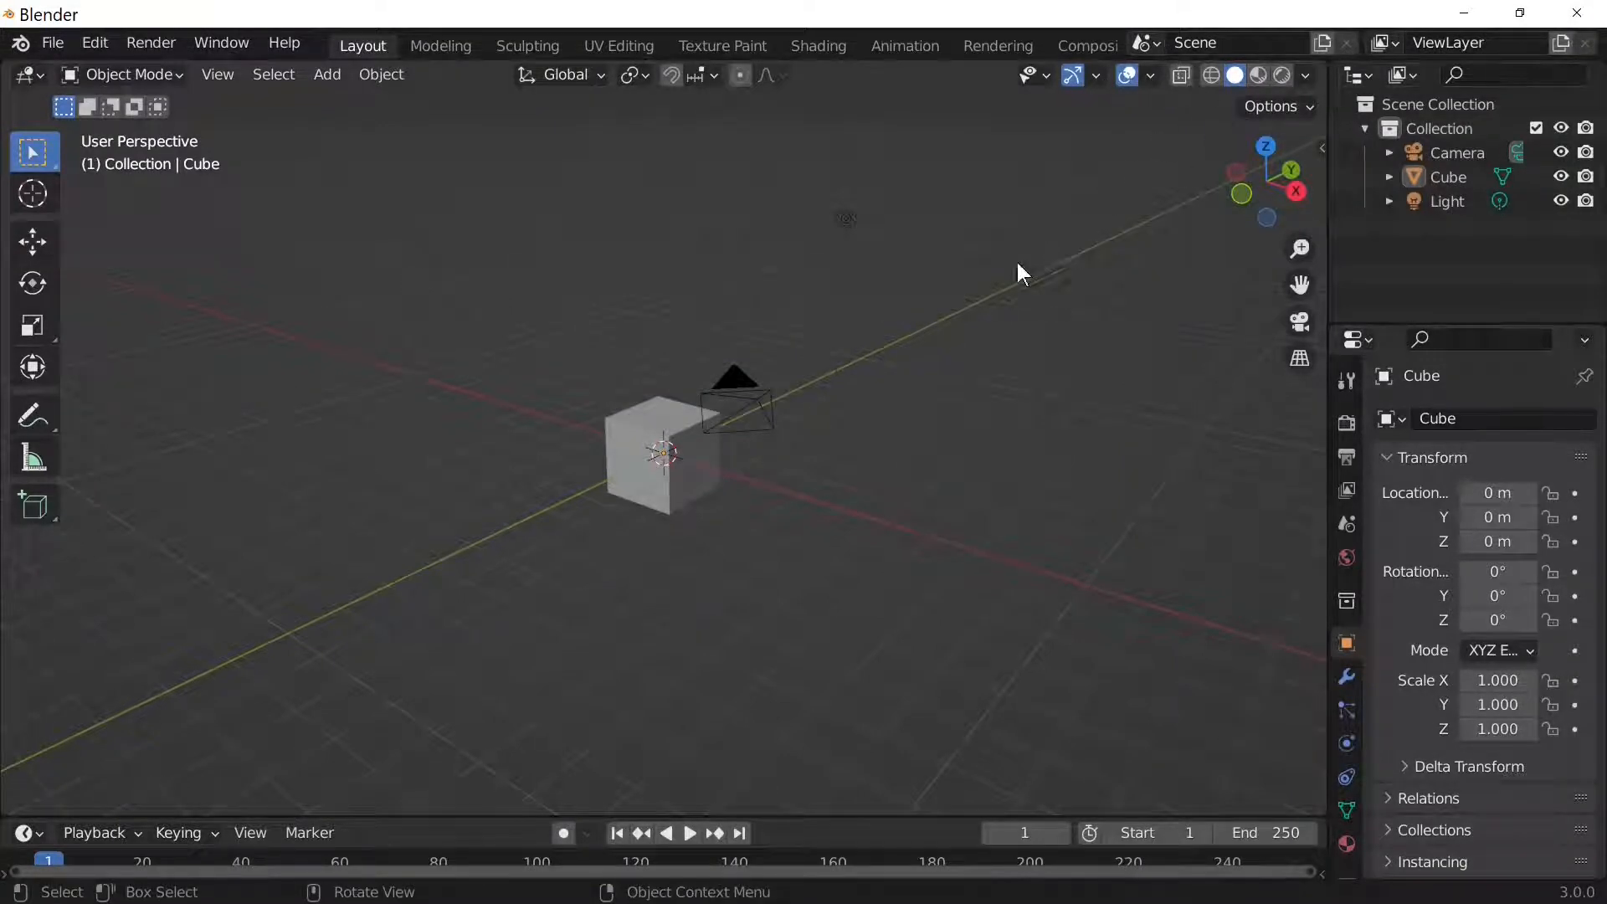
Scale the default cube by a factor of 20 along the global X axis to make a long beam.
{"action": "left_click", "coordinate": [705, 493]}
{"action": "scroll", "coordinate": [811, 490], "scroll_direction": "down", "scroll_amount": 2}
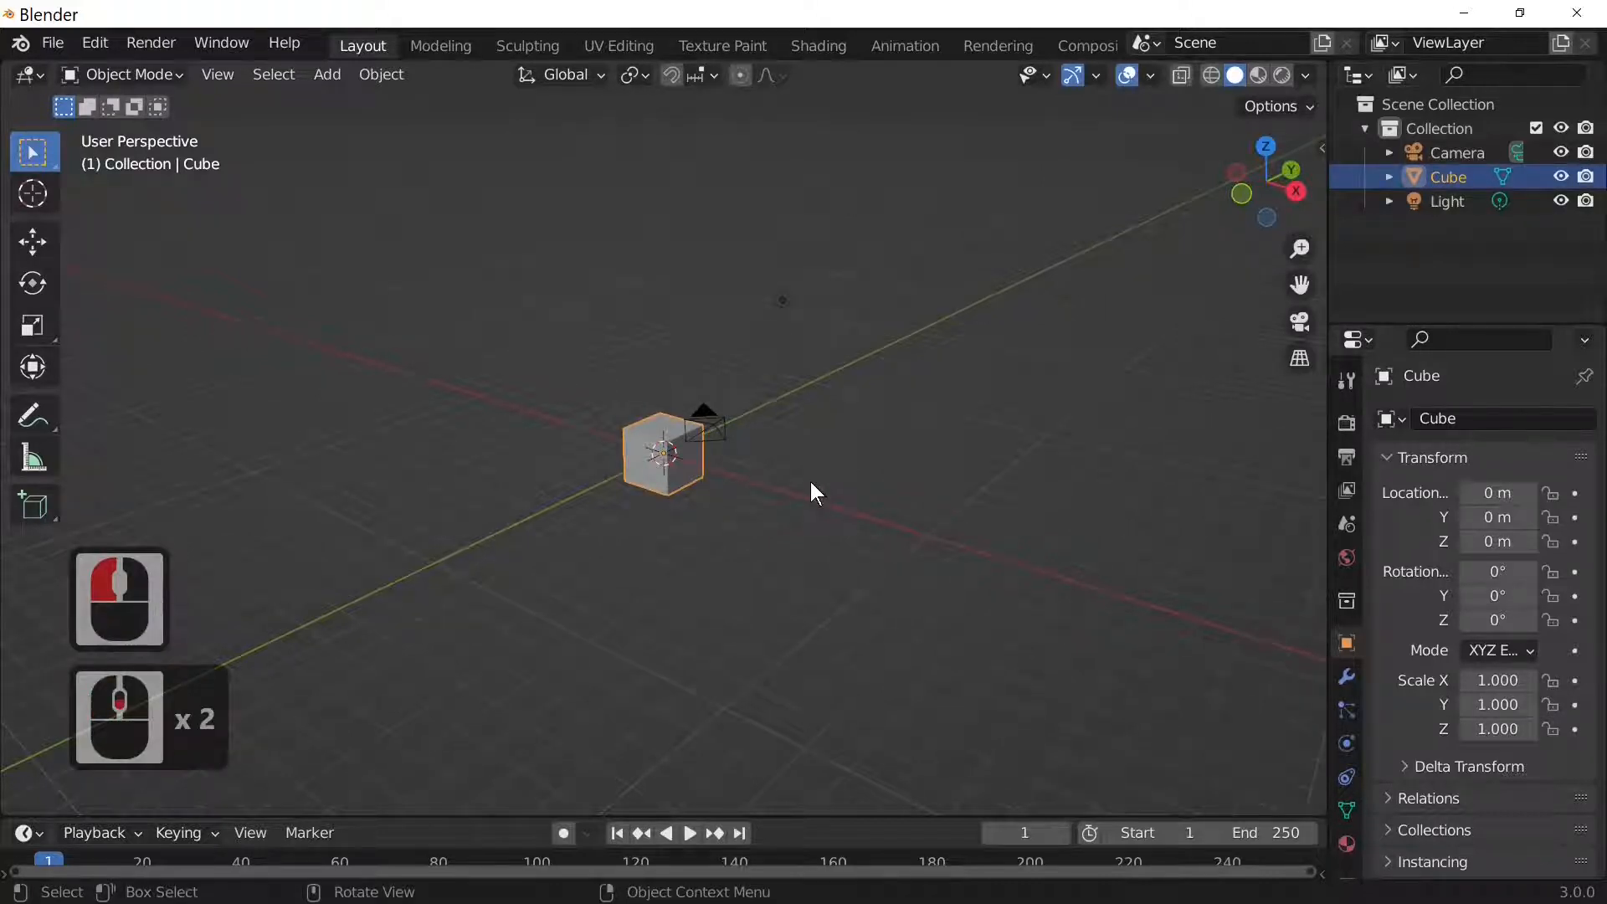
{"action": "key", "text": "s"}
{"action": "type", "text": "x"}
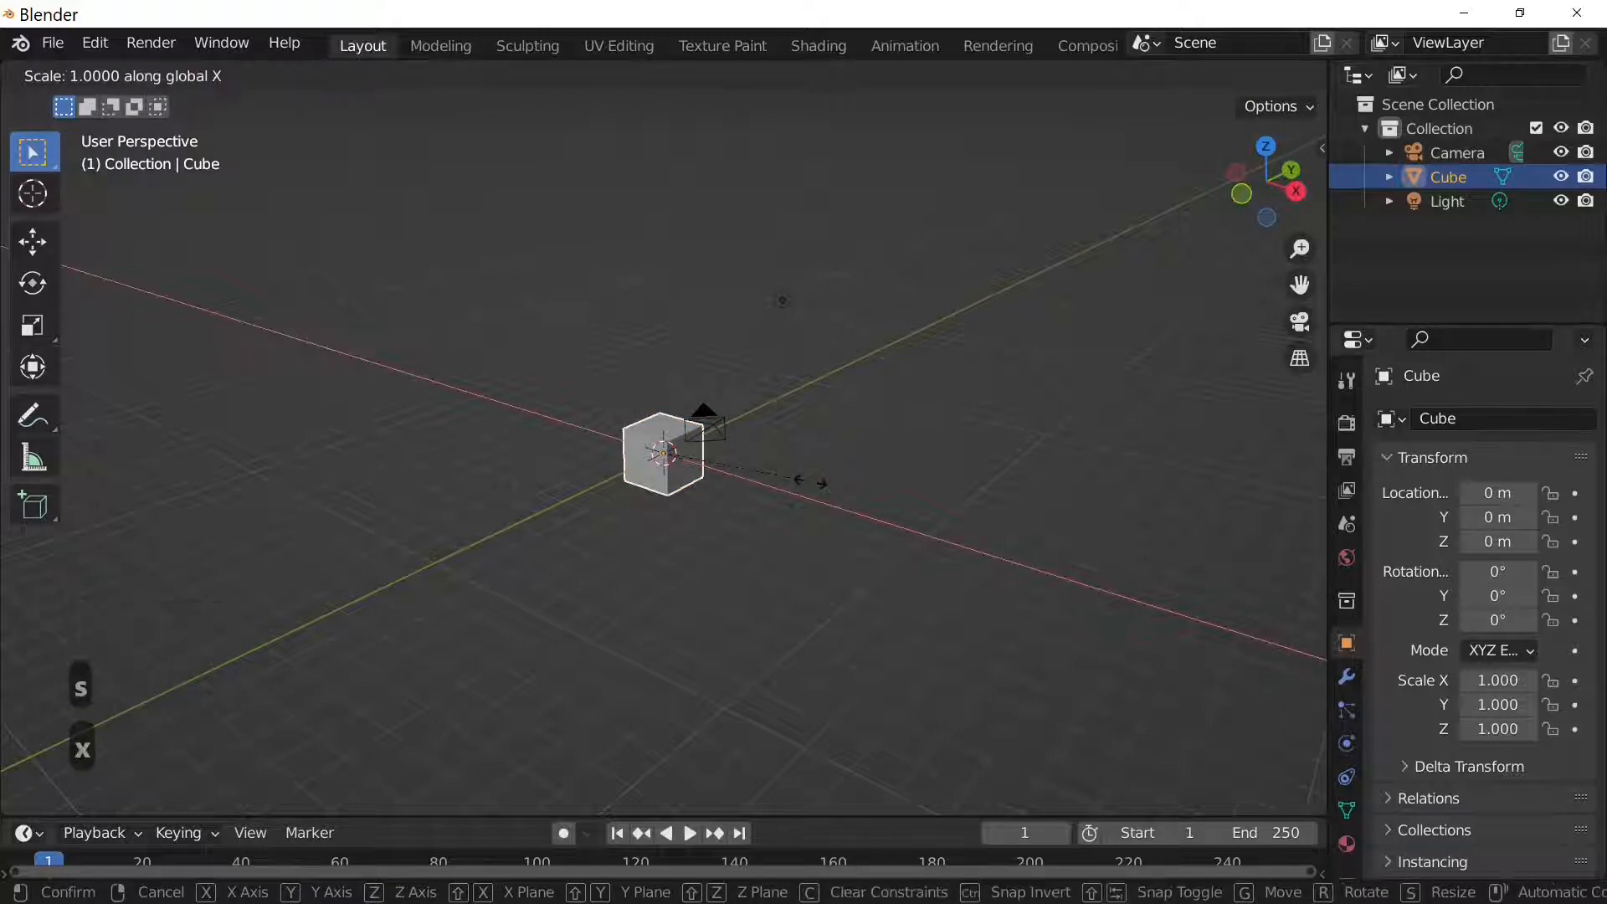
{"action": "type", "text": "20"}
{"action": "key", "text": "Return"}
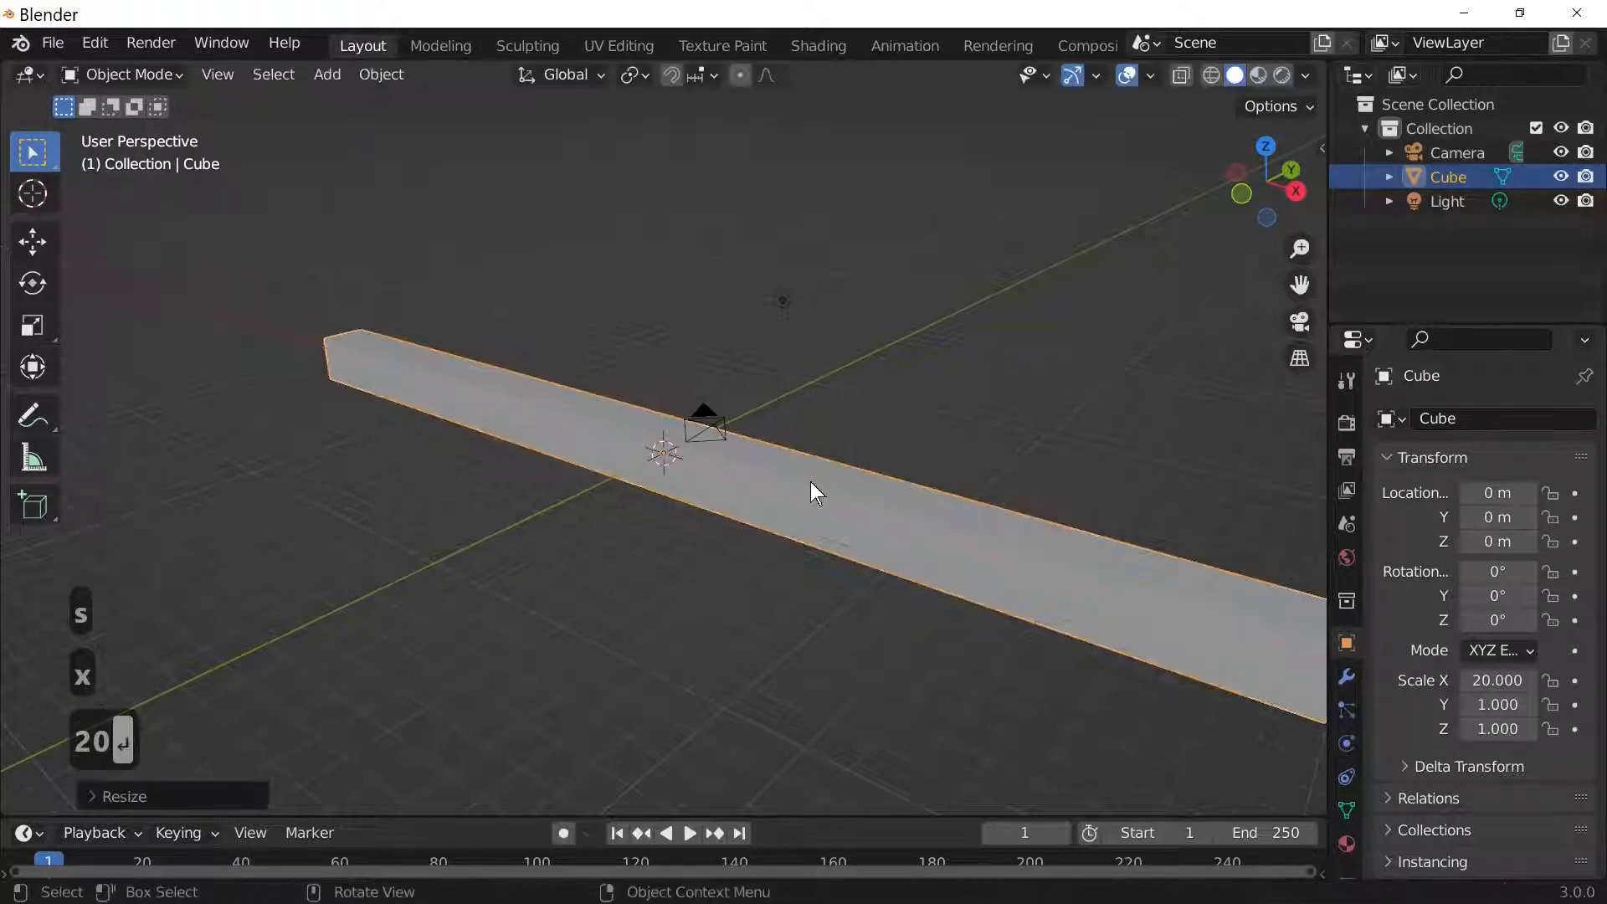
{"action": "scroll", "coordinate": [812, 489], "scroll_direction": "down", "scroll_amount": 3}
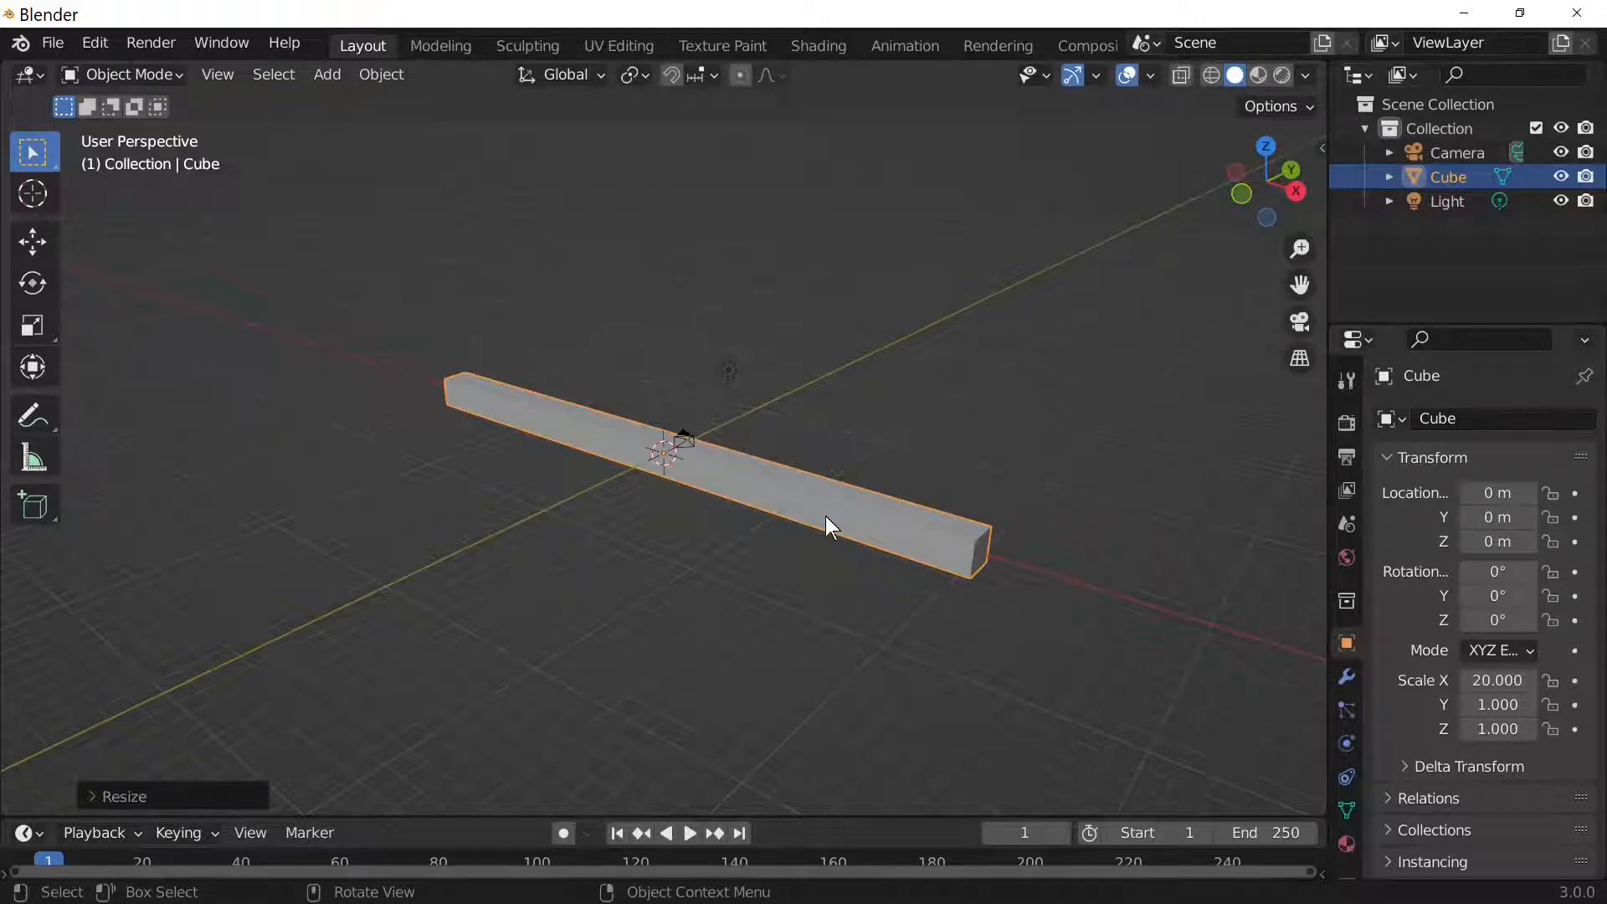
In Edit Mode with face selection, extrude the beam's end face on the positive X side by 2 m.
{"action": "key", "text": "Tab"}
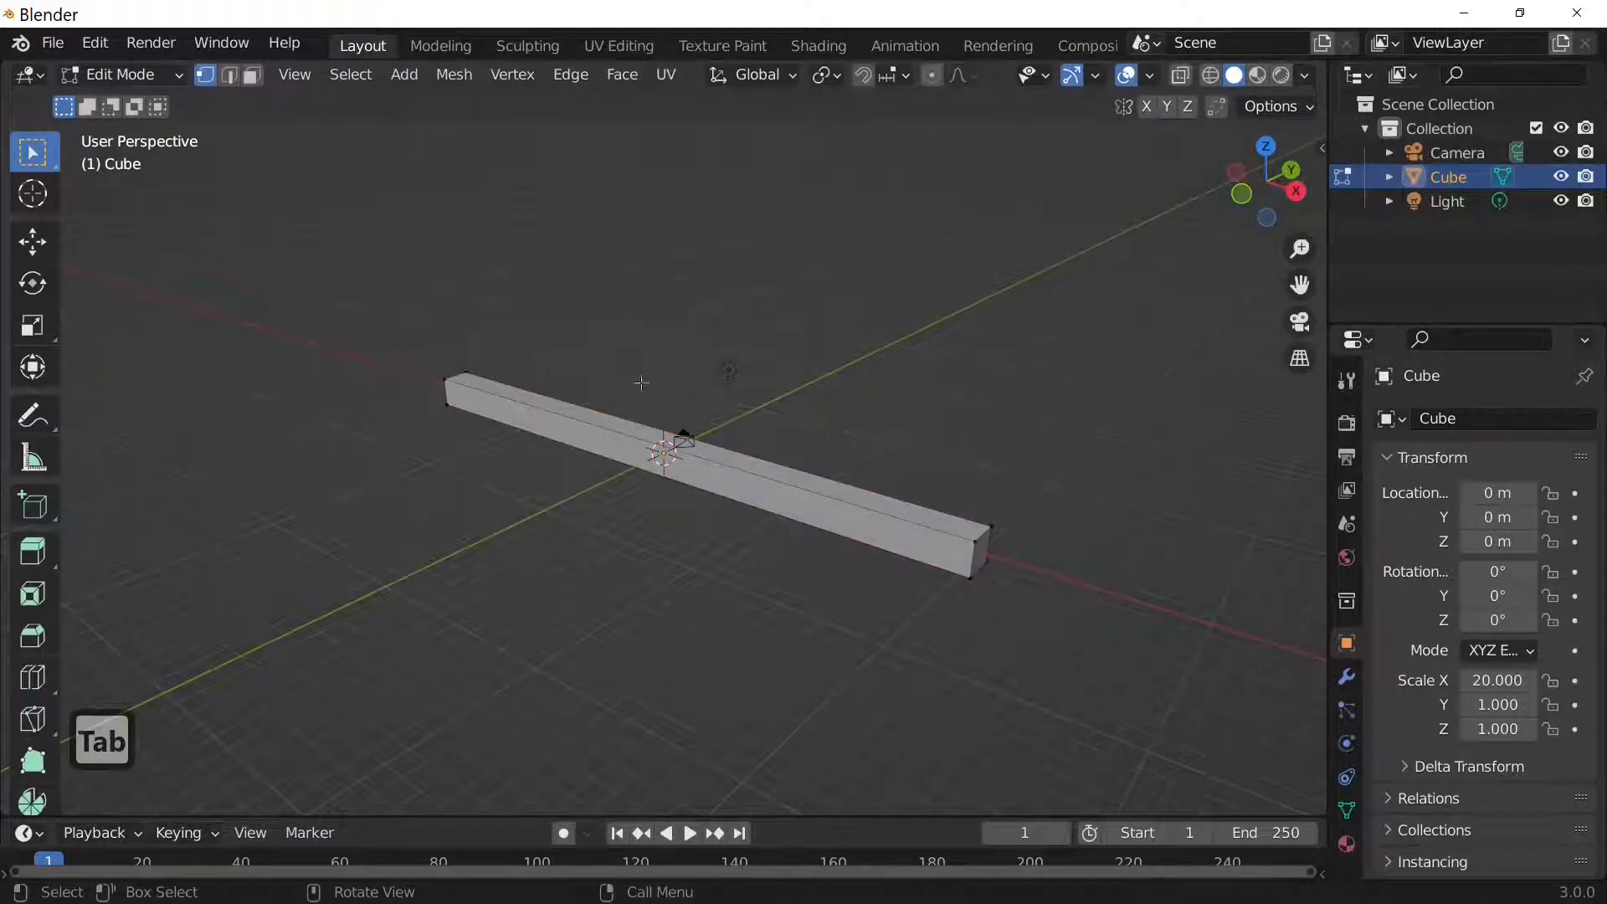
{"action": "left_click", "coordinate": [253, 74]}
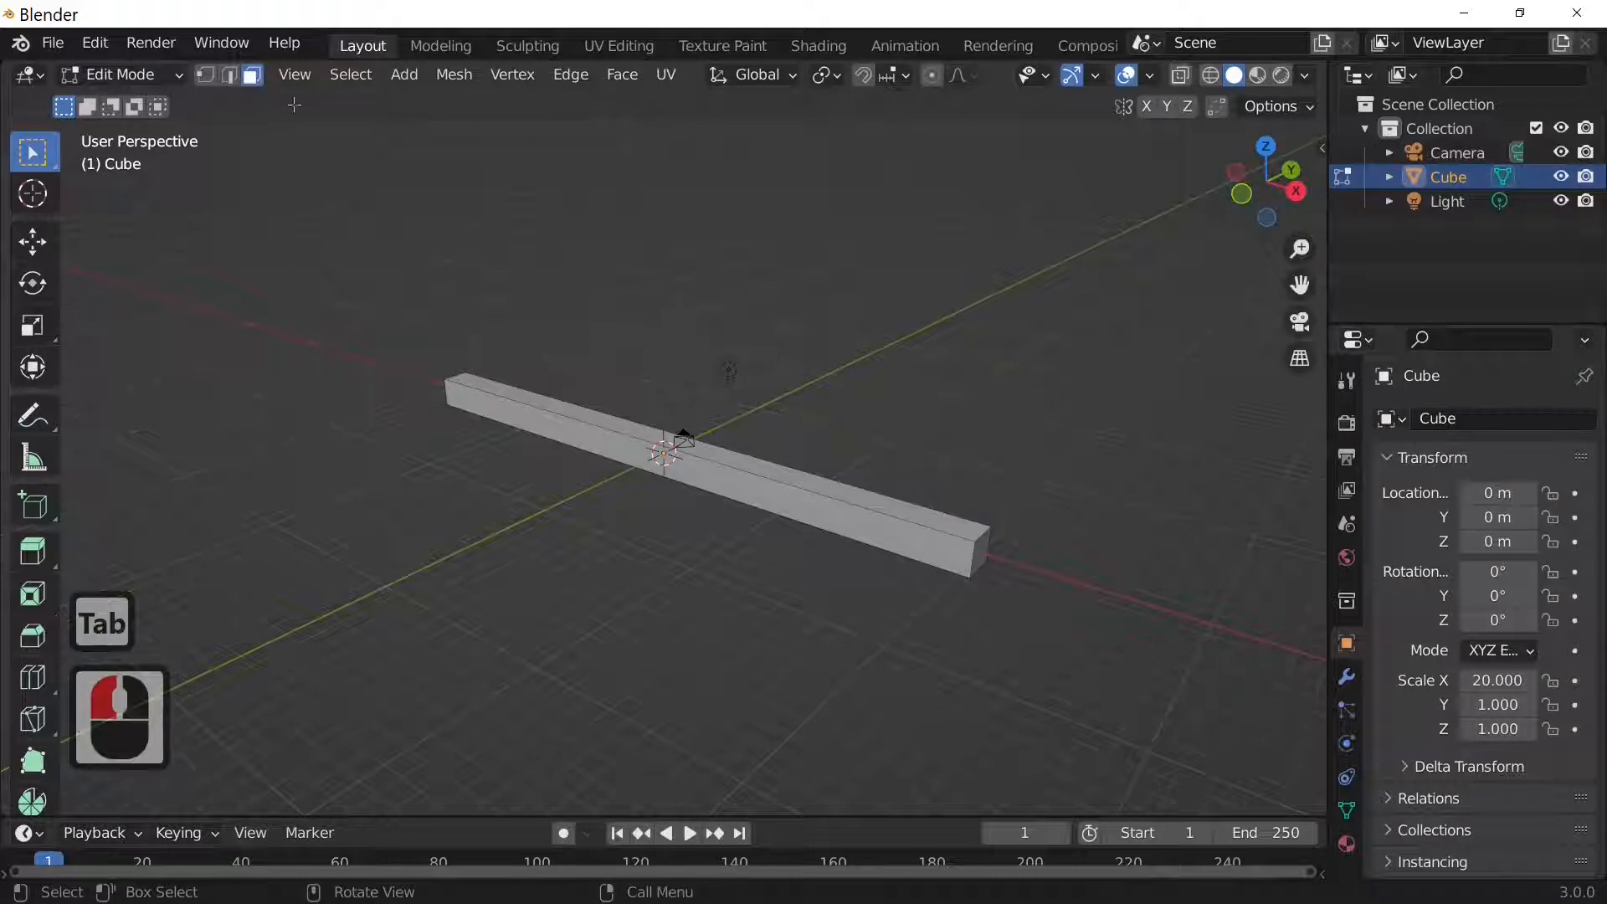
{"action": "left_click", "coordinate": [981, 543]}
{"action": "key", "text": "e"}
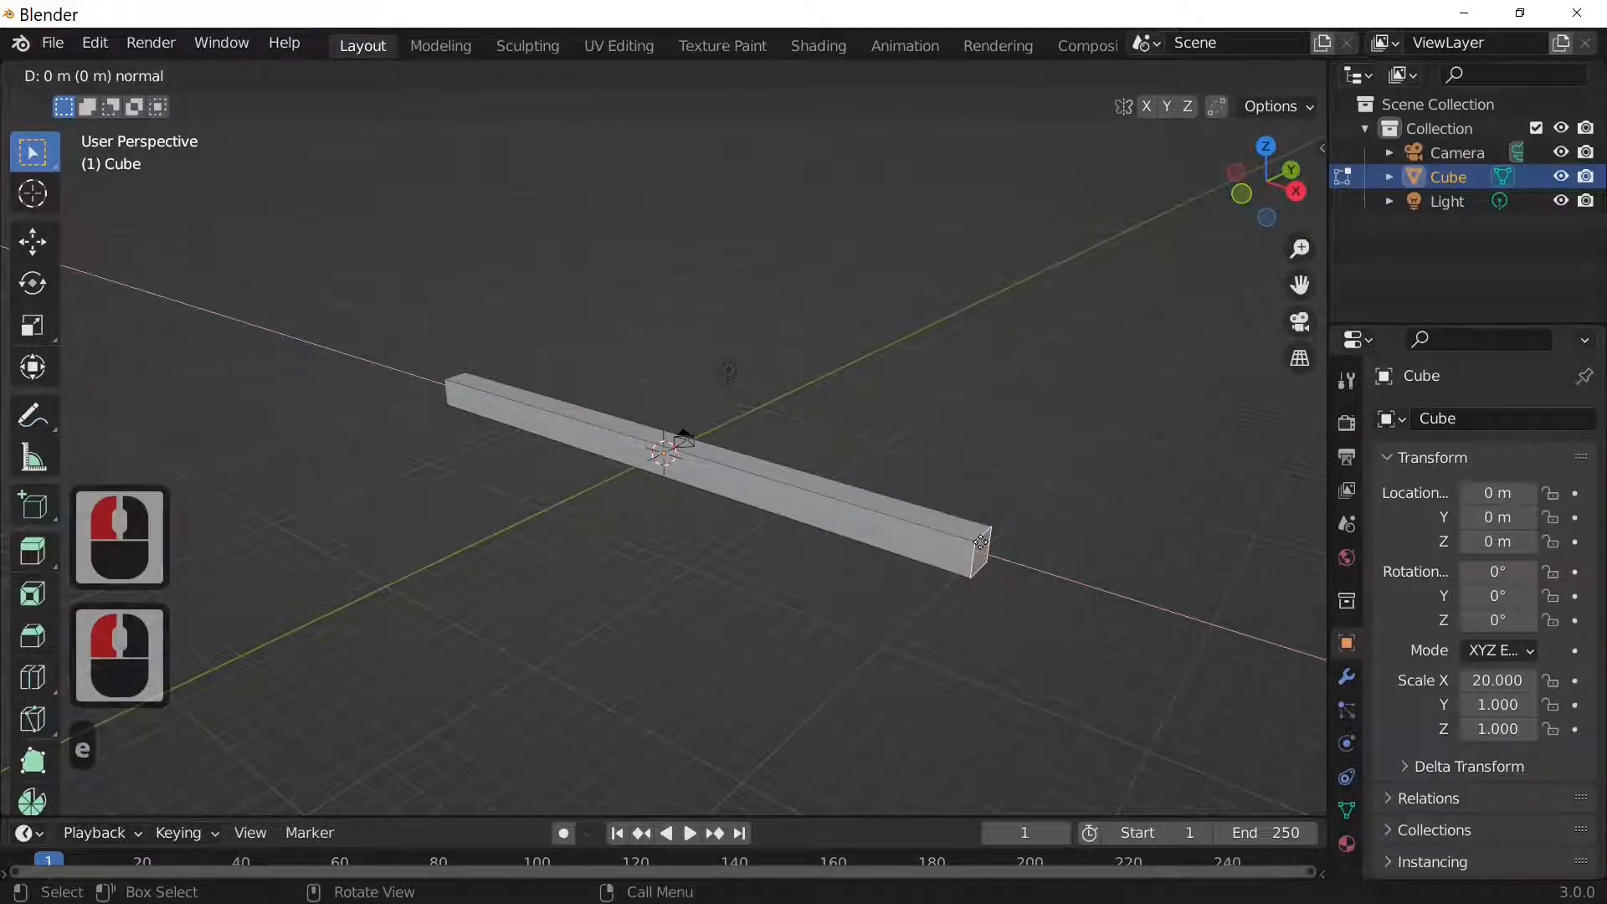
{"action": "key", "text": "2"}
{"action": "key", "text": "Return"}
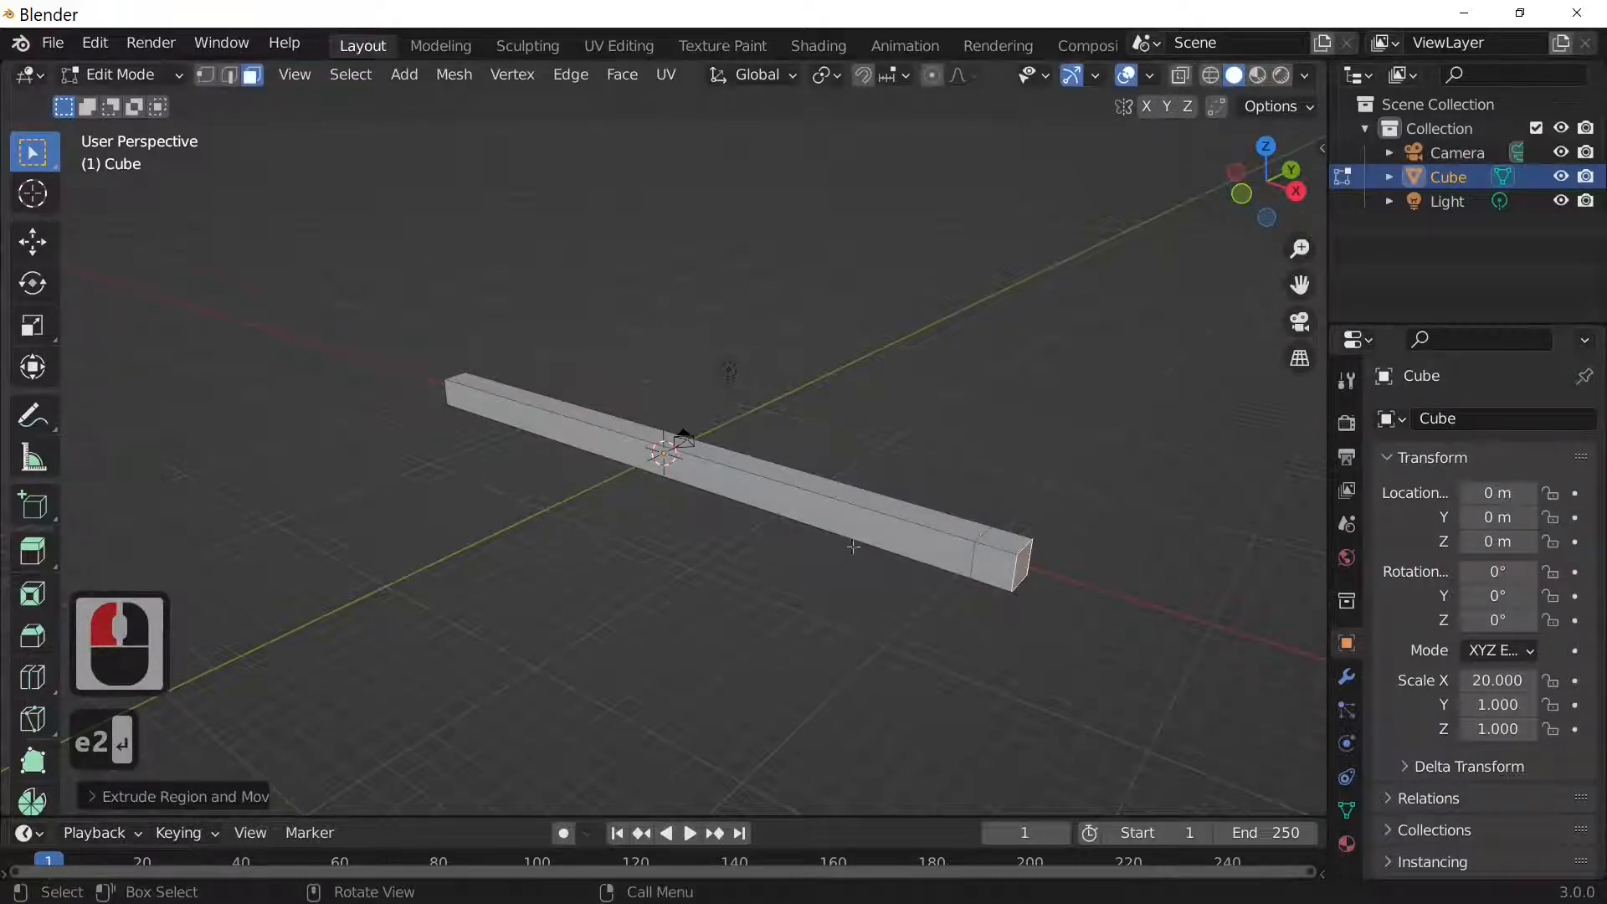
Extrude the beam's opposite end face, on the negative X side, outward by 2 m.
{"action": "middle_click_drag", "start_coordinate": [854, 547], "coordinate": [494, 503]}
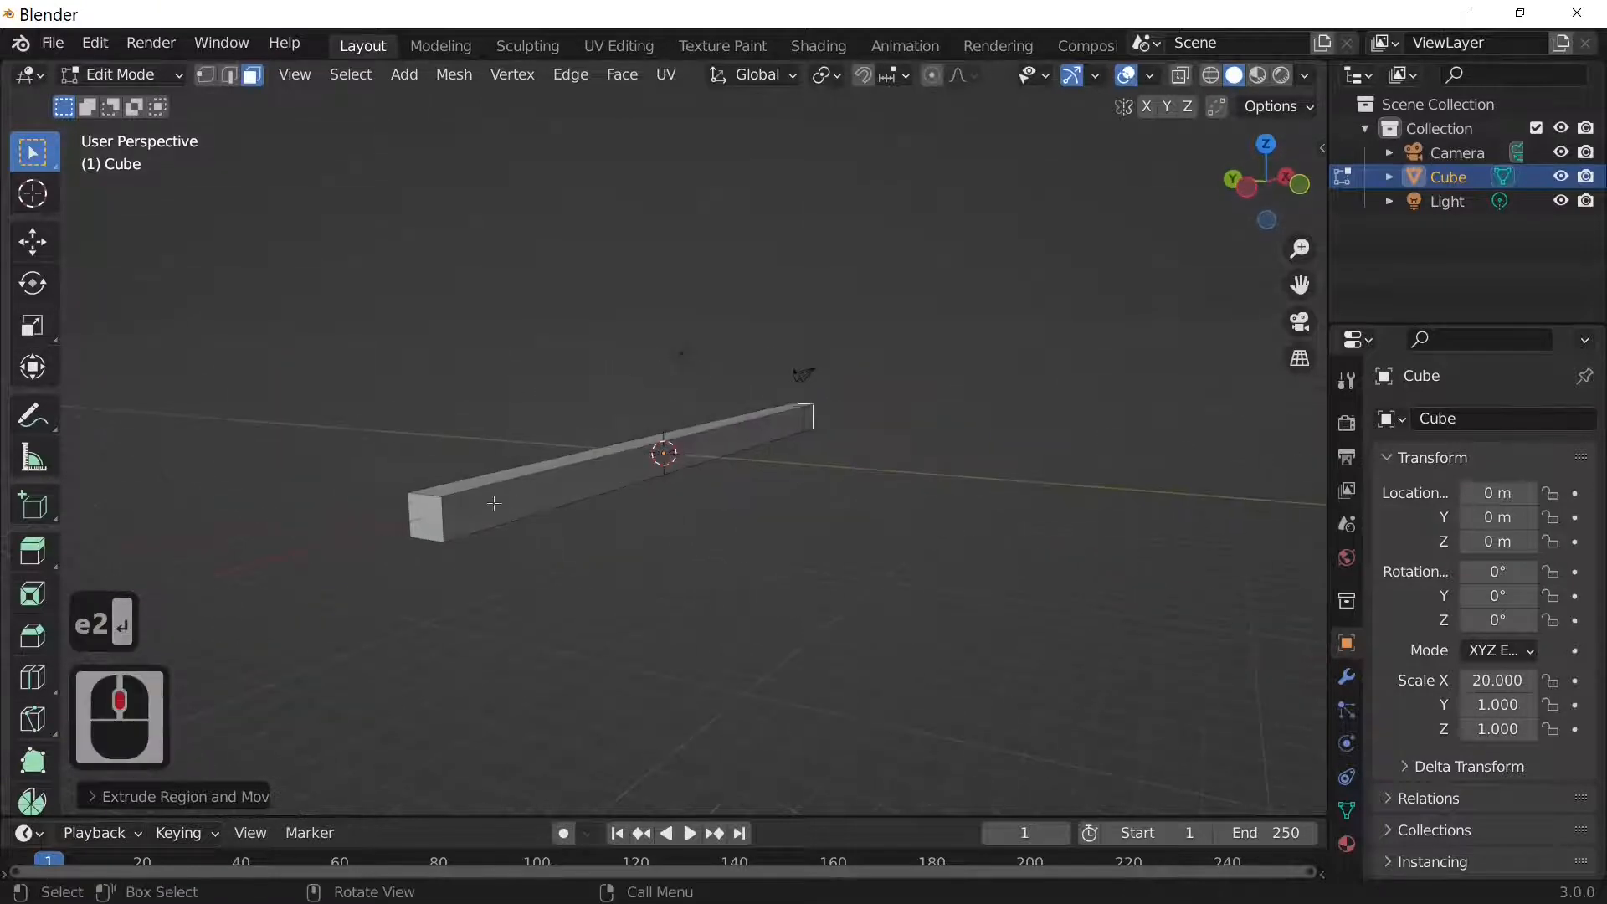
{"action": "left_click", "coordinate": [439, 518]}
{"action": "key", "text": "e"}
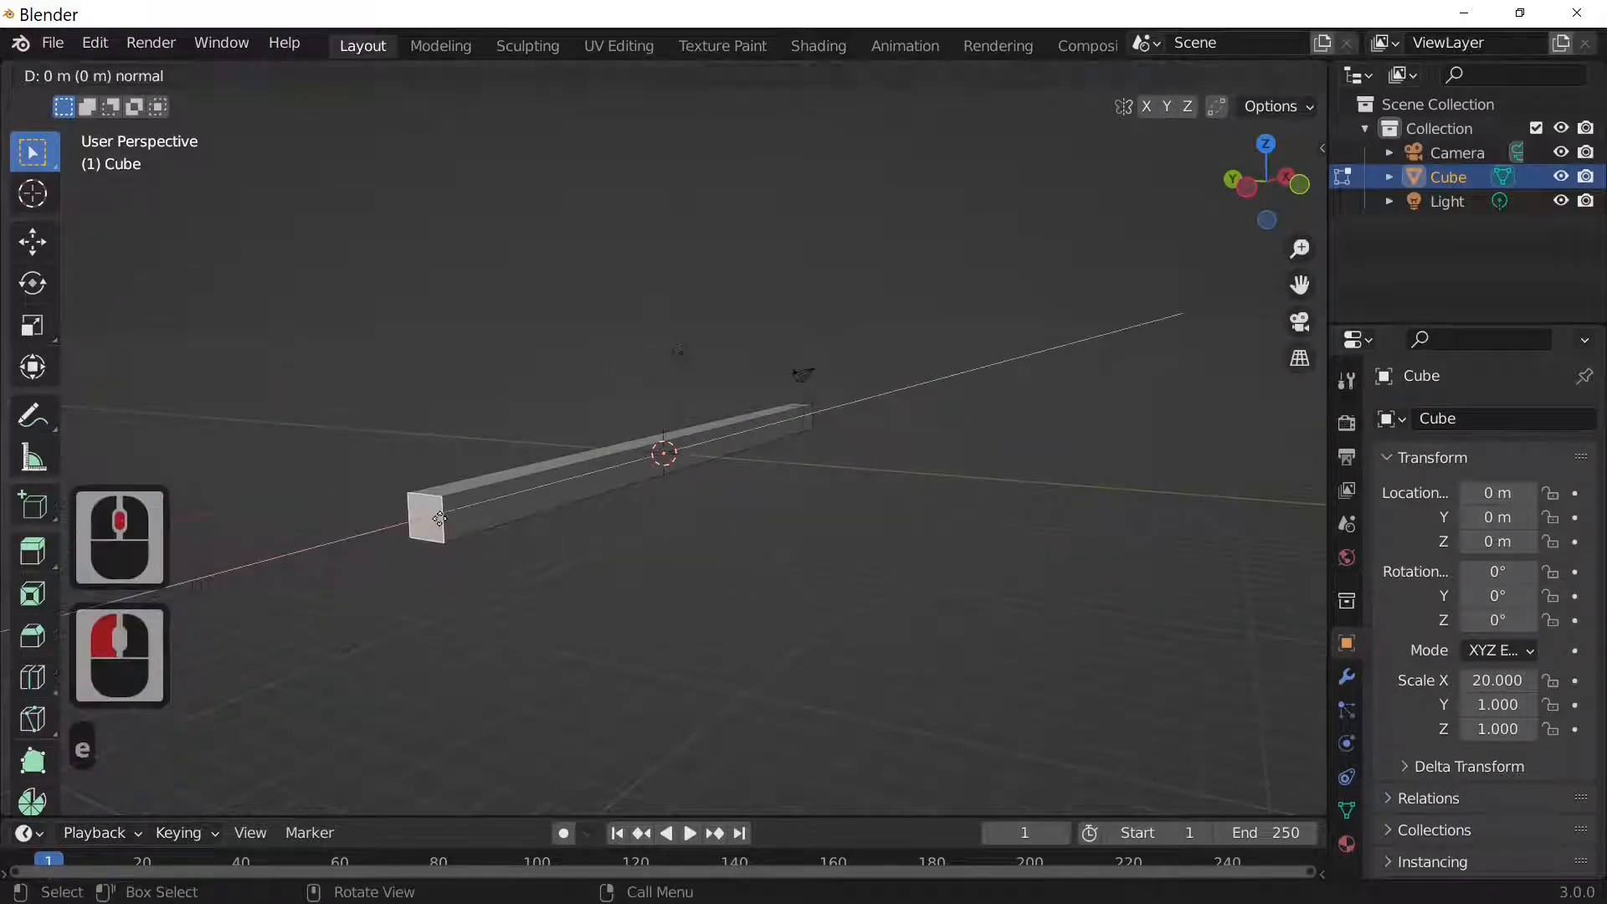
{"action": "key", "text": "2"}
{"action": "key", "text": "Return"}
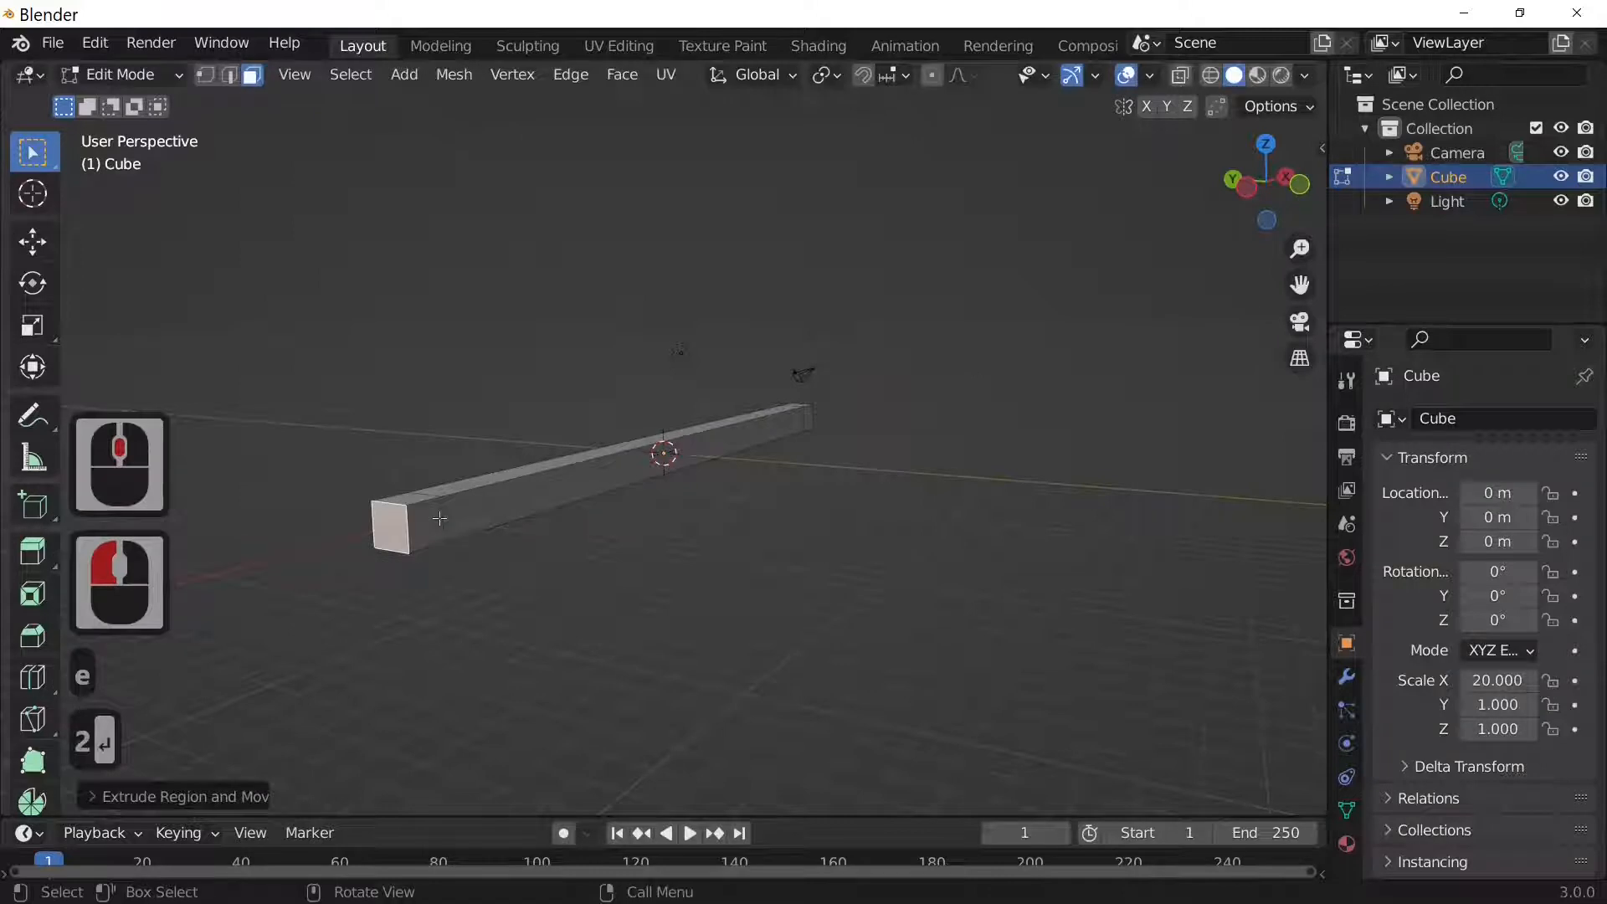
Extrude the same-side long faces of both end blocks together by 8 m to form two parallel arms.
{"action": "middle_click_drag", "start_coordinate": [439, 518], "coordinate": [837, 578]}
{"action": "left_click", "coordinate": [868, 573]}
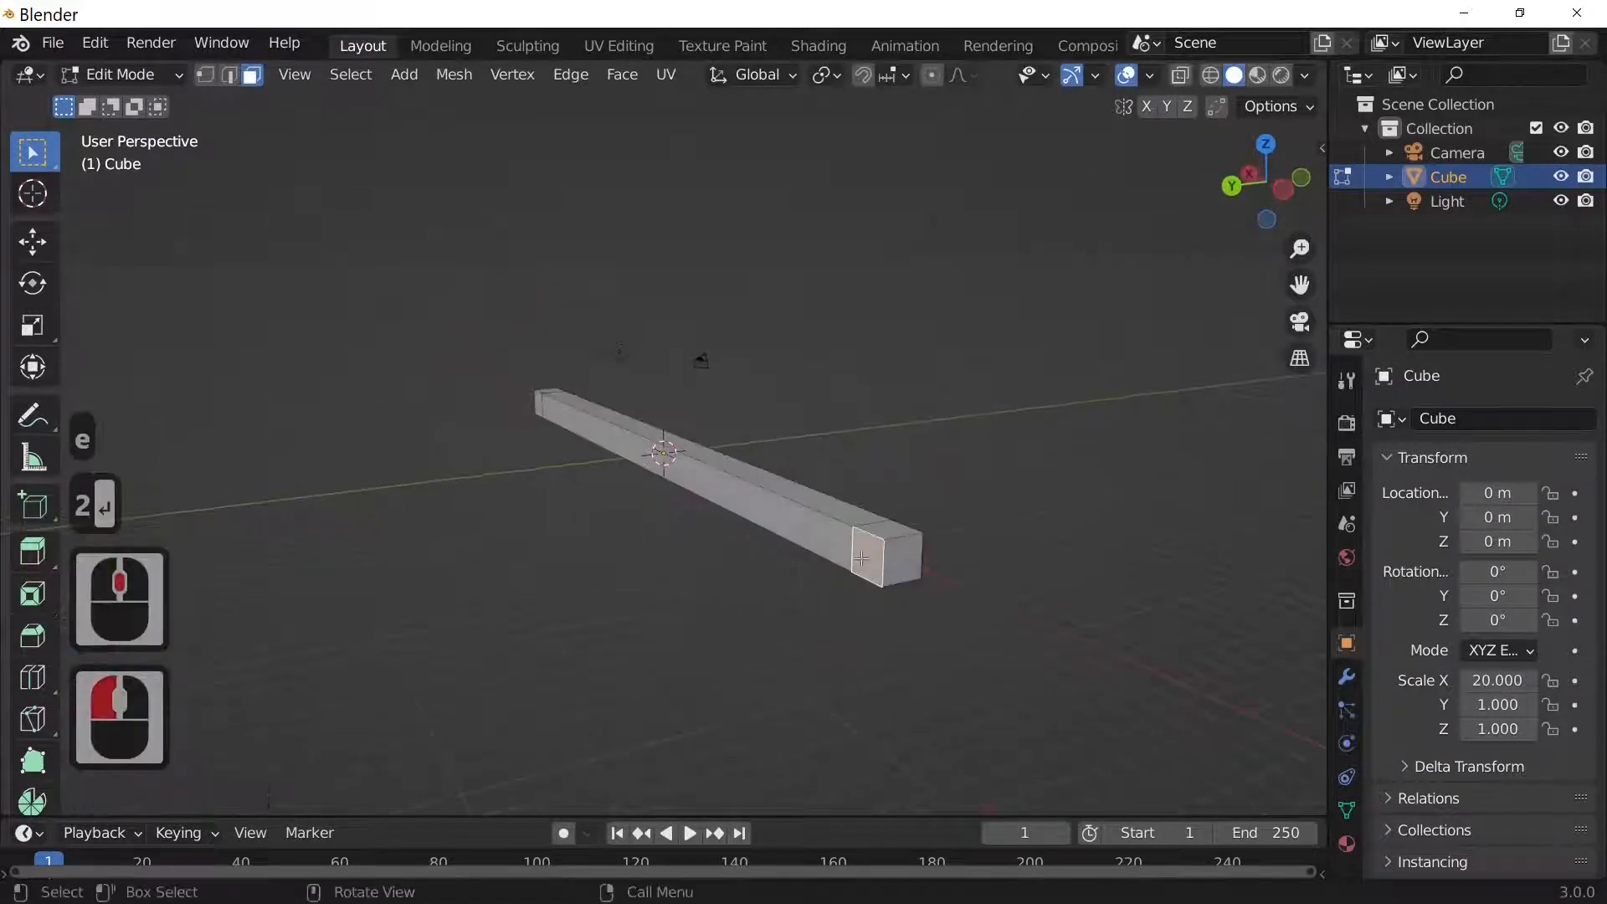
{"action": "left_click", "coordinate": [539, 403], "text": "shift"}
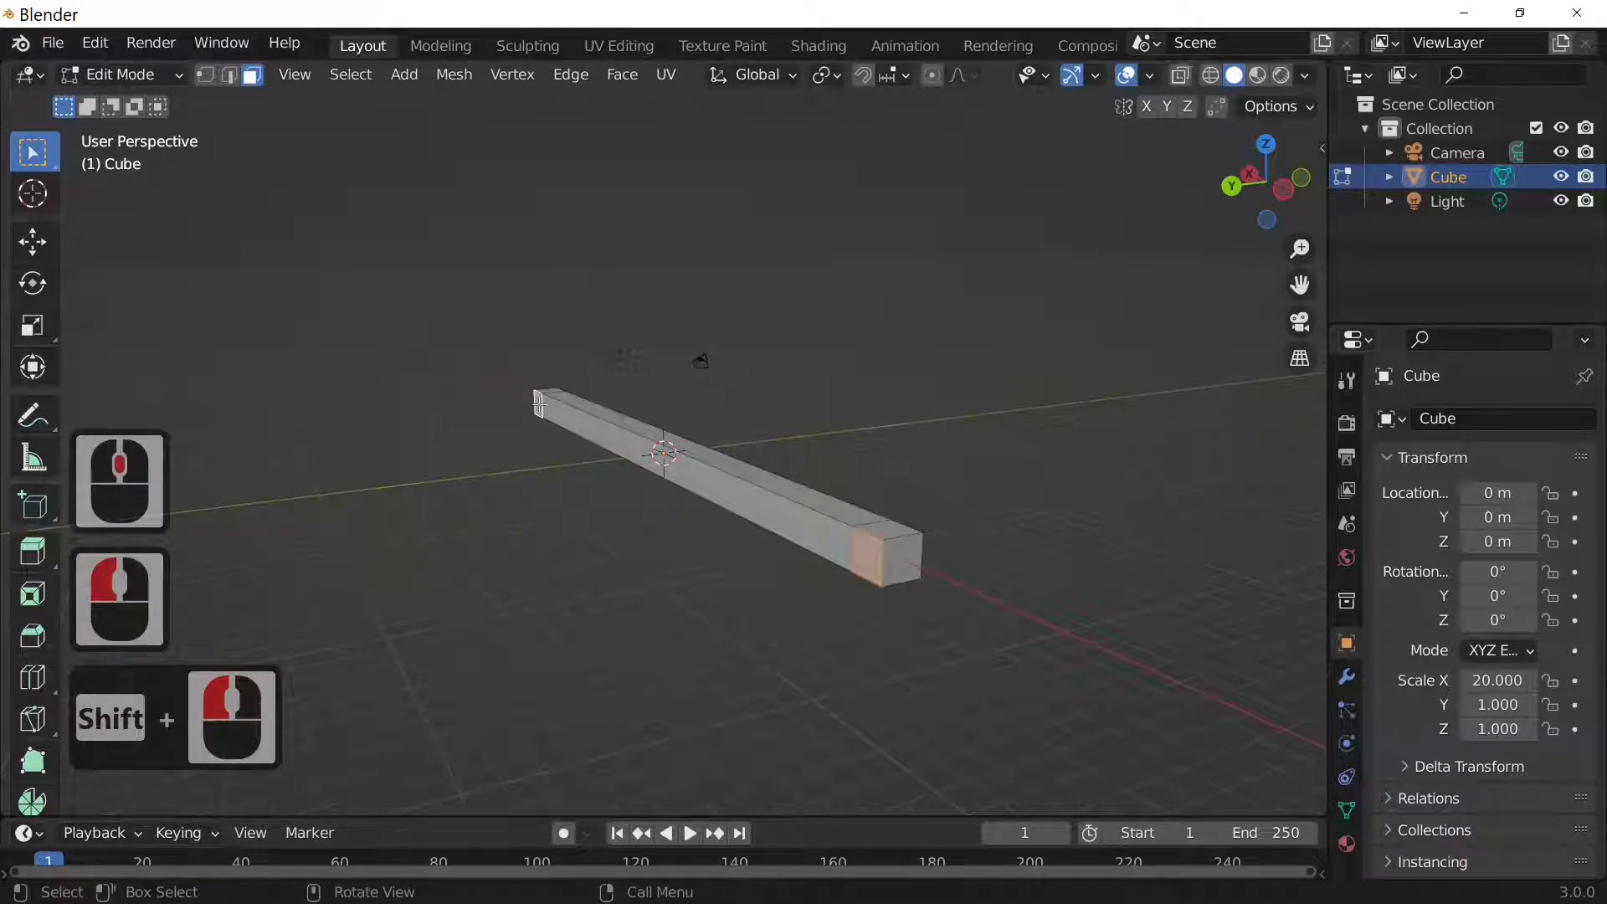
{"action": "key", "text": "e"}
{"action": "key", "text": "8"}
{"action": "key", "text": "Return"}
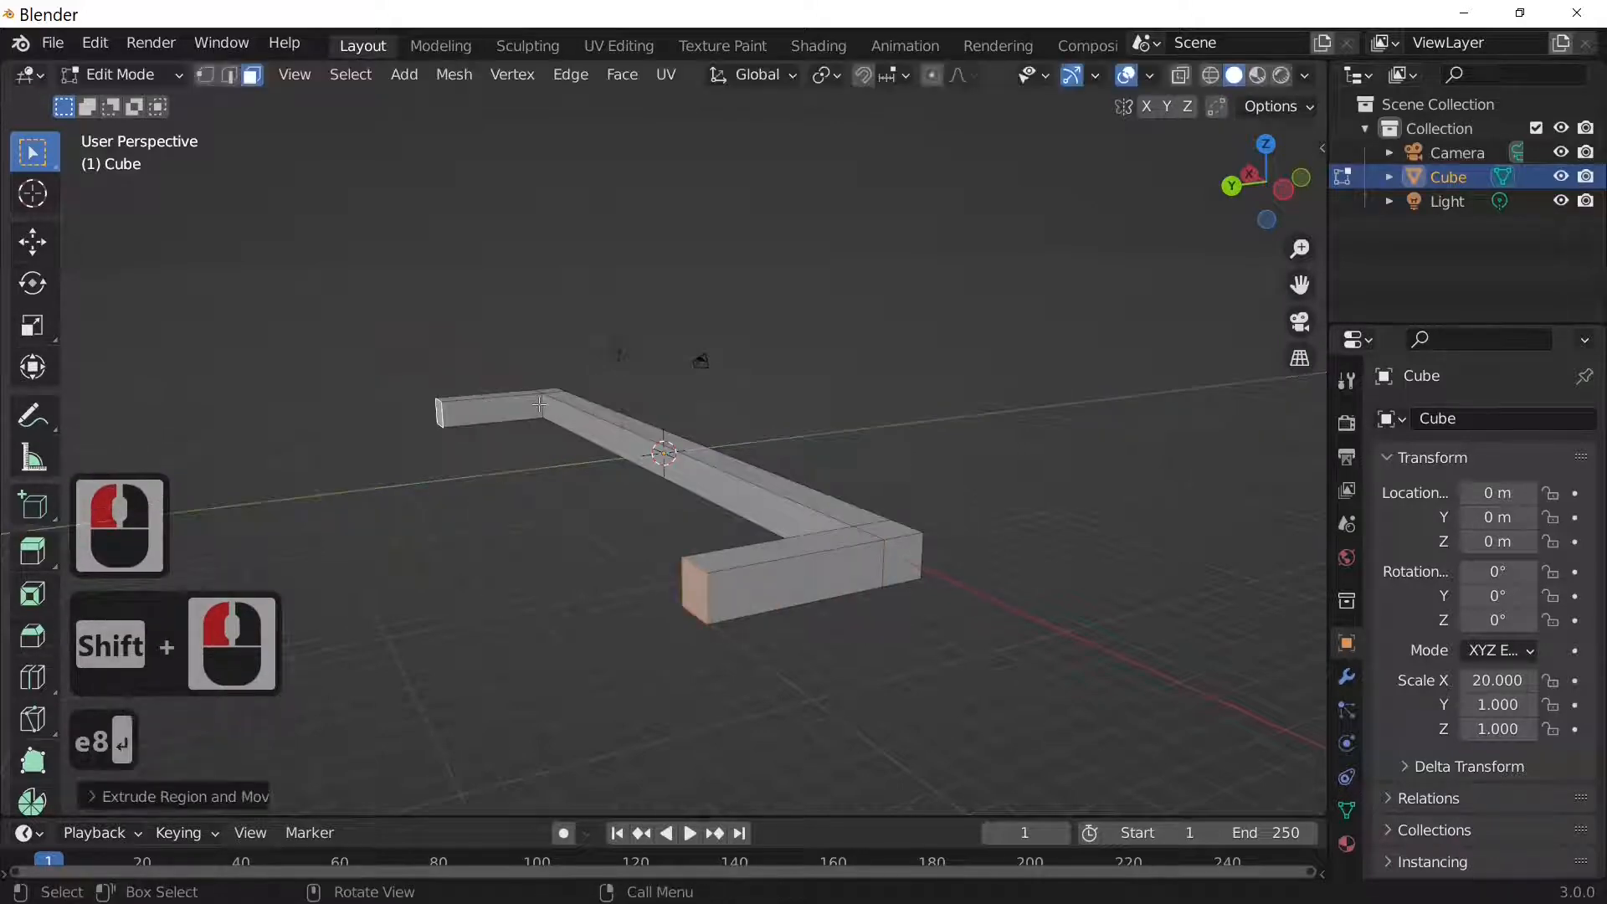
Extrude the tips of both arms by another 2 m to add corner blocks.
{"action": "key", "text": "e"}
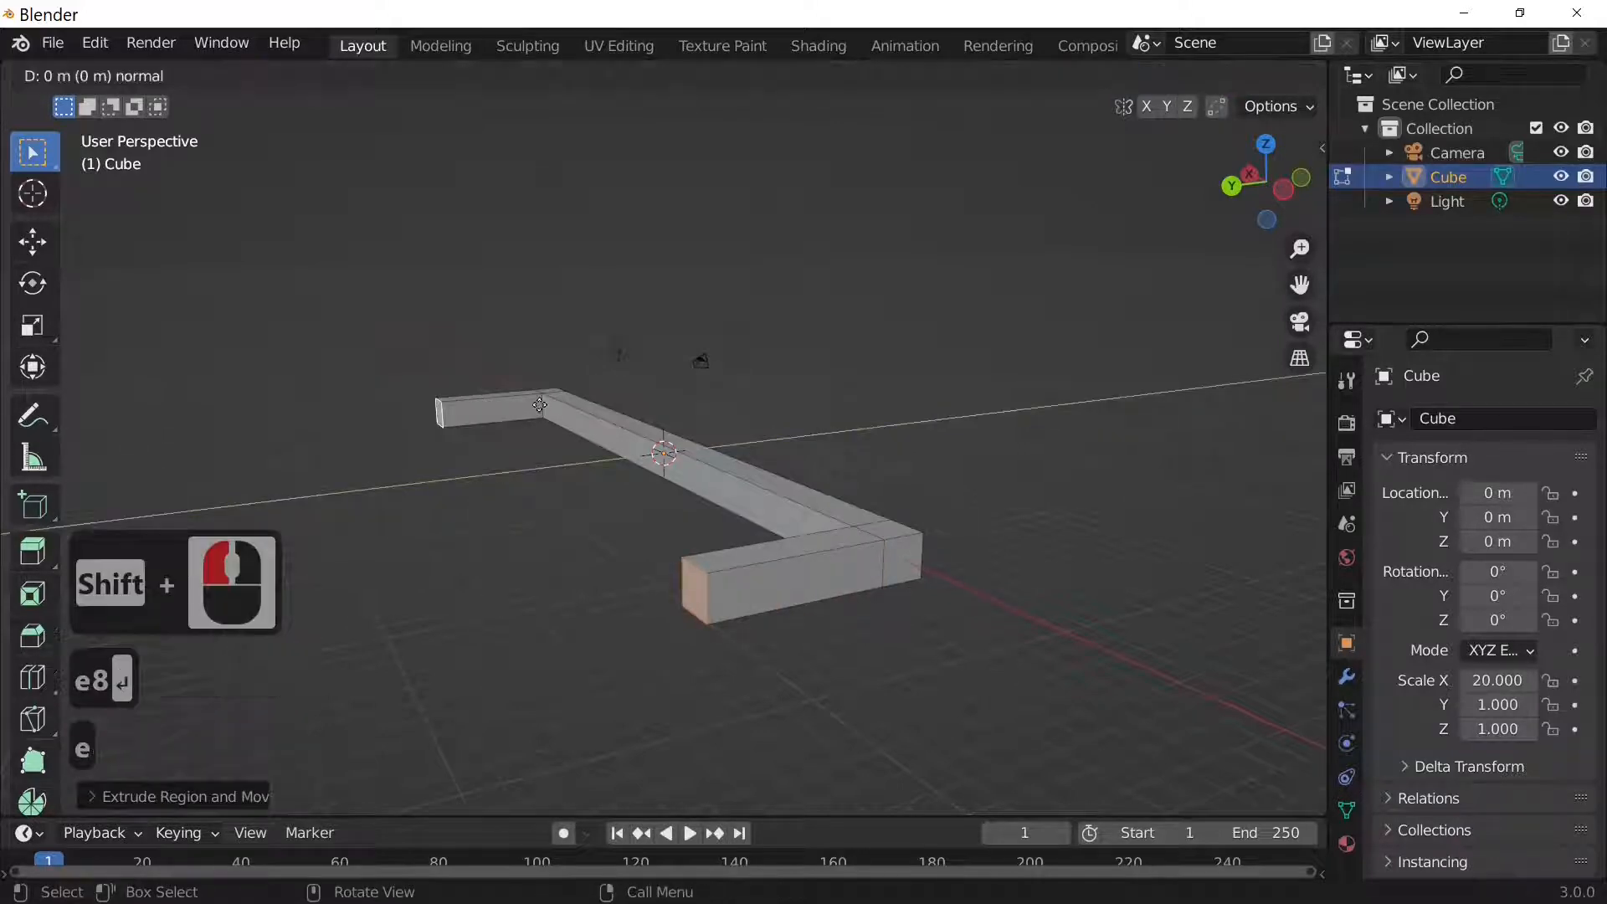
{"action": "key", "text": "2"}
{"action": "key", "text": "Return"}
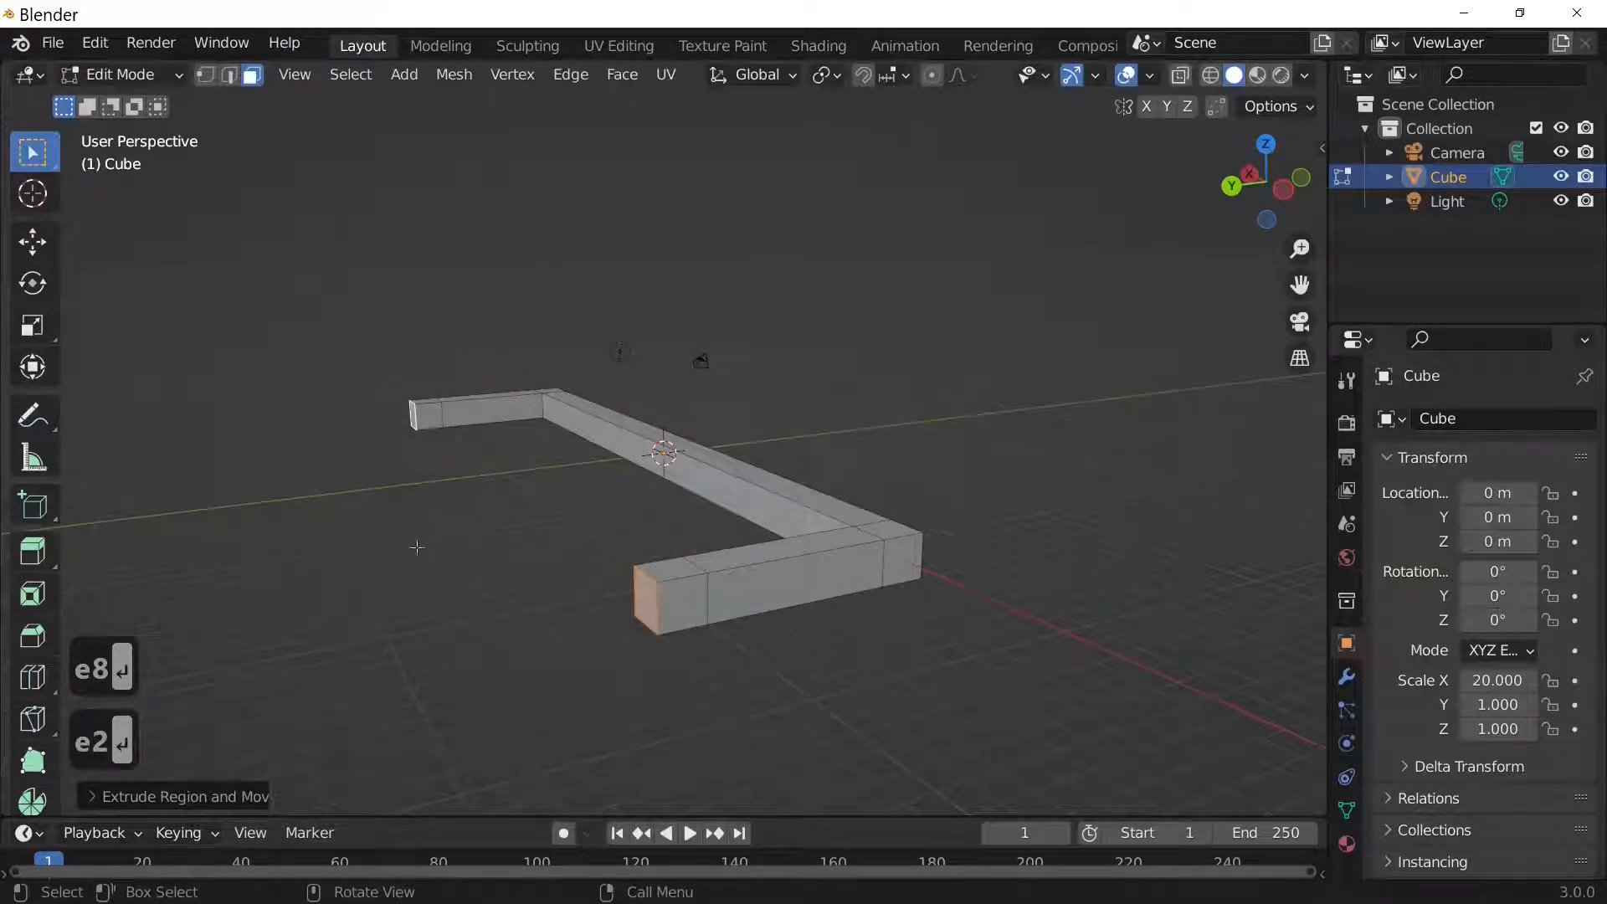
Bridge the inward-facing faces of the two arm-tip blocks to close the rectangular base frame.
{"action": "middle_click_drag", "start_coordinate": [417, 547], "coordinate": [853, 548]}
{"action": "left_click", "coordinate": [979, 434]}
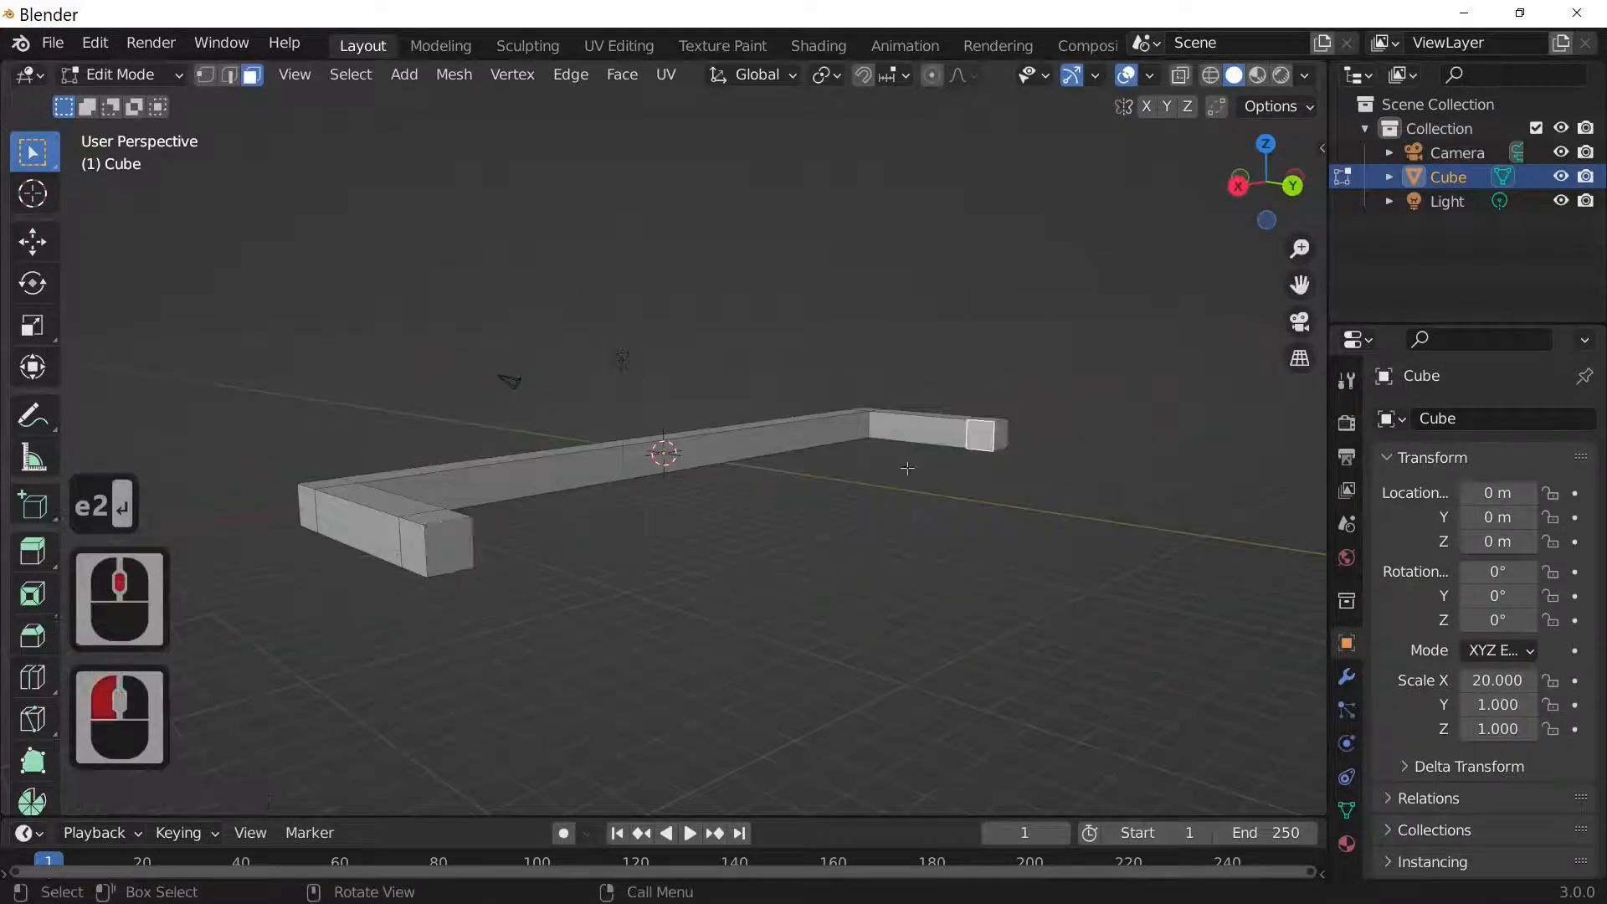
{"action": "middle_click_drag", "start_coordinate": [720, 563], "coordinate": [385, 543]}
{"action": "left_click", "coordinate": [381, 464], "text": "shift"}
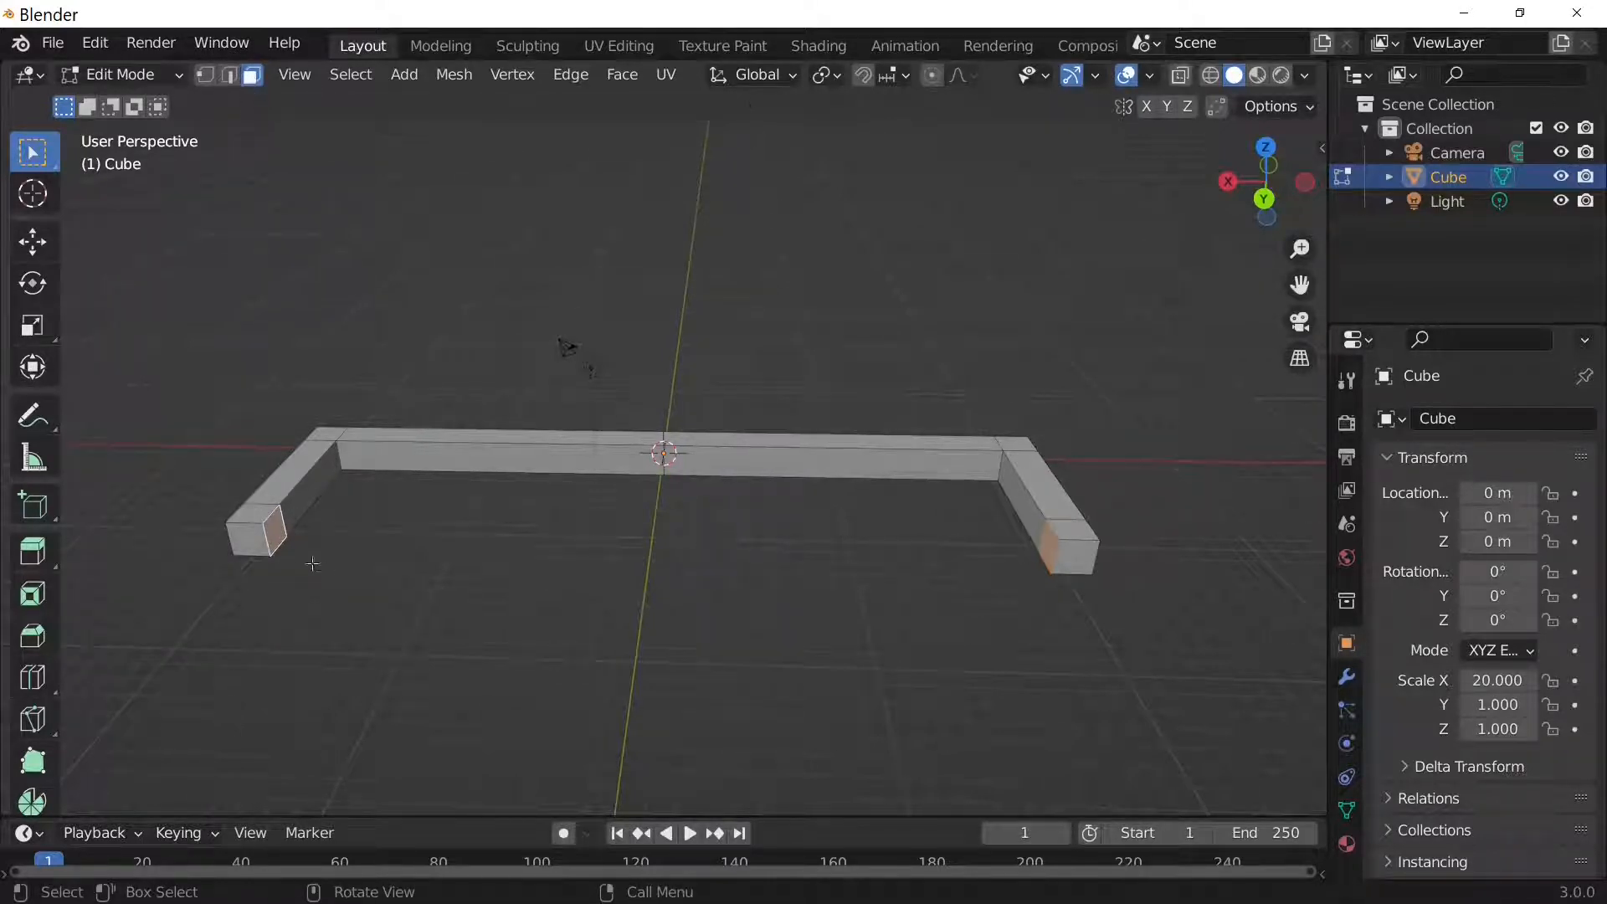
{"action": "right_click", "coordinate": [276, 532]}
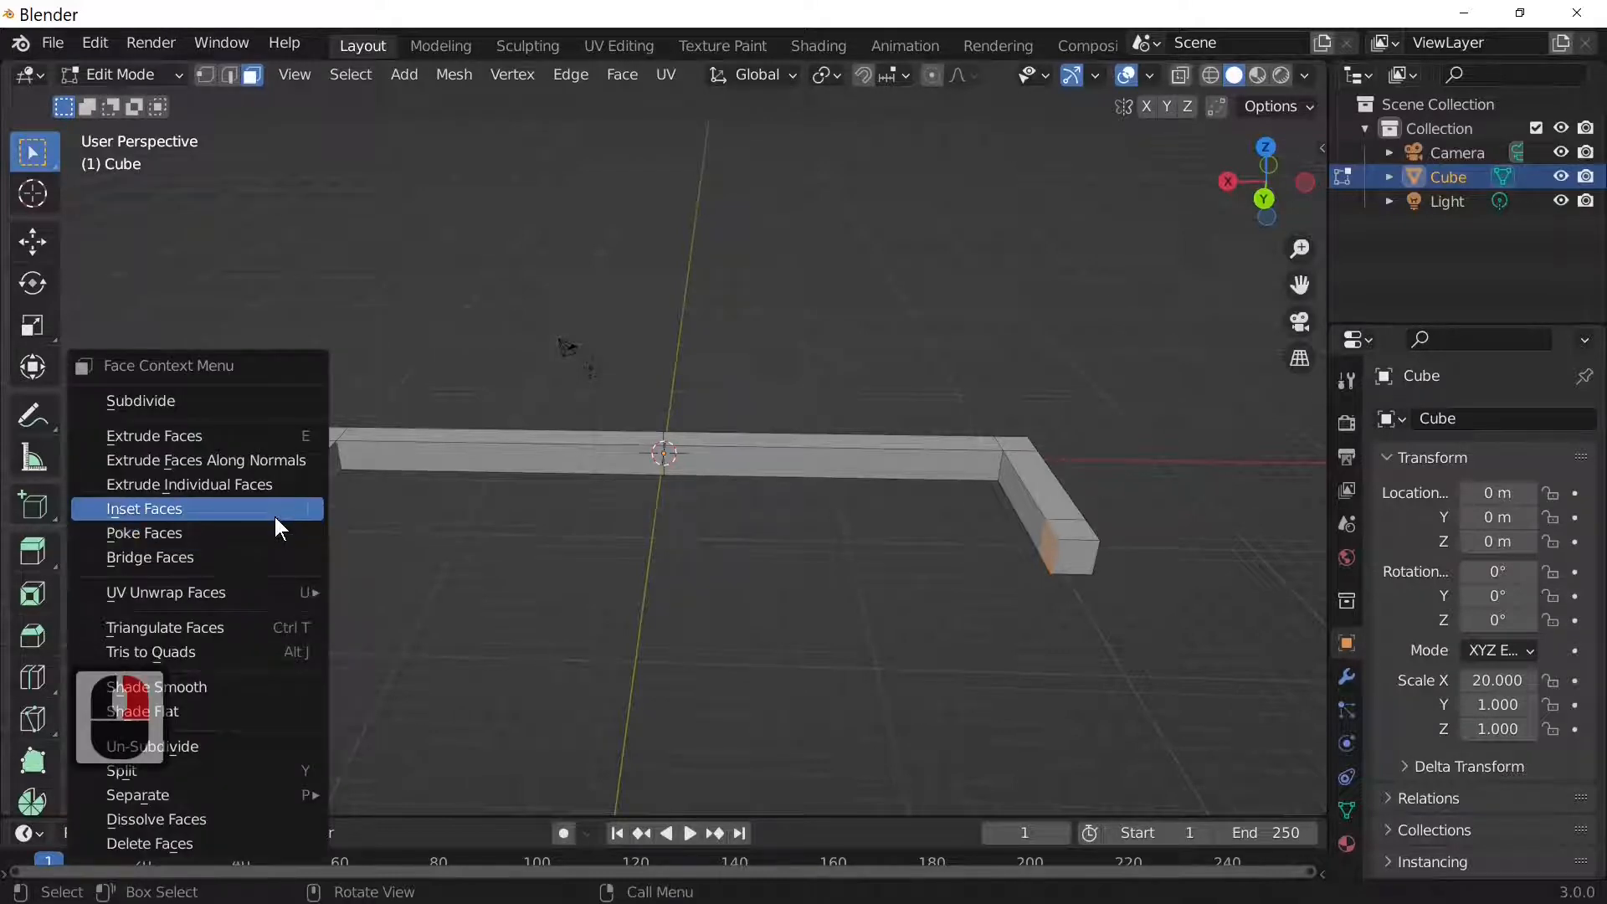
{"action": "left_click", "coordinate": [248, 549]}
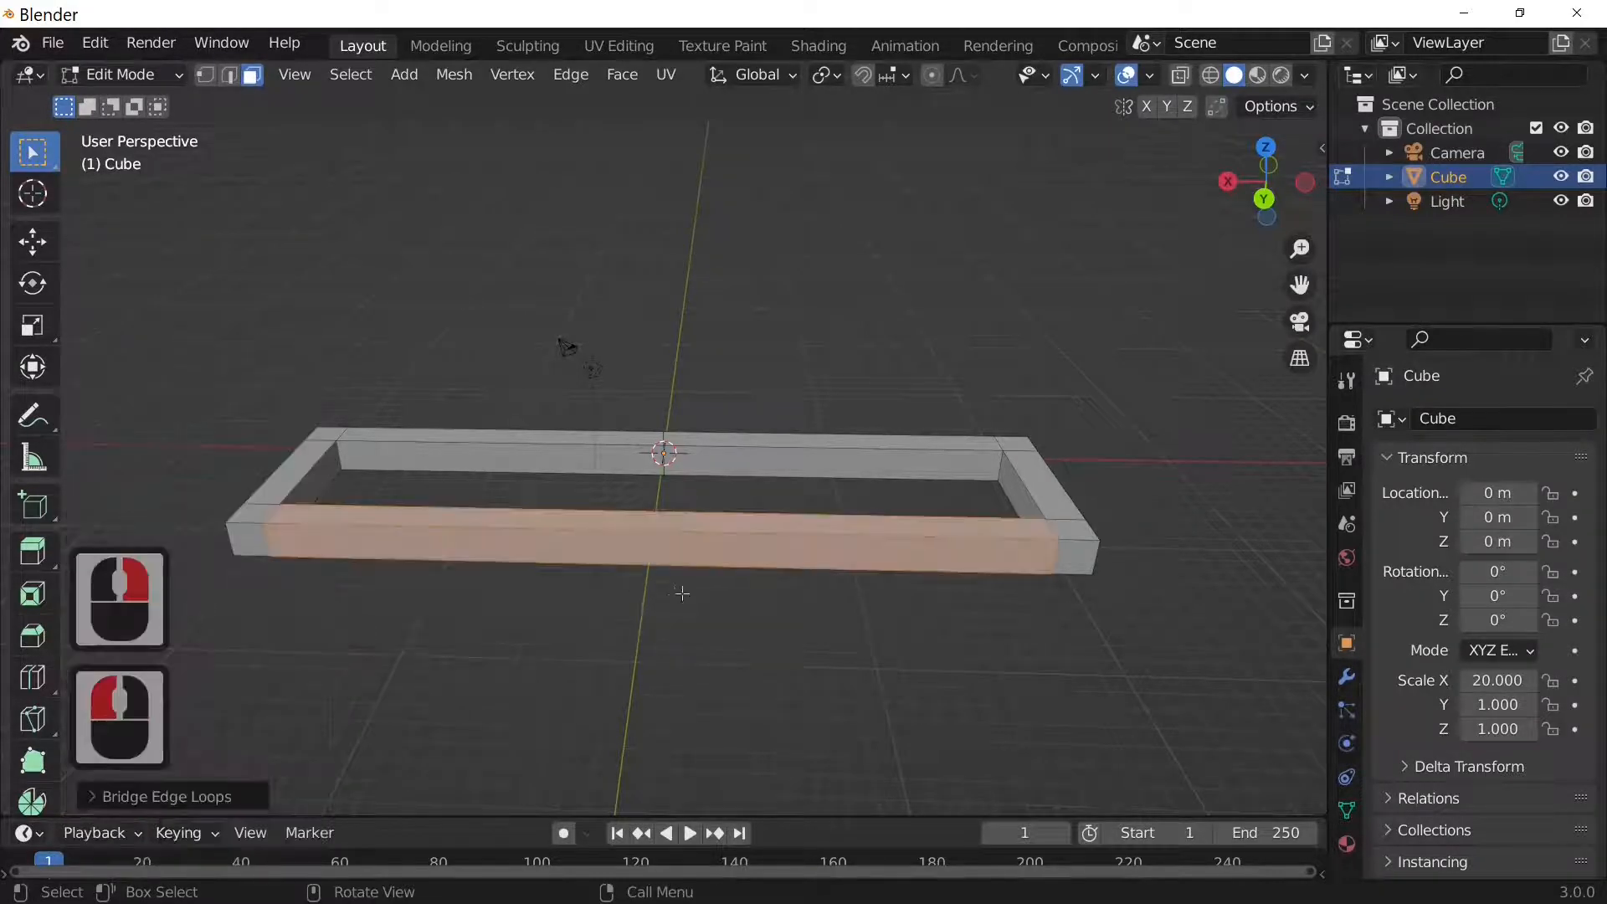
Extrude the top faces of the two corner blocks on the original beam upward by 15 m as posts.
{"action": "middle_click_drag", "start_coordinate": [683, 593], "coordinate": [657, 508]}
{"action": "left_click", "coordinate": [436, 520]}
{"action": "middle_click_drag", "start_coordinate": [435, 521], "coordinate": [1055, 533]}
{"action": "left_click", "coordinate": [973, 604], "text": "shift"}
{"action": "key", "text": "e"}
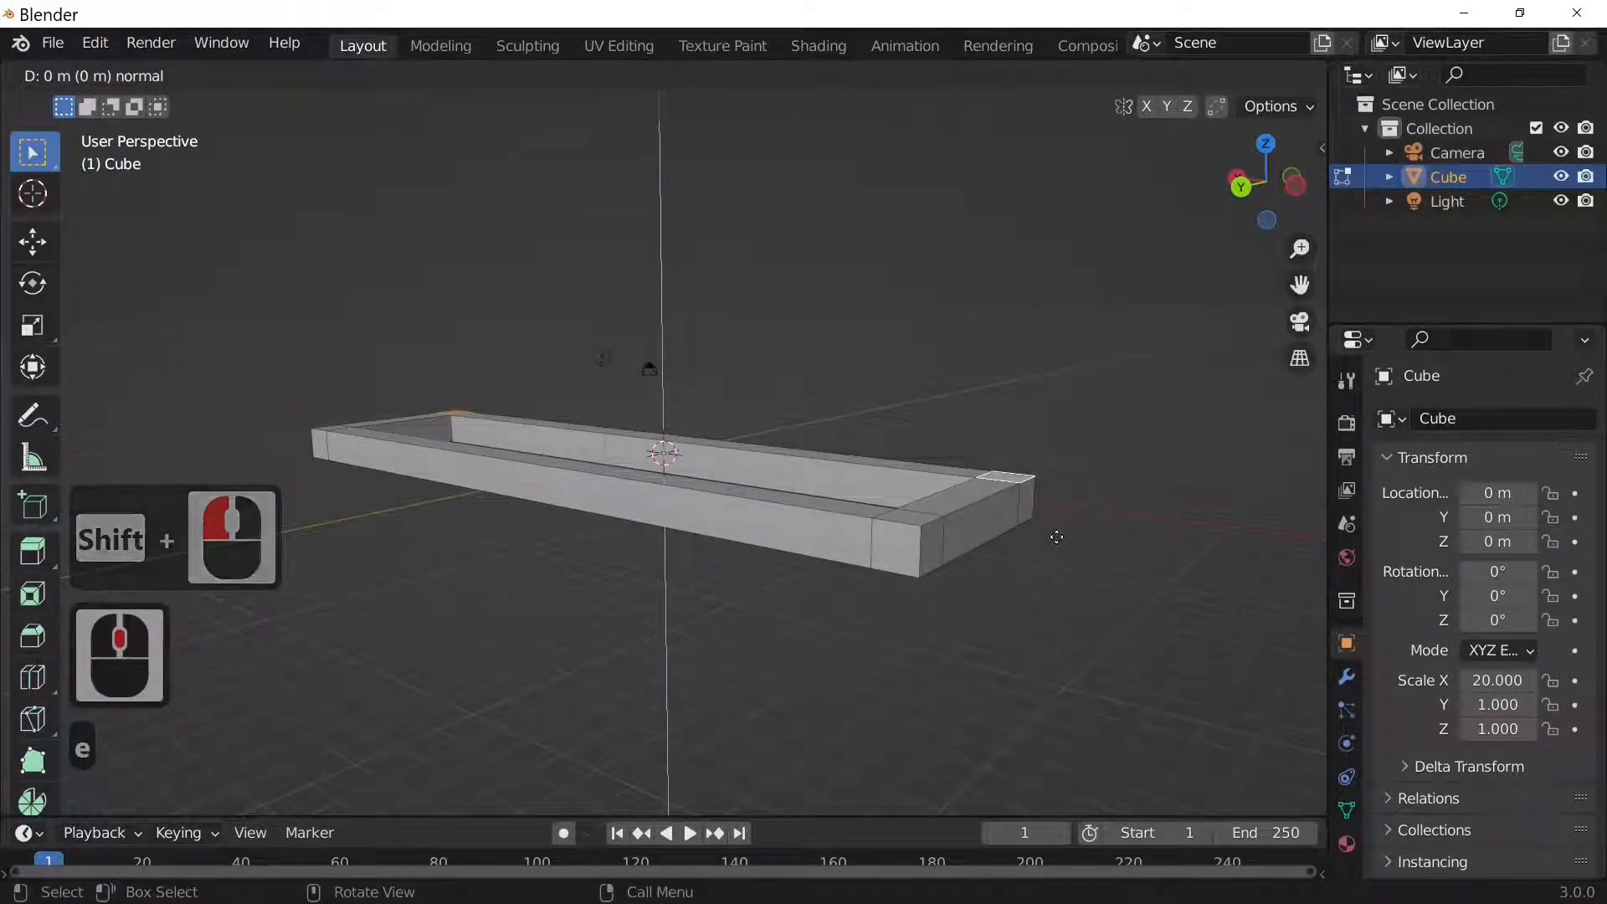
{"action": "type", "text": "15"}
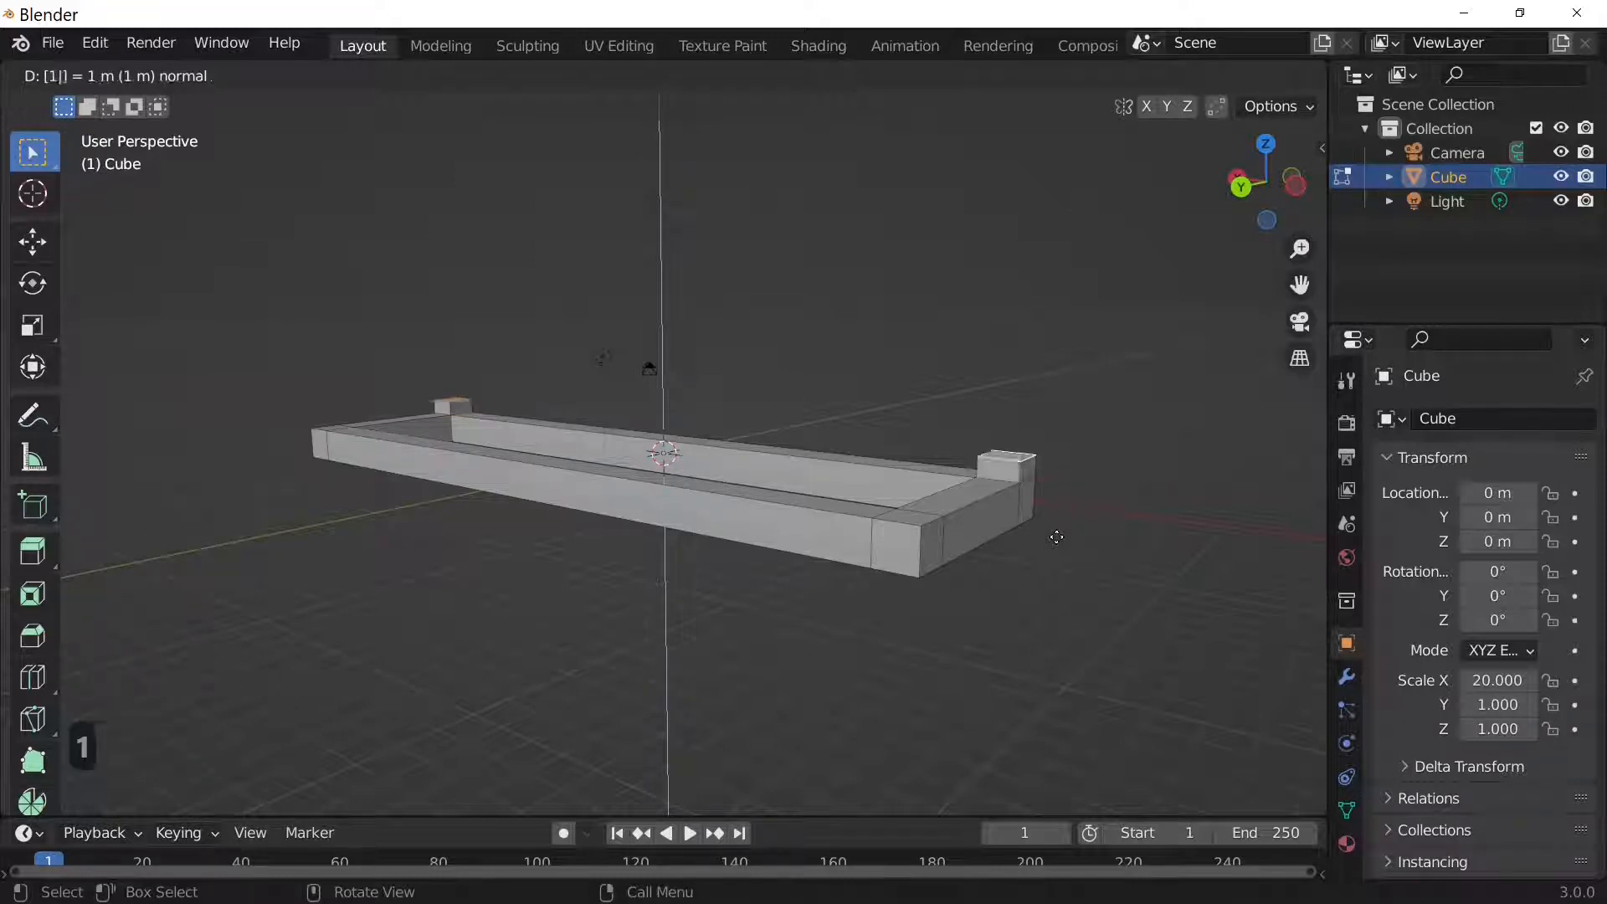
{"action": "key", "text": "Return"}
Extrude the tops of both upright posts by a further 2 m to add end blocks.
{"action": "type", "text": "e"}
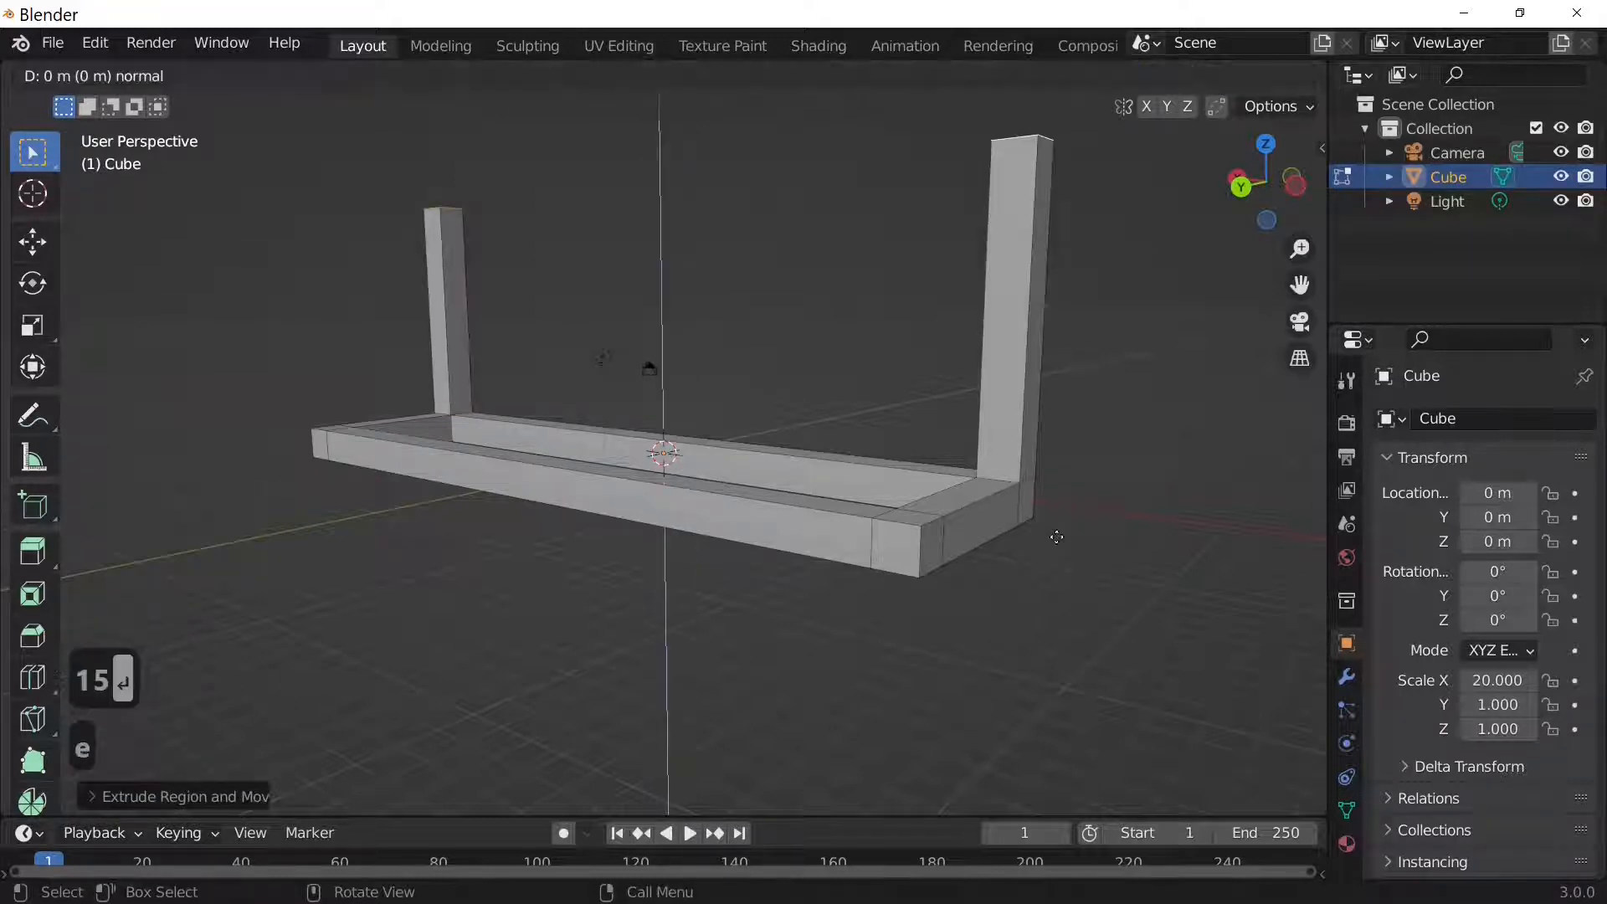
{"action": "type", "text": "2"}
{"action": "key", "text": "Return"}
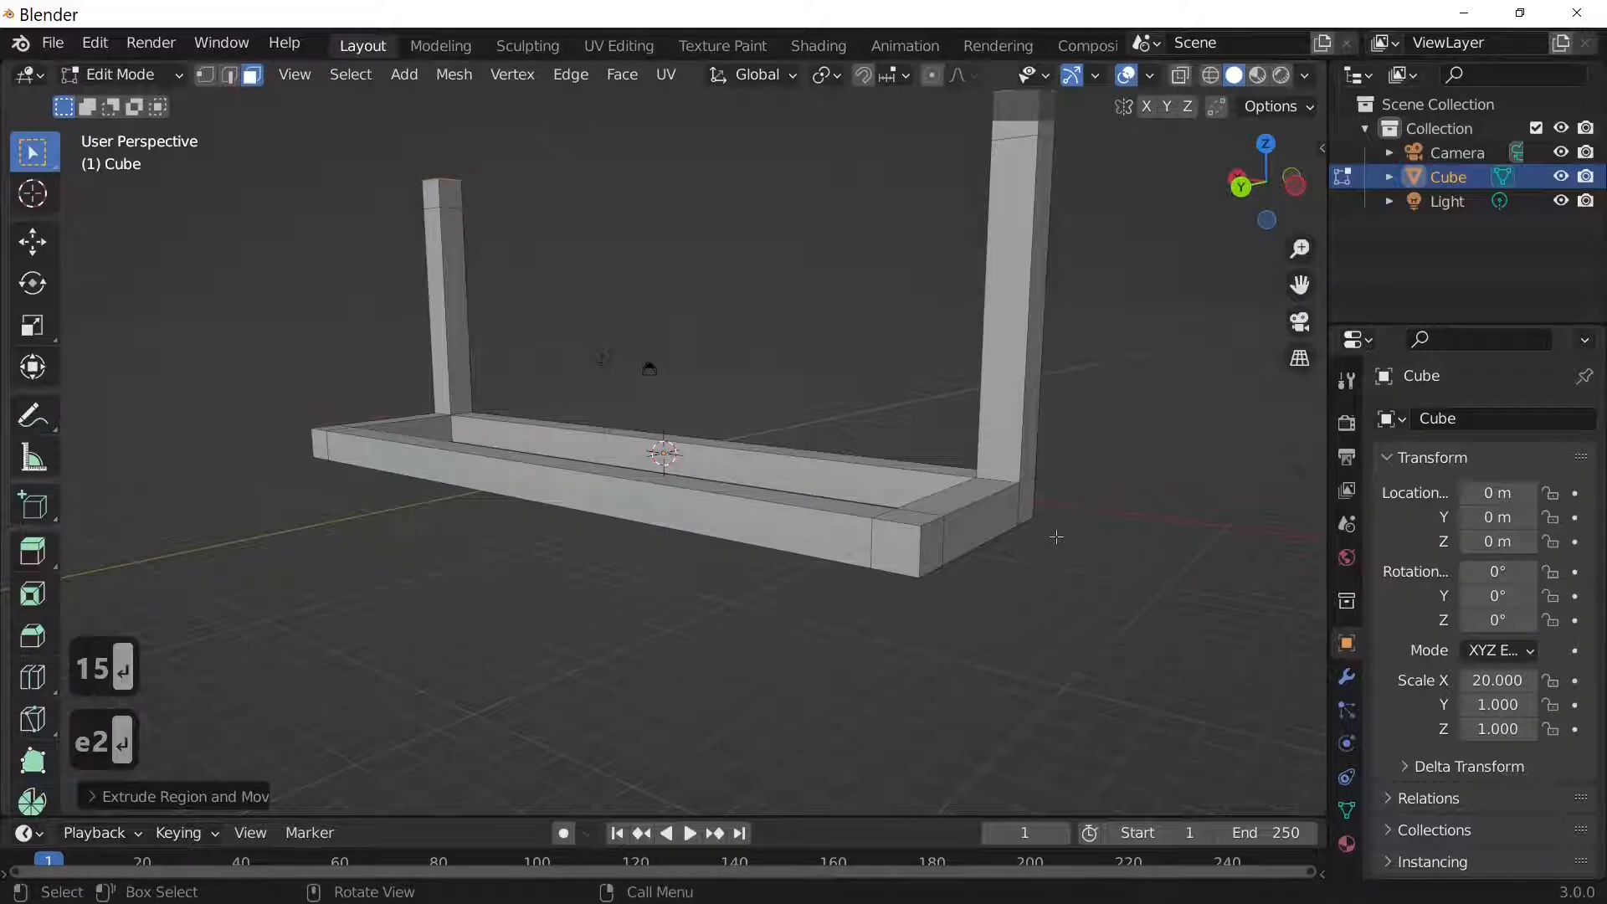
Bridge the inward-facing faces of the two blocks atop the posts to form a top crossbar.
{"action": "middle_click_drag", "start_coordinate": [457, 209], "coordinate": [822, 157]}
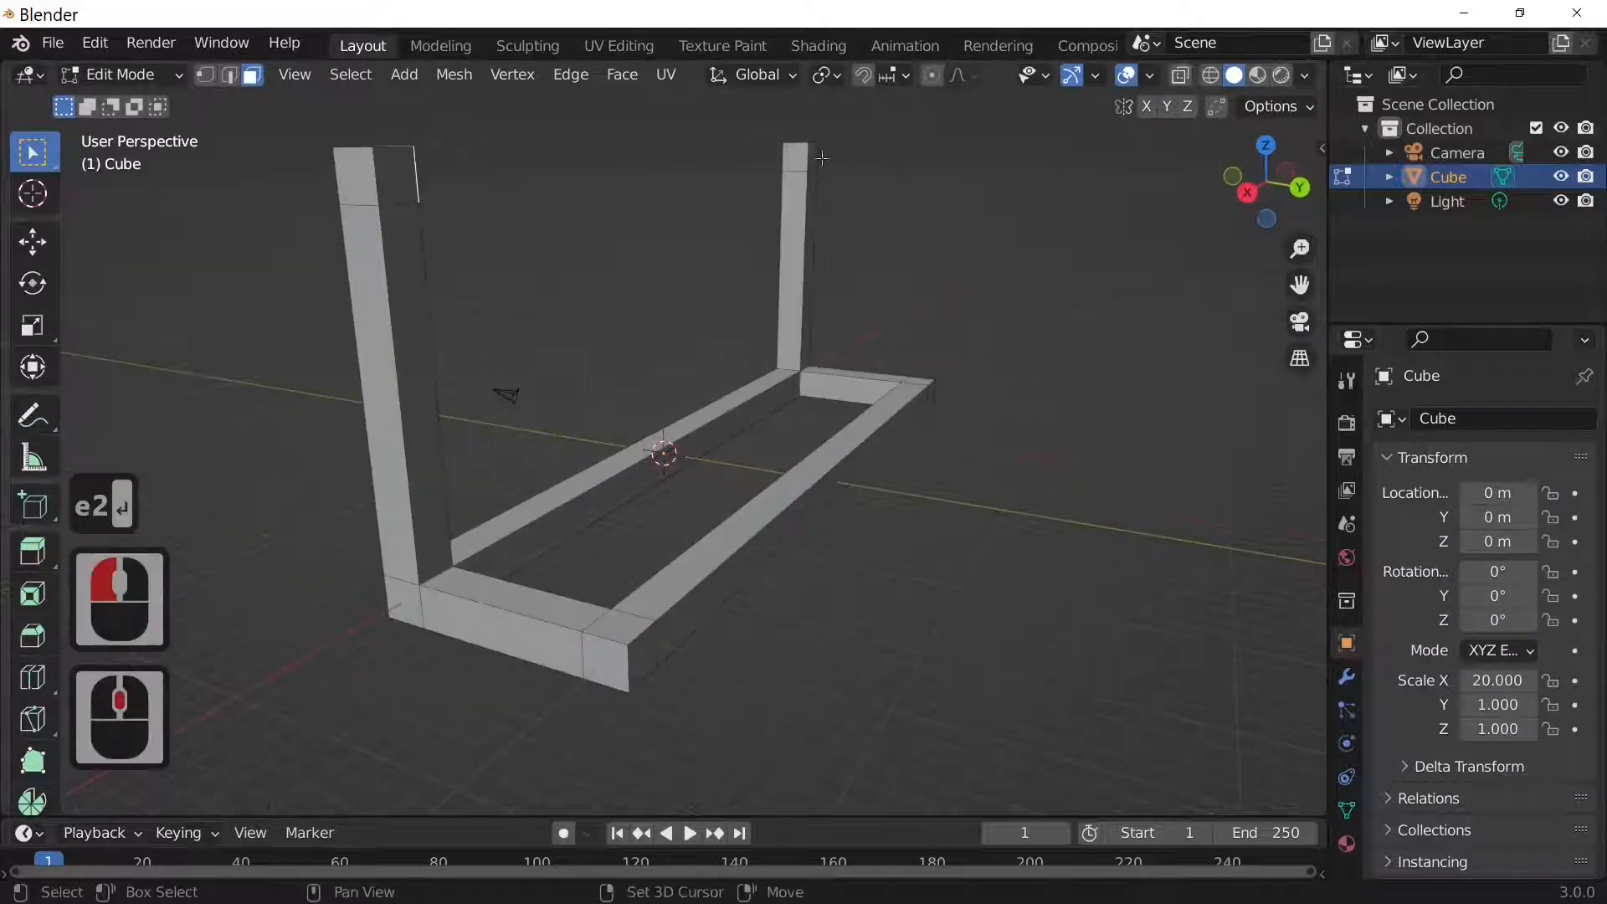
{"action": "left_click", "coordinate": [793, 160], "text": "shift"}
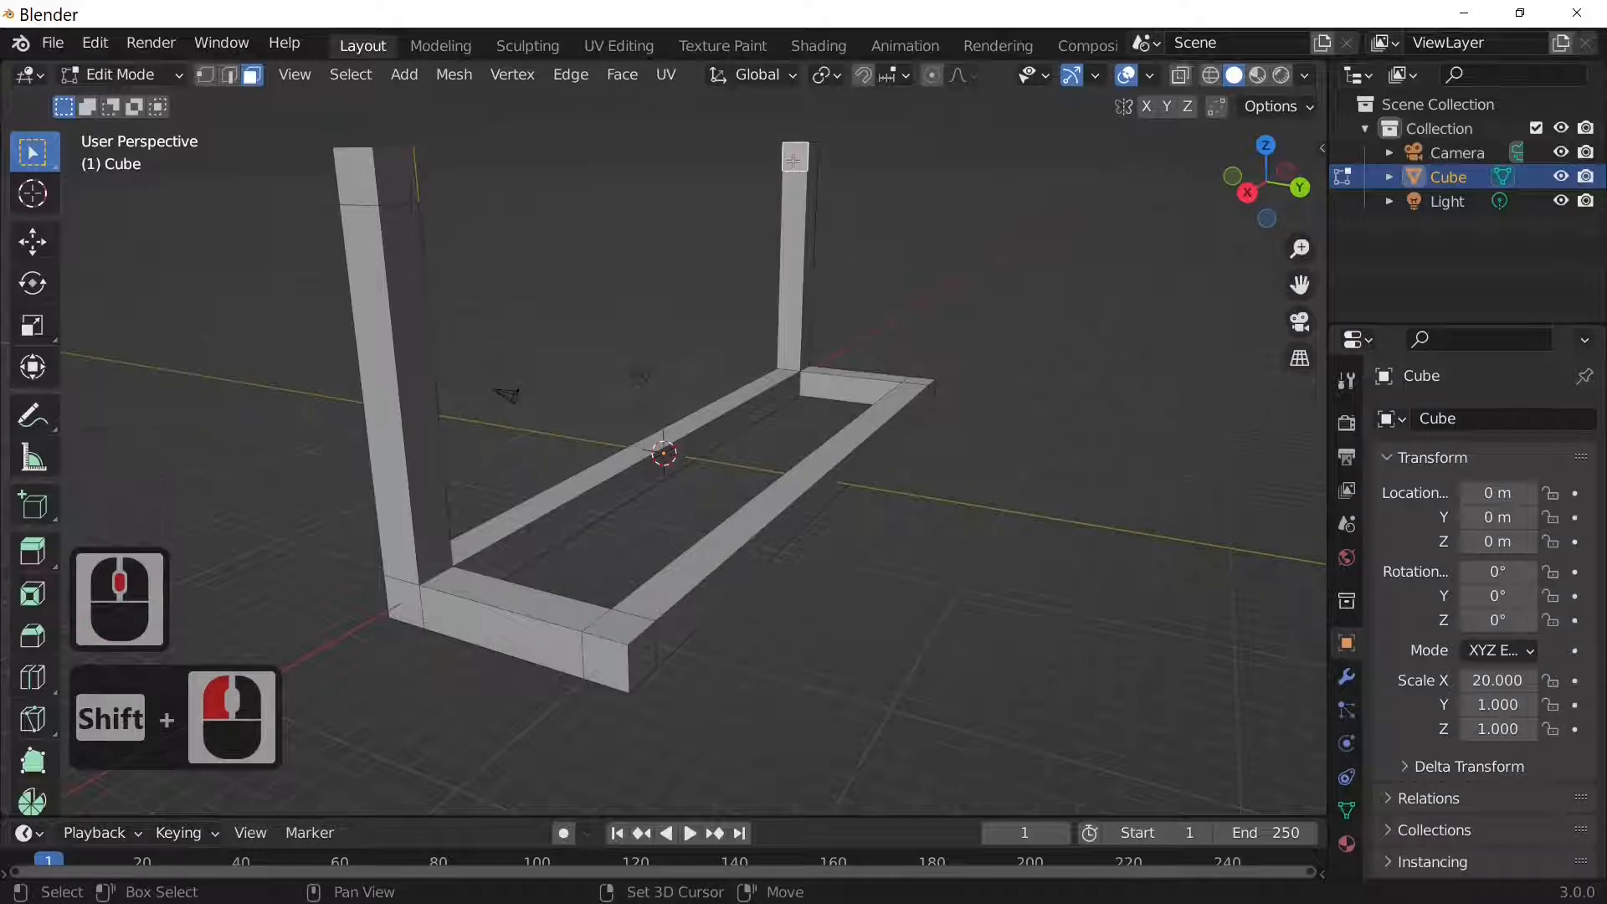
{"action": "right_click", "coordinate": [793, 160]}
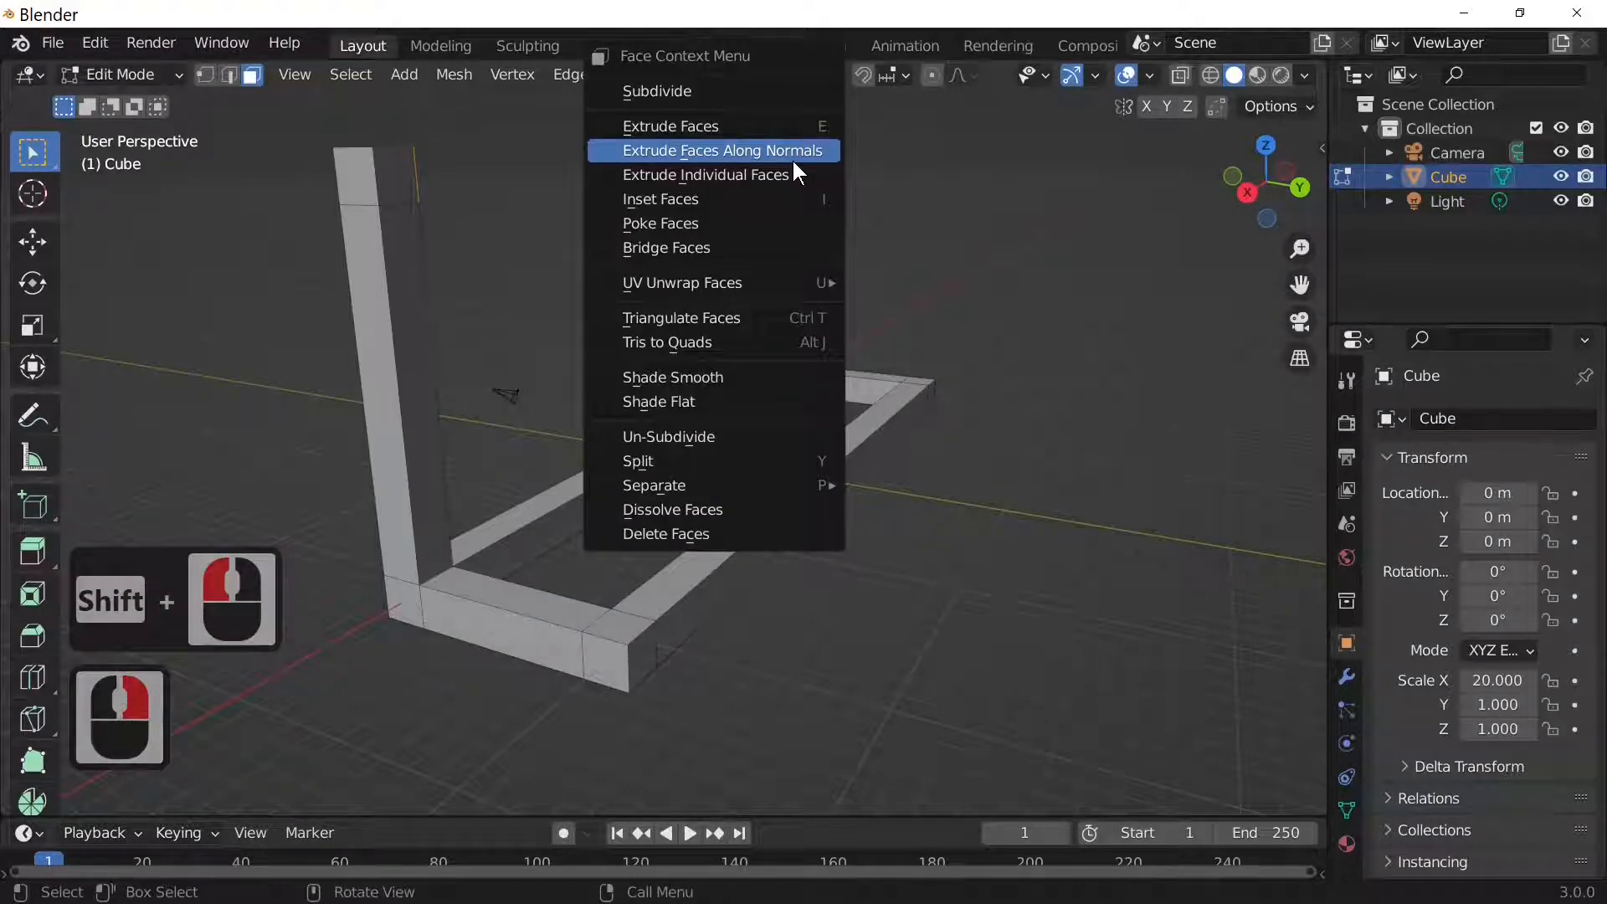
{"action": "left_click", "coordinate": [722, 248]}
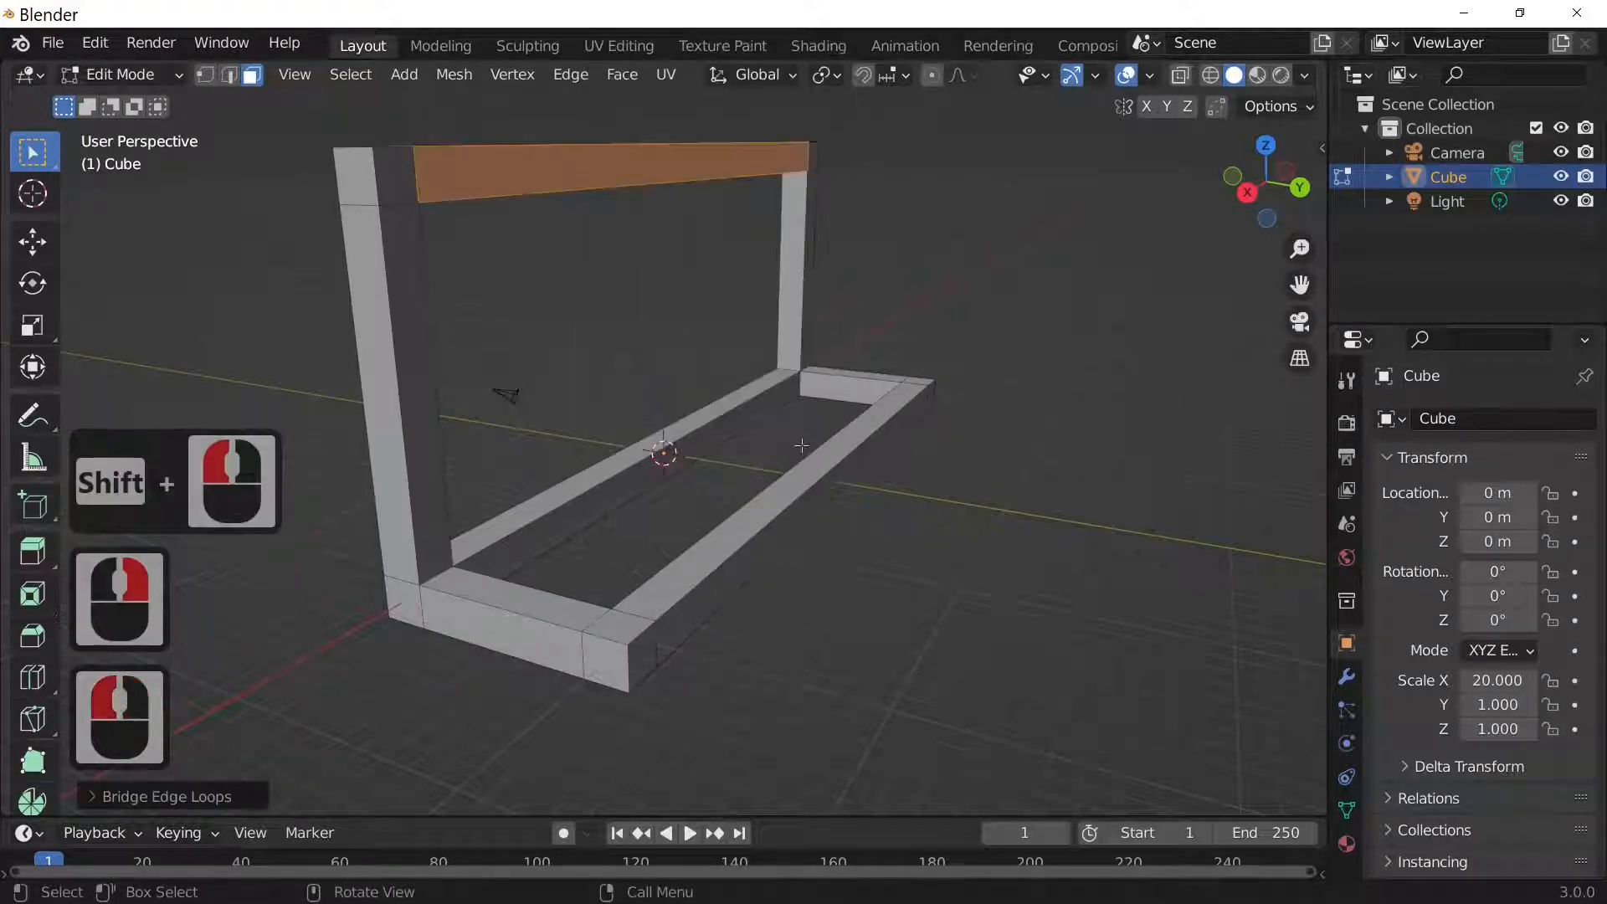
Extrude the bottom faces of the four base corner blocks downward by 8 m to form legs.
{"action": "middle_click_drag", "start_coordinate": [802, 446], "coordinate": [809, 444]}
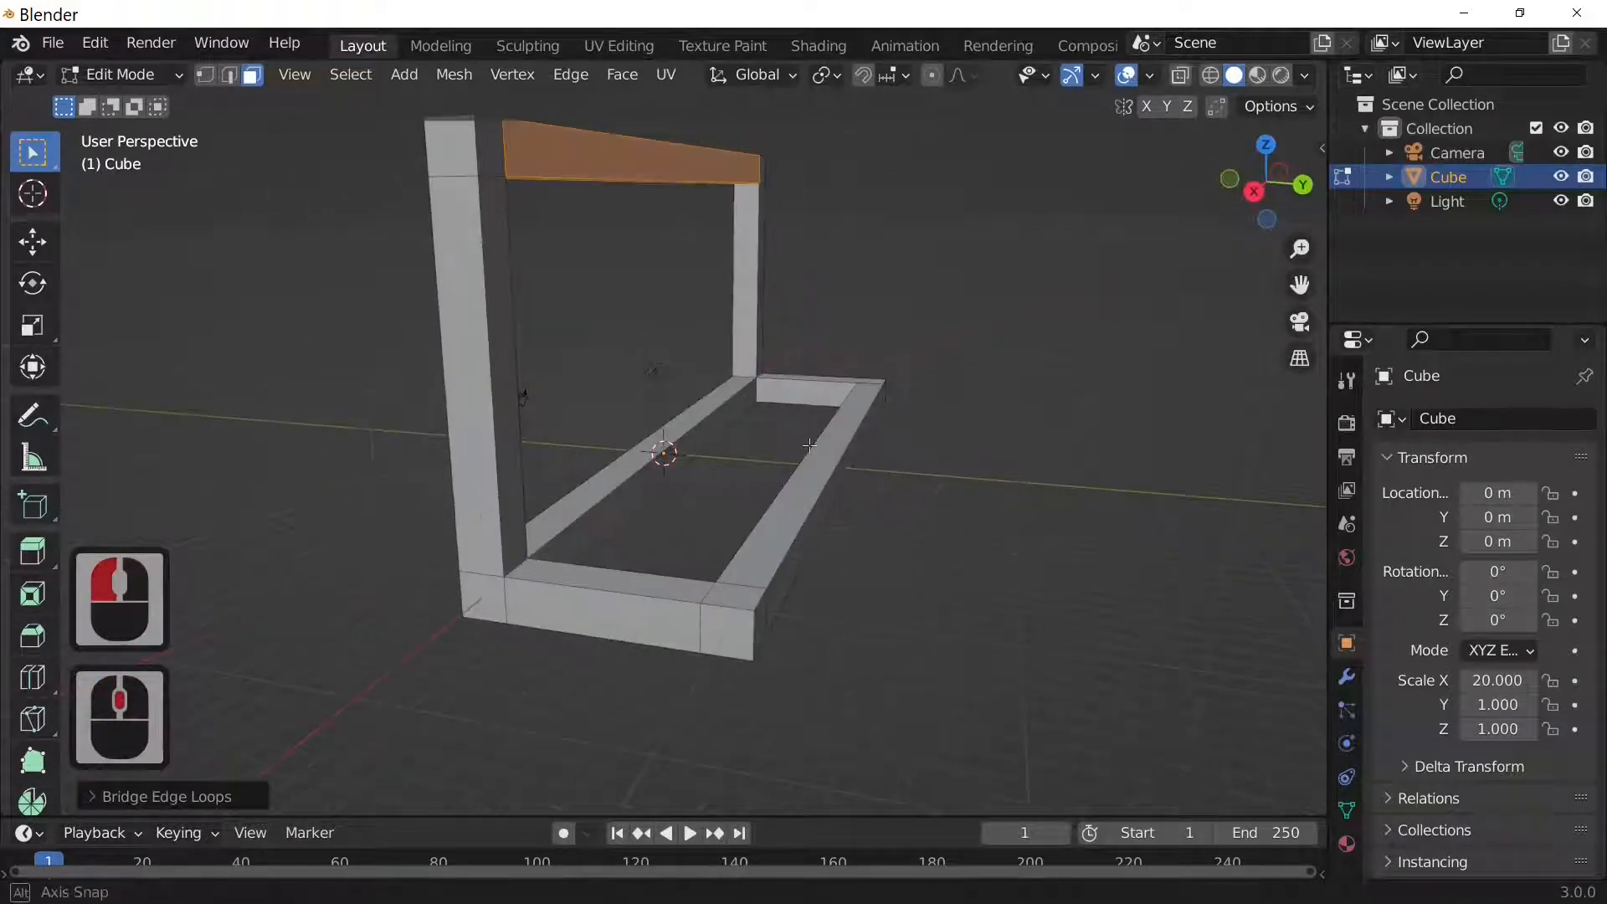
{"action": "middle_click", "coordinate": [810, 445]}
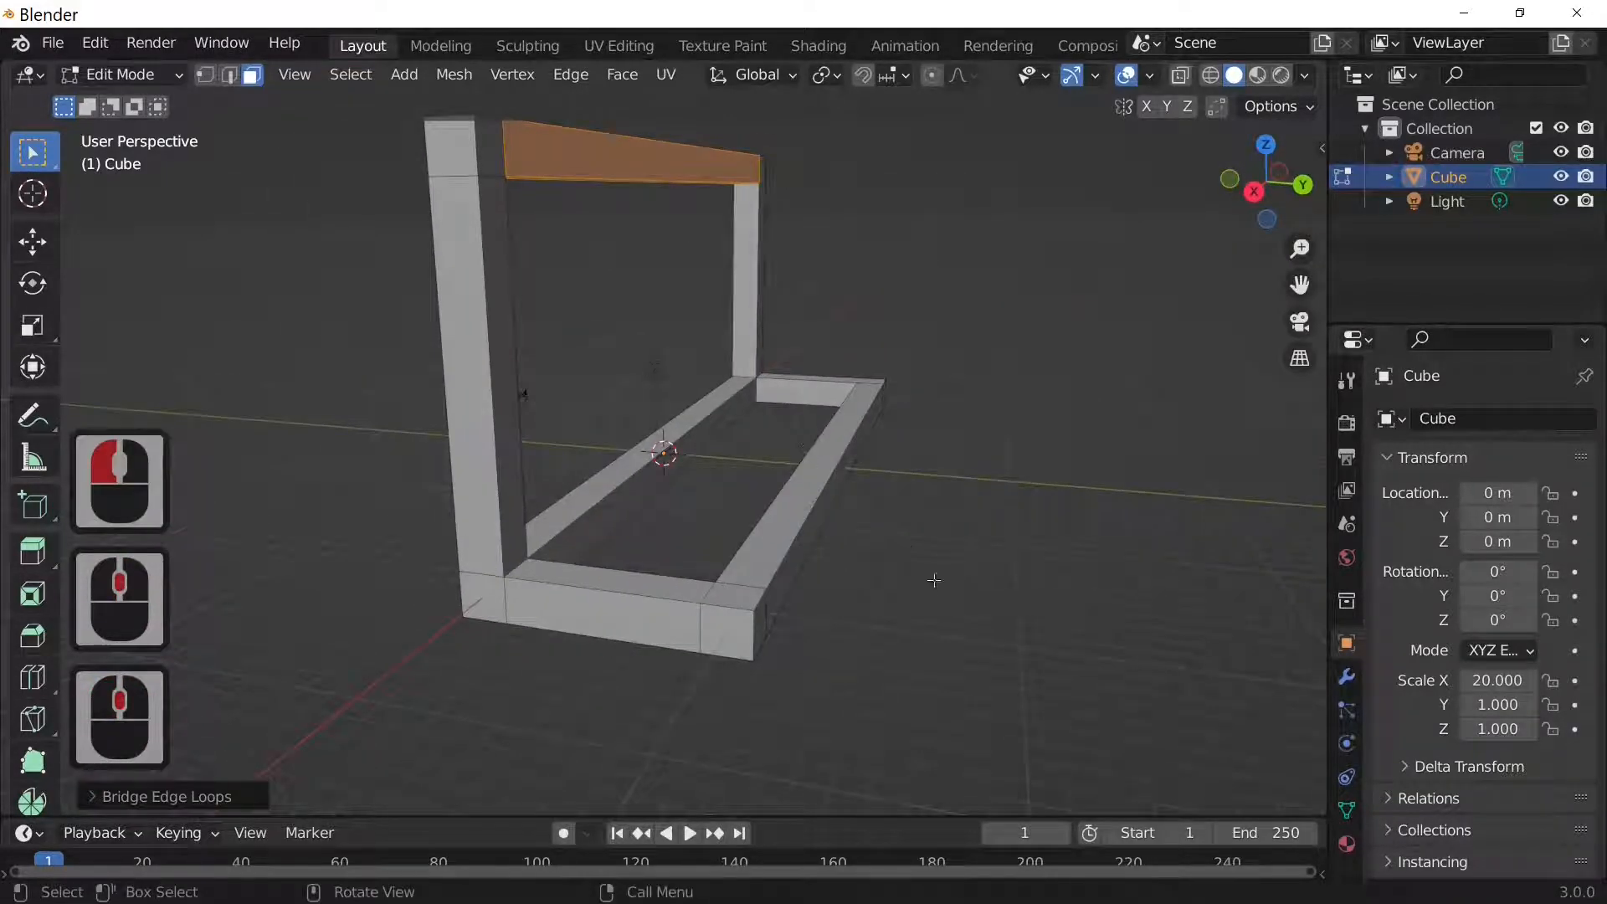
{"action": "middle_click_drag", "start_coordinate": [935, 581], "coordinate": [201, 462]}
{"action": "left_click", "coordinate": [324, 462]}
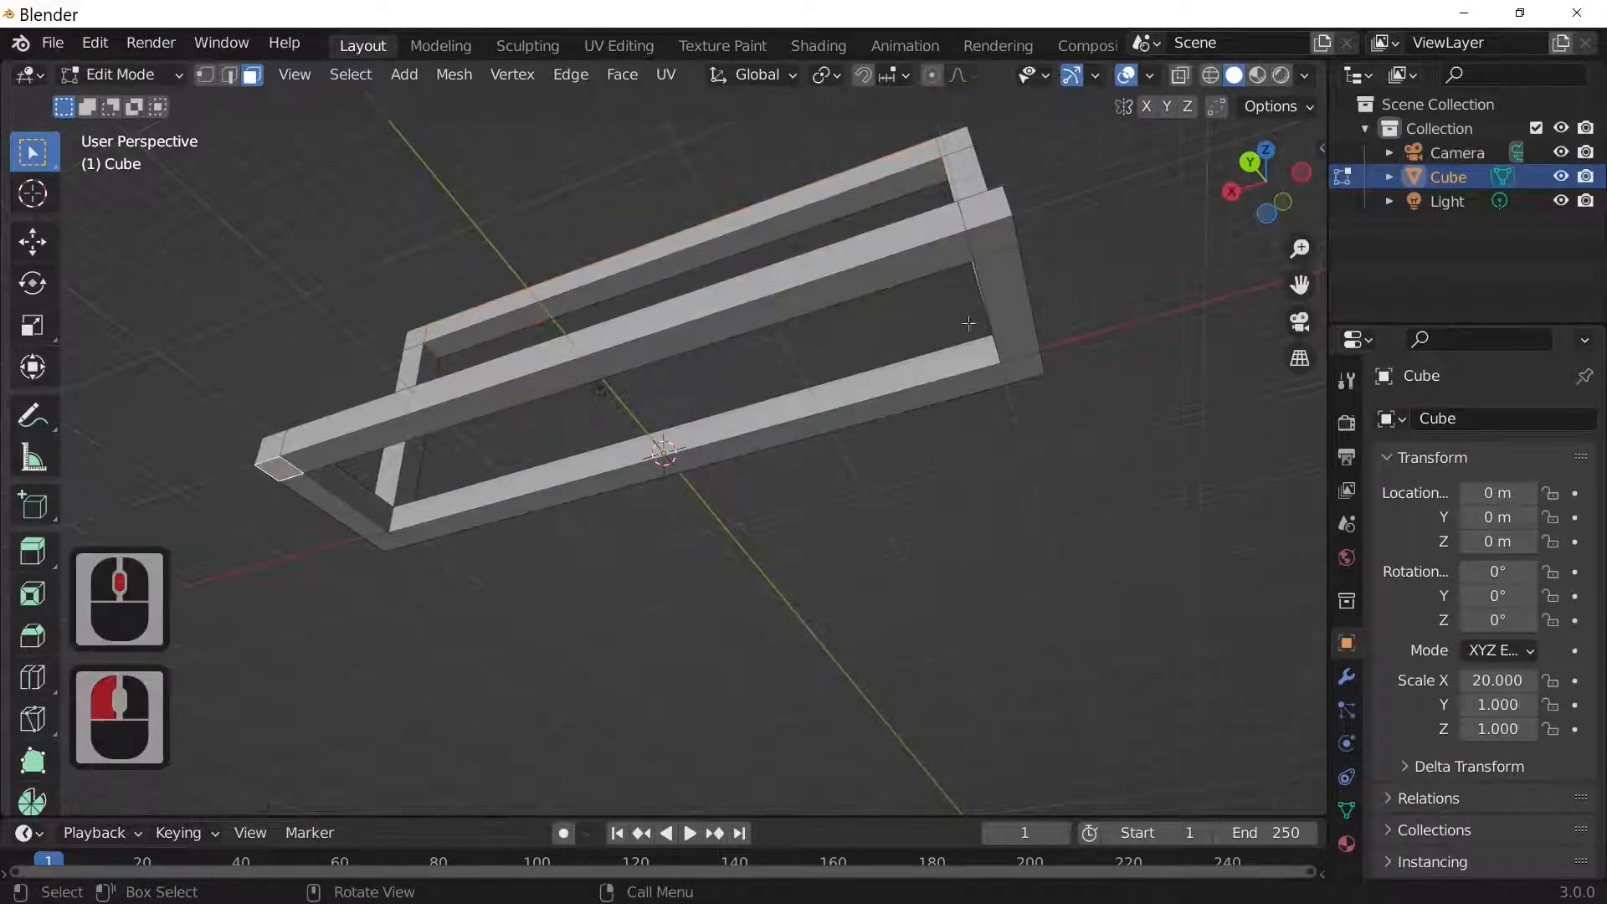
{"action": "key", "text": "shift"}
{"action": "left_click", "coordinate": [1001, 234], "text": "shift"}
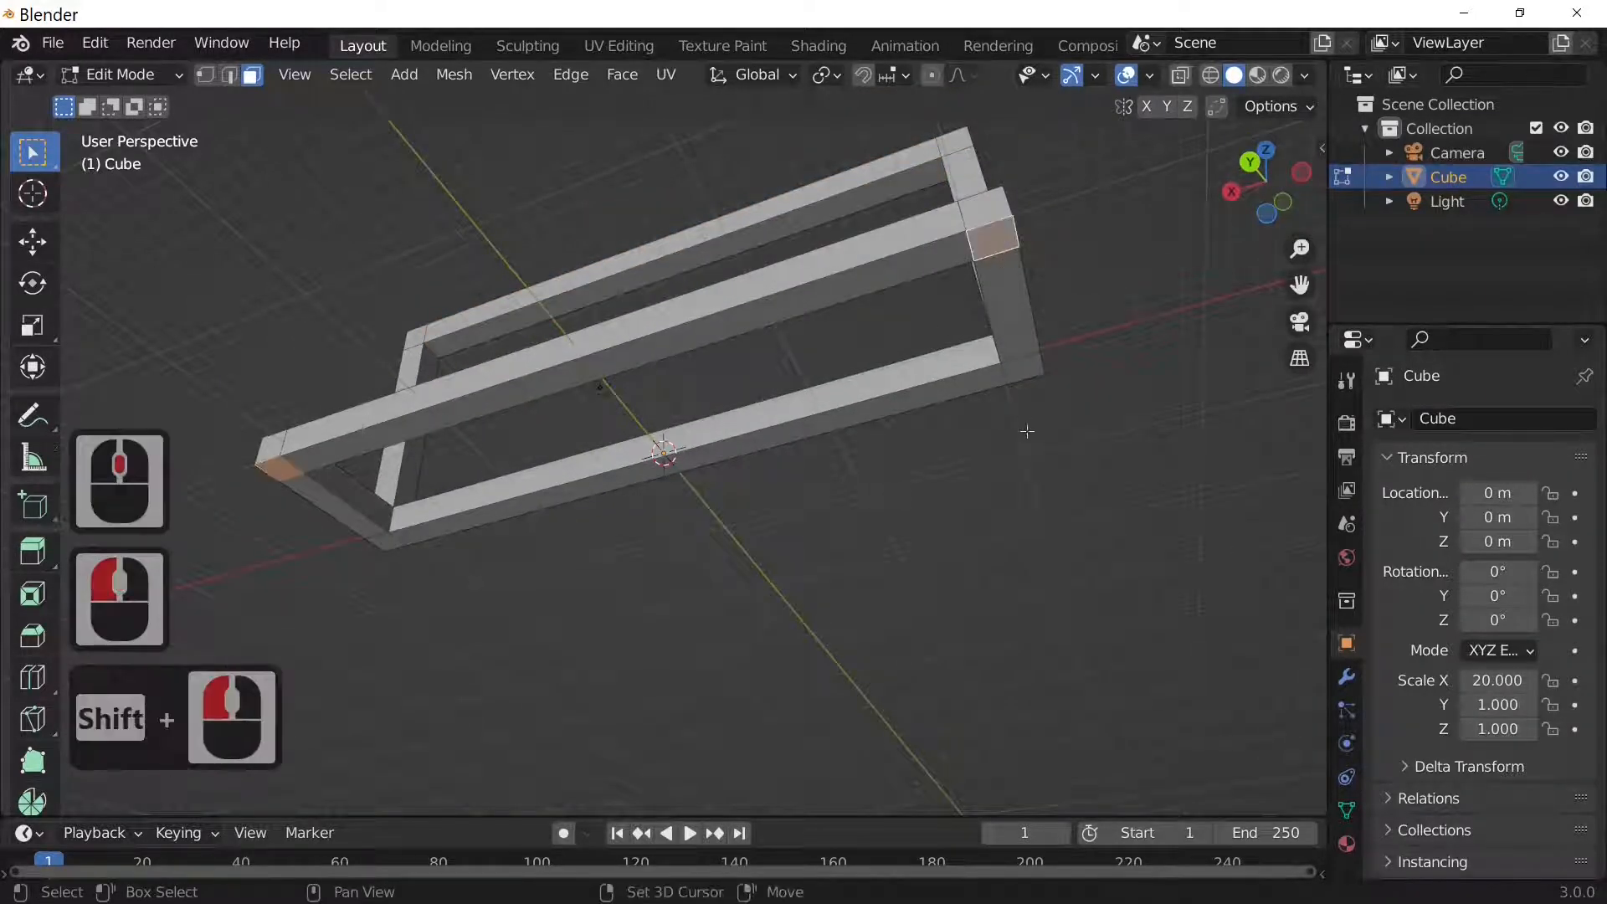
{"action": "left_click", "coordinate": [1030, 369], "text": "shift"}
{"action": "left_click", "coordinate": [386, 541], "text": "shift"}
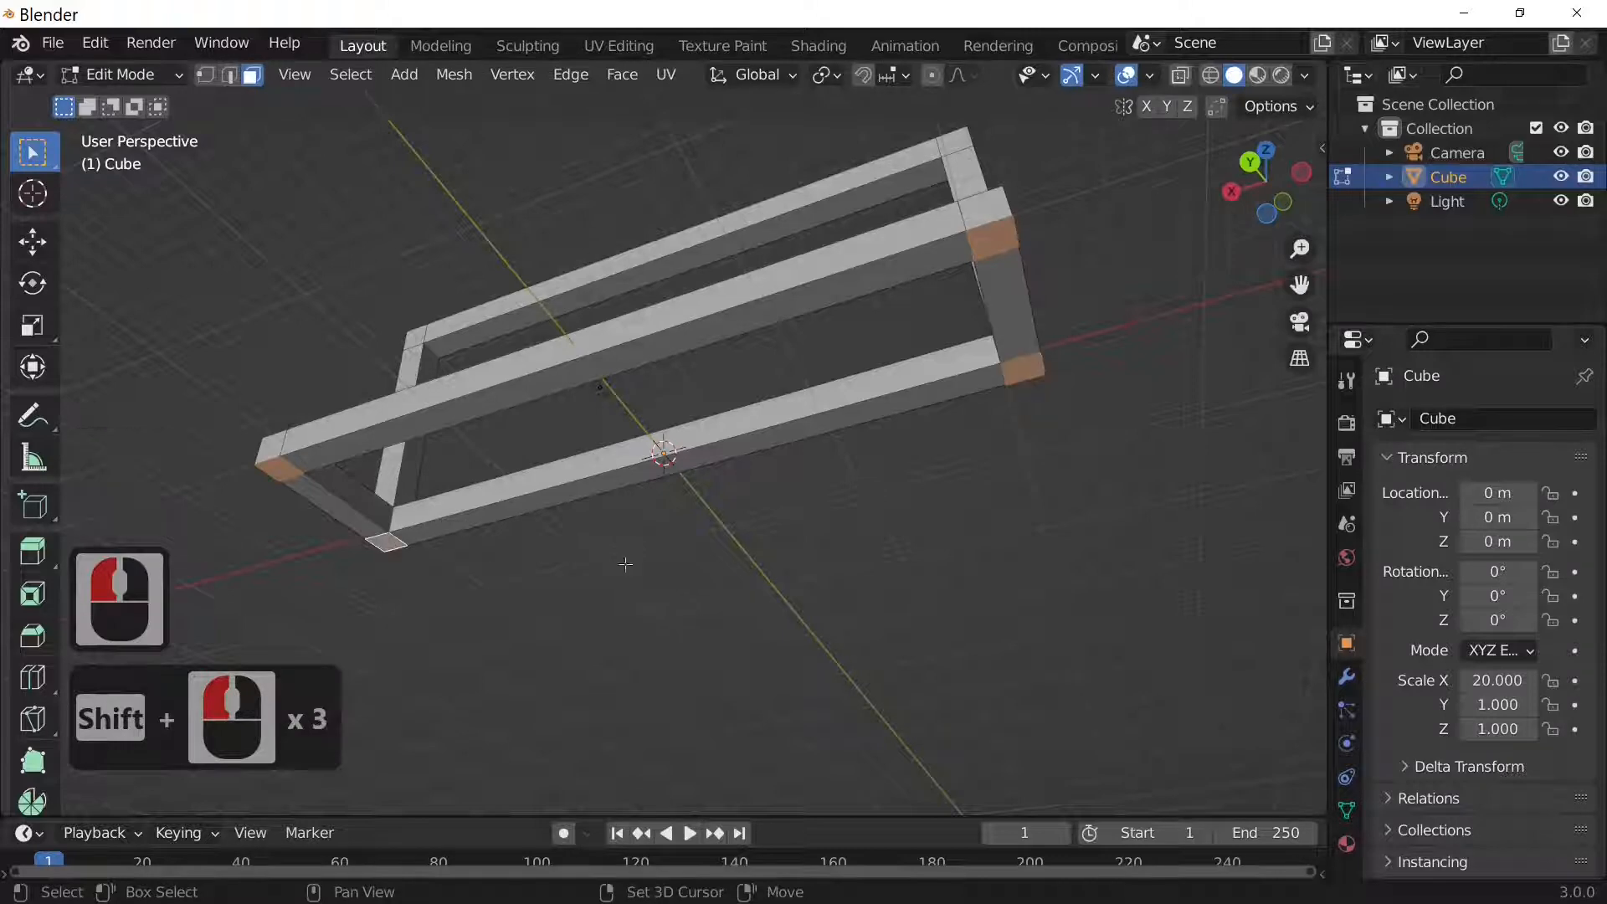
{"action": "middle_click_drag", "start_coordinate": [628, 563], "coordinate": [705, 709]}
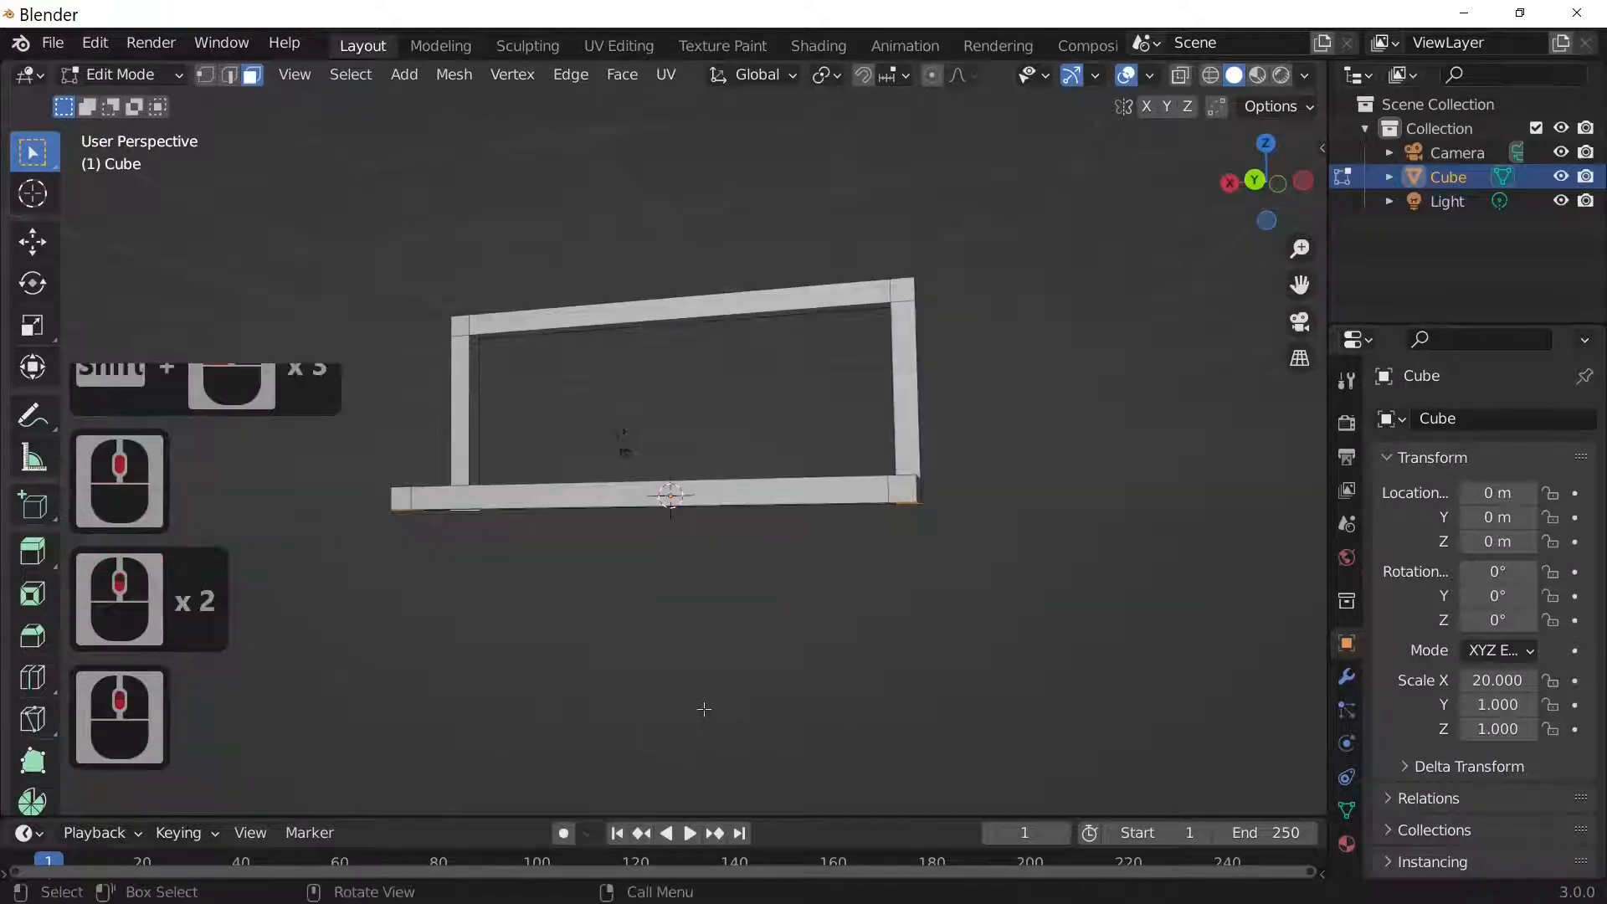
{"action": "key", "text": "e"}
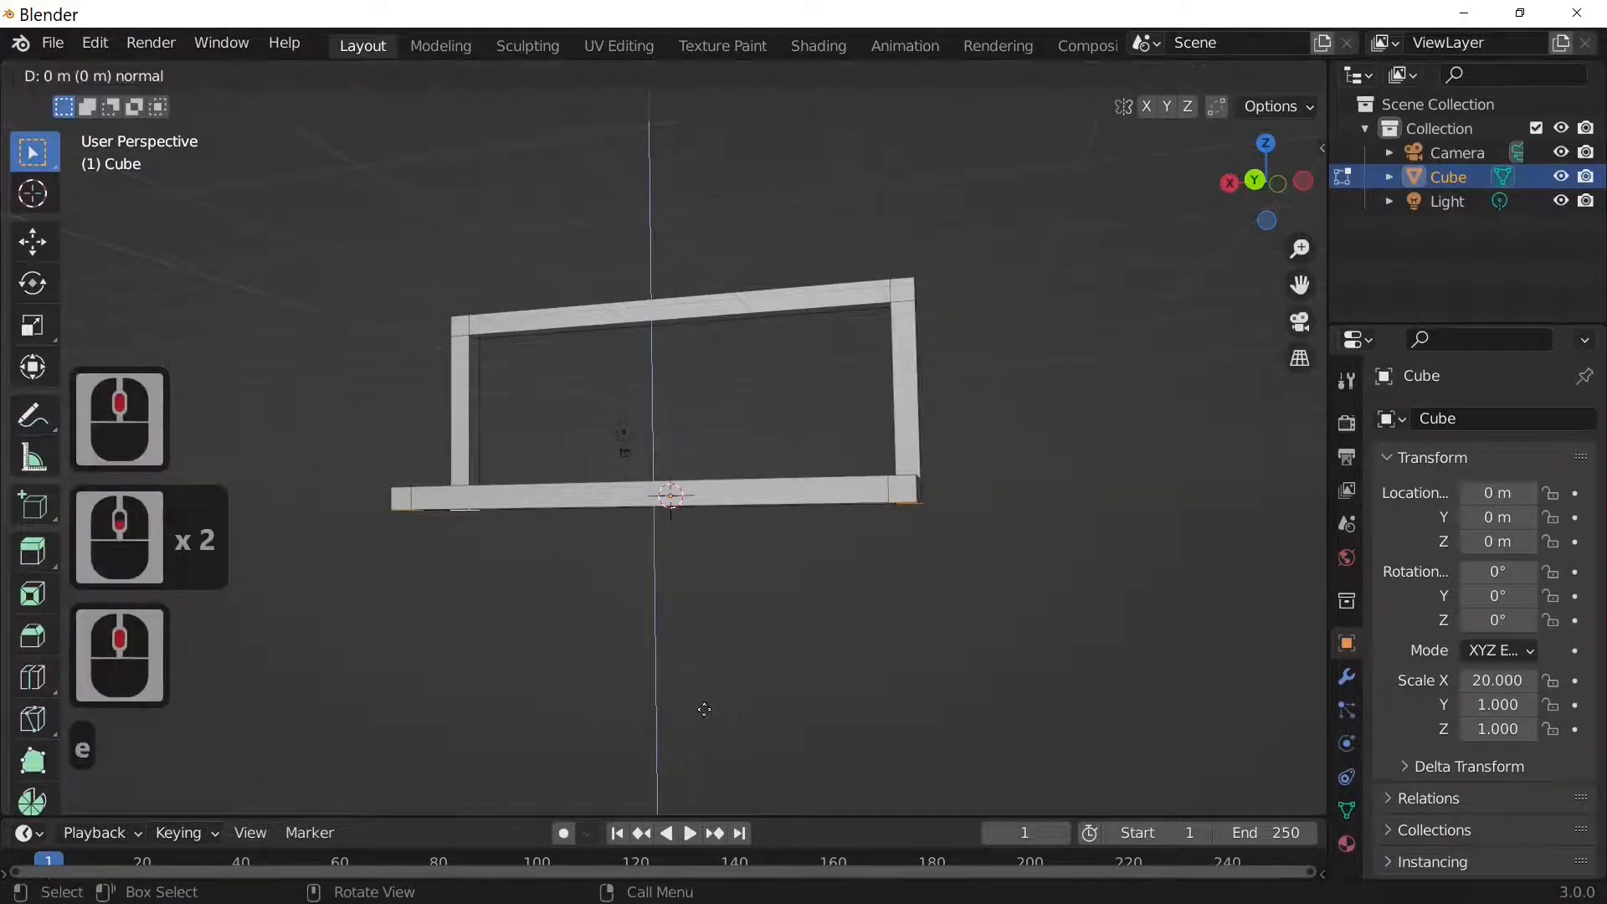
{"action": "key", "text": "8"}
{"action": "key", "text": "Return"}
Bridge the front corner block's top face to the front face of the post's top block at the frame's negative-X end, forming a diagonal brace.
{"action": "middle_click_drag", "start_coordinate": [1032, 636], "coordinate": [864, 656]}
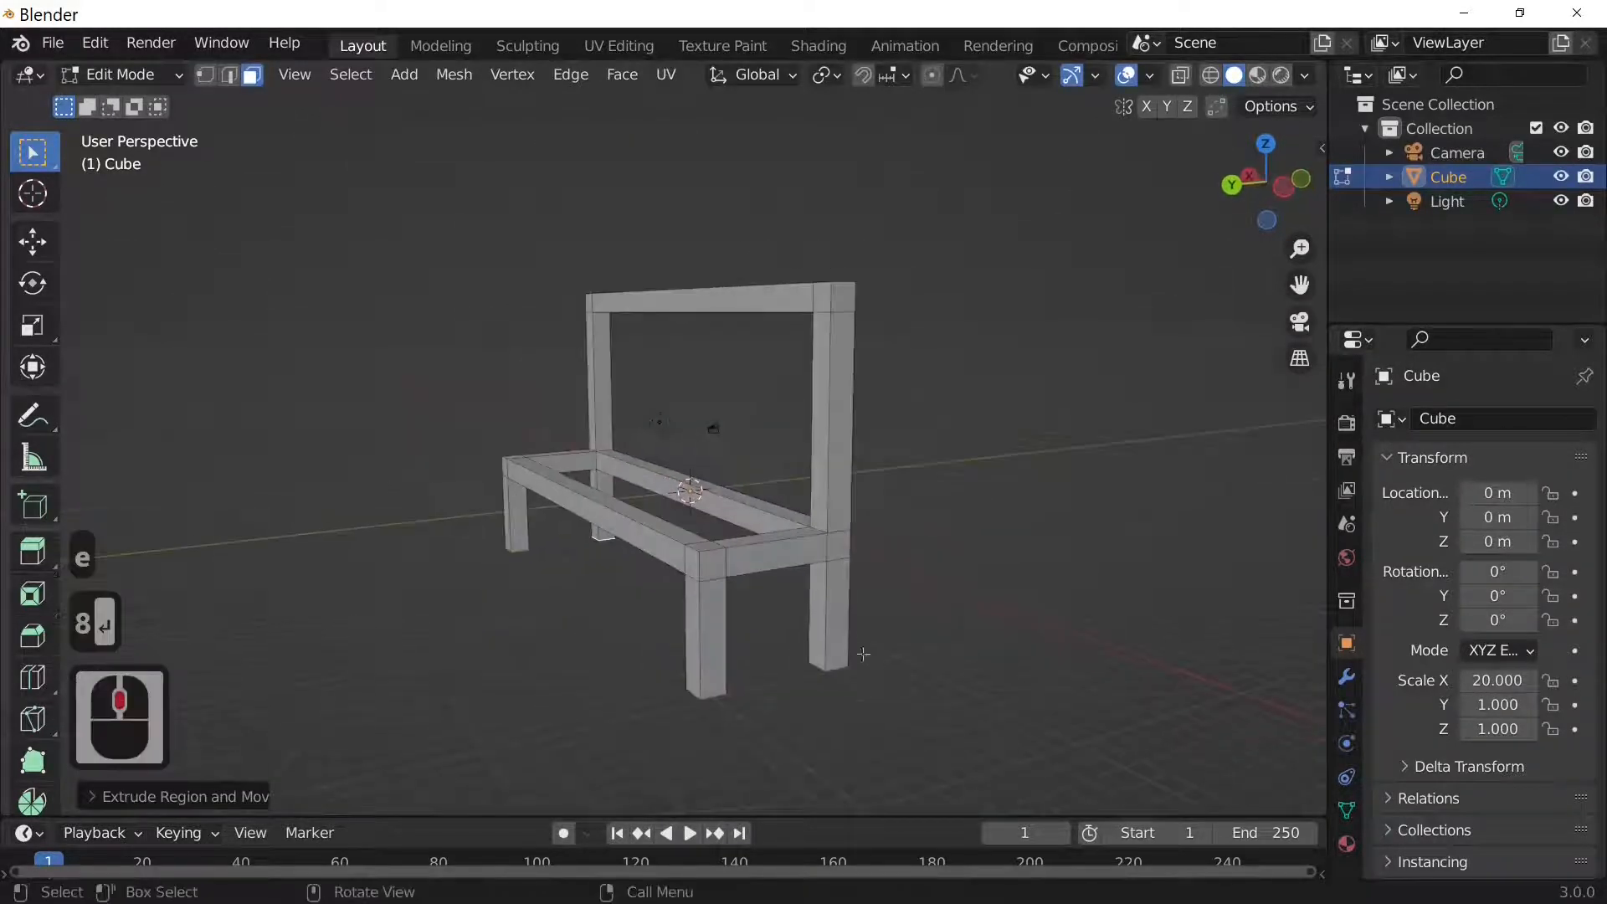
{"action": "left_click", "coordinate": [711, 554]}
{"action": "left_click", "coordinate": [708, 553]}
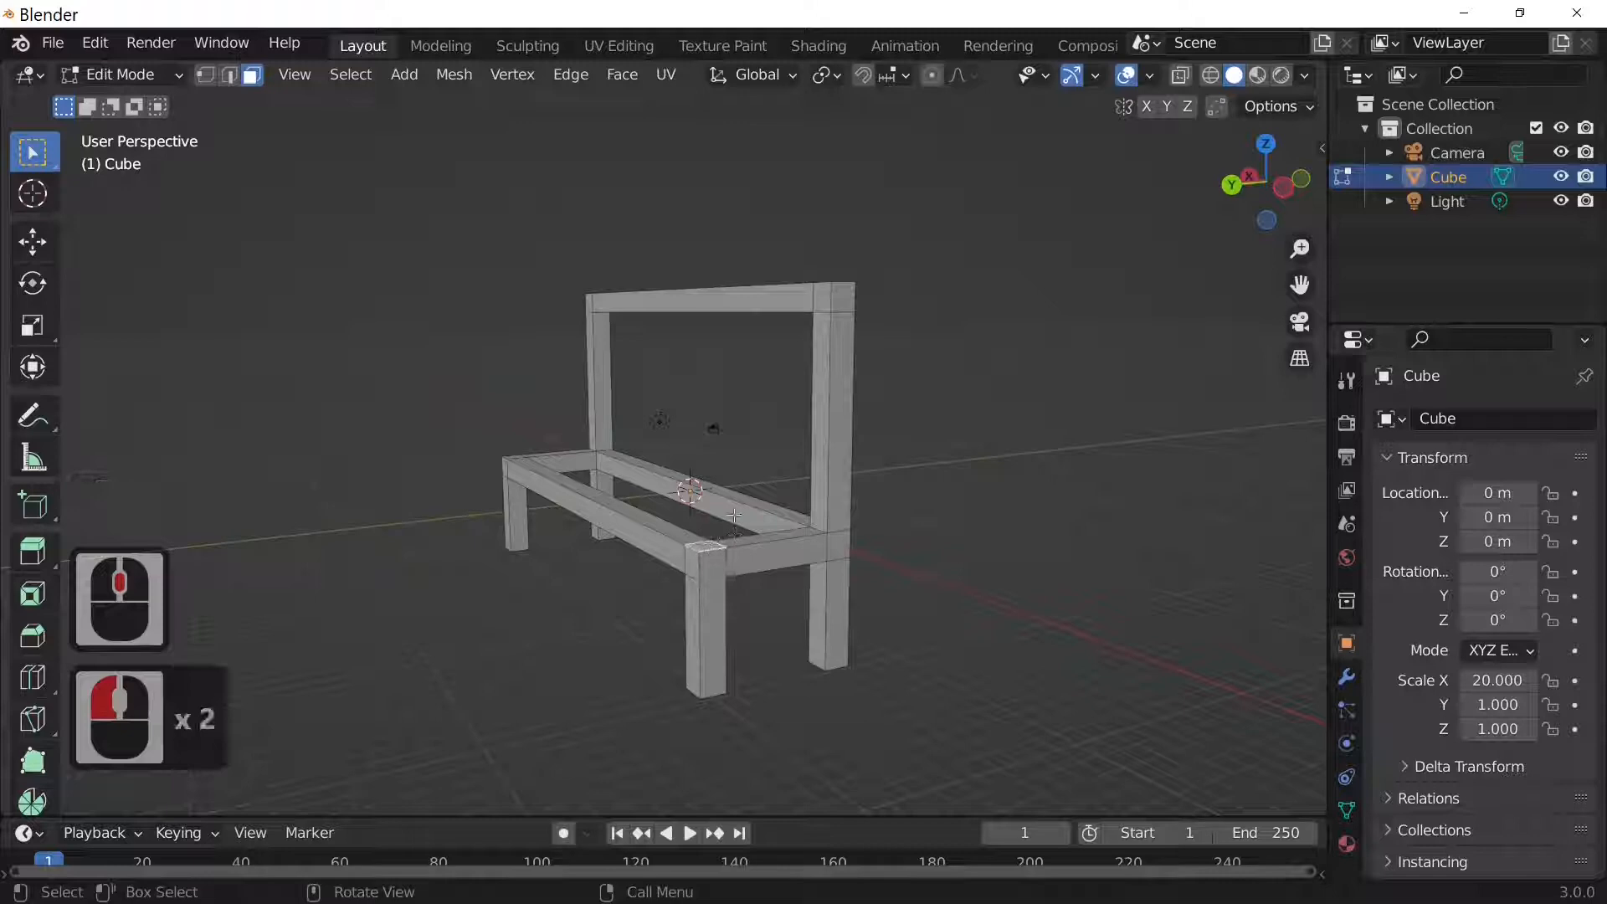
{"action": "left_click", "coordinate": [825, 300], "text": "shift"}
{"action": "right_click", "coordinate": [825, 300]}
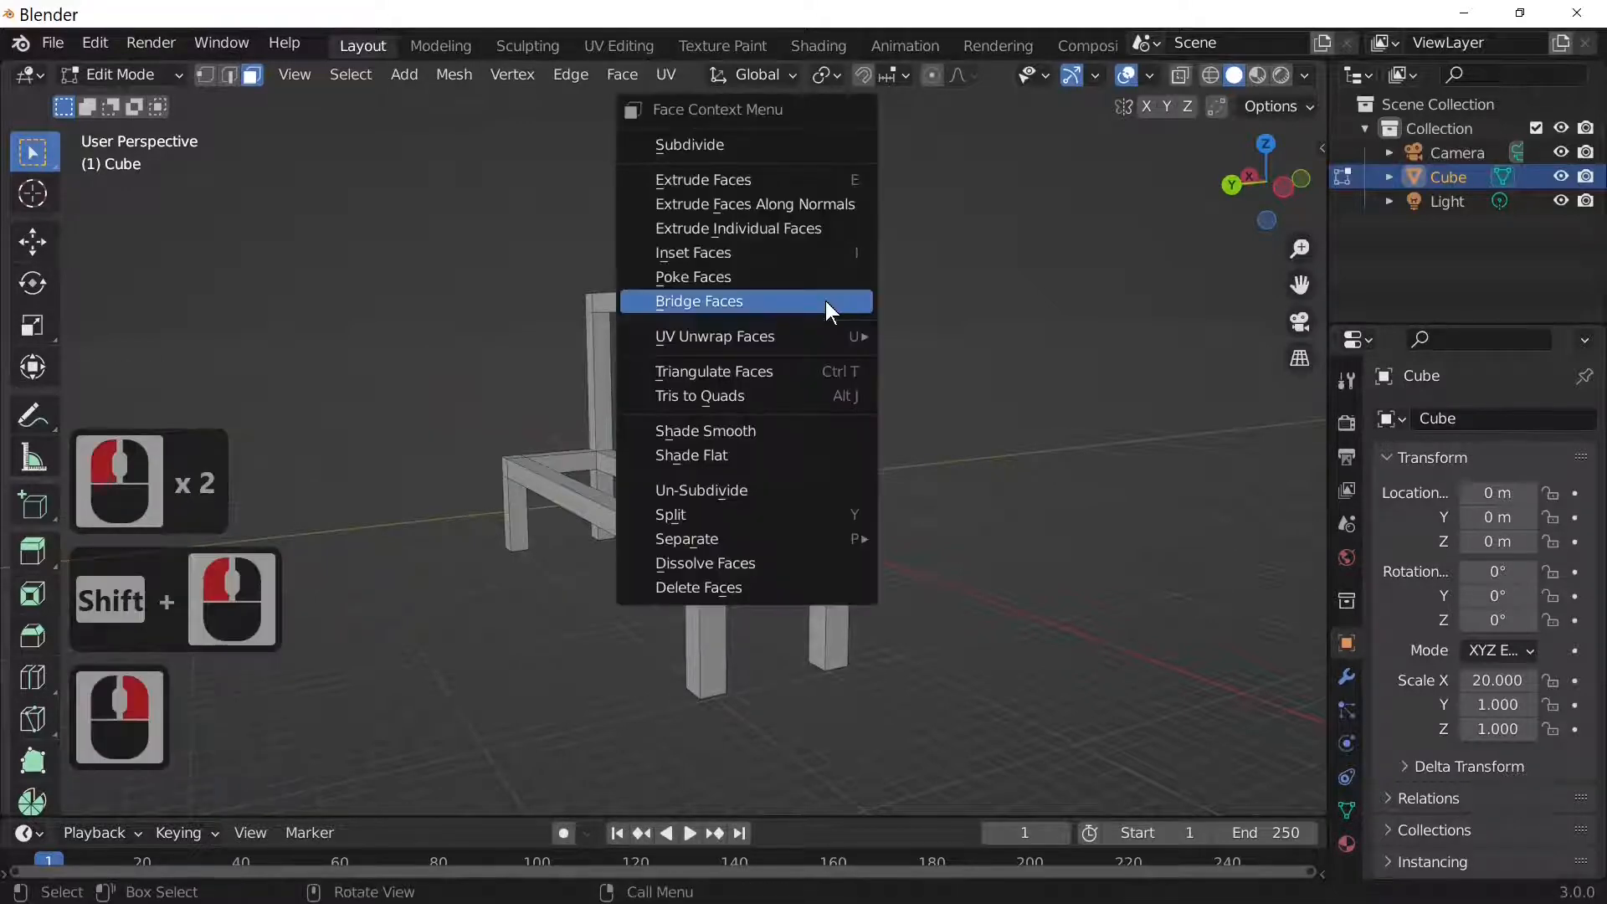
{"action": "left_click", "coordinate": [826, 300]}
Bridge the matching top-block front face and front corner top face at the opposite end to form the second diagonal brace.
{"action": "left_click", "coordinate": [589, 303]}
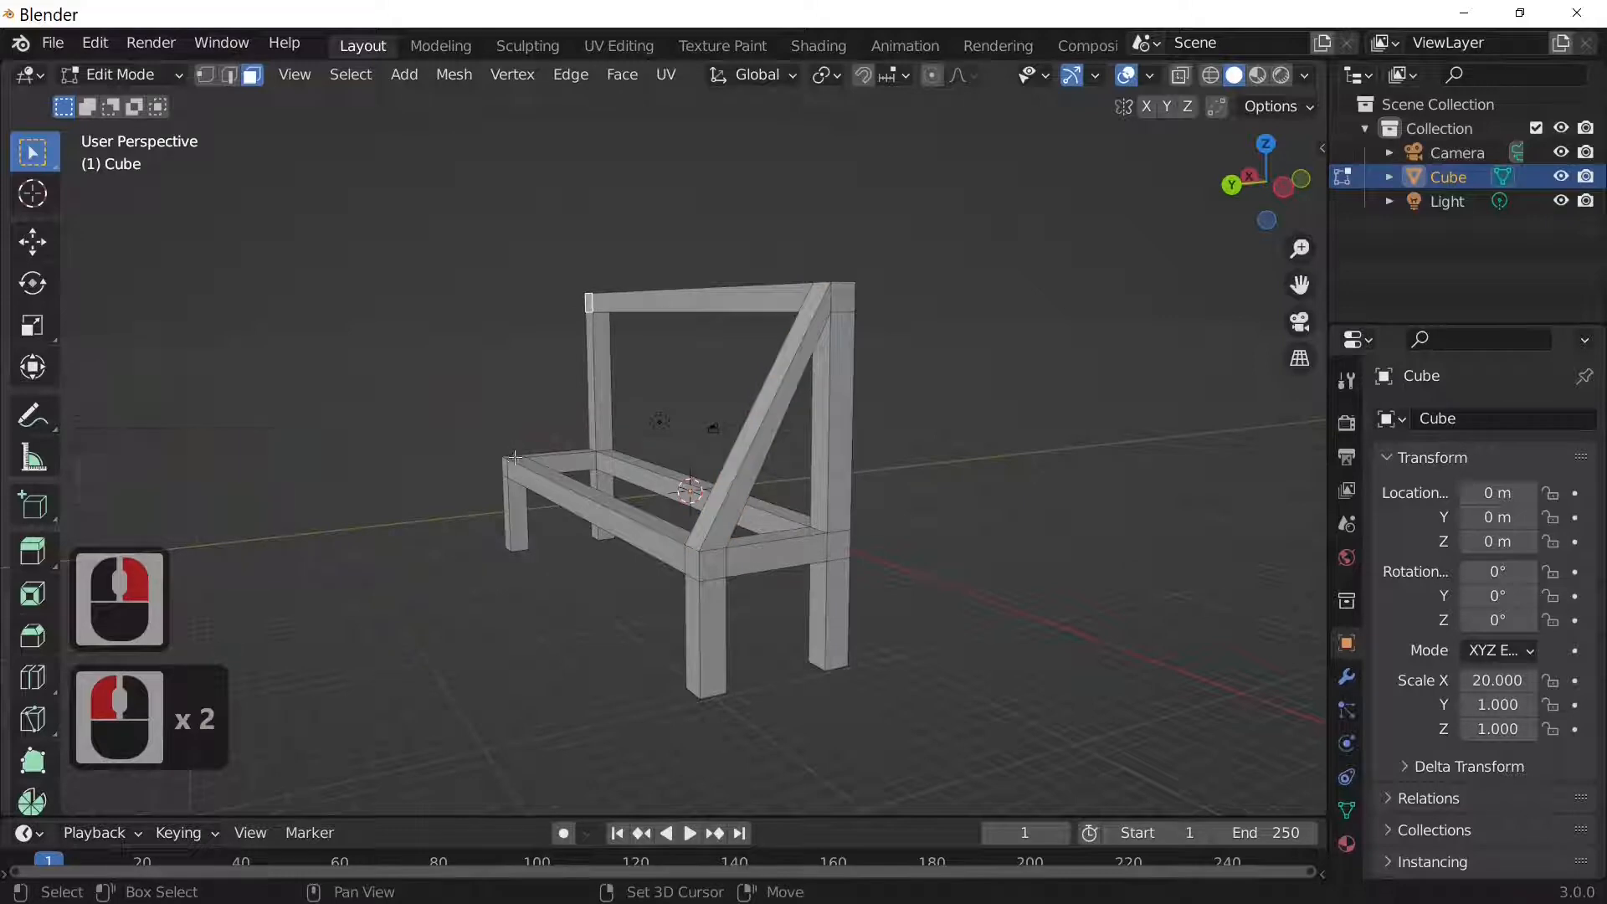
{"action": "left_click", "coordinate": [514, 456], "text": "shift"}
{"action": "middle_click_drag", "start_coordinate": [514, 456], "coordinate": [521, 596]}
{"action": "right_click", "coordinate": [521, 596]}
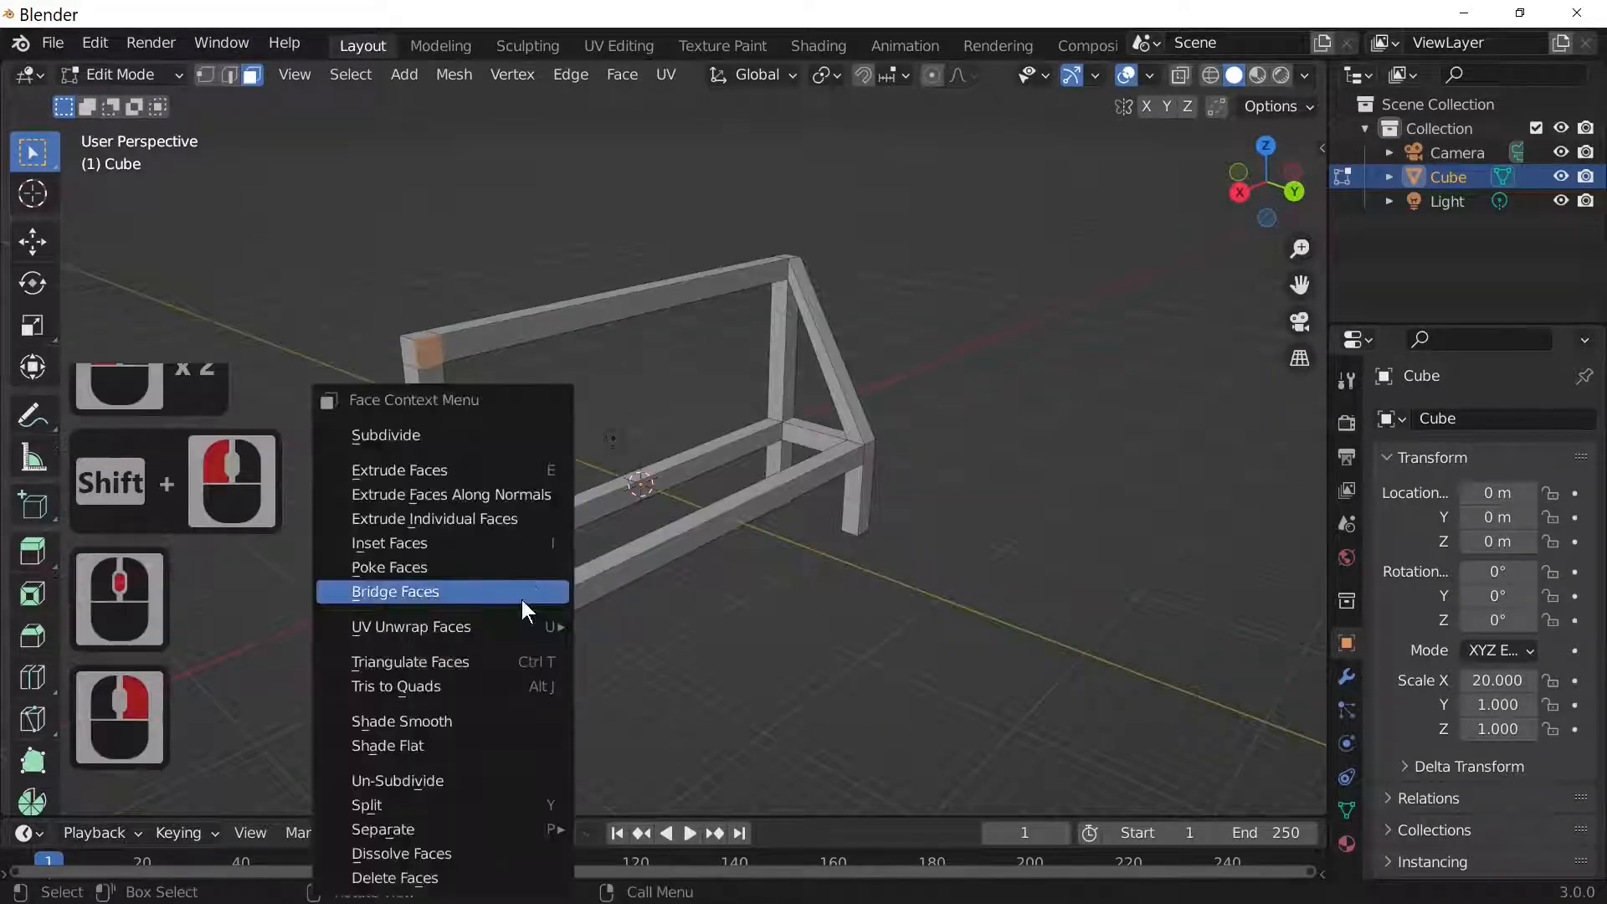
{"action": "left_click", "coordinate": [515, 589]}
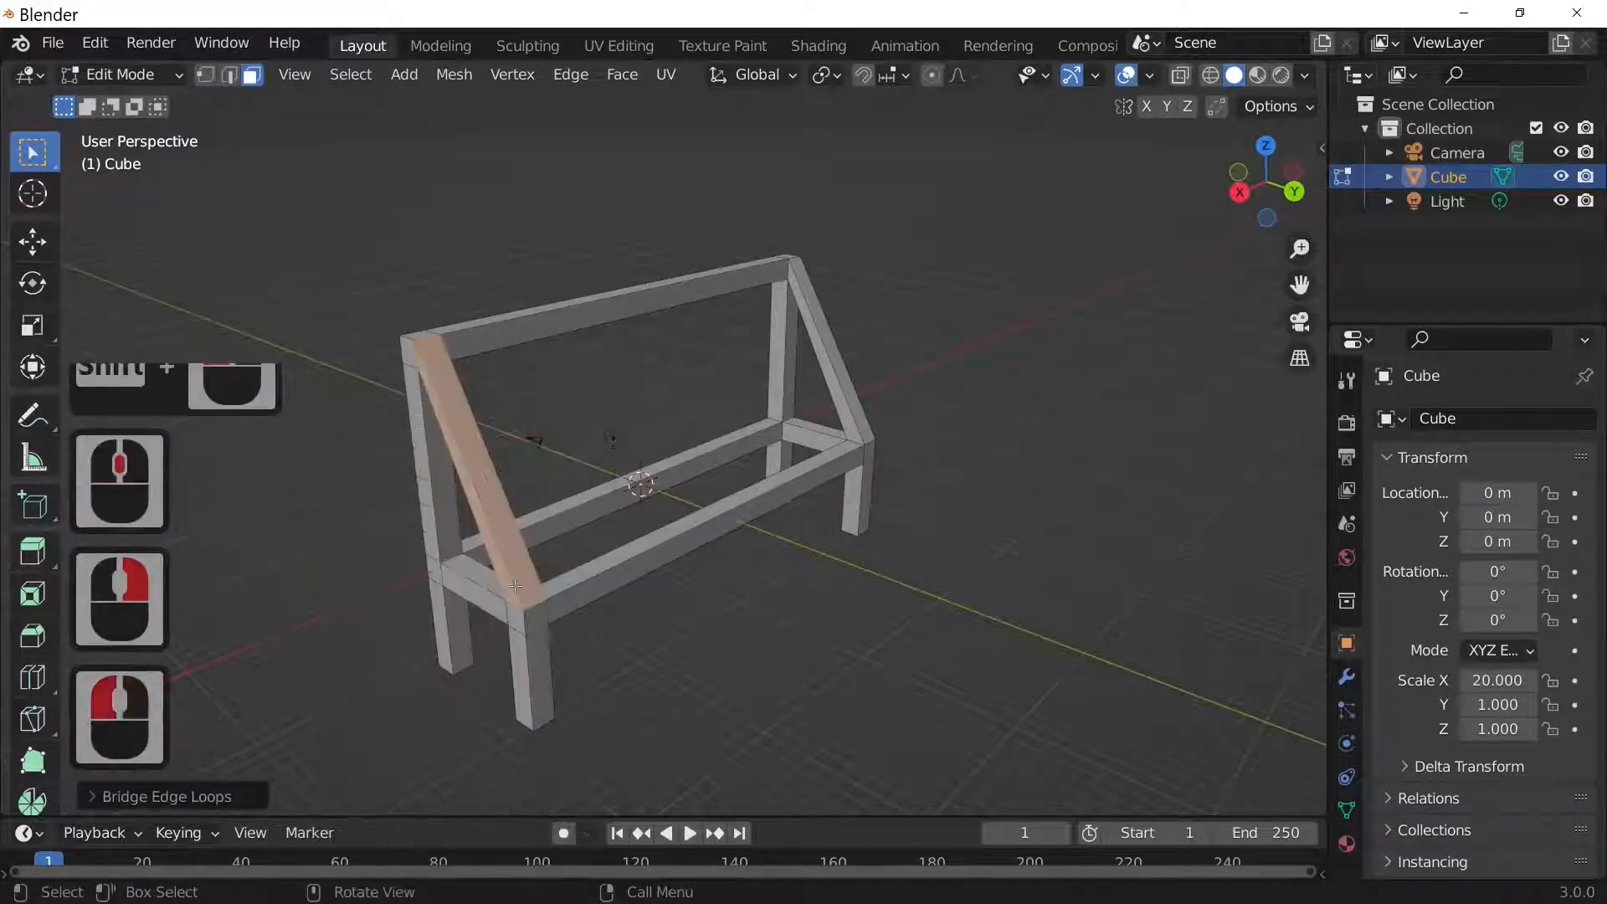
Leave mesh editing and add a new cube as a separate object.
{"action": "middle_click_drag", "start_coordinate": [536, 602], "coordinate": [754, 554]}
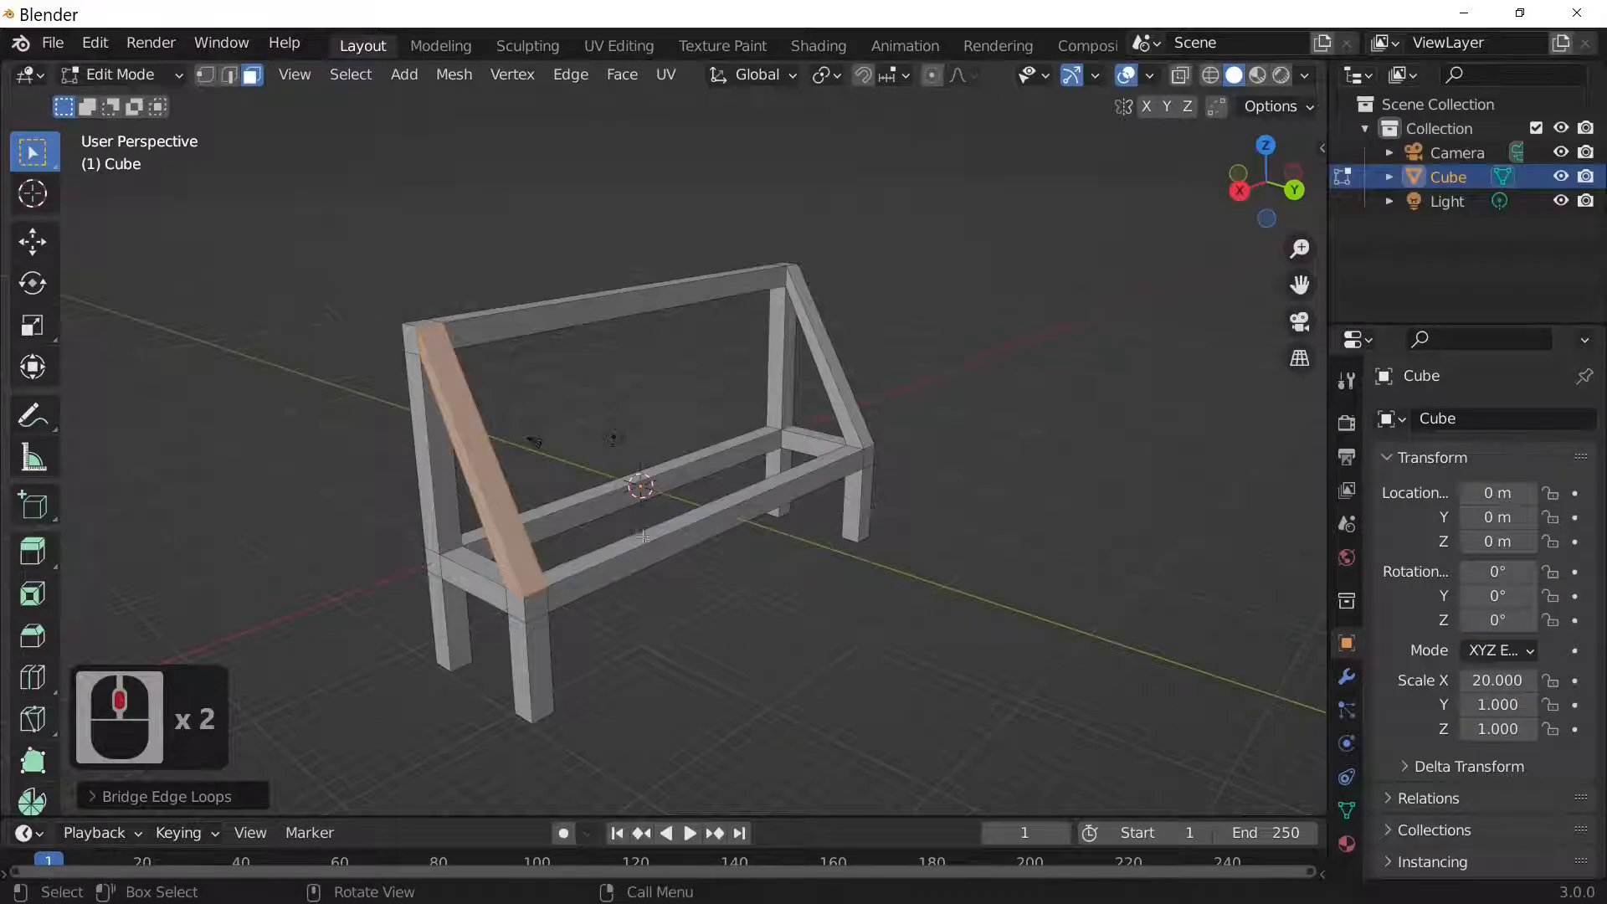
{"action": "middle_click_drag", "start_coordinate": [630, 536], "coordinate": [691, 529]}
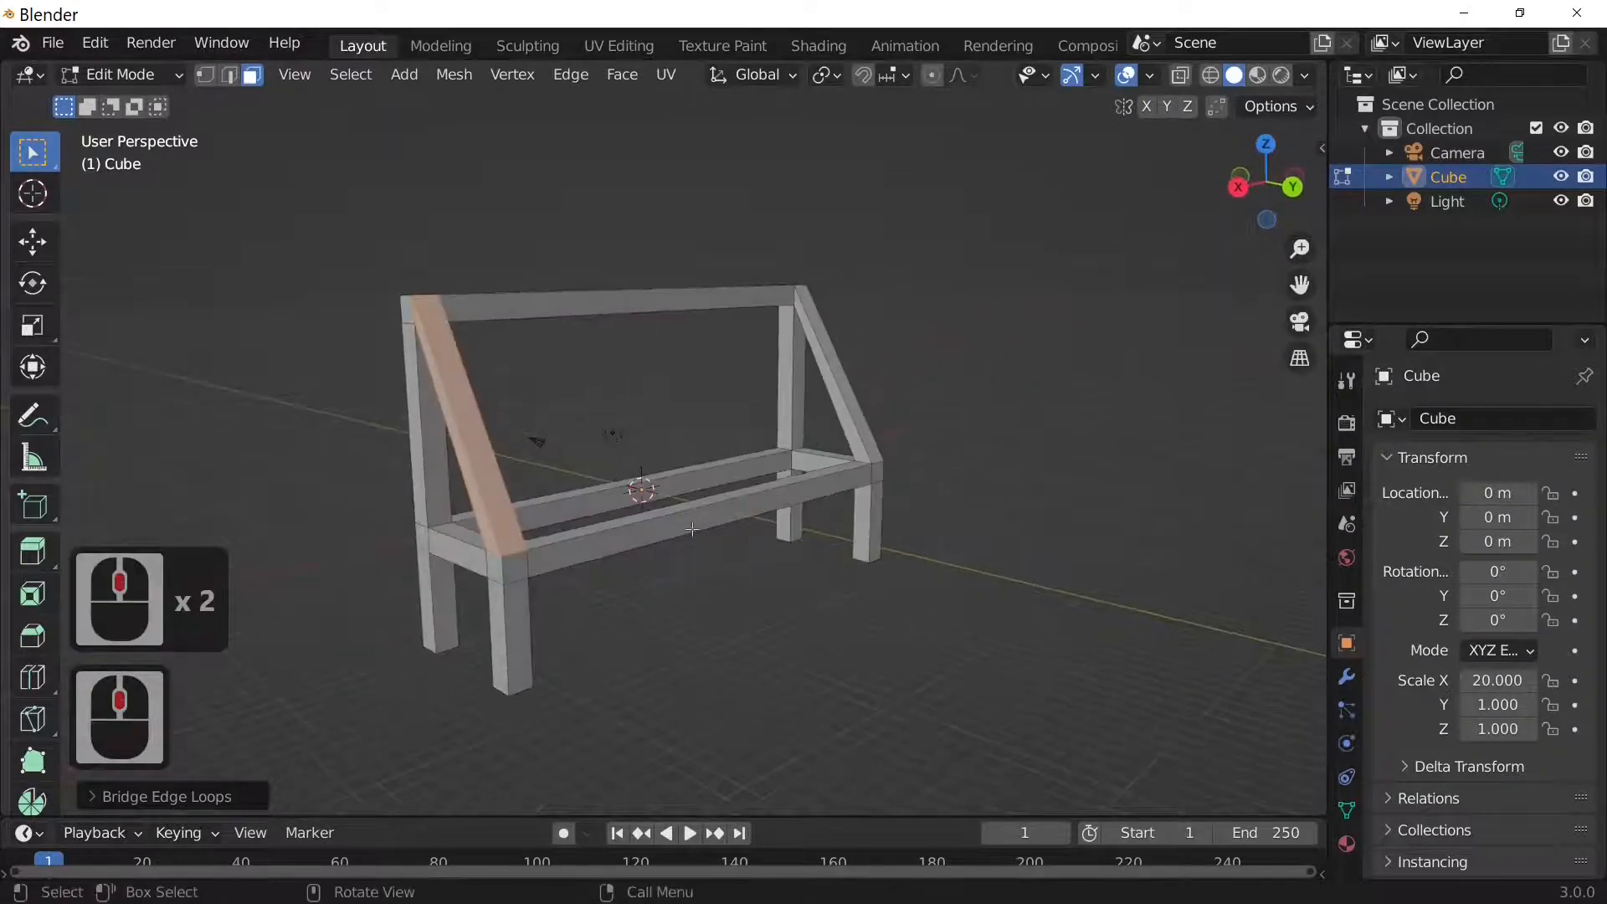
{"action": "left_click", "coordinate": [404, 74]}
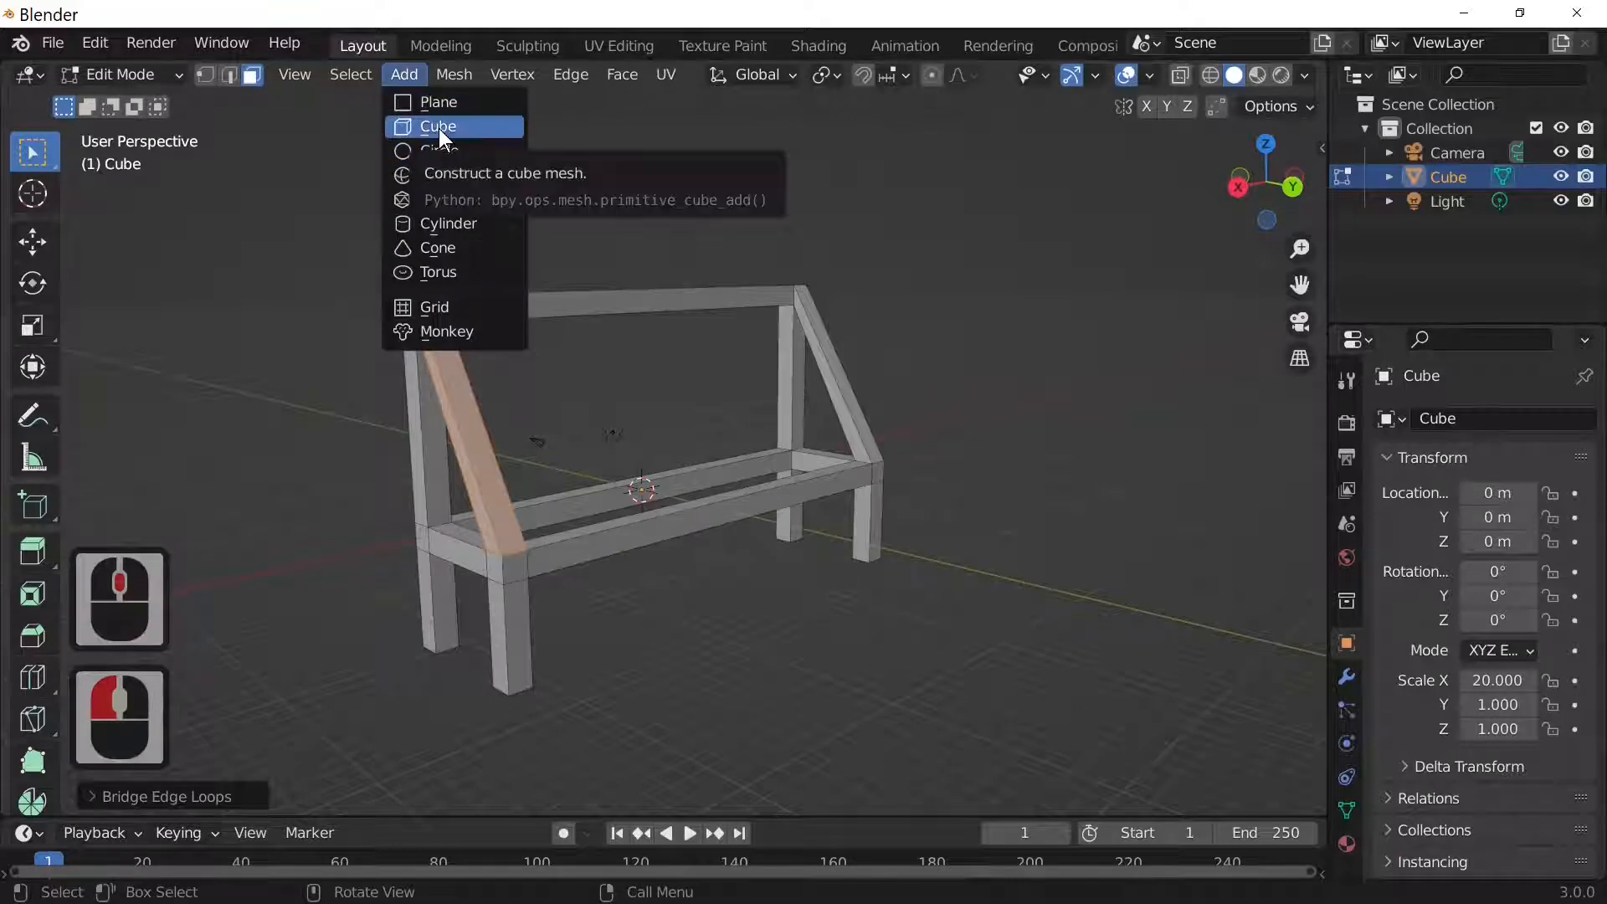
{"action": "key", "text": "Tab"}
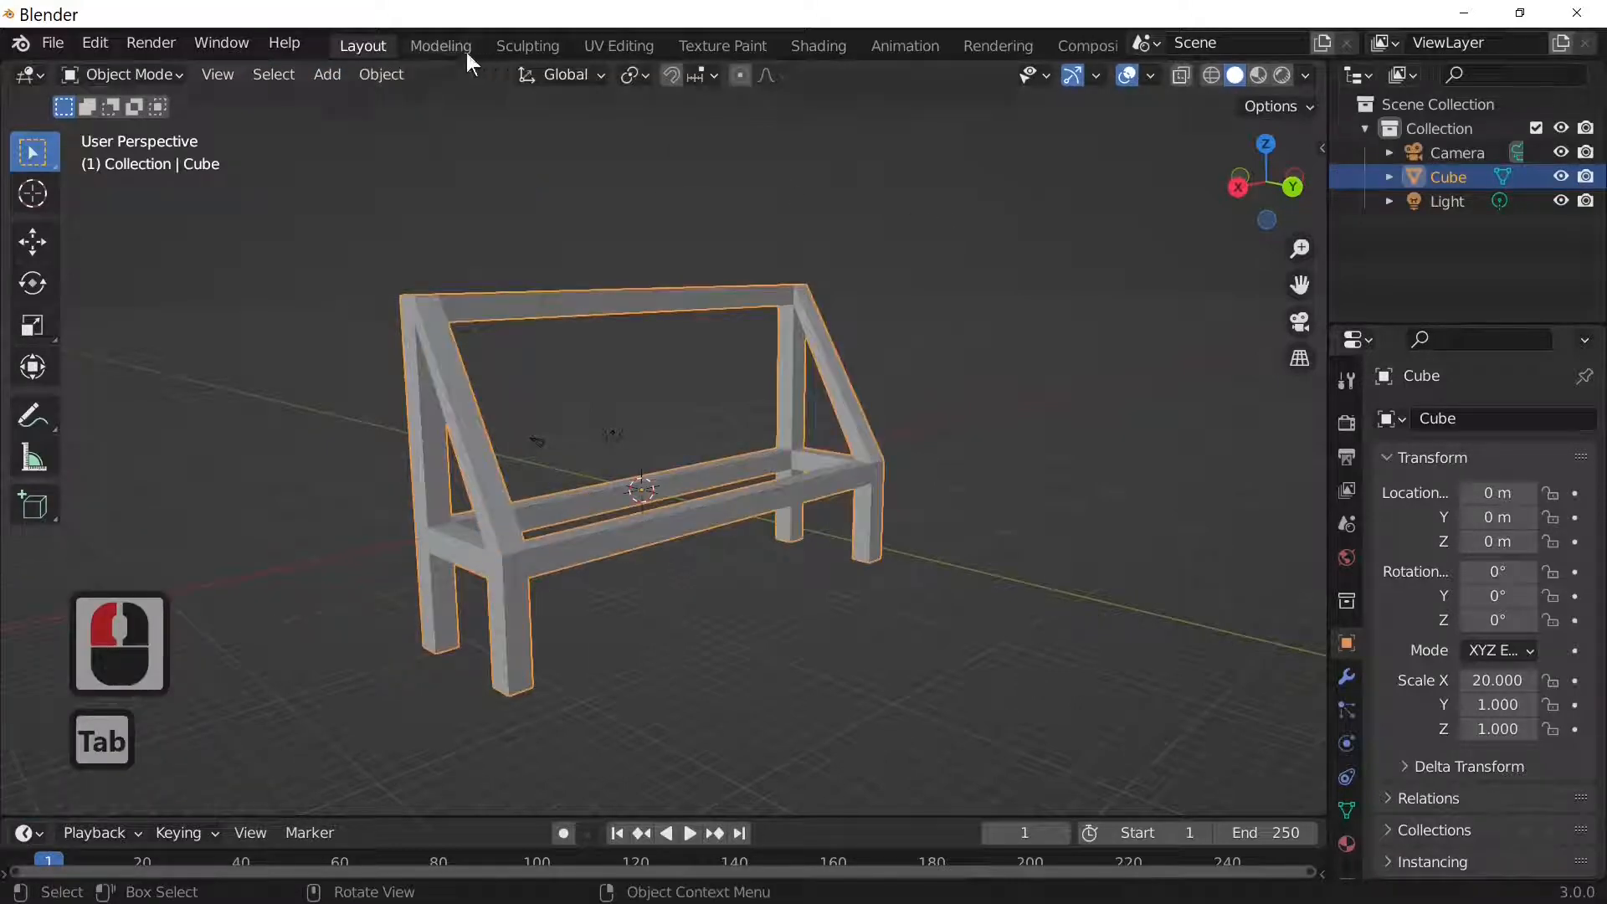
{"action": "left_click", "coordinate": [336, 79]}
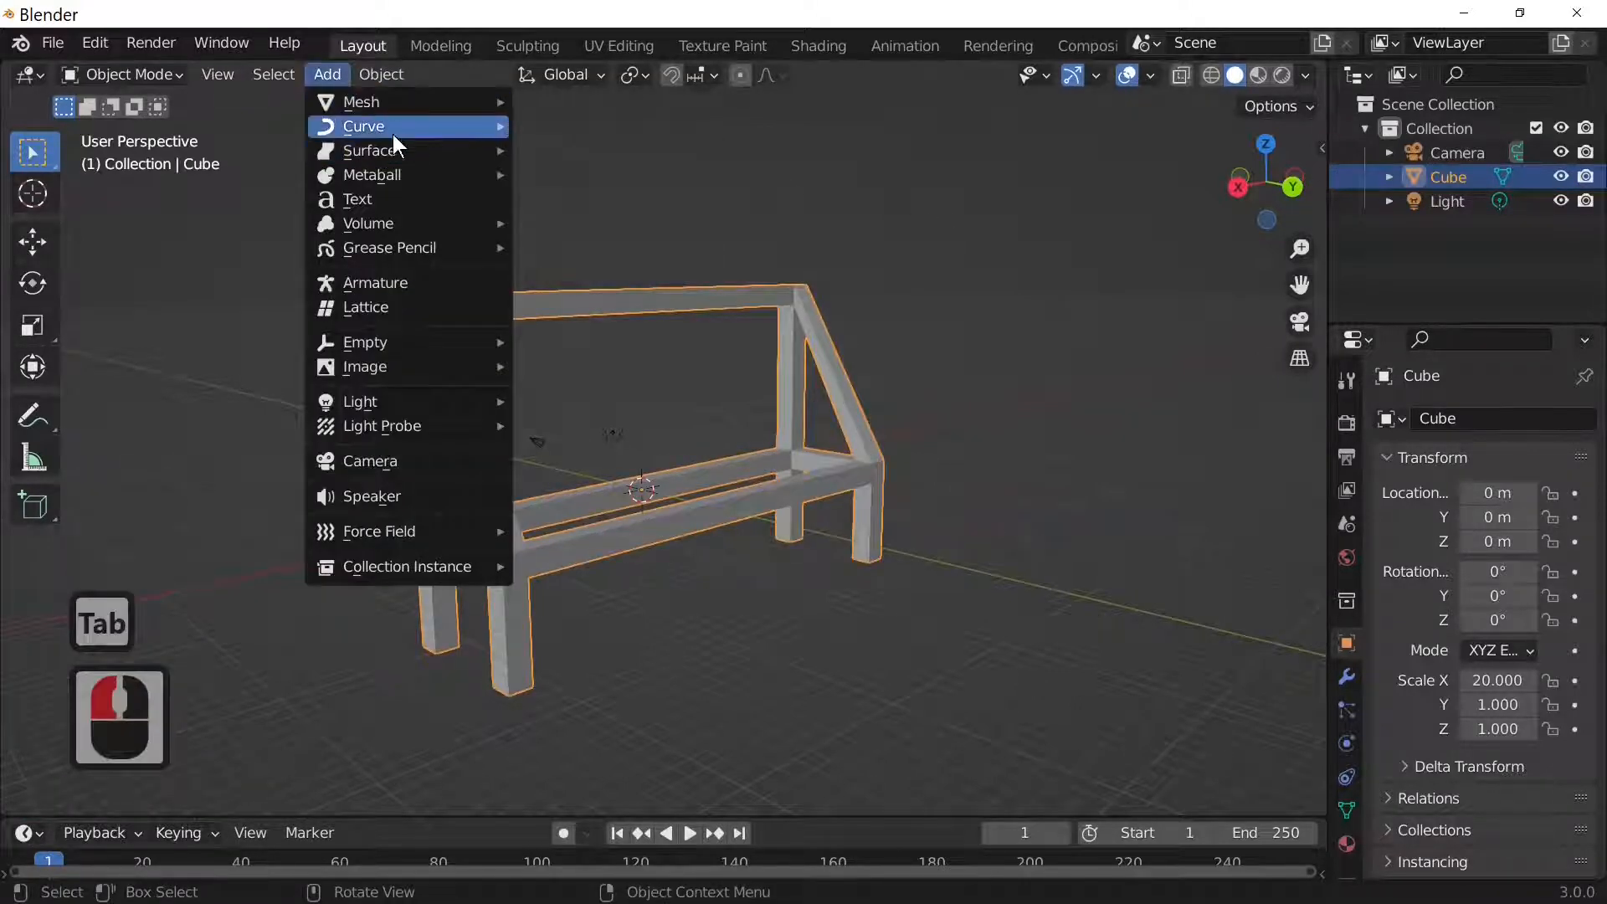
{"action": "mouse_move", "coordinate": [352, 126]}
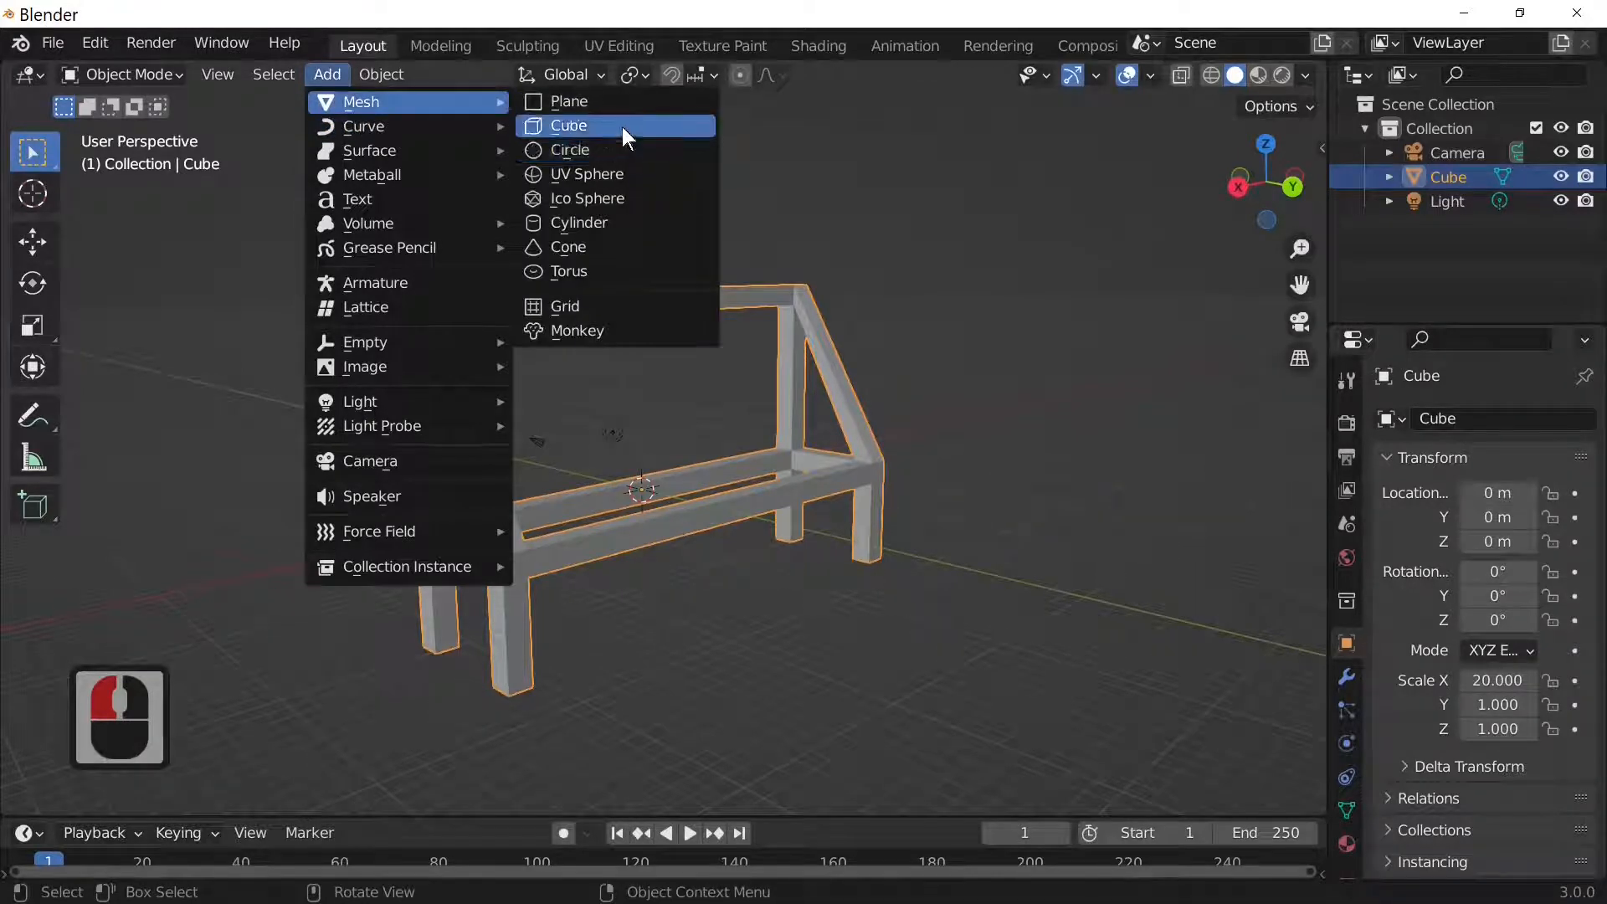
{"action": "mouse_move", "coordinate": [399, 235]}
{"action": "left_click", "coordinate": [661, 126]}
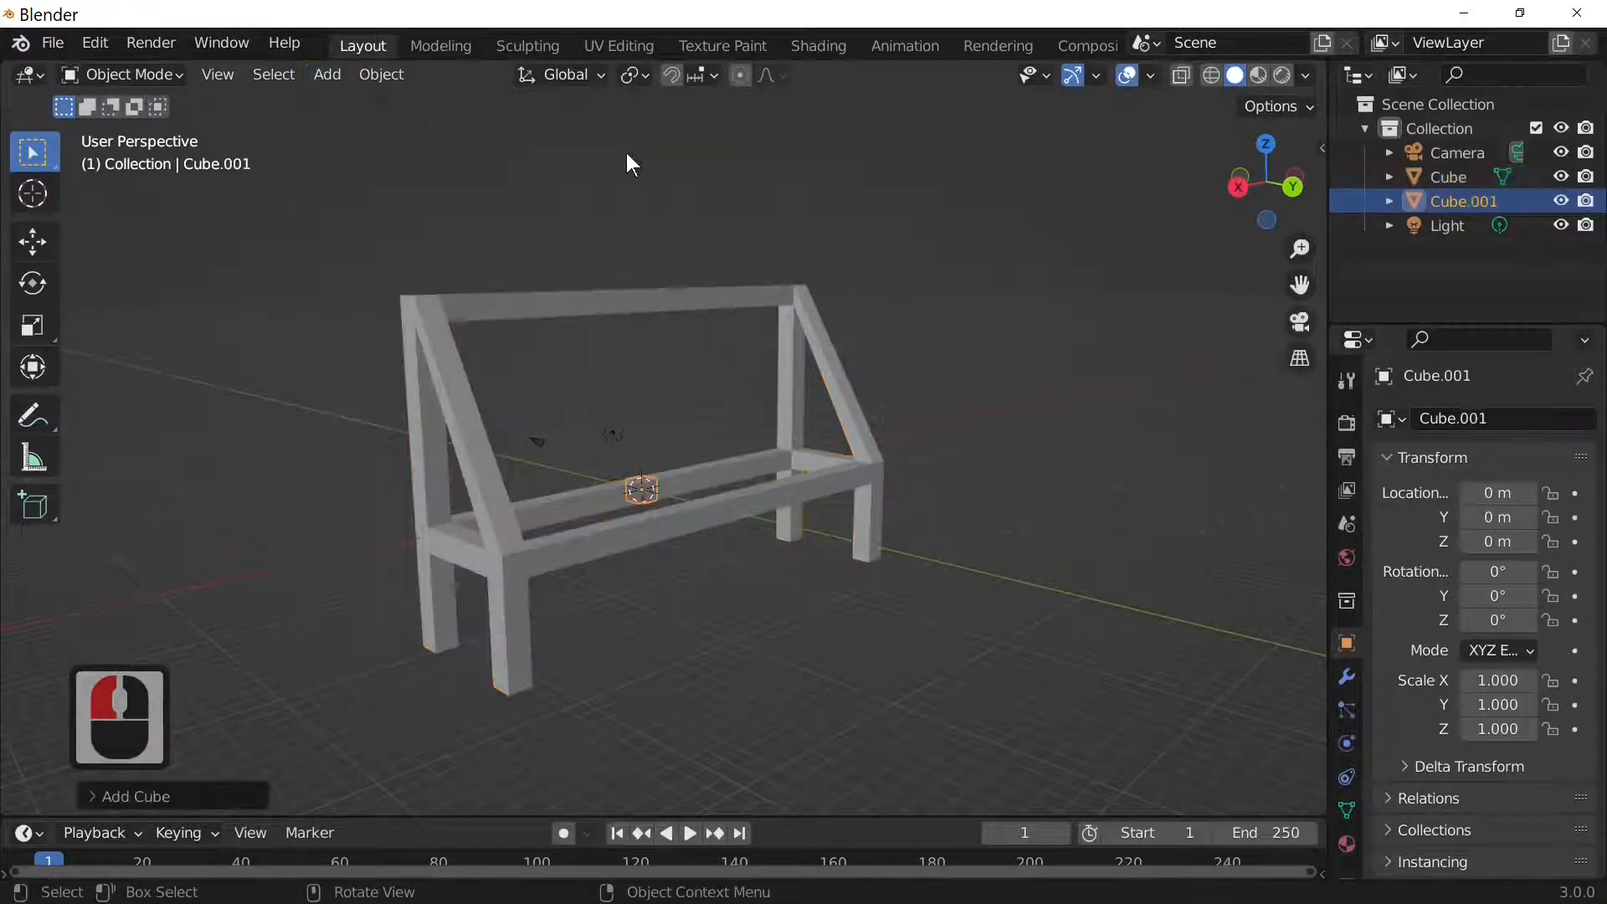
Move the new cube onto the back corner at about X -21 m, Y 0.07 m and scale it uniformly to about 1.48.
{"action": "middle_click_drag", "start_coordinate": [626, 153], "coordinate": [874, 306]}
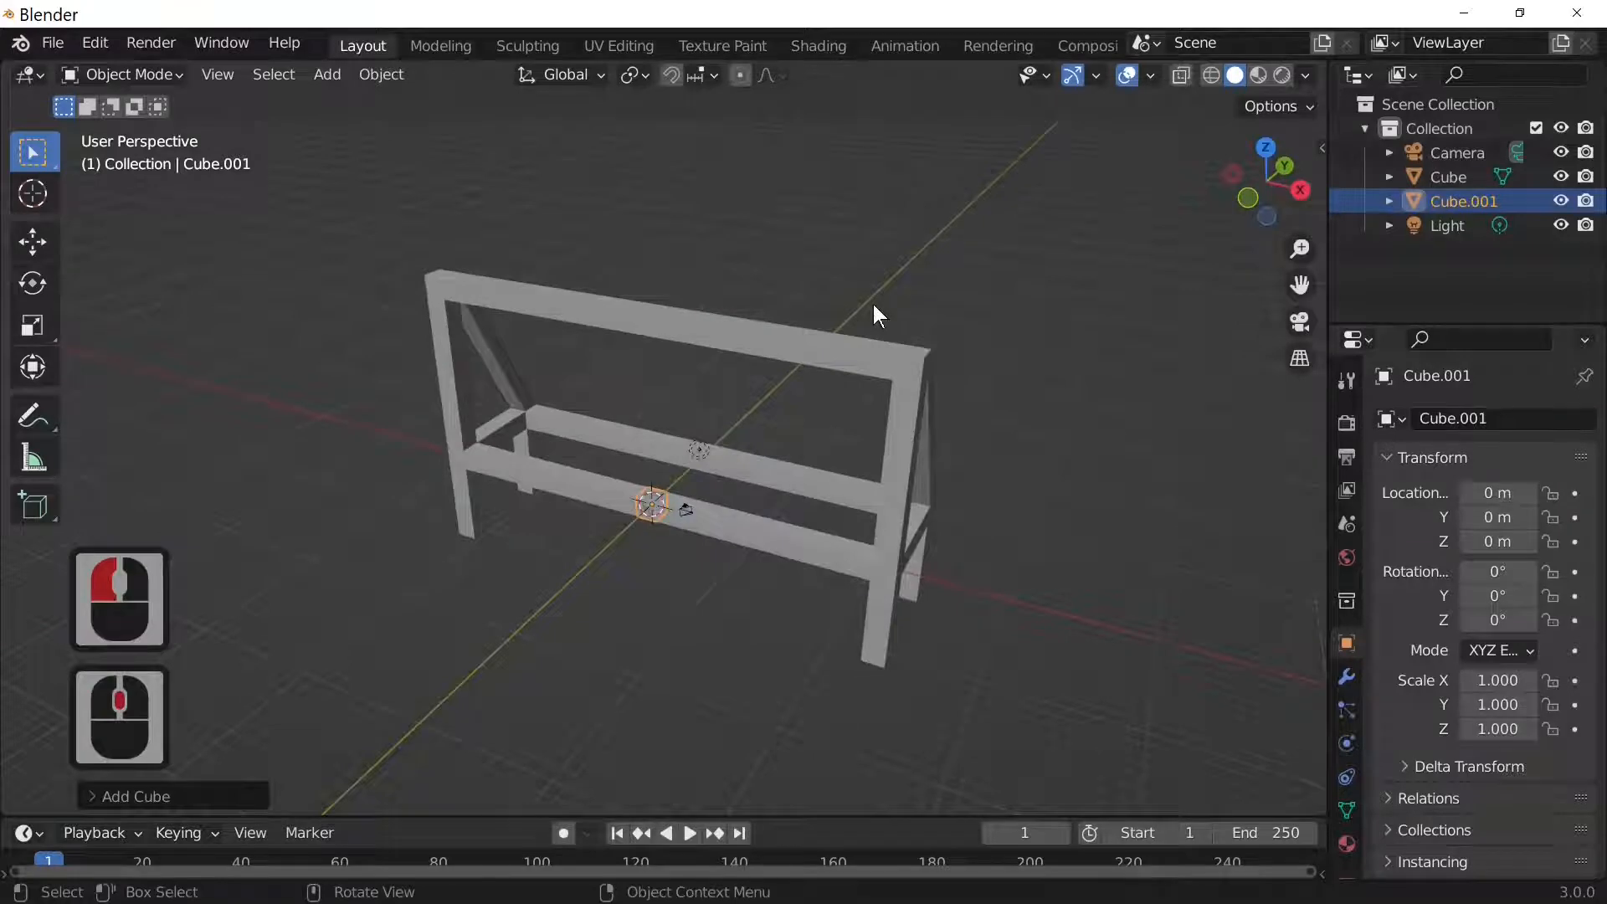
{"action": "key", "text": "KP_7"}
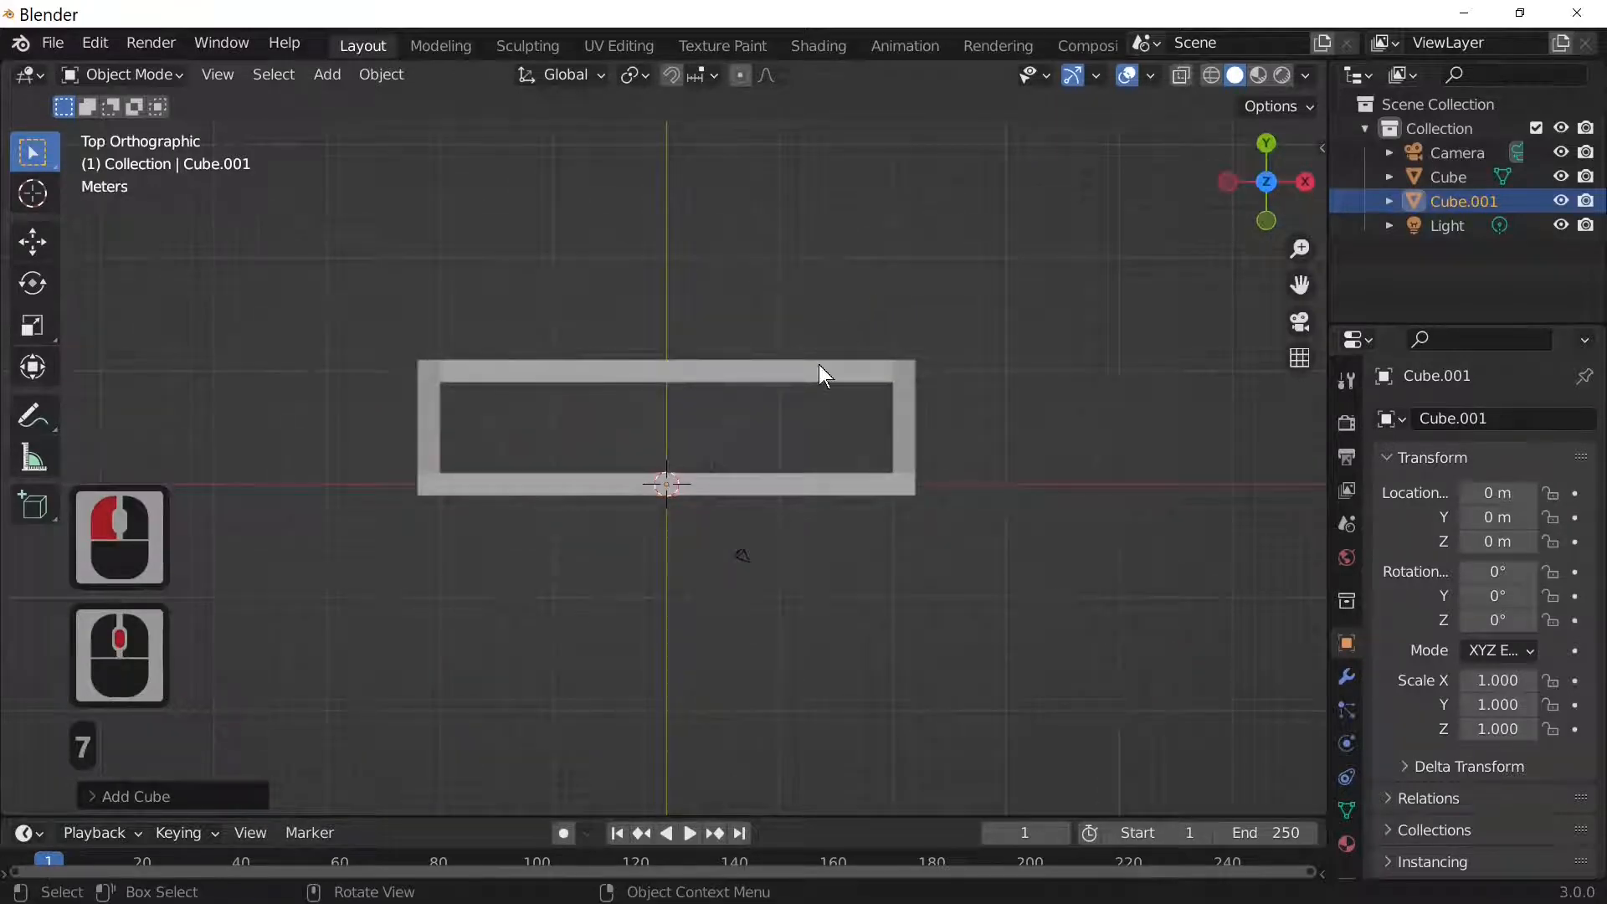
{"action": "key", "text": "g"}
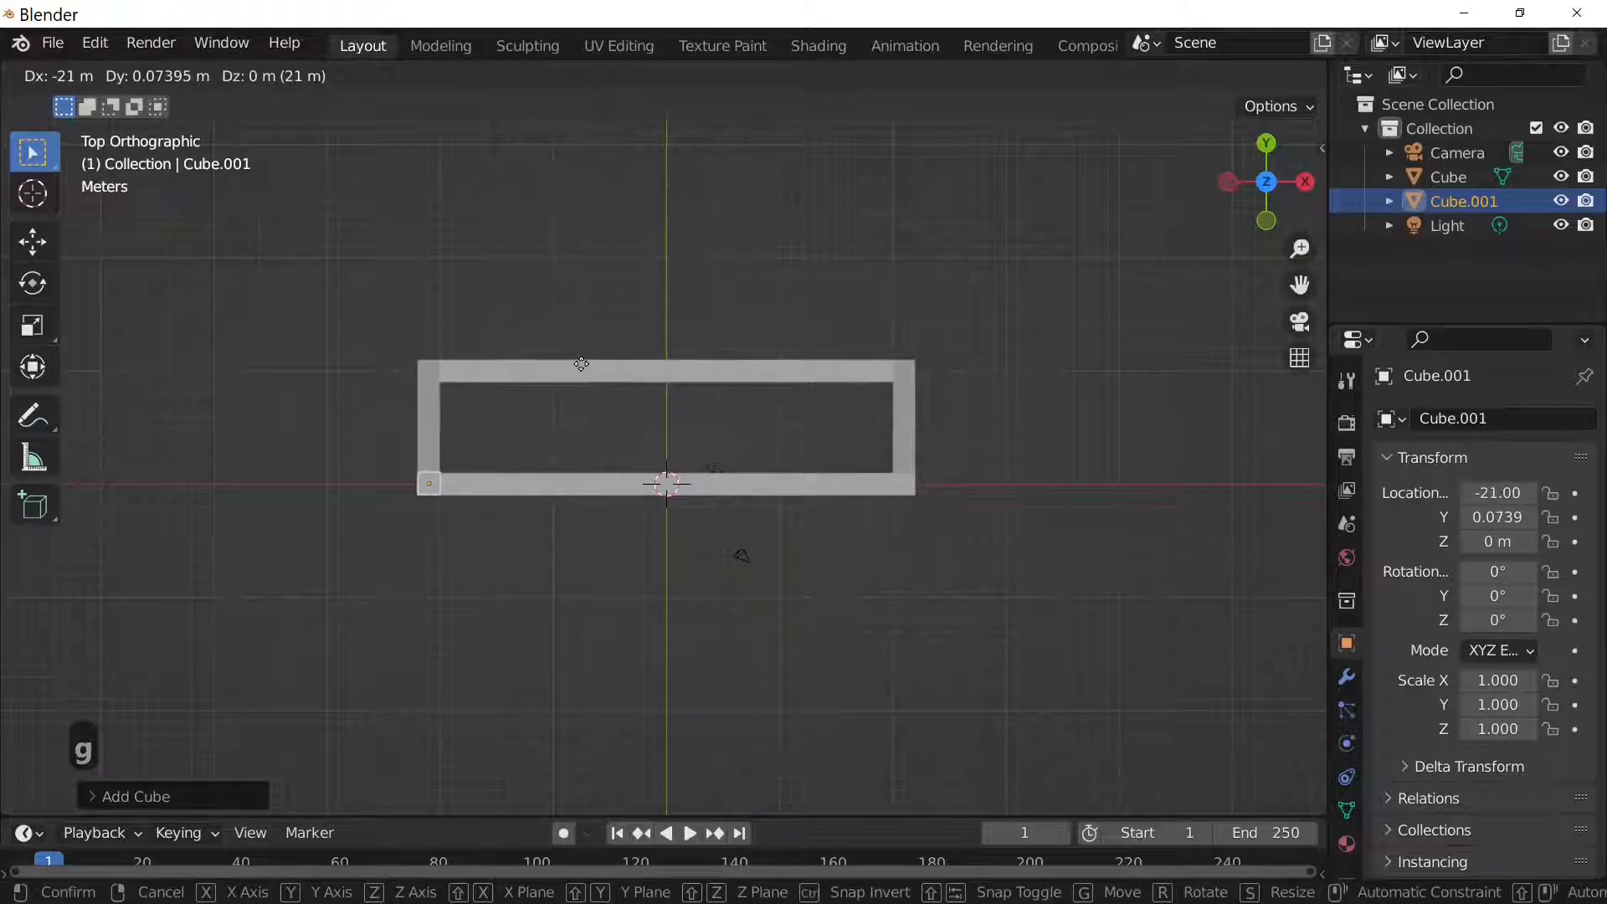
{"action": "left_click", "coordinate": [581, 365]}
{"action": "key", "text": "s"}
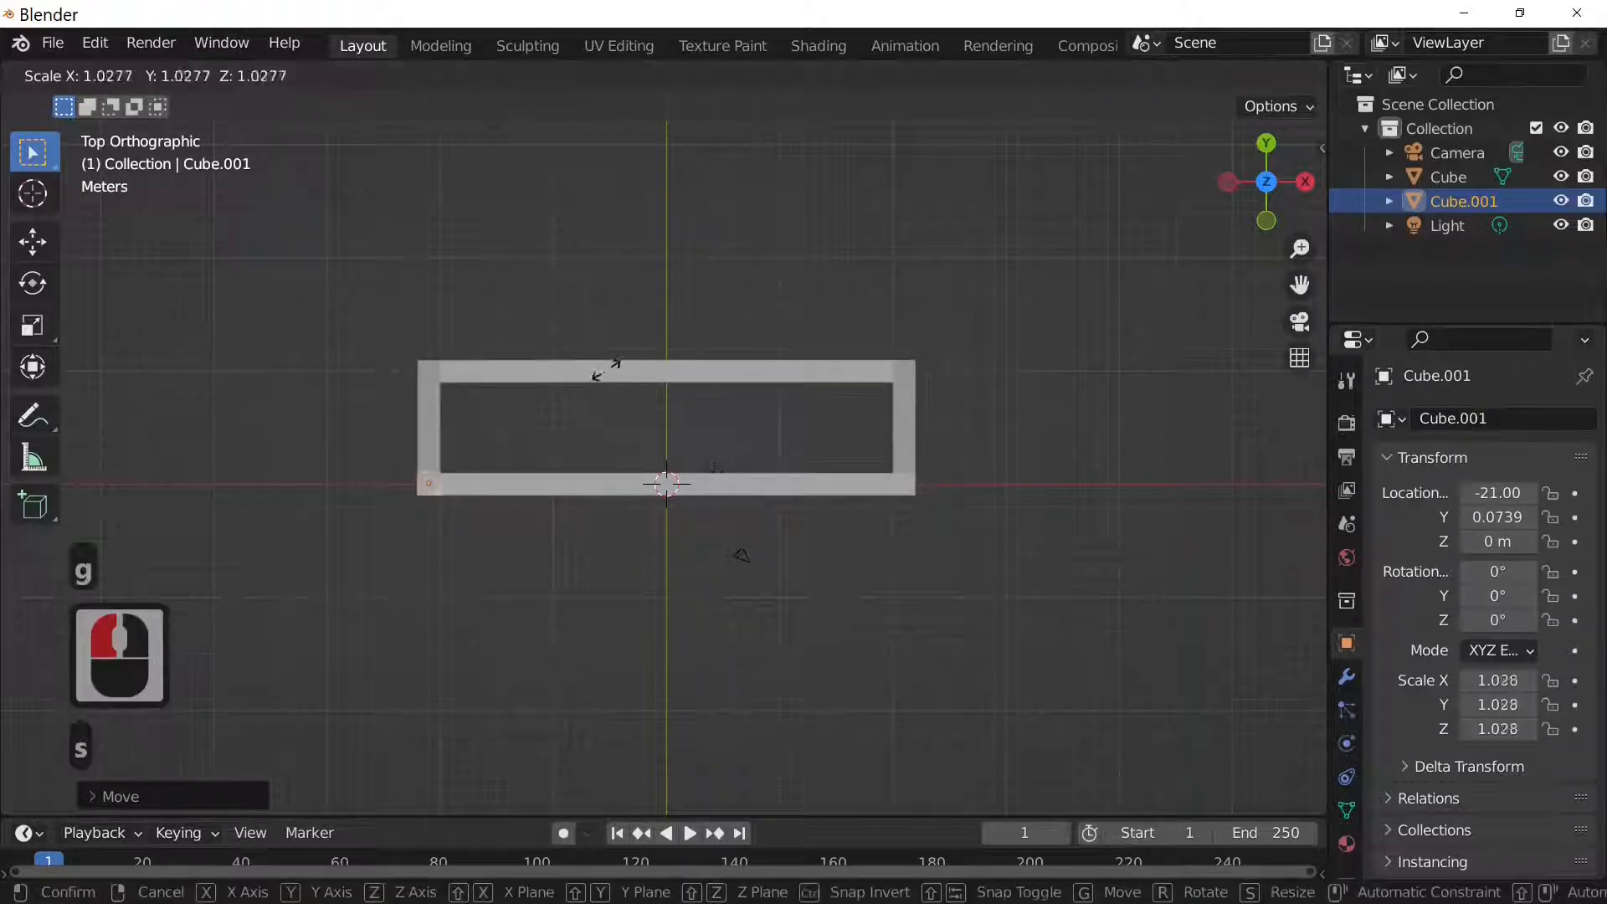
{"action": "left_click", "coordinate": [695, 358]}
Lower the cube along Z to about -9.92 m so it sits at the foot of the back leg.
{"action": "middle_click_drag", "start_coordinate": [707, 453], "coordinate": [697, 234]}
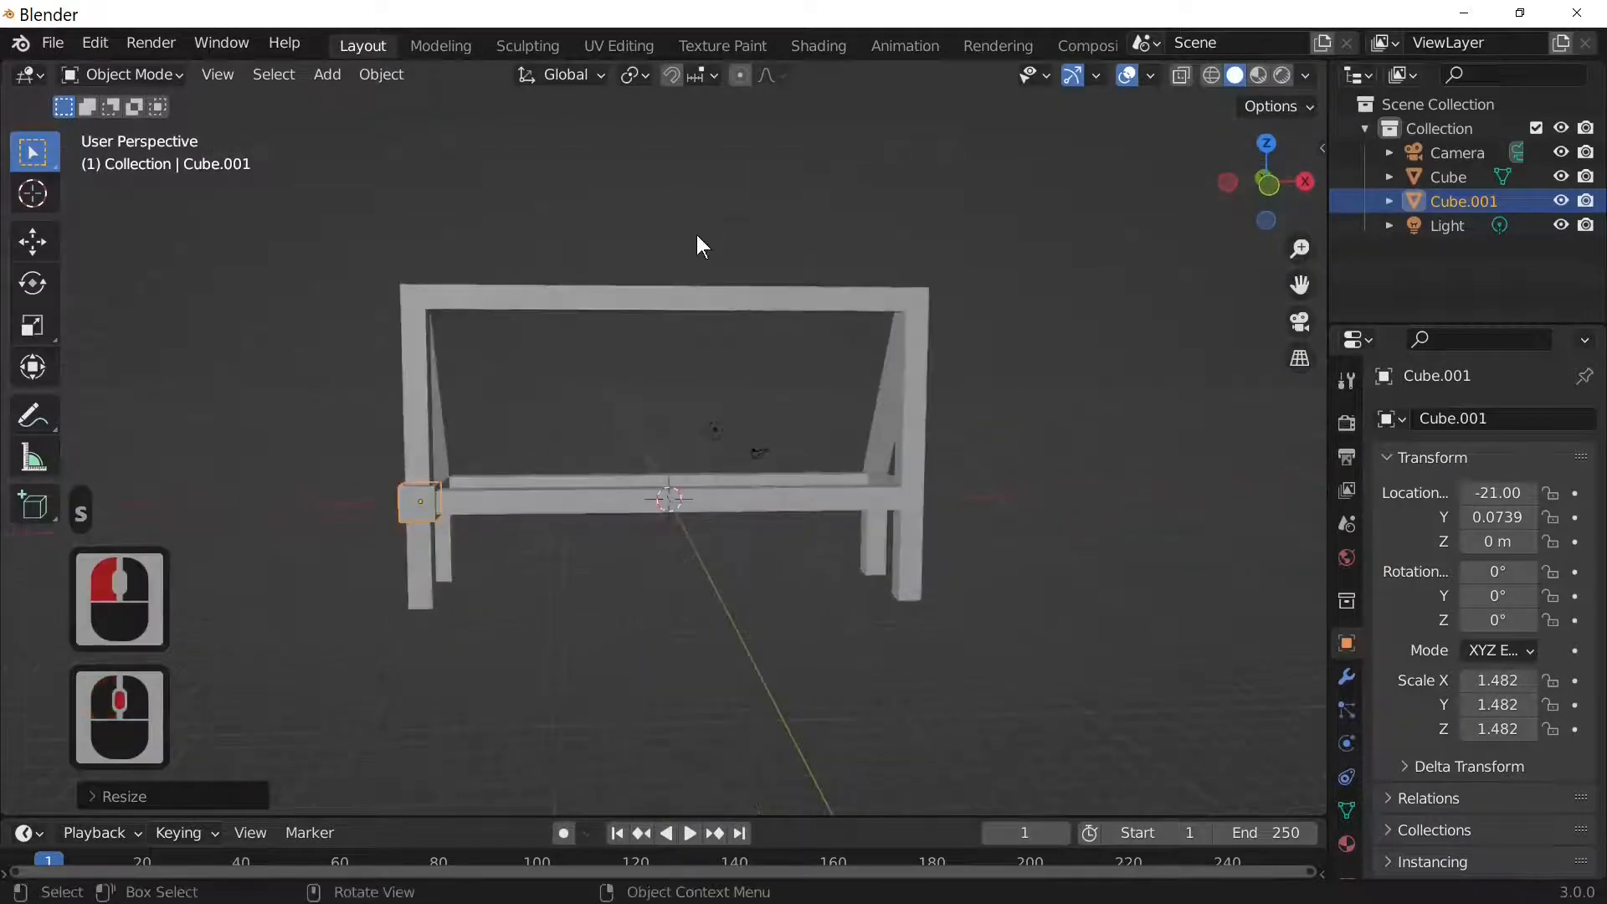
{"action": "key", "text": "g"}
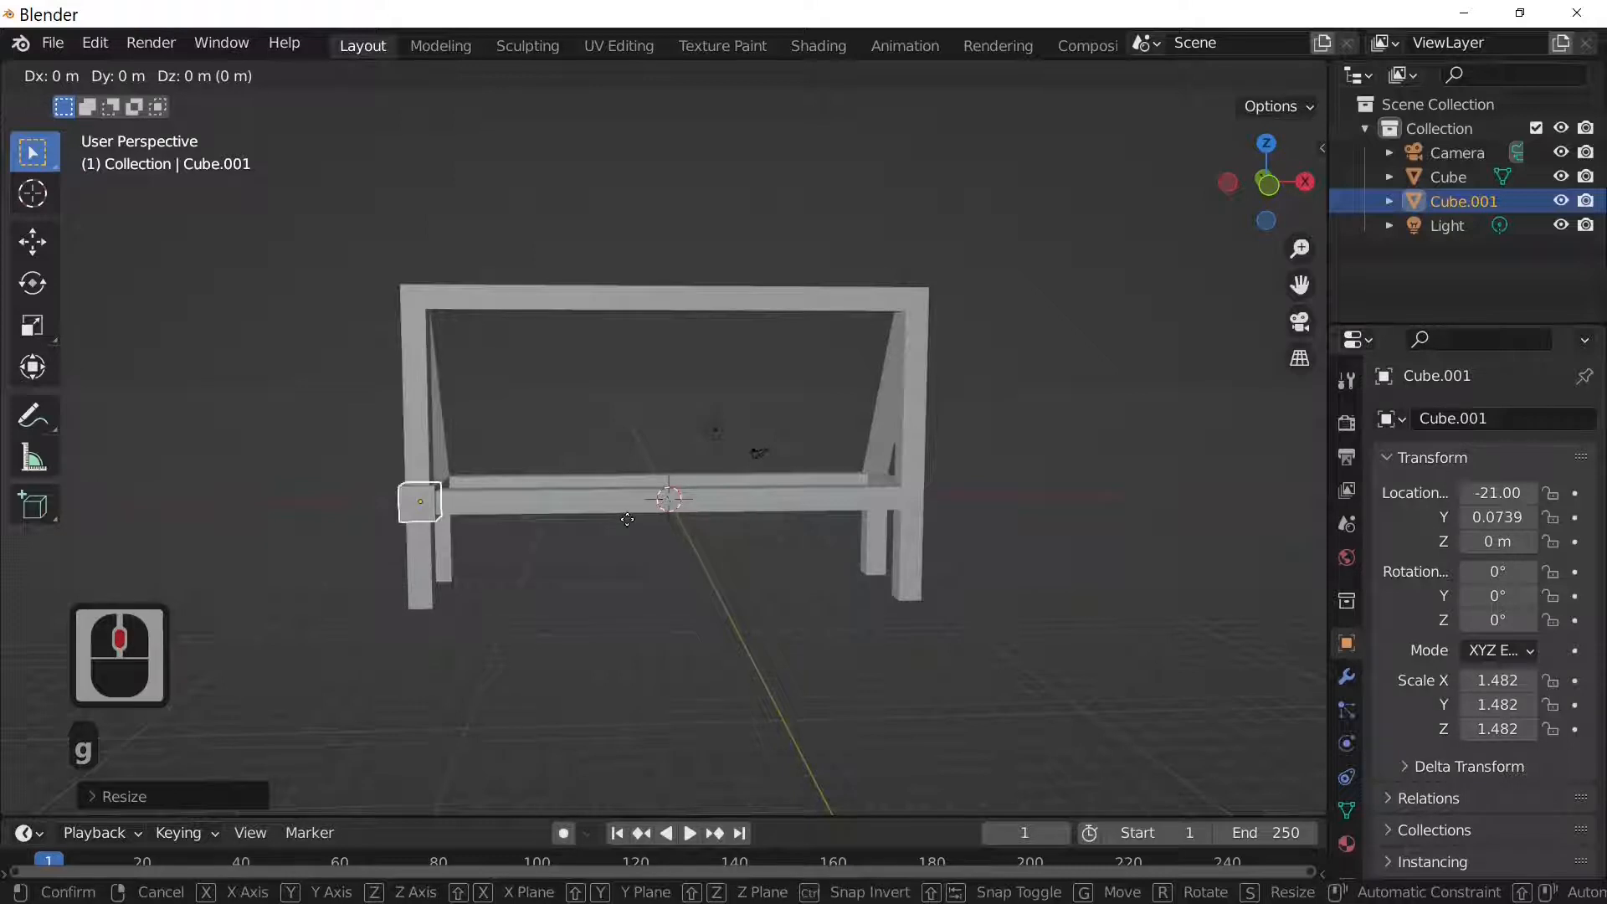
{"action": "key", "text": "z"}
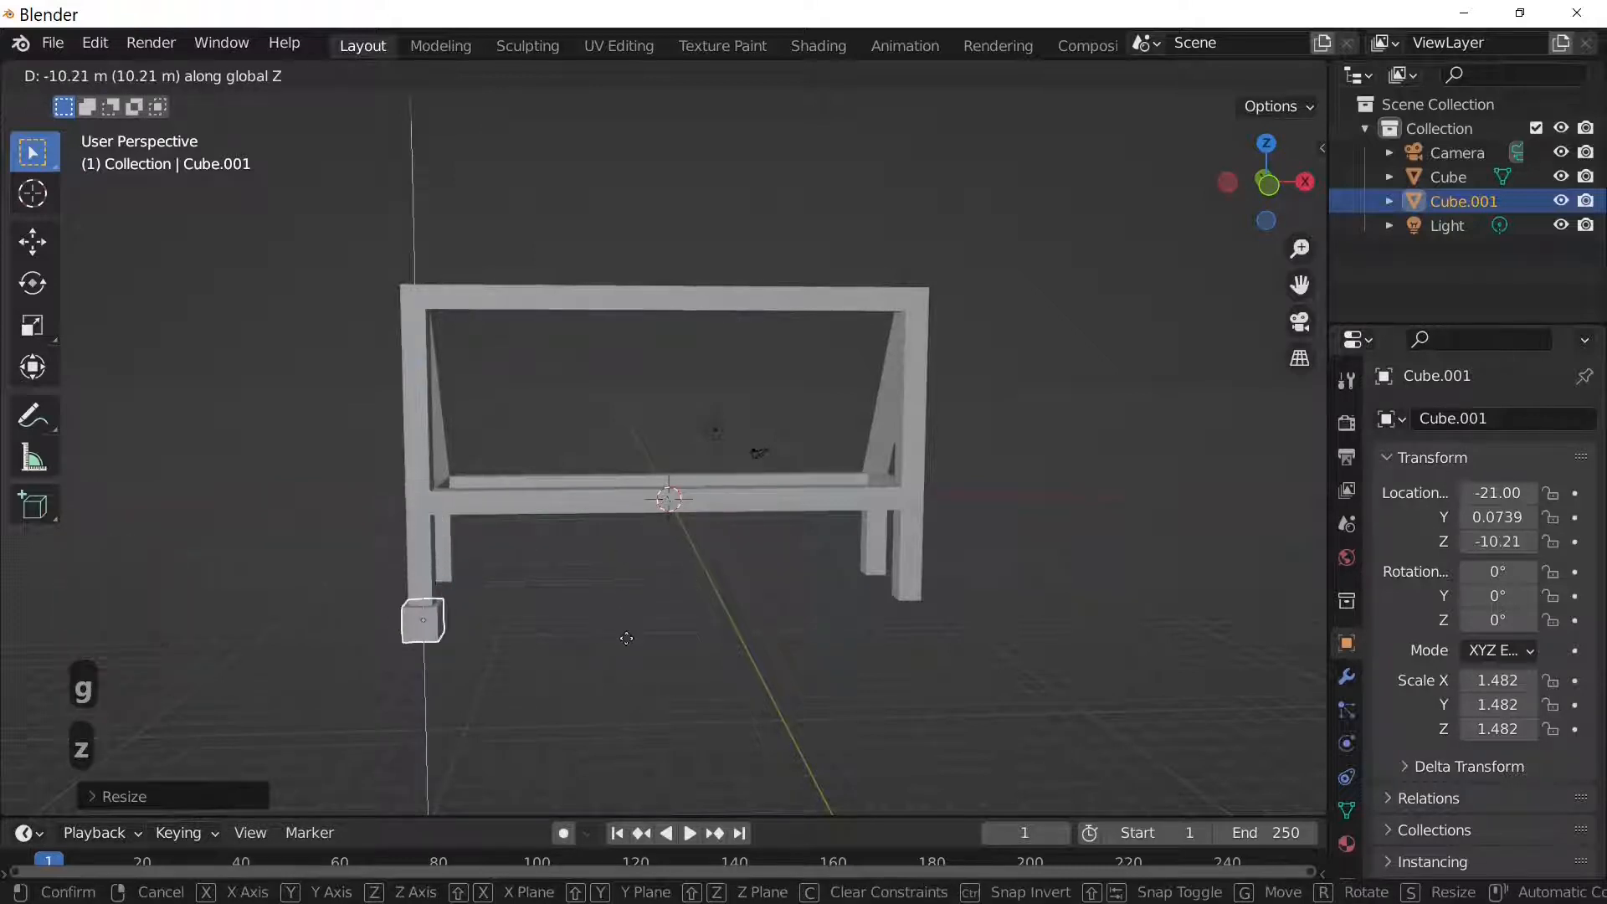
{"action": "left_click", "coordinate": [626, 634]}
{"action": "middle_click_drag", "start_coordinate": [626, 634], "coordinate": [629, 560]}
Duplicate the foot block and move the copy about 42.22 m along X to the other back leg.
{"action": "key", "text": "1"}
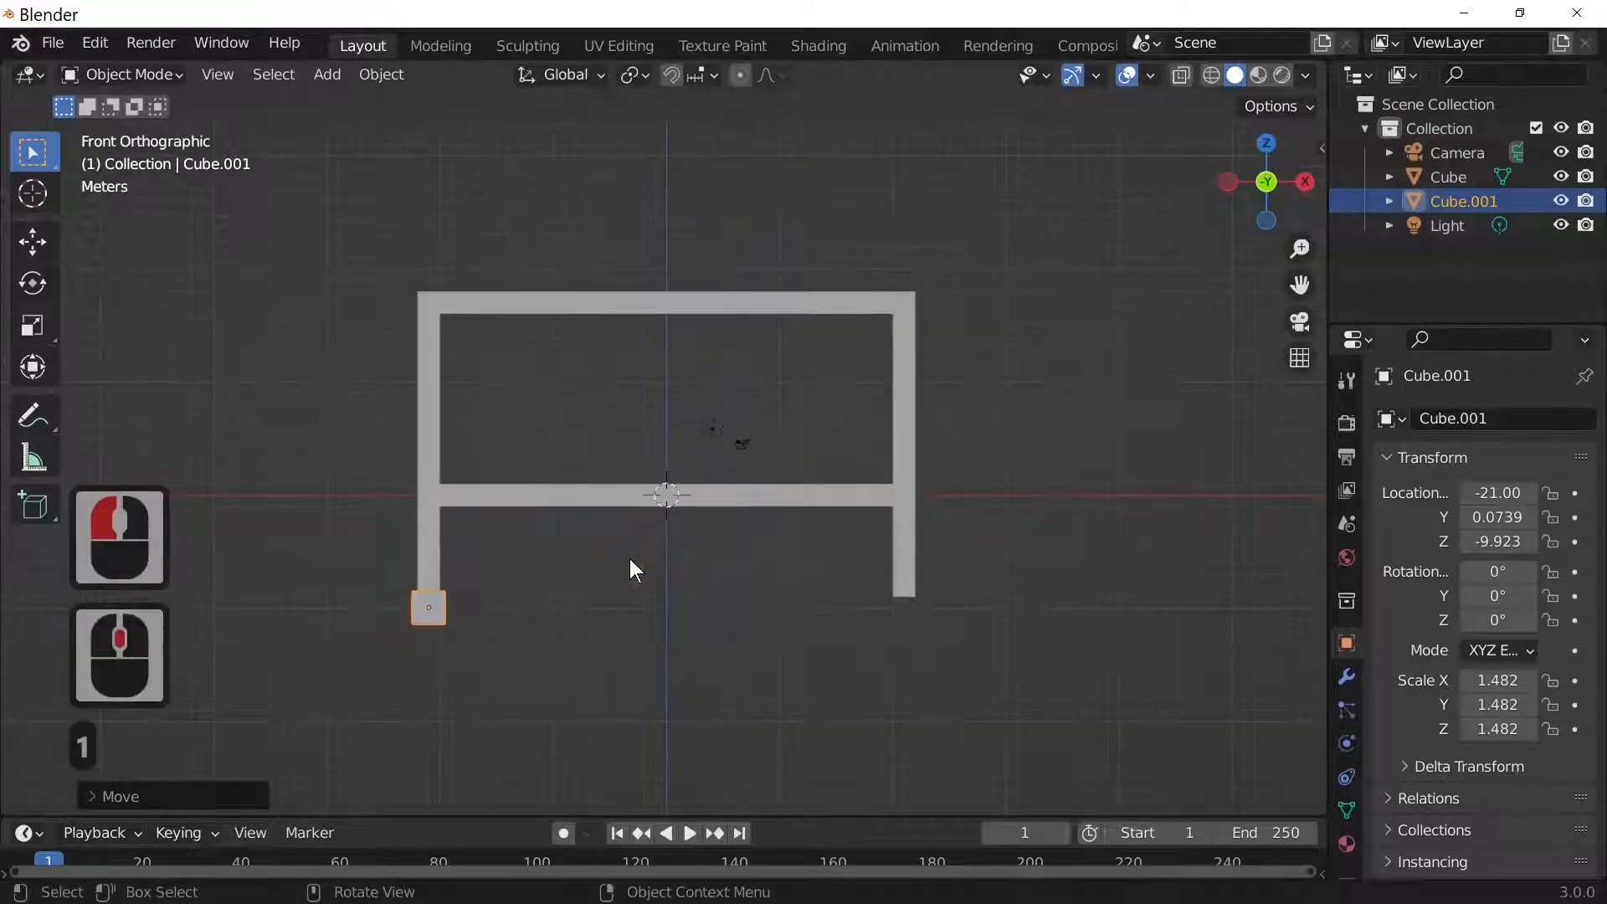
{"action": "key", "text": "shift+d"}
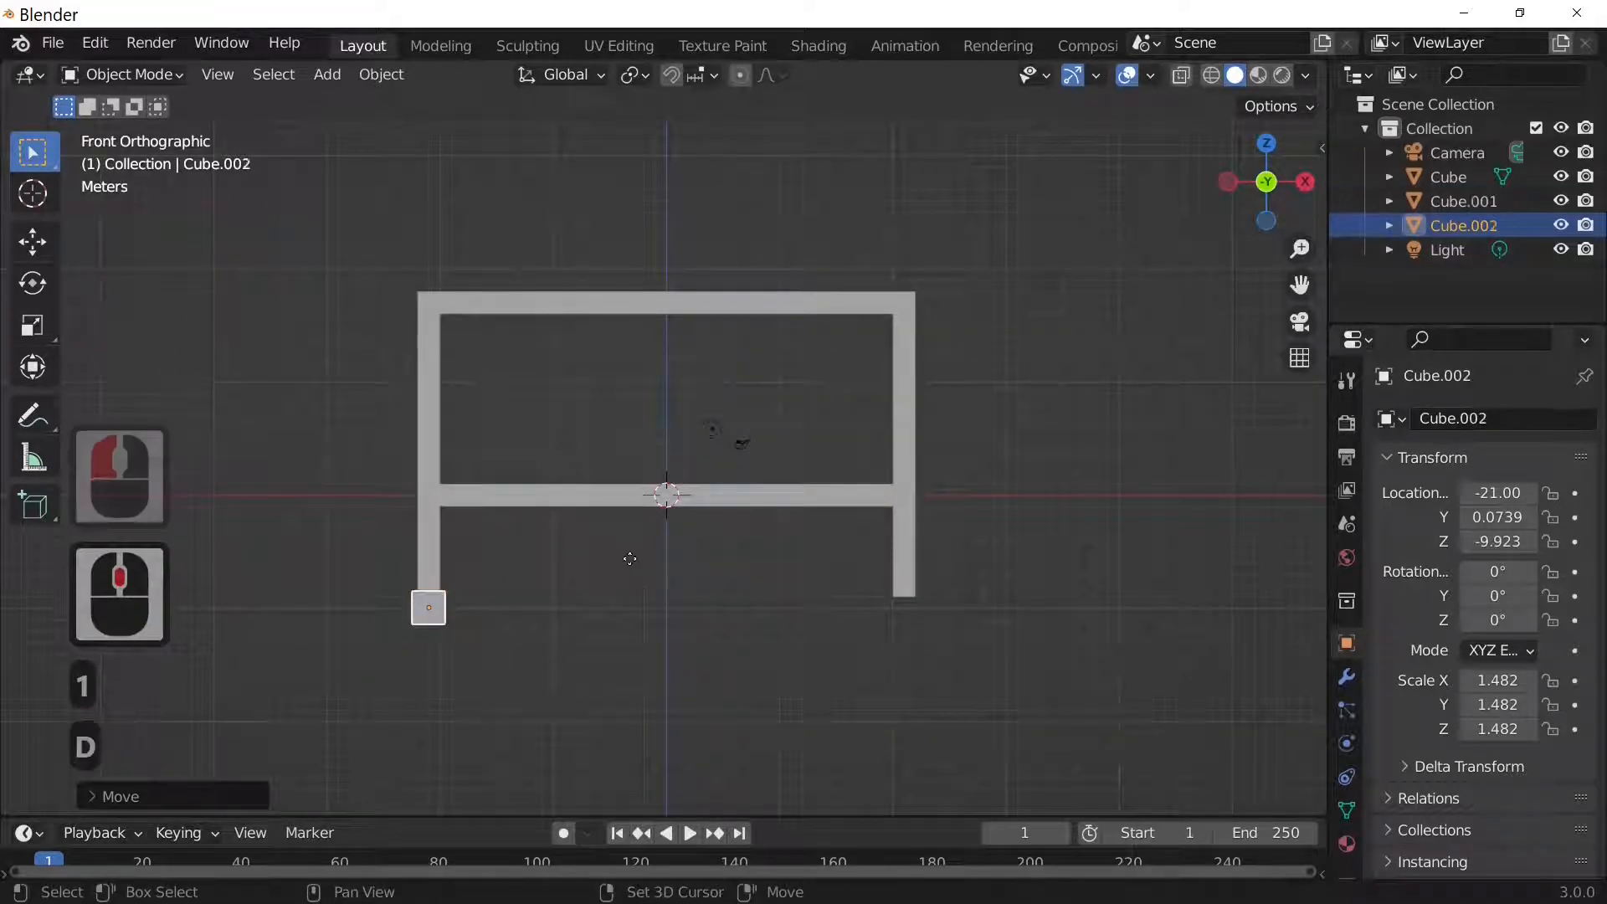
{"action": "key", "text": "g"}
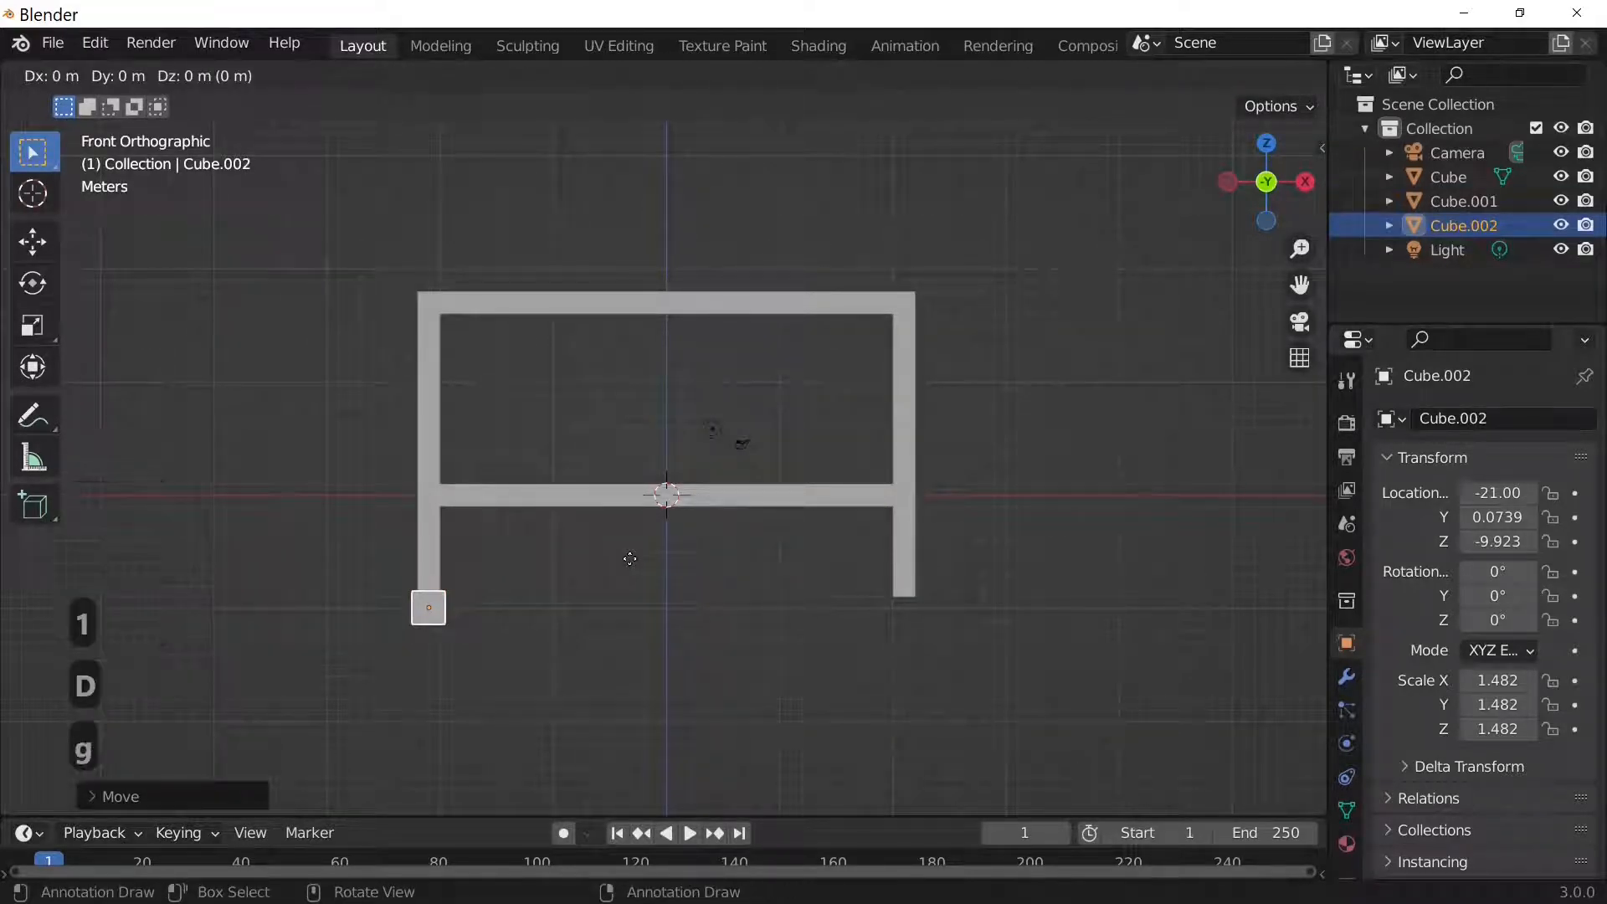
{"action": "key", "text": "x"}
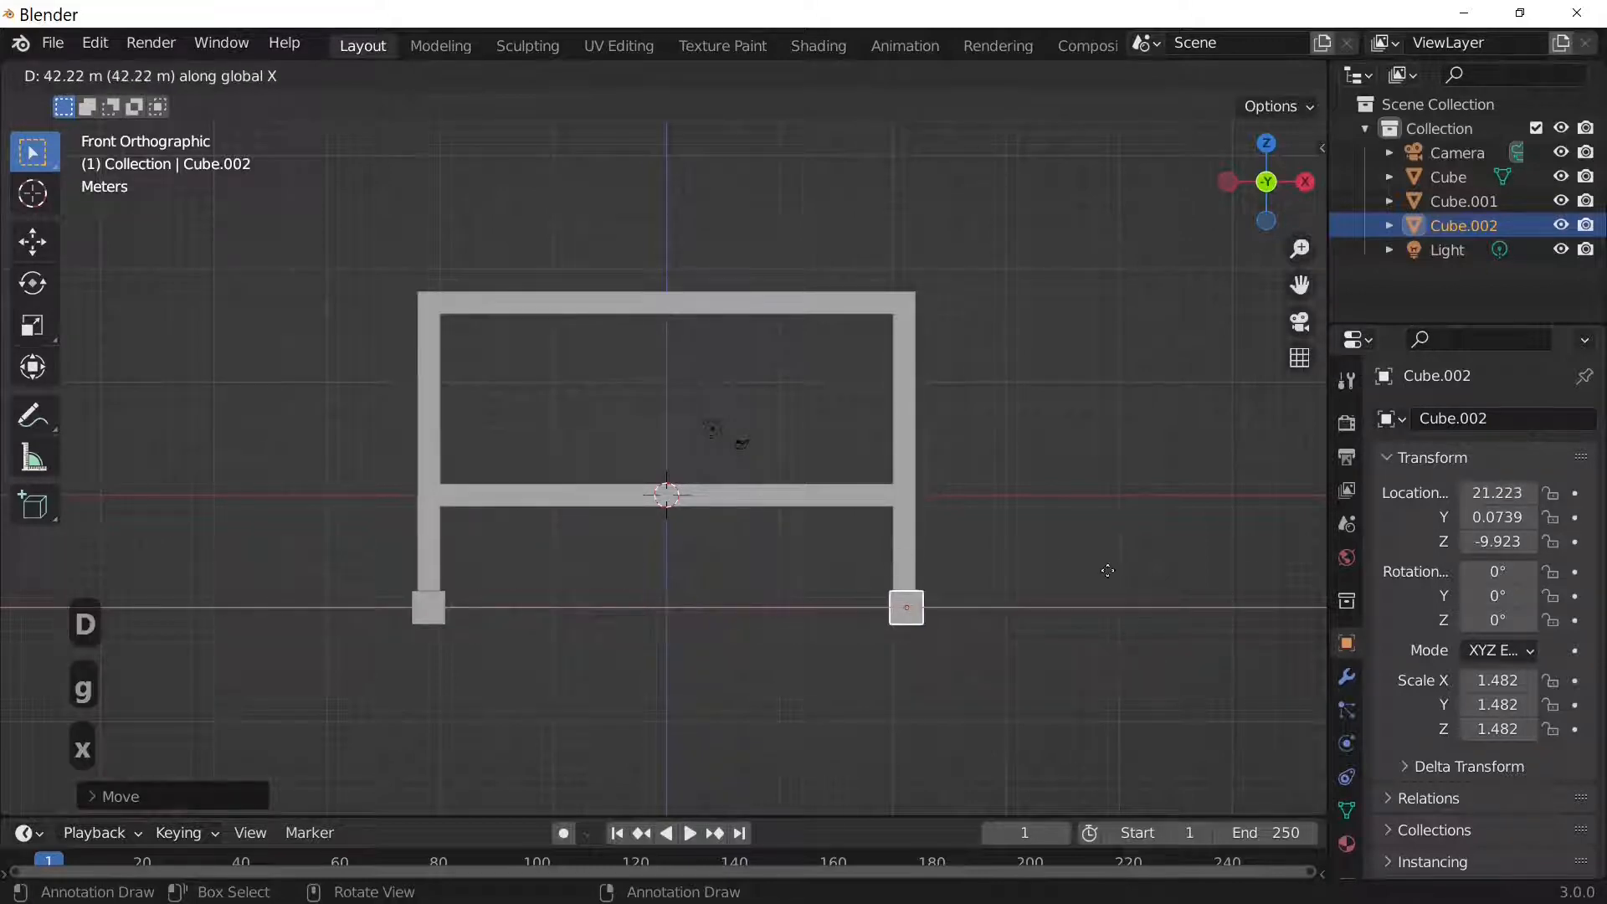
{"action": "left_click", "coordinate": [1108, 569]}
Duplicate both back foot blocks together and move the copies about 9.89 m along Y to sit under the front legs.
{"action": "middle_click_drag", "start_coordinate": [1108, 569], "coordinate": [789, 588]}
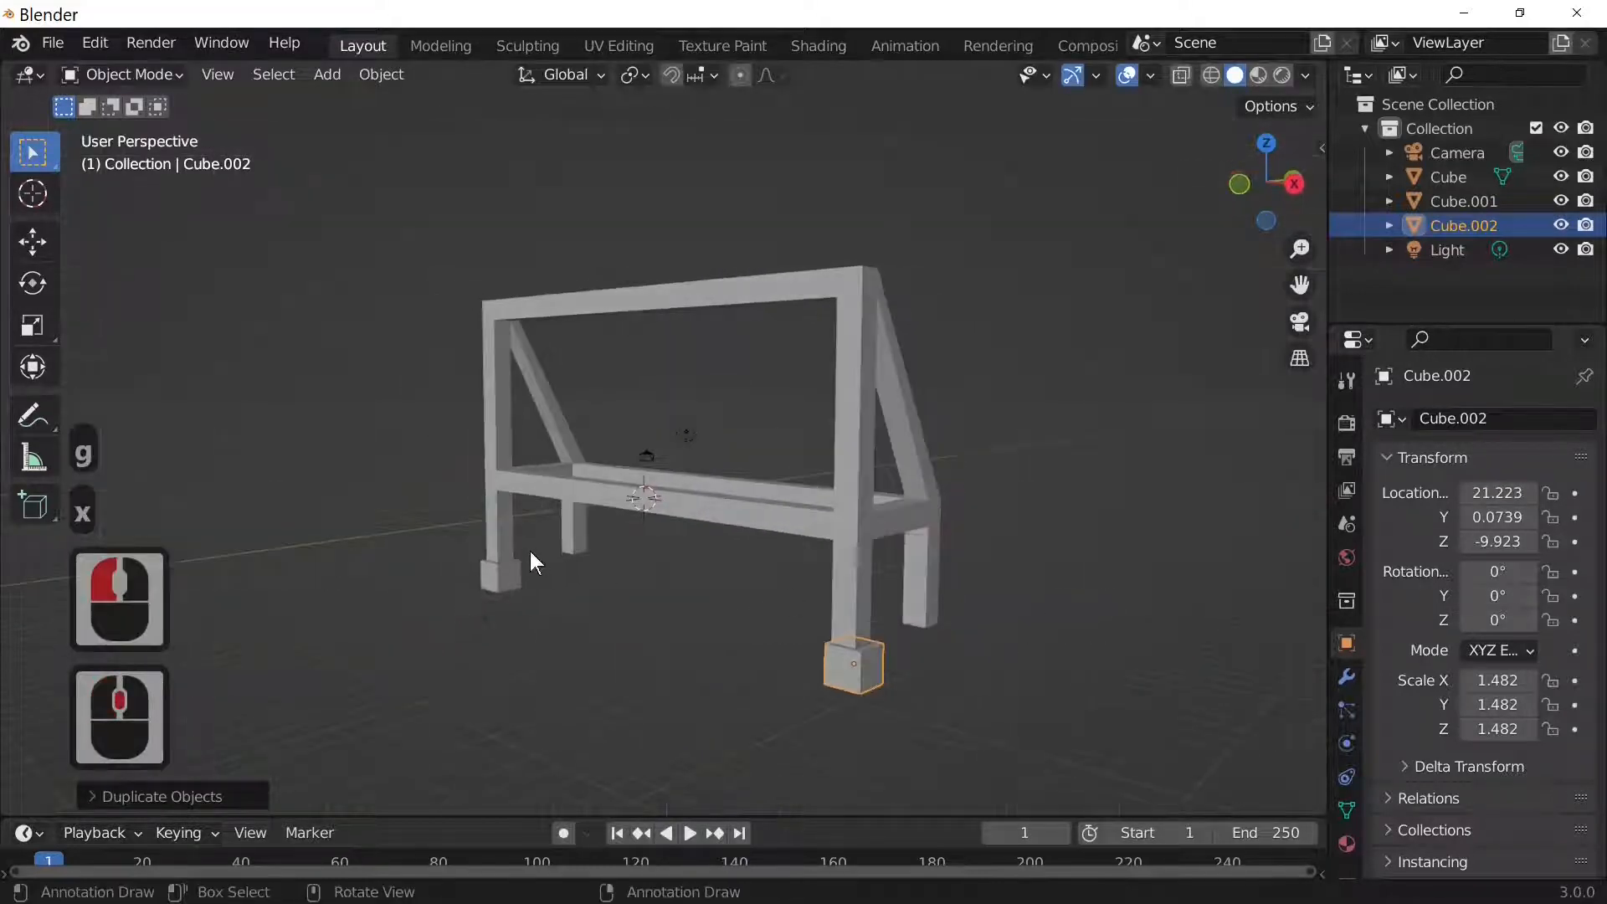
{"action": "left_click", "coordinate": [507, 578], "text": "shift"}
{"action": "left_click", "coordinate": [848, 667], "text": "shift"}
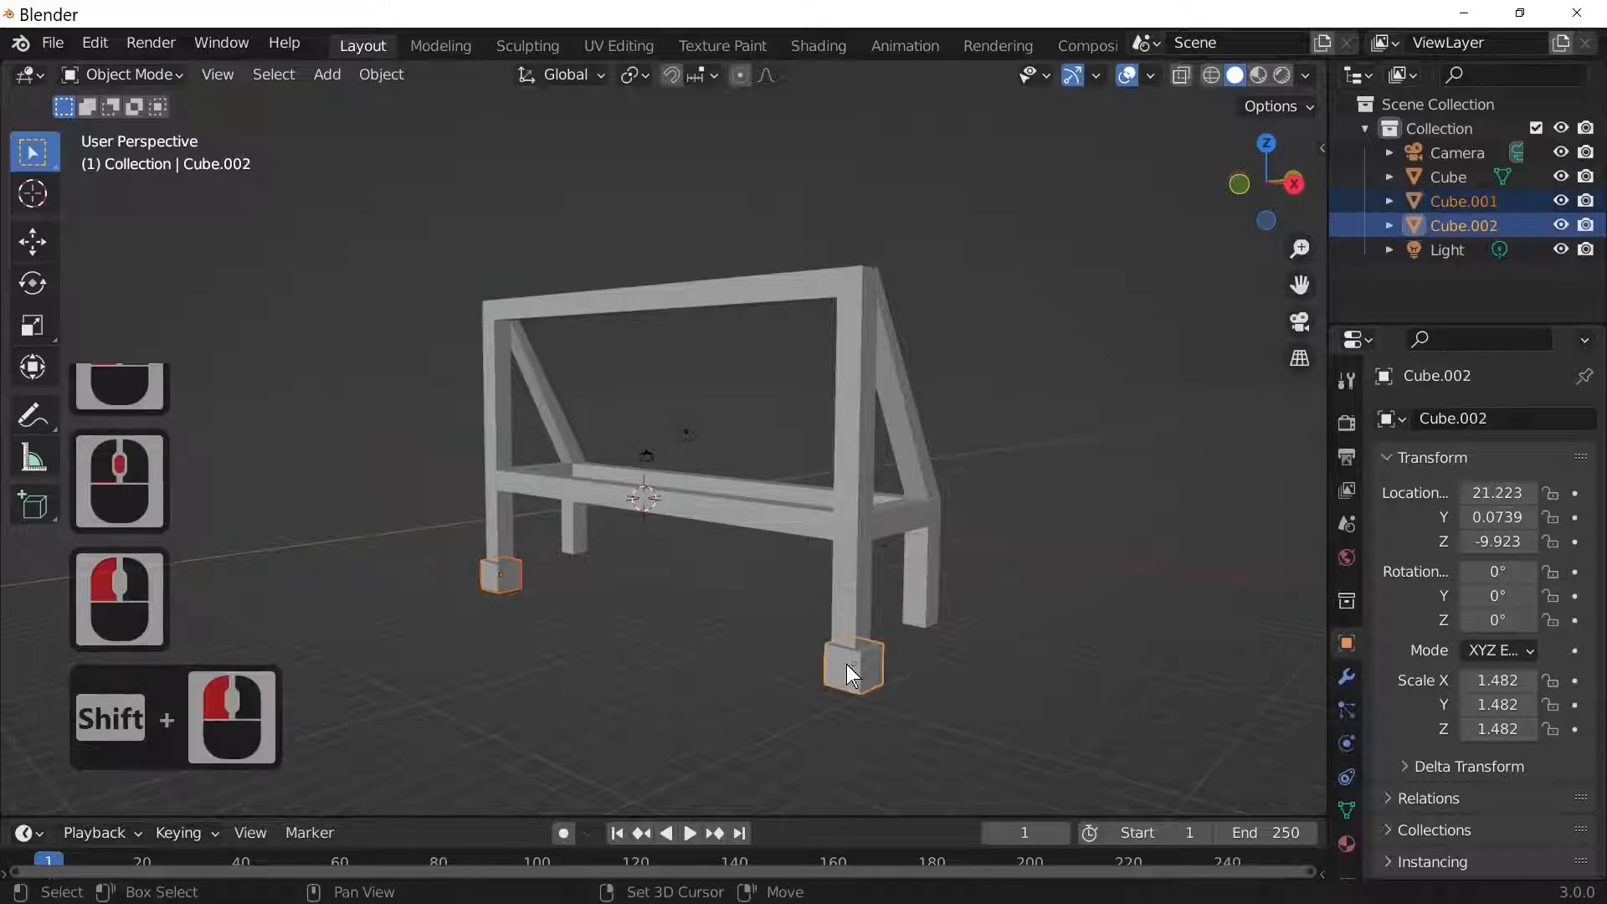
{"action": "key", "text": "shift+d"}
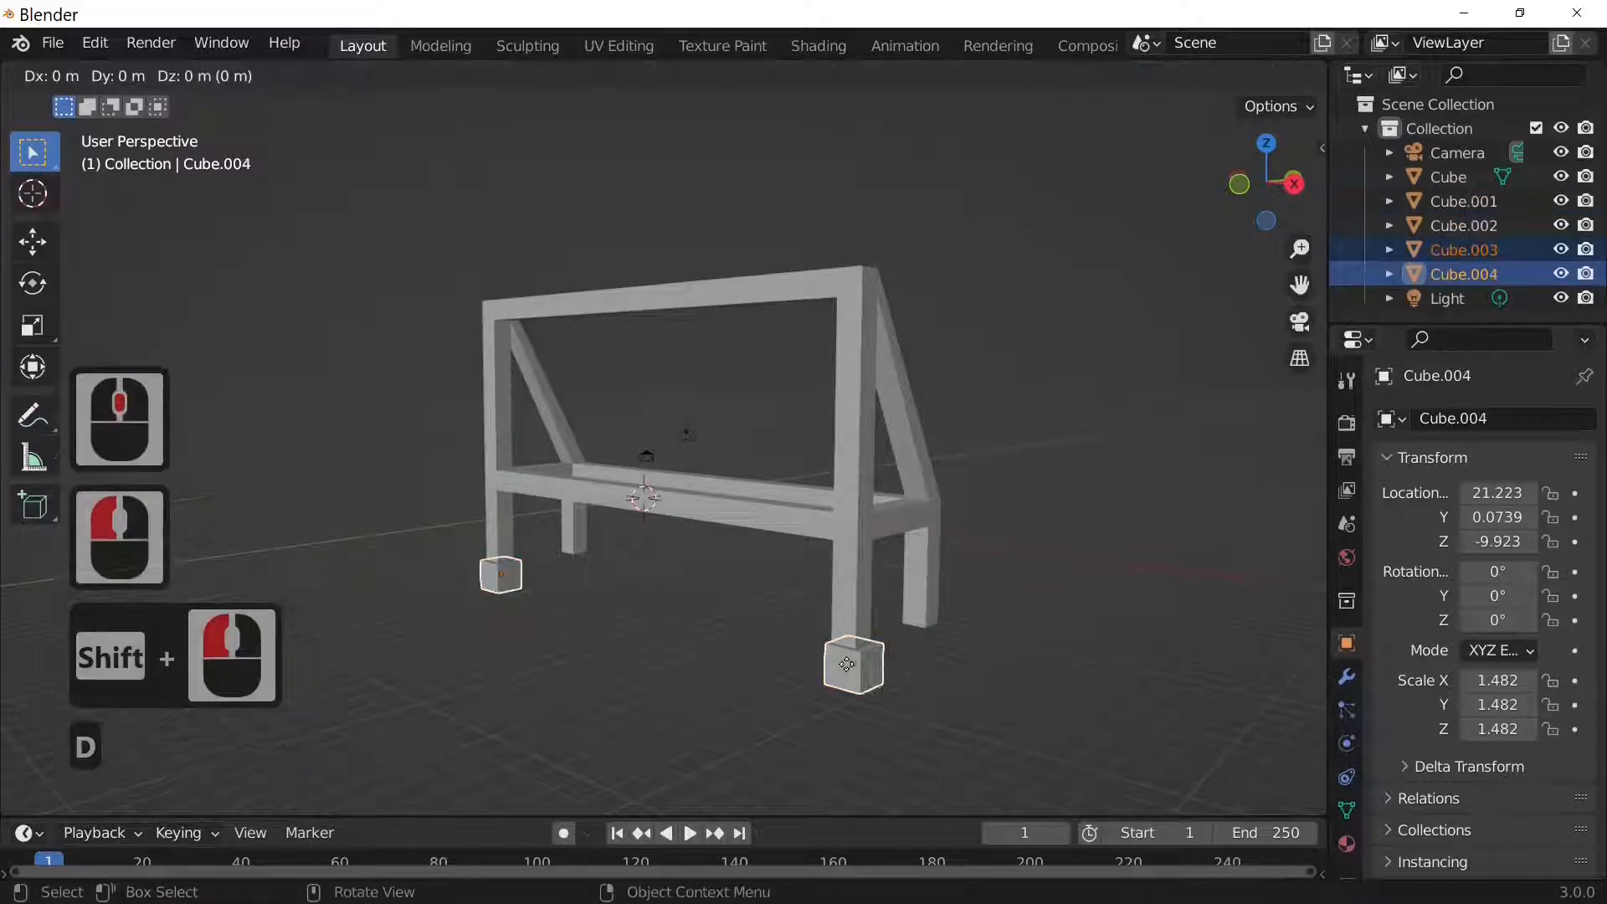
{"action": "left_click", "coordinate": [847, 664]}
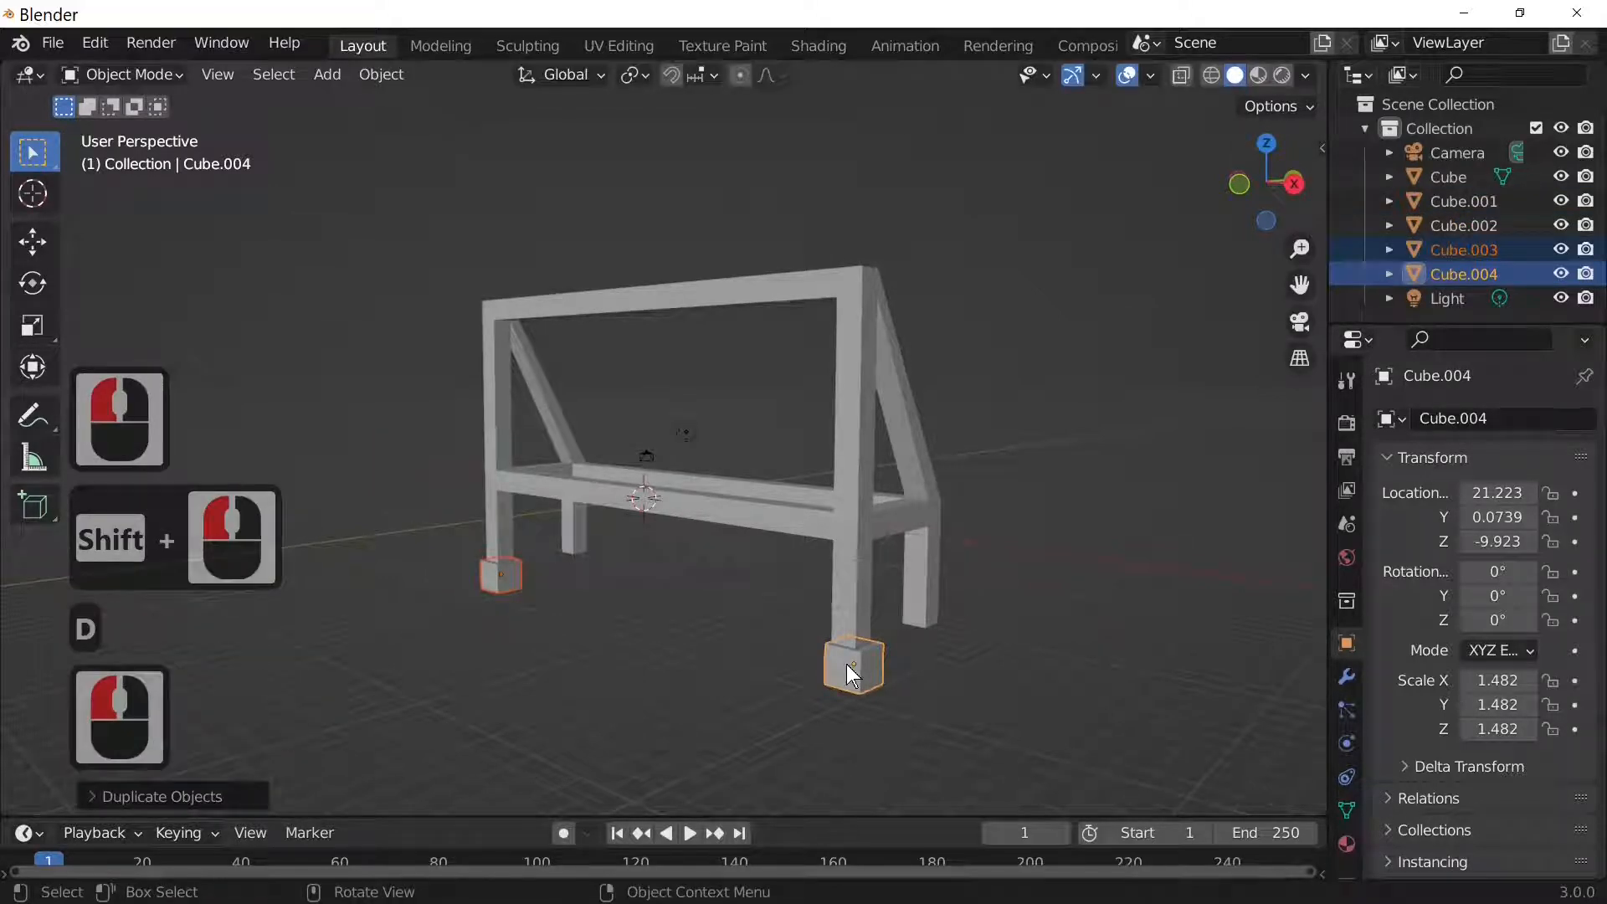
{"action": "key", "text": "g"}
{"action": "key", "text": "y"}
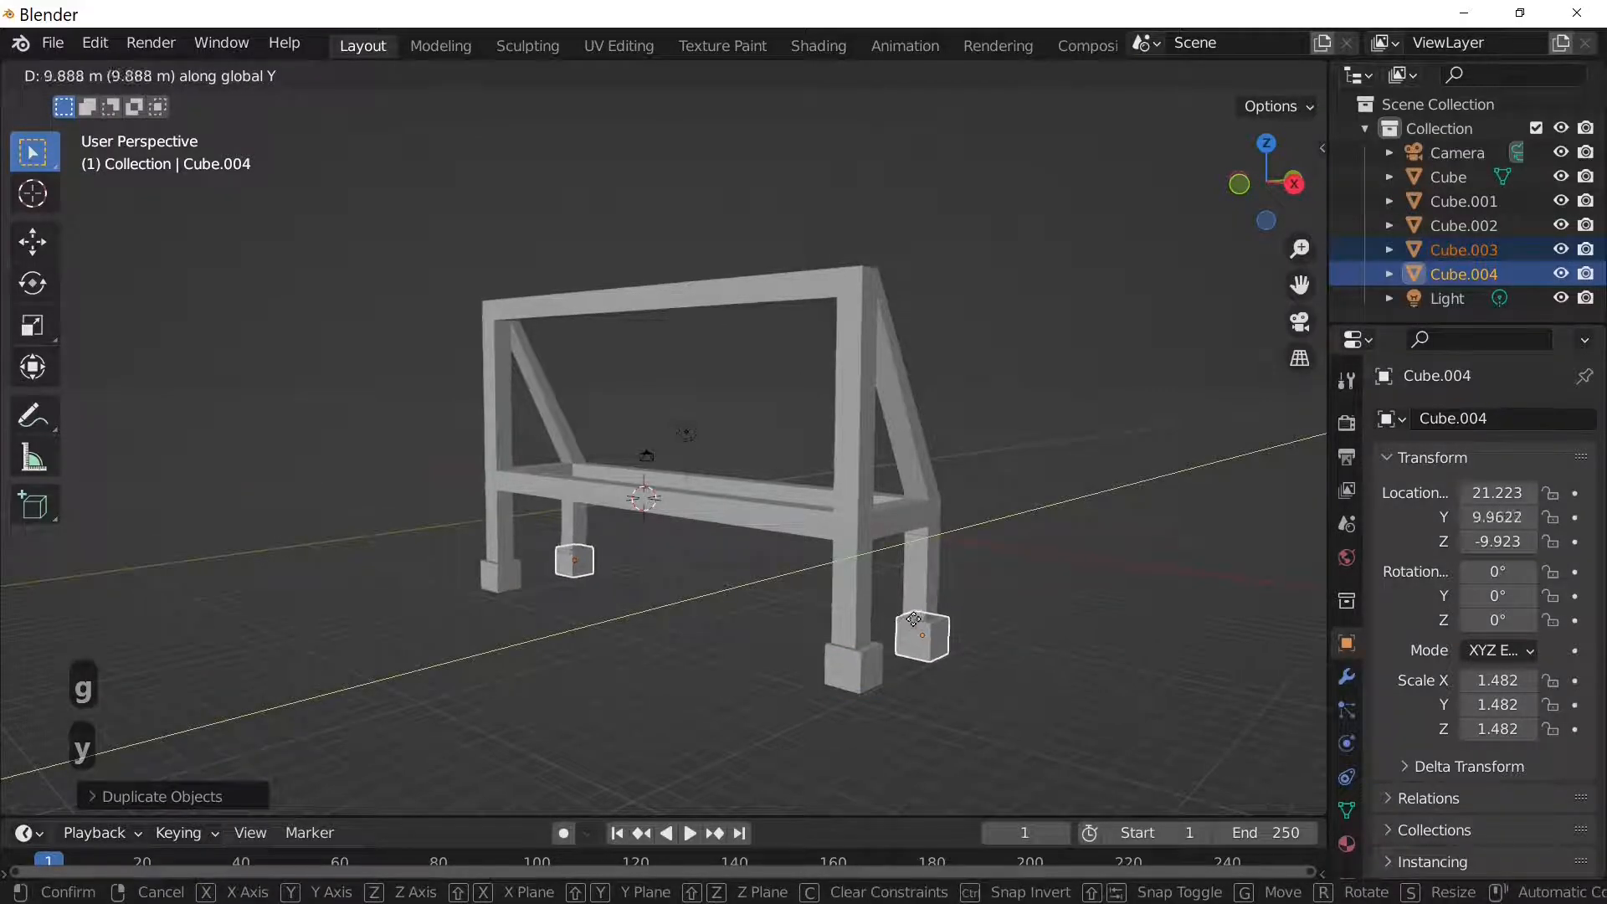
{"action": "left_click", "coordinate": [913, 619]}
Examine the frame and the foot blocks from several sides, selecting them in turn as separate objects.
{"action": "middle_click_drag", "start_coordinate": [1060, 673], "coordinate": [787, 613]}
{"action": "key", "text": "Tab"}
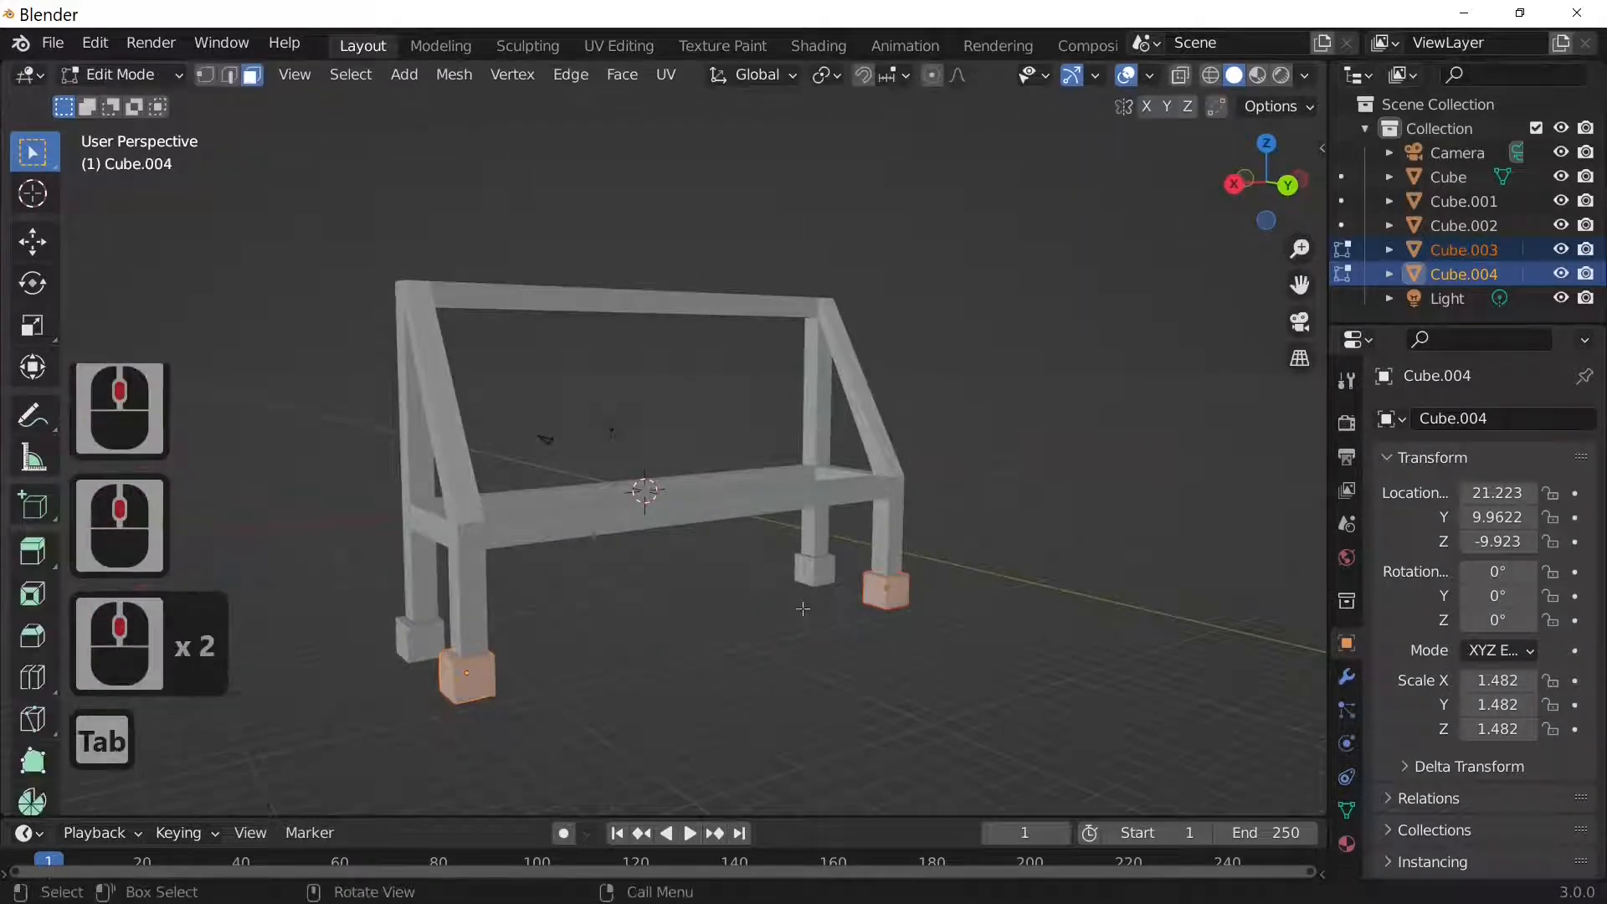
{"action": "key", "text": "Tab"}
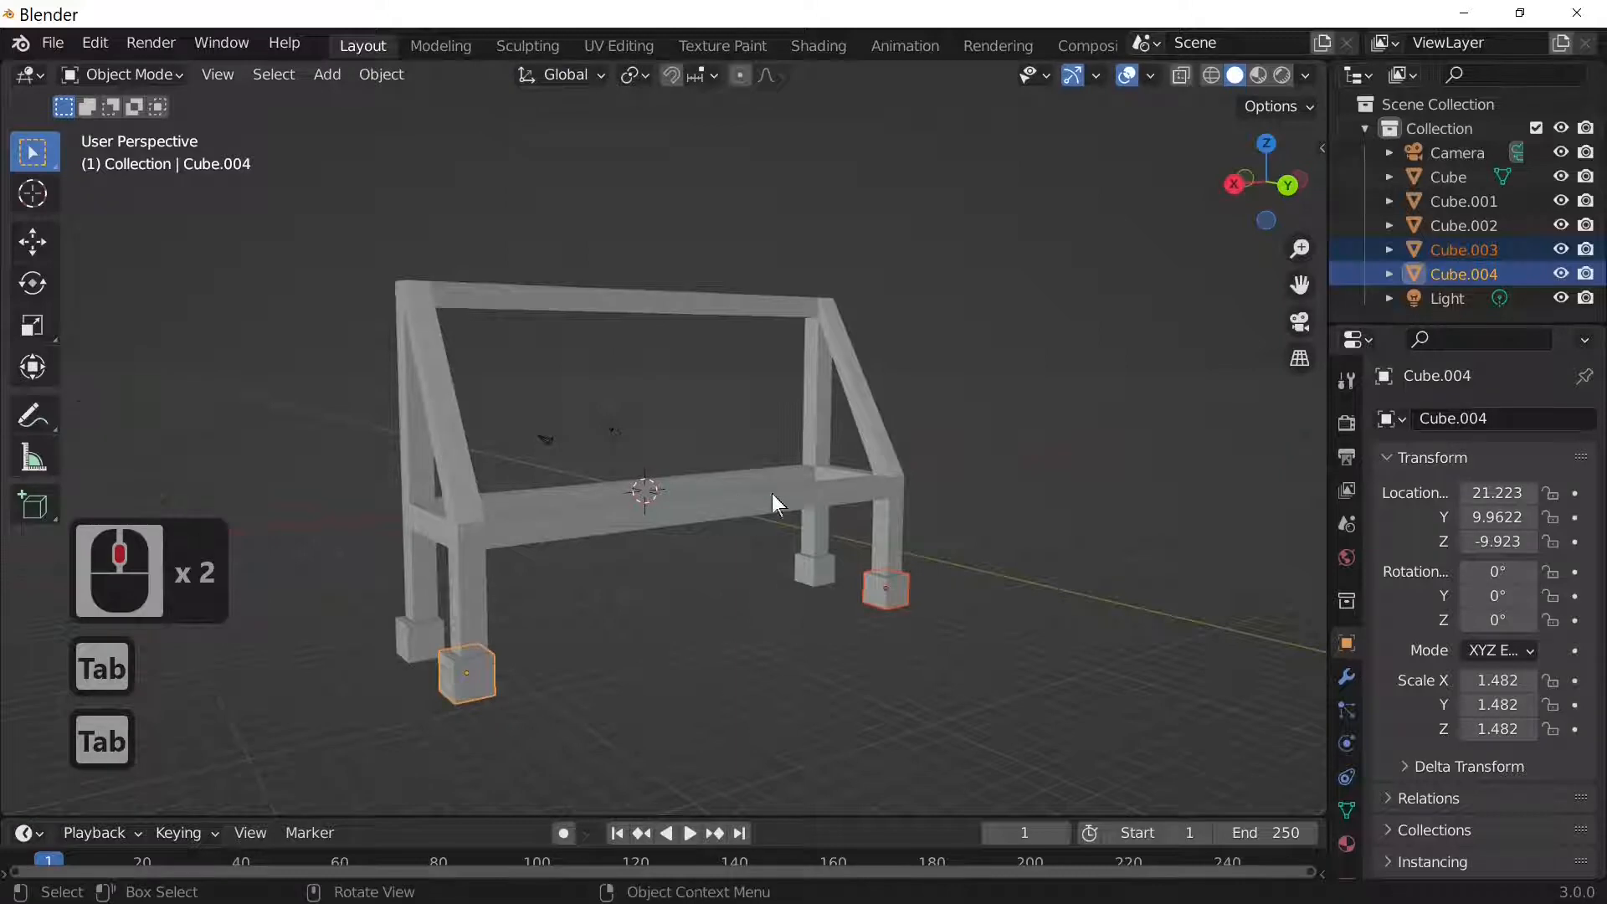
{"action": "left_click", "coordinate": [902, 540]}
{"action": "left_click", "coordinate": [790, 484]}
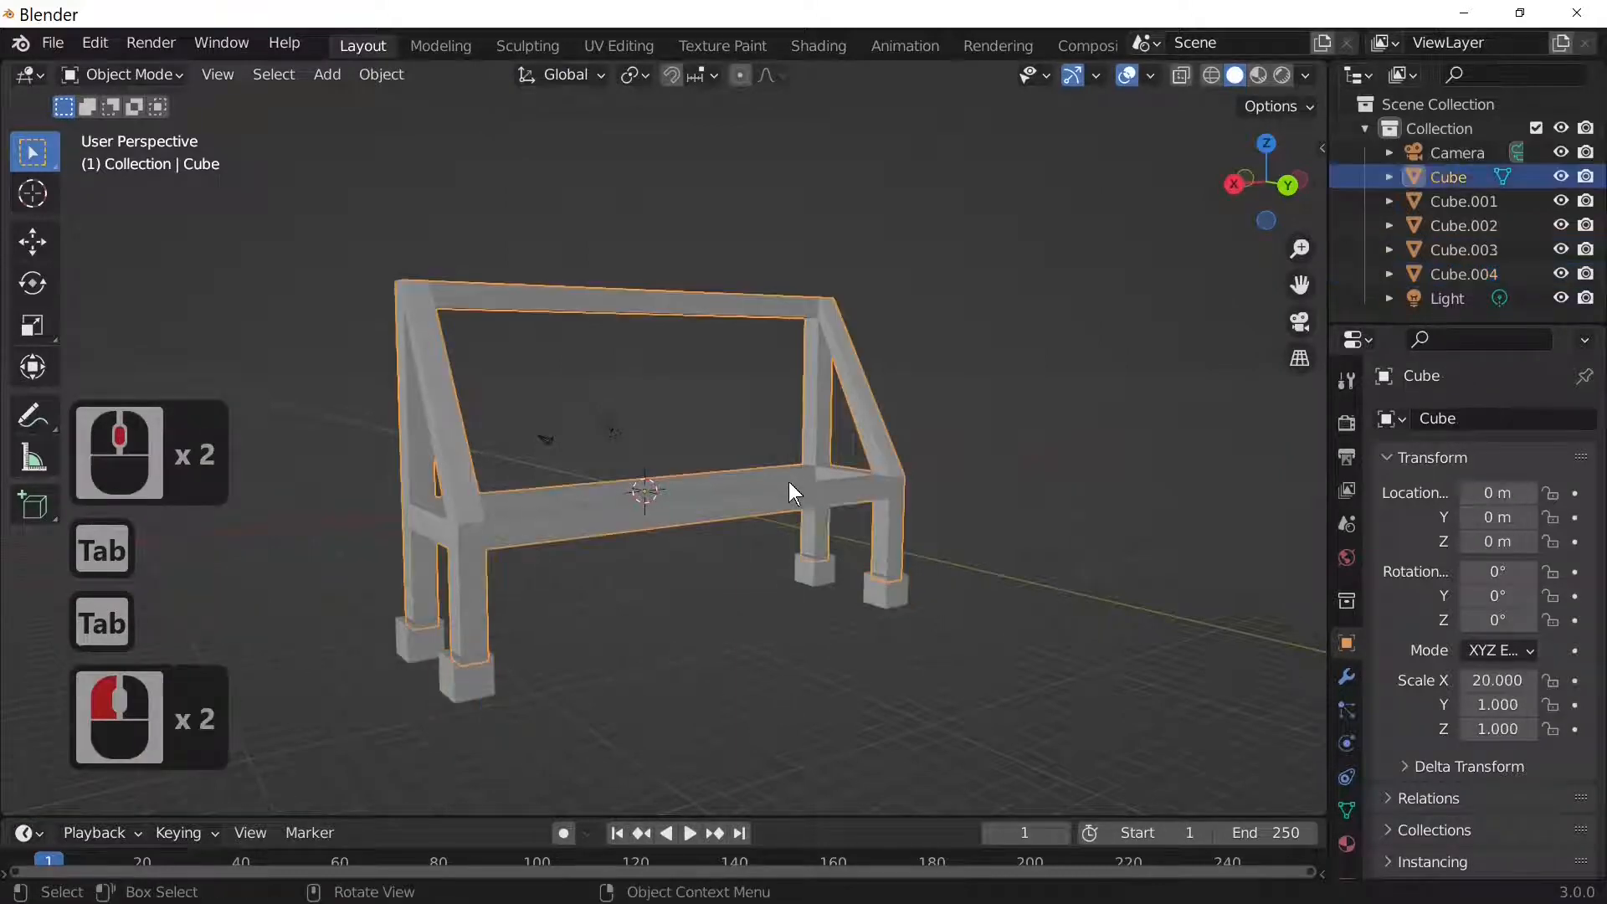
{"action": "left_click", "coordinate": [883, 591]}
{"action": "left_click", "coordinate": [792, 563]}
{"action": "middle_click_drag", "start_coordinate": [792, 563], "coordinate": [861, 563]}
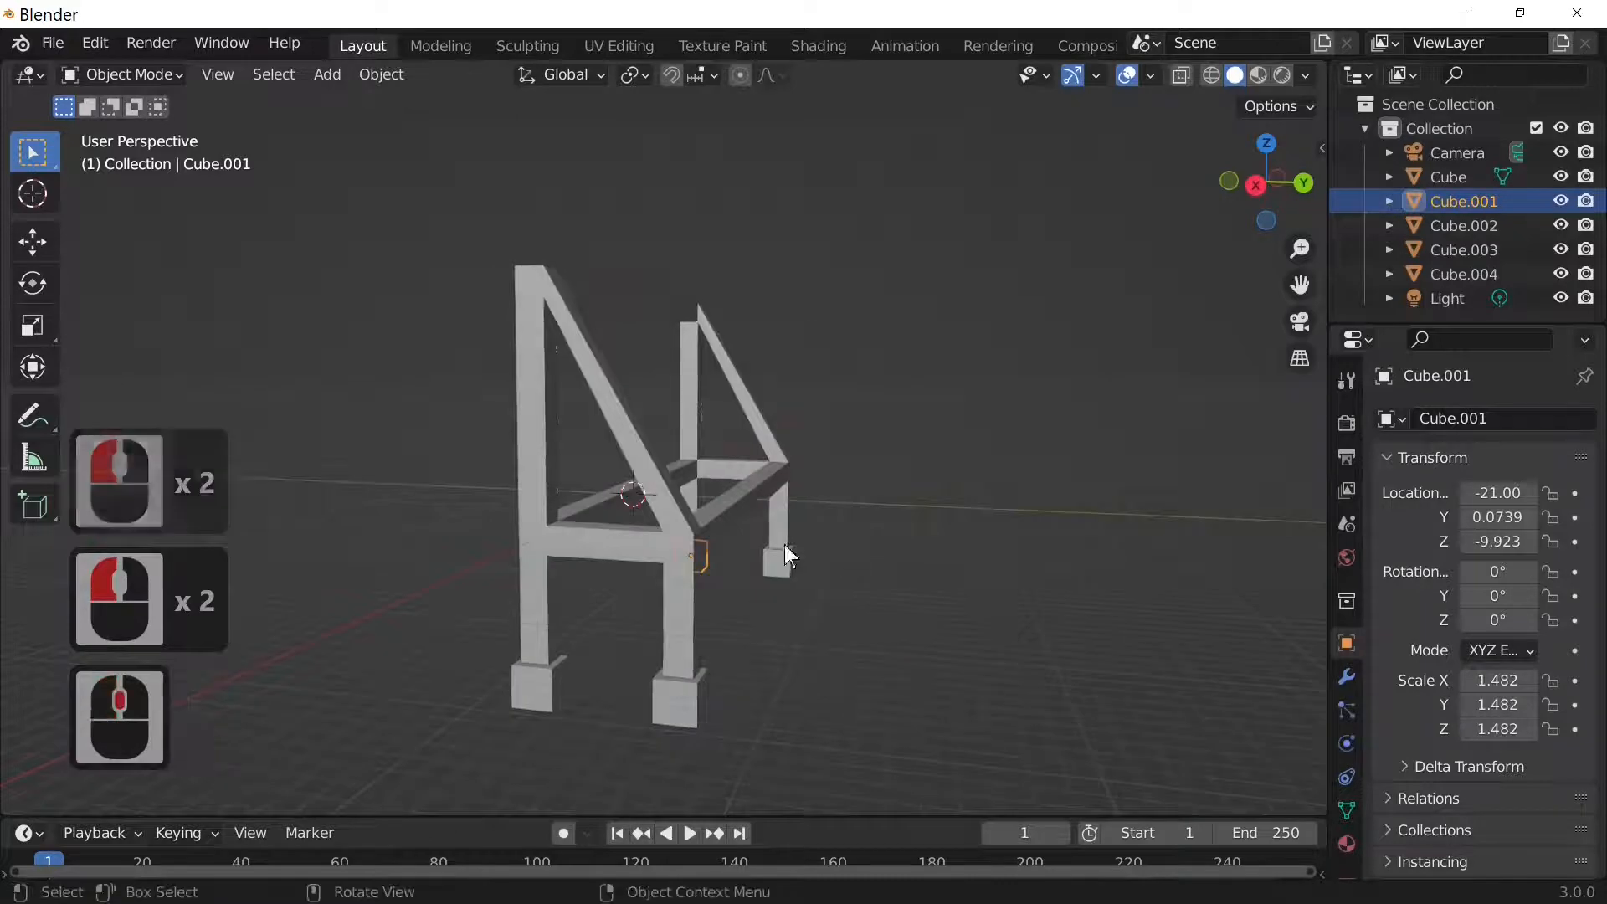
Select the bench frame and add a Wireframe modifier to it.
{"action": "left_click", "coordinate": [677, 529]}
{"action": "middle_click_drag", "start_coordinate": [735, 529], "coordinate": [951, 546]}
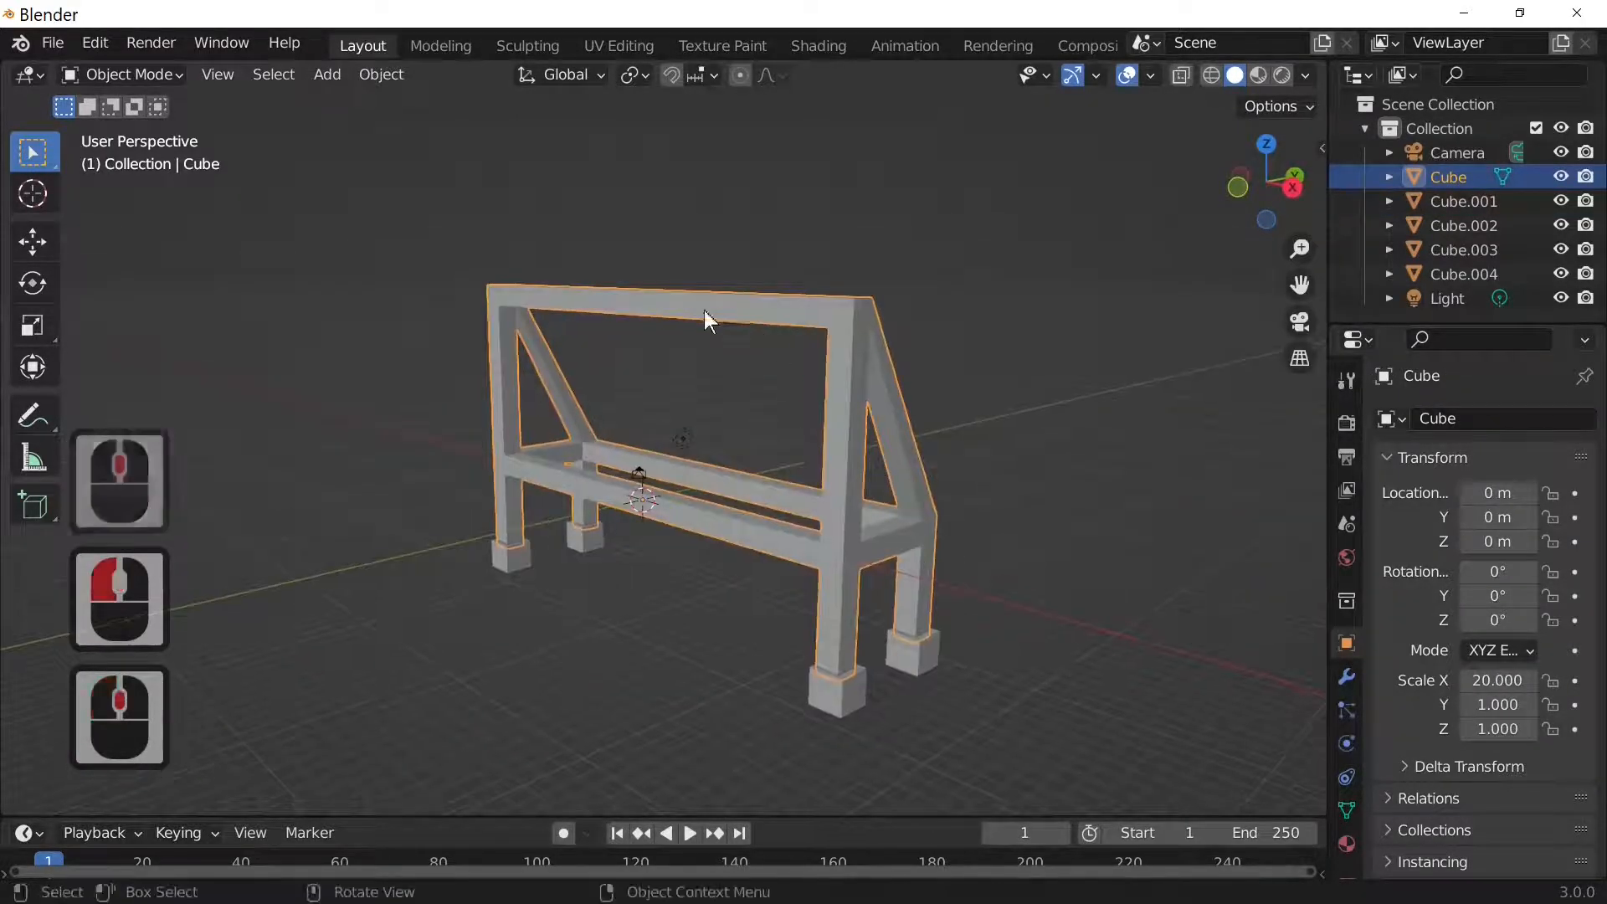
{"action": "left_click", "coordinate": [1348, 676]}
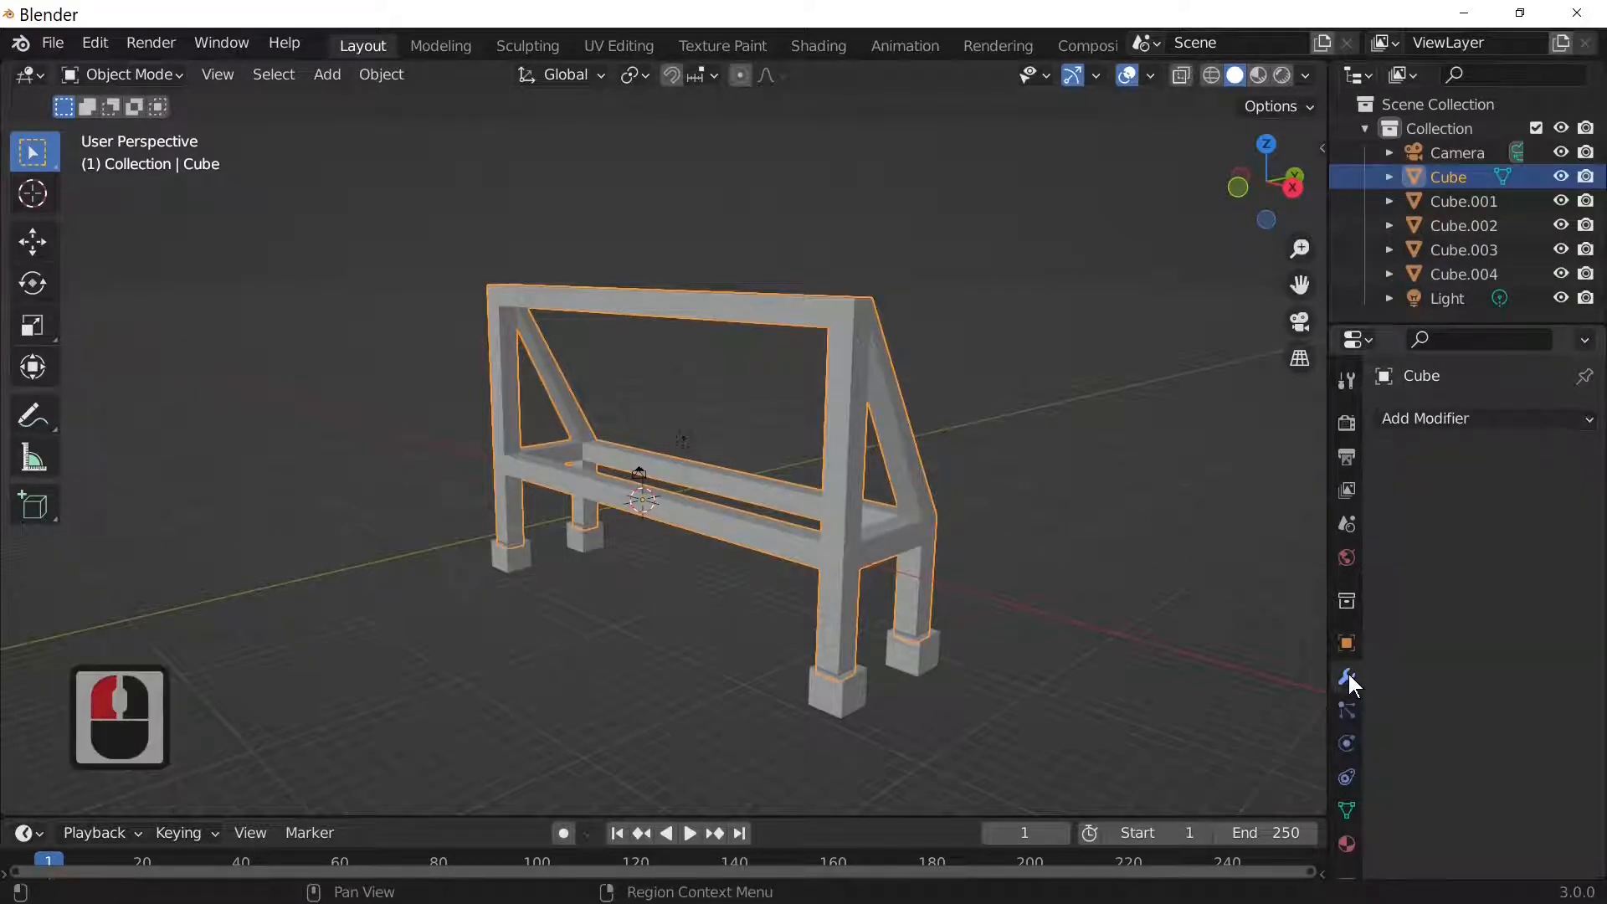
{"action": "left_click", "coordinate": [1475, 413]}
{"action": "scroll", "coordinate": [1143, 754], "scroll_direction": "down", "scroll_amount": 9}
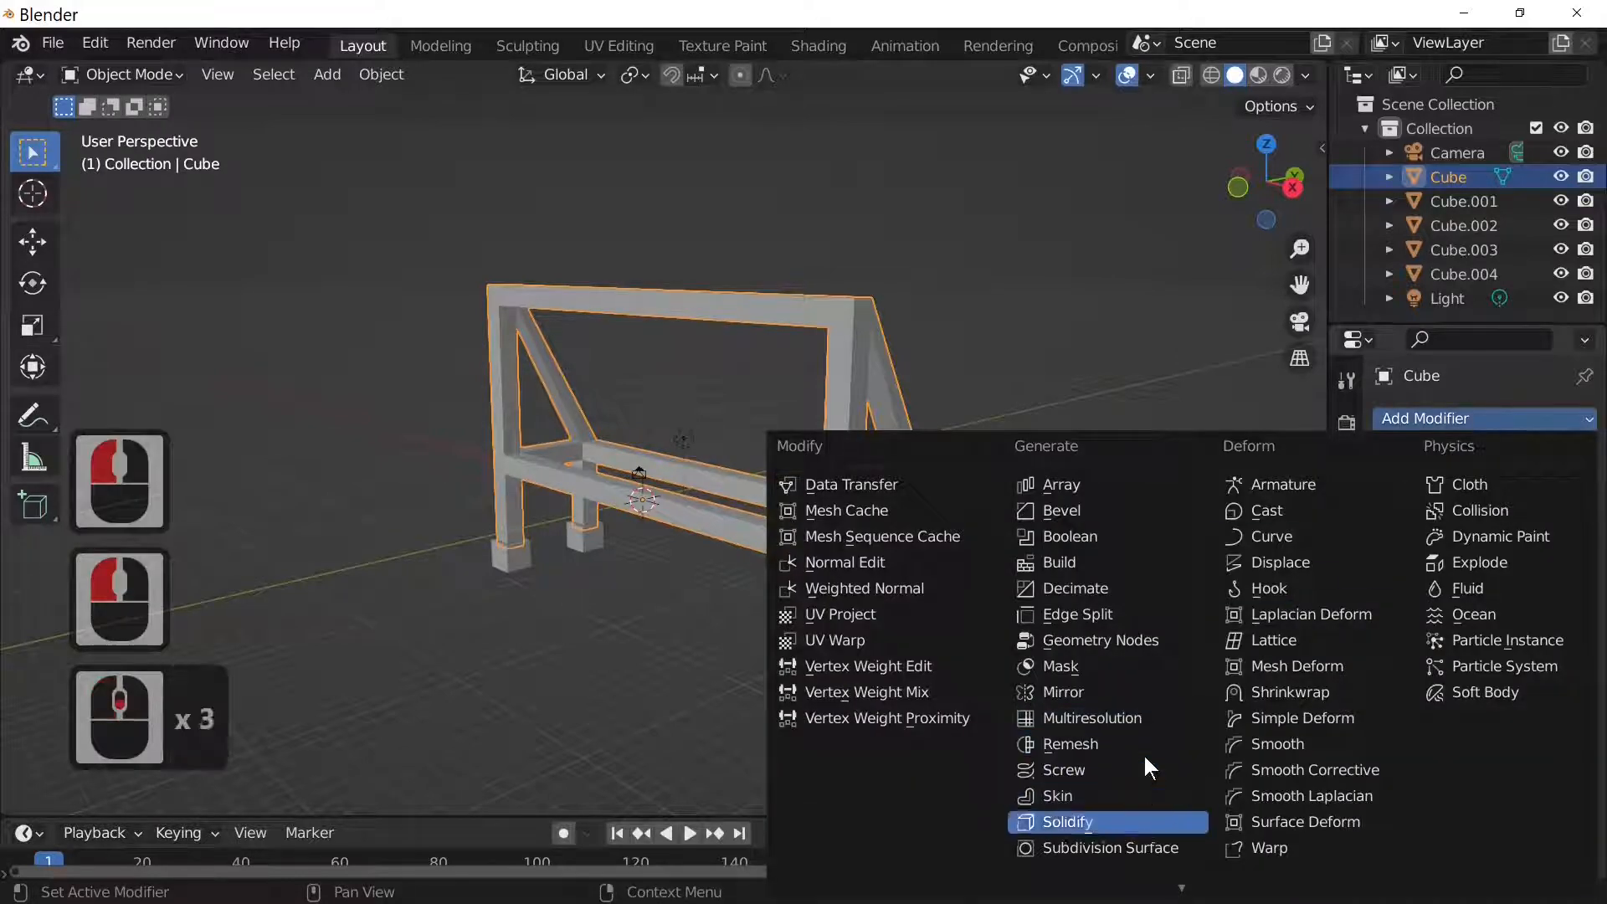
{"action": "scroll", "coordinate": [1143, 745], "scroll_direction": "up", "scroll_amount": 2}
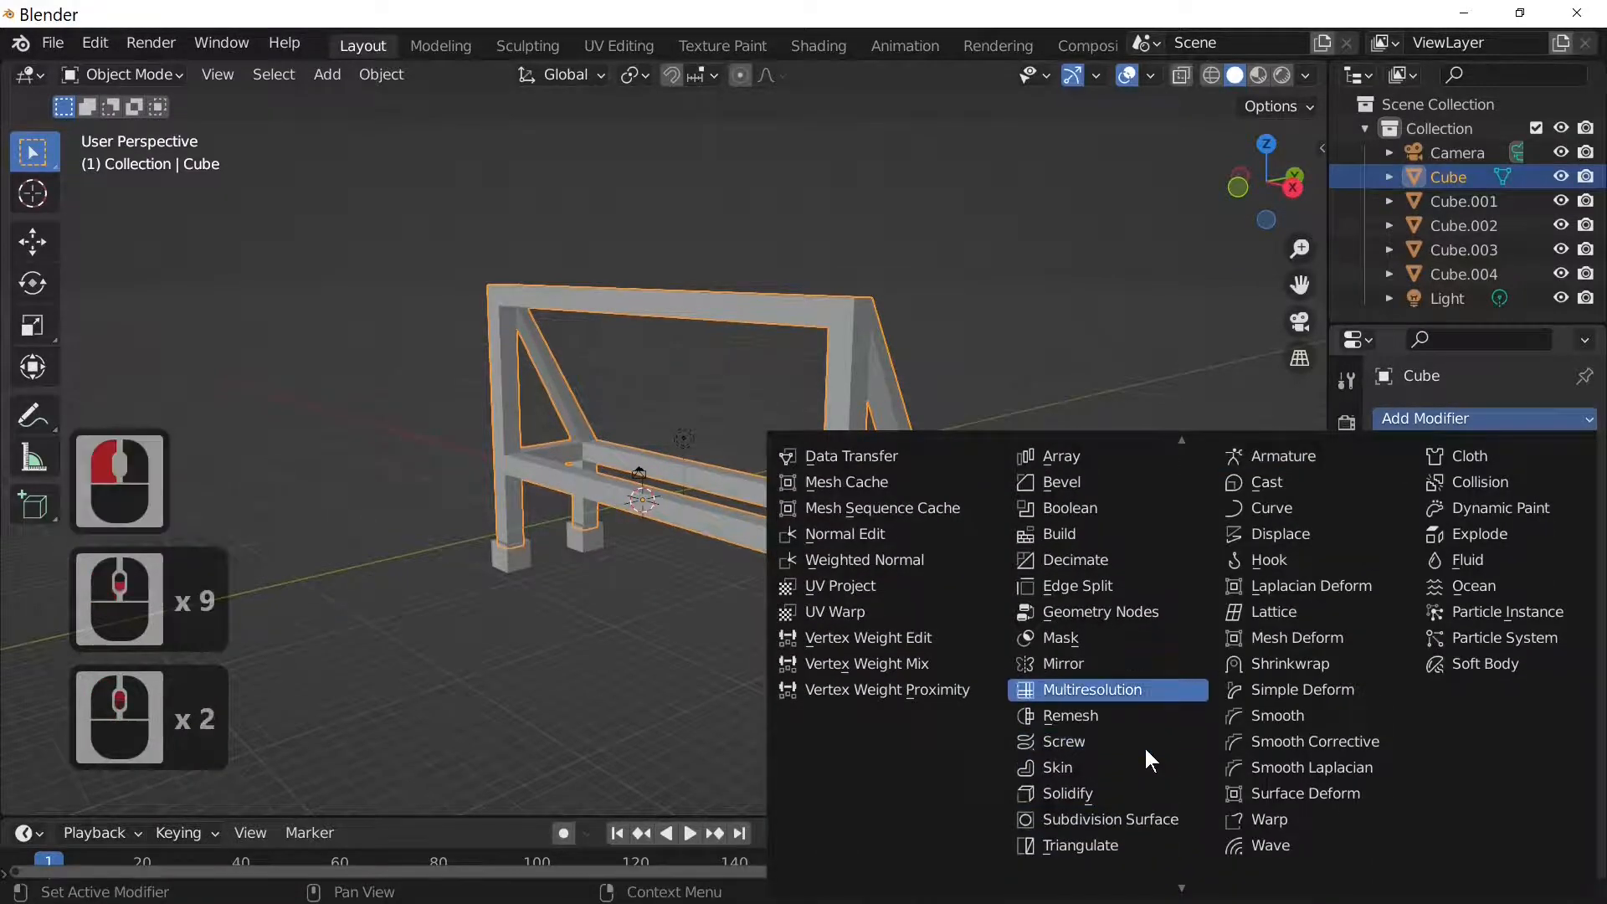
{"action": "scroll", "coordinate": [1143, 745], "scroll_direction": "down", "scroll_amount": 8}
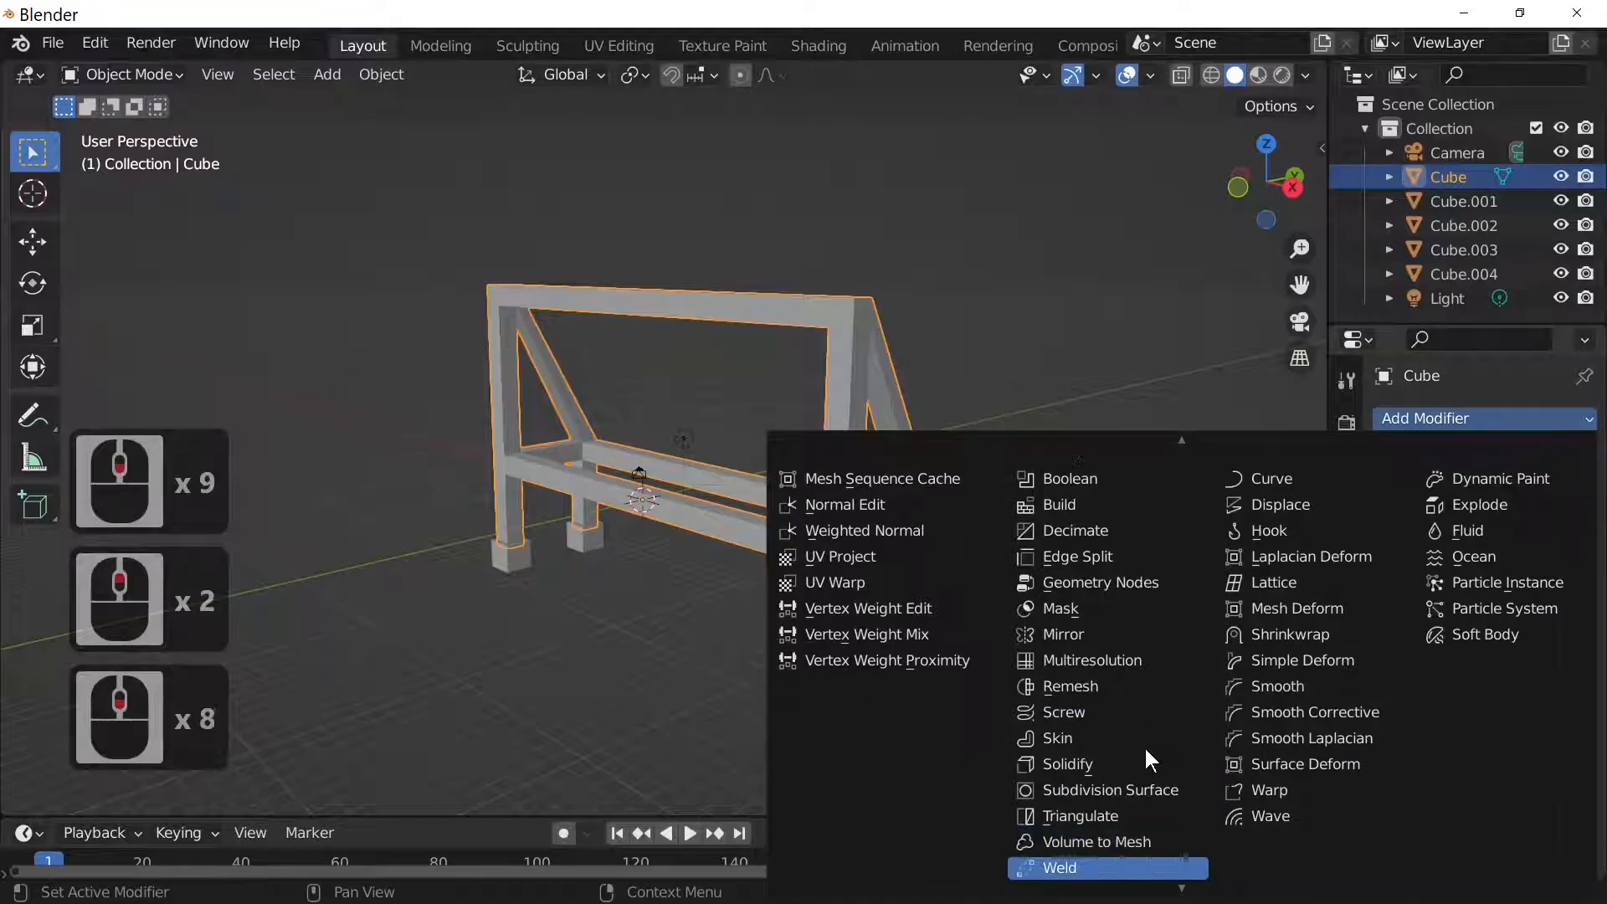
{"action": "scroll", "coordinate": [1144, 746], "scroll_direction": "down", "scroll_amount": 2}
{"action": "scroll", "coordinate": [1144, 746], "scroll_direction": "up", "scroll_amount": 5}
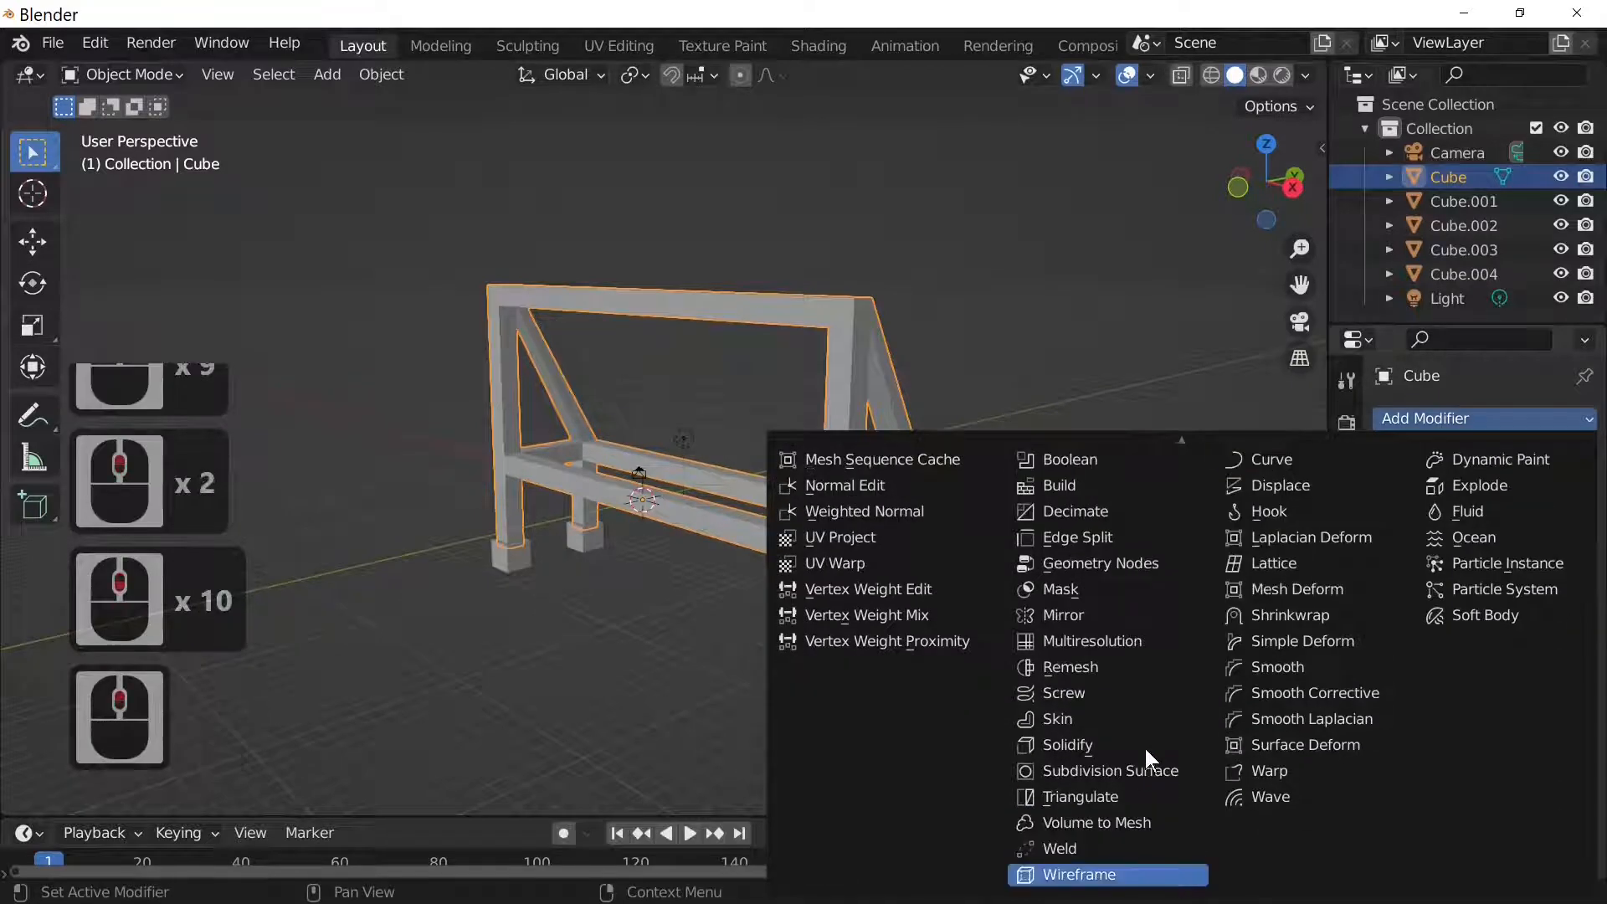
{"action": "left_click", "coordinate": [1101, 873]}
Show the frame's transform values and apply its rotation and scale.
{"action": "middle_click_drag", "start_coordinate": [1038, 632], "coordinate": [1062, 715]}
{"action": "scroll", "coordinate": [964, 660], "scroll_direction": "up", "scroll_amount": 3}
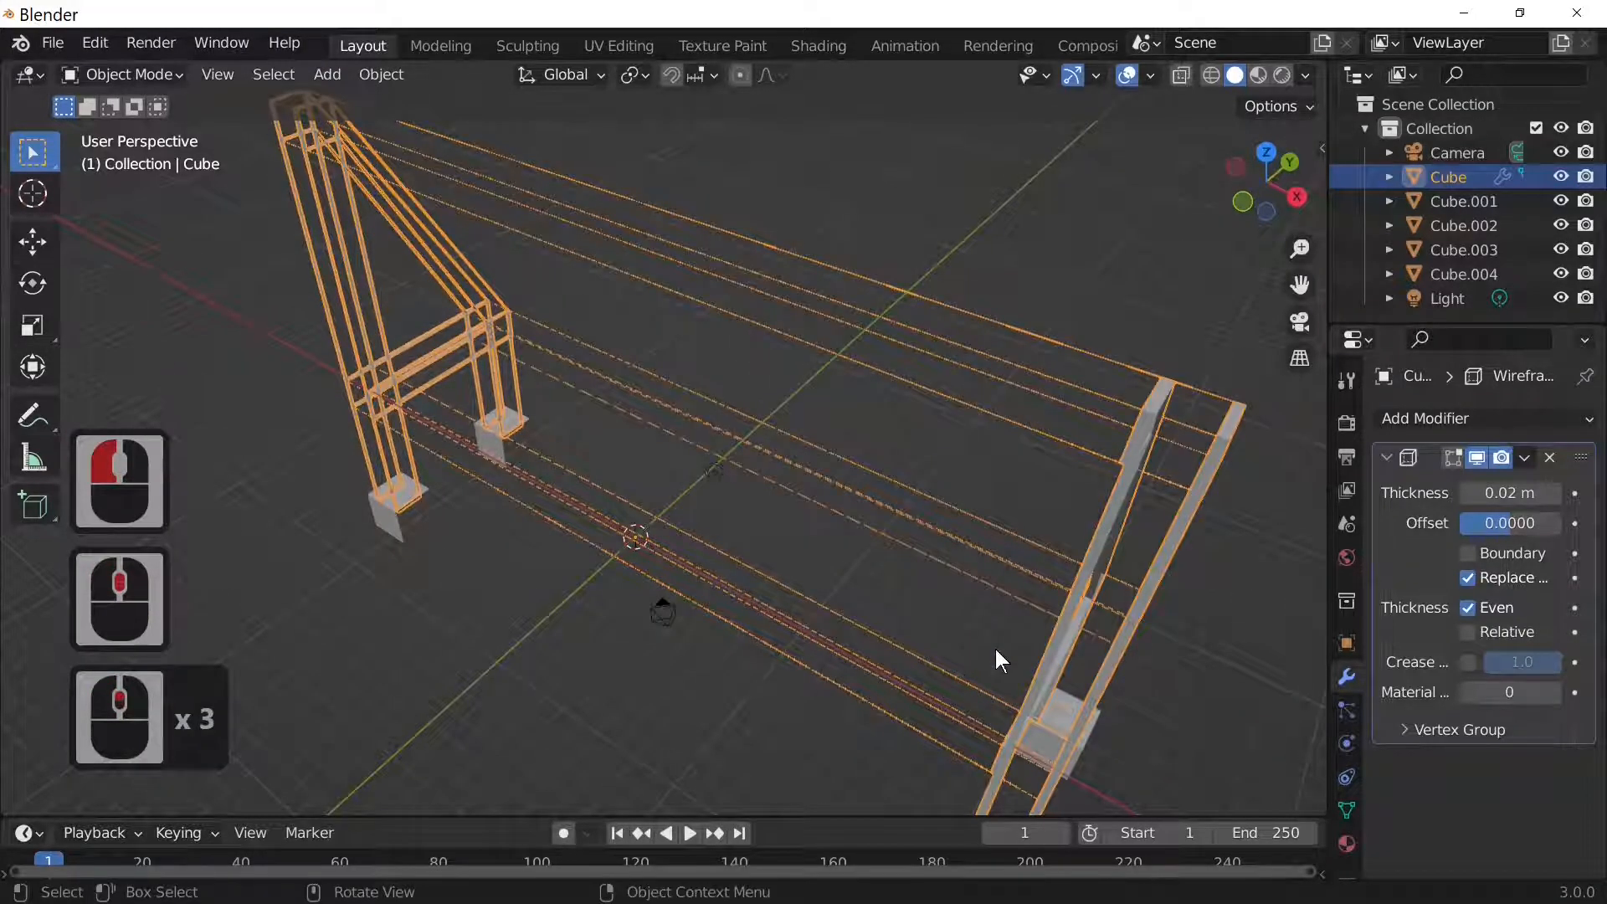
{"action": "middle_click_drag", "start_coordinate": [1056, 616], "coordinate": [911, 606]}
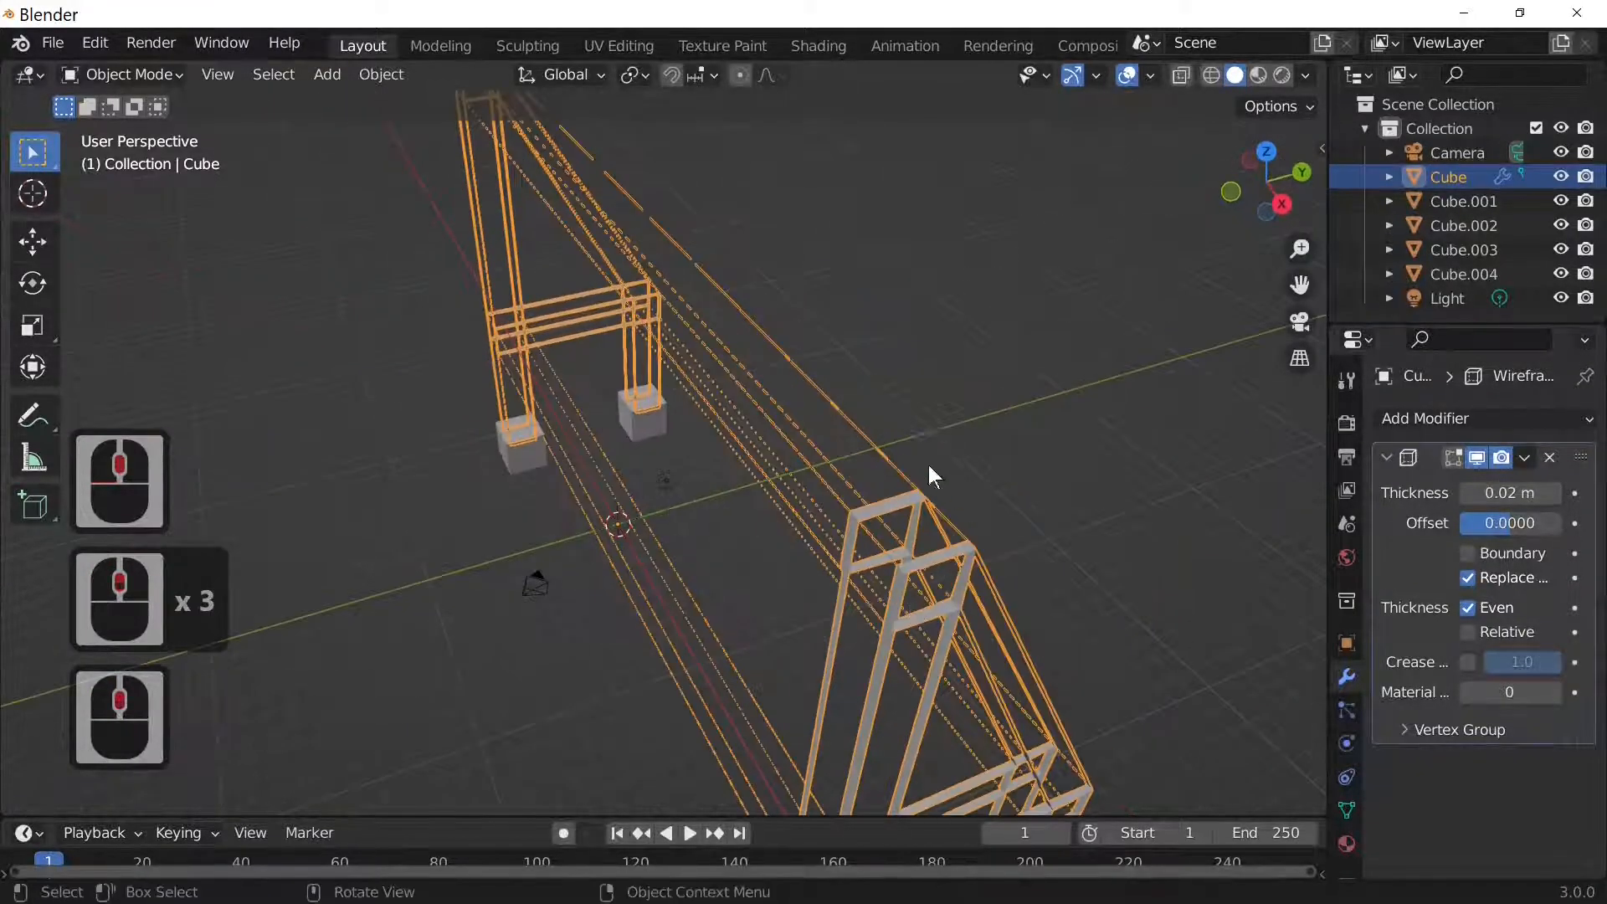
{"action": "middle_click_drag", "start_coordinate": [943, 494], "coordinate": [995, 484]}
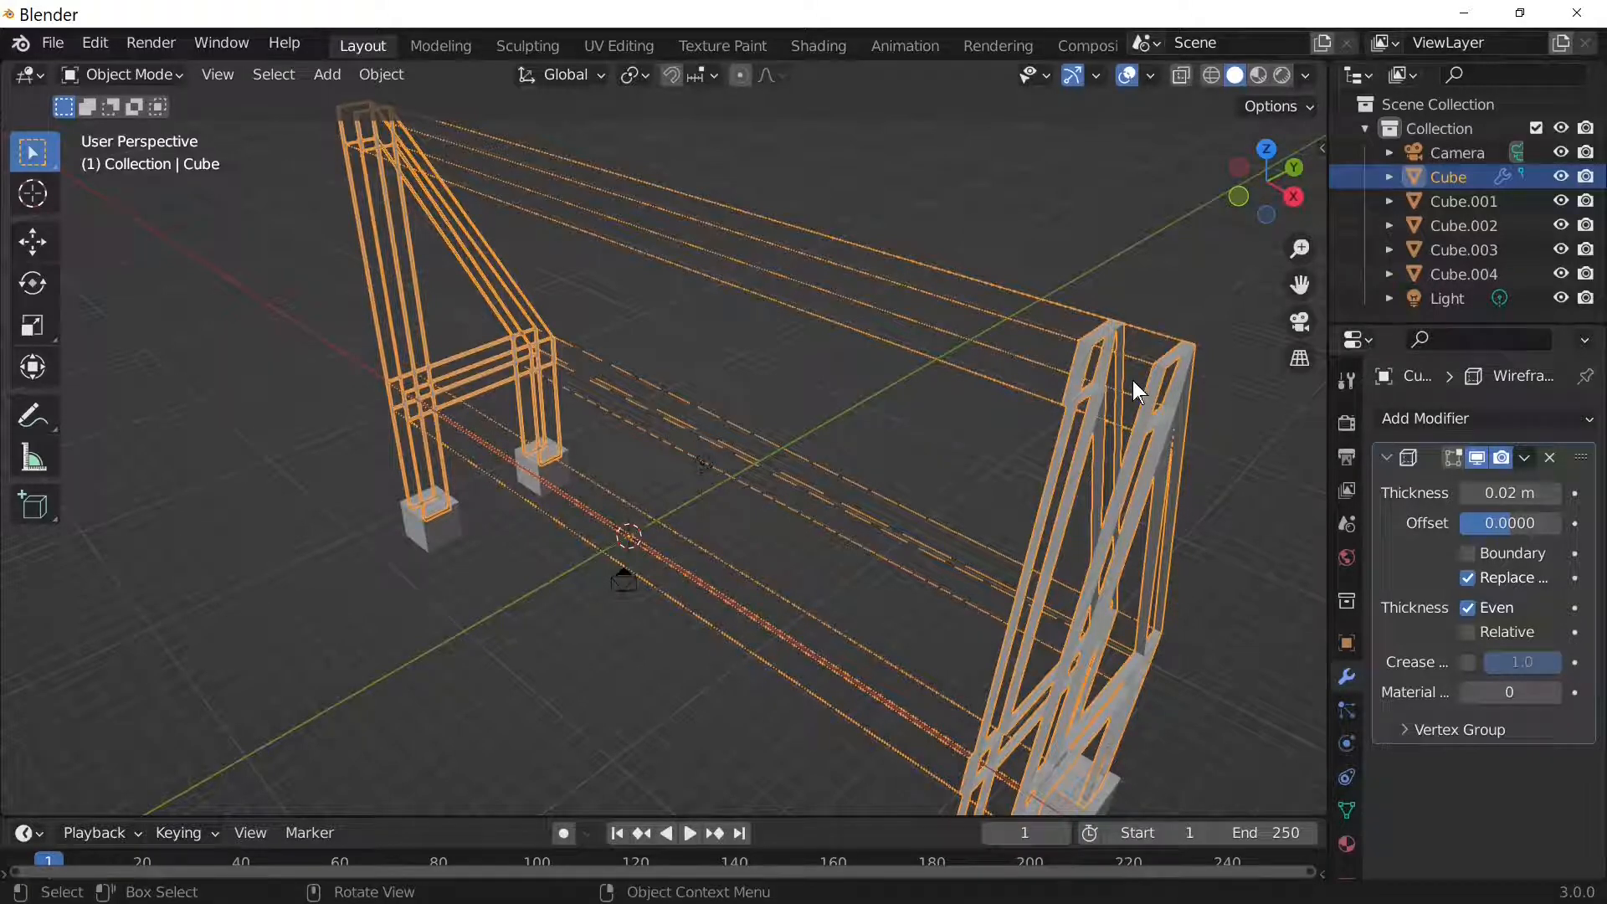
{"action": "key", "text": "n"}
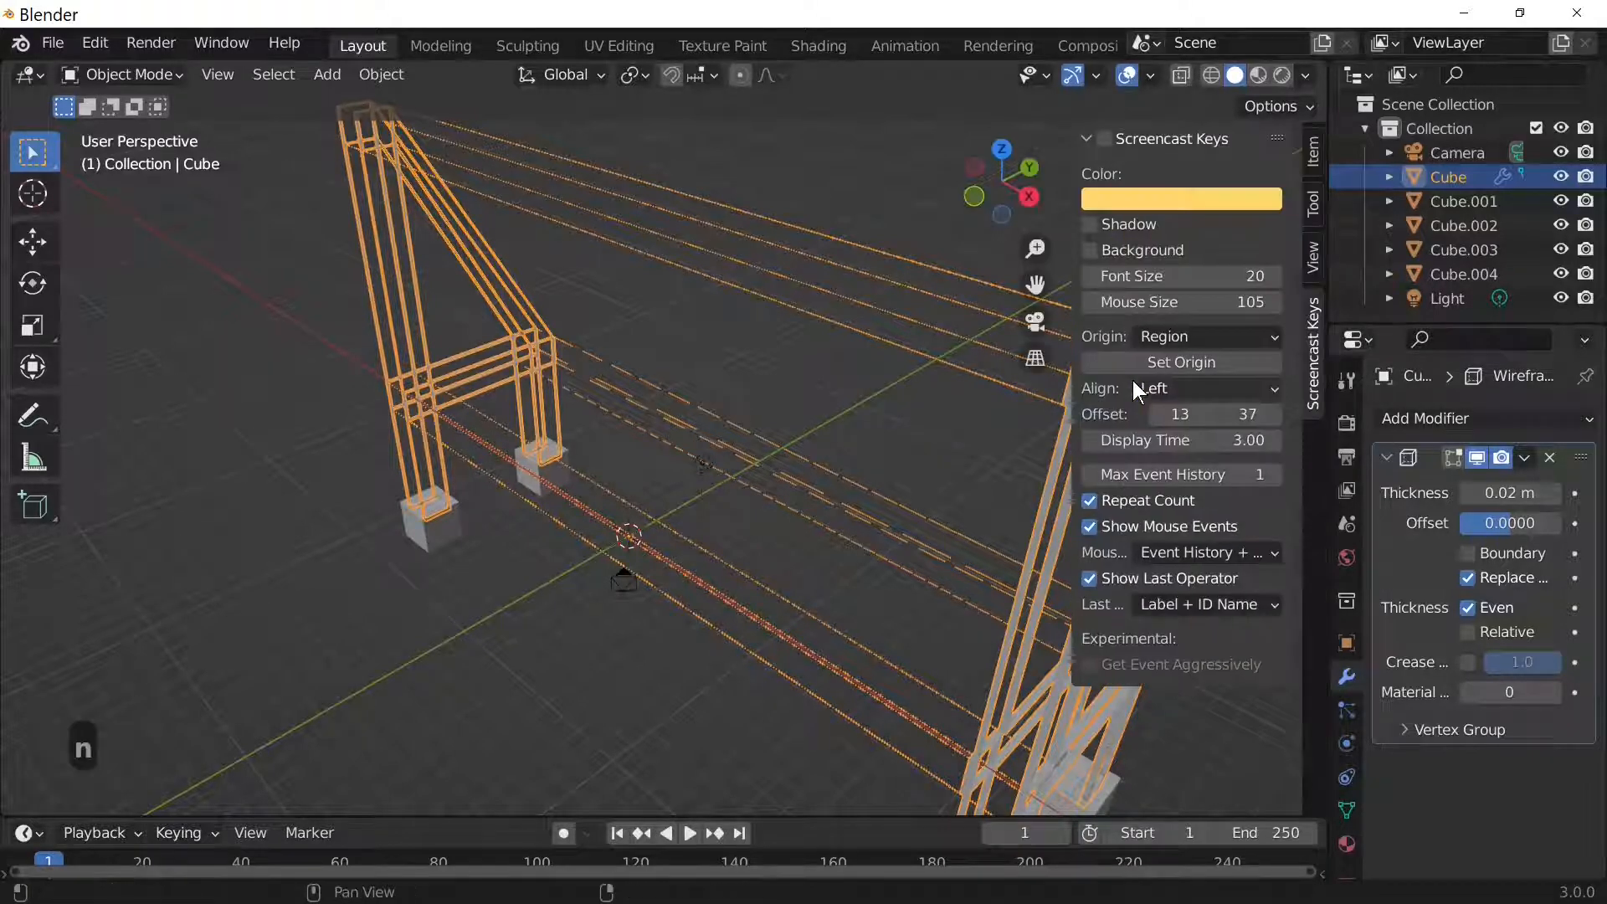
{"action": "left_click", "coordinate": [1314, 156]}
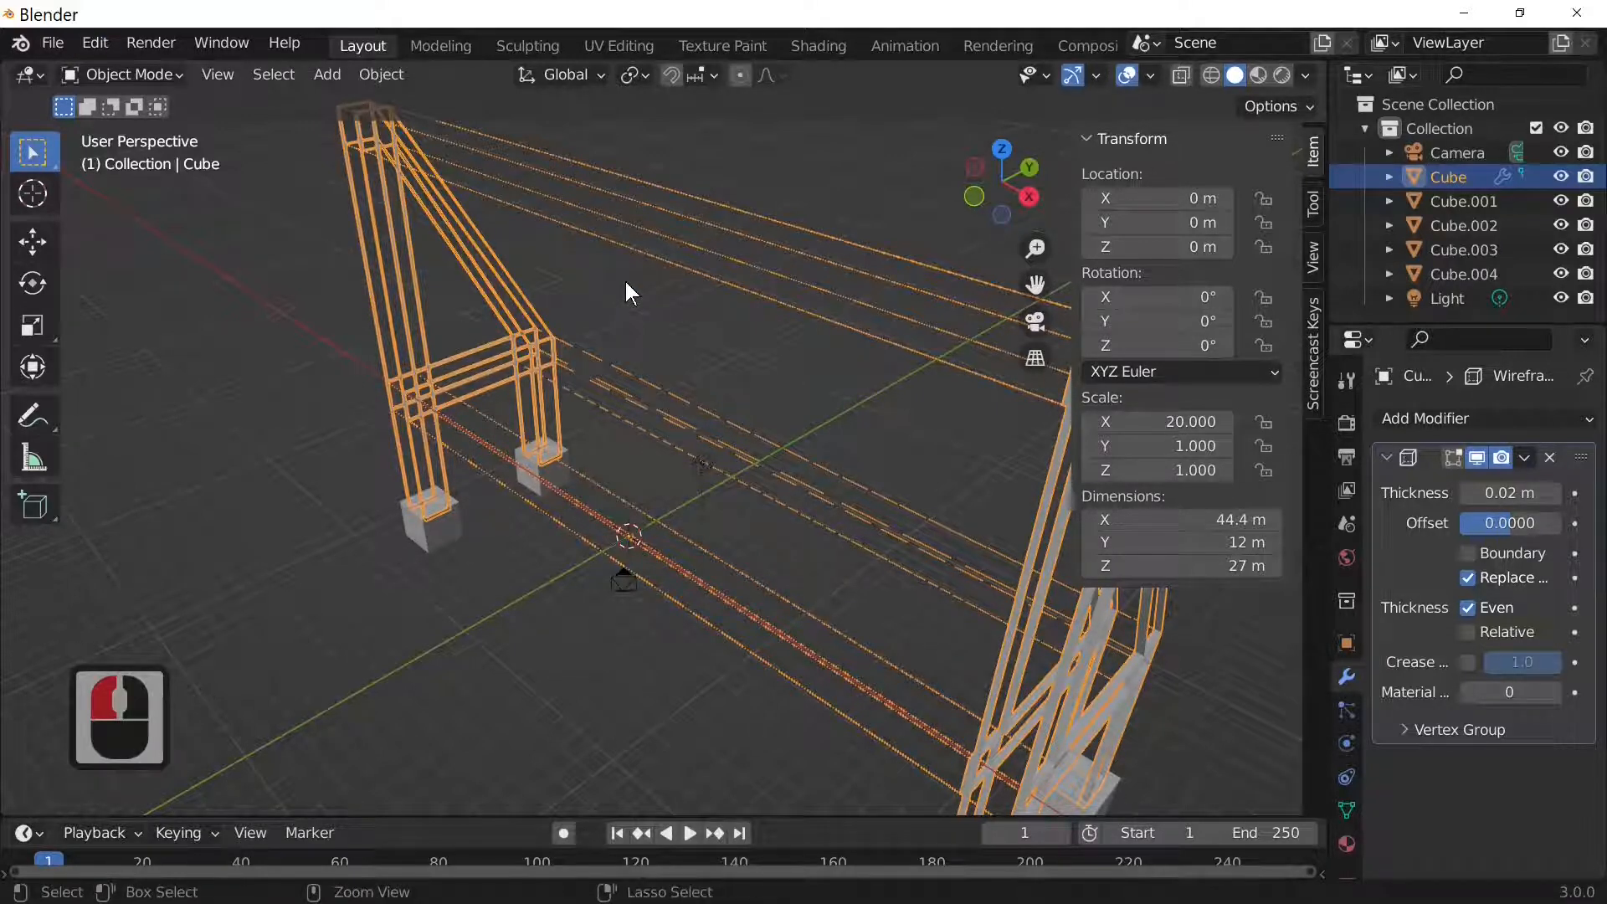
{"action": "key", "text": "ctrl+a"}
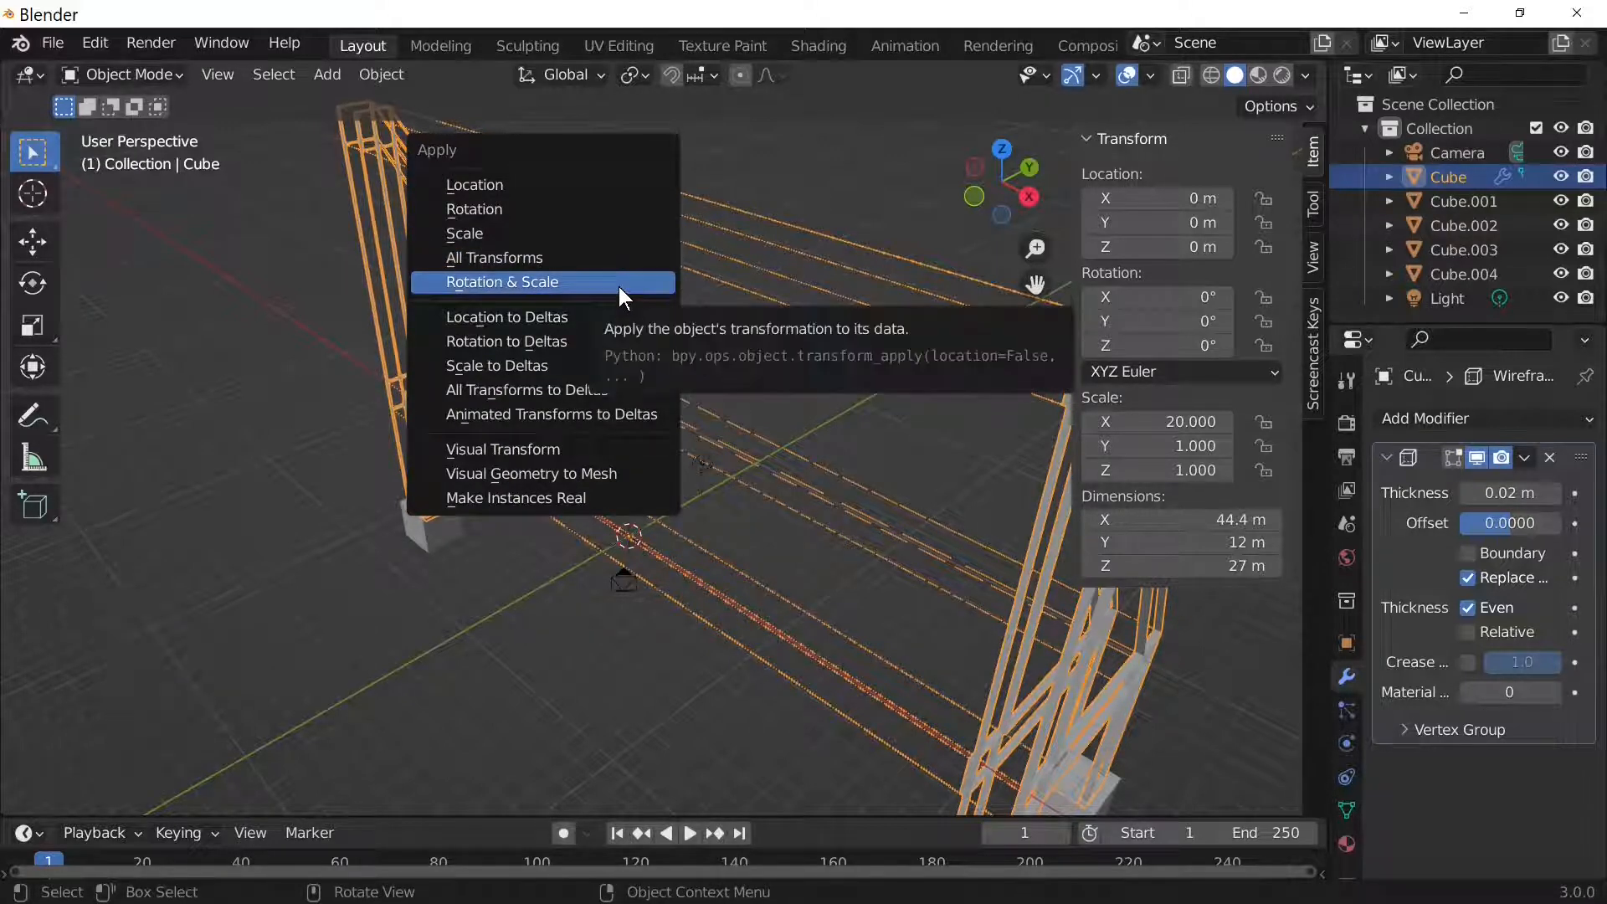
{"action": "left_click", "coordinate": [620, 286]}
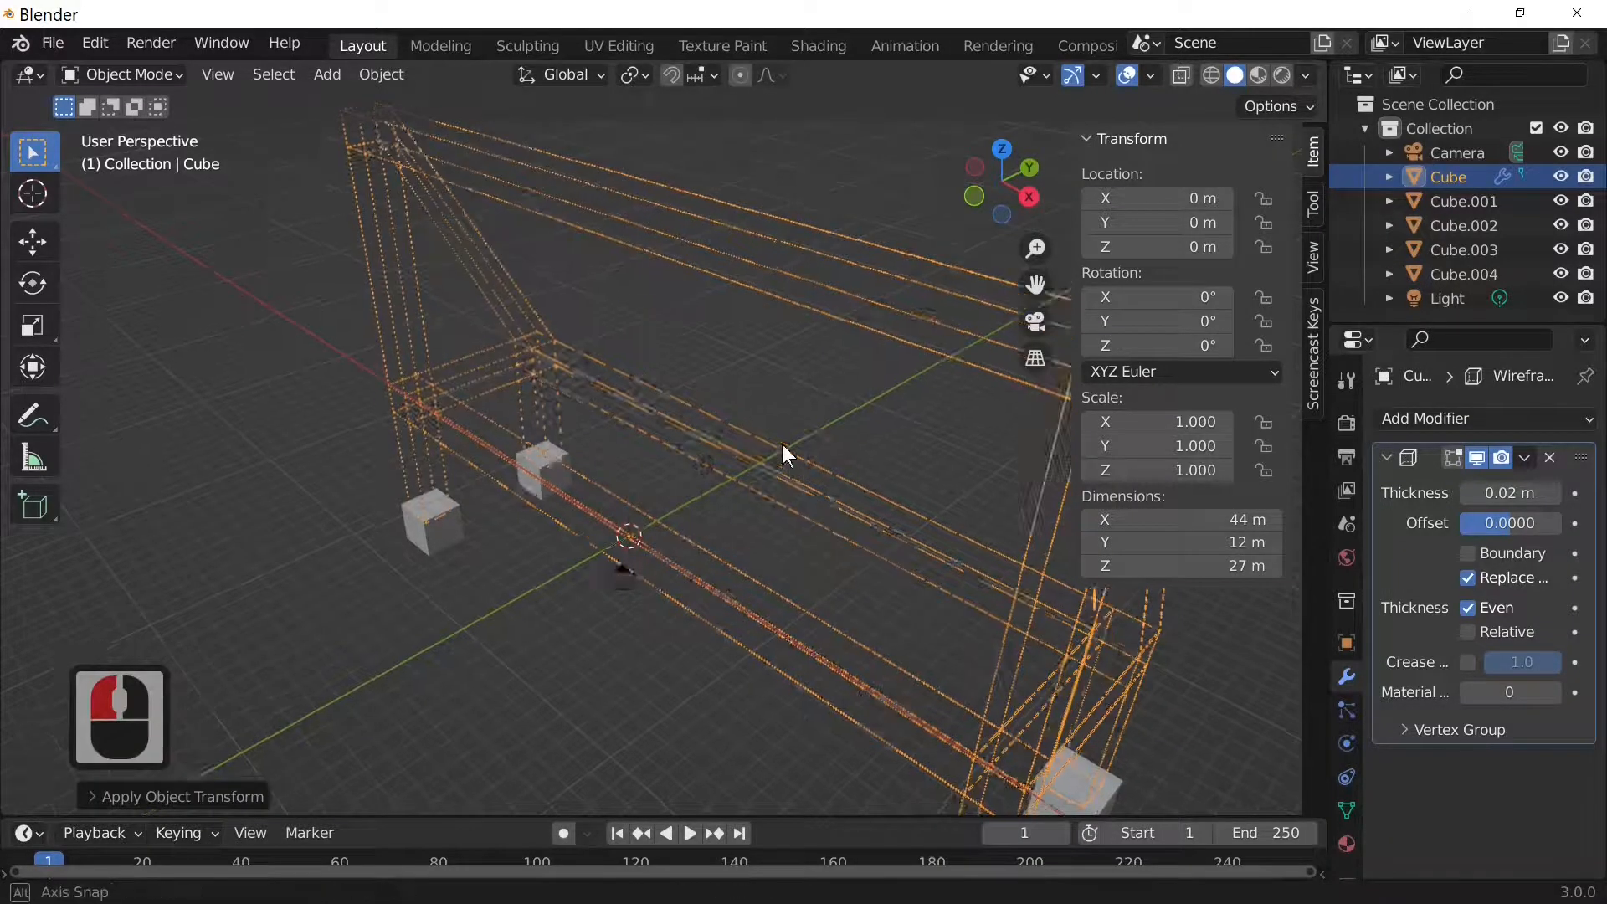
Set the frame's Wireframe modifier thickness to 0.1 m and inspect the struts from several angles.
{"action": "middle_click_drag", "start_coordinate": [782, 445], "coordinate": [574, 355]}
{"action": "scroll", "coordinate": [559, 462], "scroll_direction": "up", "scroll_amount": 2}
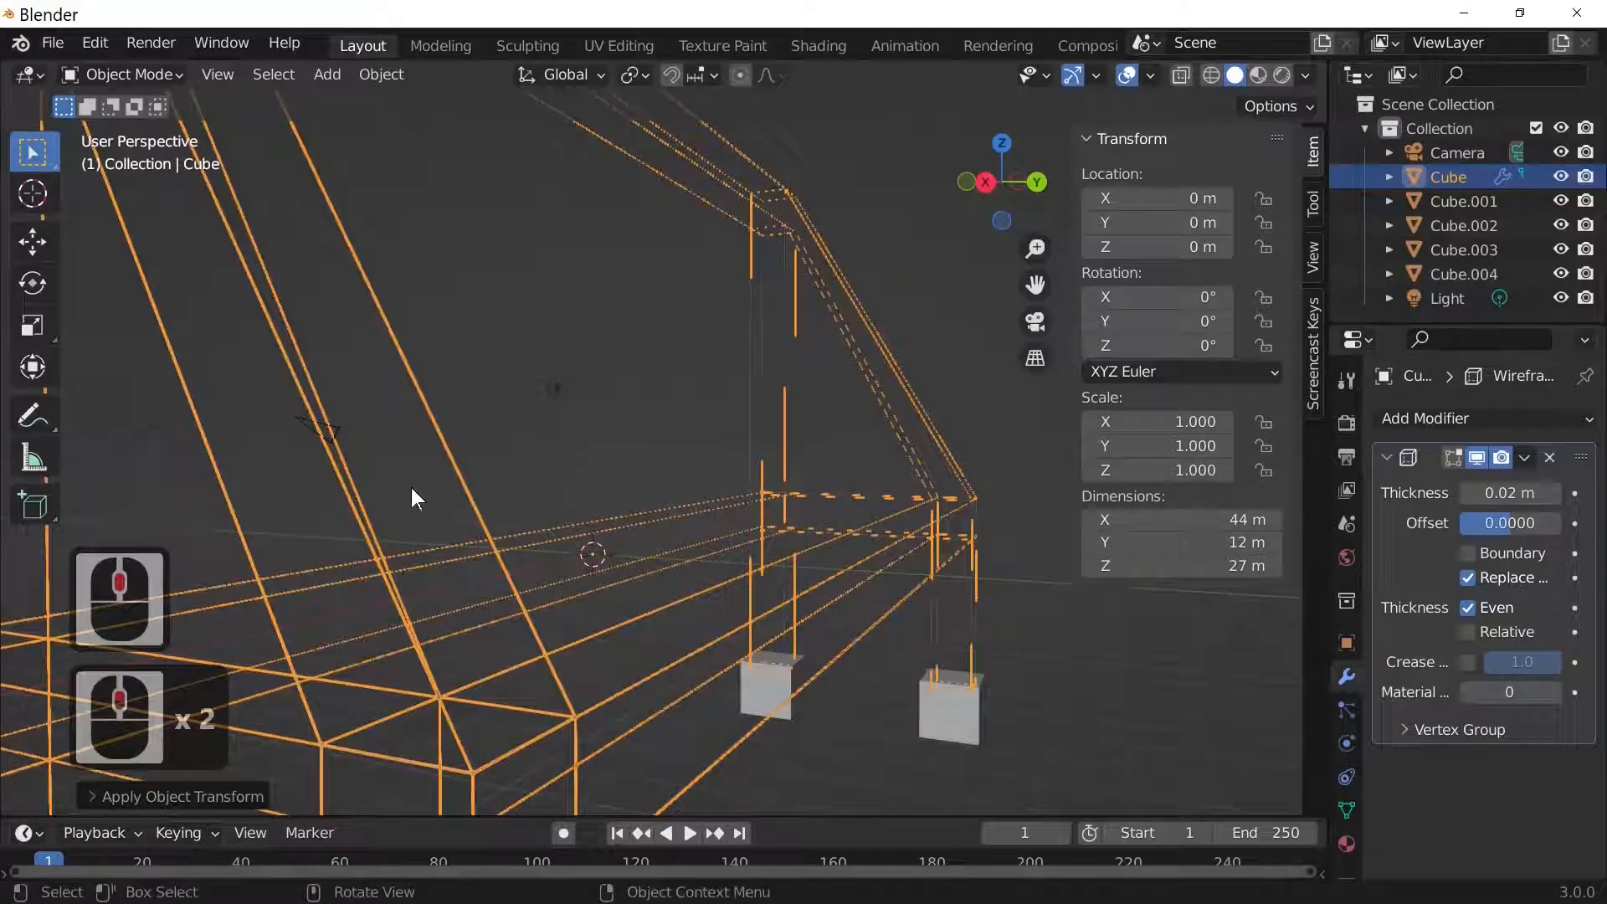
{"action": "left_click", "coordinate": [1507, 493]}
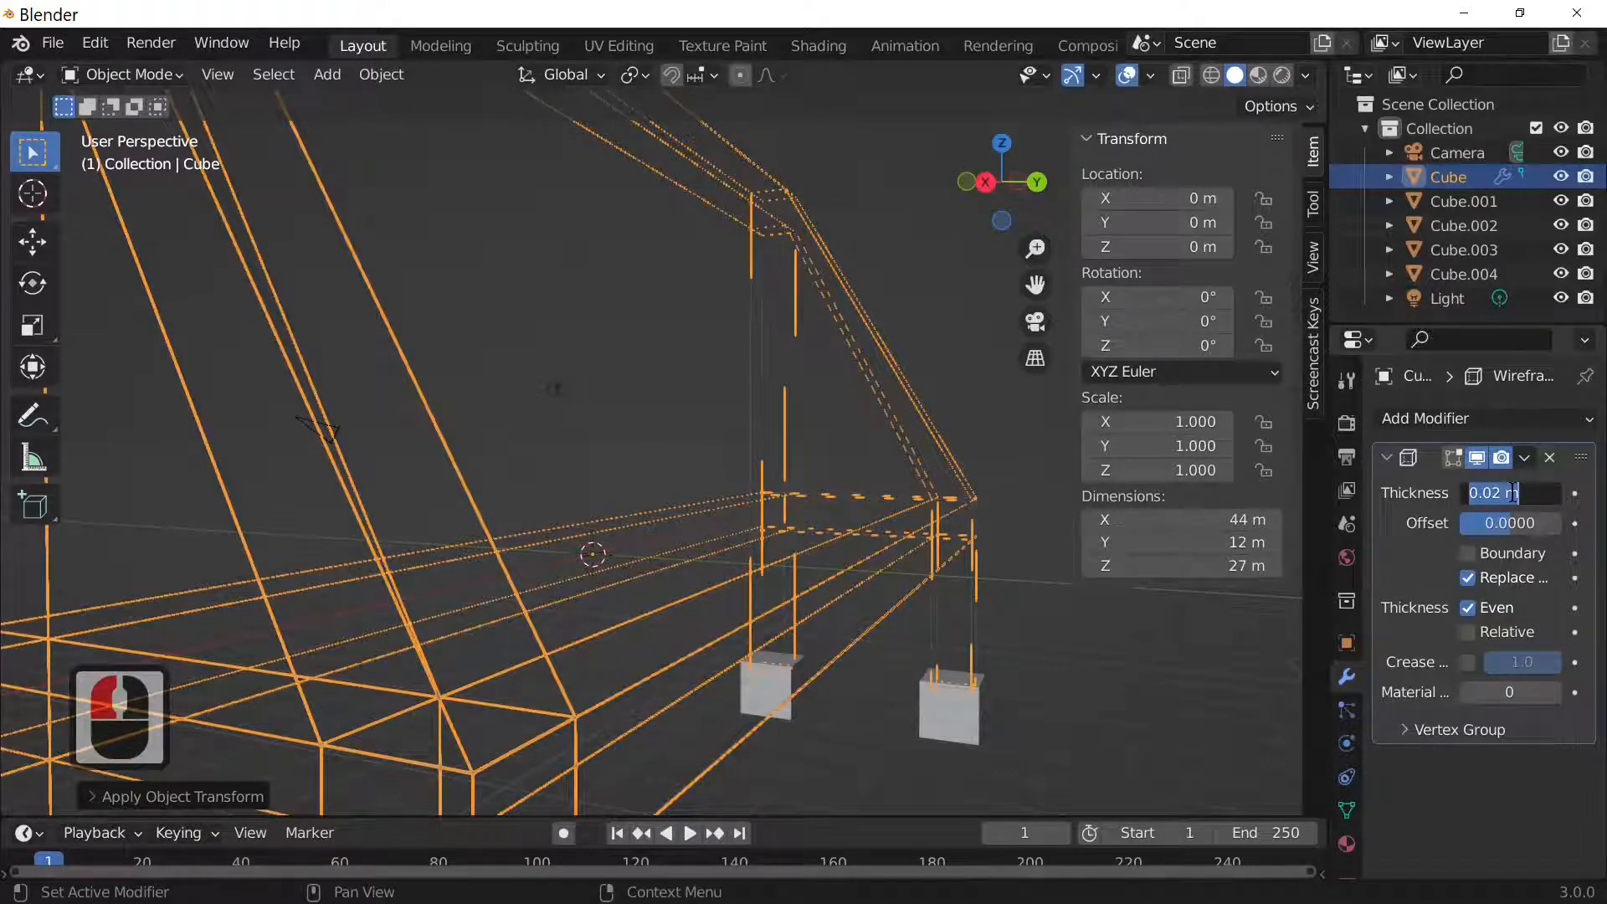
{"action": "type", "text": ".1"}
{"action": "key", "text": "Return"}
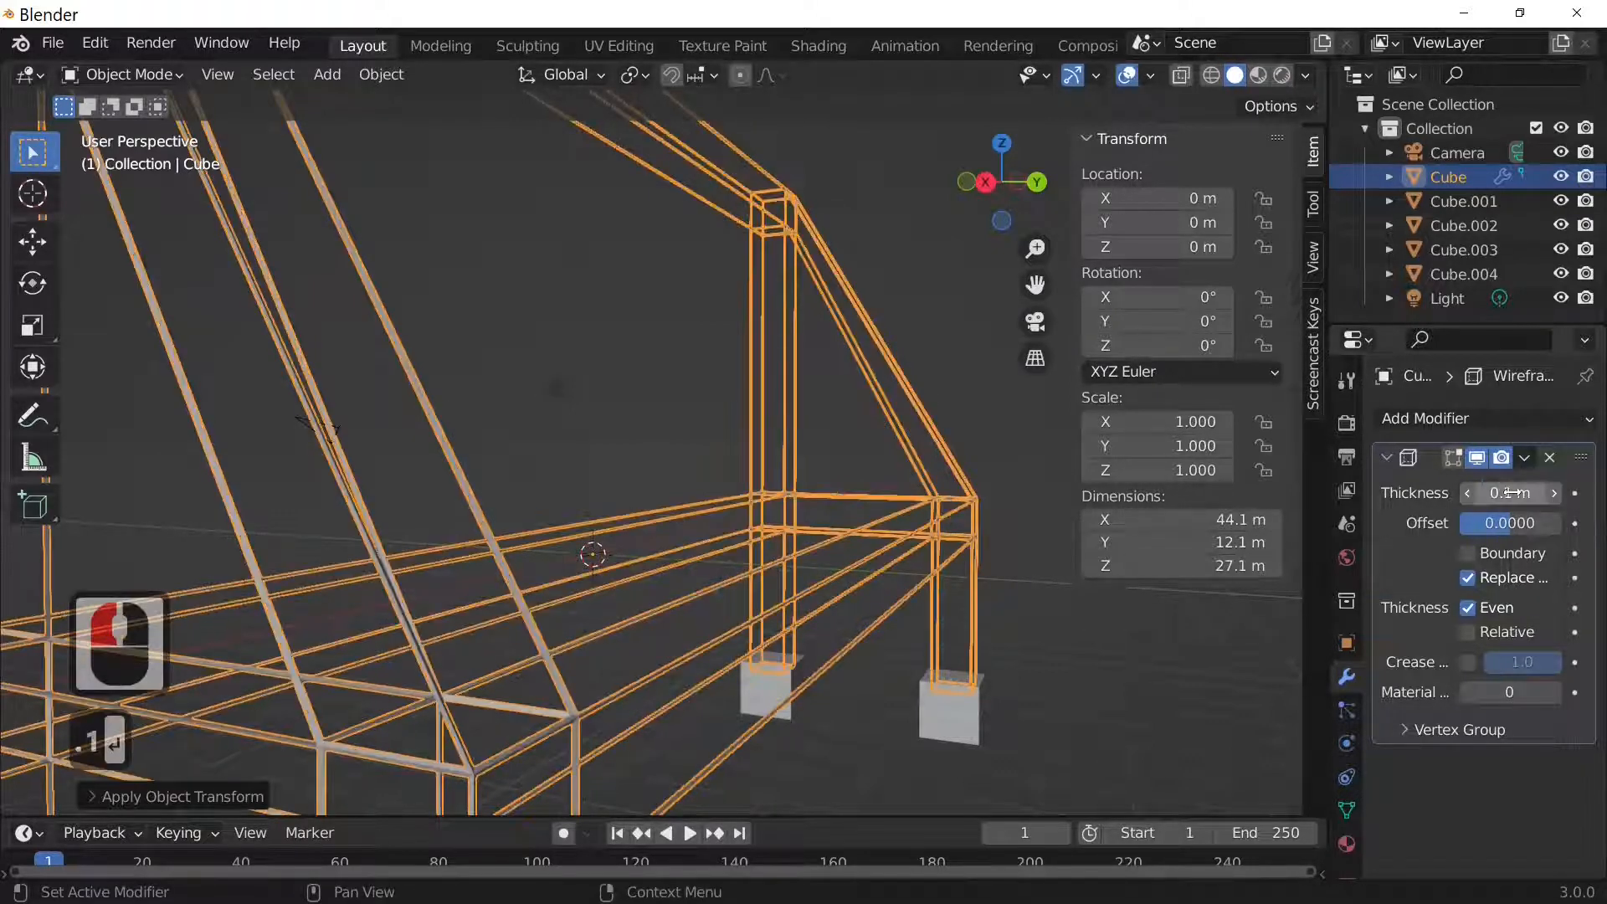
{"action": "middle_click_drag", "start_coordinate": [912, 542], "coordinate": [835, 576]}
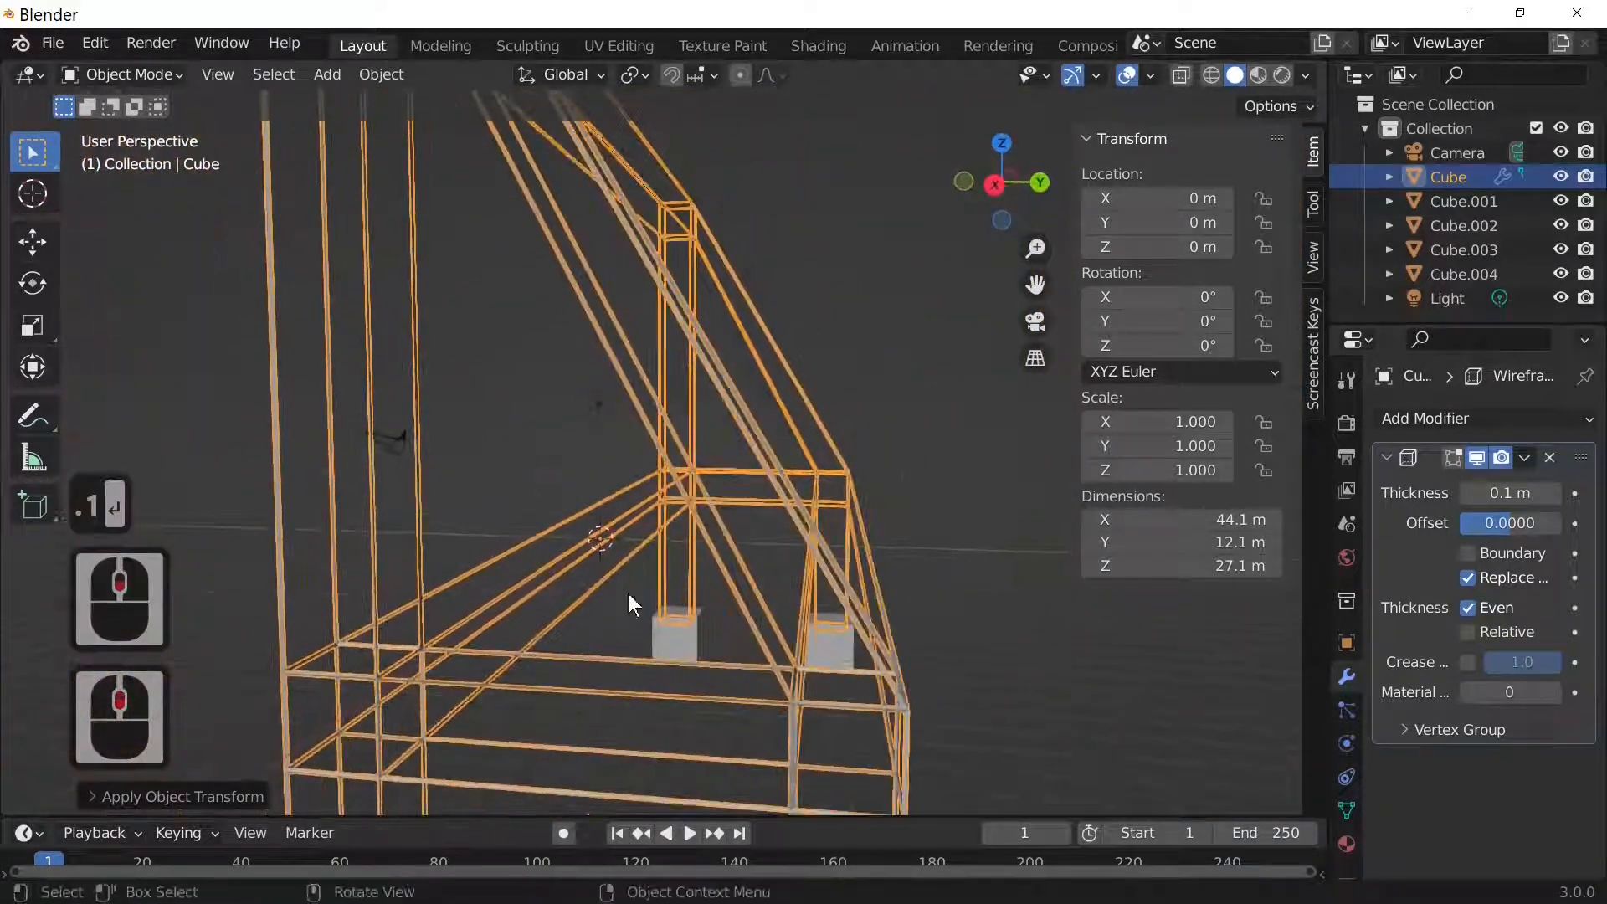
{"action": "middle_click_drag", "start_coordinate": [628, 595], "coordinate": [677, 605]}
{"action": "middle_click_drag", "start_coordinate": [837, 666], "coordinate": [713, 650]}
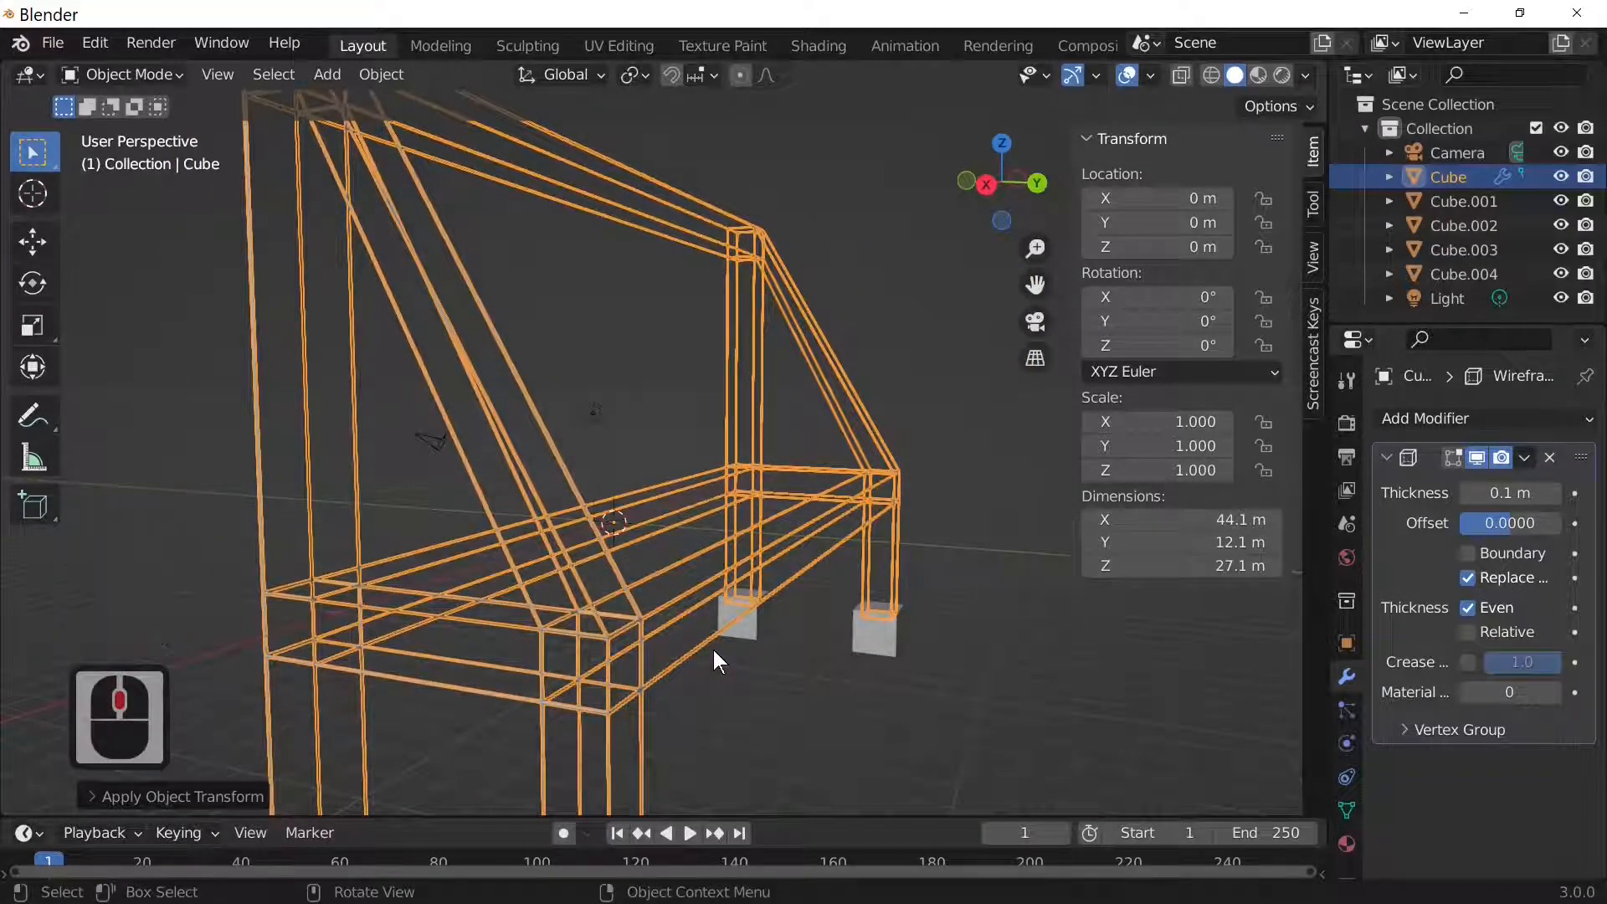
Edit the frame's mesh and add two evenly spaced loop cuts across the sloping beam at its +X end.
{"action": "key", "text": "Tab"}
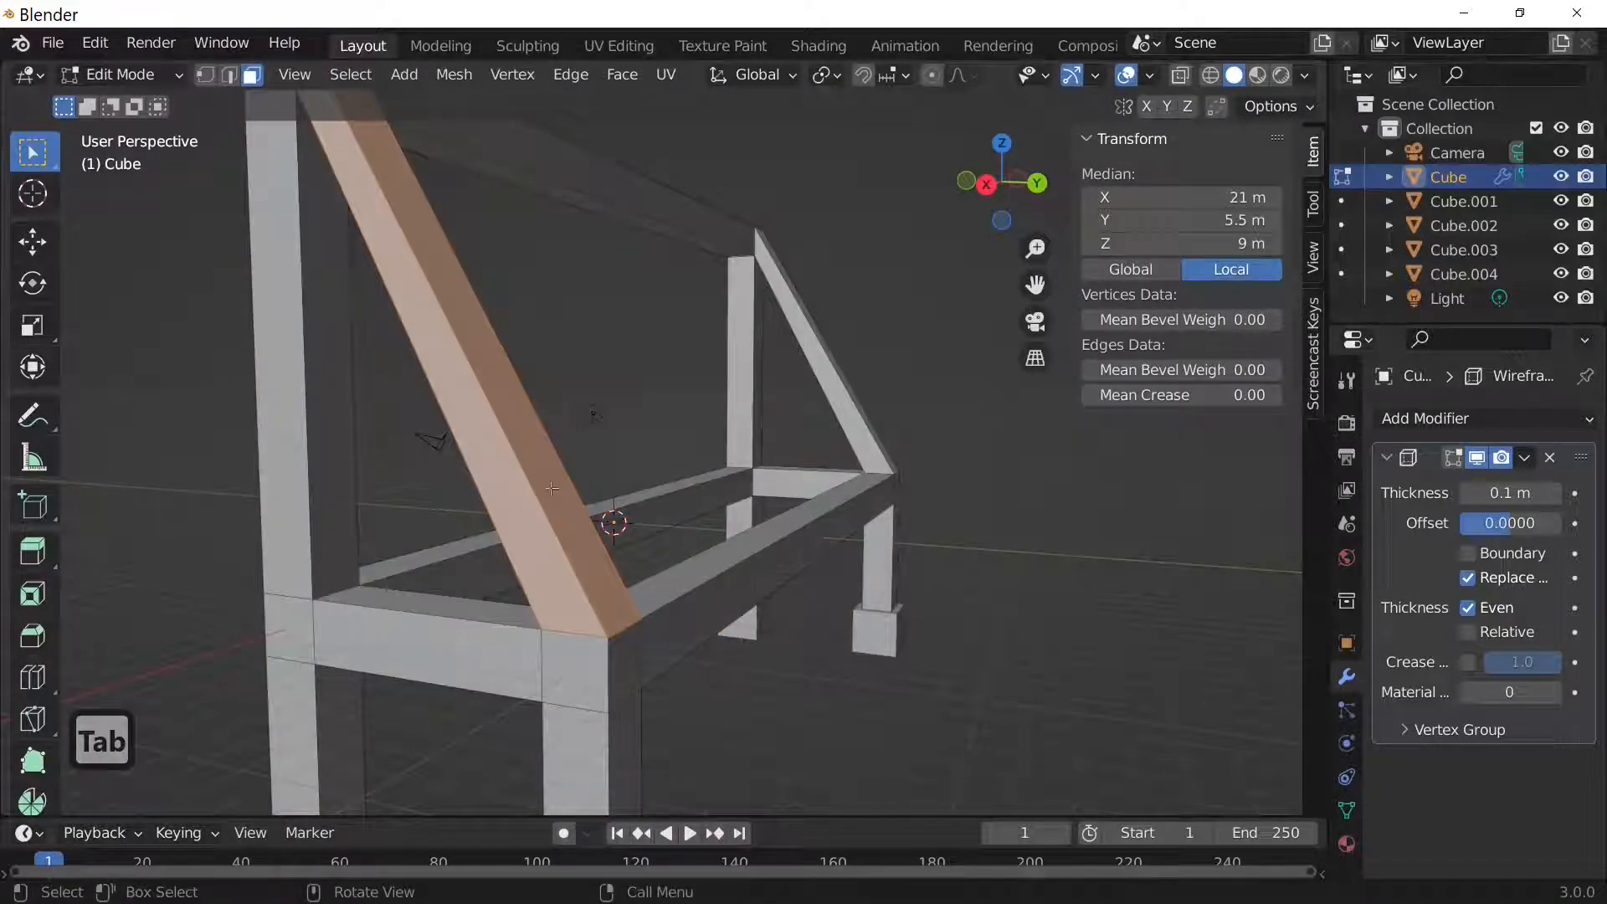
{"action": "middle_click_drag", "start_coordinate": [552, 489], "coordinate": [469, 502]}
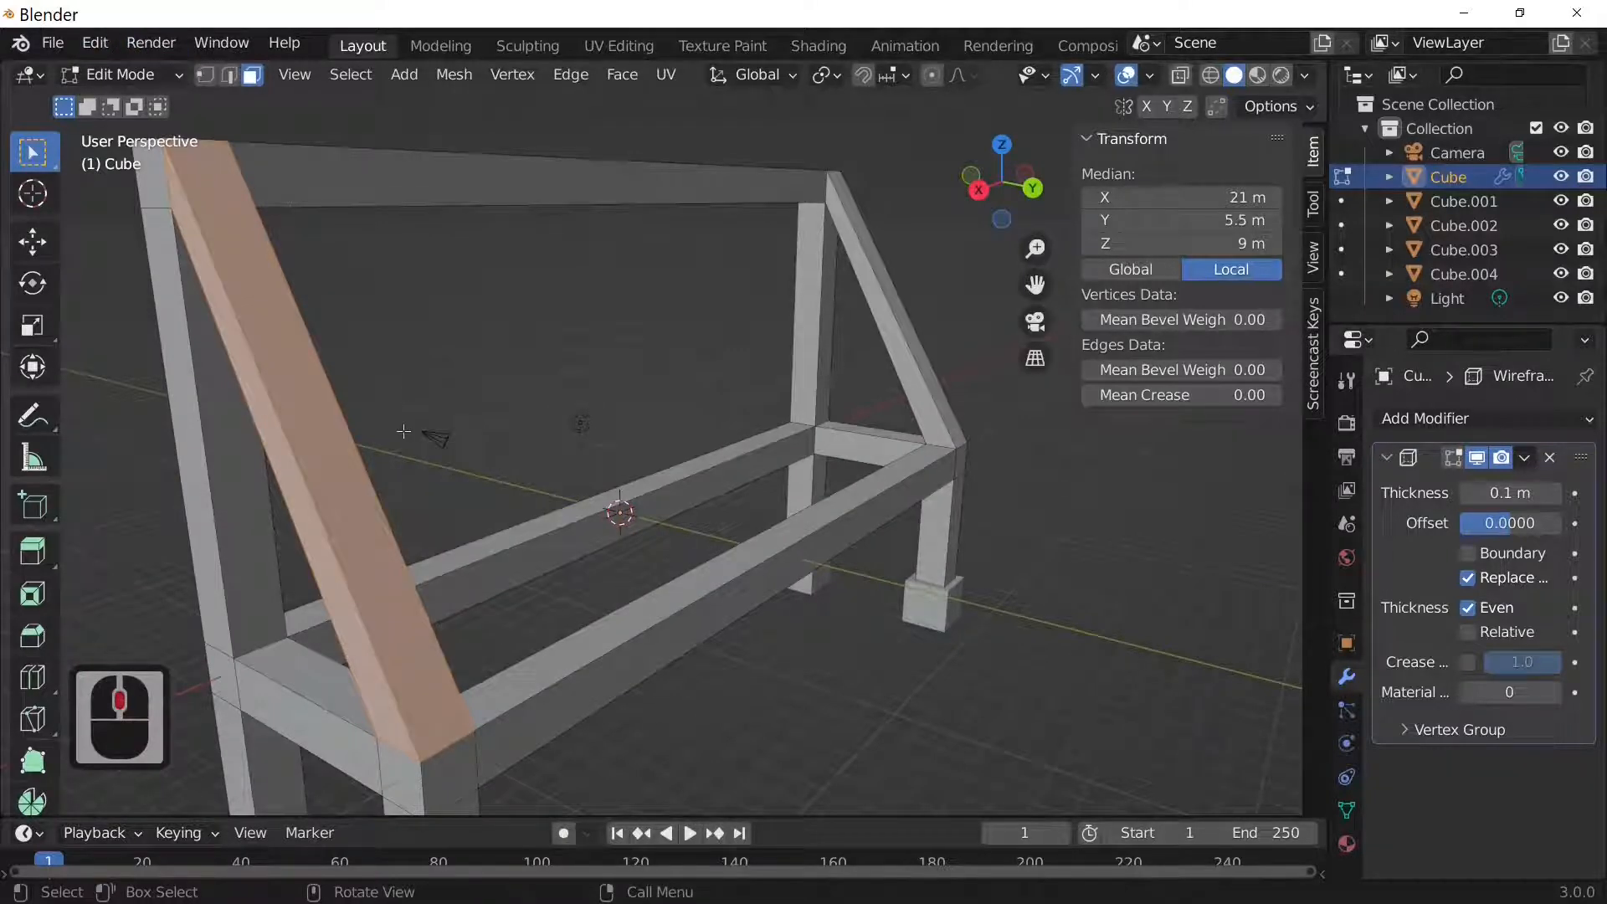
{"action": "middle_click_drag", "start_coordinate": [404, 431], "coordinate": [493, 451]}
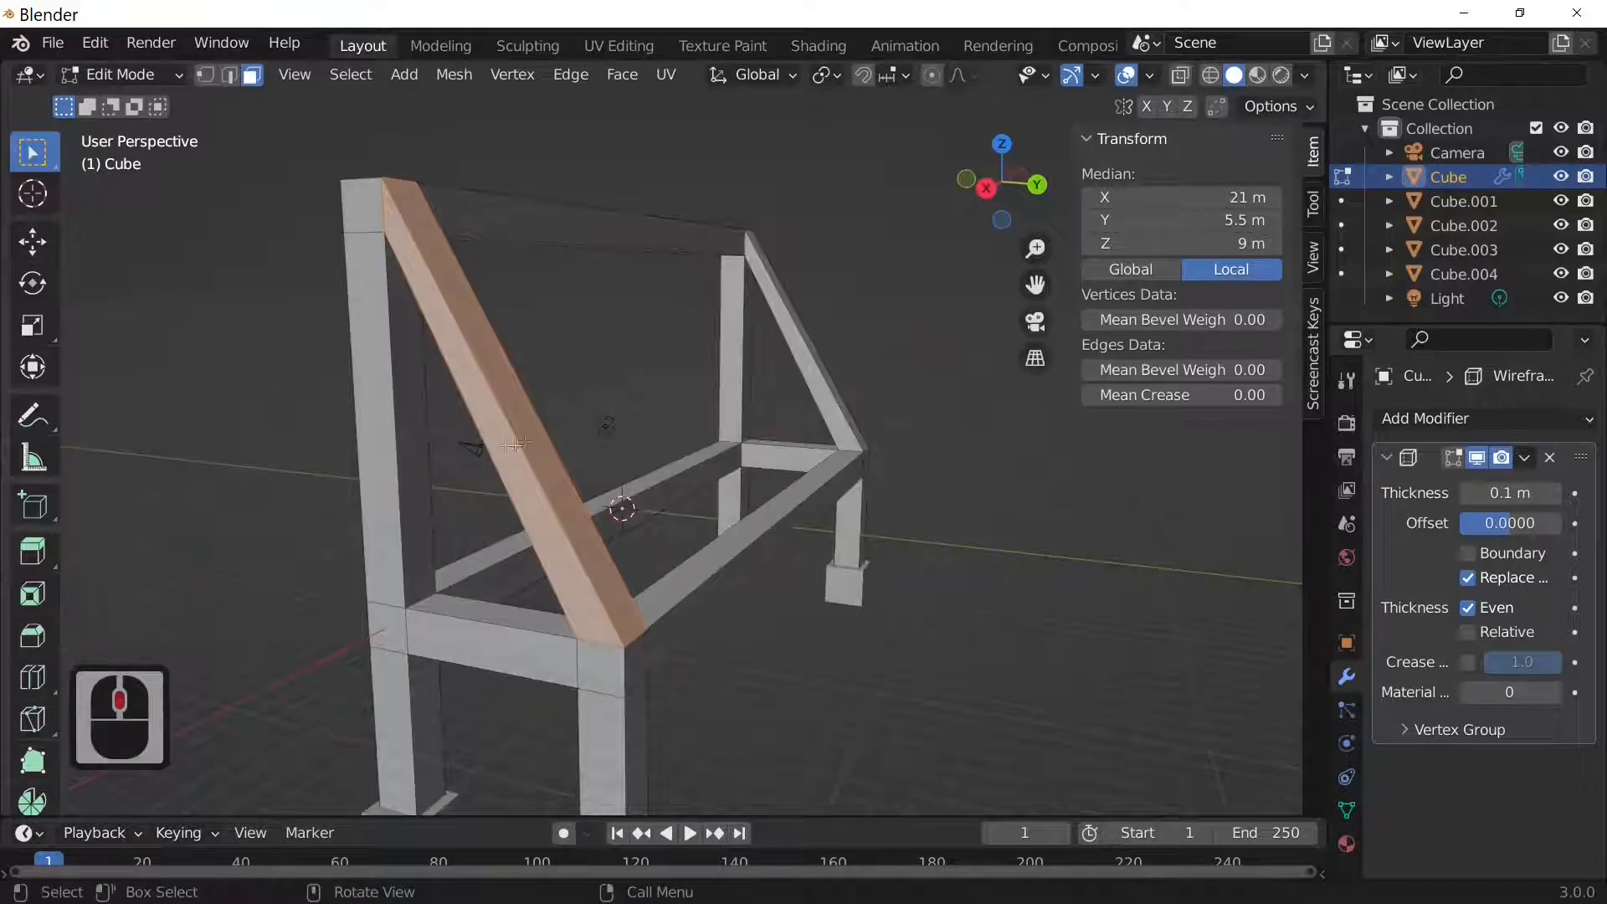
{"action": "left_click", "coordinate": [525, 441]}
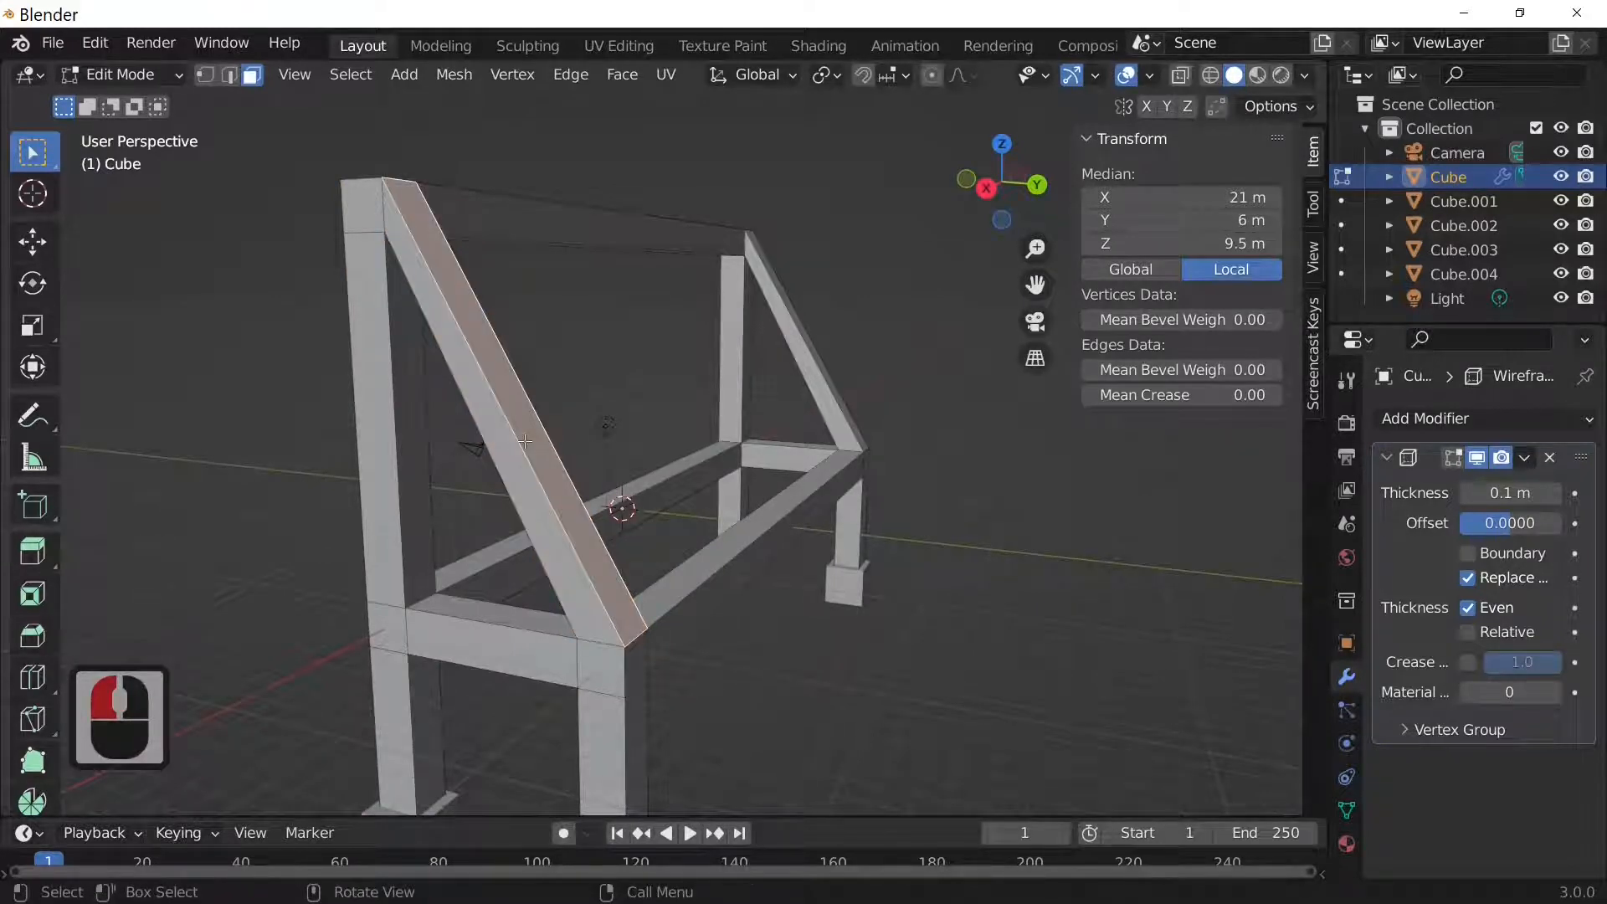
{"action": "key", "text": "Tab"}
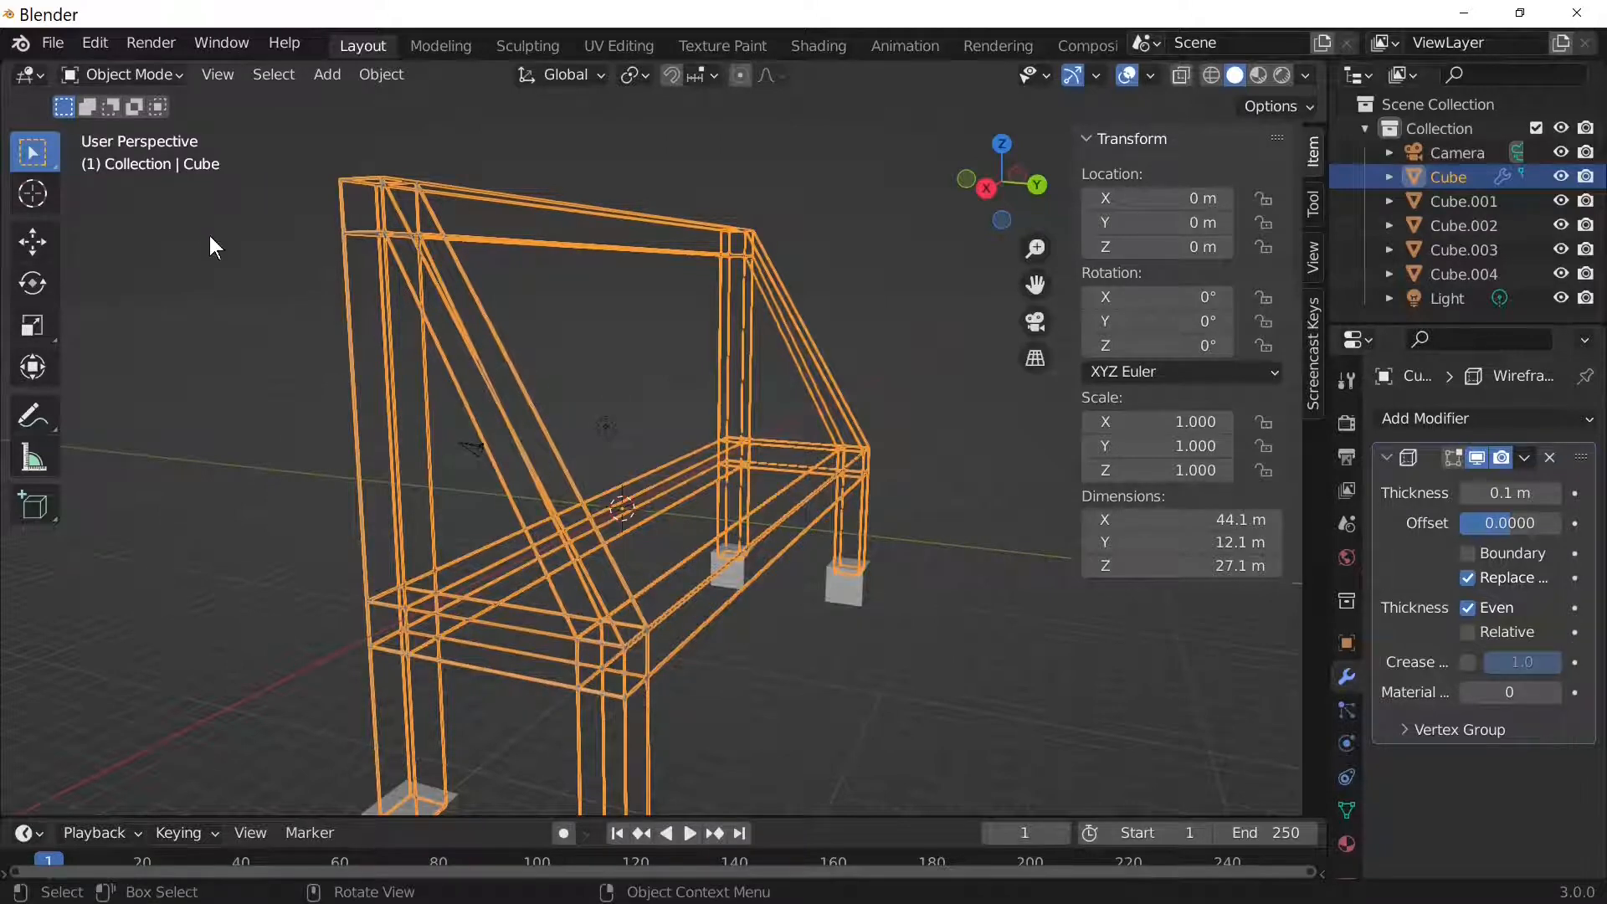
{"action": "key", "text": "Tab"}
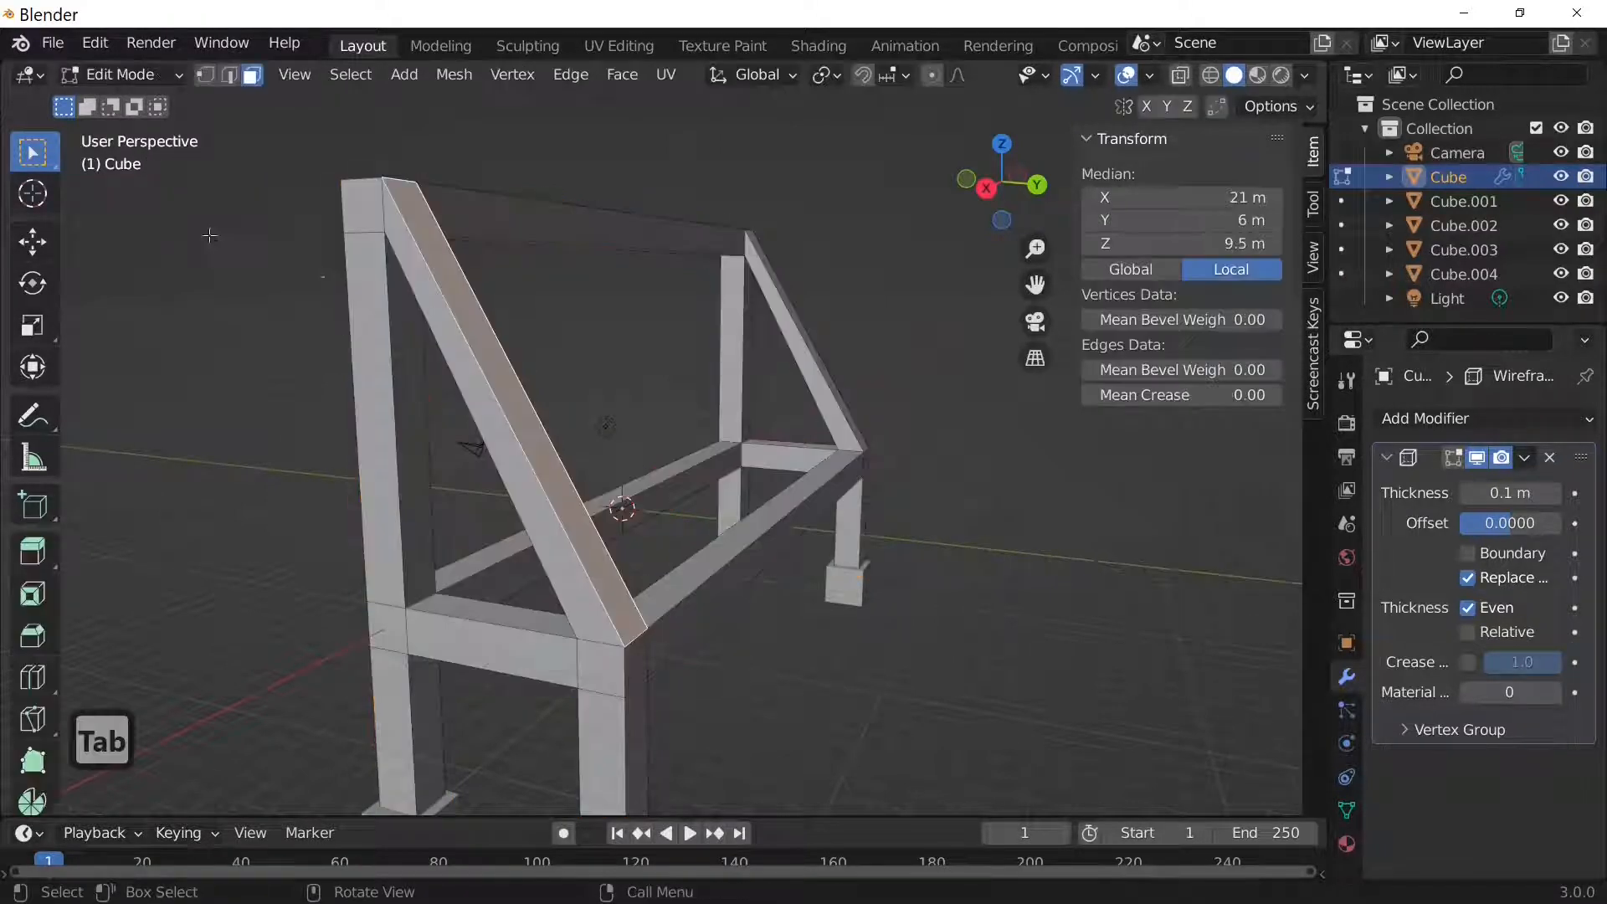
{"action": "left_click", "coordinate": [500, 403]}
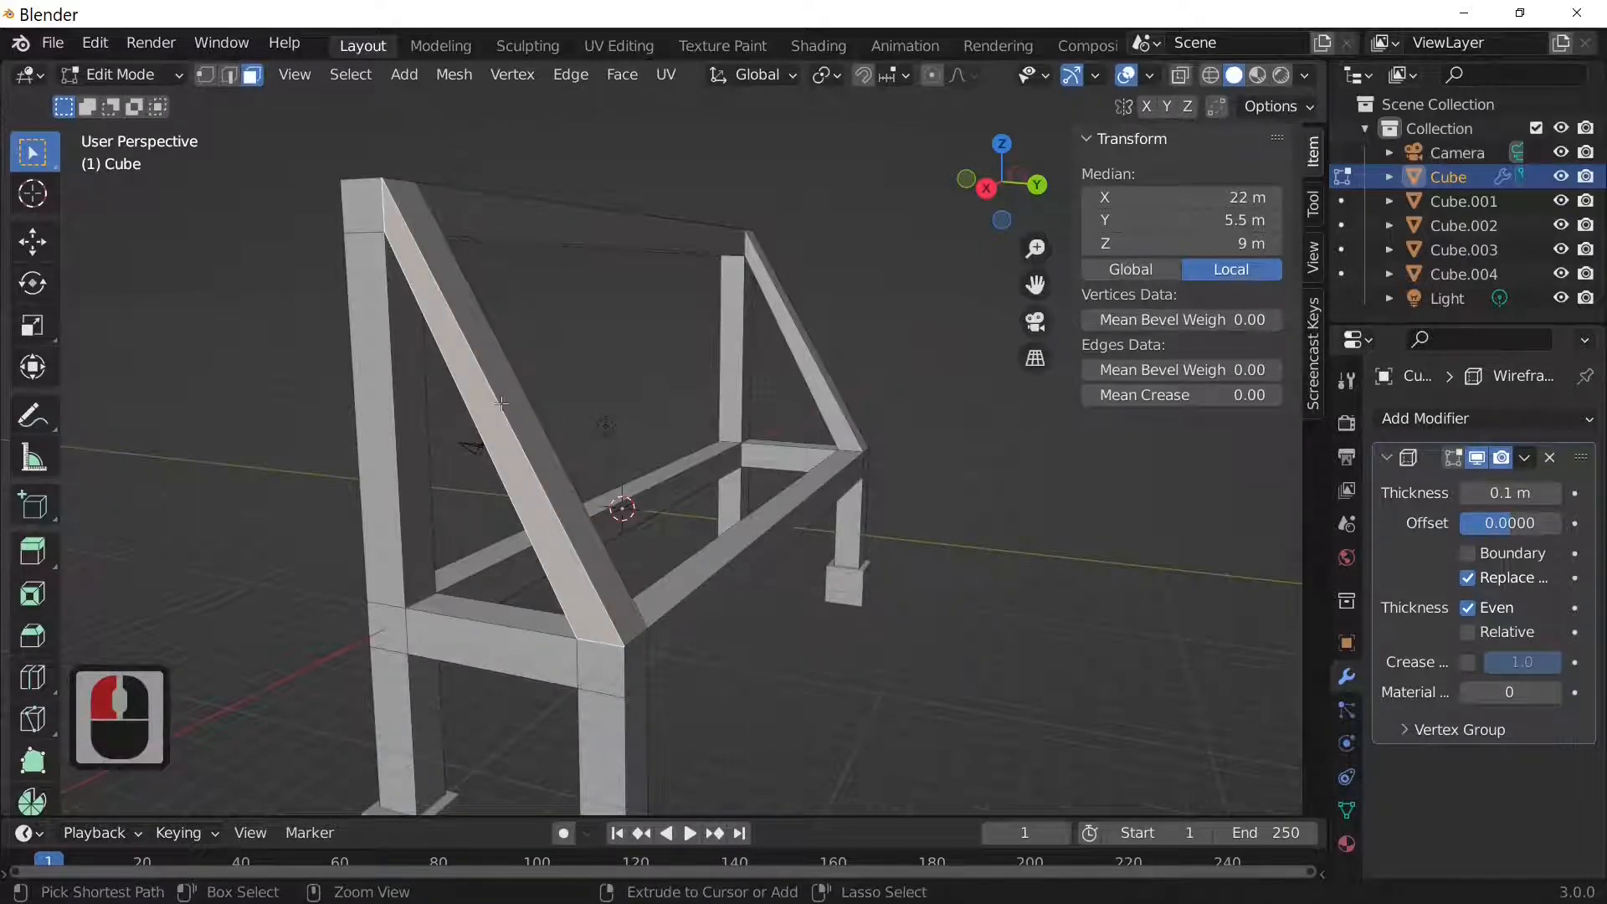
{"action": "key", "text": "ctrl+r"}
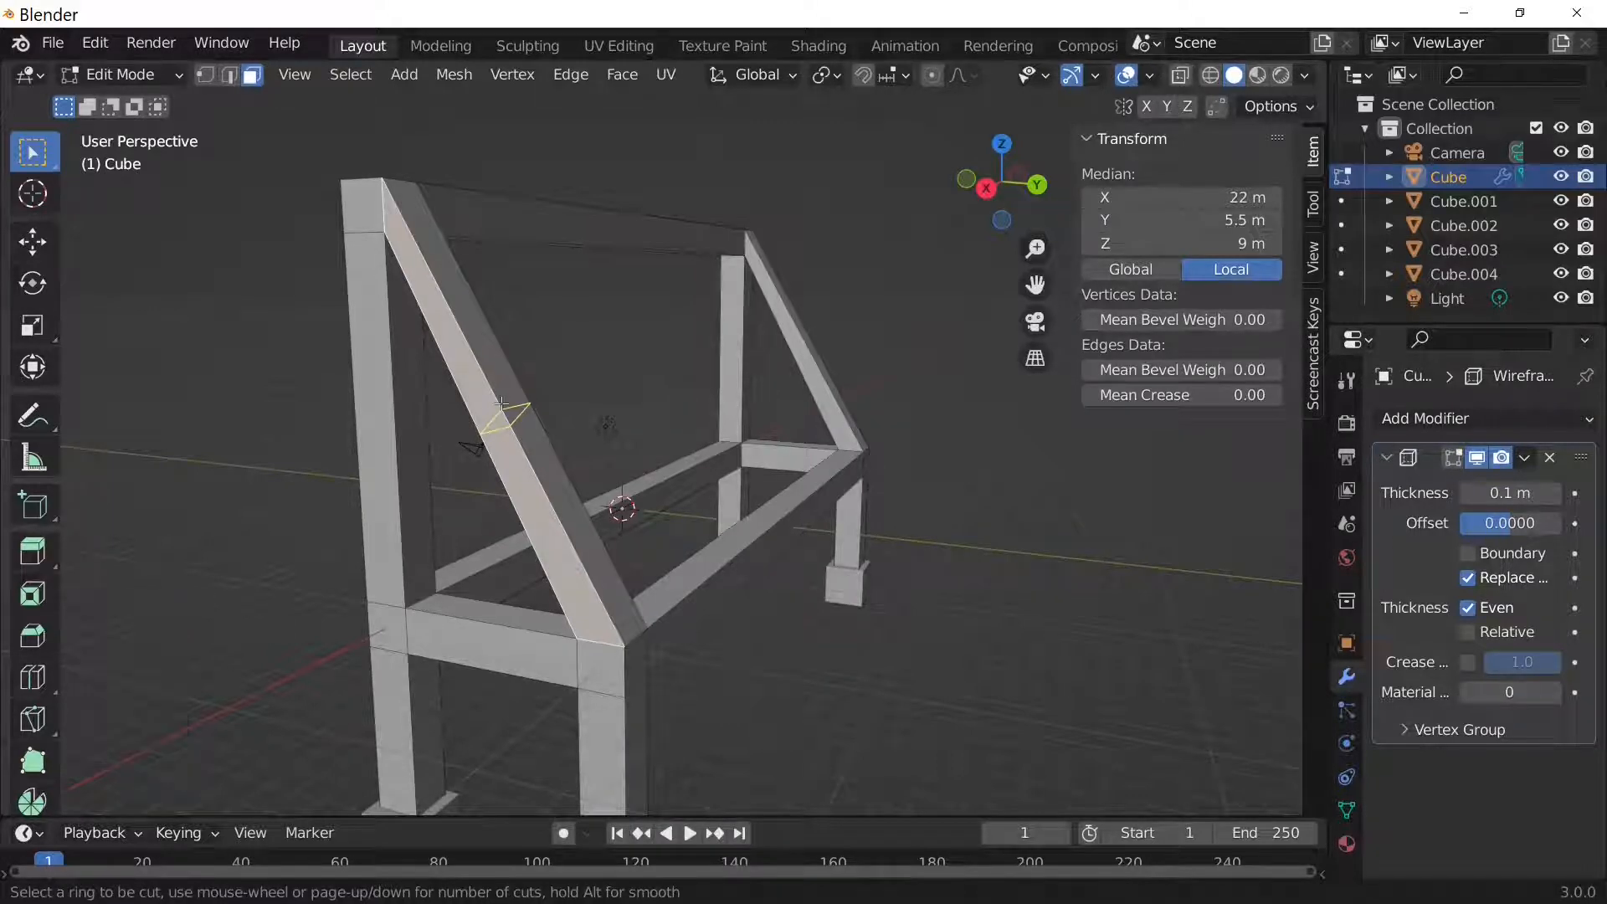
{"action": "key", "text": "2"}
{"action": "left_click", "coordinate": [501, 405]}
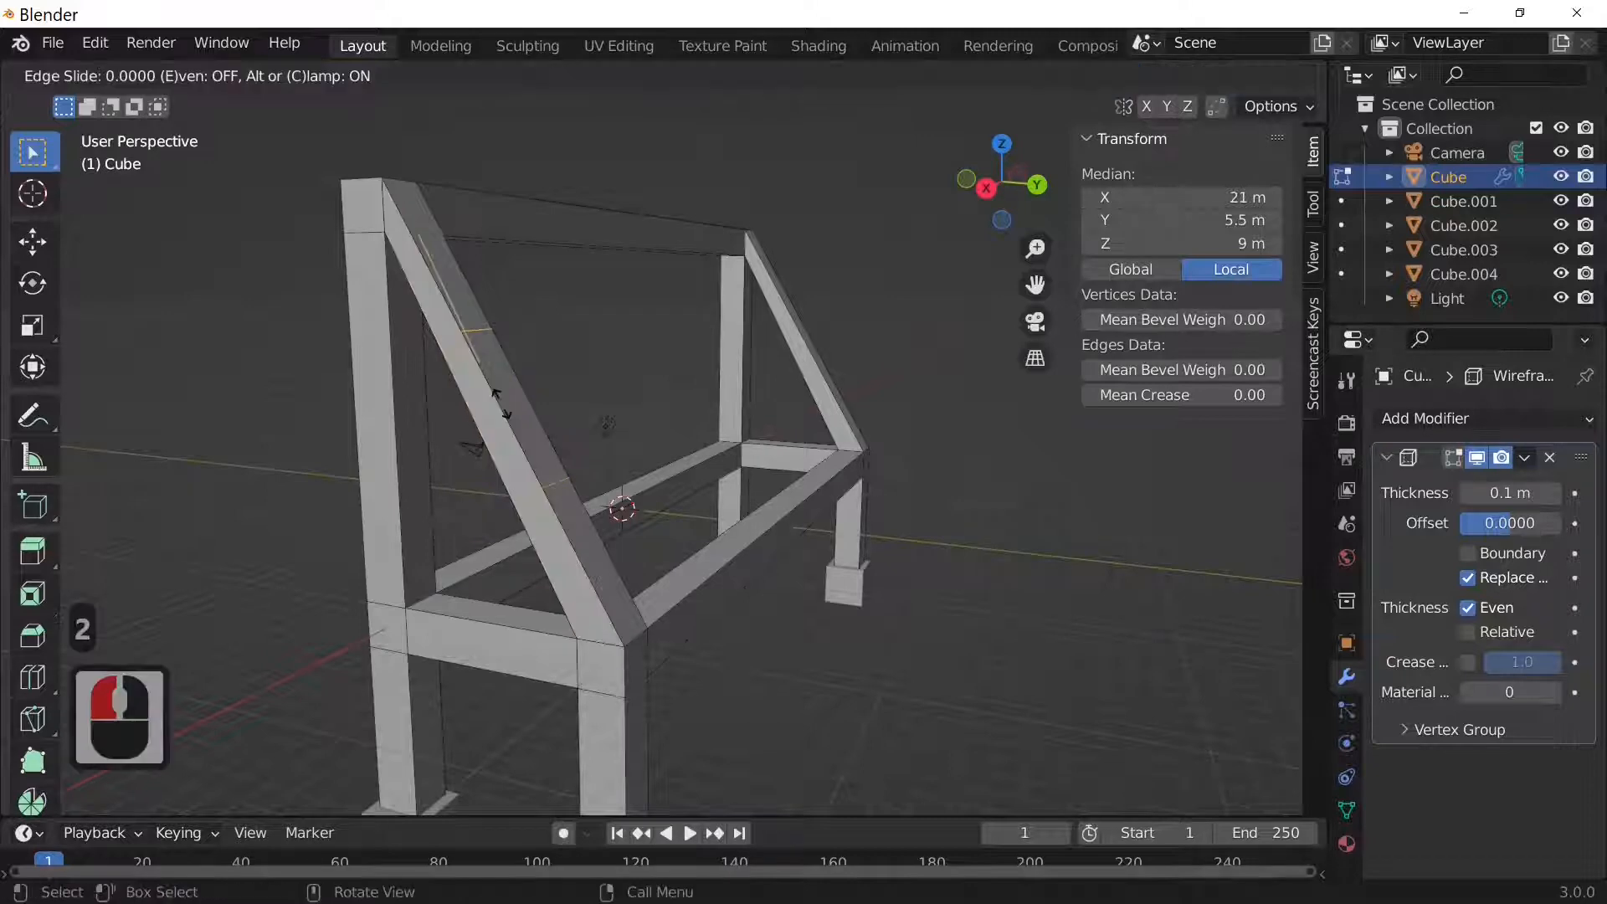
{"action": "left_click", "coordinate": [500, 404]}
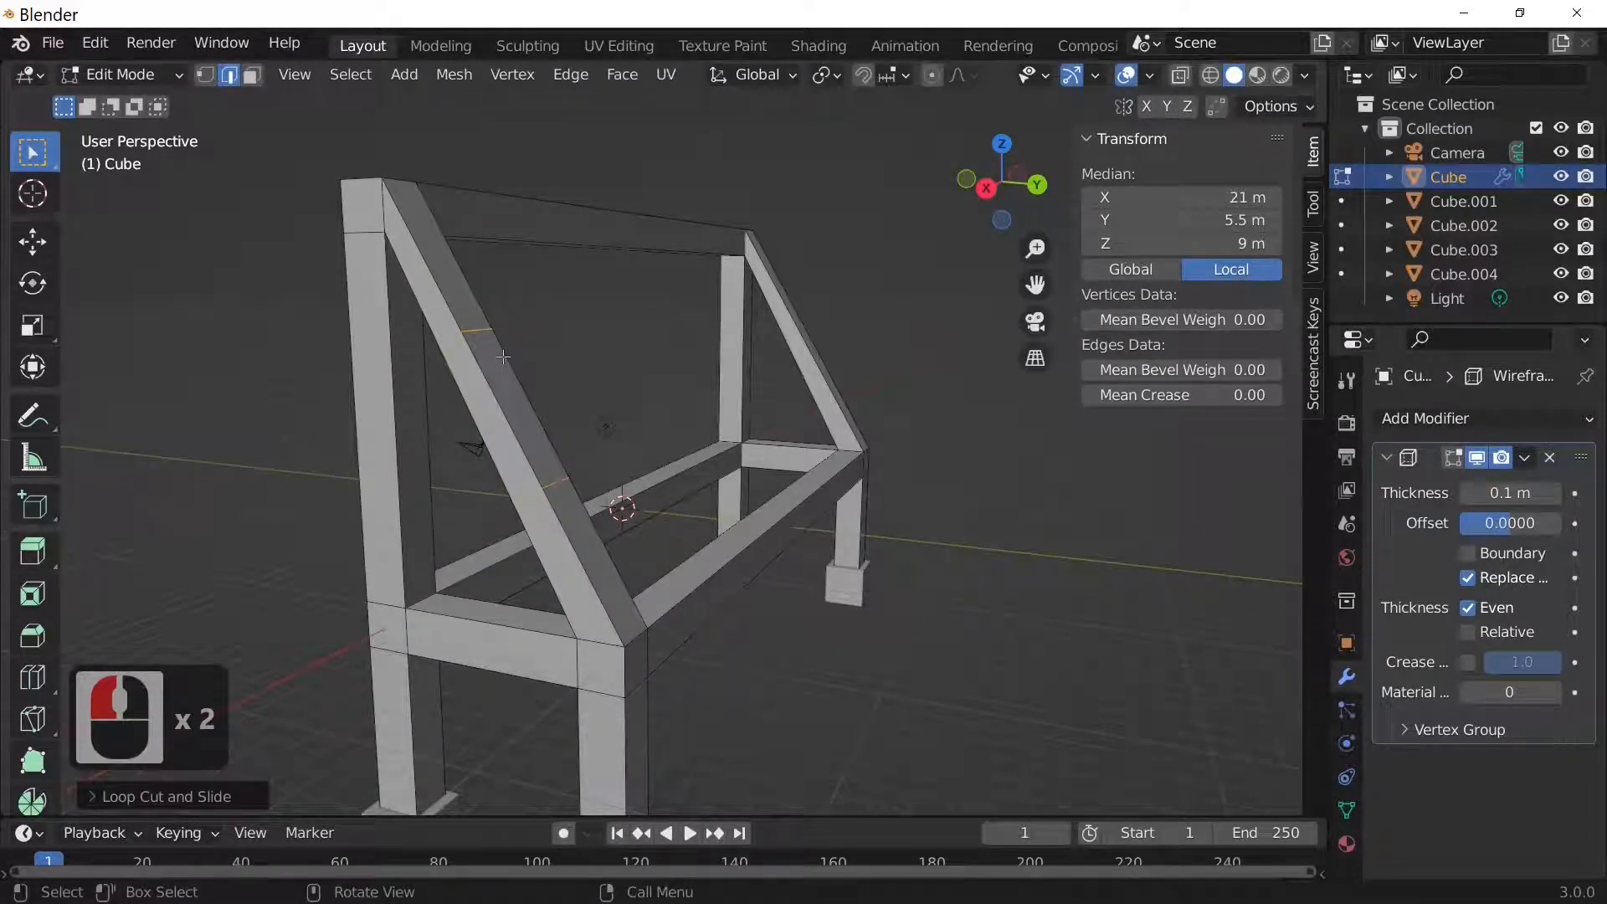
Try to add two loop cuts, slid along the sloping beam at the frame's −X end, and undo them.
{"action": "left_click", "coordinate": [820, 331]}
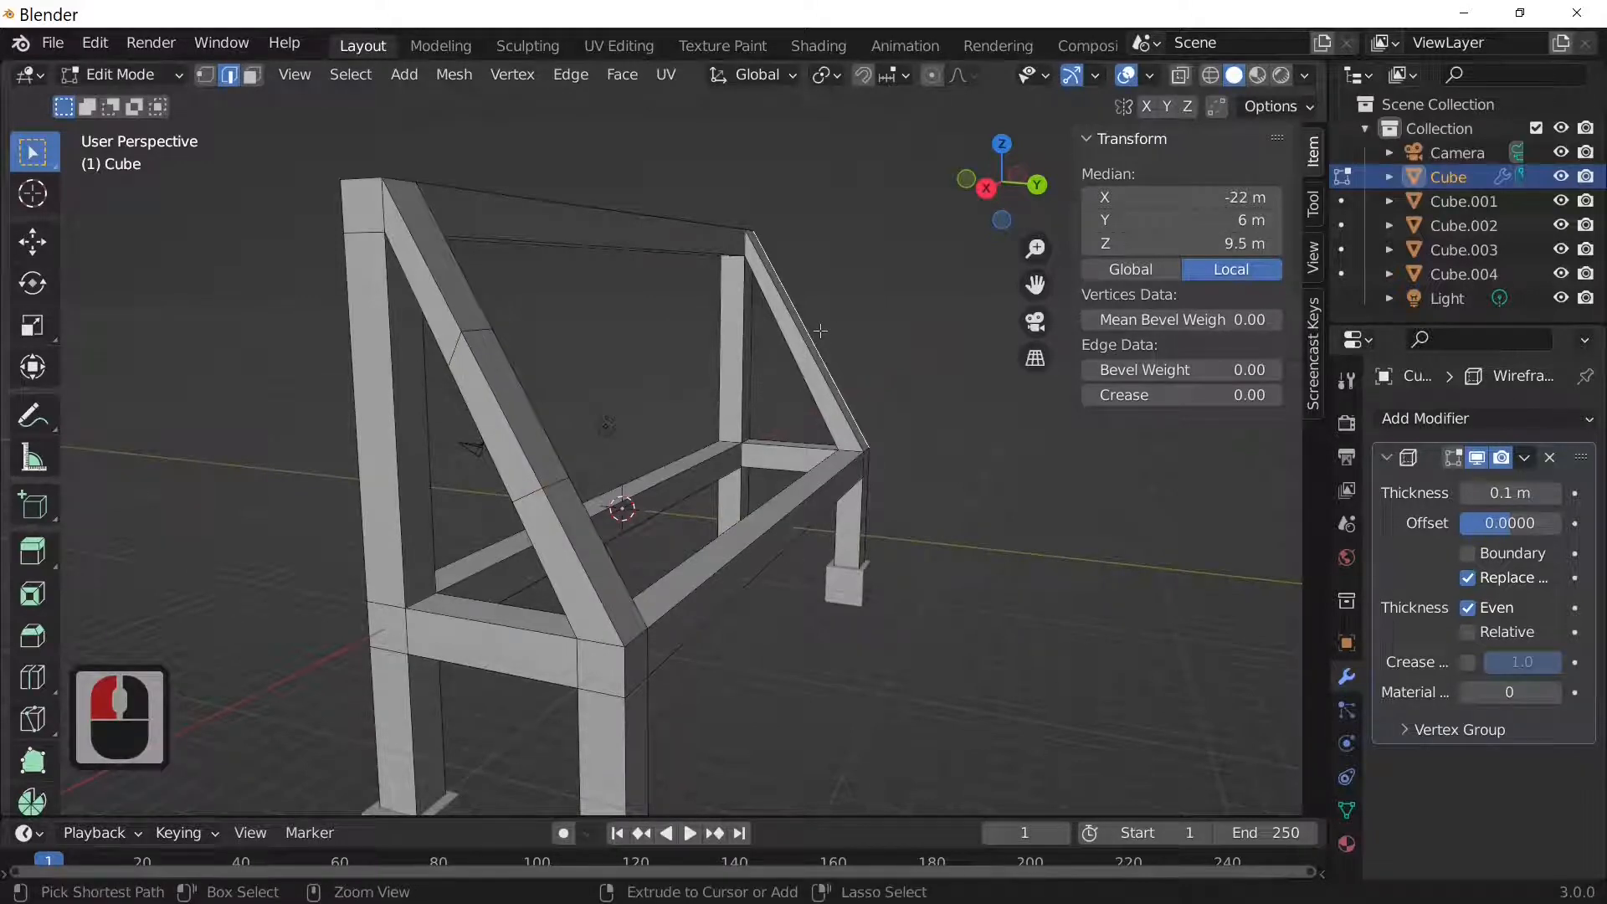
{"action": "key", "text": "ctrl+r"}
{"action": "scroll", "coordinate": [820, 331], "scroll_direction": "up", "scroll_amount": 1}
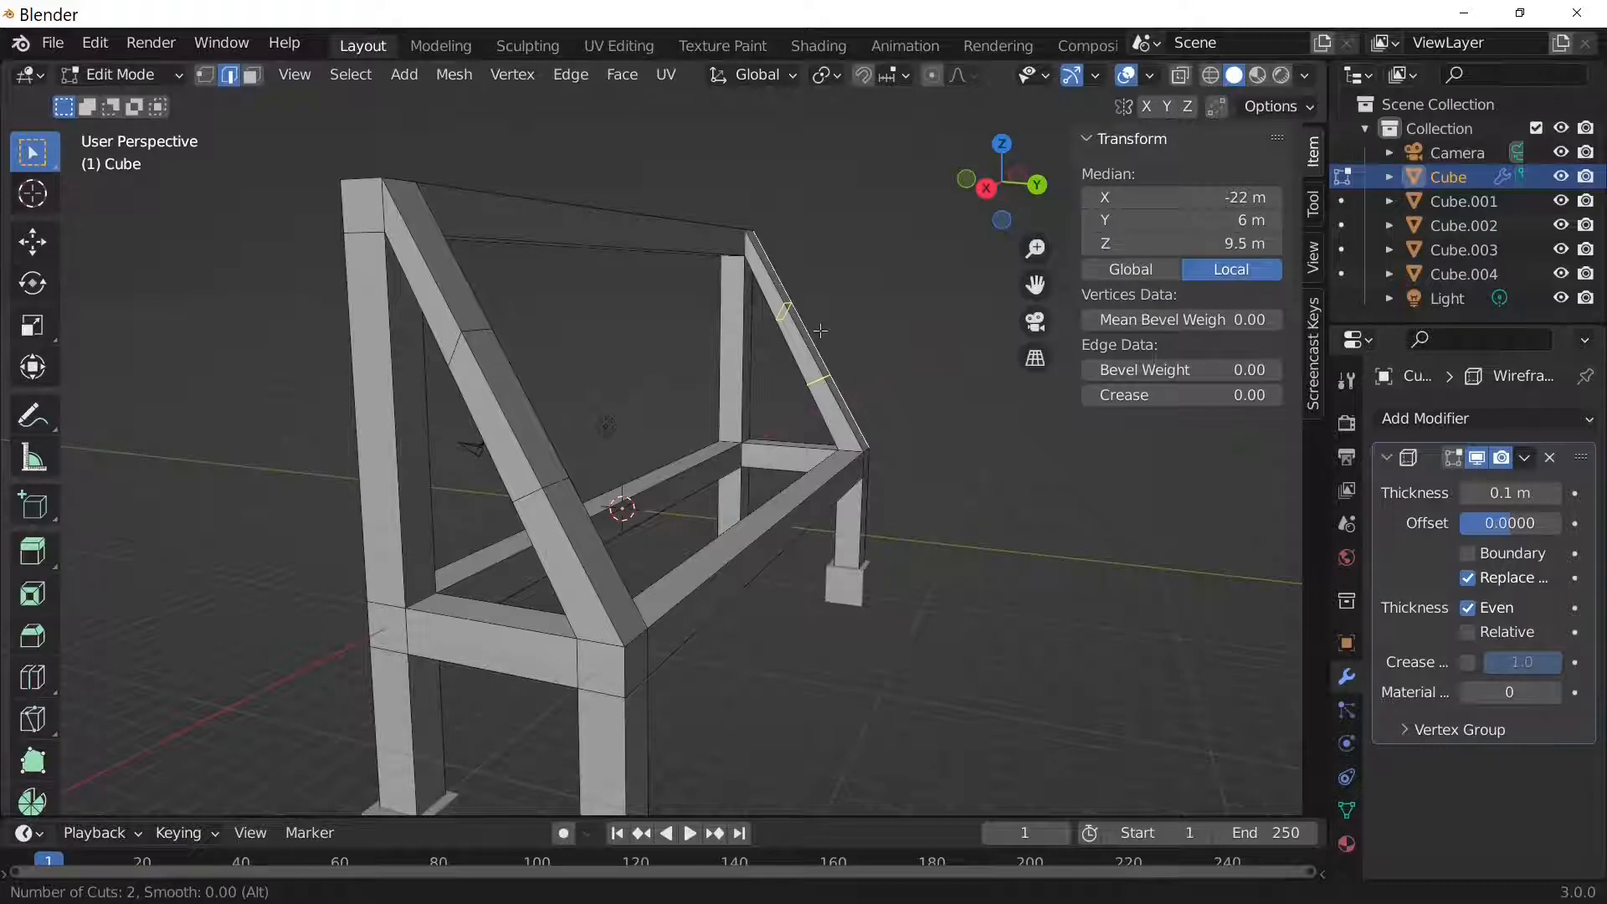
{"action": "left_click", "coordinate": [821, 331]}
{"action": "scroll", "coordinate": [744, 528], "scroll_direction": "down", "scroll_amount": 1}
{"action": "left_click", "coordinate": [751, 525]}
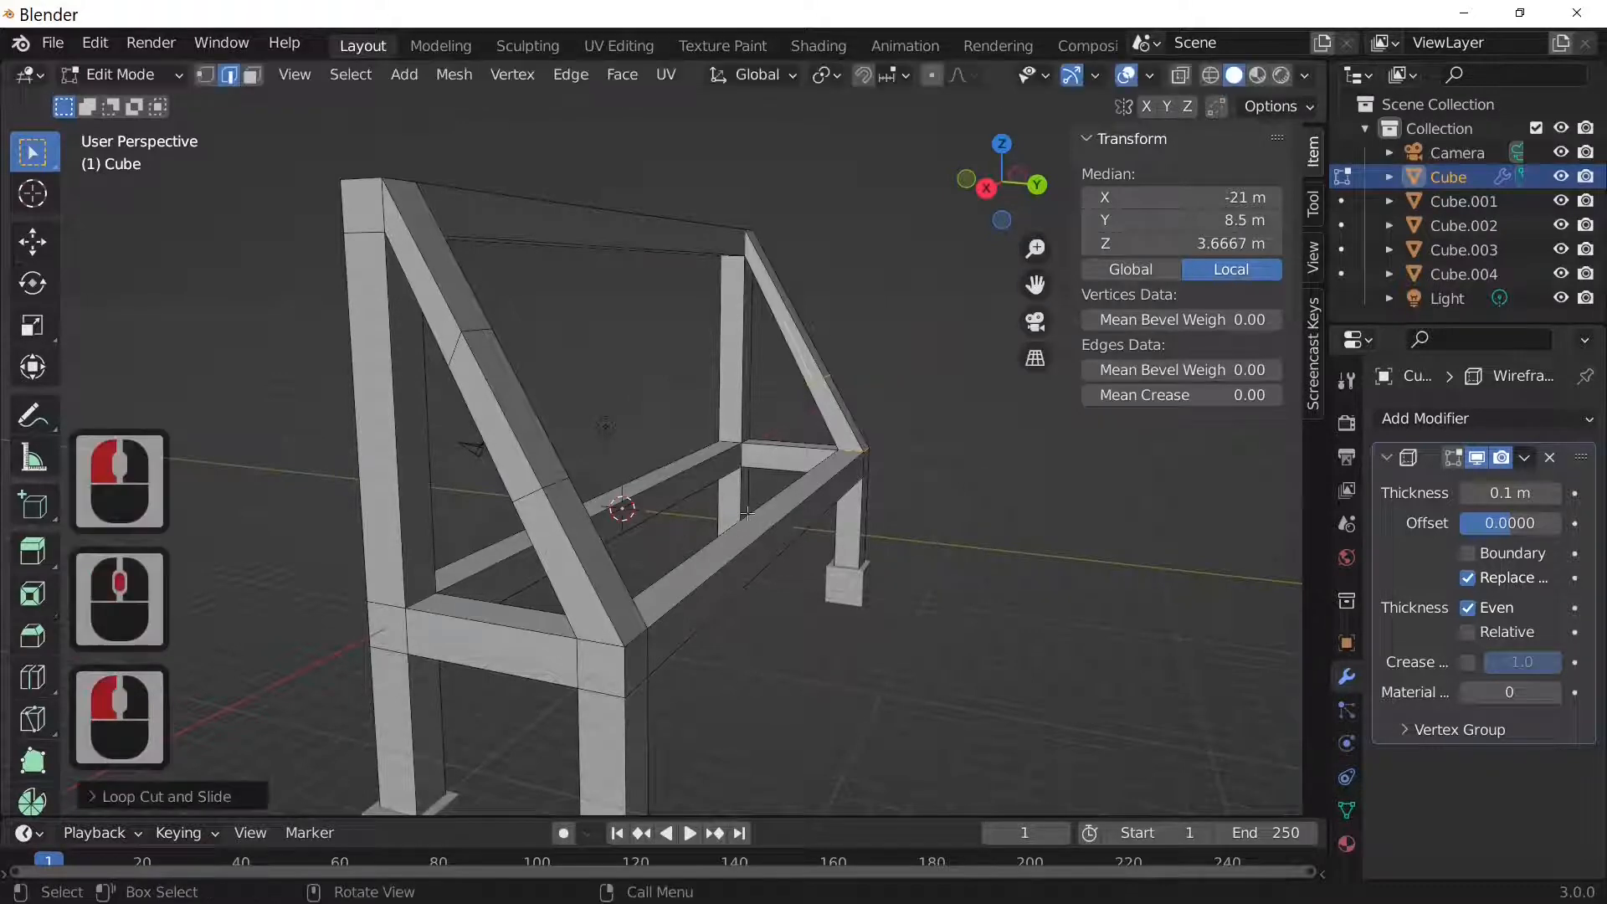
{"action": "key", "text": "ctrl"}
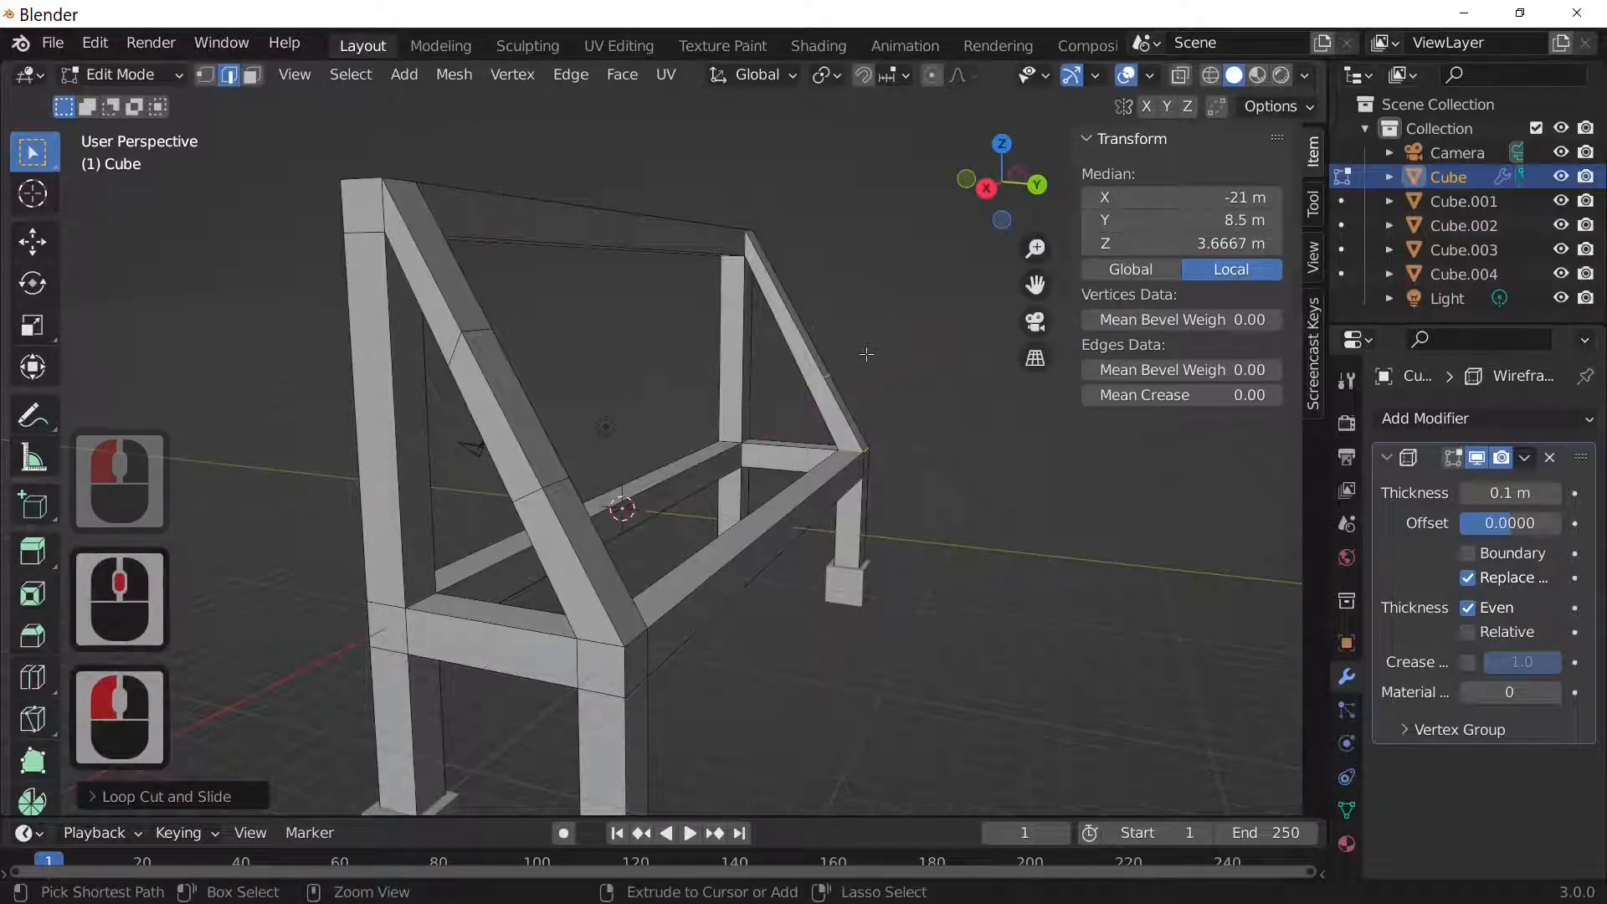
{"action": "key", "text": "ctrl+z"}
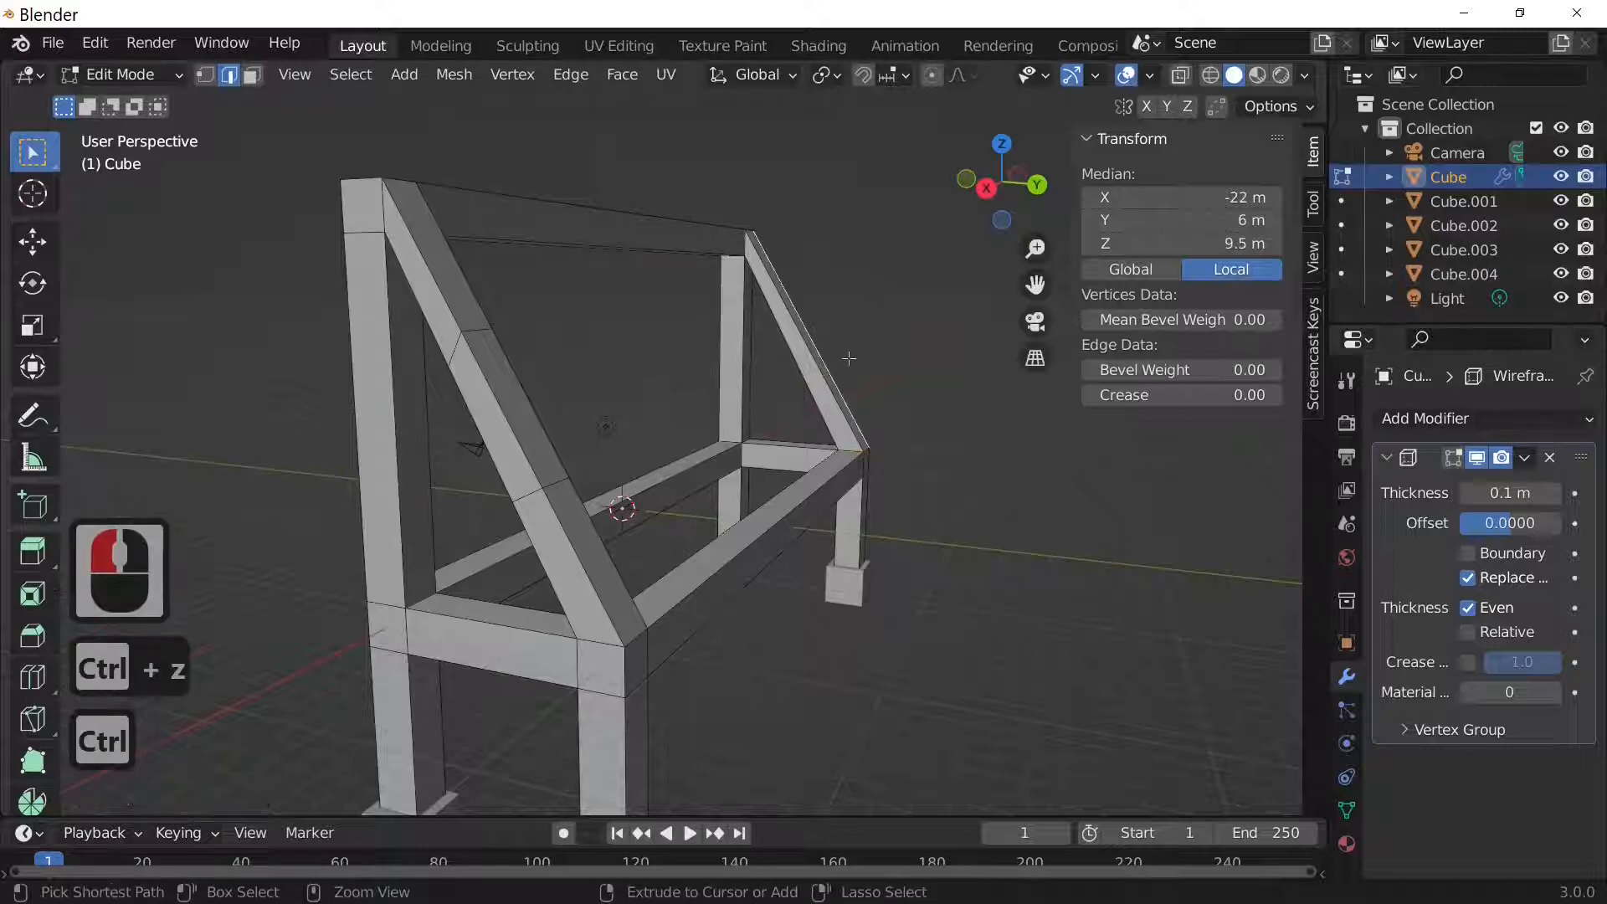
Add two evenly spaced loop cuts across the sloping beam at the frame's −X end.
{"action": "key", "text": "ctrl+r"}
{"action": "scroll", "coordinate": [849, 358], "scroll_direction": "up", "scroll_amount": 1}
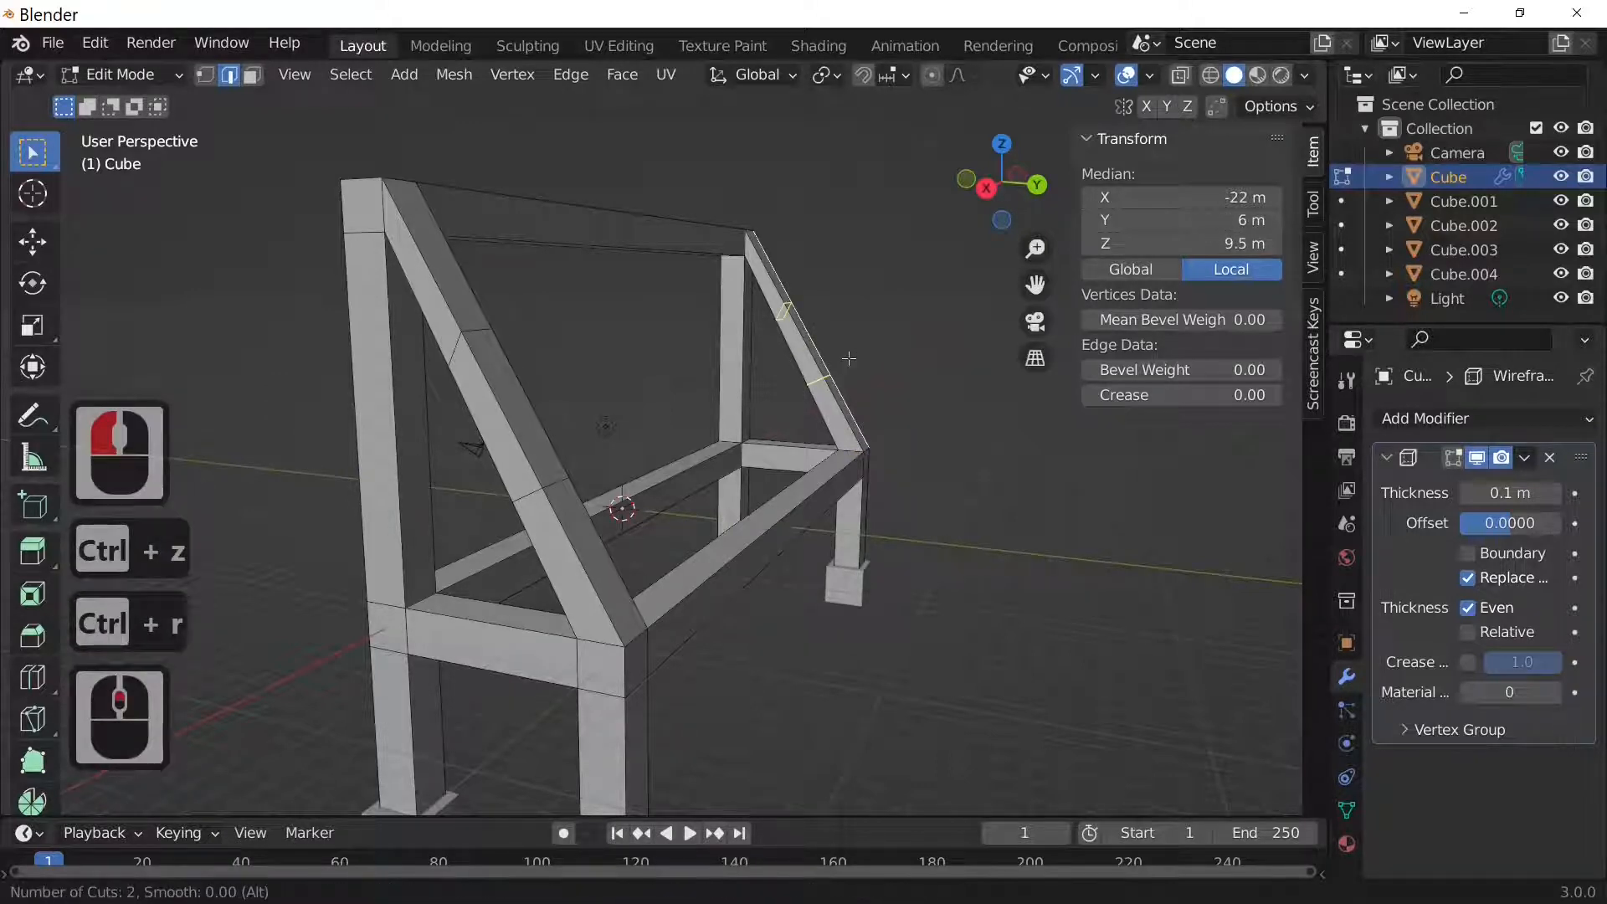
{"action": "left_click", "coordinate": [848, 359]}
{"action": "left_click", "coordinate": [849, 359]}
Add five evenly spaced loop cuts across the long lower front rail of the frame.
{"action": "middle_click_drag", "start_coordinate": [849, 359], "coordinate": [691, 559]}
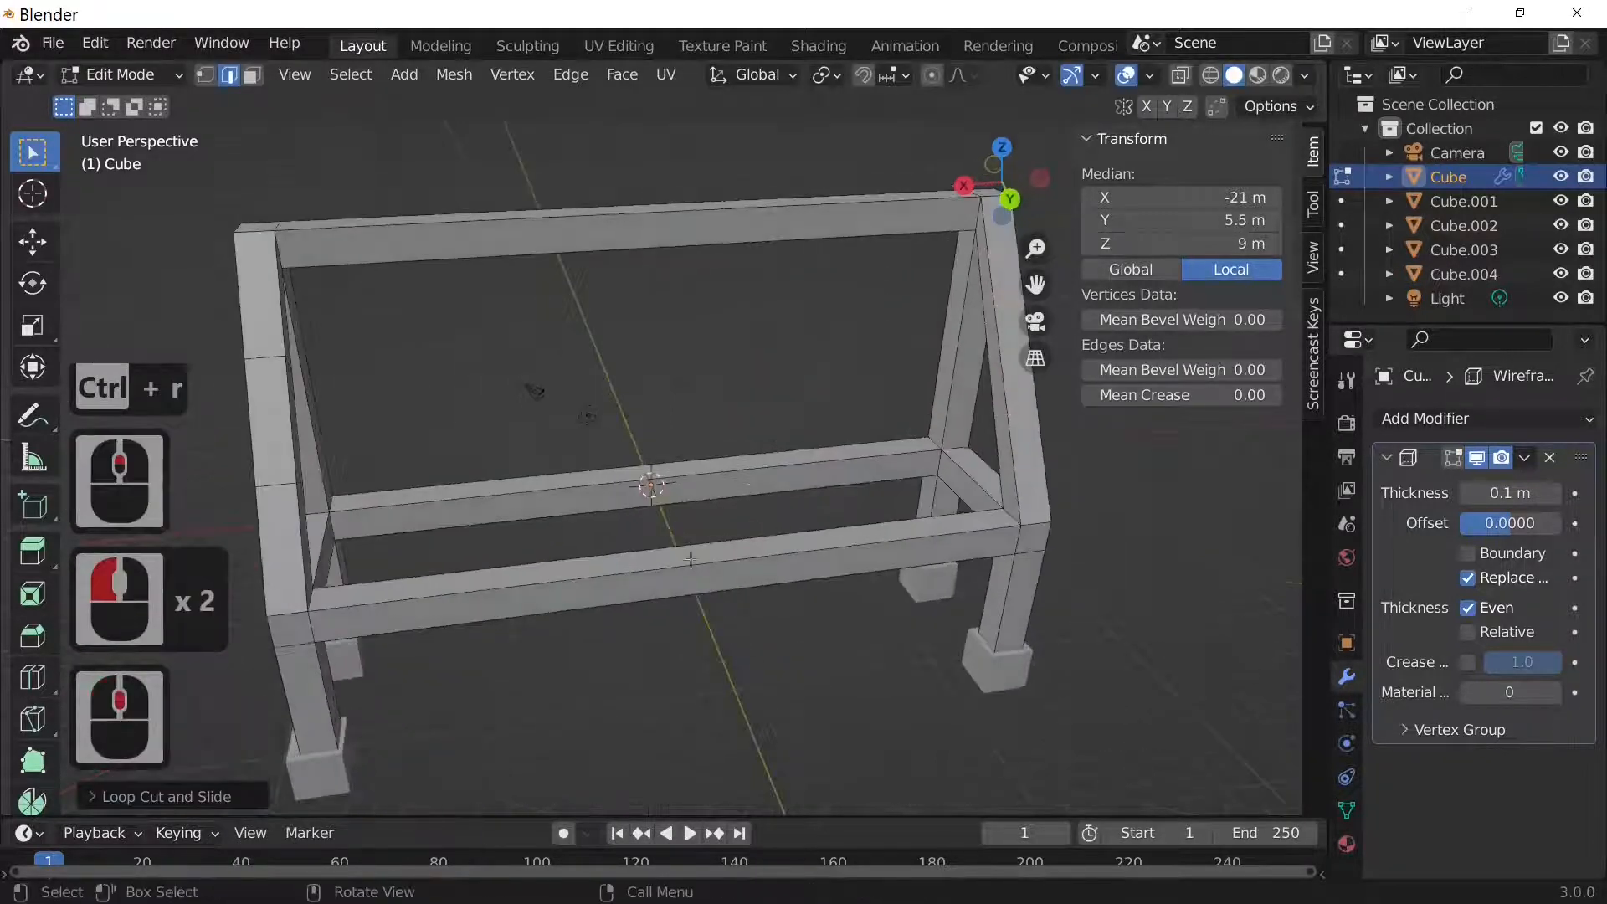
{"action": "left_click", "coordinate": [678, 574]}
{"action": "key", "text": "ctrl+r"}
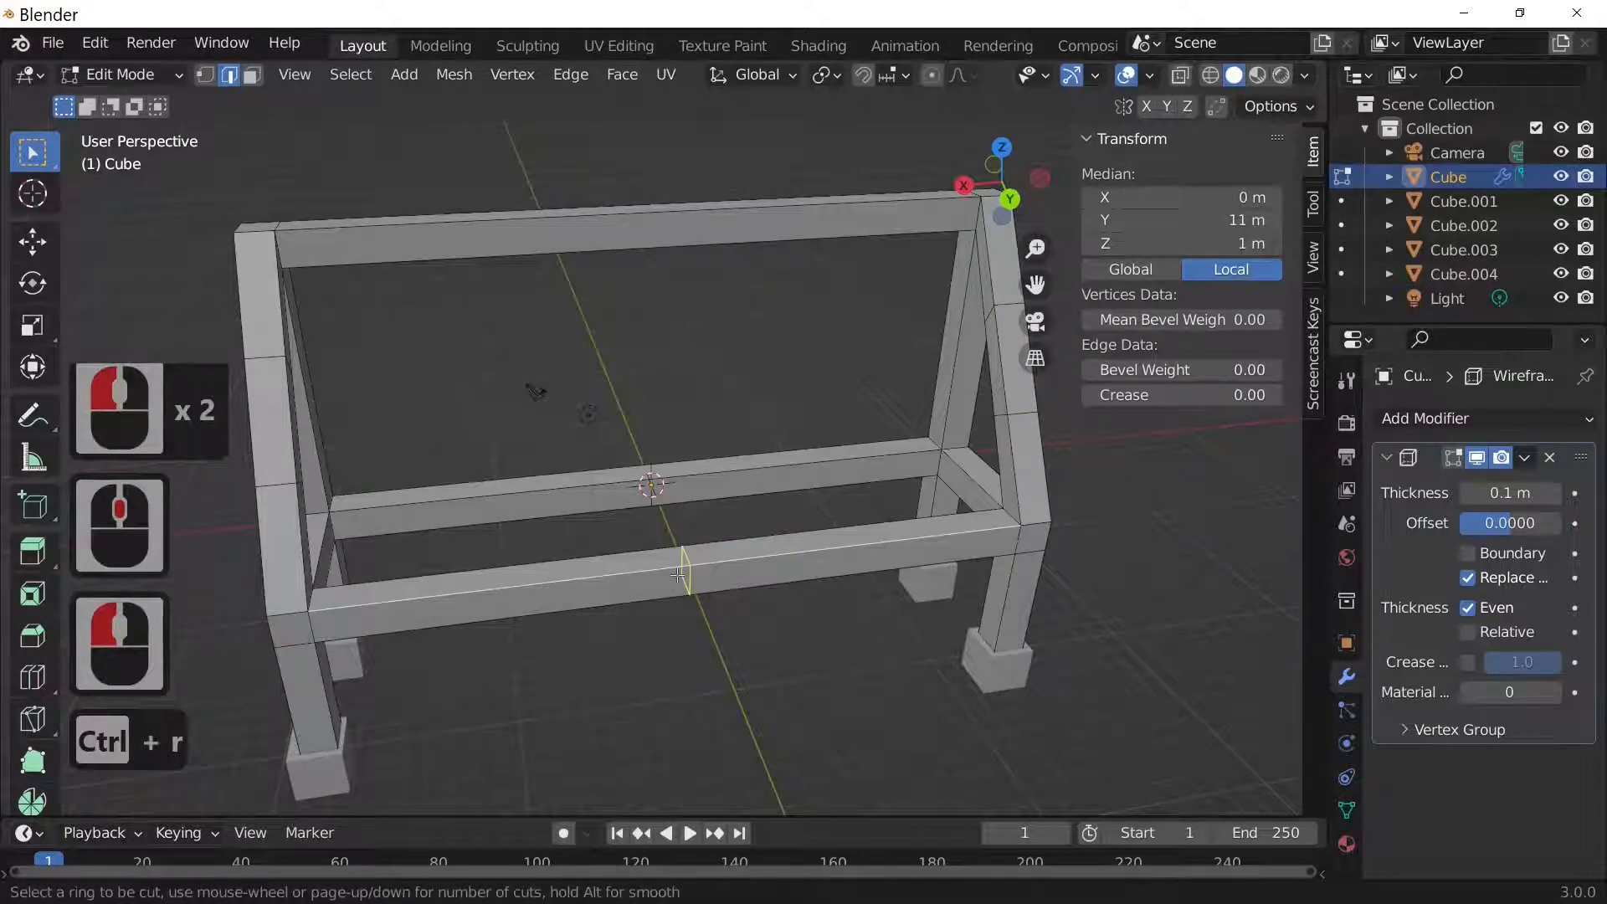
{"action": "key", "text": "5"}
{"action": "left_click", "coordinate": [678, 575]}
{"action": "left_click", "coordinate": [678, 575]}
Add five evenly spaced loop cuts across the long lower rear rail of the frame.
{"action": "left_click", "coordinate": [670, 474]}
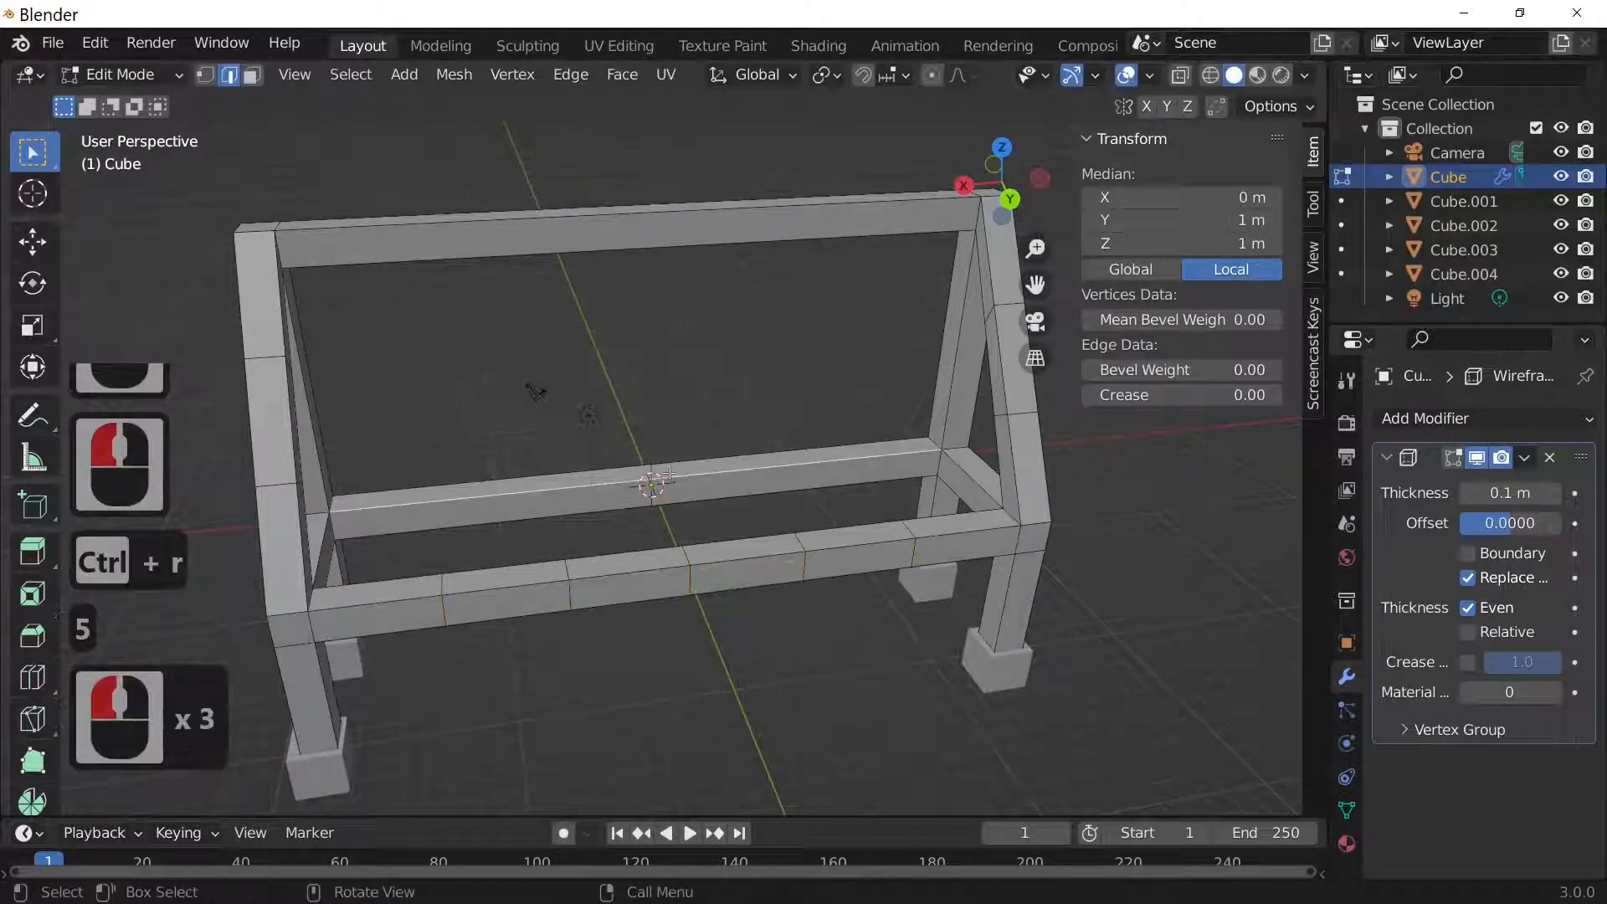
{"action": "key", "text": "ctrl+r"}
{"action": "key", "text": "5"}
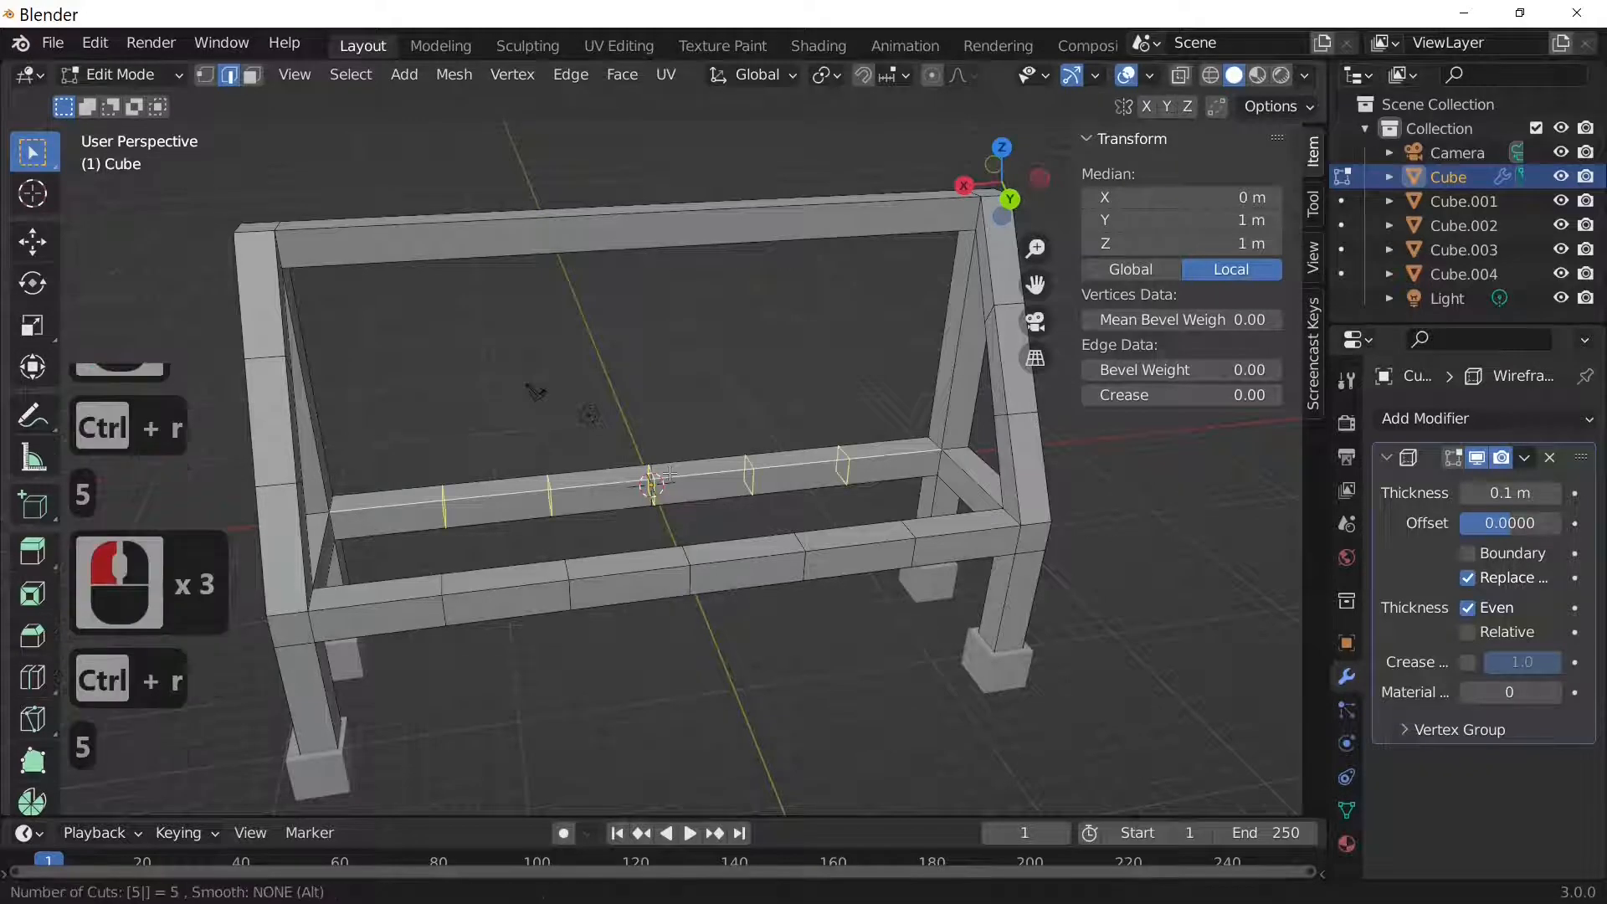
{"action": "left_click", "coordinate": [670, 474]}
{"action": "left_click", "coordinate": [670, 475]}
Add five evenly spaced loop cuts across the long top rail of the frame.
{"action": "left_click", "coordinate": [643, 239]}
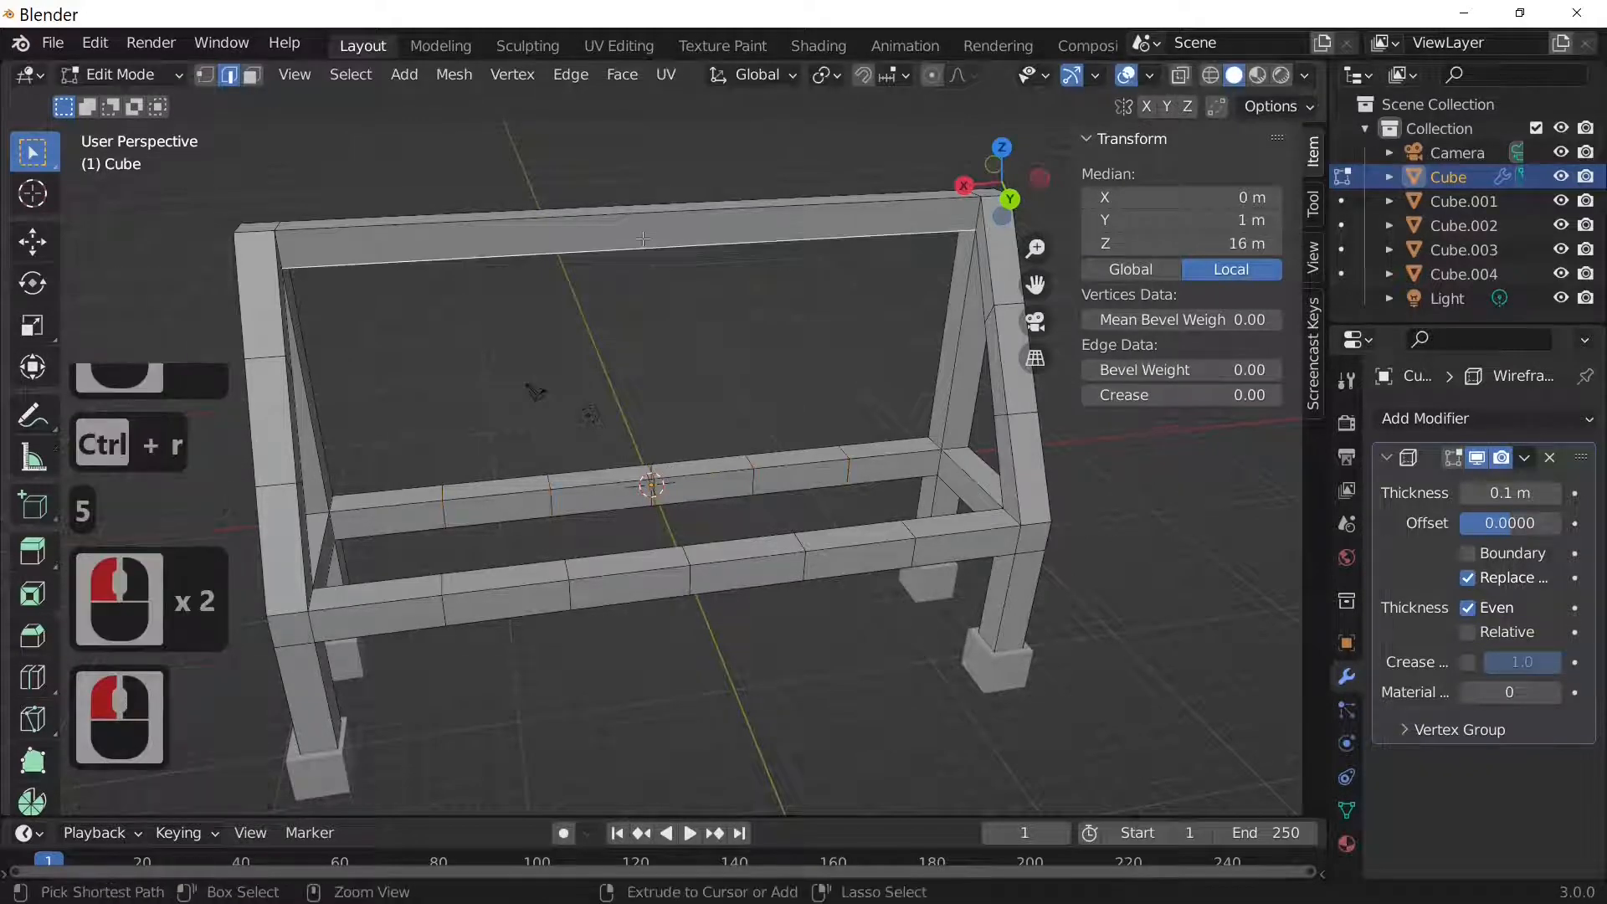
{"action": "key", "text": "ctrl+r"}
{"action": "key", "text": "5"}
{"action": "left_click", "coordinate": [643, 239]}
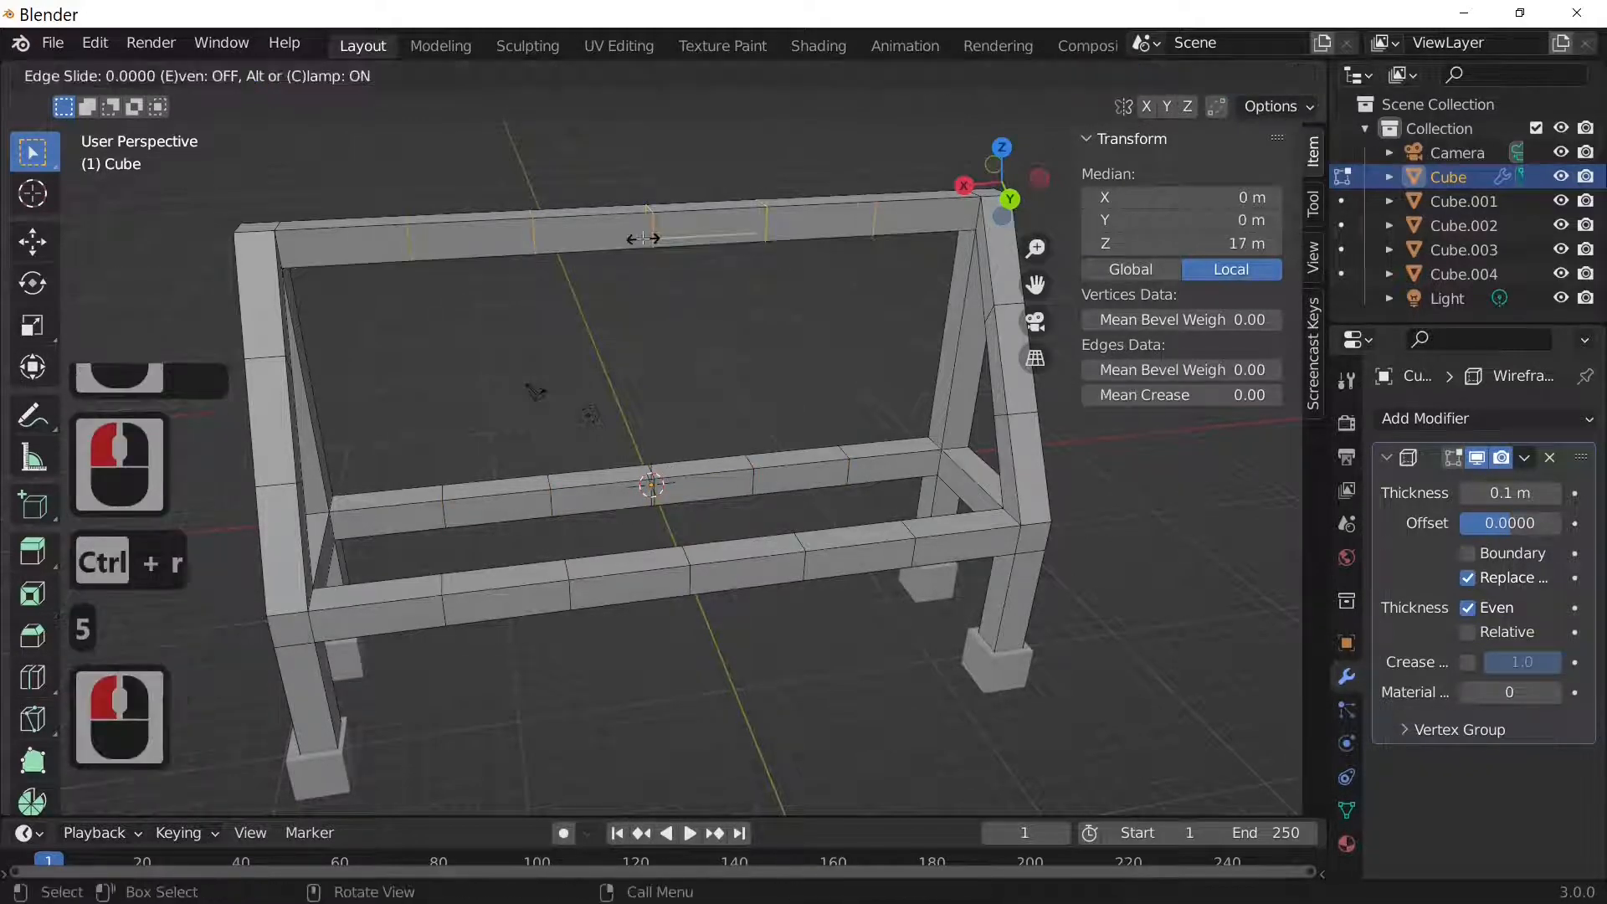
{"action": "left_click", "coordinate": [643, 240]}
Add three evenly spaced loop cuts across the tall rear upright at the frame's −X end.
{"action": "left_click", "coordinate": [940, 354]}
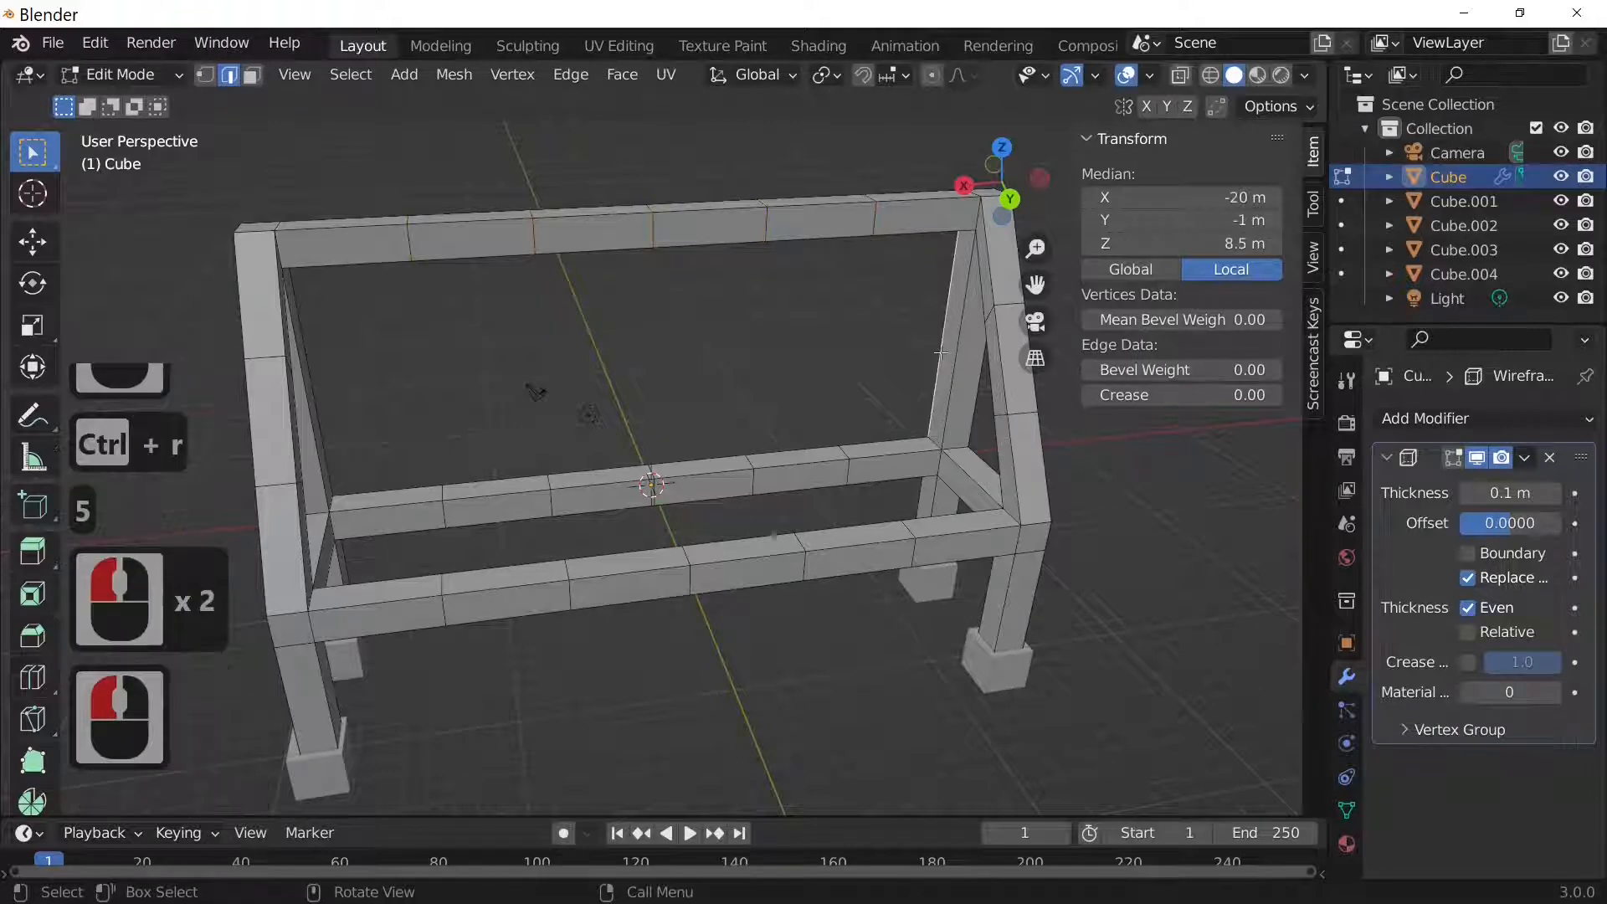
{"action": "key", "text": "ctrl+r"}
{"action": "key", "text": "3"}
{"action": "left_click", "coordinate": [940, 354]}
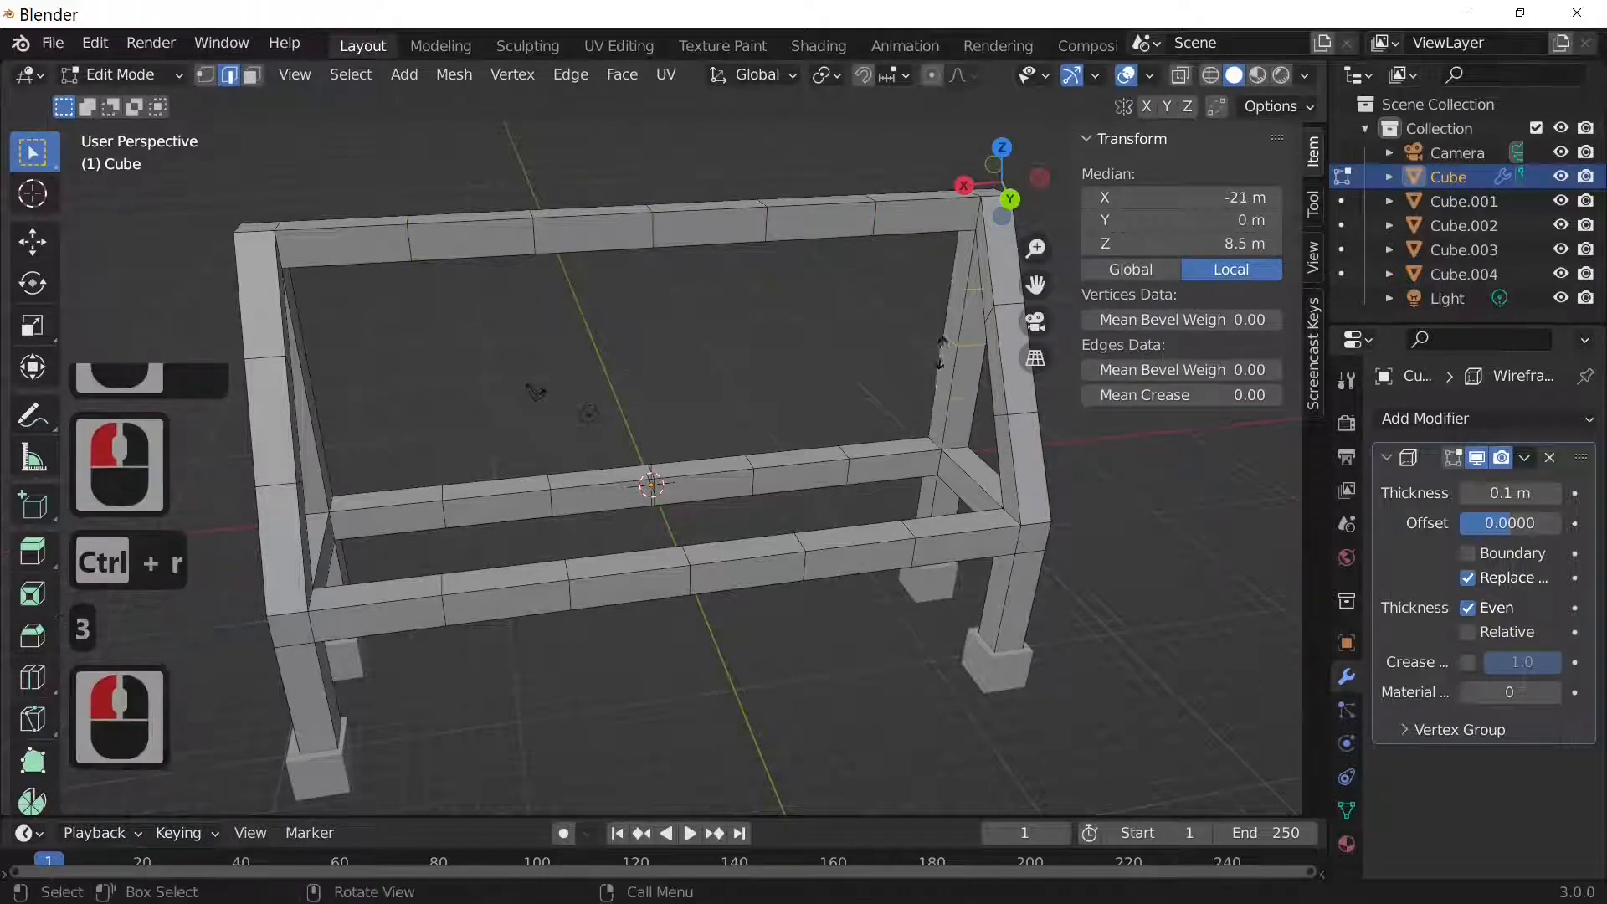
{"action": "left_click", "coordinate": [941, 354]}
Add three evenly spaced loop cuts across the tall rear upright at the frame's +X end.
{"action": "left_click", "coordinate": [314, 402]}
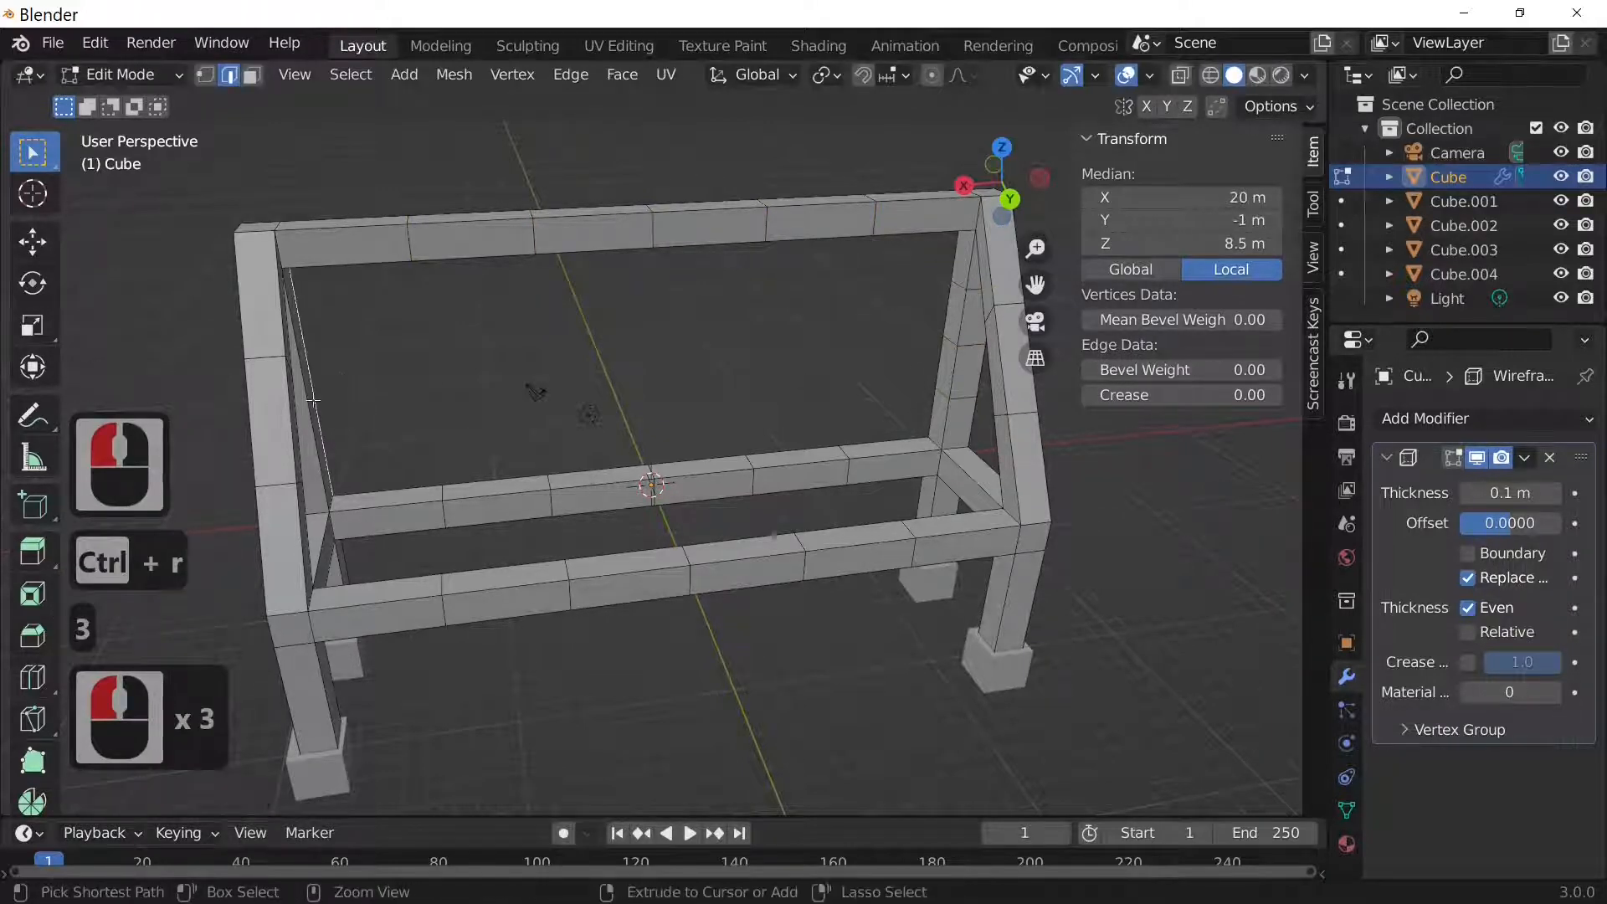
{"action": "key", "text": "ctrl+r"}
{"action": "key", "text": "3"}
{"action": "left_click", "coordinate": [312, 401]}
{"action": "left_click", "coordinate": [312, 401]}
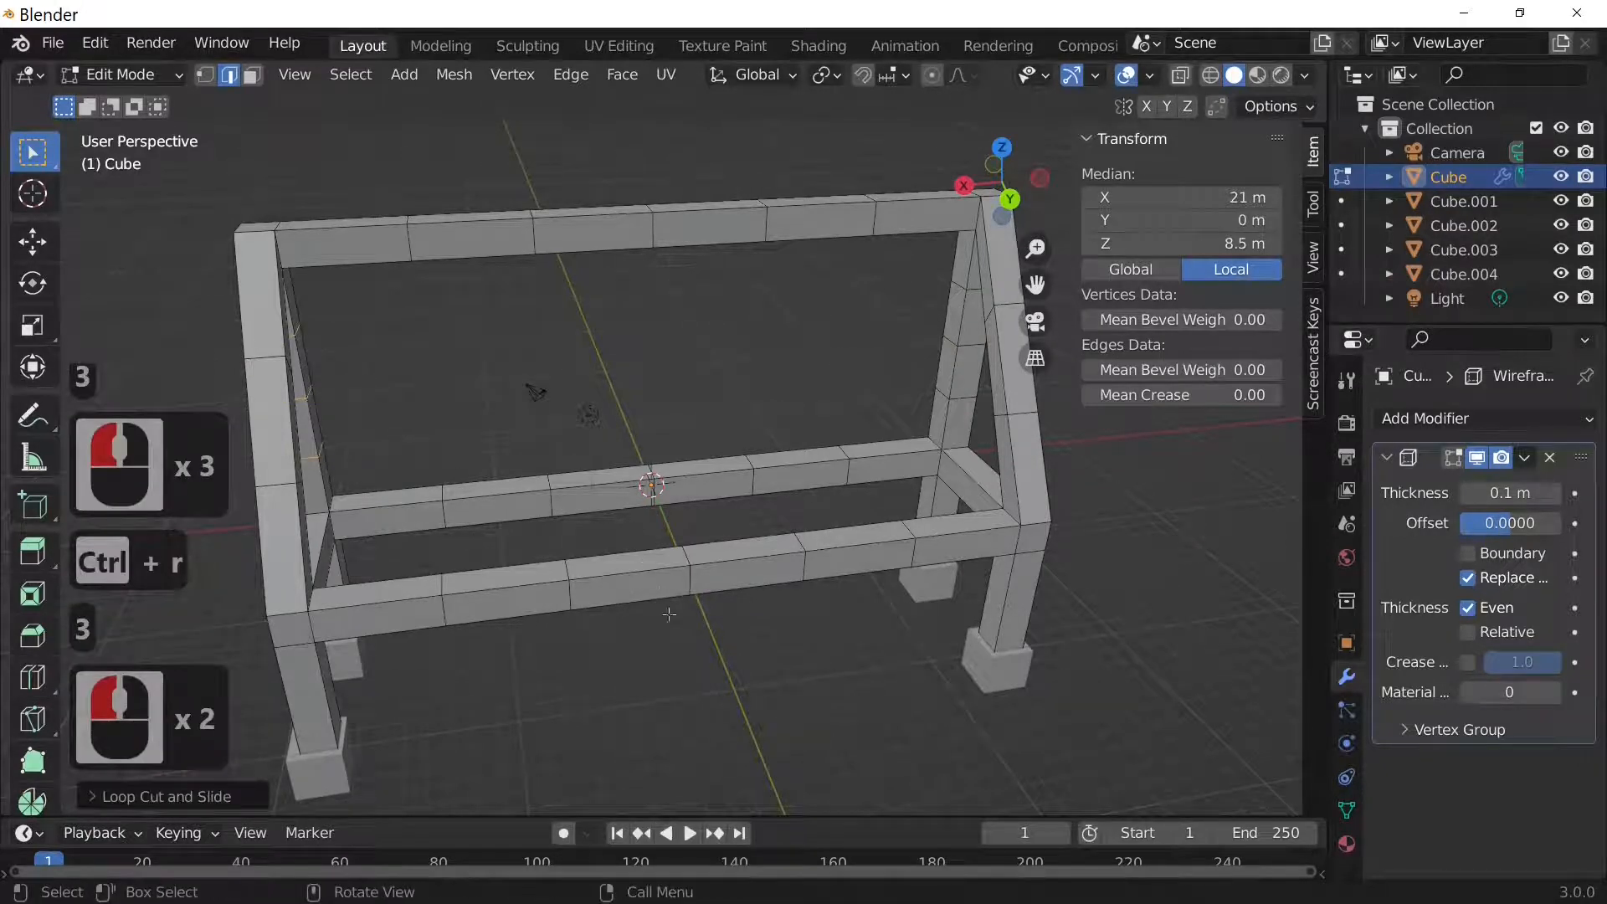
Add a single centred loop cut across the short side rail at the frame's +X end.
{"action": "middle_click_drag", "start_coordinate": [675, 628], "coordinate": [475, 530]}
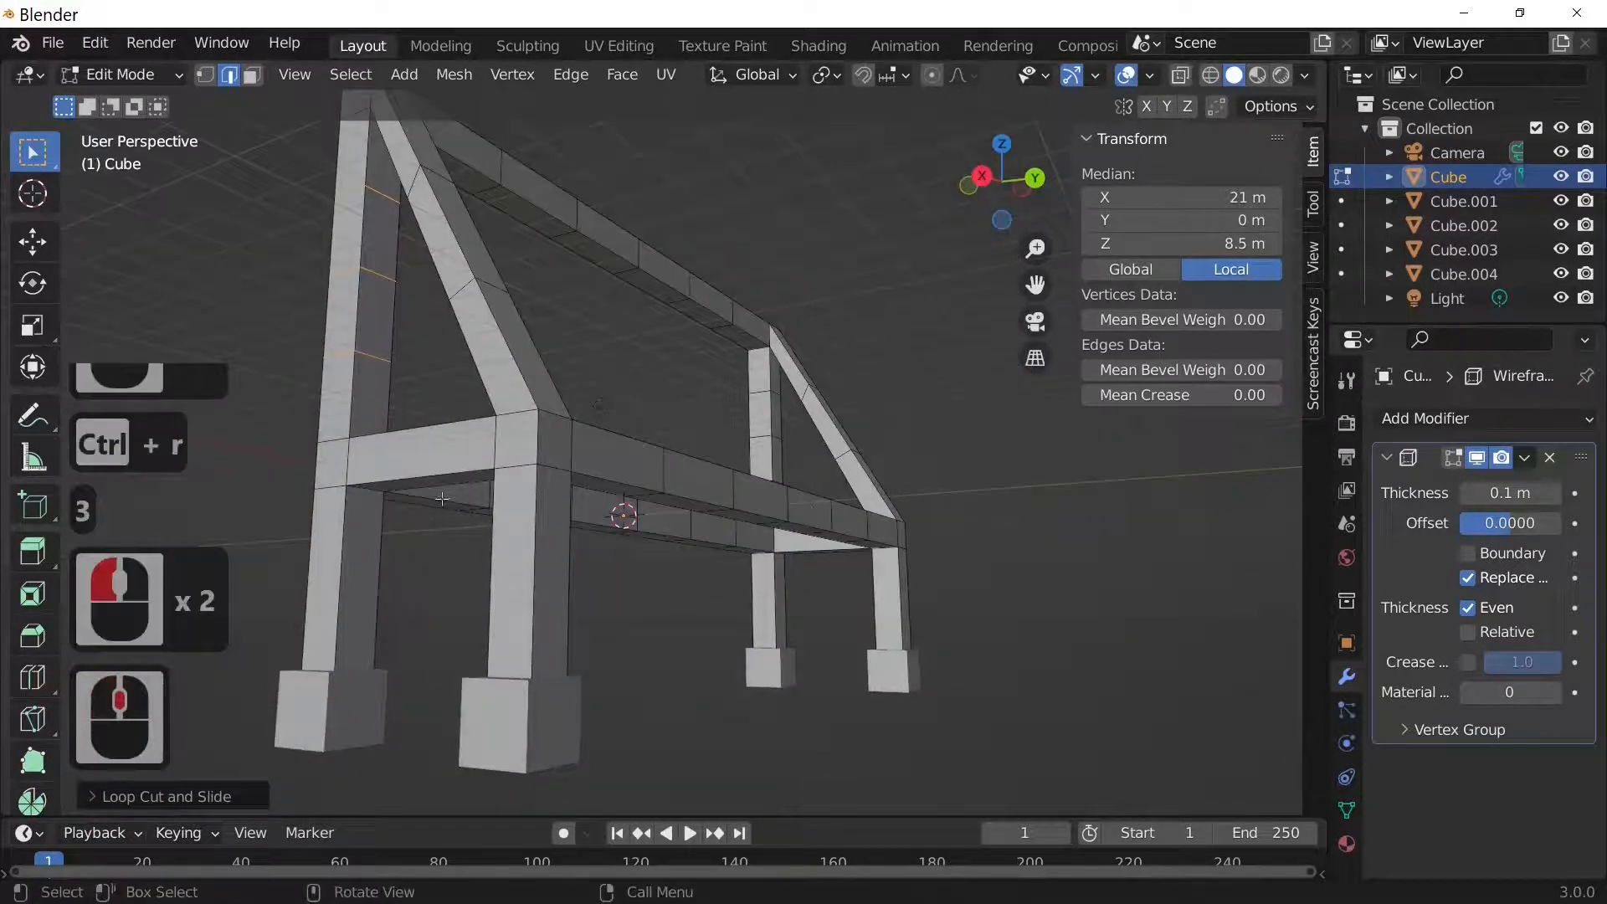
{"action": "left_click", "coordinate": [428, 454]}
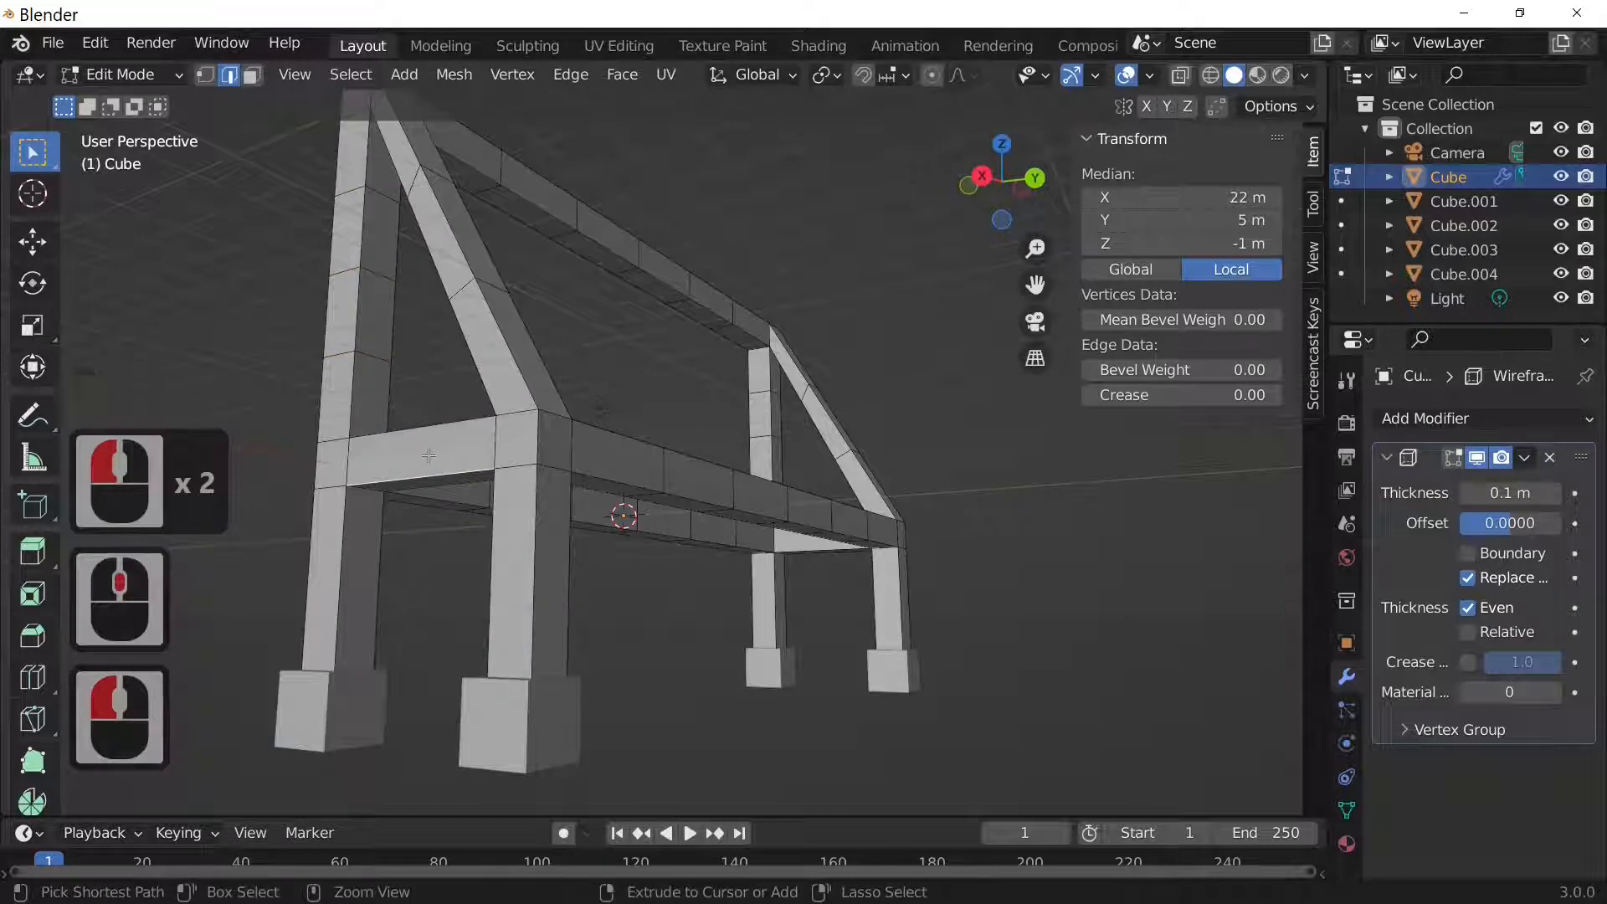
{"action": "key", "text": "ctrl+r"}
{"action": "left_click", "coordinate": [428, 456]}
{"action": "left_click", "coordinate": [429, 456]}
Add a single centred loop cut across the short side rail at the frame's −X end.
{"action": "middle_click_drag", "start_coordinate": [765, 514], "coordinate": [812, 592]}
{"action": "left_click", "coordinate": [812, 592]}
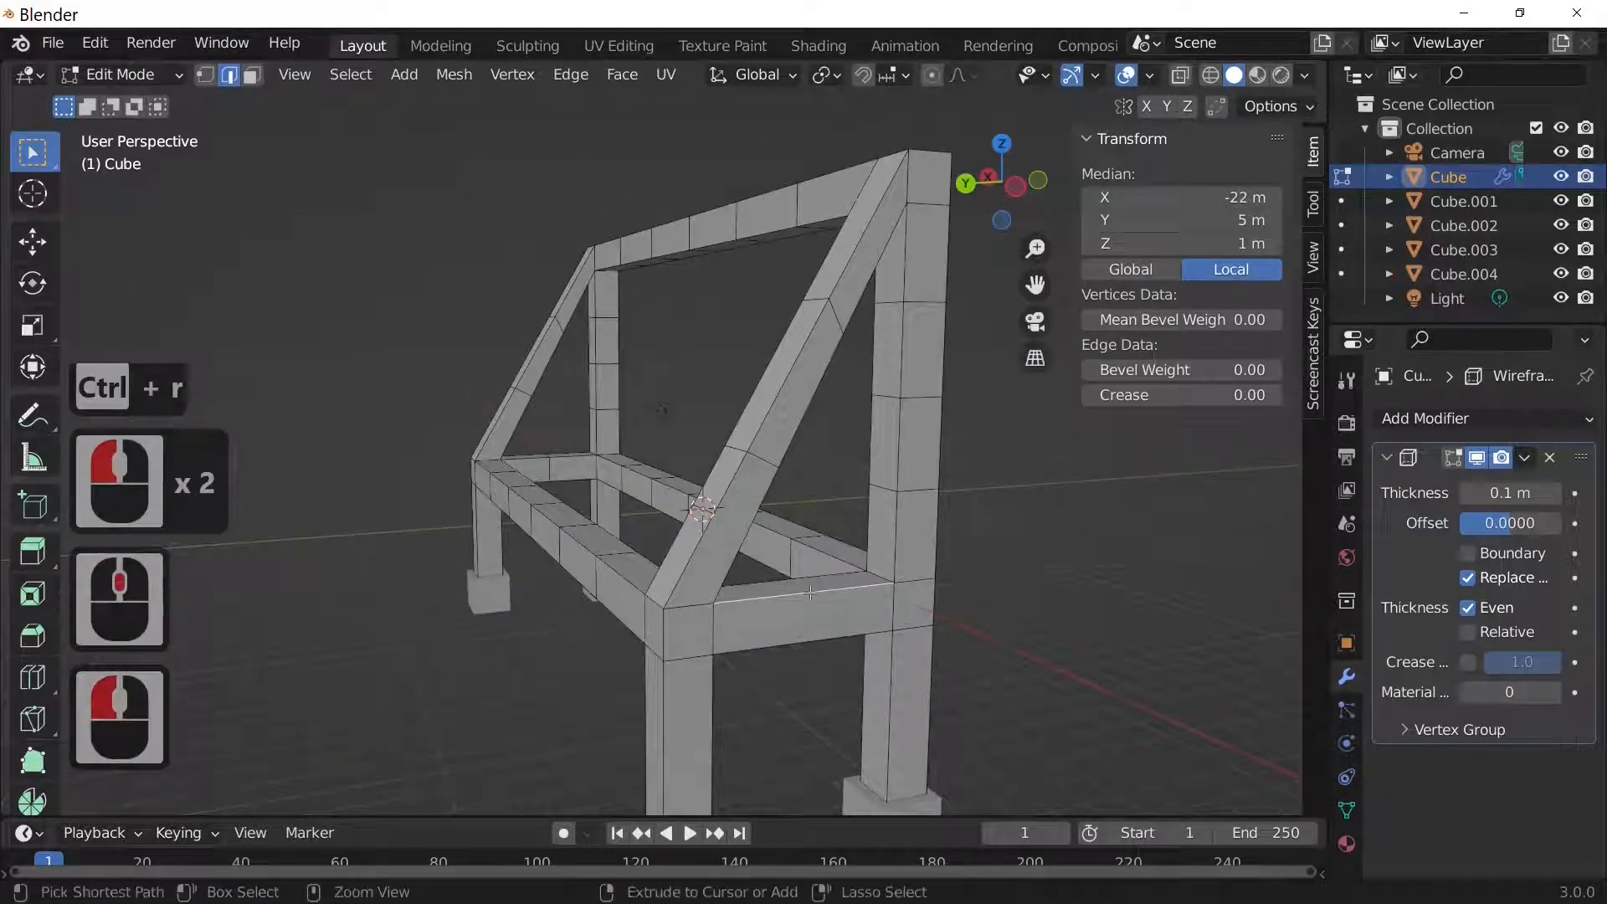
{"action": "key", "text": "ctrl+r"}
{"action": "left_click", "coordinate": [810, 592]}
{"action": "left_click", "coordinate": [811, 592]}
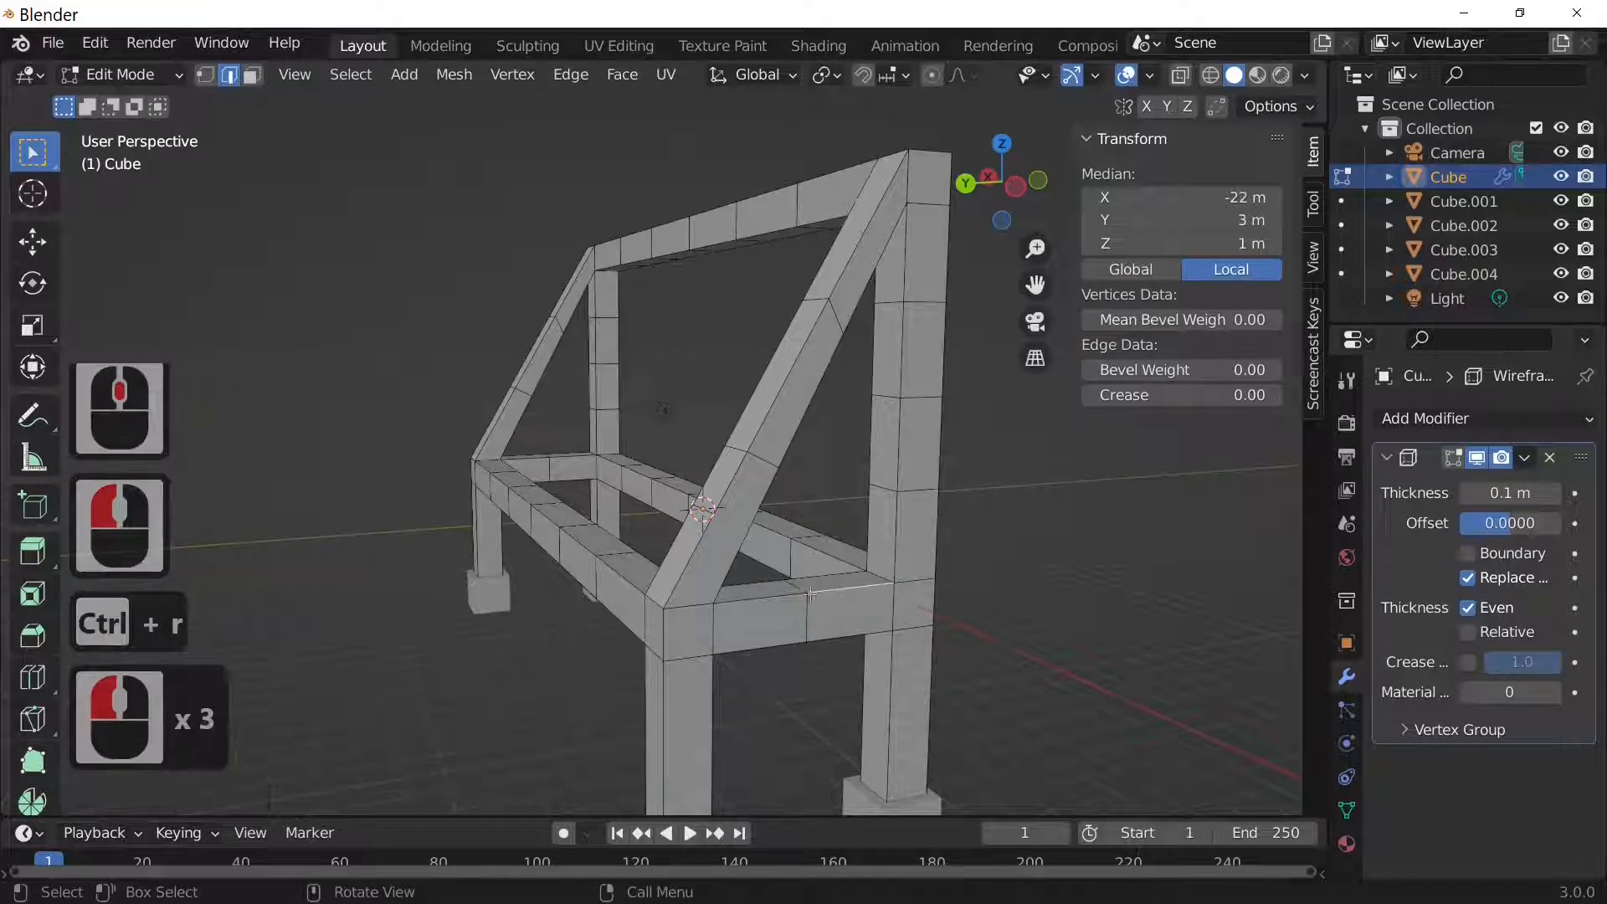
Add two evenly spaced loop cuts across the rear leg at the frame's −X end.
{"action": "key", "text": "ctrl+r"}
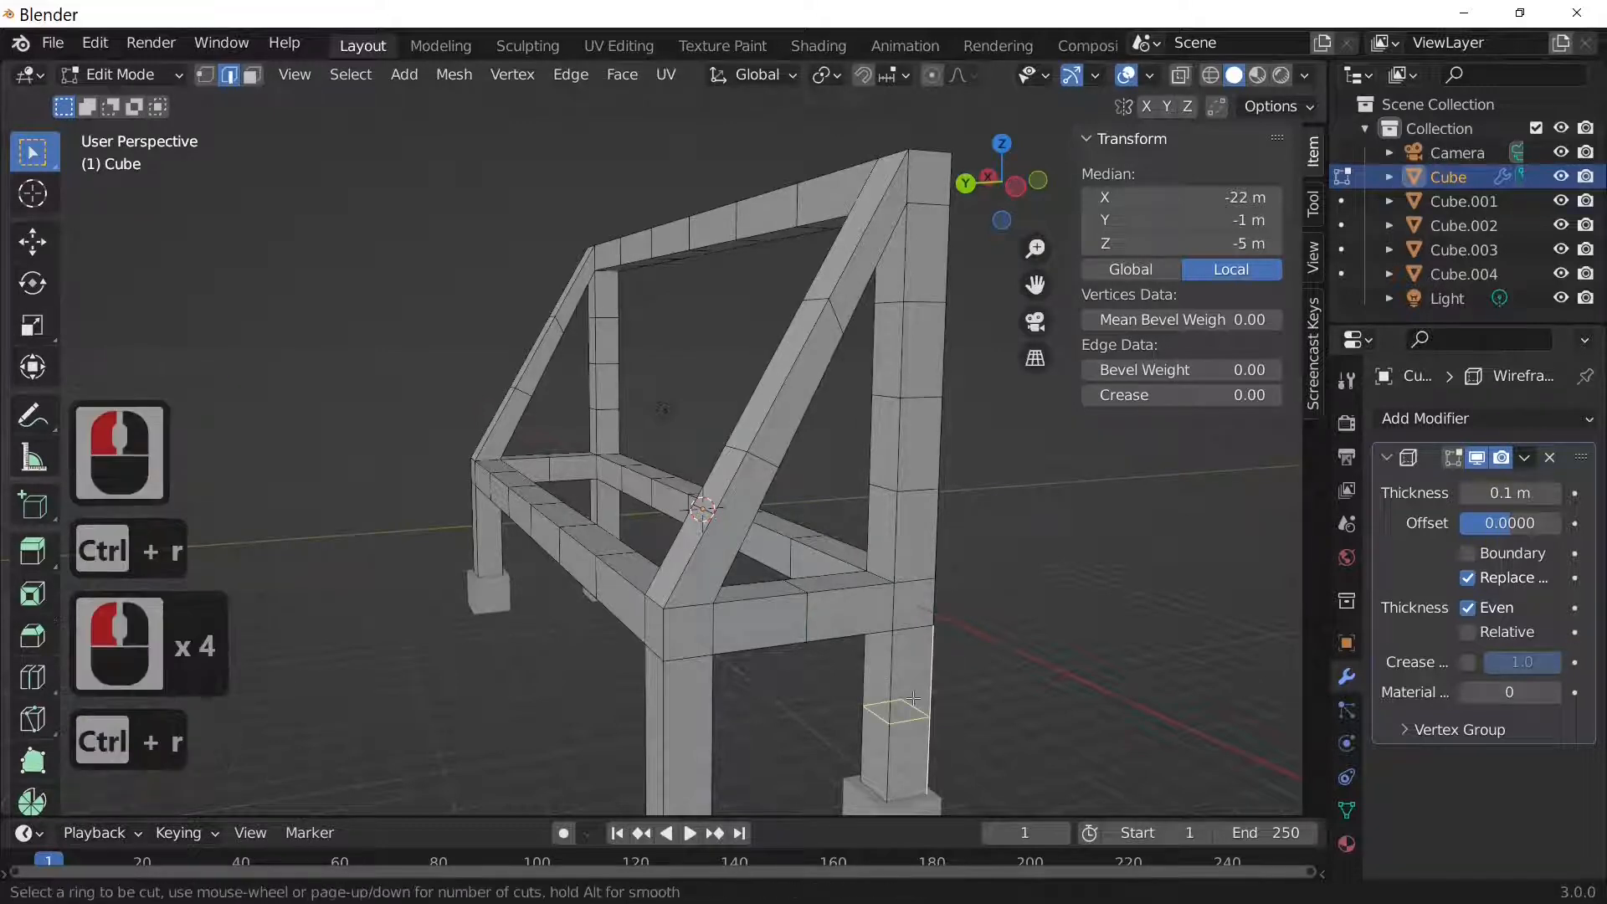
{"action": "key", "text": "2"}
{"action": "left_click", "coordinate": [912, 697]}
{"action": "left_click", "coordinate": [912, 697]}
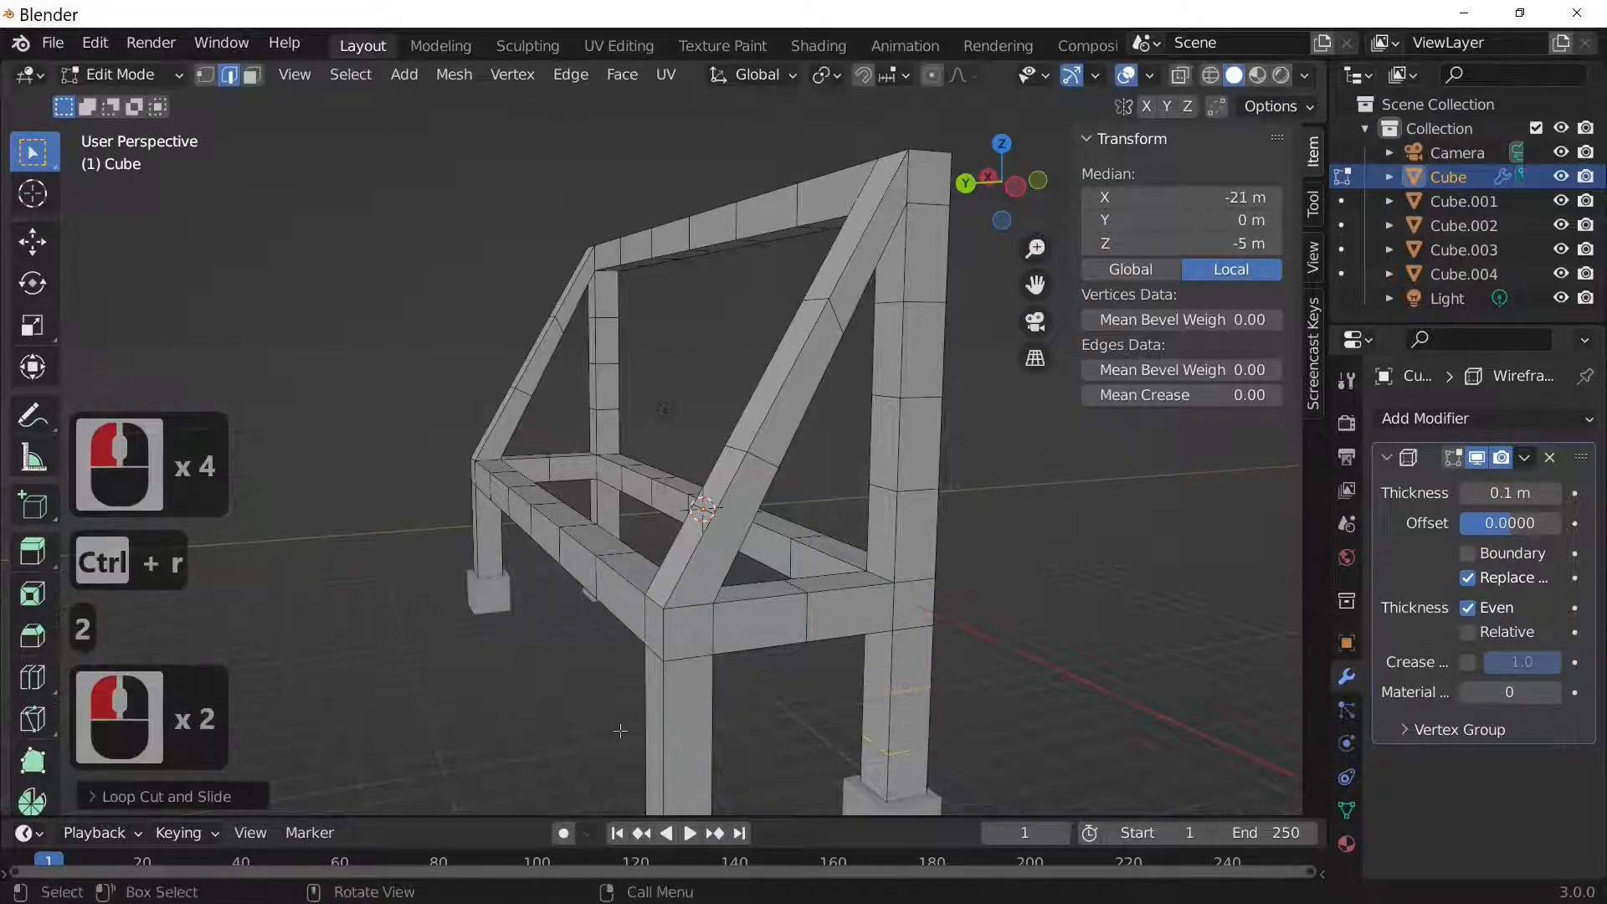
Try loop cuts with a count of 22 across the front leg at the frame's −X end, and undo them.
{"action": "key", "text": "ctrl+r"}
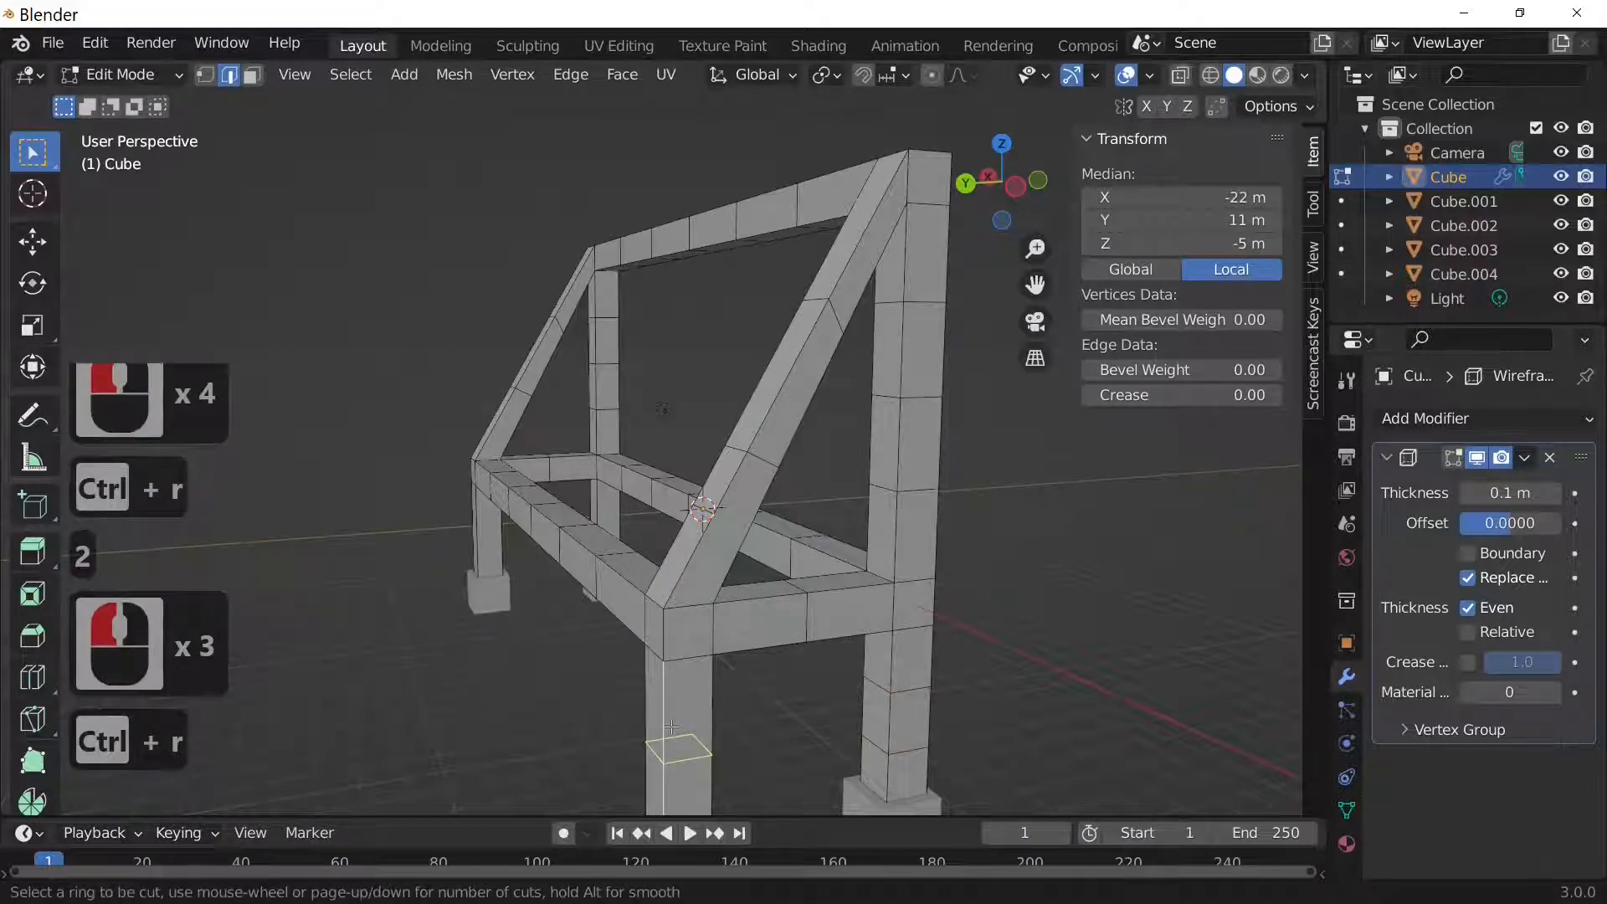
{"action": "key", "text": "2"}
{"action": "key", "text": "2"}
{"action": "left_click", "coordinate": [672, 726]}
{"action": "left_click", "coordinate": [672, 726]}
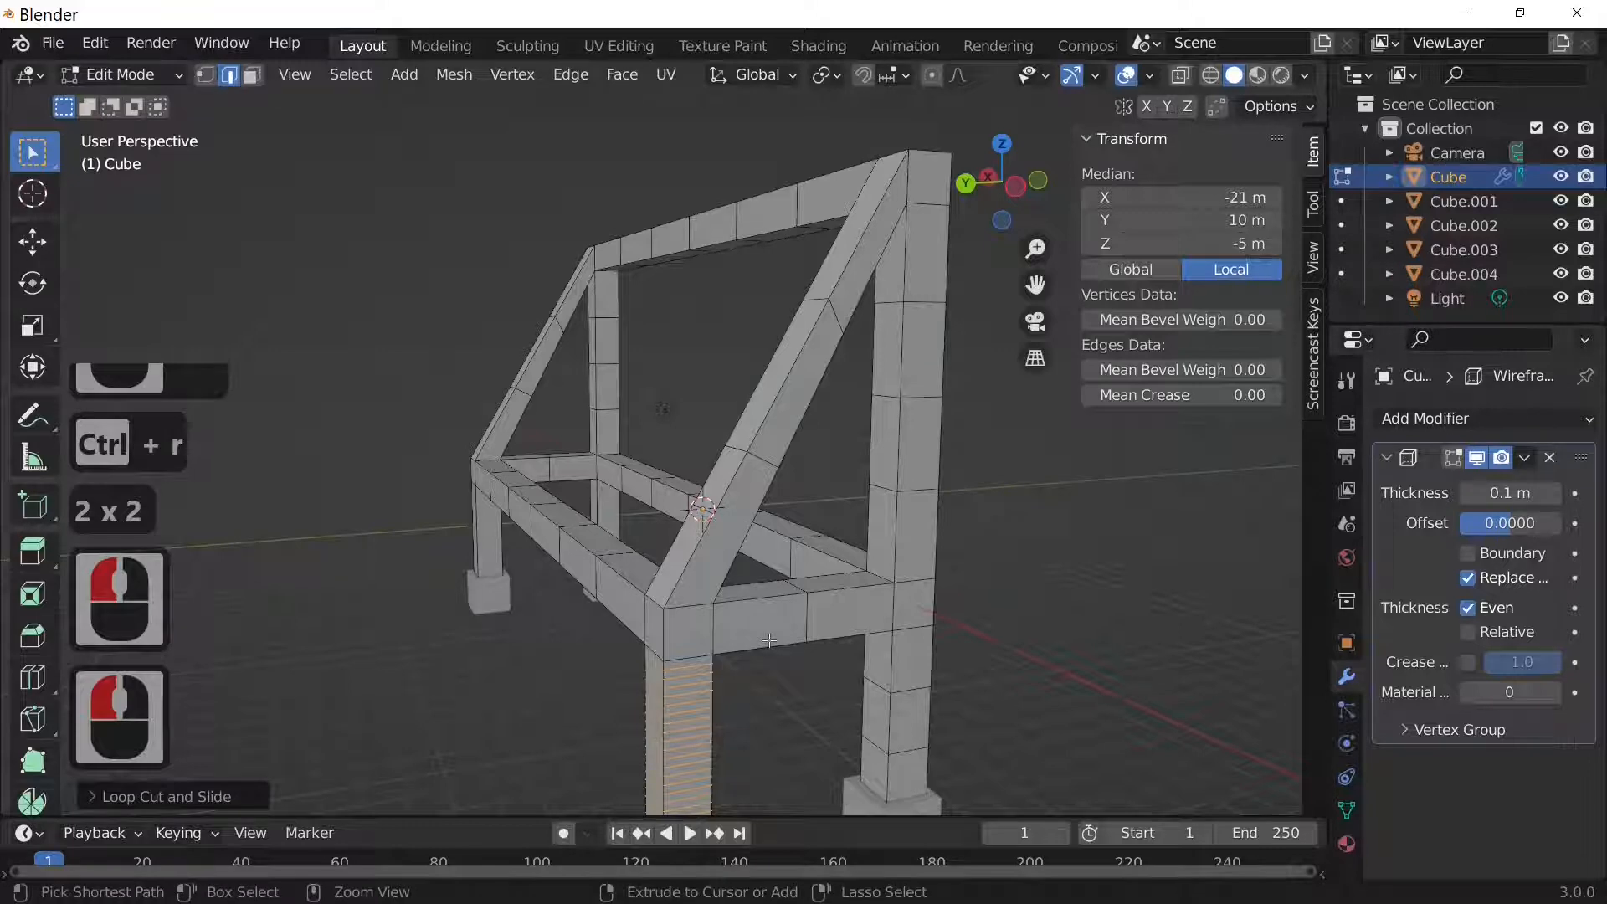
{"action": "key", "text": "ctrl+z"}
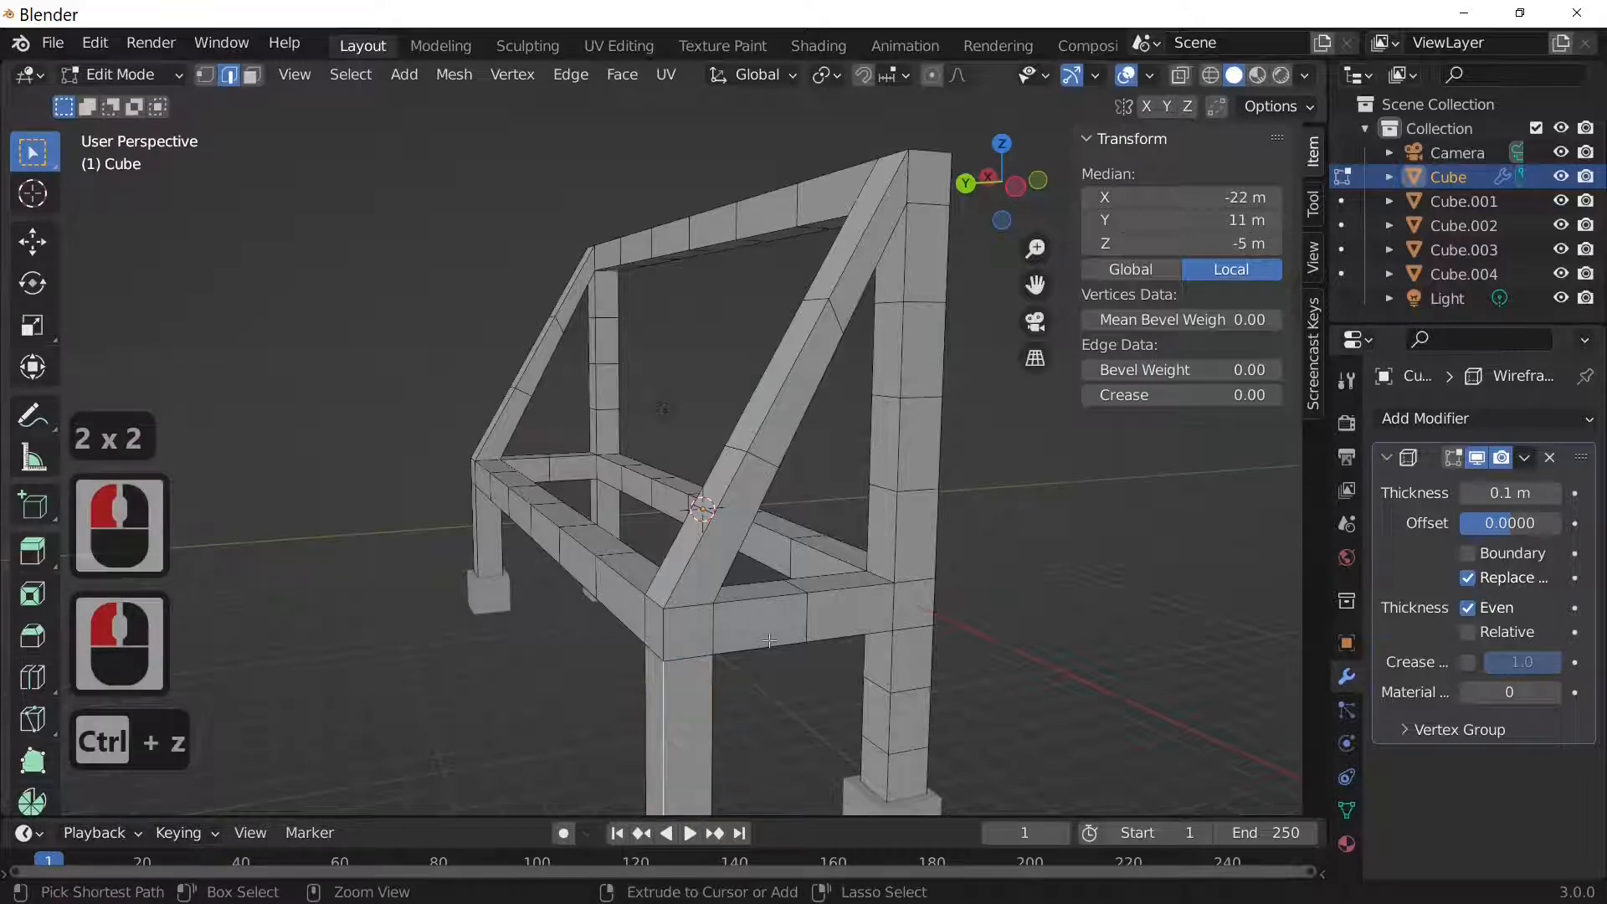
Add two evenly spaced loop cuts across the front leg at the frame's −X end.
{"action": "key", "text": "ctrl+r"}
{"action": "key", "text": "2"}
{"action": "left_click", "coordinate": [721, 684]}
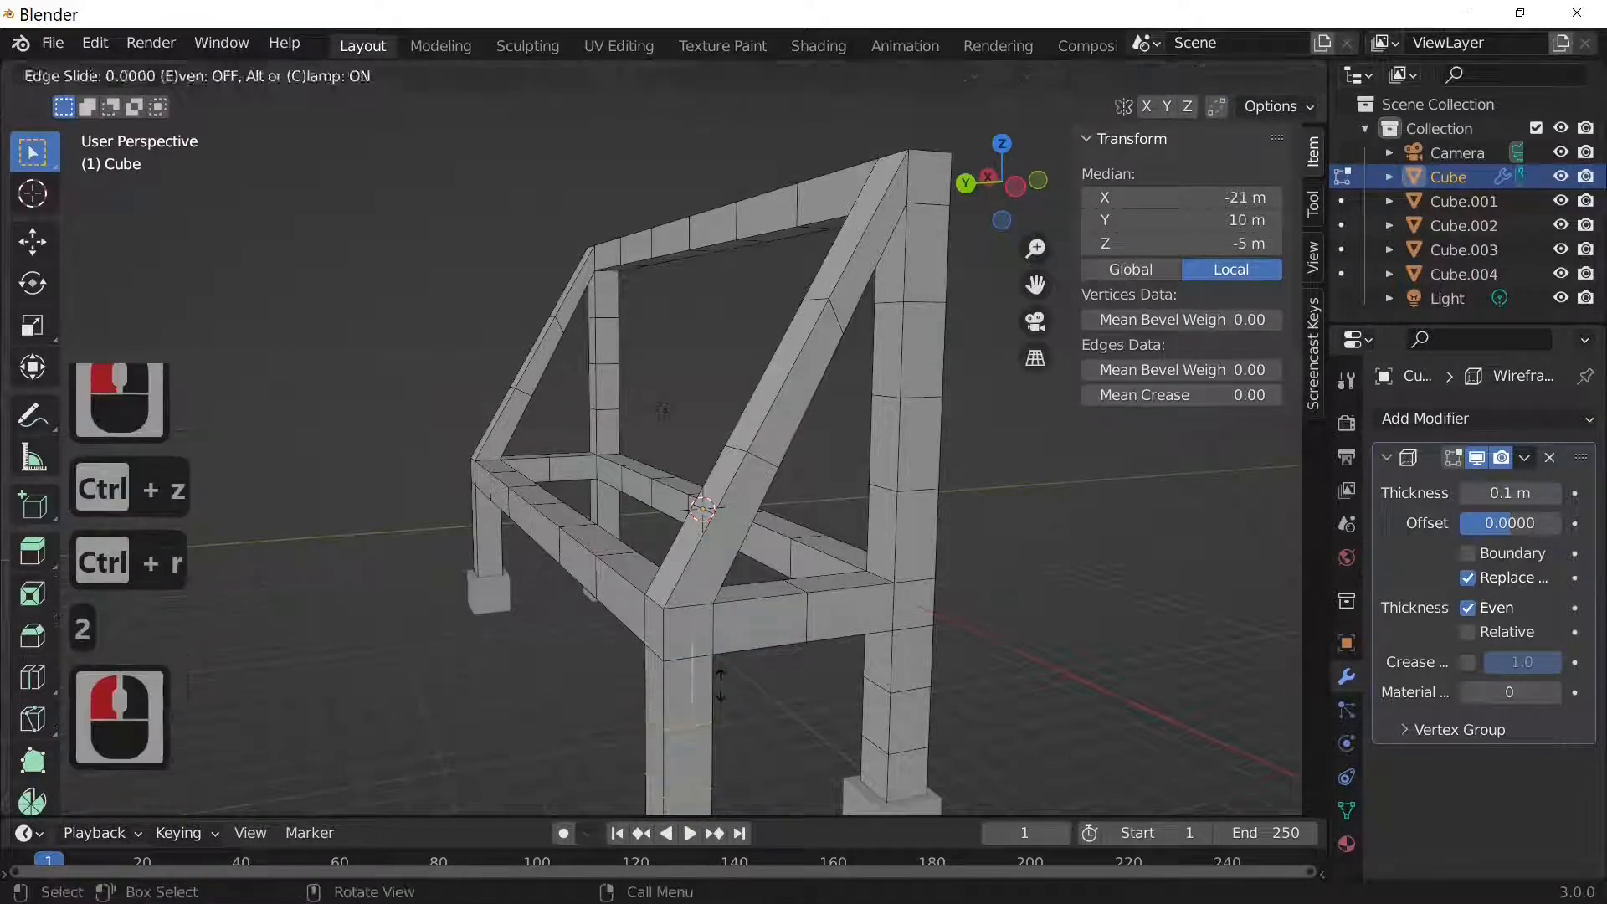
{"action": "left_click", "coordinate": [721, 685]}
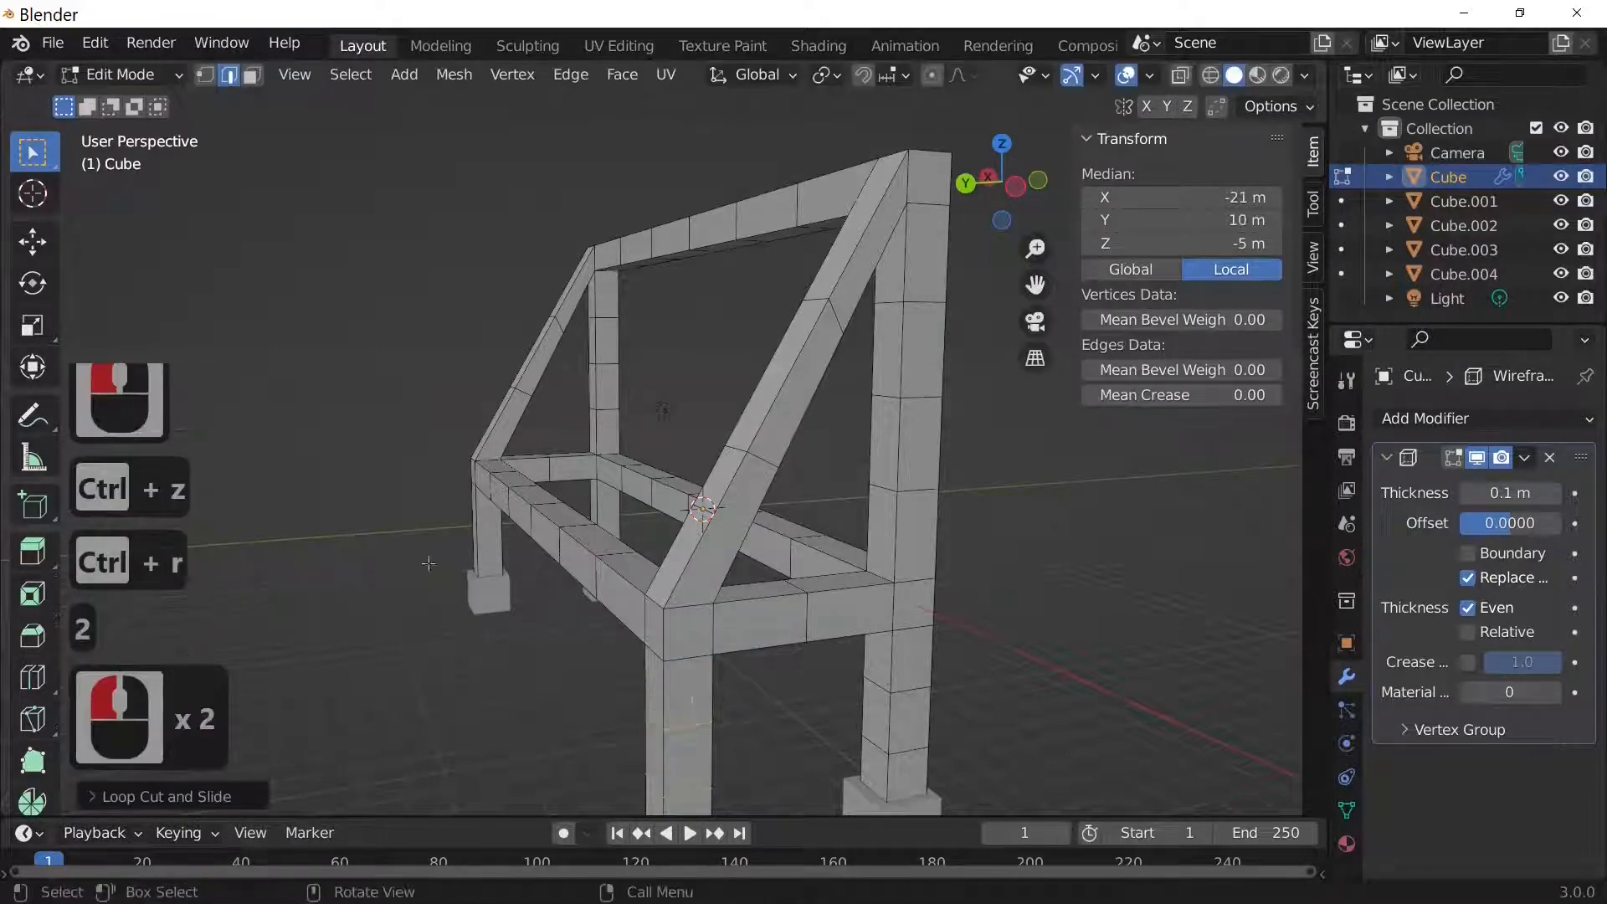
Add two evenly spaced loop cuts across the front leg at the frame's +X end.
{"action": "key", "text": "ctrl+r"}
{"action": "key", "text": "2"}
{"action": "left_click", "coordinate": [473, 535]}
{"action": "left_click", "coordinate": [472, 535]}
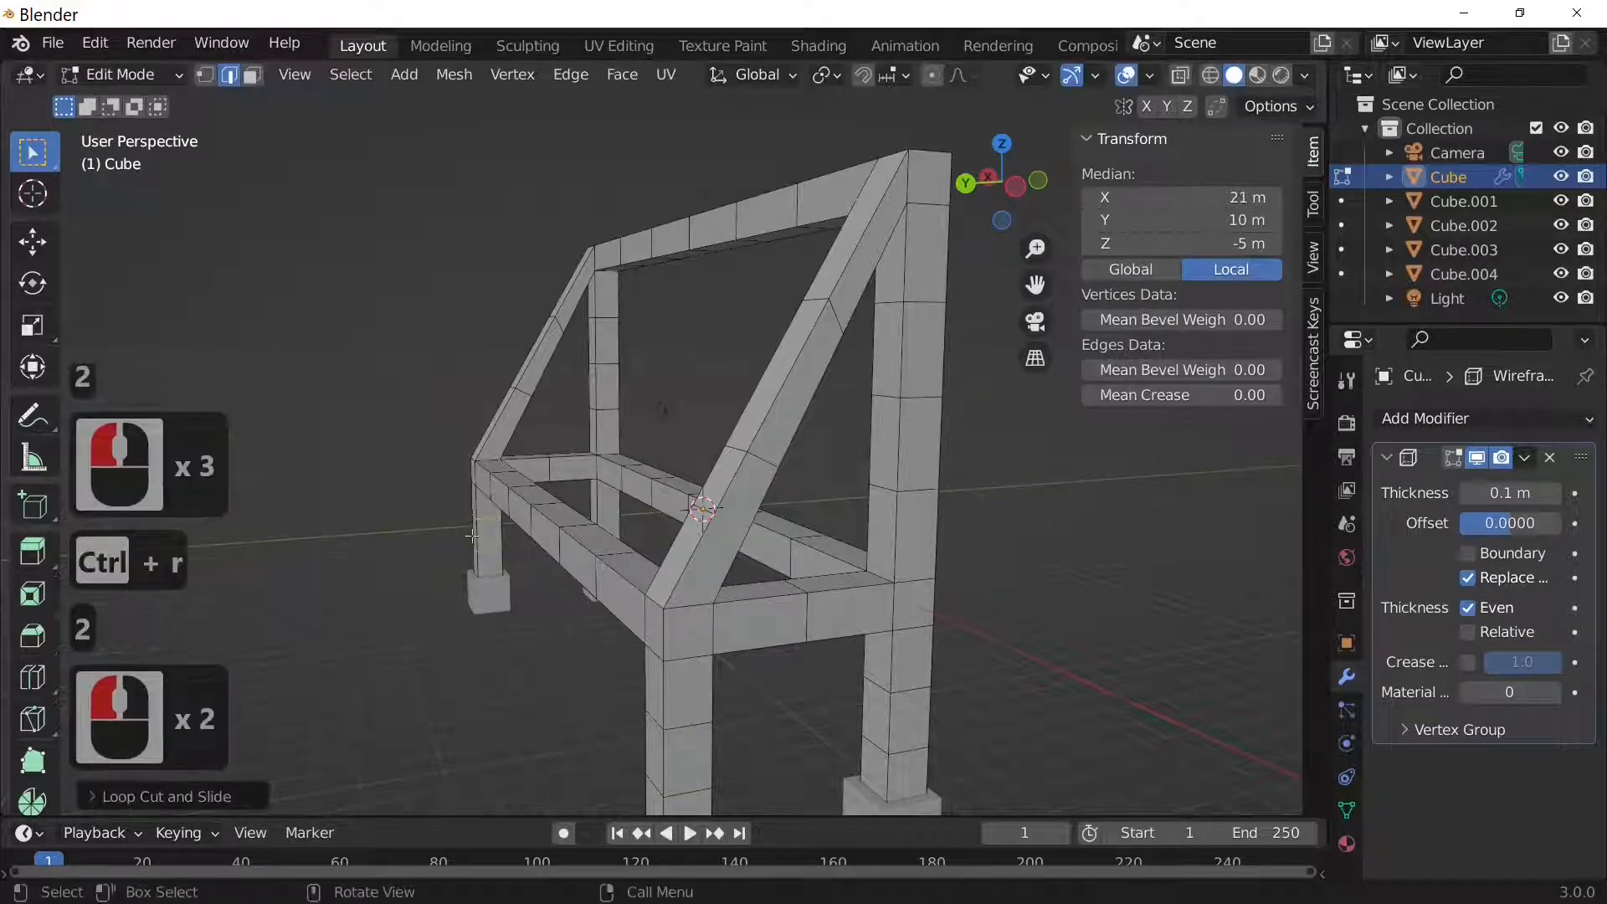
Add two evenly spaced loop cuts across the rear leg at the frame's +X end.
{"action": "left_click", "coordinate": [601, 502]}
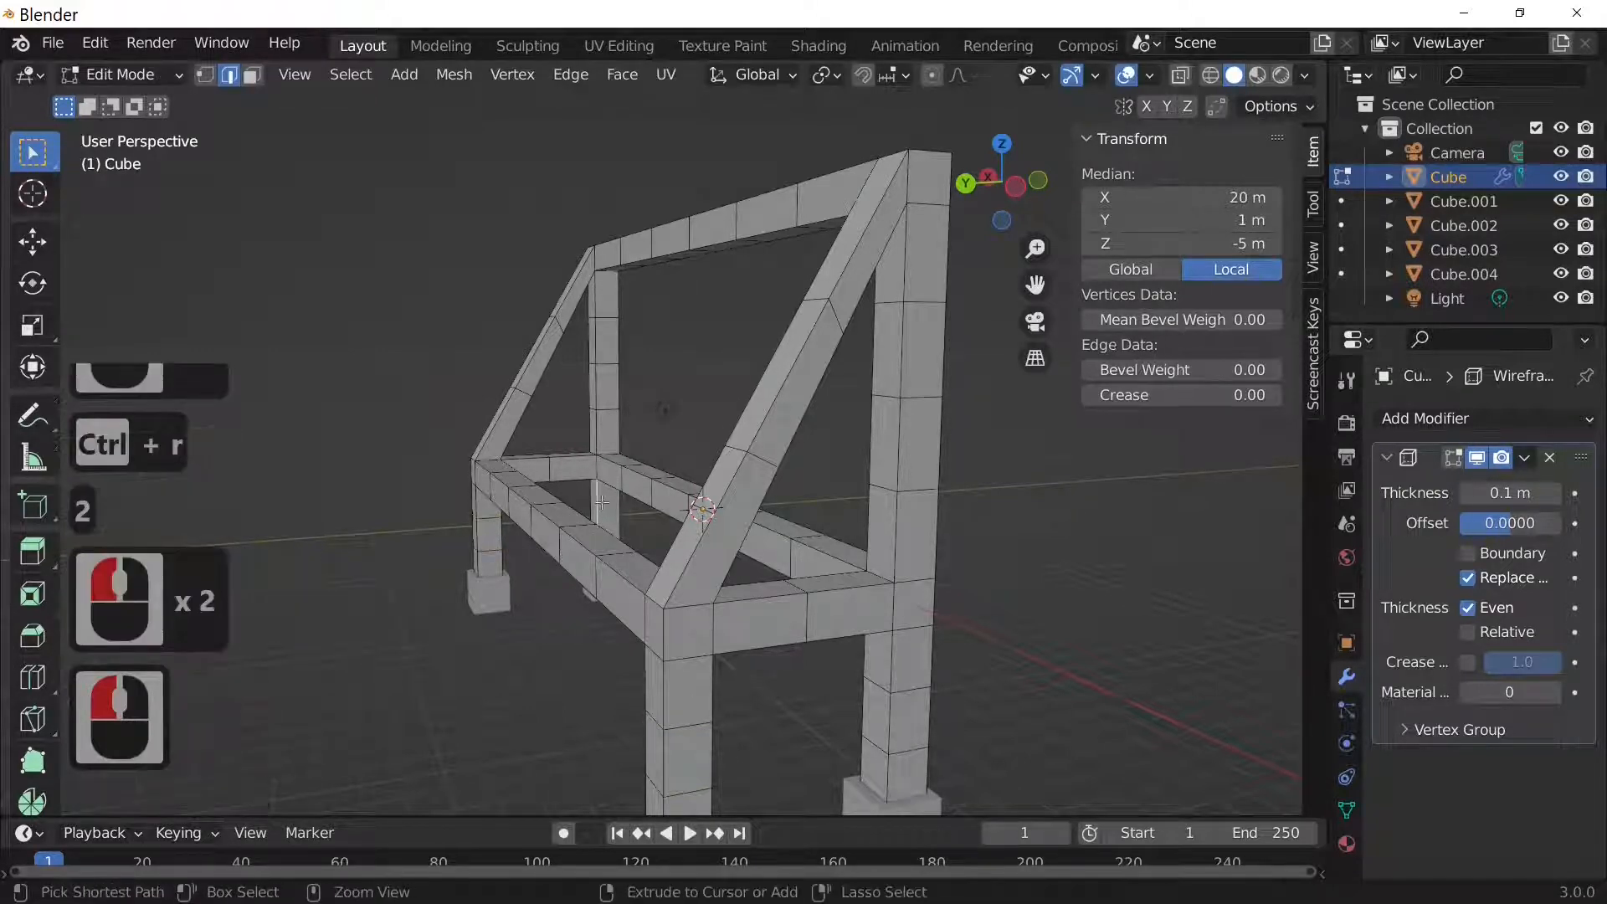
{"action": "key", "text": "ctrl+r"}
{"action": "key", "text": "2"}
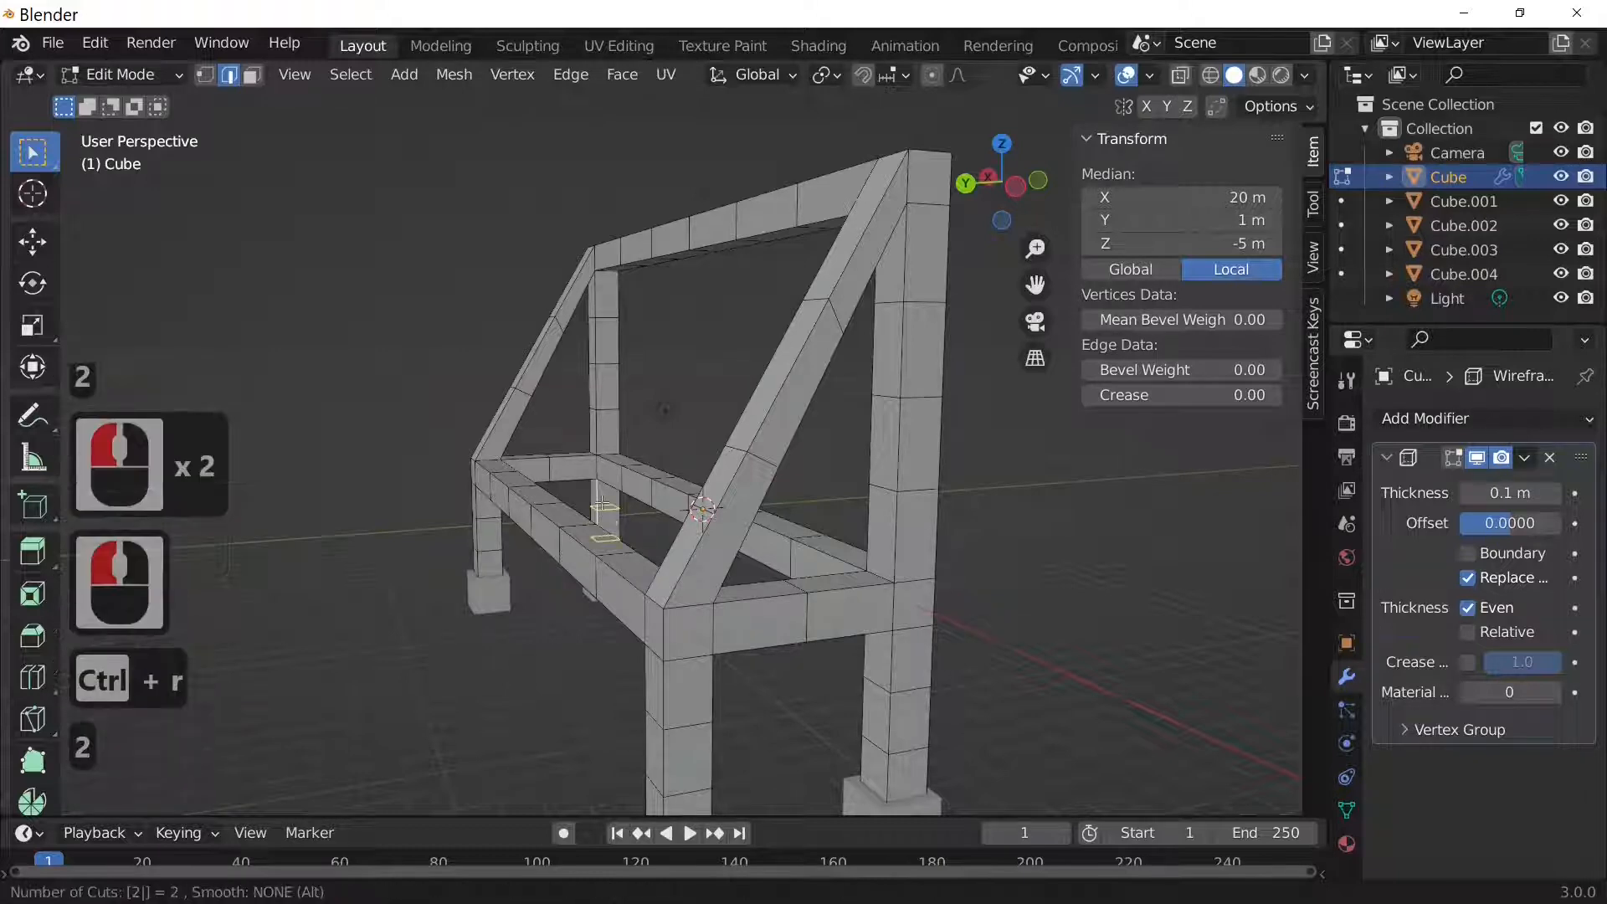
{"action": "left_click", "coordinate": [601, 502]}
{"action": "left_click", "coordinate": [601, 502]}
{"action": "middle_click_drag", "start_coordinate": [854, 557], "coordinate": [1088, 538]}
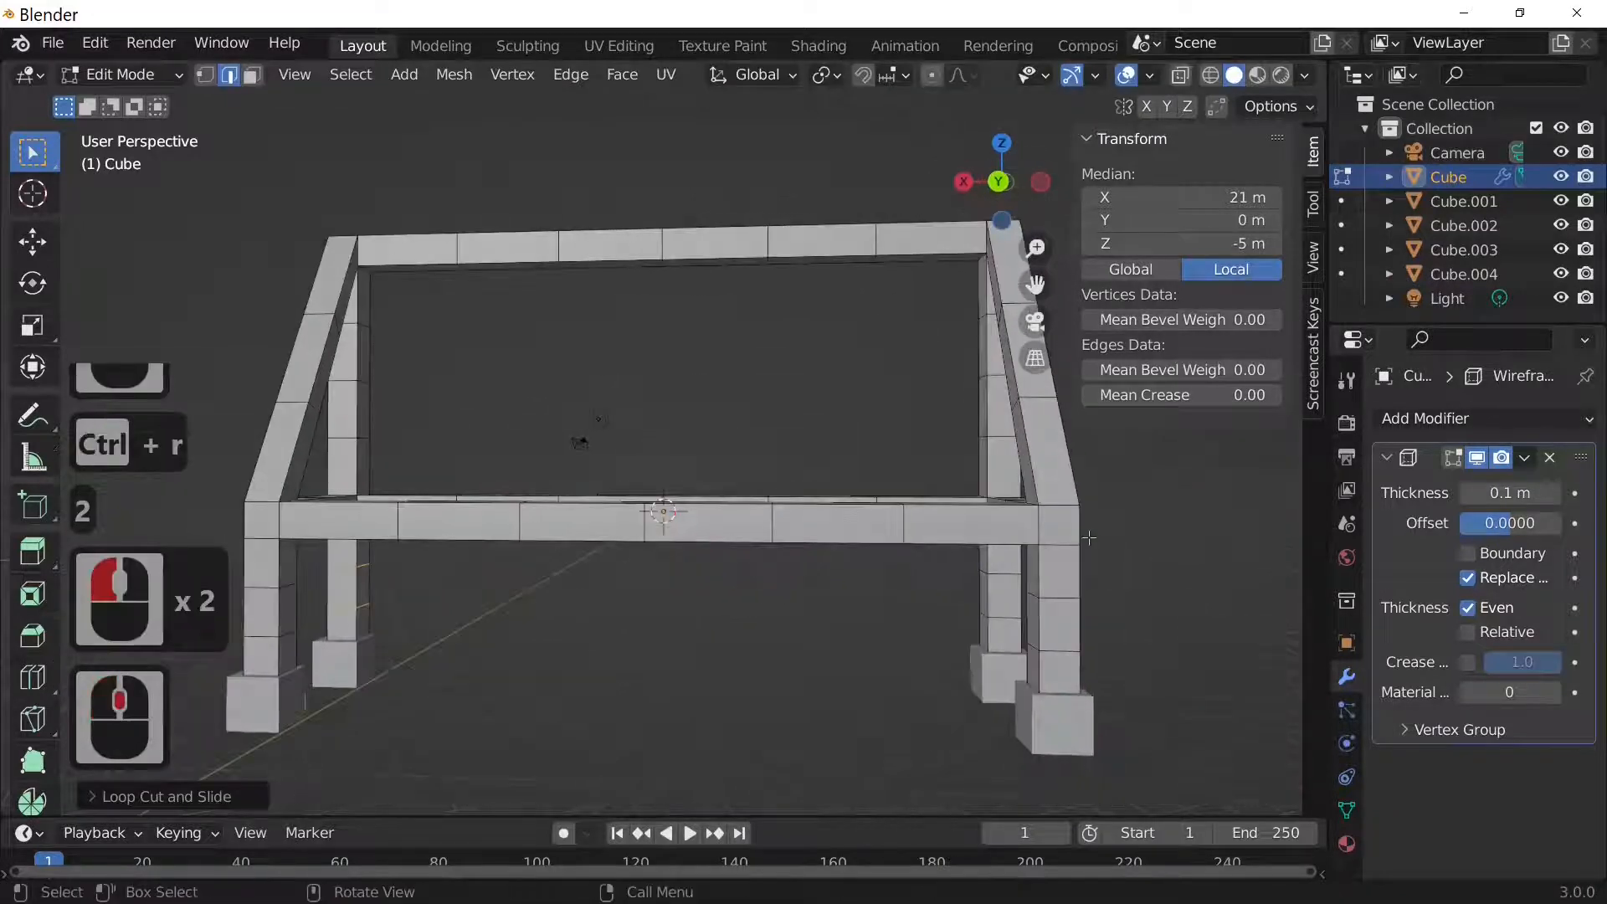
Check the truss in Object Mode, and resume editing the frame in face selection mode.
{"action": "key", "text": "Tab"}
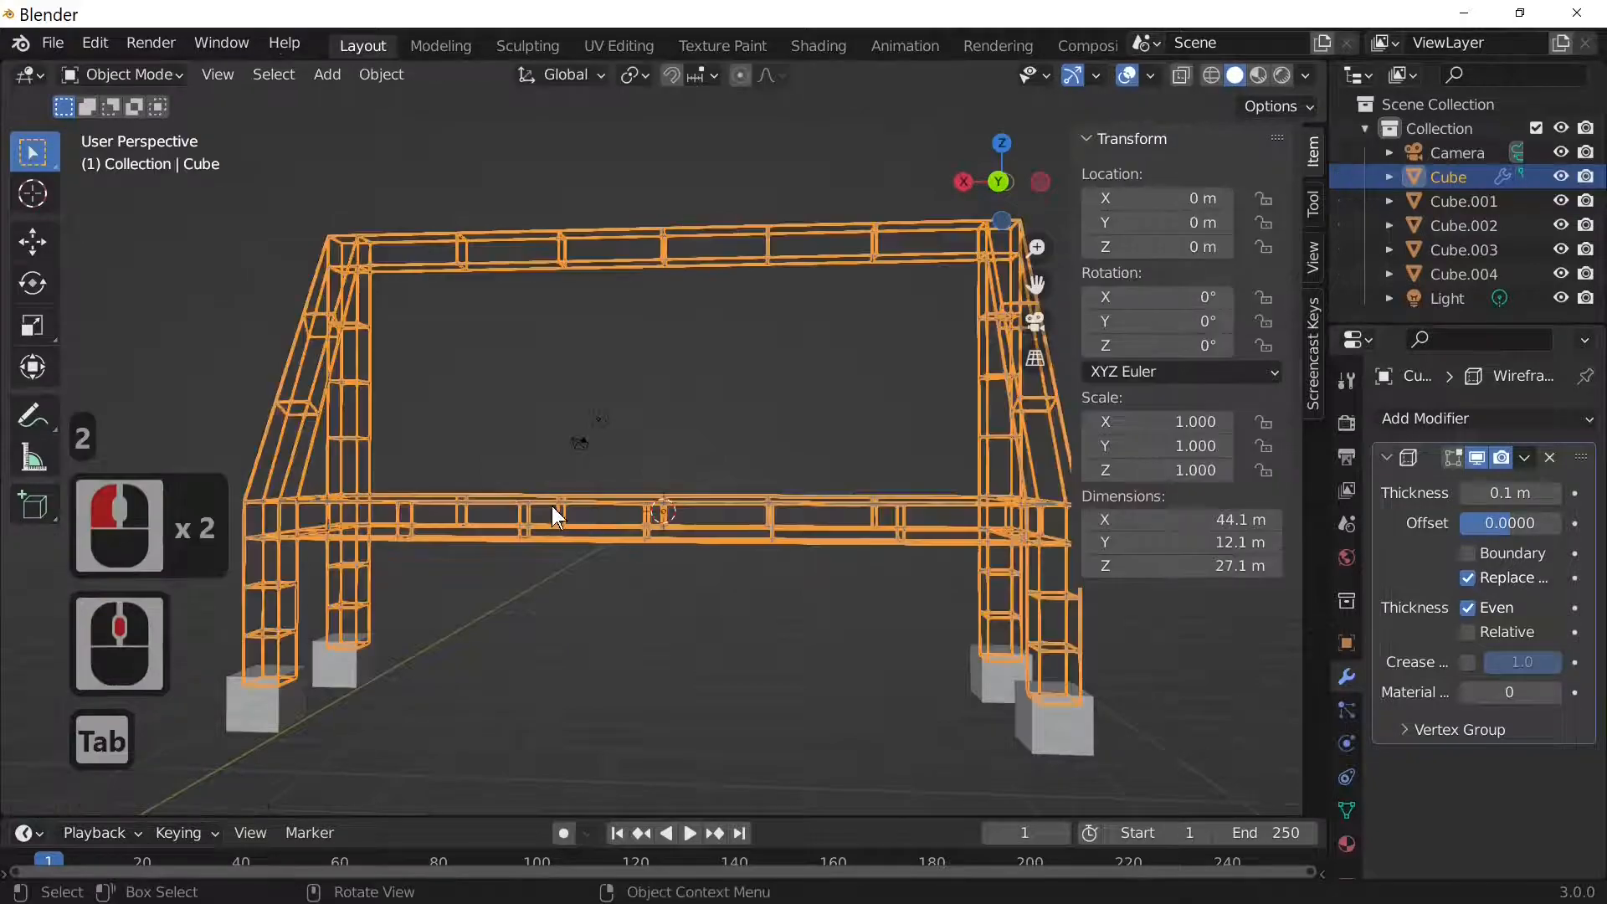
{"action": "middle_click_drag", "start_coordinate": [551, 505], "coordinate": [359, 530]}
{"action": "scroll", "coordinate": [696, 500], "scroll_direction": "up", "scroll_amount": 4}
{"action": "middle_click_drag", "start_coordinate": [697, 500], "coordinate": [748, 530]}
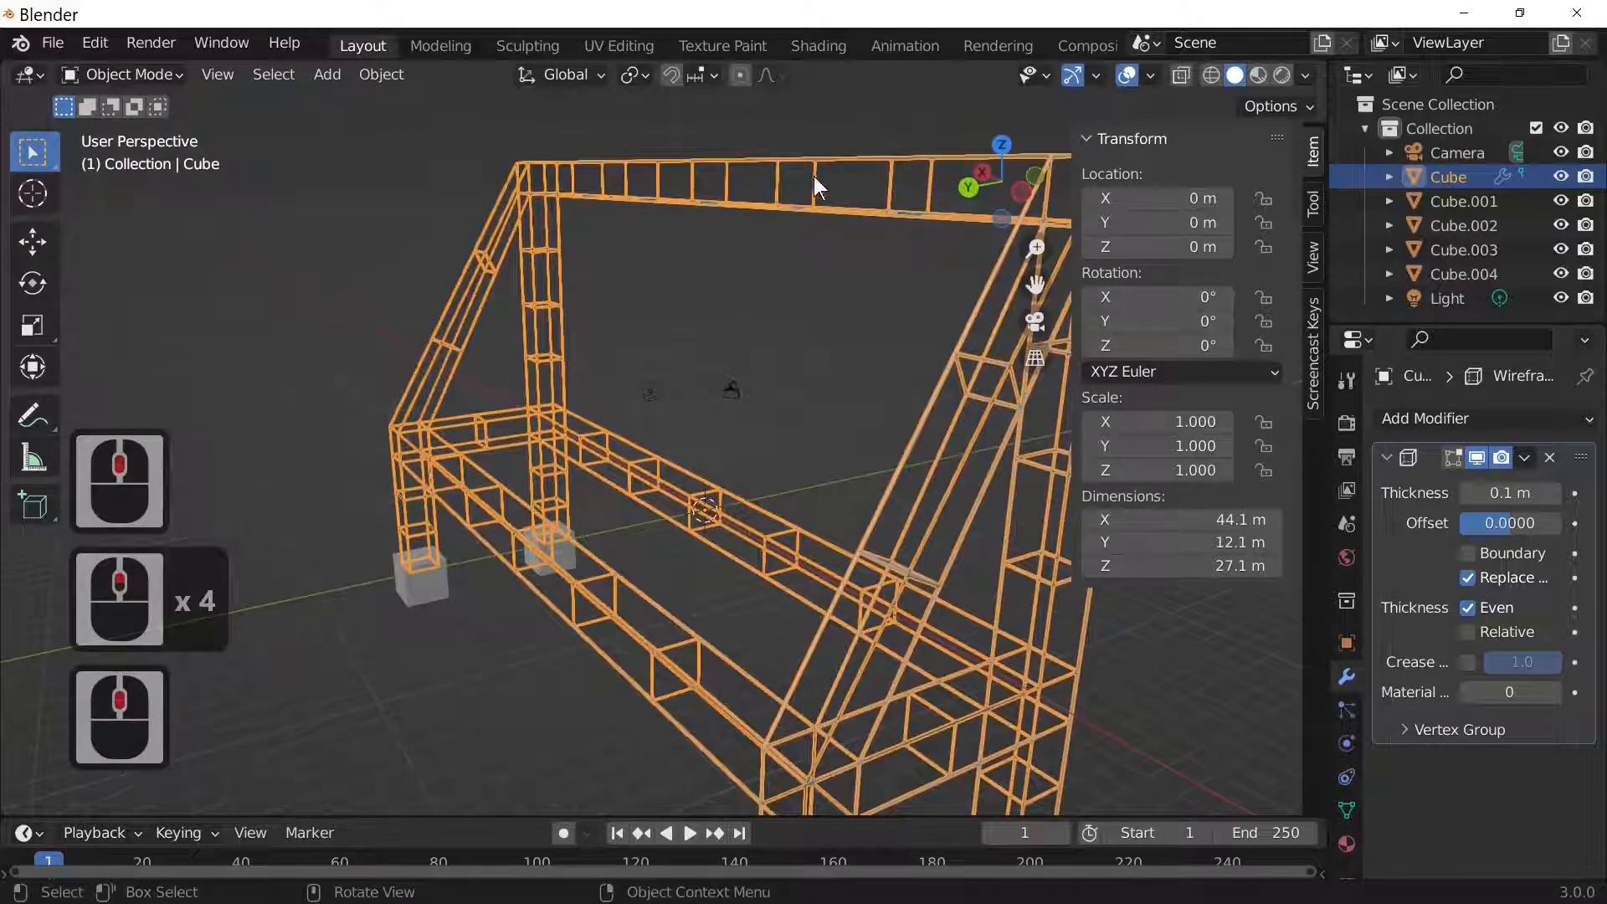
{"action": "middle_click_drag", "start_coordinate": [721, 248], "coordinate": [561, 355]}
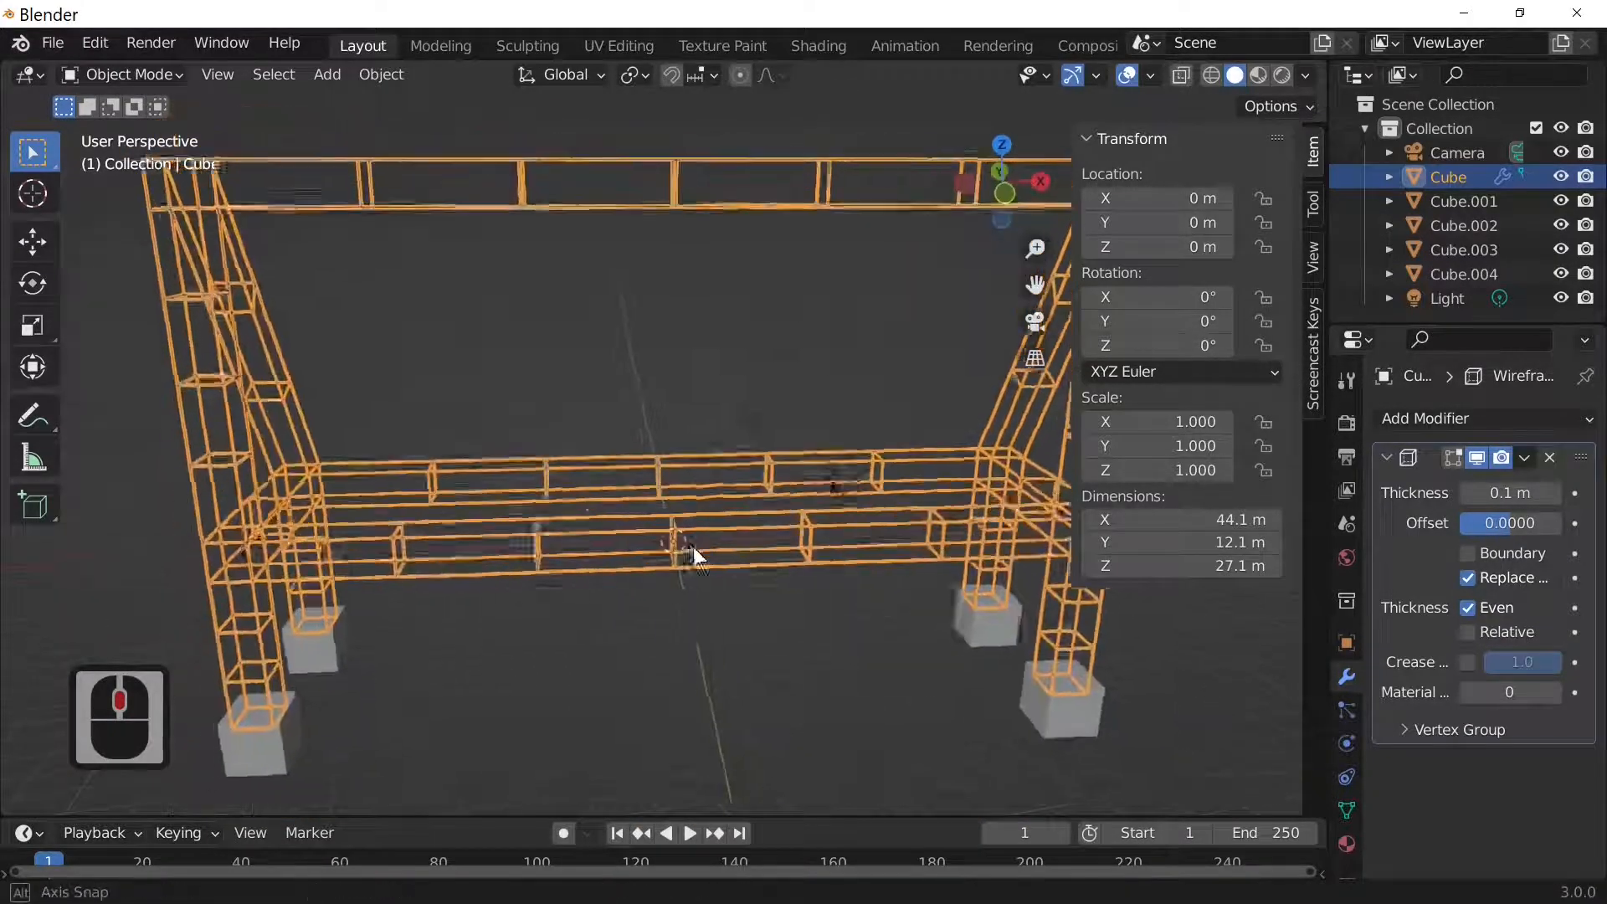
{"action": "key", "text": "Tab"}
{"action": "left_click", "coordinate": [621, 180]}
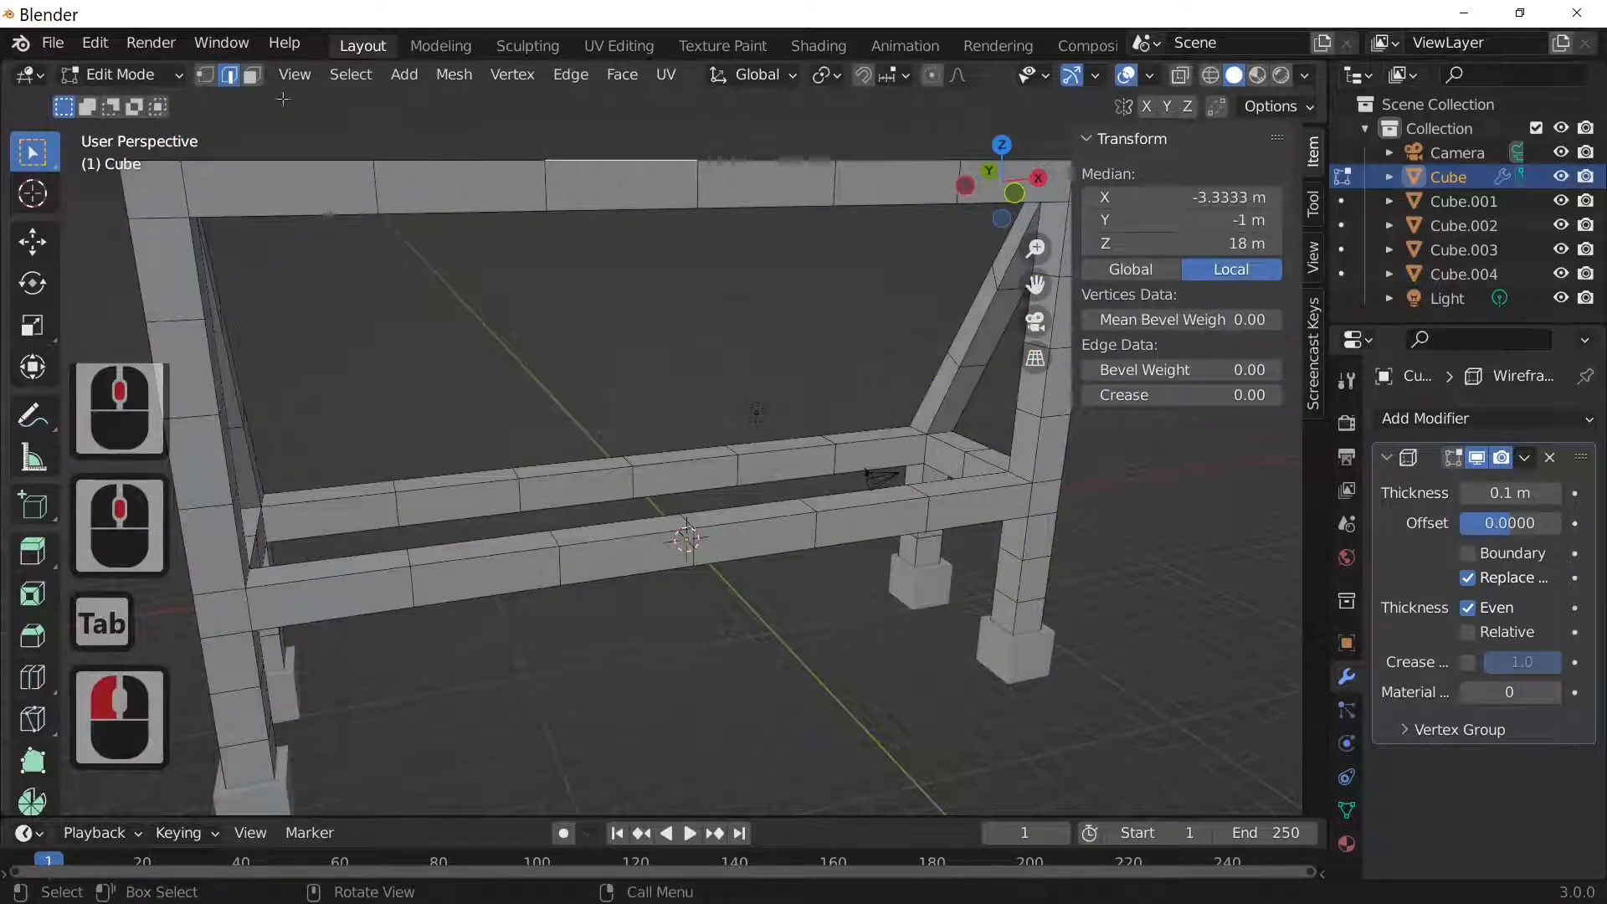
{"action": "left_click", "coordinate": [251, 76]}
Try triangulating the top beam's outer face just to the −X side of centre, check it in Object Mode, and undo it.
{"action": "left_click", "coordinate": [635, 198]}
{"action": "right_click", "coordinate": [634, 198]}
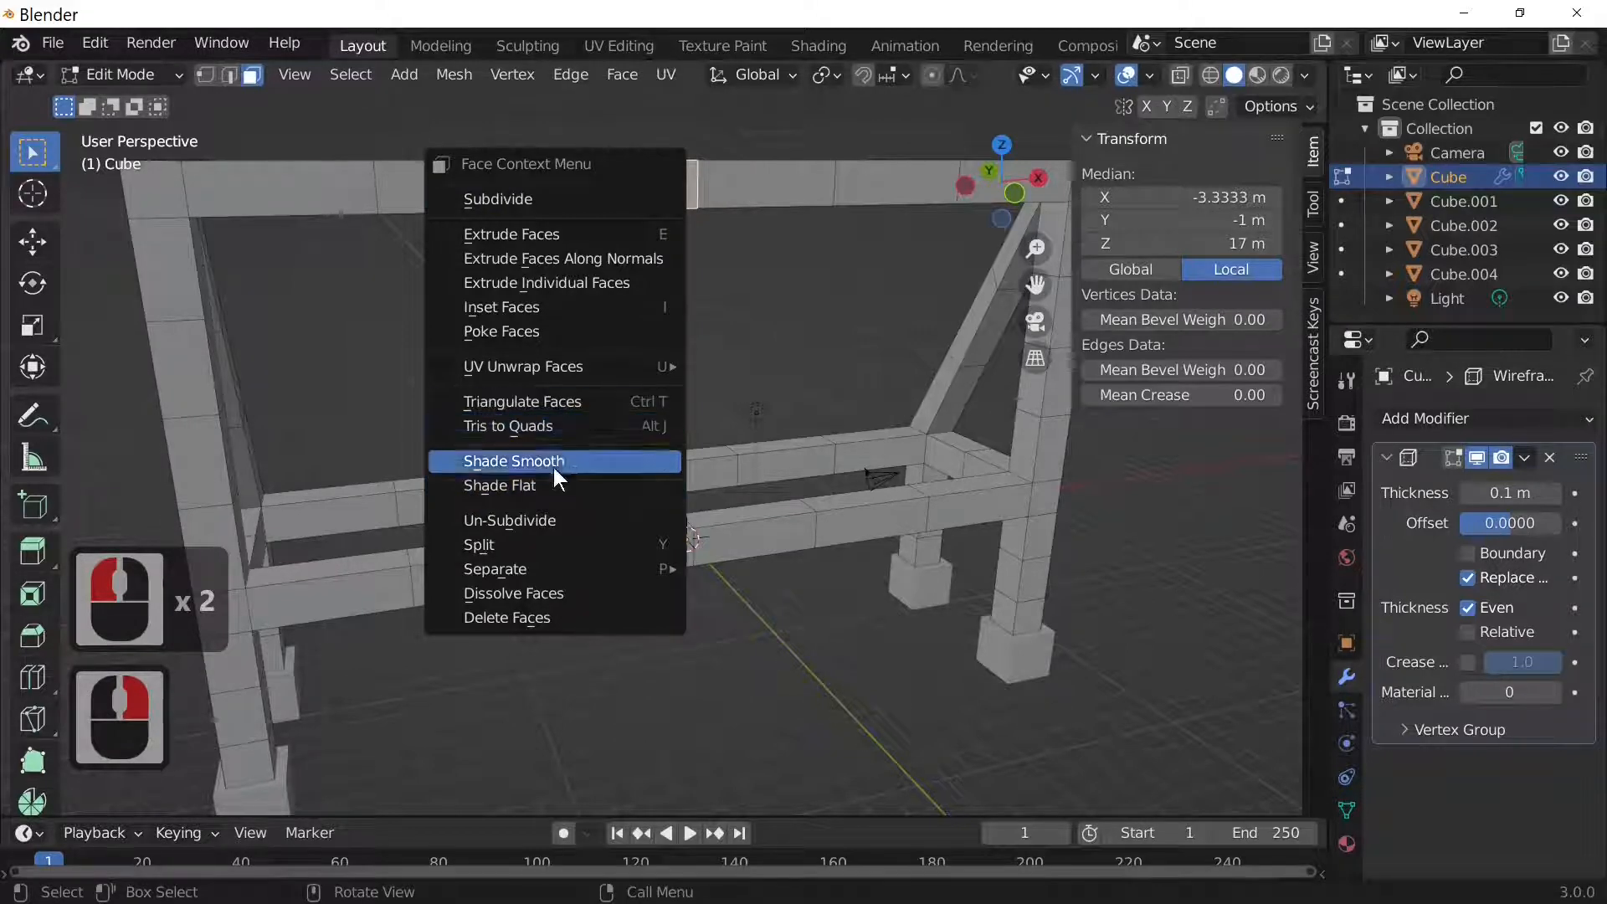
{"action": "left_click", "coordinate": [595, 403]}
{"action": "middle_click_drag", "start_coordinate": [595, 404], "coordinate": [391, 396]}
{"action": "key", "text": "Tab"}
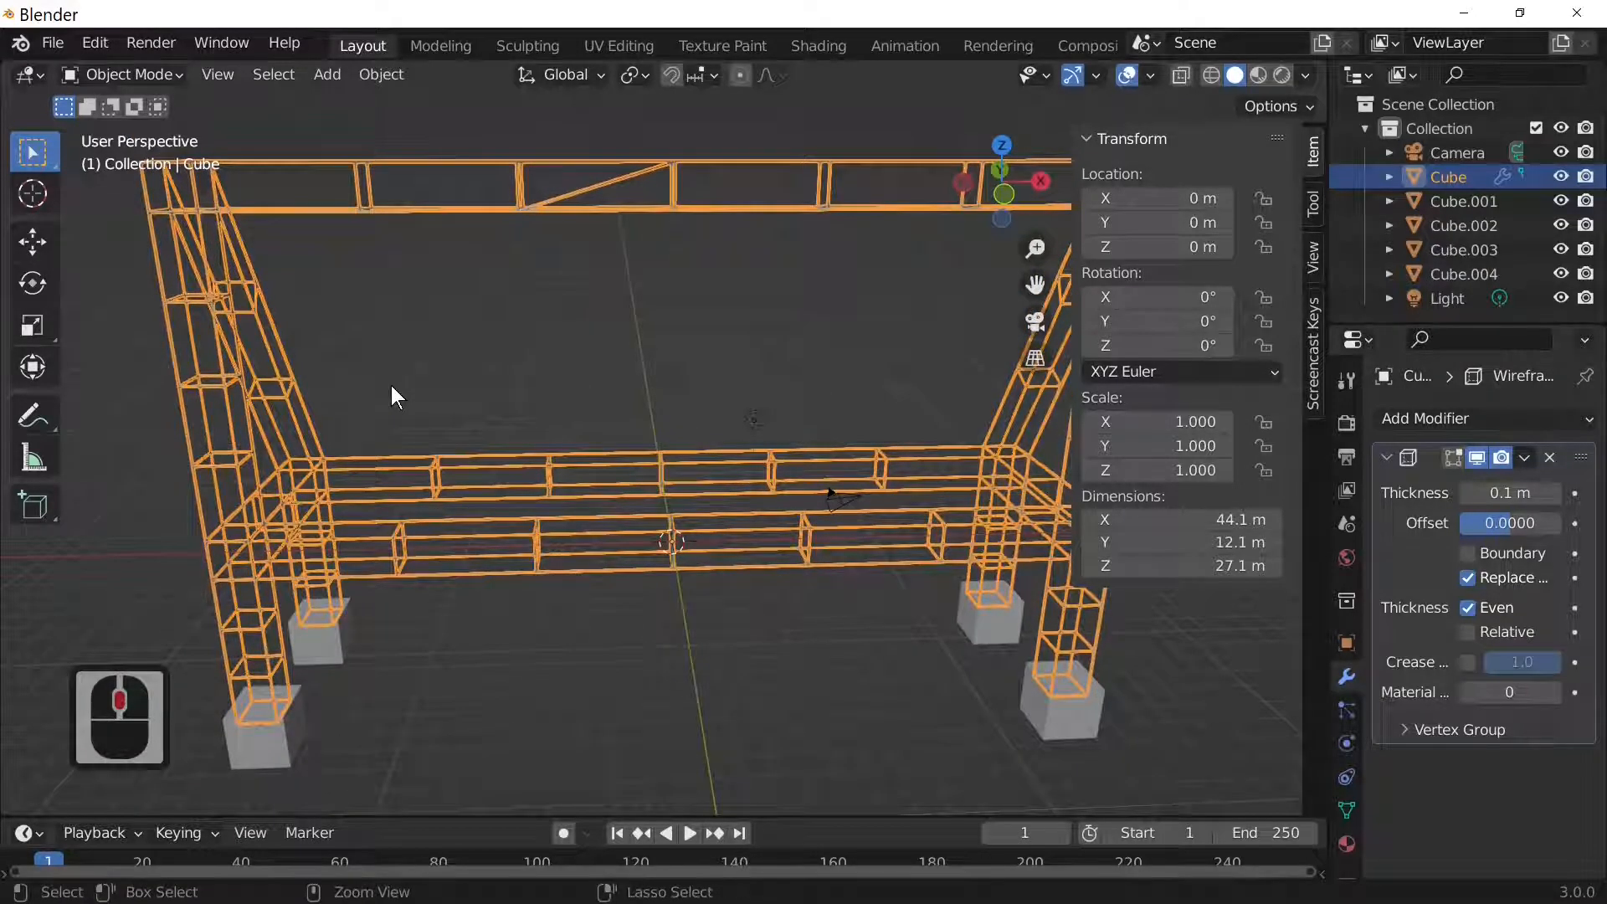
{"action": "key", "text": "ctrl+z"}
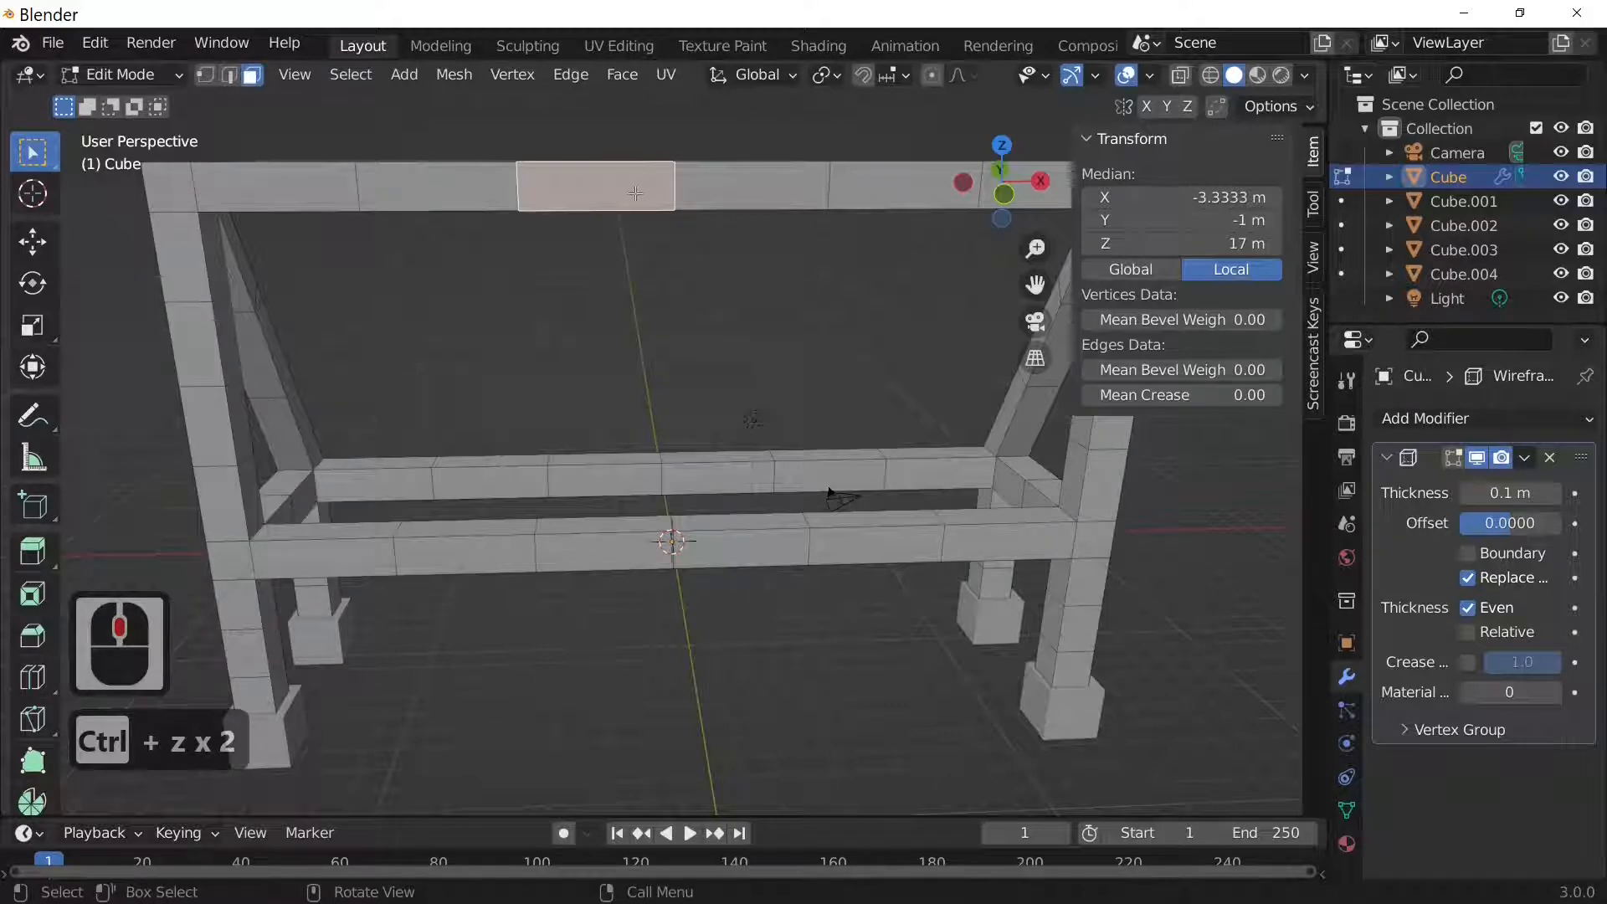
Apply Poke Faces to all faces of the frame and return to Object Mode.
{"action": "key", "text": "a"}
{"action": "middle_click_drag", "start_coordinate": [576, 330], "coordinate": [608, 246]}
{"action": "right_click", "coordinate": [608, 247]}
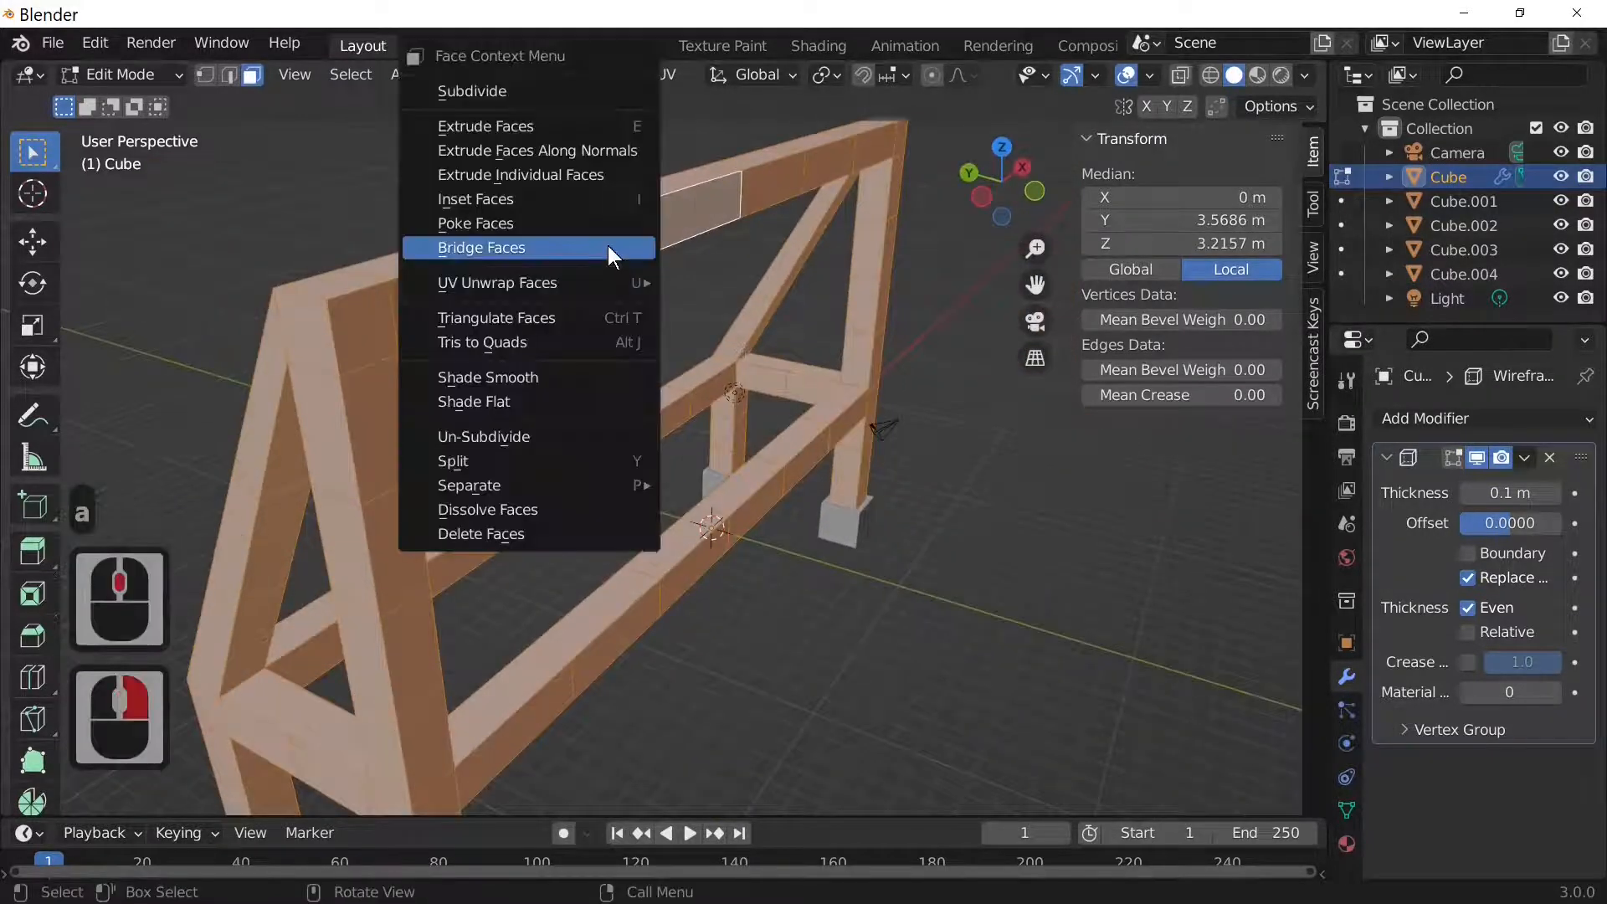
{"action": "left_click", "coordinate": [550, 221]}
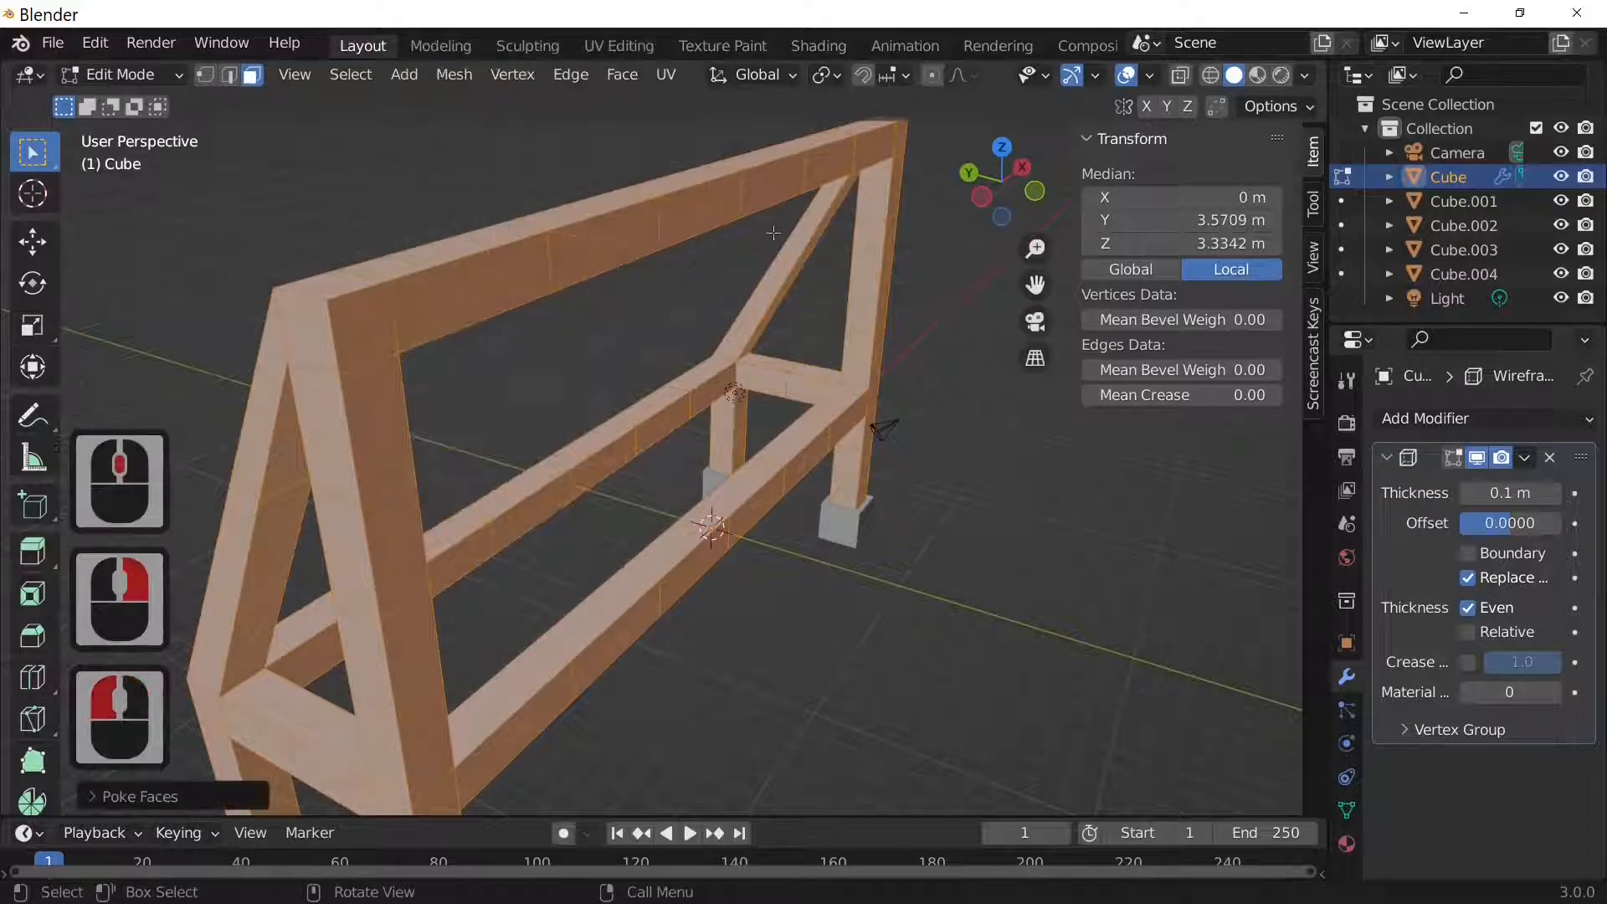
{"action": "middle_click_drag", "start_coordinate": [624, 358], "coordinate": [754, 315]}
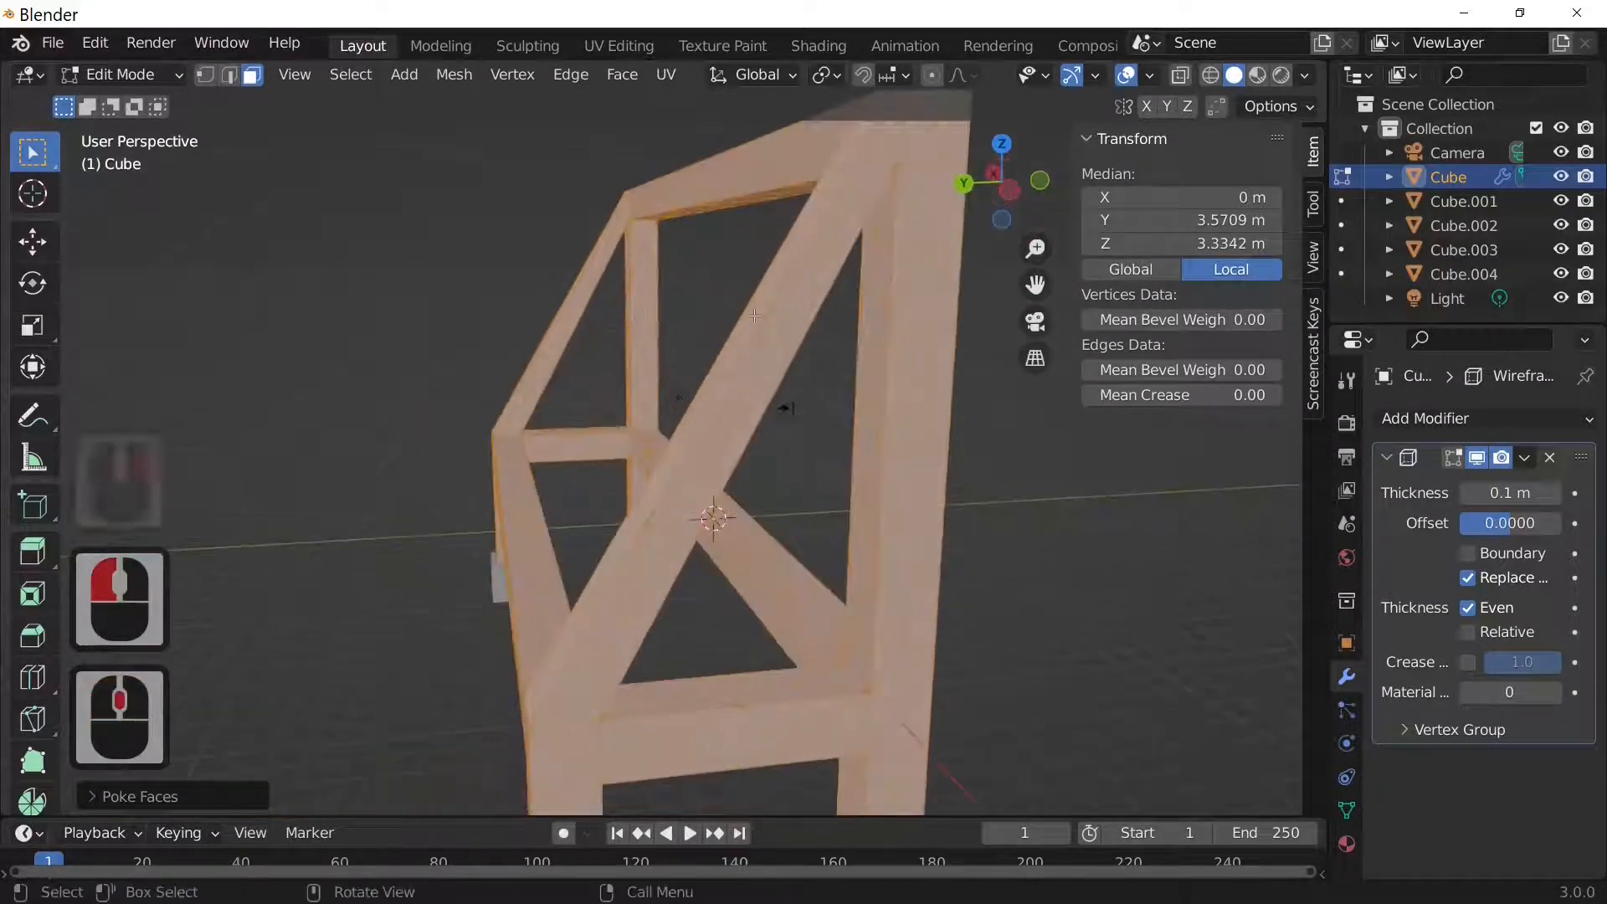
{"action": "key", "text": "Tab"}
Examine the cross-braced truss from several sides, both close up and as a whole.
{"action": "scroll", "coordinate": [791, 383], "scroll_direction": "down", "scroll_amount": 4}
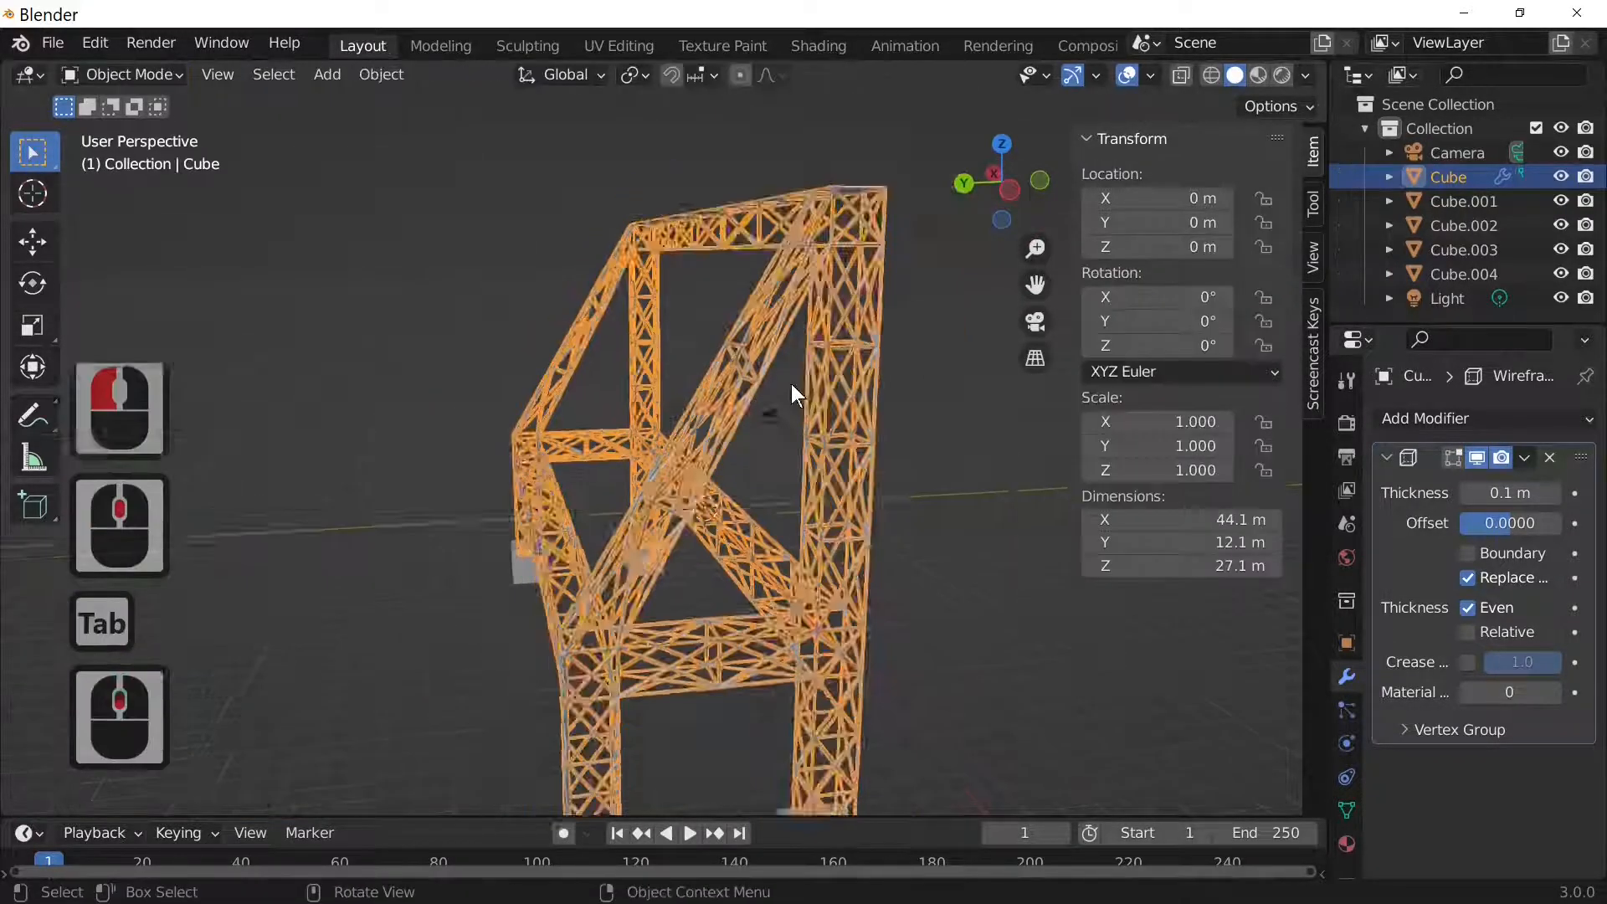
{"action": "middle_click_drag", "start_coordinate": [790, 385], "coordinate": [486, 379]}
{"action": "scroll", "coordinate": [772, 460], "scroll_direction": "up", "scroll_amount": 5}
{"action": "middle_click_drag", "start_coordinate": [772, 460], "coordinate": [859, 468]}
{"action": "scroll", "coordinate": [888, 477], "scroll_direction": "down", "scroll_amount": 3}
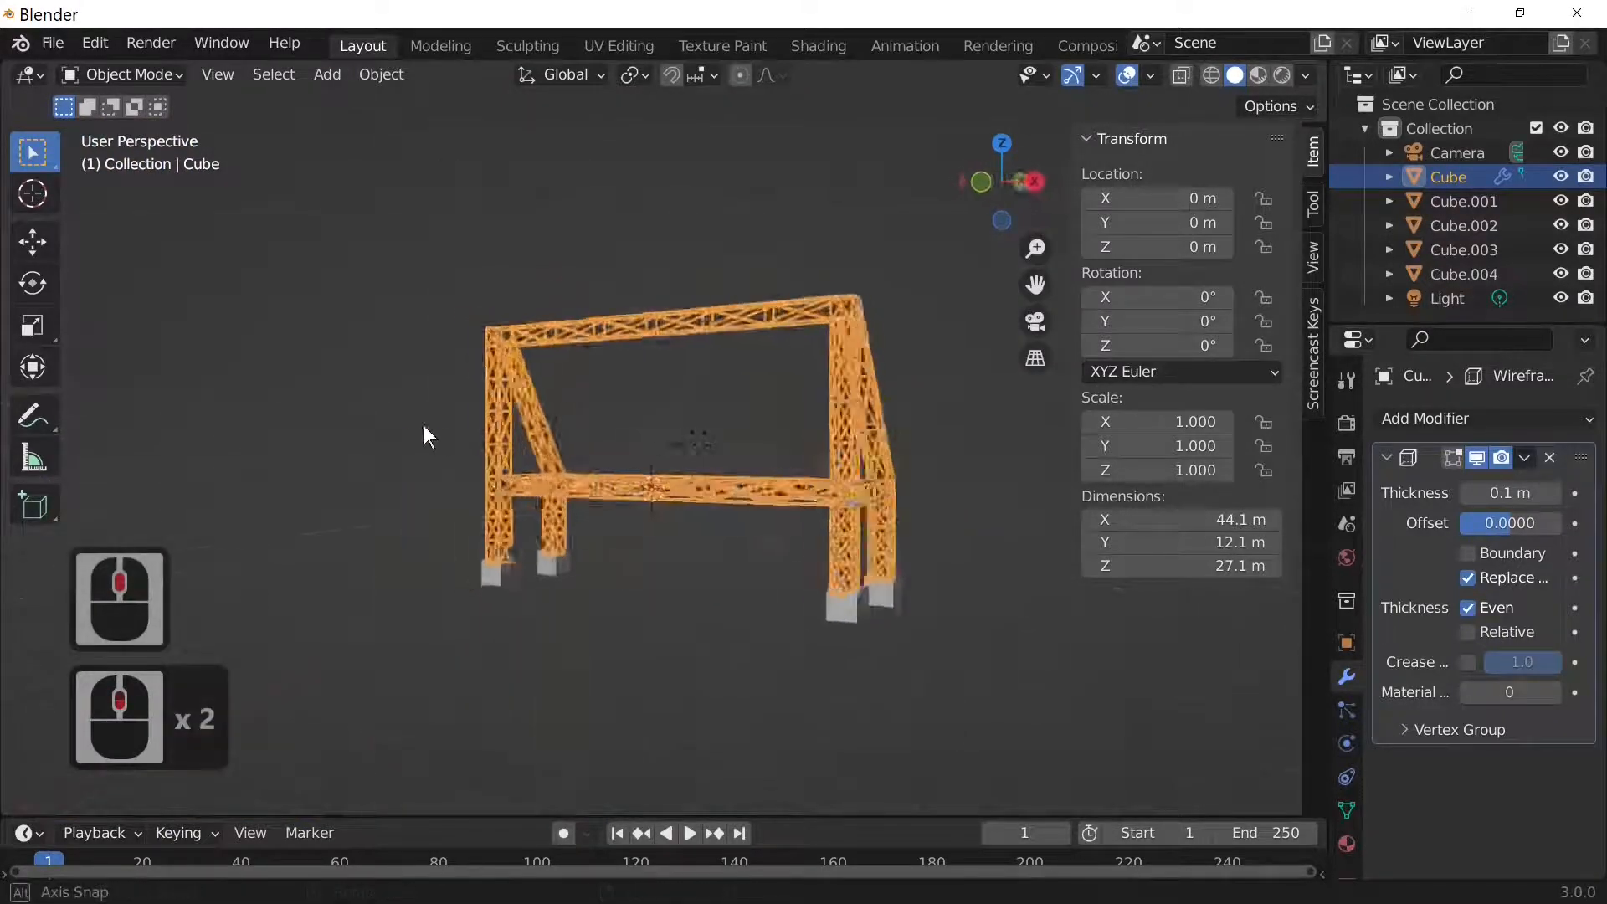
{"action": "middle_click_drag", "start_coordinate": [423, 434], "coordinate": [750, 456]}
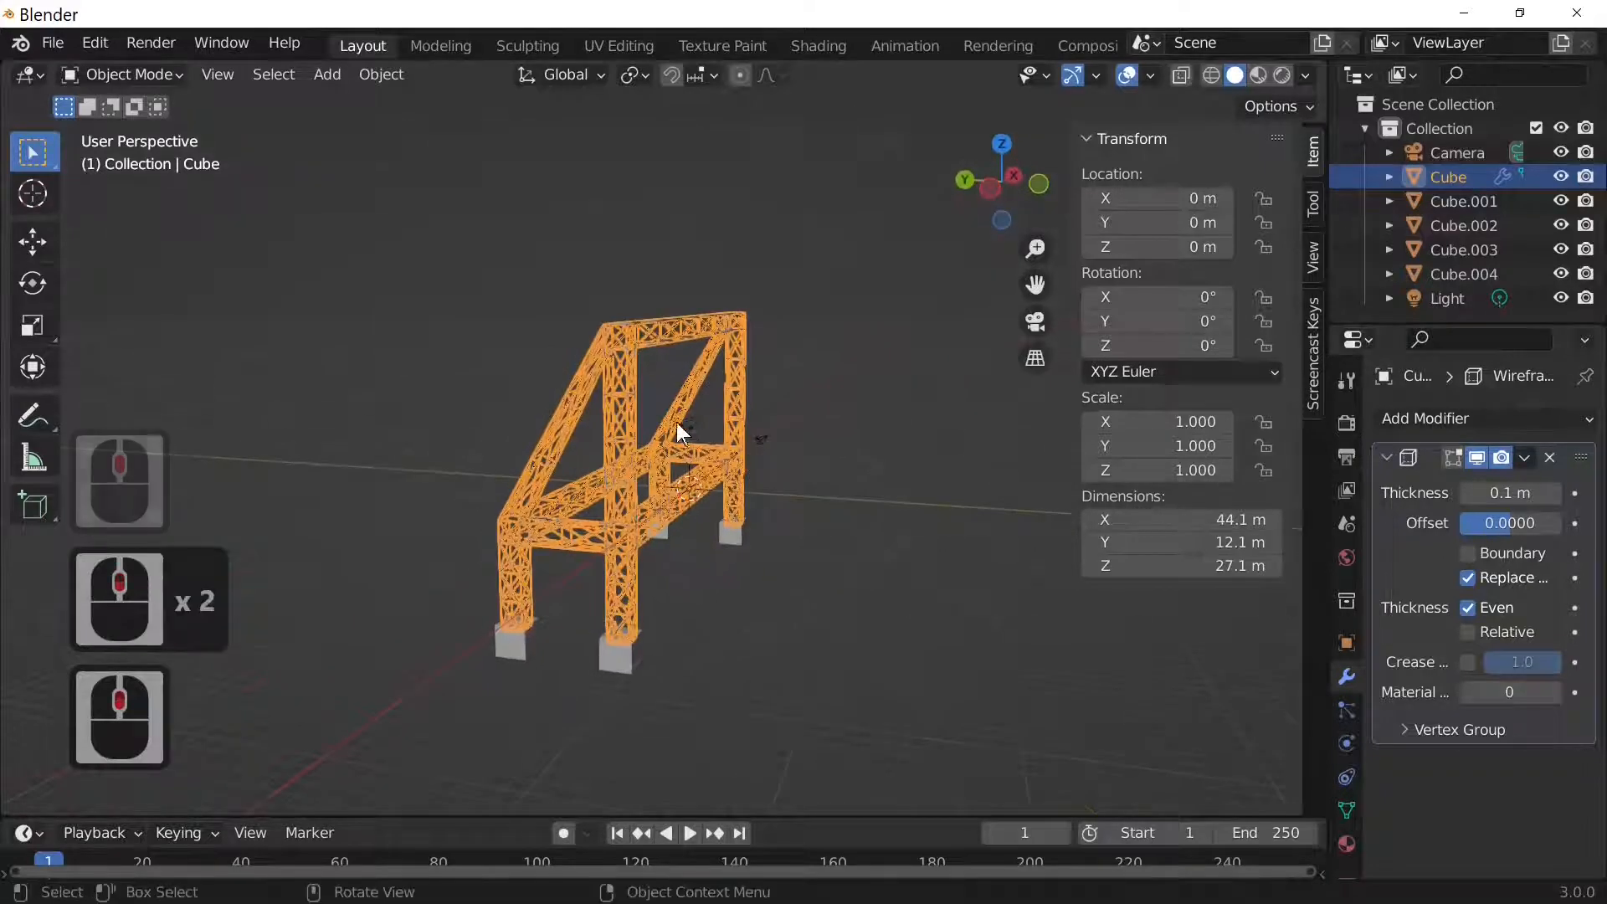
{"action": "key", "text": "Tab"}
{"action": "key", "text": "Tab"}
Add a new cube mesh and scale it uniformly to about 11.1 m.
{"action": "left_click", "coordinate": [326, 73]}
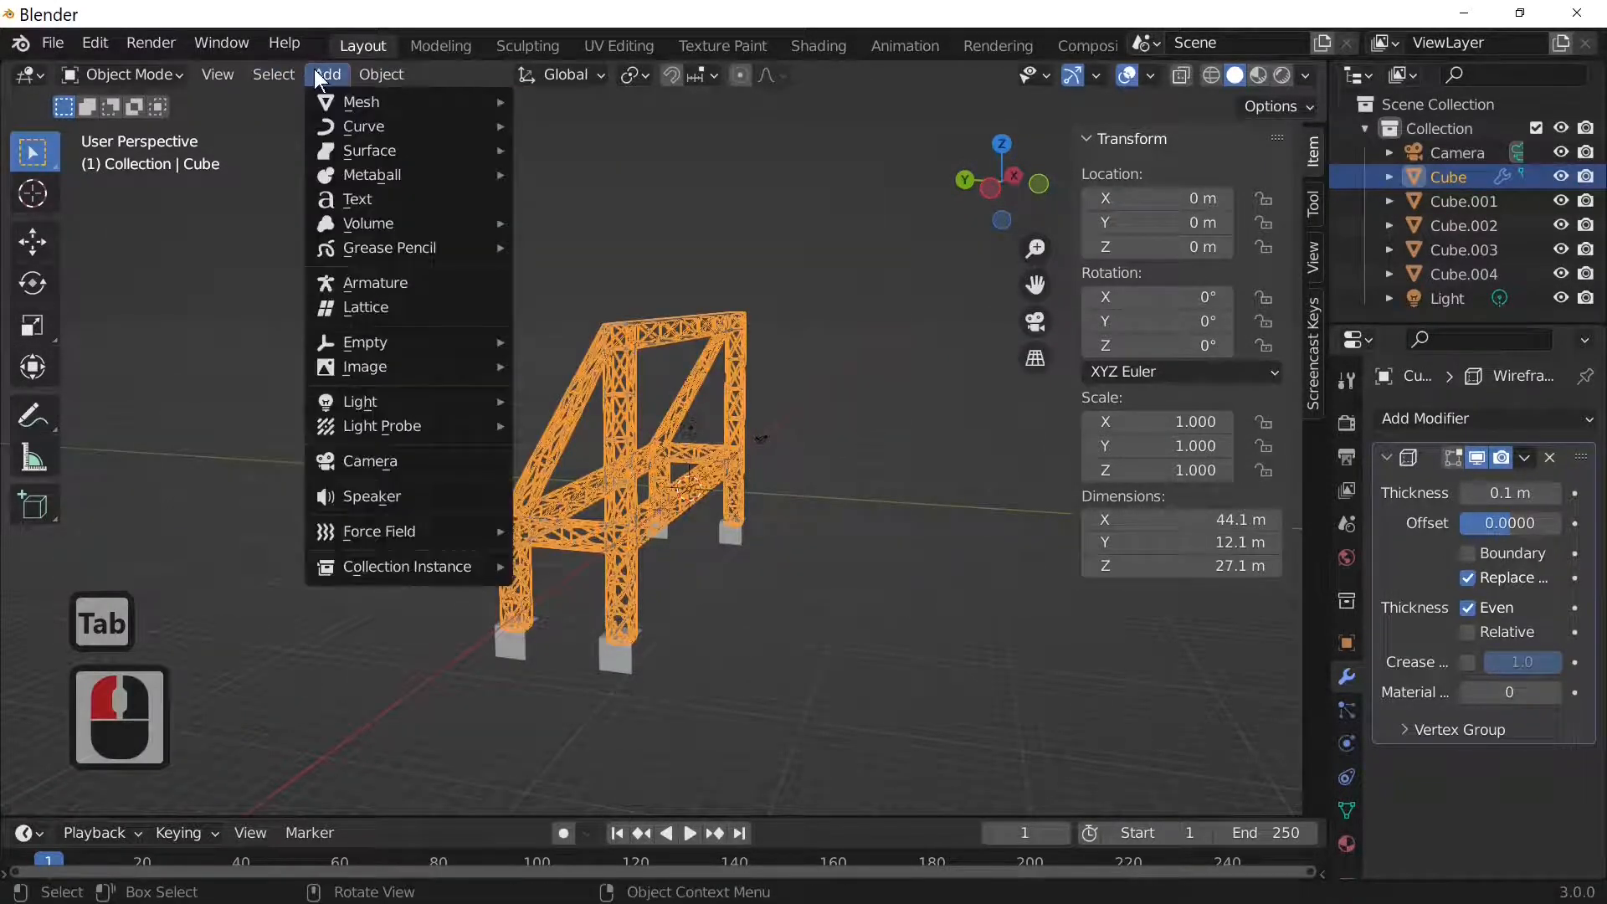
{"action": "mouse_move", "coordinate": [360, 101]}
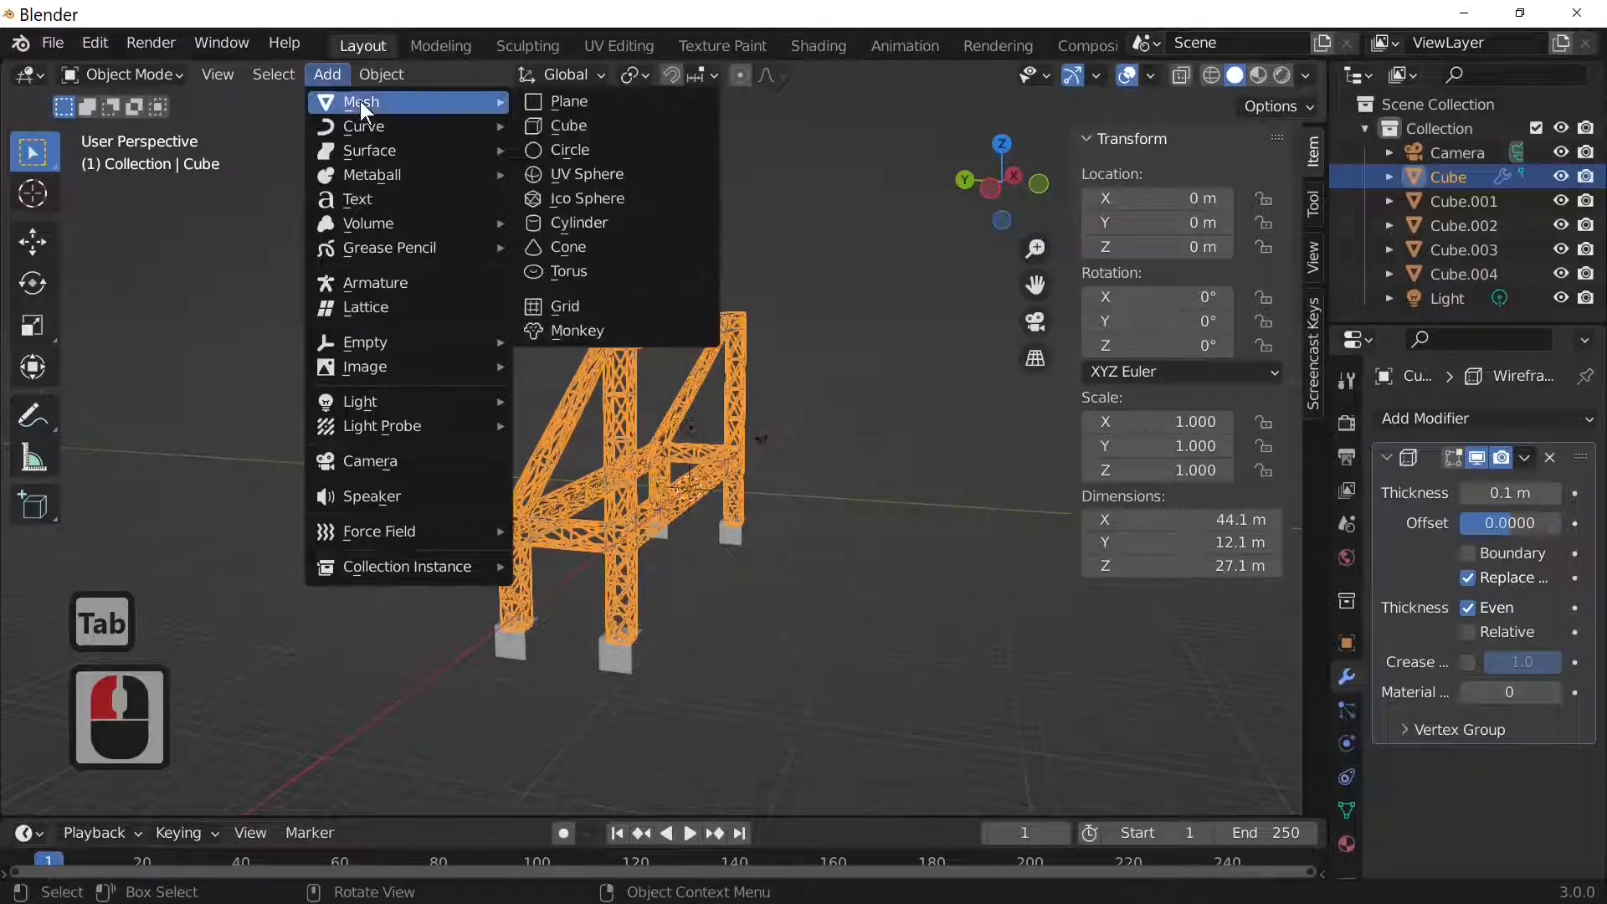
{"action": "left_click", "coordinate": [587, 123]}
{"action": "middle_click_drag", "start_coordinate": [588, 123], "coordinate": [797, 488]}
{"action": "key", "text": "s"}
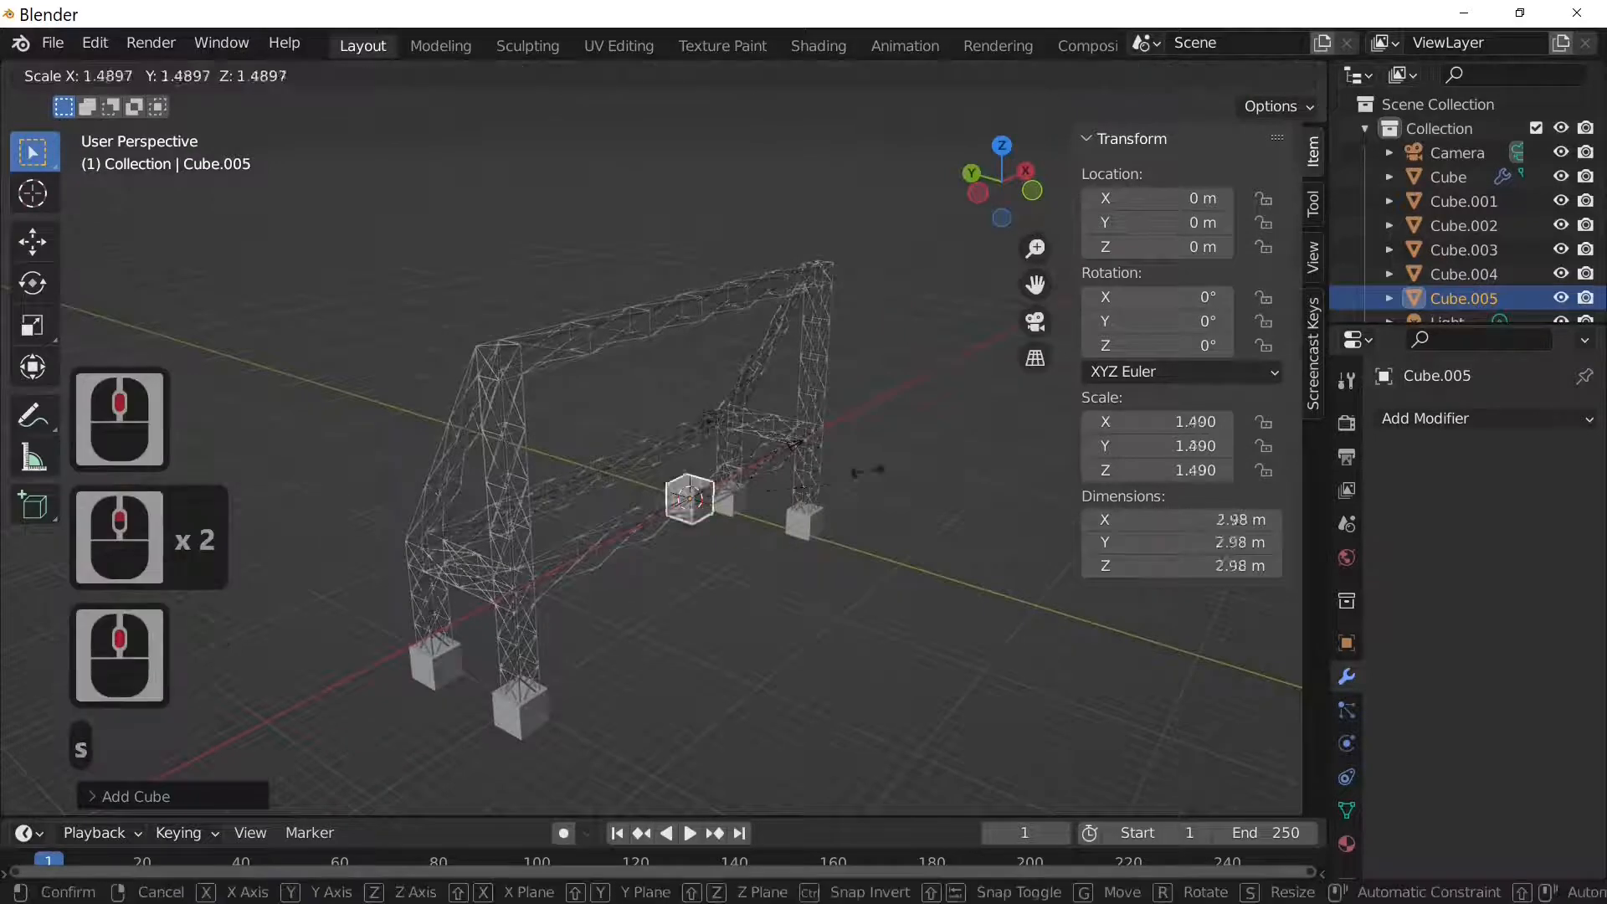
{"action": "left_click", "coordinate": [701, 534]}
Flatten the new cube by a factor of .01 along Y and scale the resulting panel uniformly to about 40.8 m wide.
{"action": "key", "text": "s"}
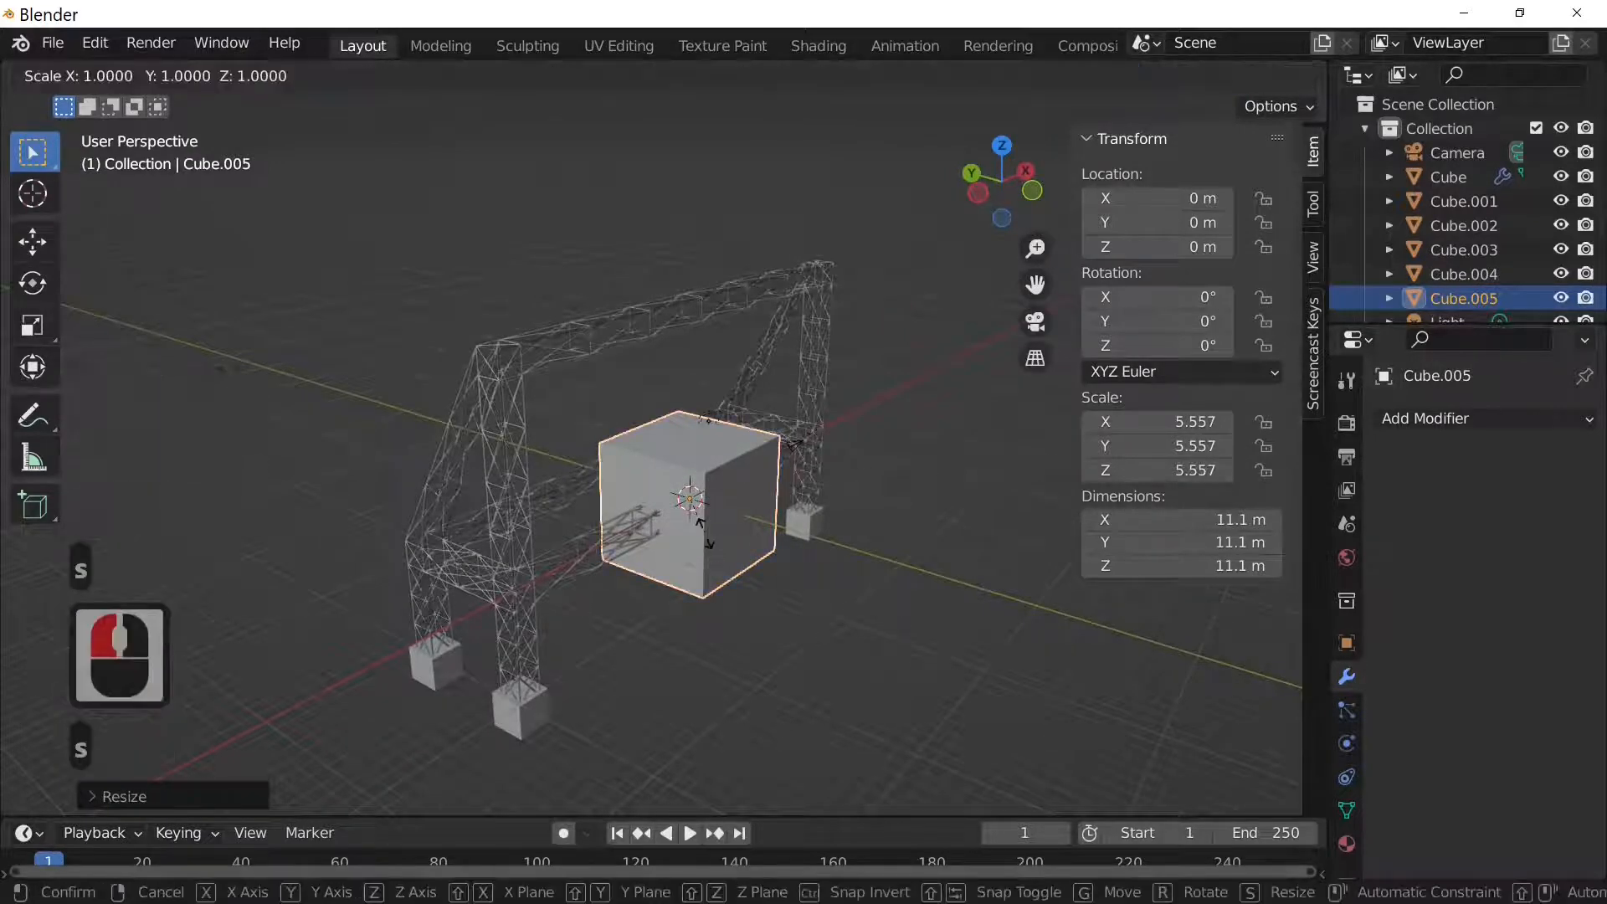
{"action": "type", "text": "y.01"}
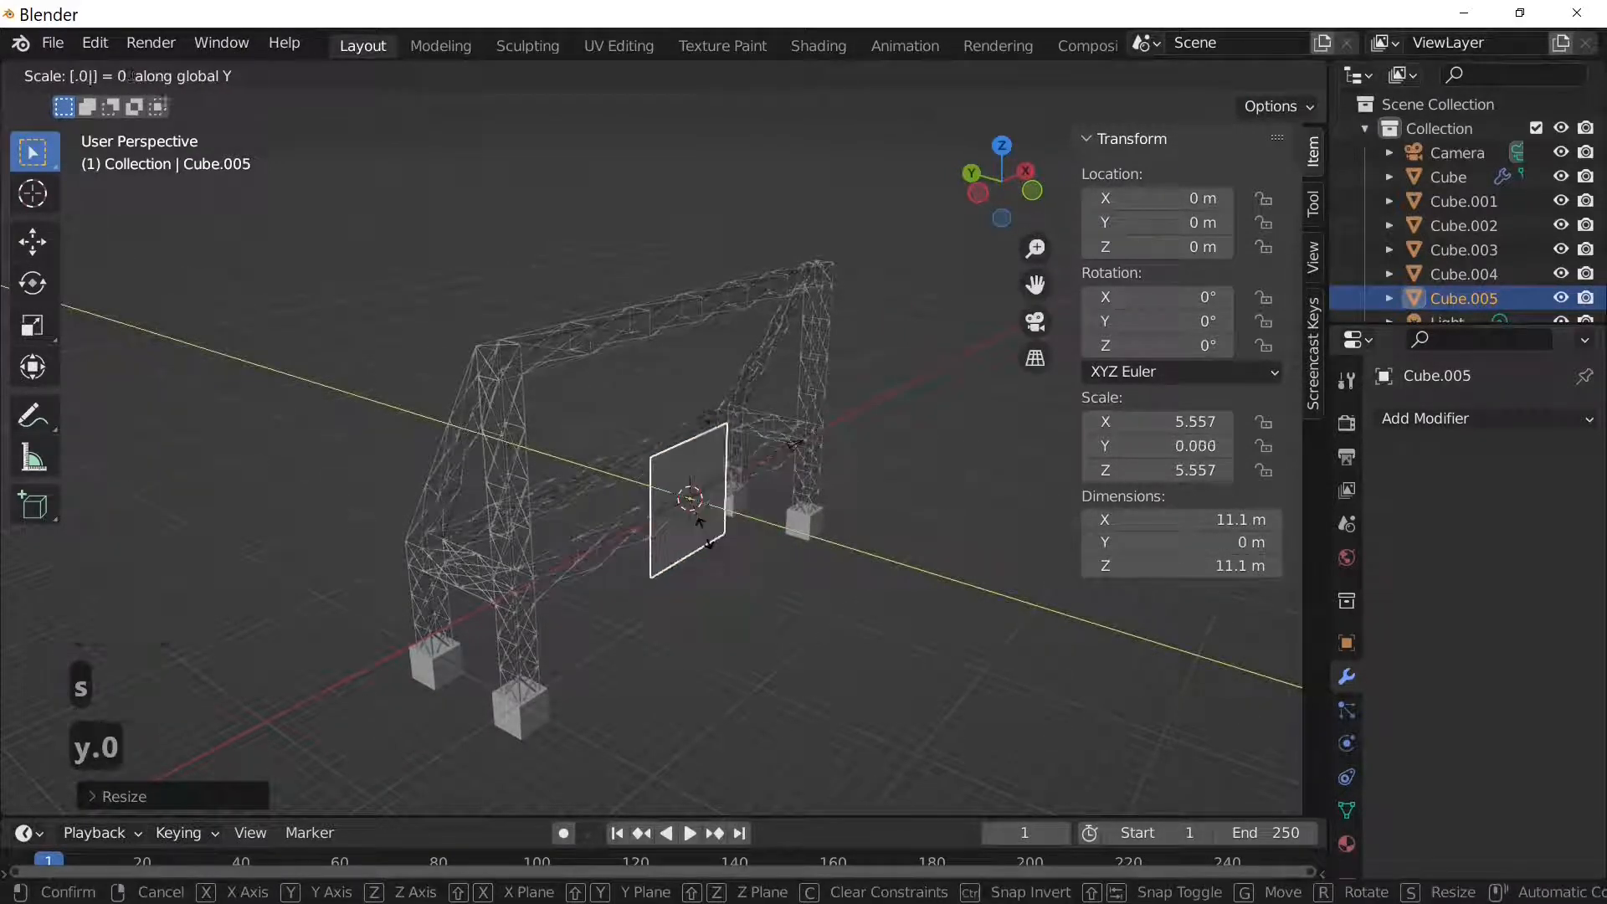
{"action": "key", "text": "Return"}
{"action": "key", "text": "s"}
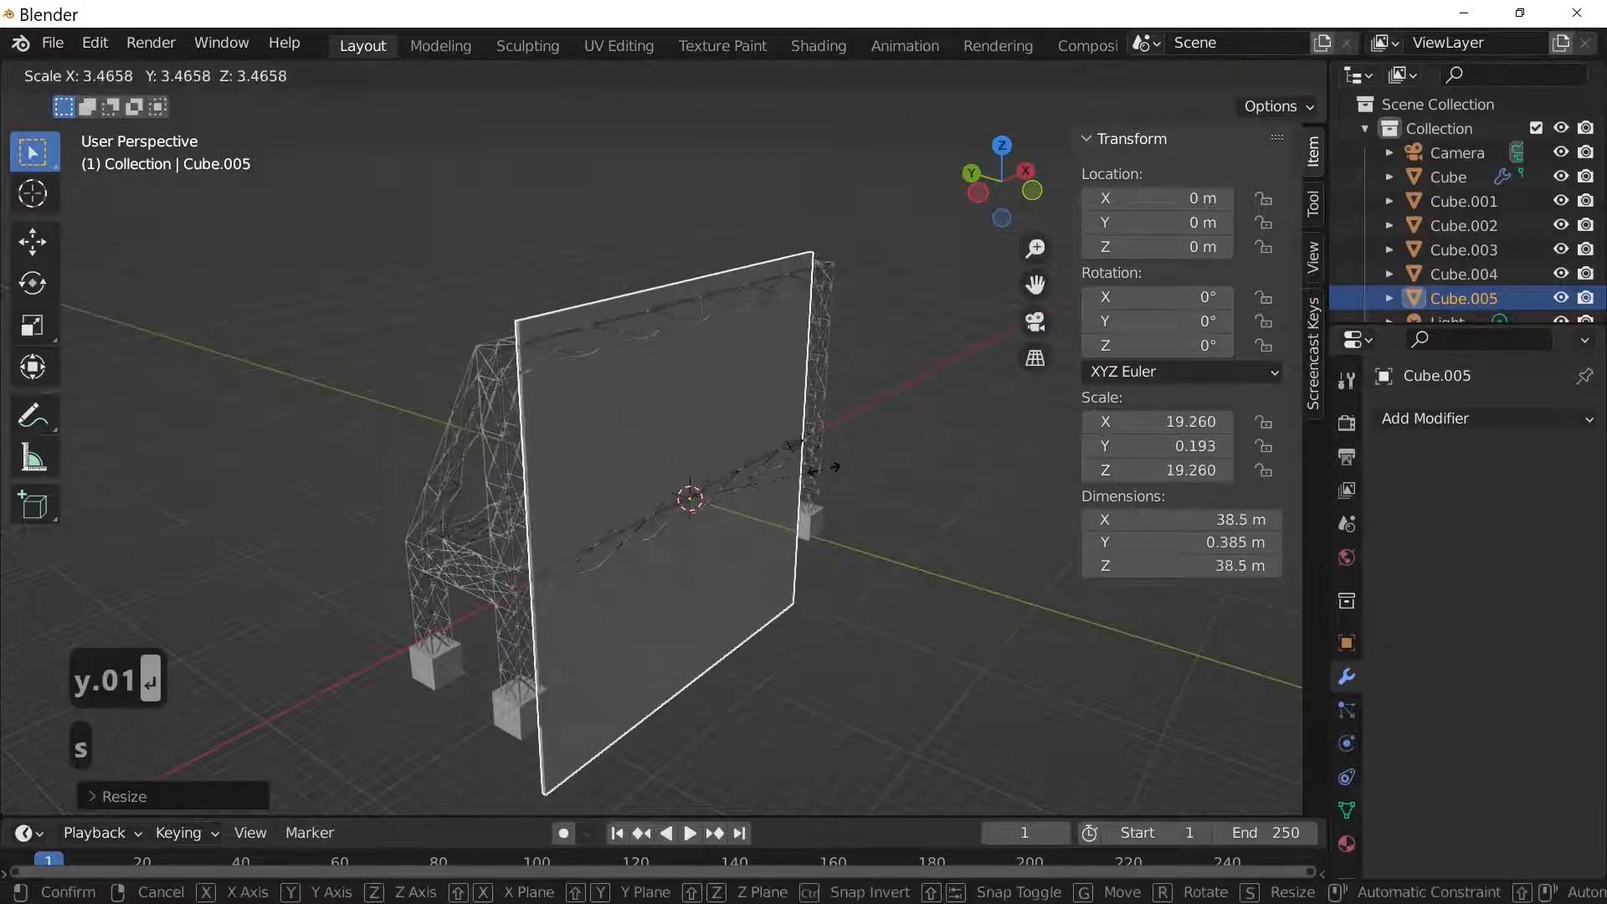
{"action": "left_click", "coordinate": [833, 469]}
Scale the panel along Z to a height of about 23.6 m.
{"action": "middle_click_drag", "start_coordinate": [832, 470], "coordinate": [832, 419]}
{"action": "key", "text": "s"}
{"action": "key", "text": "z"}
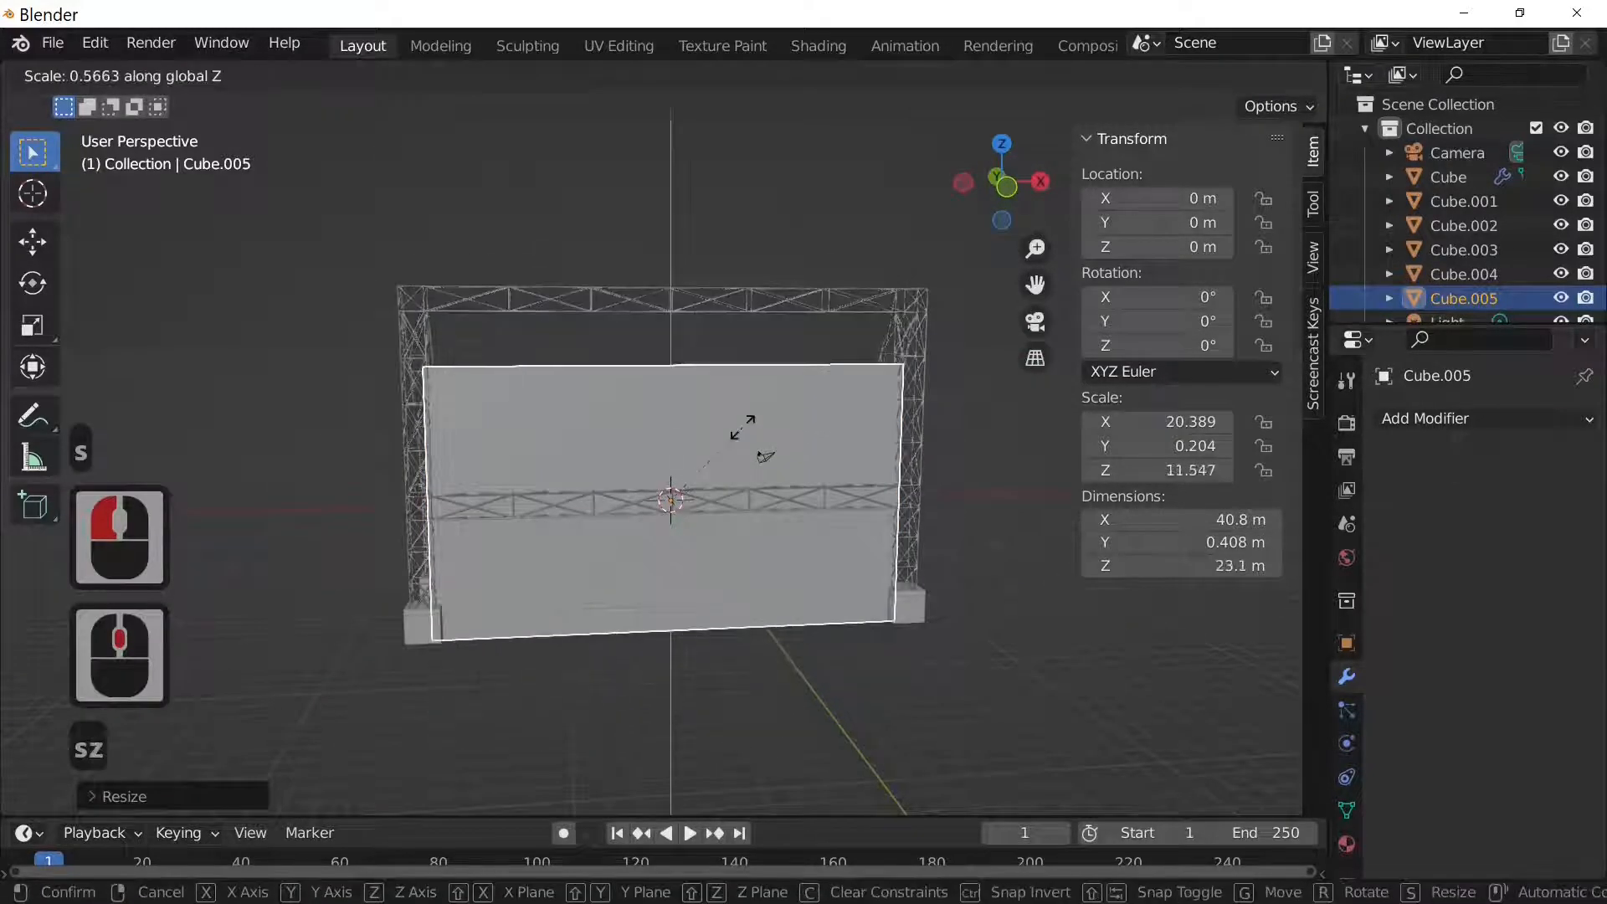
{"action": "left_click", "coordinate": [742, 424]}
{"action": "key", "text": "1"}
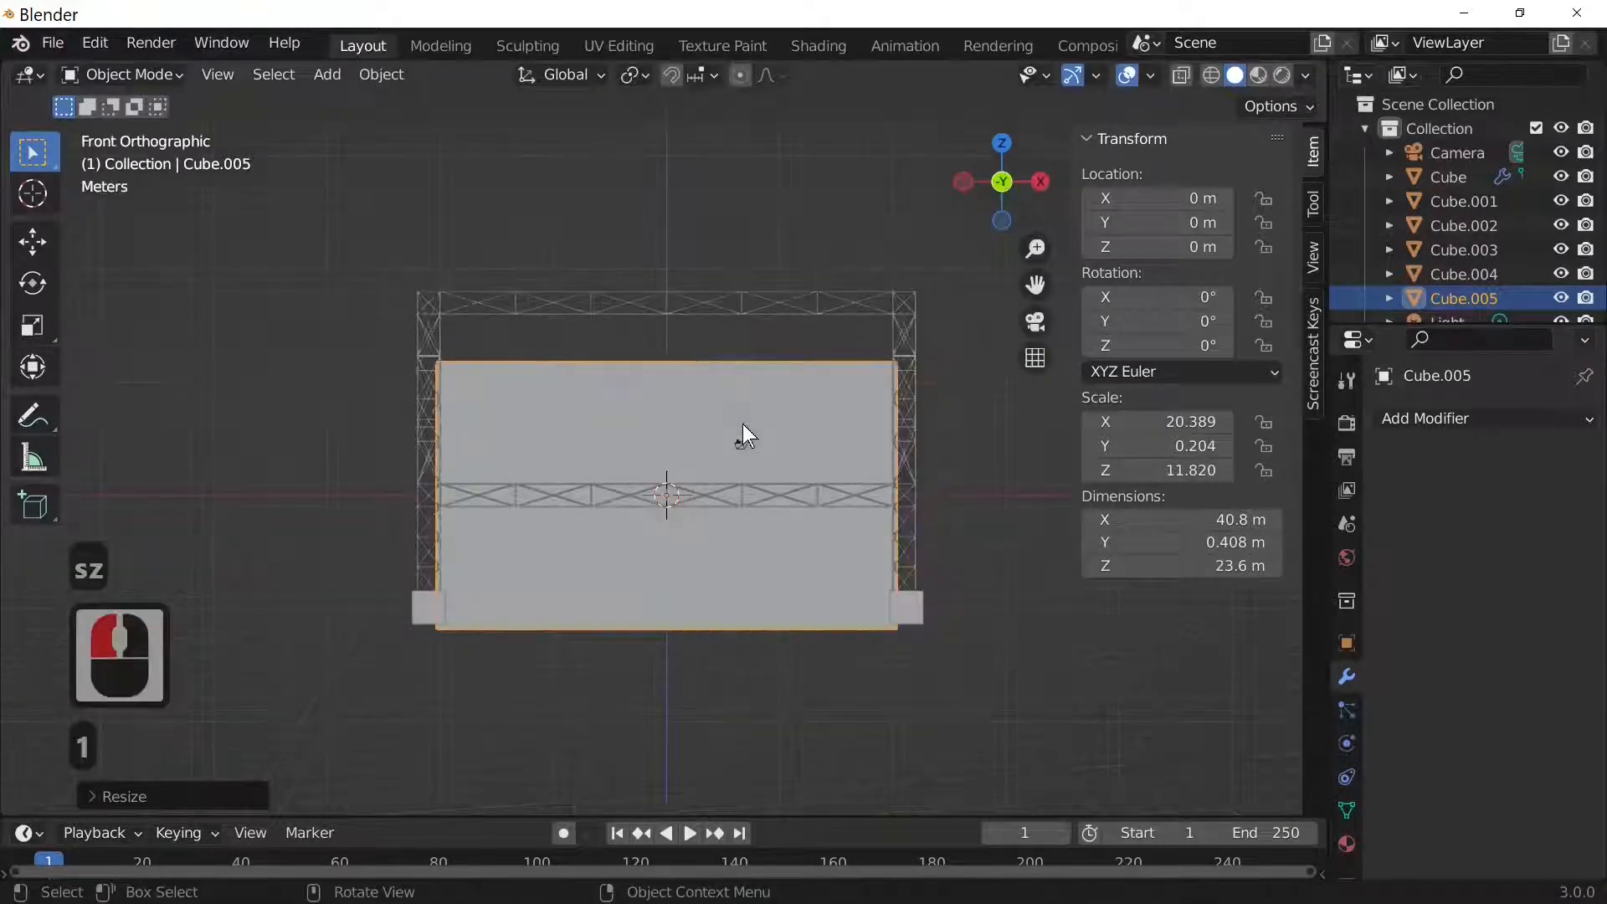
{"action": "key", "text": "g"}
{"action": "left_click", "coordinate": [746, 335]}
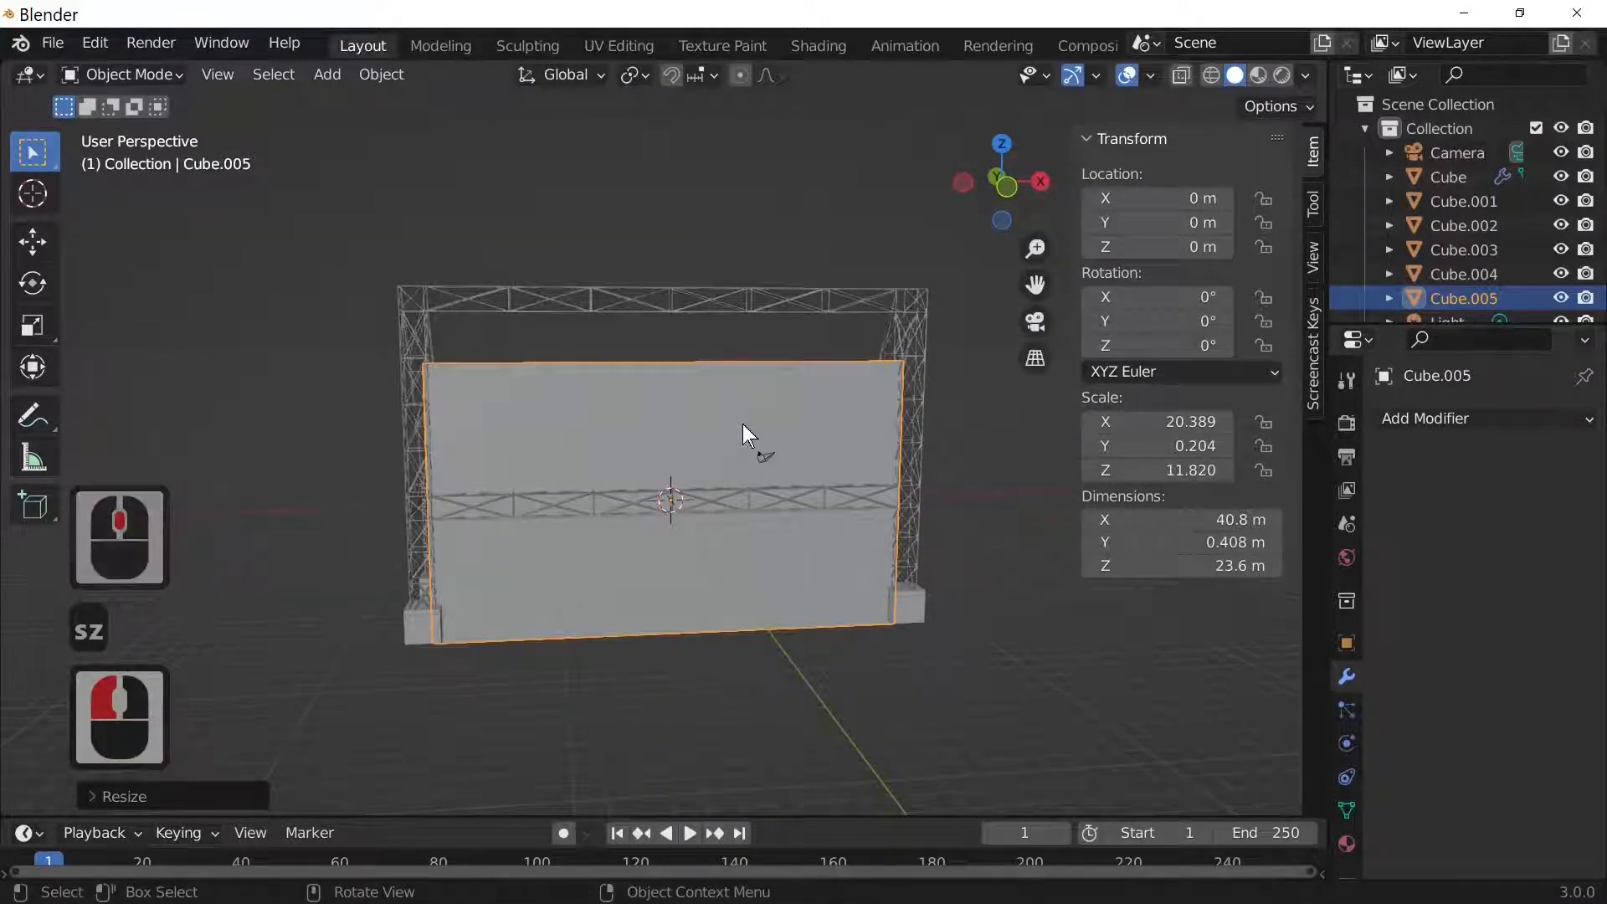
Move the panel up in front view to about Z 8.28 m so it covers the upper and middle beams.
{"action": "key", "text": "1"}
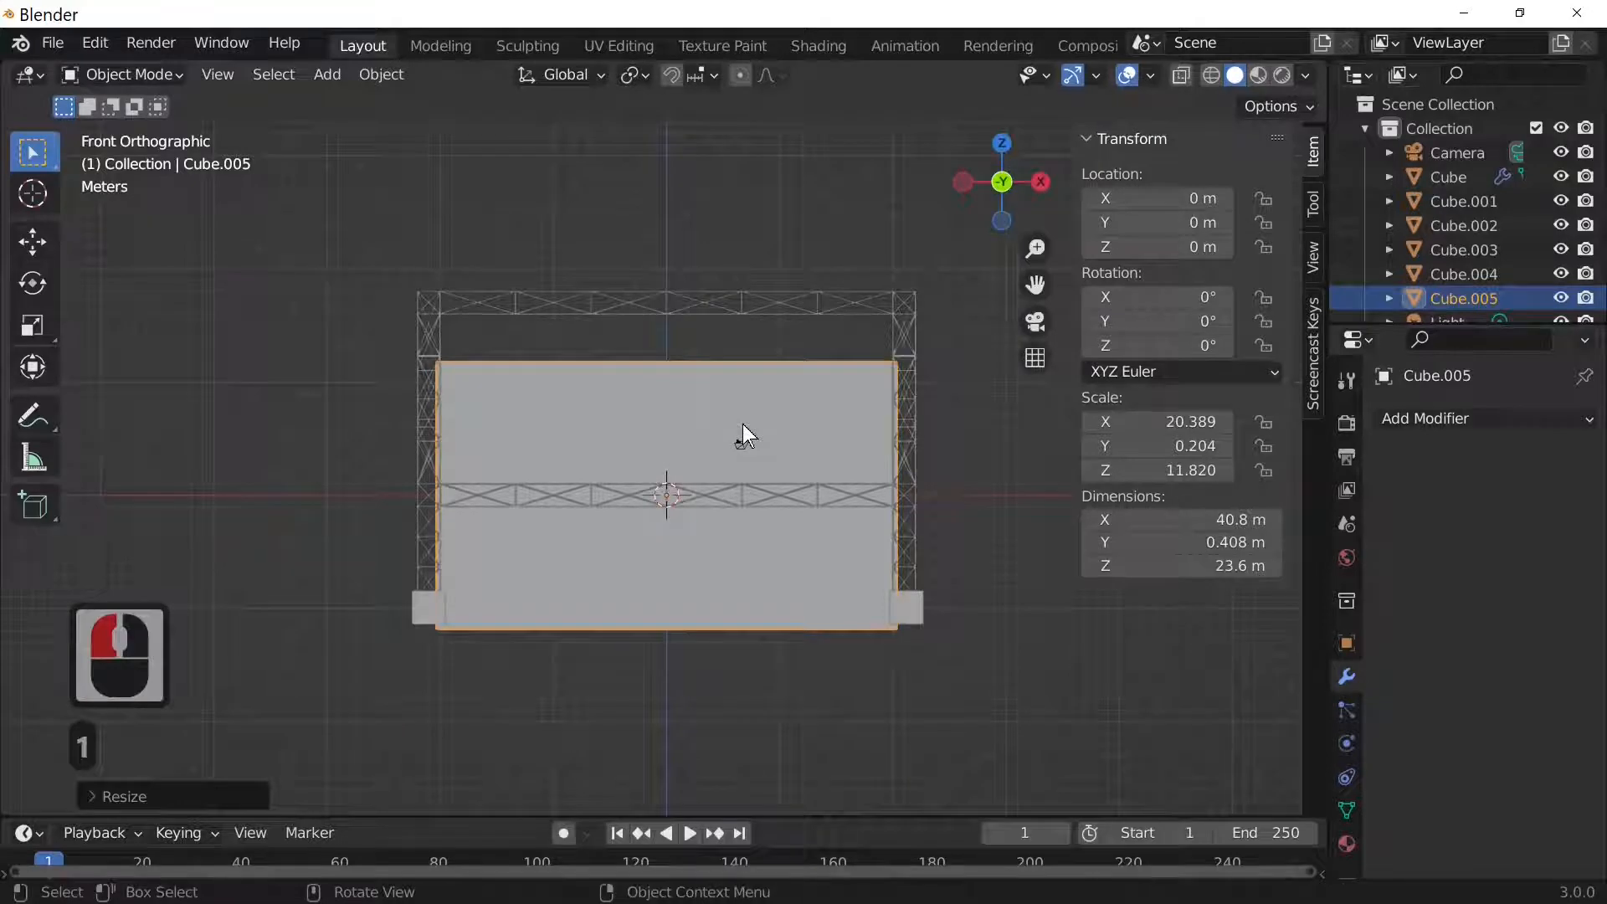
{"action": "key", "text": "g"}
{"action": "left_click", "coordinate": [747, 331]}
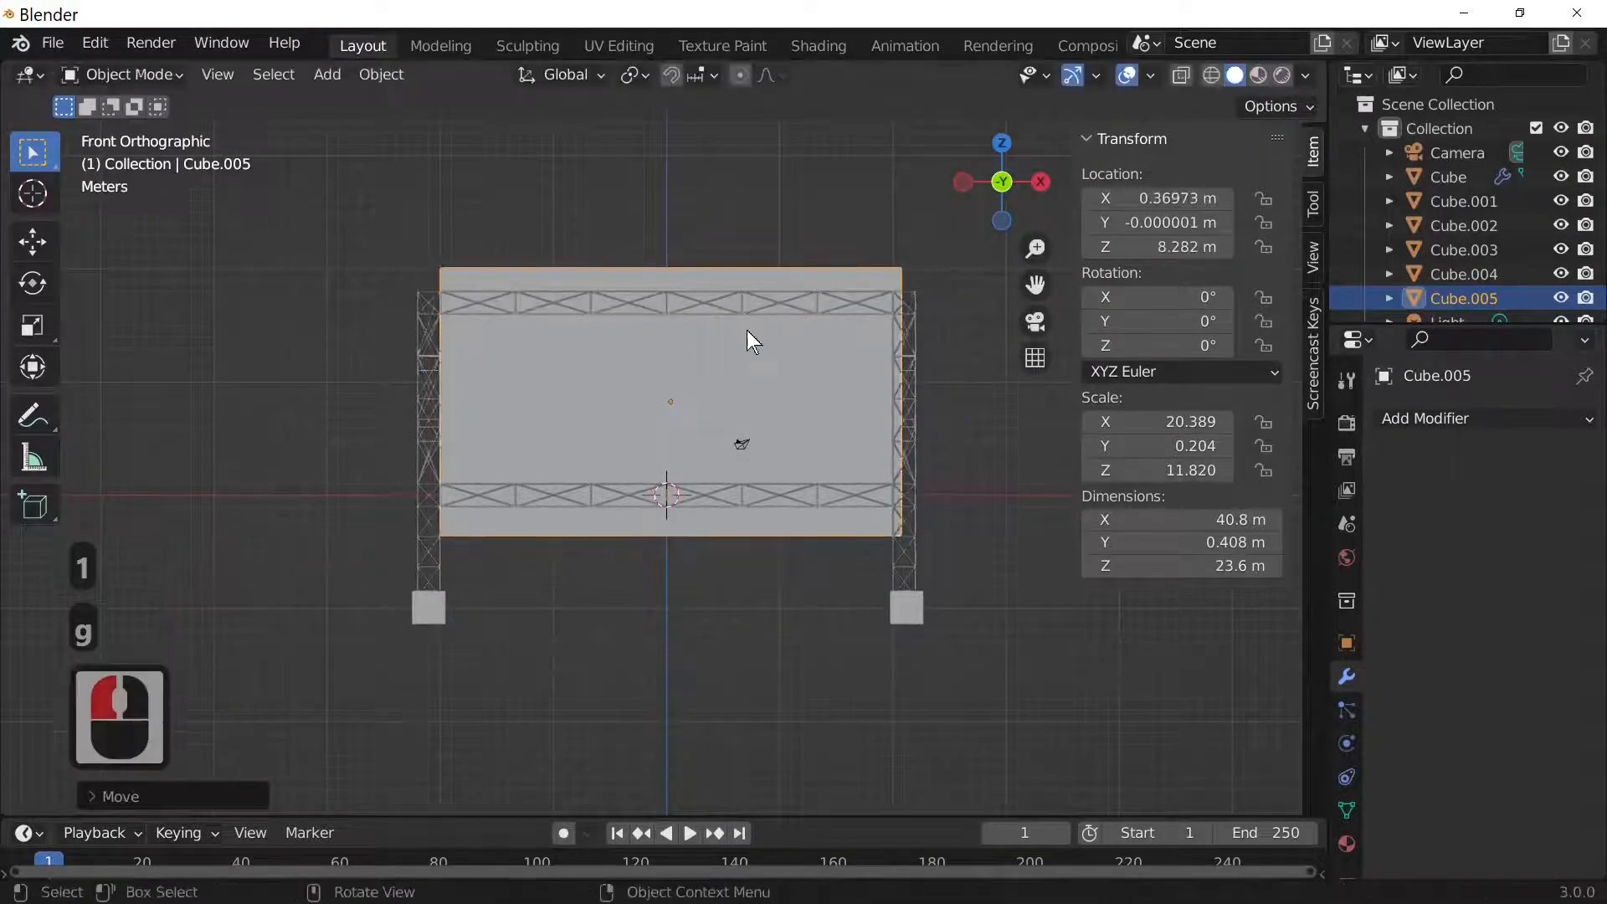
Widen the panel along X to about 44.4 m and shift it about −0.22 m along X to centre it on the truss.
{"action": "key", "text": "s"}
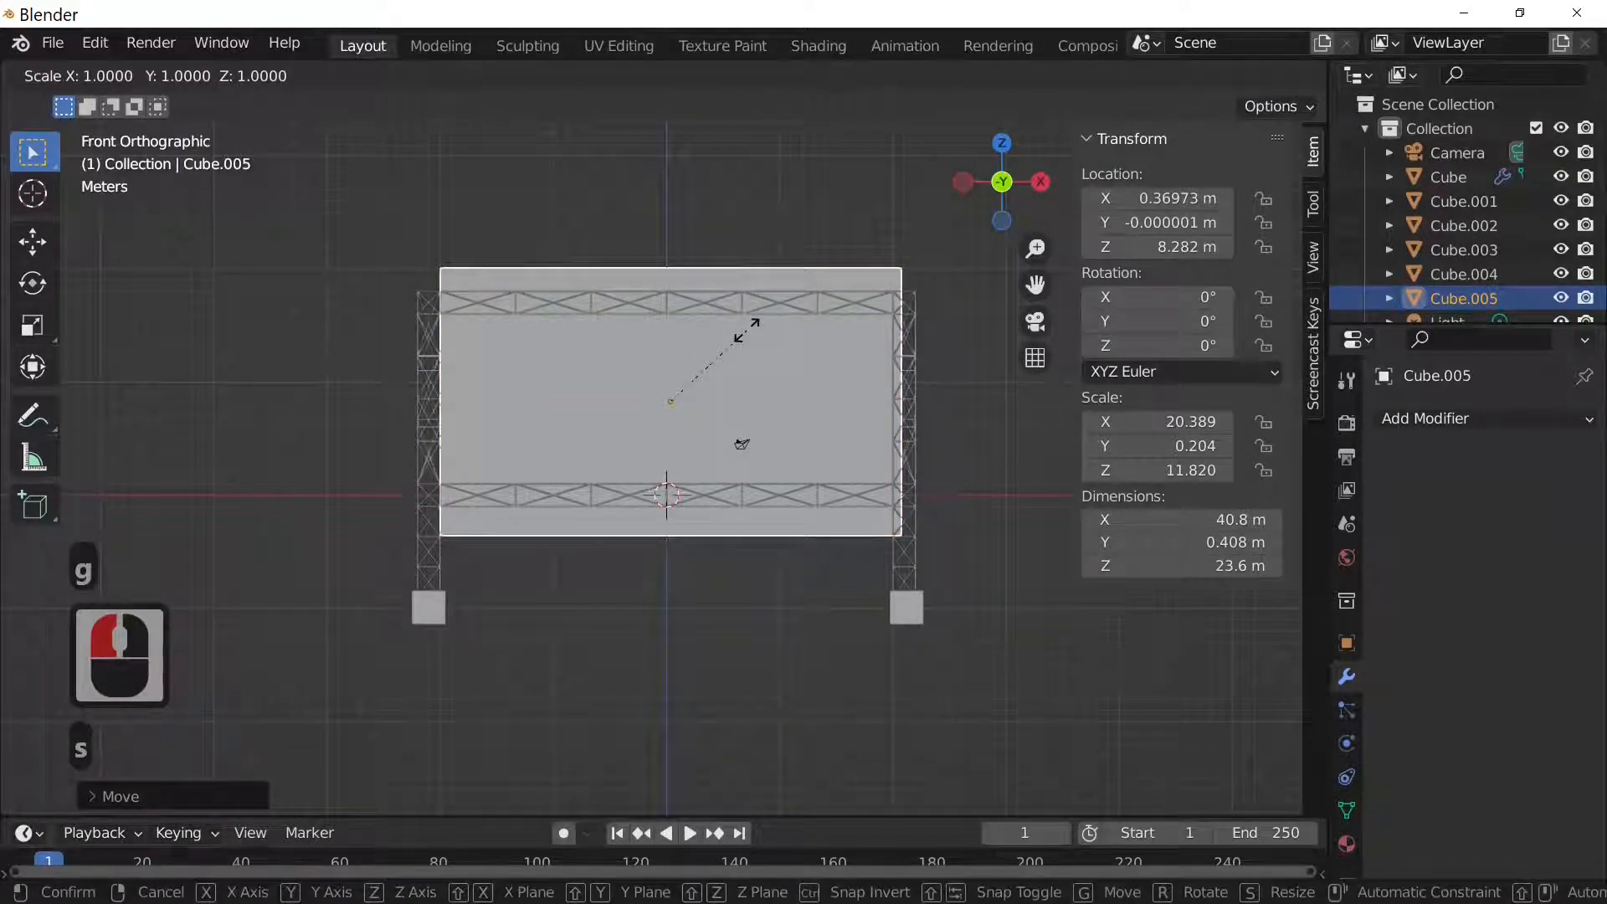
{"action": "key", "text": "x"}
{"action": "left_click", "coordinate": [765, 338]}
{"action": "key", "text": "g"}
{"action": "key", "text": "y"}
{"action": "key", "text": "x"}
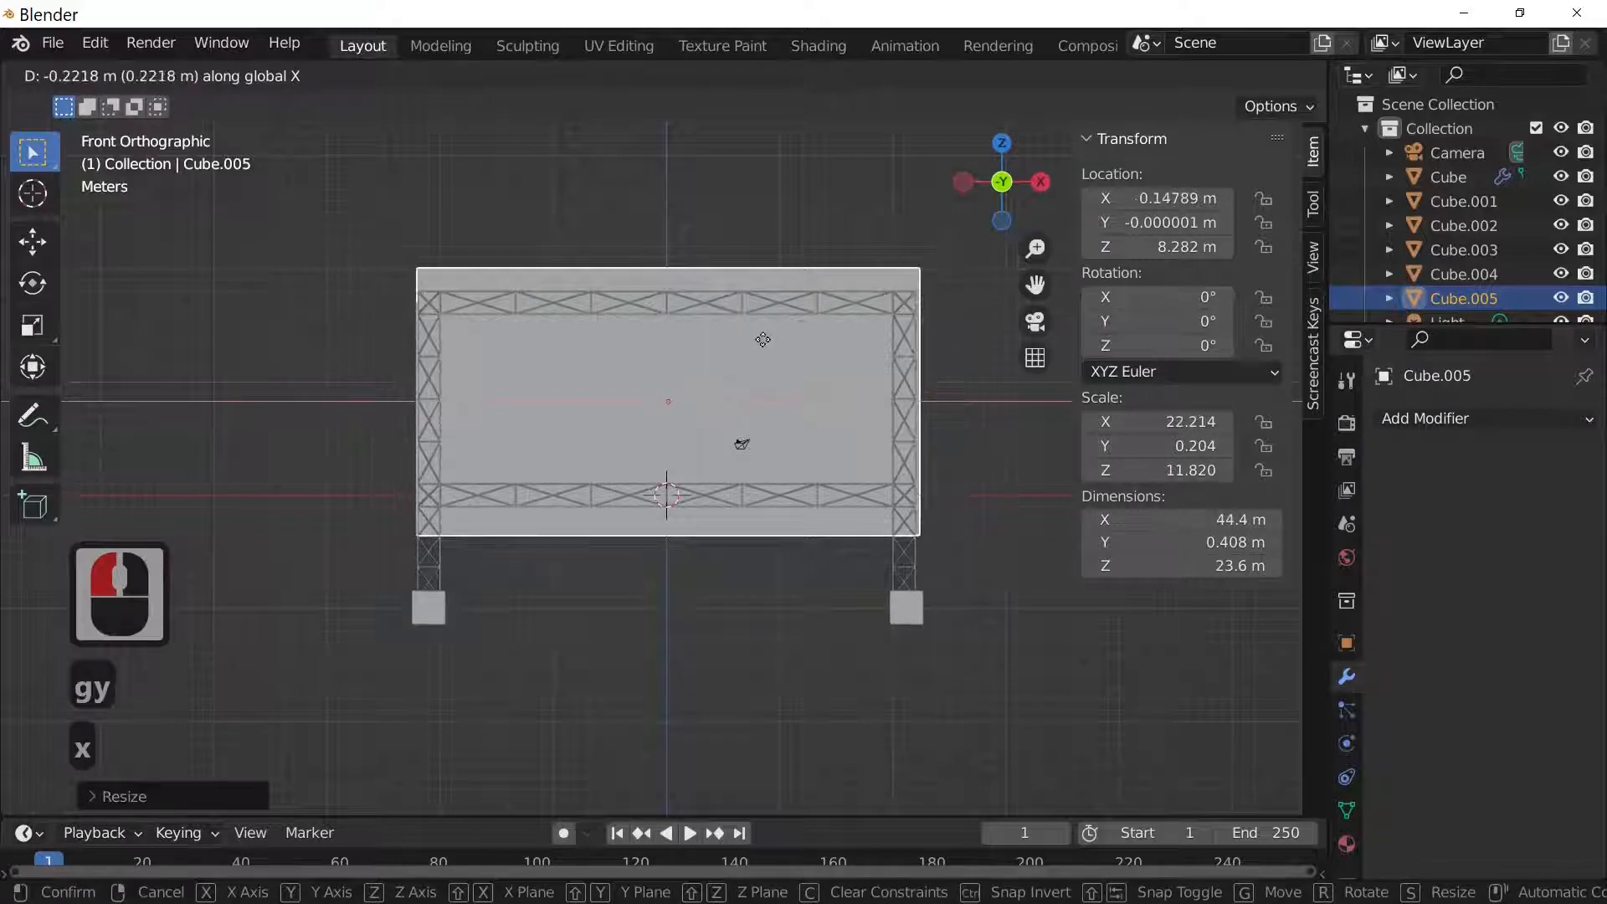
{"action": "left_click", "coordinate": [762, 339]}
Move the panel along Y in top view to about −1.18 m so it sits in front of the truss.
{"action": "middle_click_drag", "start_coordinate": [710, 400], "coordinate": [920, 569]}
{"action": "key", "text": "KP_7"}
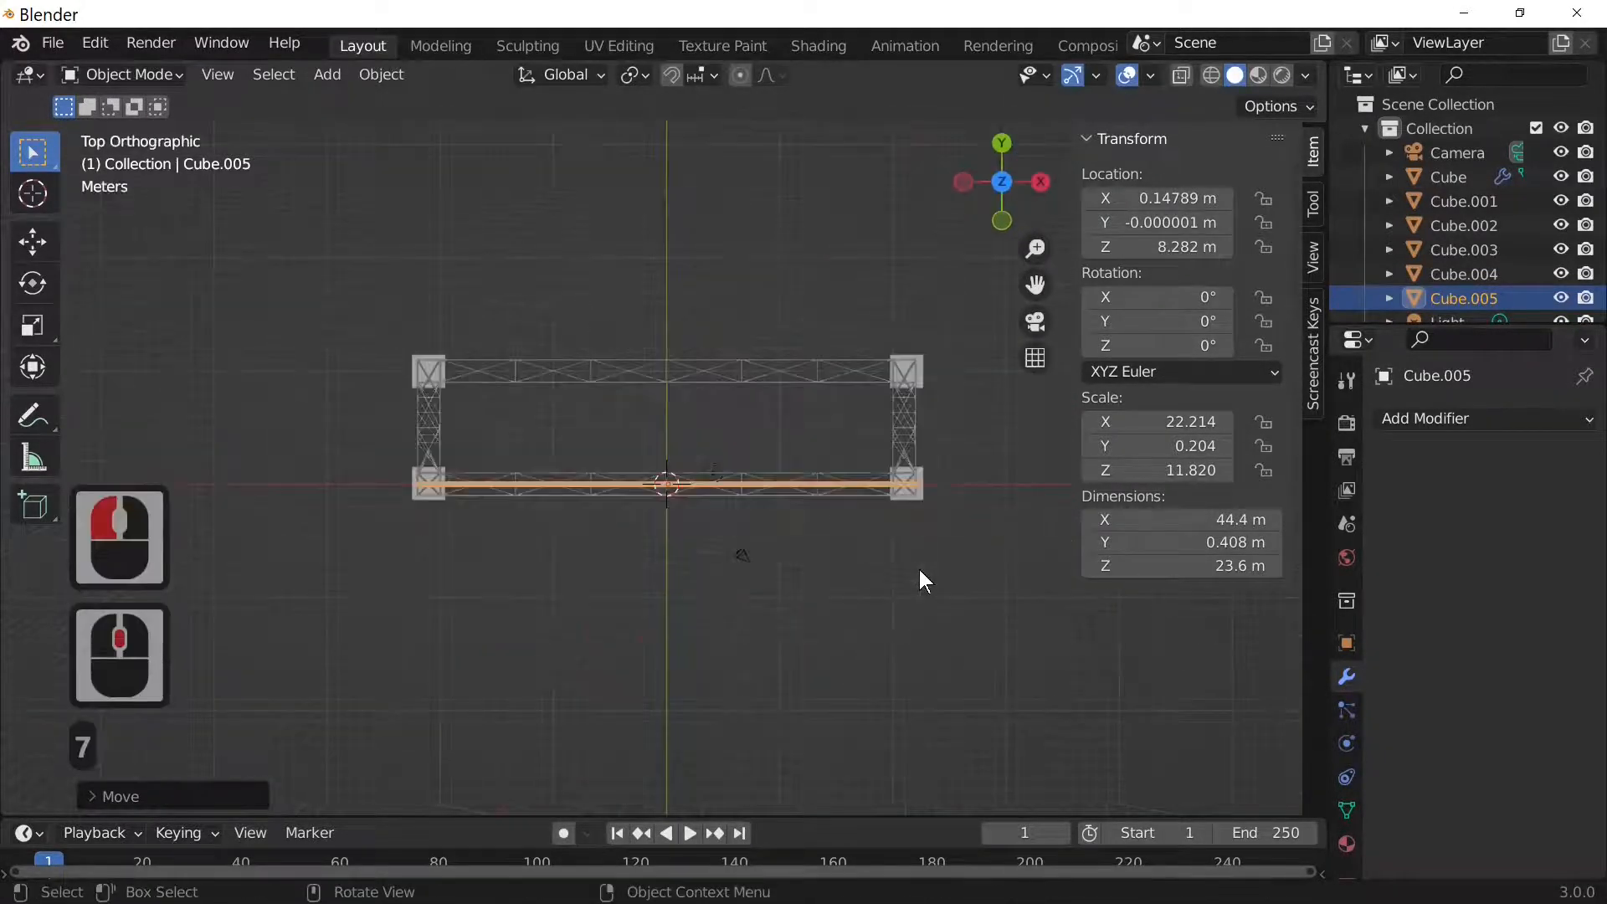
{"action": "key", "text": "g"}
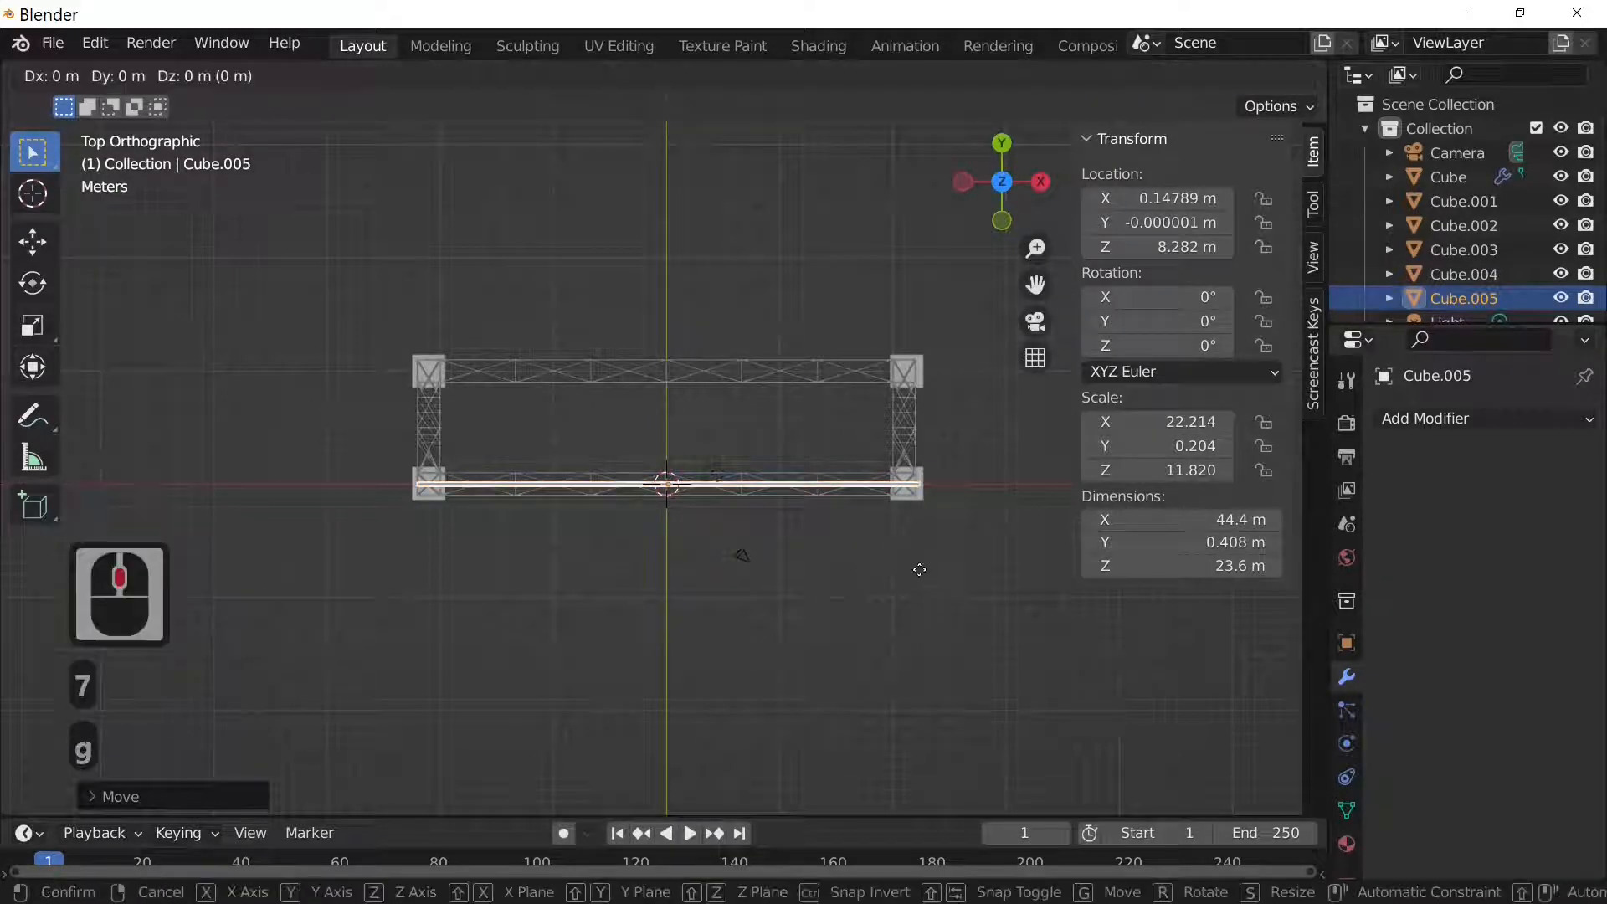
{"action": "key", "text": "y"}
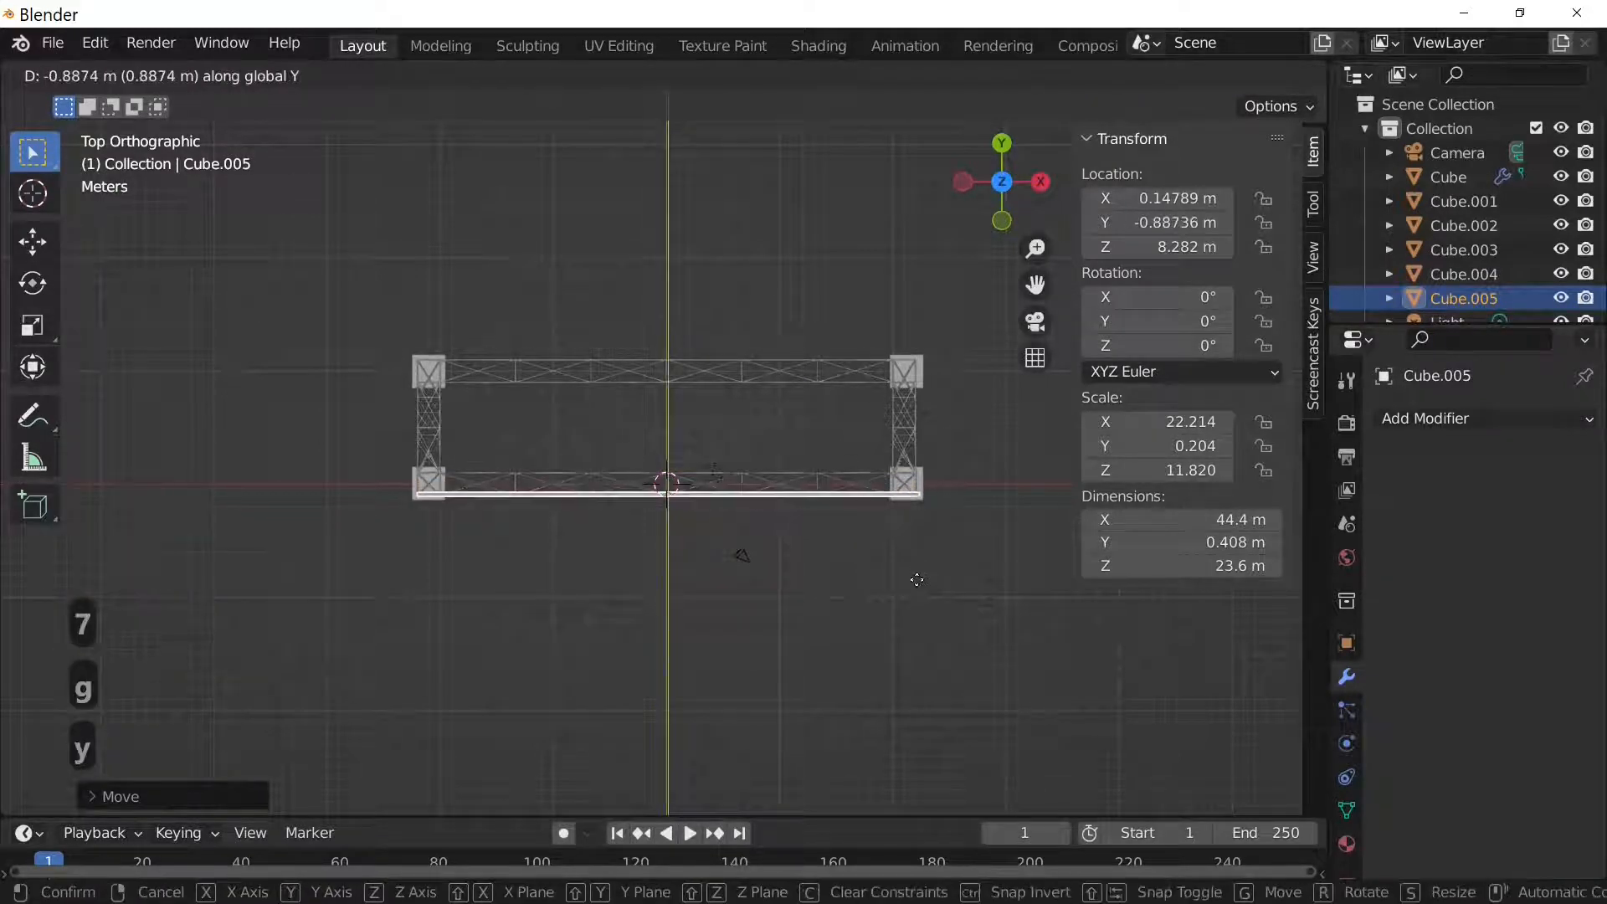
{"action": "left_click", "coordinate": [916, 583]}
{"action": "middle_click_drag", "start_coordinate": [916, 583], "coordinate": [754, 536]}
{"action": "key", "text": "Tab"}
{"action": "key", "text": "Tab"}
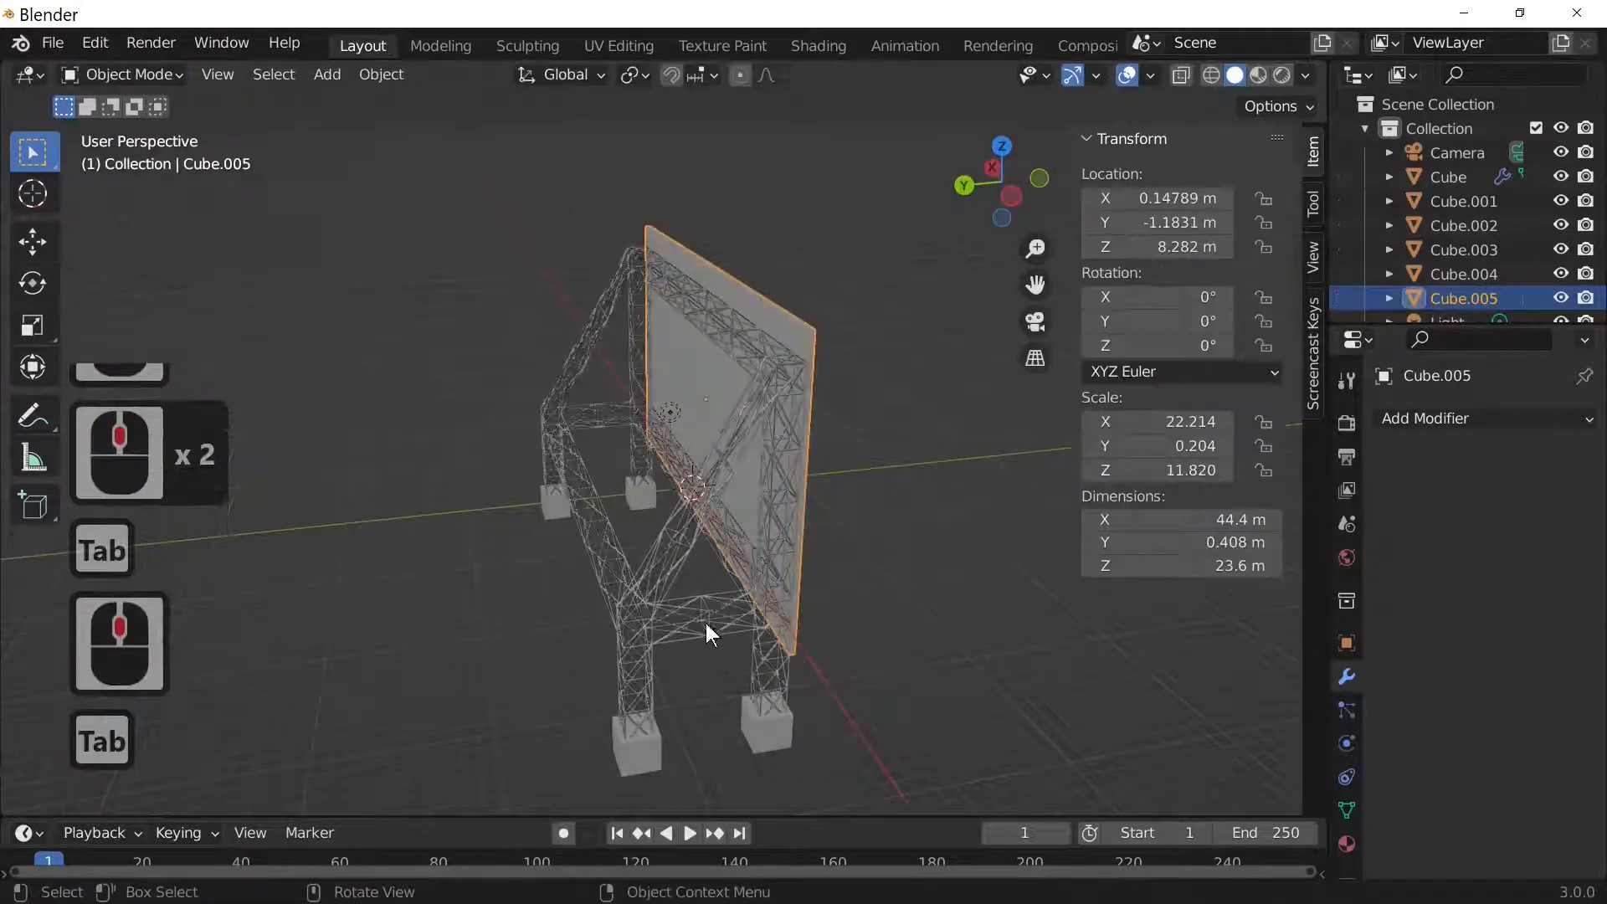
Select the truss and brighten its material's emission colour to grey.
{"action": "left_click", "coordinate": [705, 623]}
{"action": "left_click", "coordinate": [1346, 842]}
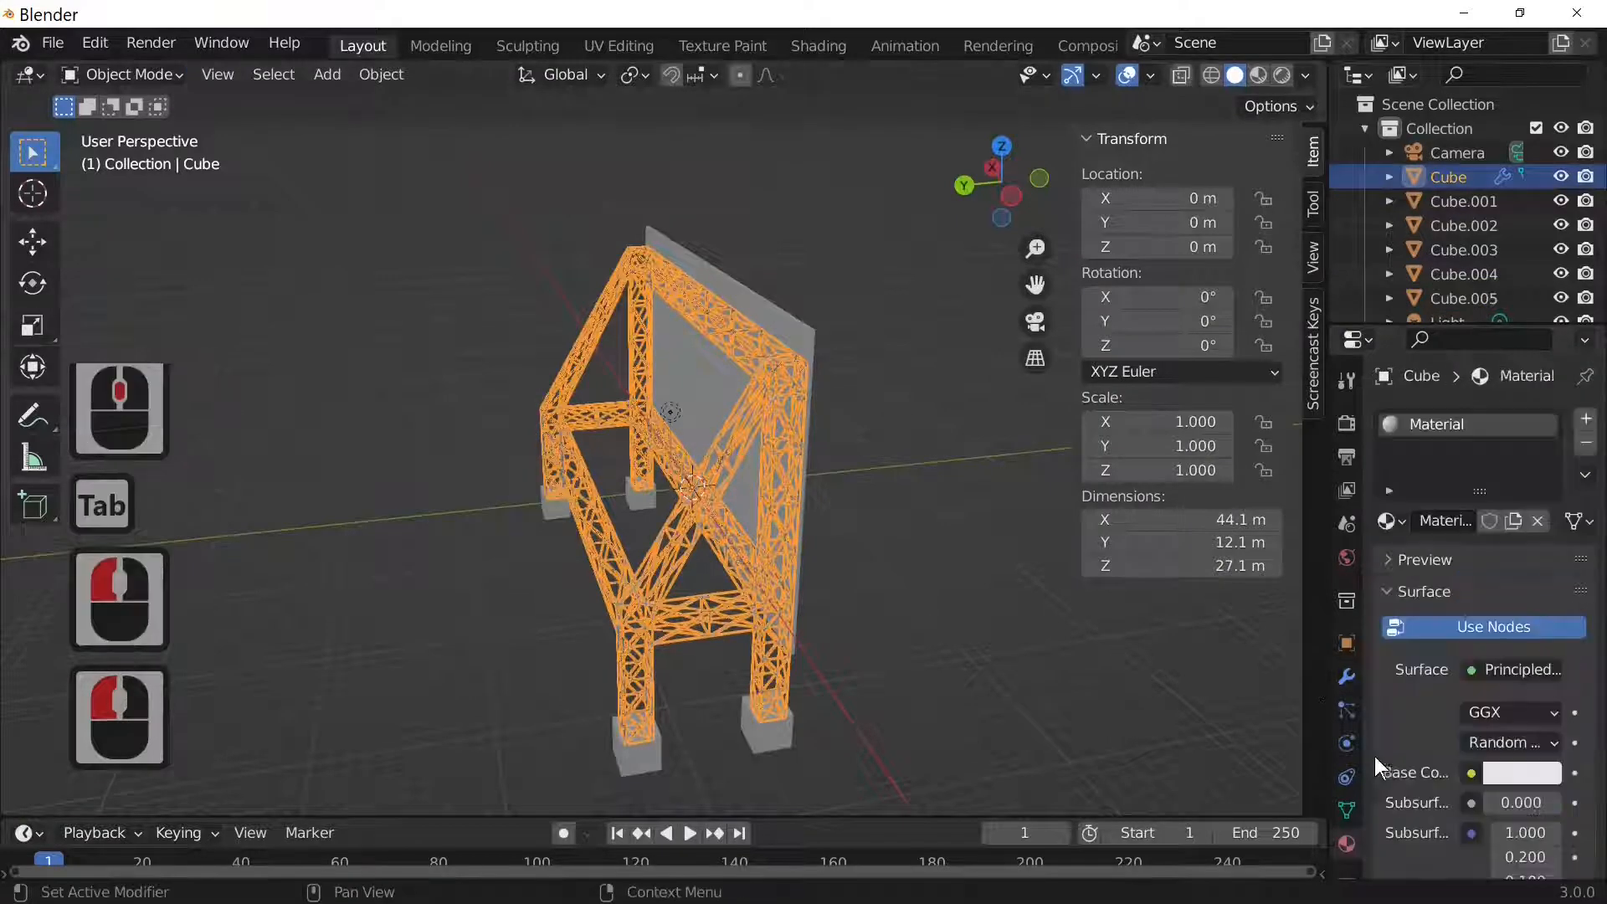
{"action": "scroll", "coordinate": [1423, 728], "scroll_direction": "down", "scroll_amount": 18}
{"action": "scroll", "coordinate": [1508, 710], "scroll_direction": "down", "scroll_amount": 4}
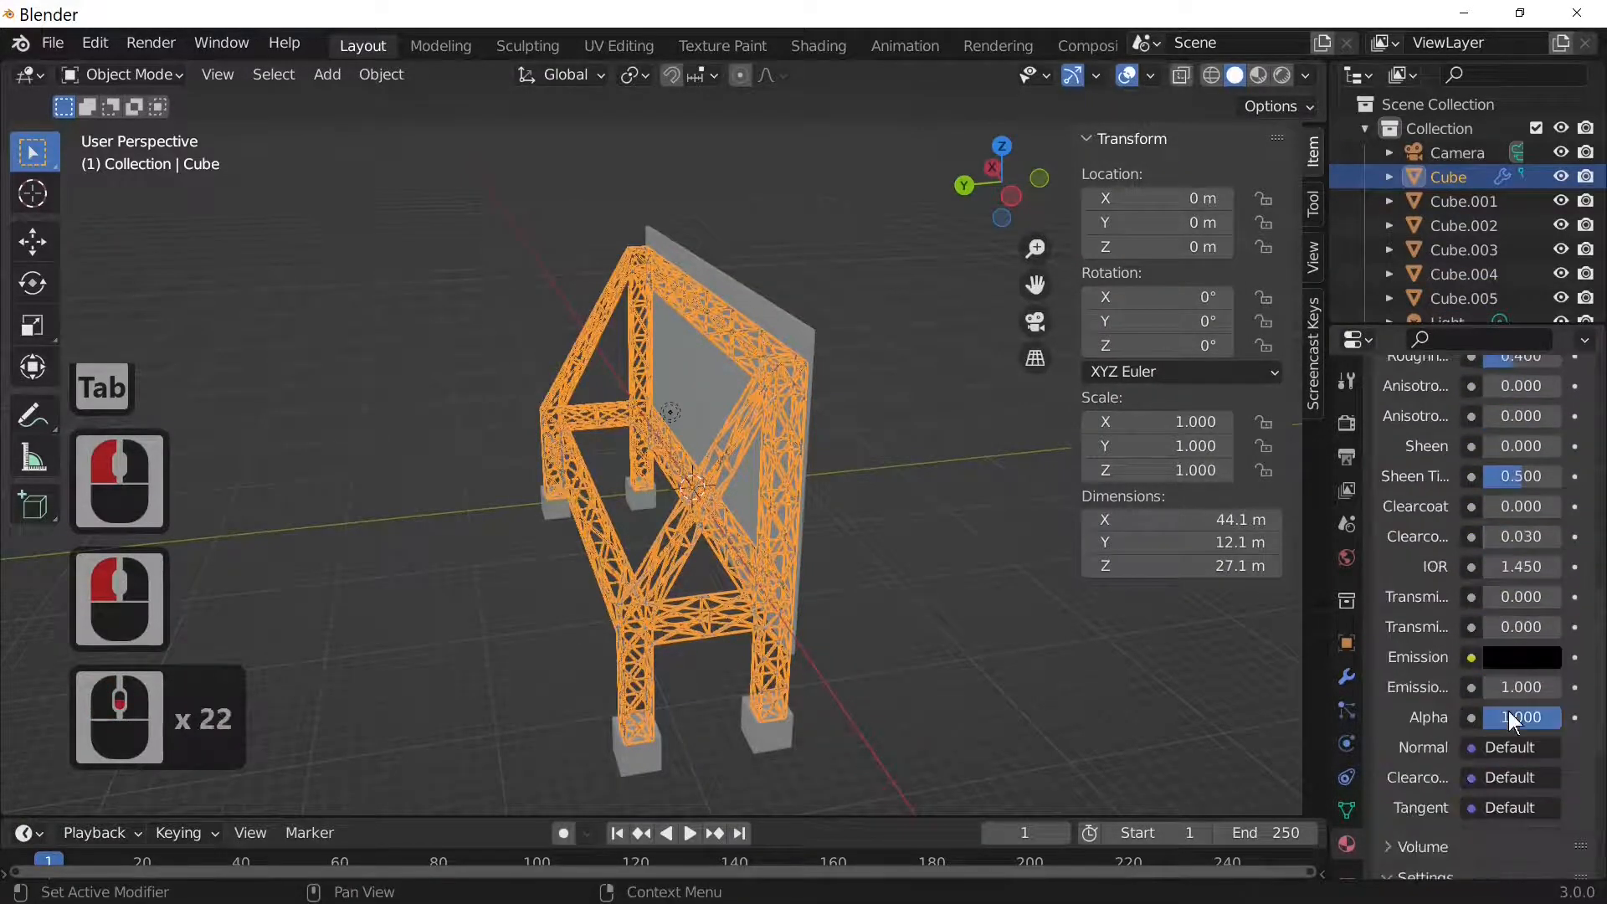
{"action": "left_click", "coordinate": [1525, 663]}
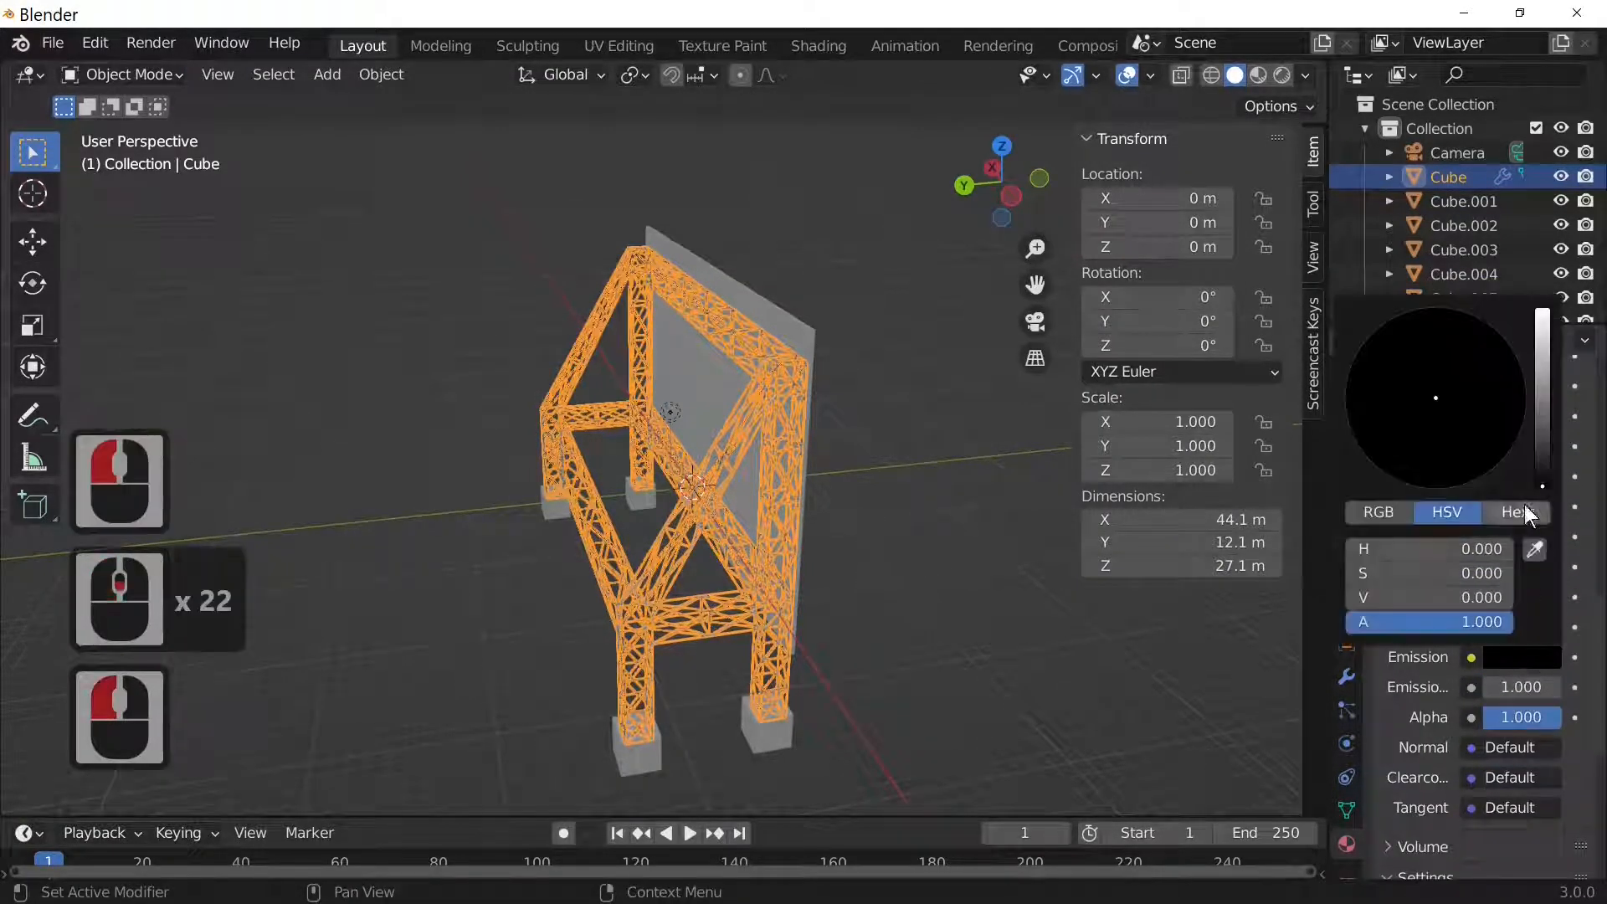
{"action": "left_click", "coordinate": [1544, 425]}
{"action": "middle_click_drag", "start_coordinate": [892, 630], "coordinate": [866, 637]}
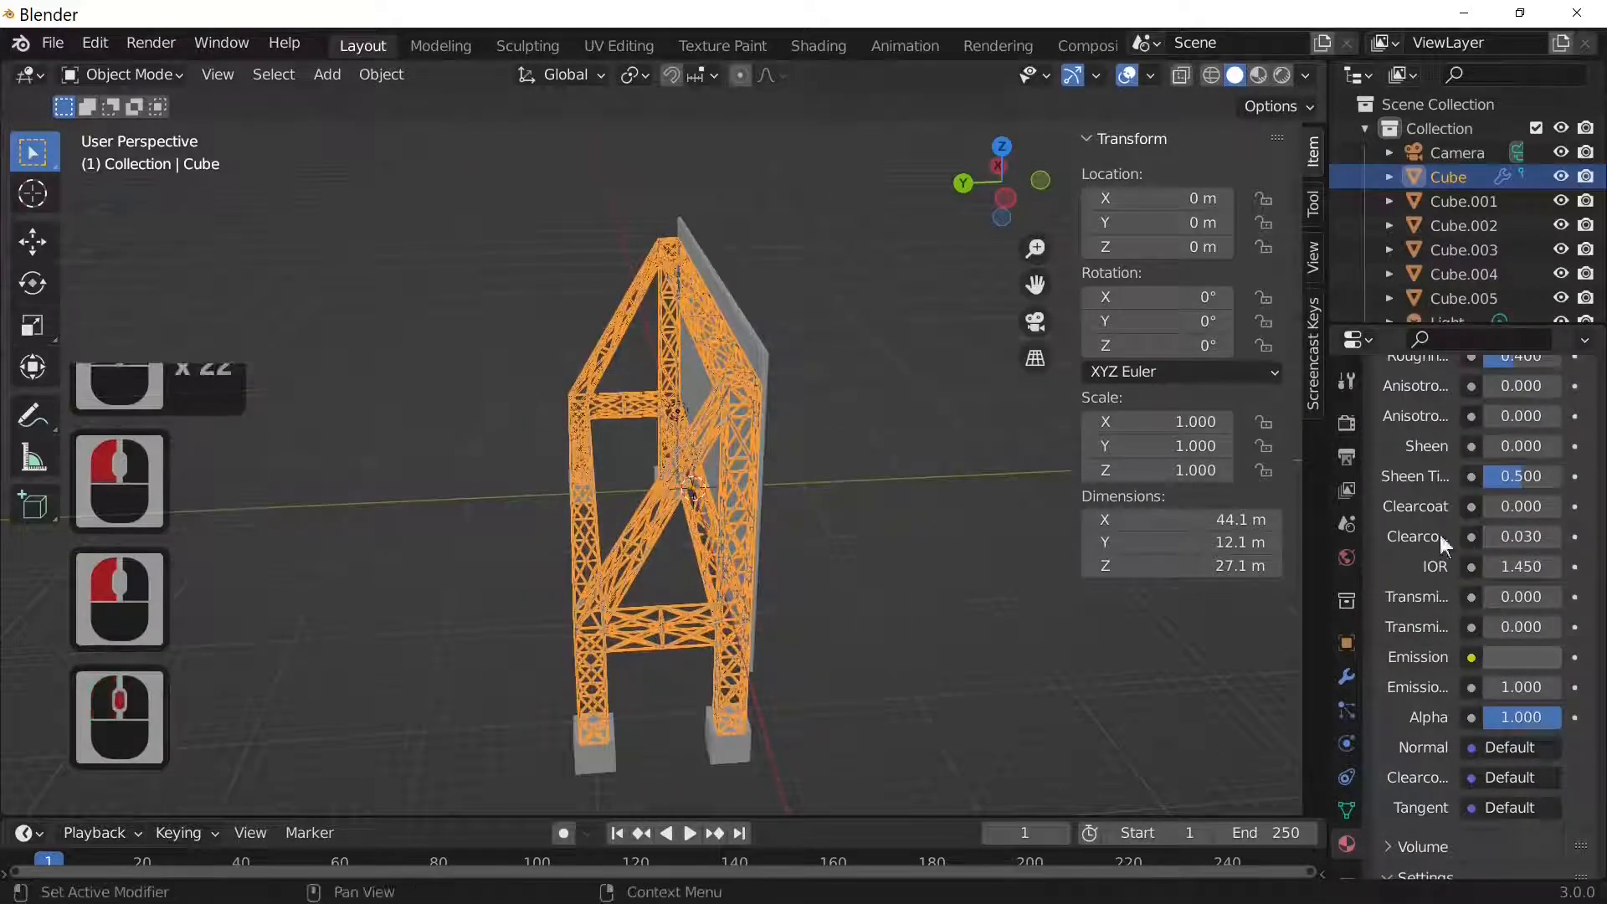
Give the truss material a yellow base colour and an orange emission of about H 0.083, S 0.884, V 0.286, and display rendered shading.
{"action": "scroll", "coordinate": [1510, 544], "scroll_direction": "up", "scroll_amount": 14}
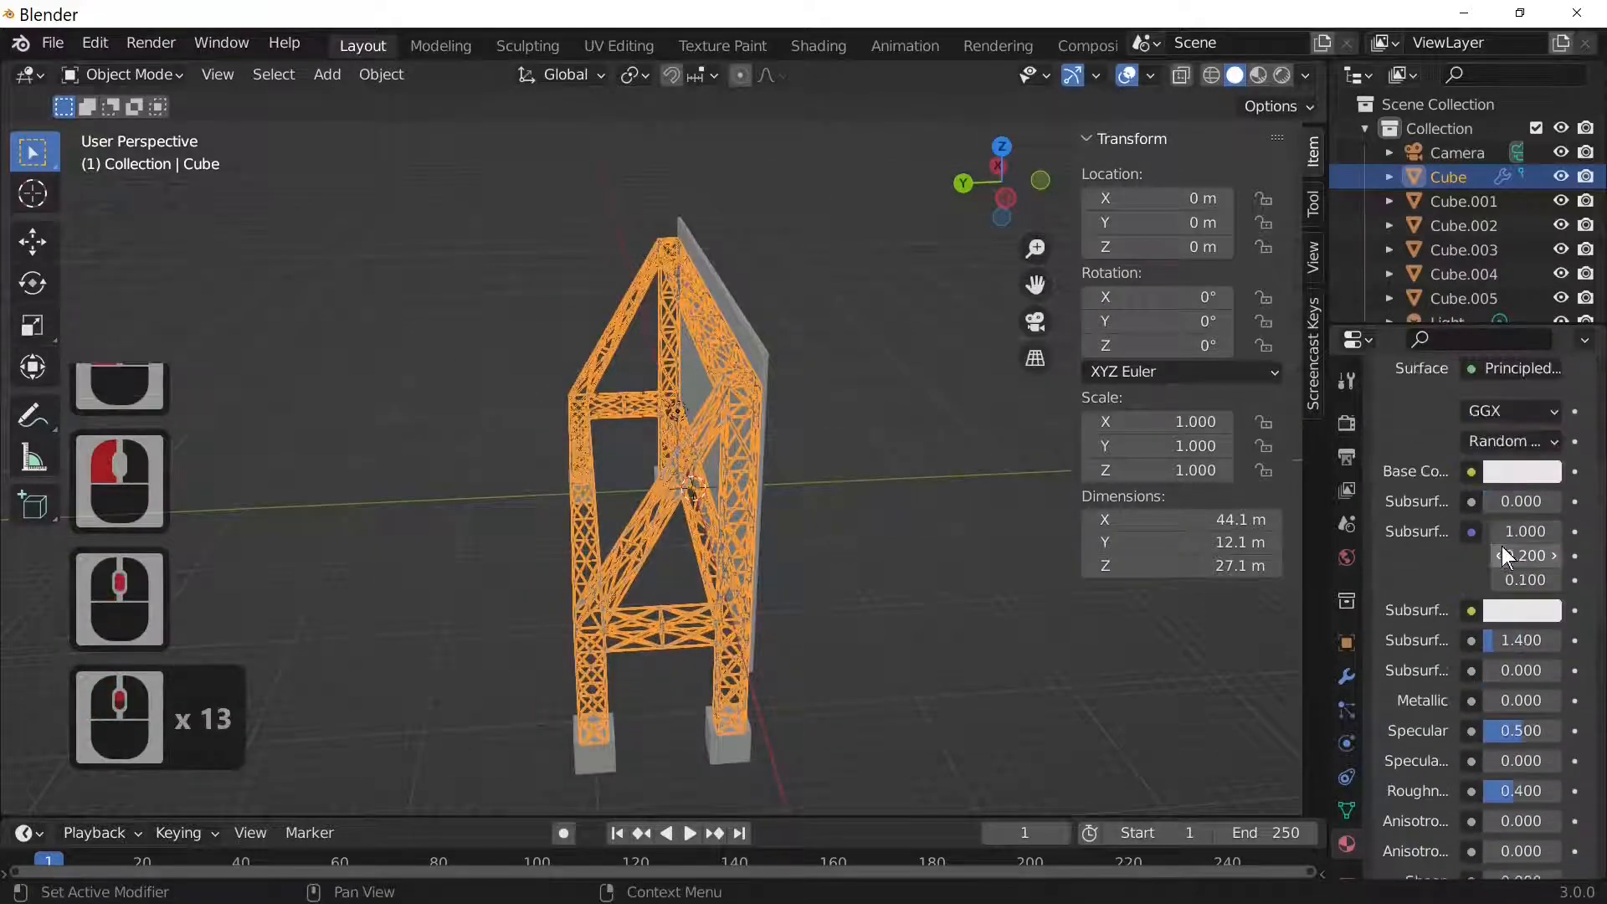
{"action": "scroll", "coordinate": [1517, 586], "scroll_direction": "up", "scroll_amount": 3}
{"action": "left_click", "coordinate": [1520, 610]}
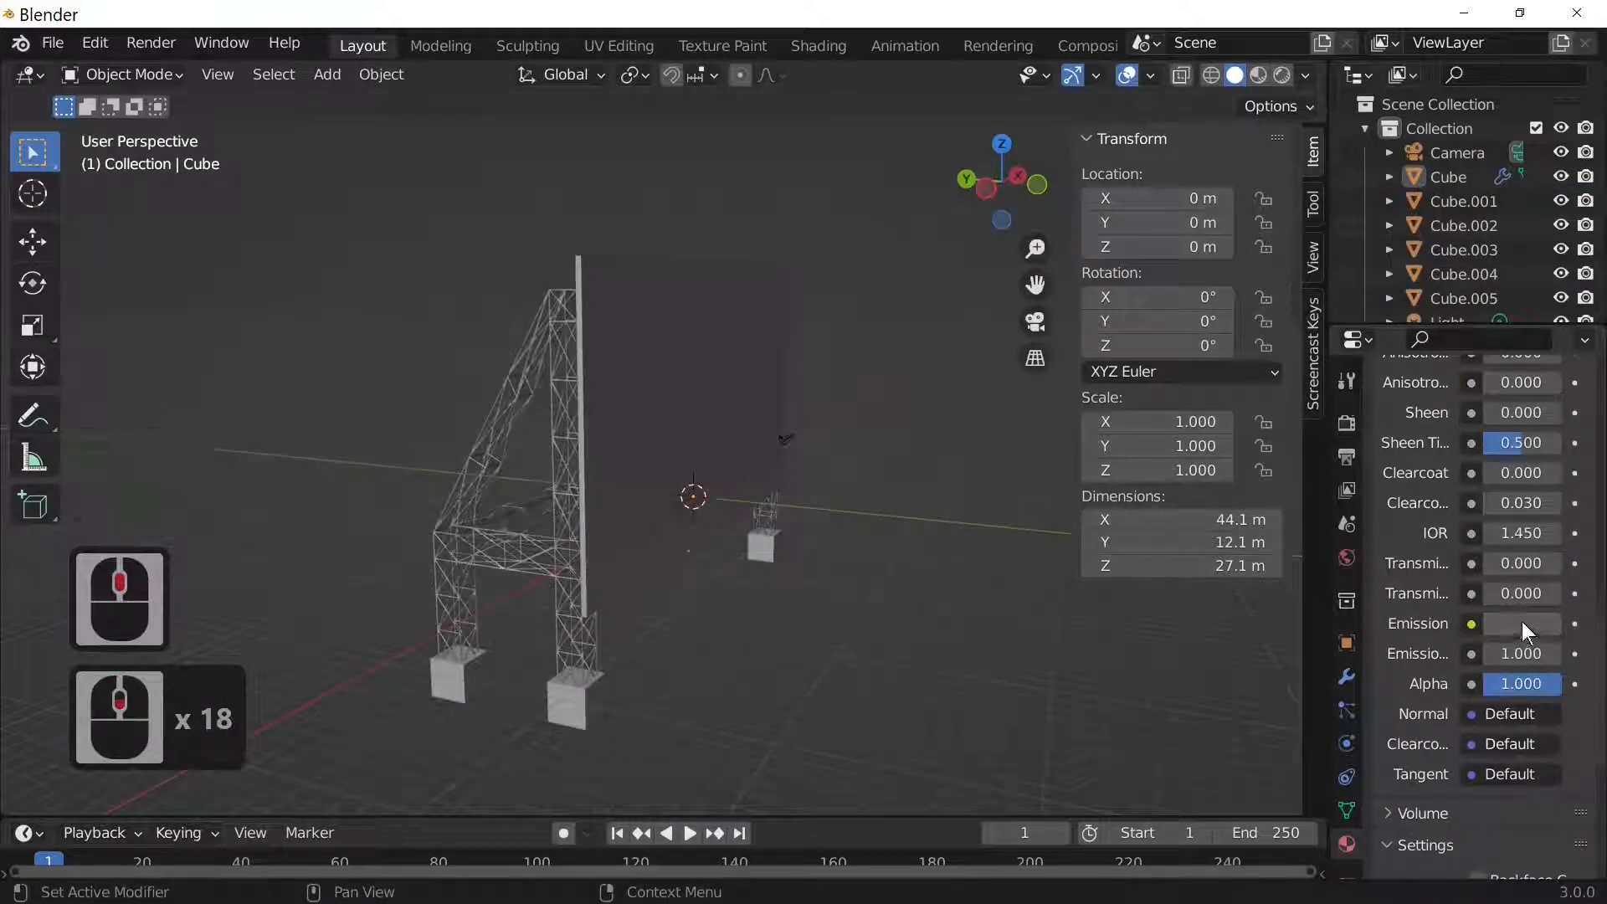
{"action": "left_click", "coordinate": [1522, 624]}
{"action": "left_click", "coordinate": [1546, 350]}
{"action": "left_click", "coordinate": [1421, 413]}
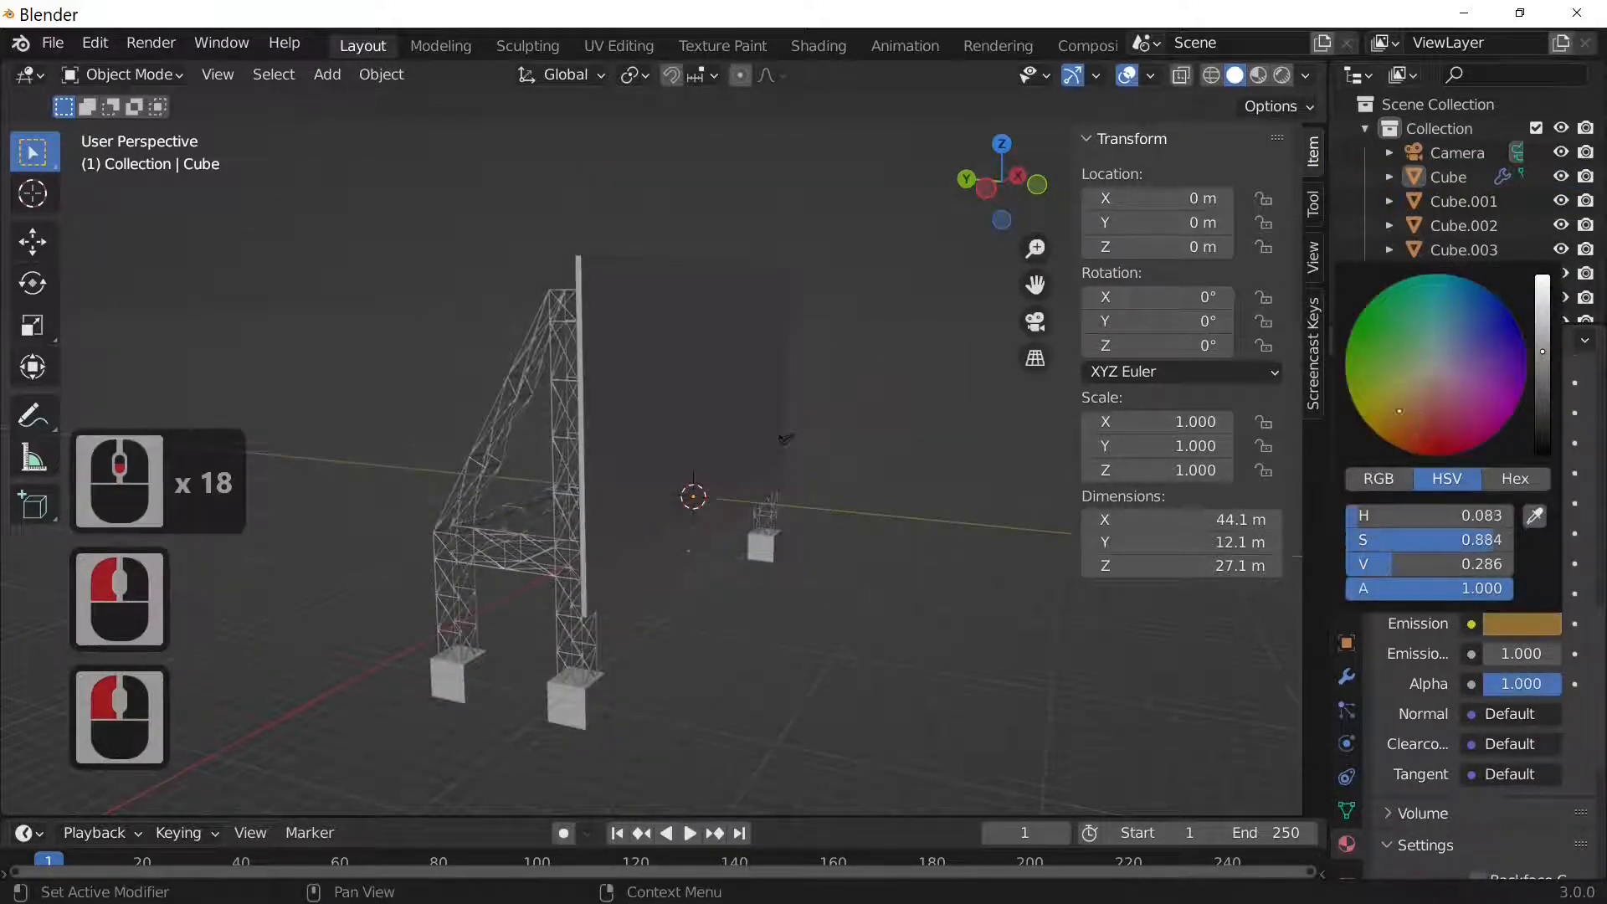
{"action": "left_click", "coordinate": [1281, 76]}
{"action": "mouse_move", "coordinate": [619, 644]}
{"action": "middle_mouse_down"}
{"action": "mouse_move", "coordinate": [857, 649]}
{"action": "mouse_move", "coordinate": [868, 675]}
{"action": "mouse_move", "coordinate": [802, 725]}
{"action": "mouse_move", "coordinate": [460, 625]}
{"action": "mouse_move", "coordinate": [355, 640]}
{"action": "mouse_move", "coordinate": [440, 656]}
{"action": "mouse_move", "coordinate": [654, 484]}
{"action": "mouse_move", "coordinate": [608, 529]}
{"action": "mouse_move", "coordinate": [837, 491]}
{"action": "middle_mouse_up"}
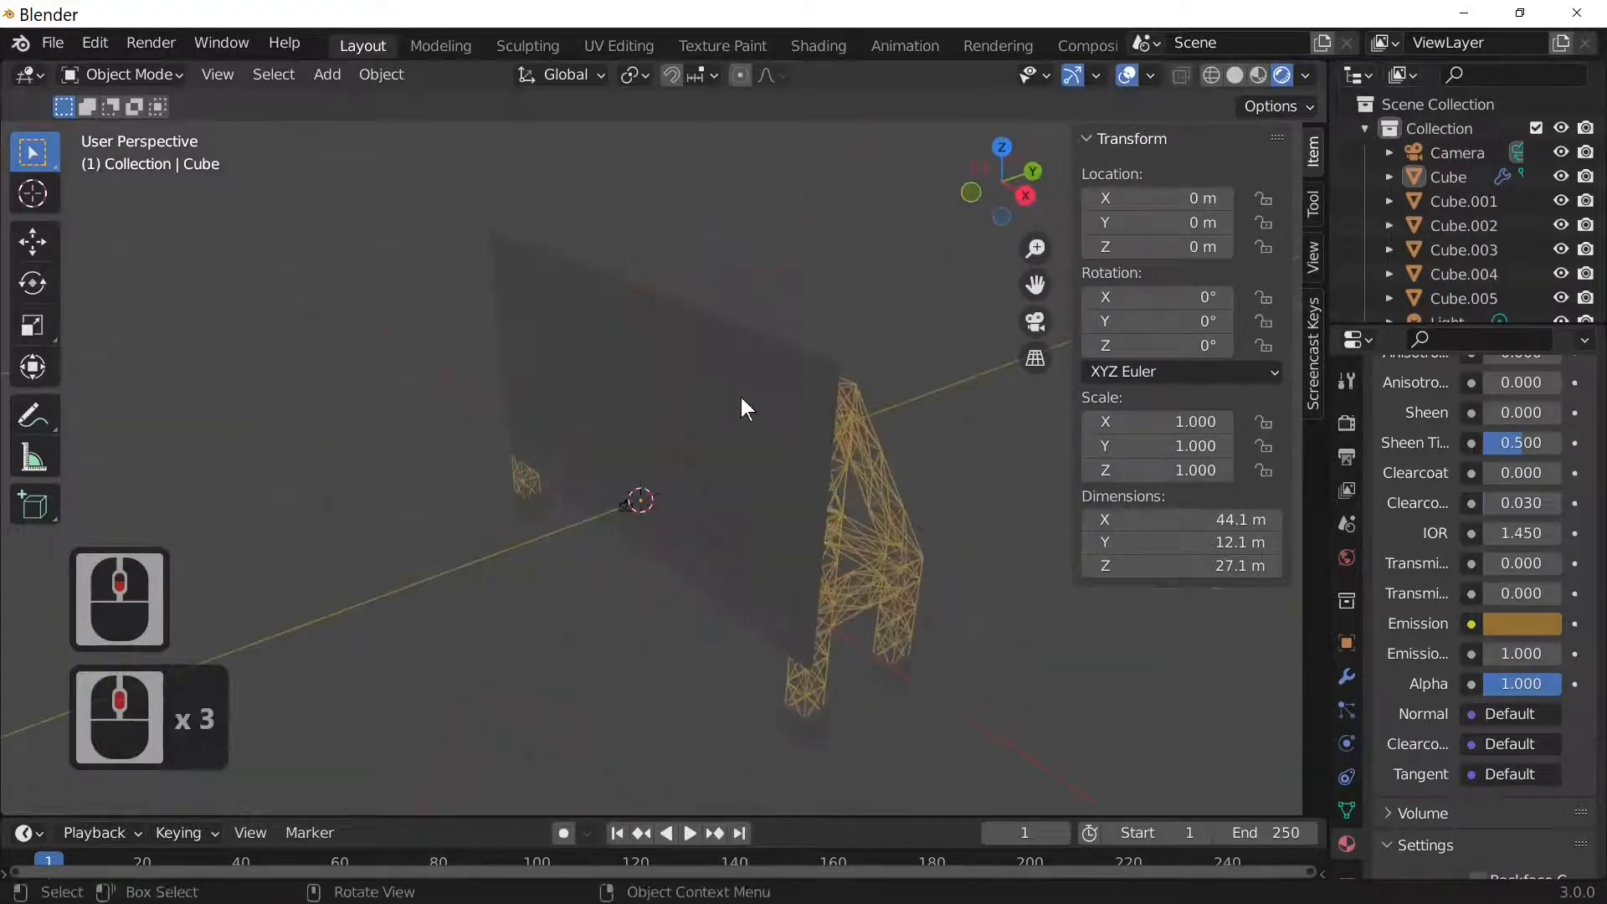
Add a Sun light, rotate it and move it away from the truss so it lights the front of the panel.
{"action": "left_click", "coordinate": [328, 73]}
{"action": "mouse_move", "coordinate": [469, 402]}
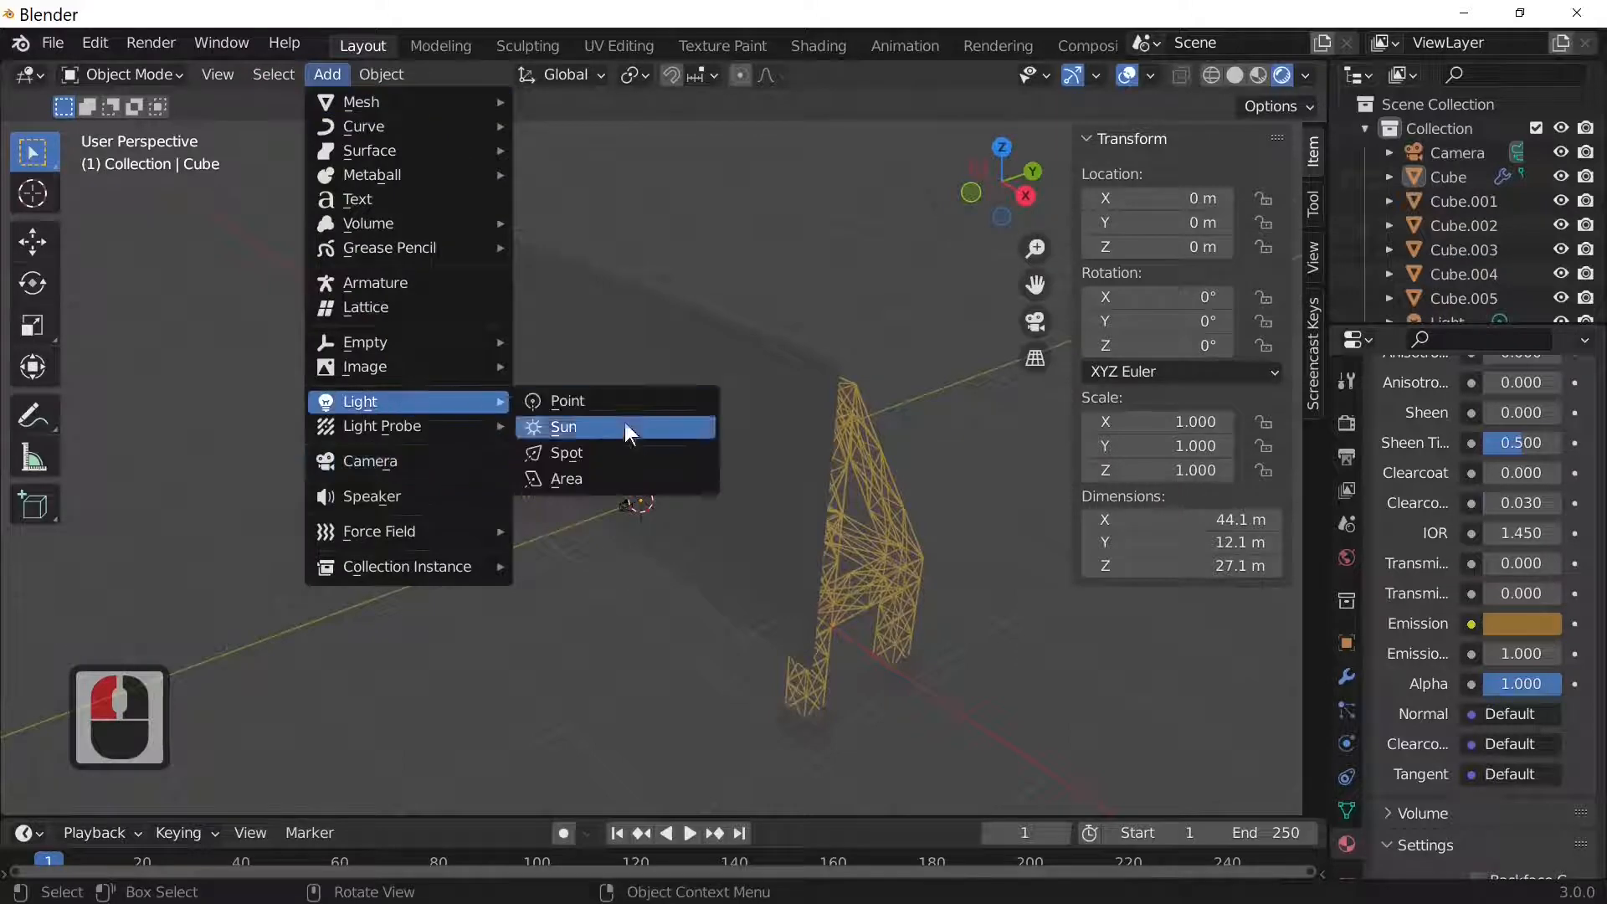
{"action": "left_click", "coordinate": [624, 427]}
{"action": "key", "text": "r"}
{"action": "left_click", "coordinate": [592, 351]}
{"action": "middle_click_drag", "start_coordinate": [598, 372], "coordinate": [685, 456]}
{"action": "key", "text": "g"}
{"action": "left_click", "coordinate": [162, 184]}
Select the truss and set its Wireframe modifier thickness to 0.2 m.
{"action": "left_click", "coordinate": [690, 559]}
{"action": "middle_click_drag", "start_coordinate": [802, 539], "coordinate": [844, 517]}
{"action": "key", "text": "Tab"}
{"action": "key", "text": "Tab"}
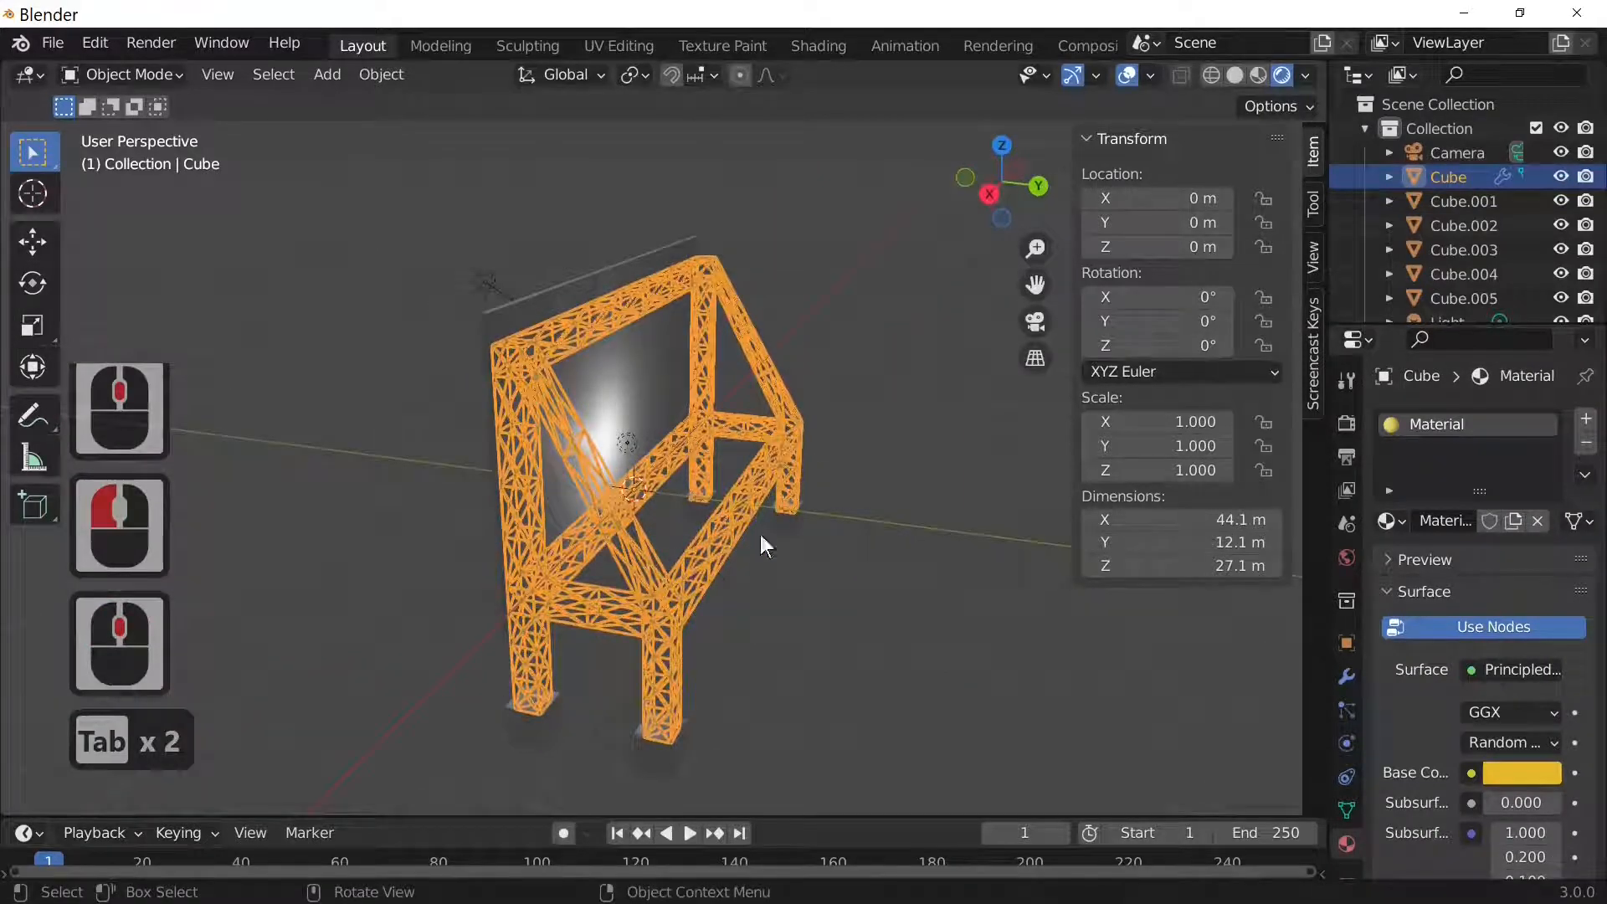
{"action": "left_click", "coordinate": [1346, 676]}
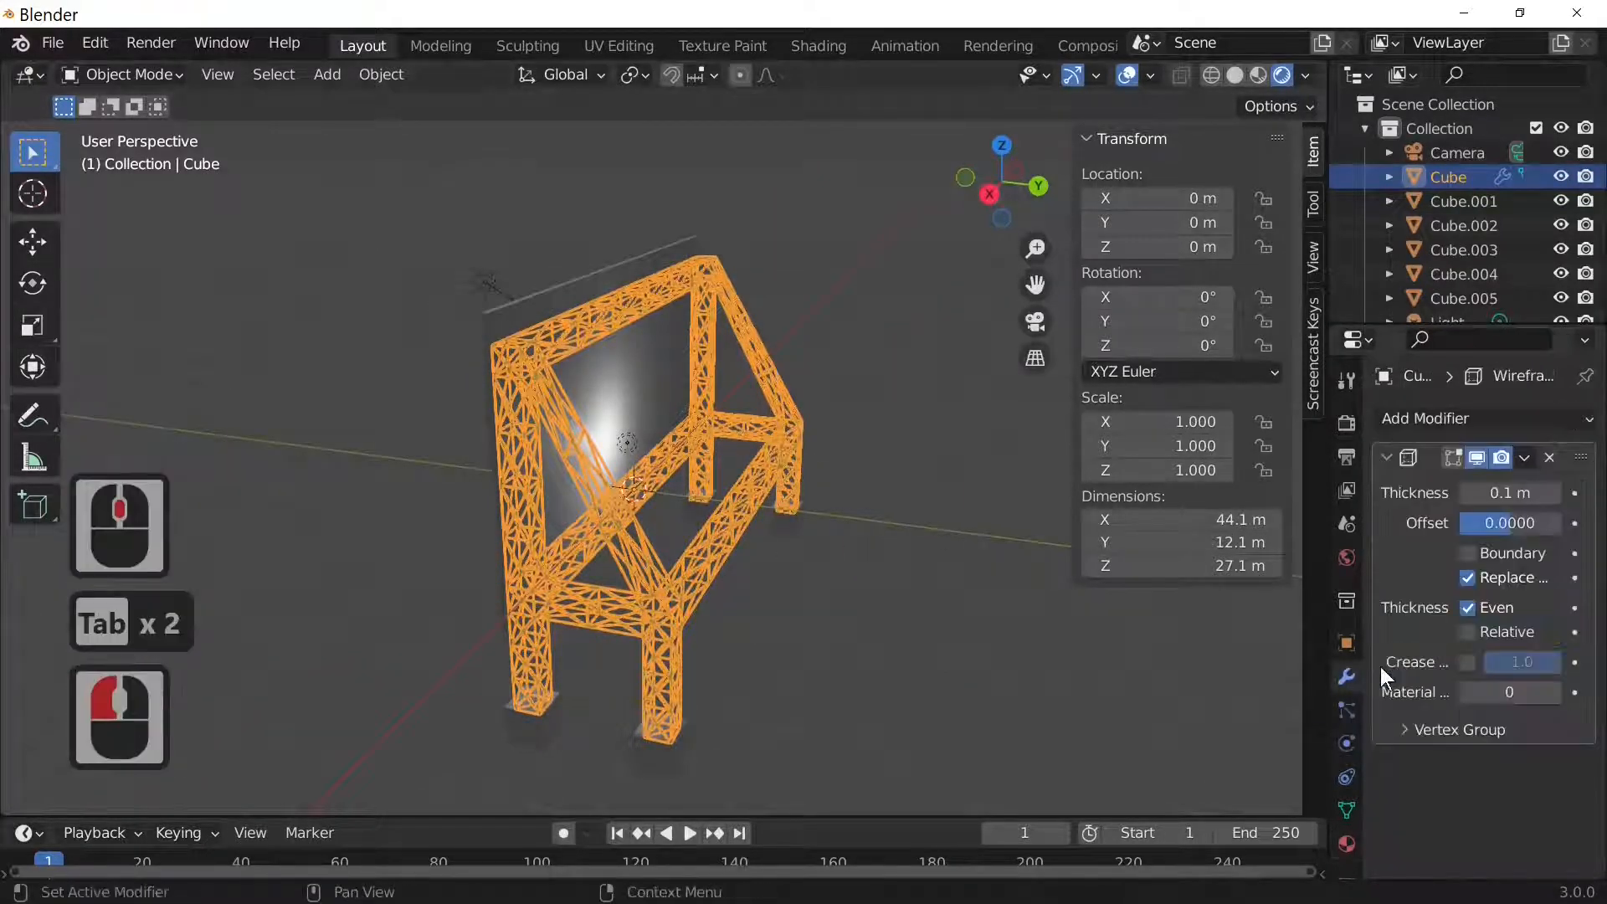
{"action": "left_click", "coordinate": [1488, 494]}
{"action": "key", "text": "BackSpace"}
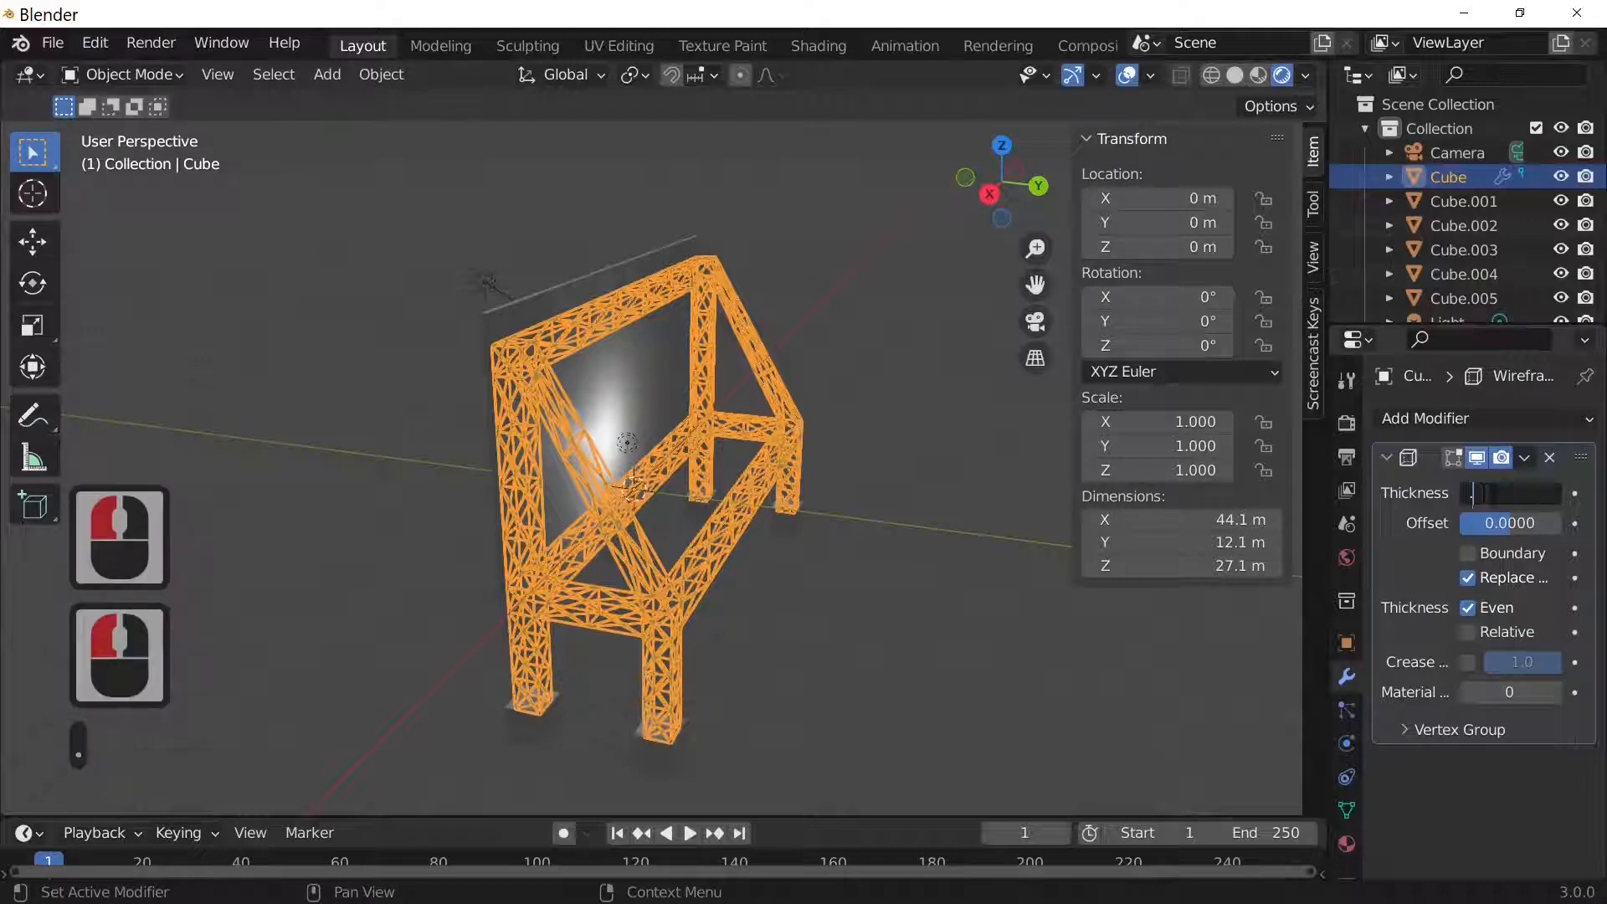
{"action": "key", "text": "Return"}
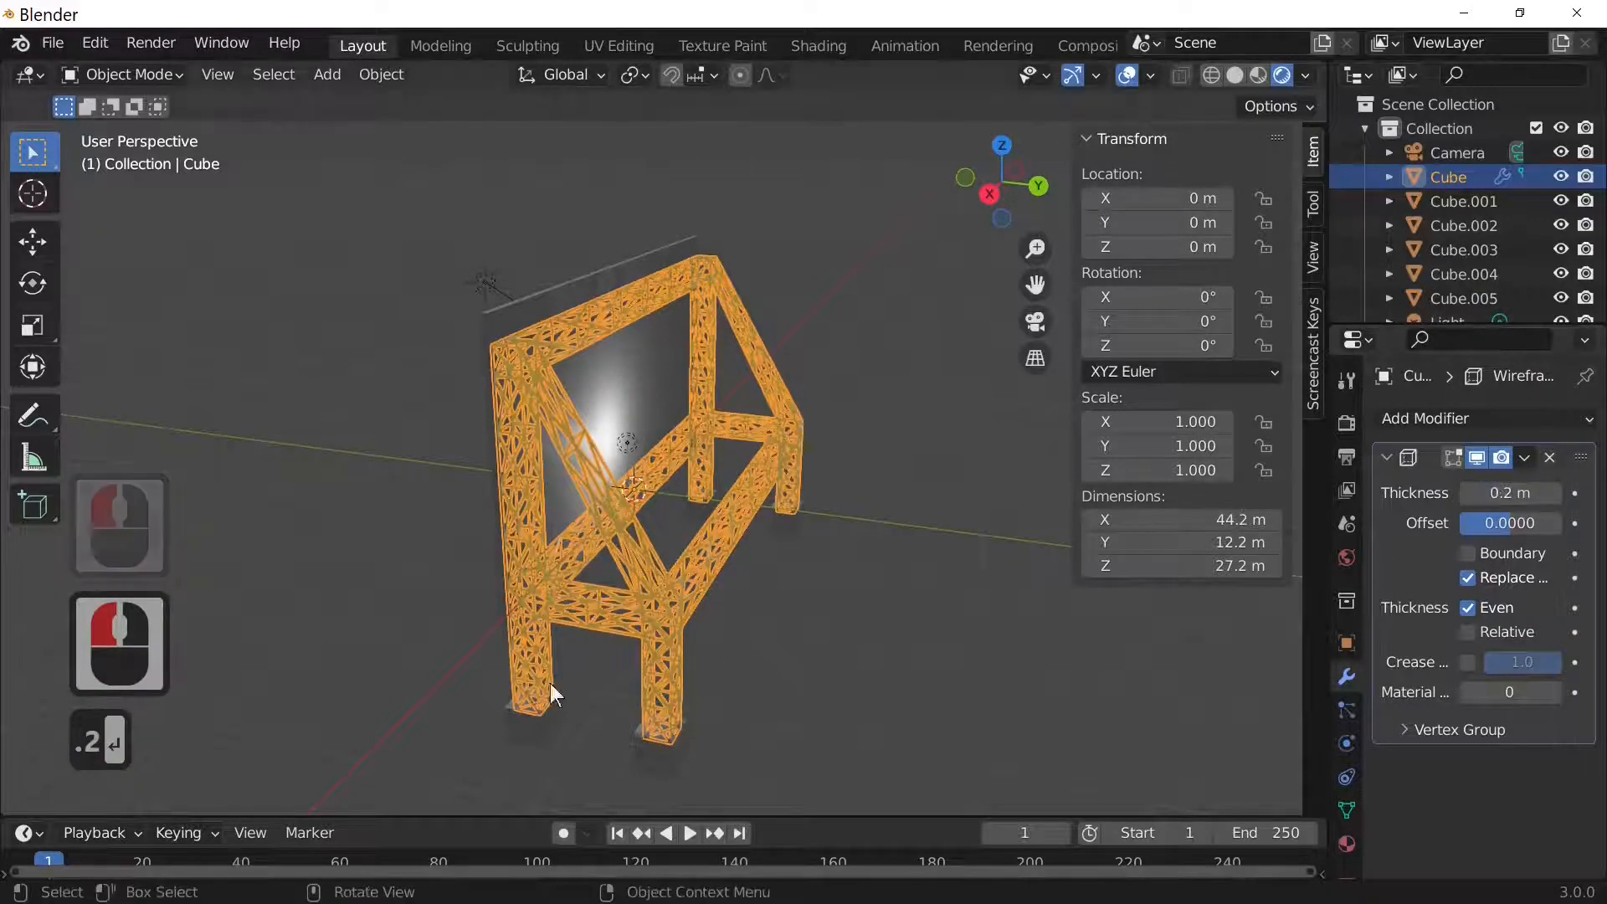
Try a Wireframe thickness of about 0.427 m on the truss and check it from several angles.
{"action": "left_click_drag", "start_coordinate": [1490, 494], "coordinate": [1503, 494]}
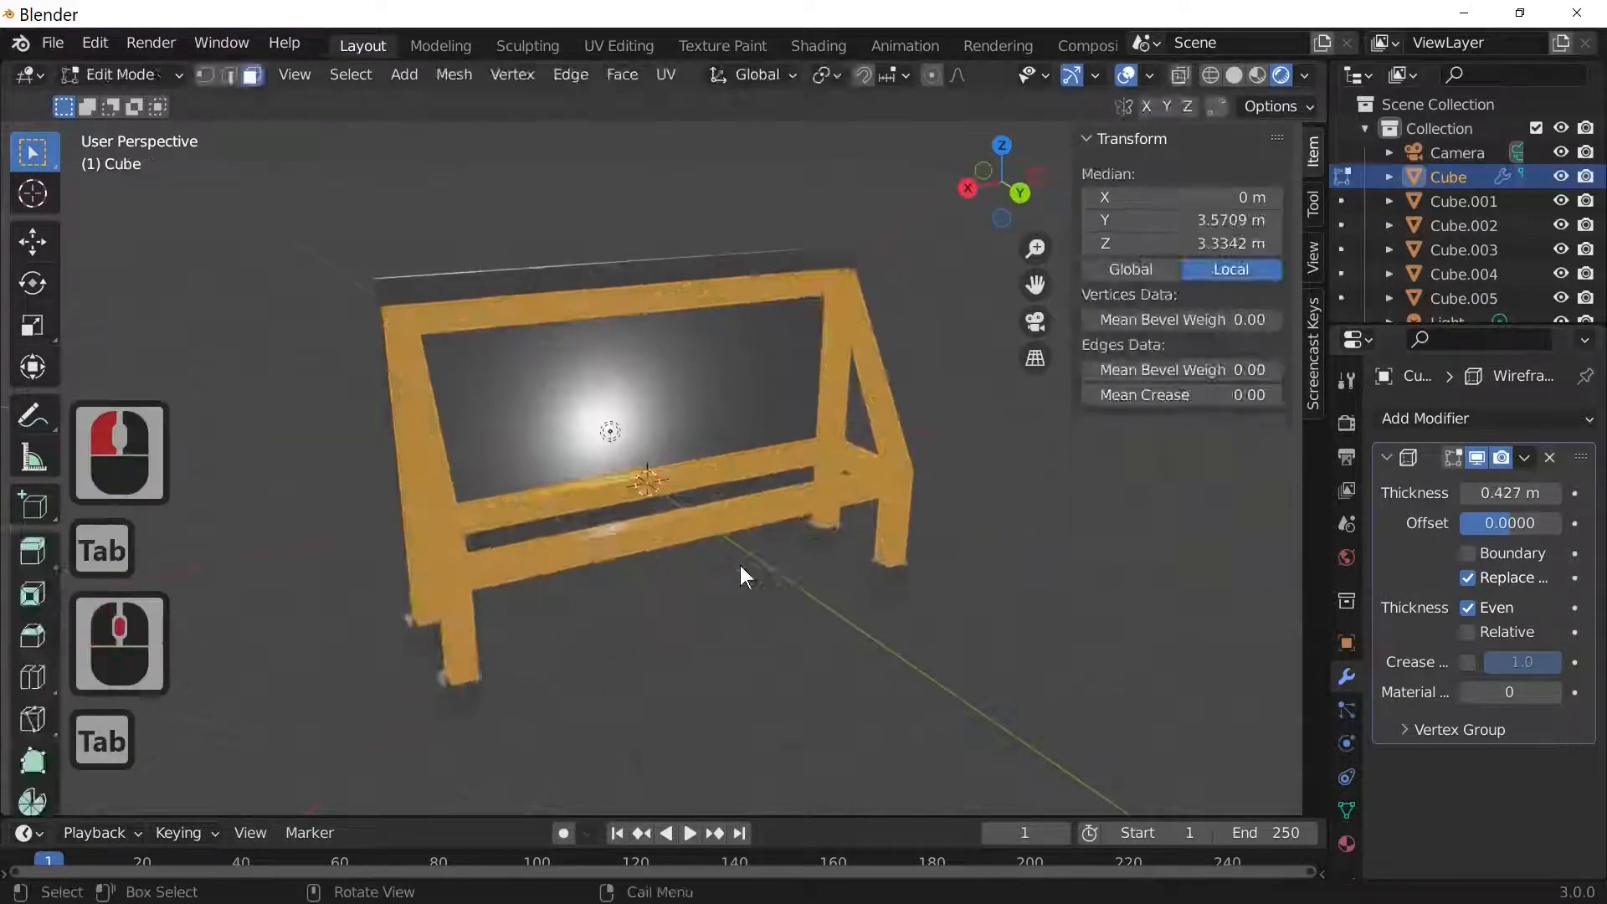
{"action": "key", "text": "Tab"}
{"action": "middle_click_drag", "start_coordinate": [740, 565], "coordinate": [888, 576]}
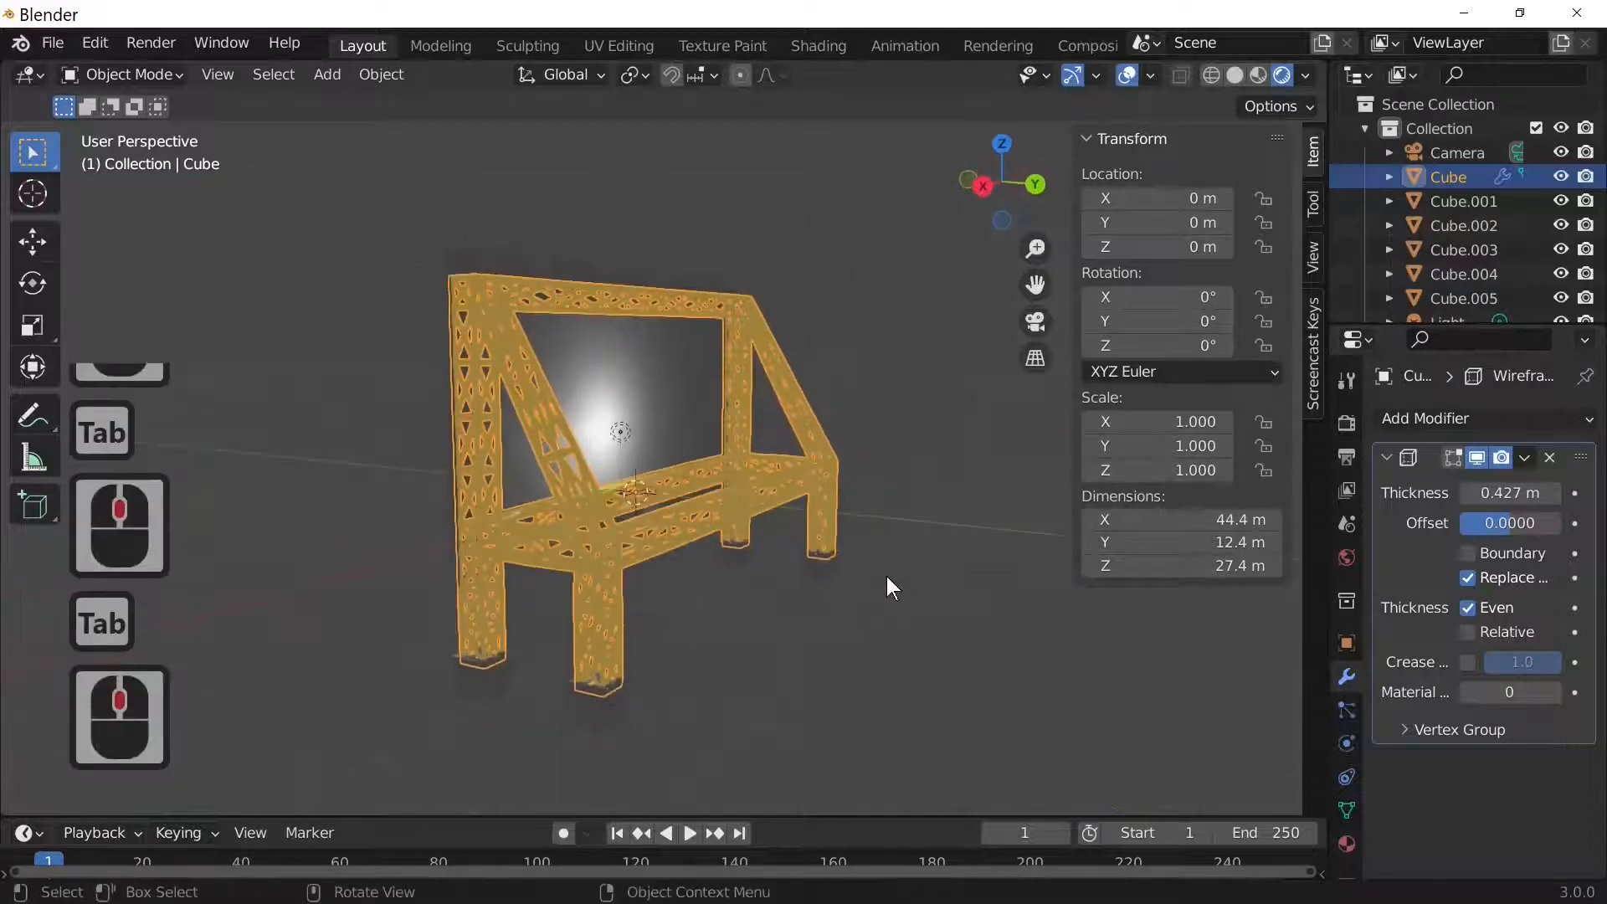
{"action": "middle_click_drag", "start_coordinate": [978, 539], "coordinate": [843, 635]}
Set the truss's Wireframe thickness back to 0.2 m and inspect the lattice up close.
{"action": "left_click", "coordinate": [1499, 493]}
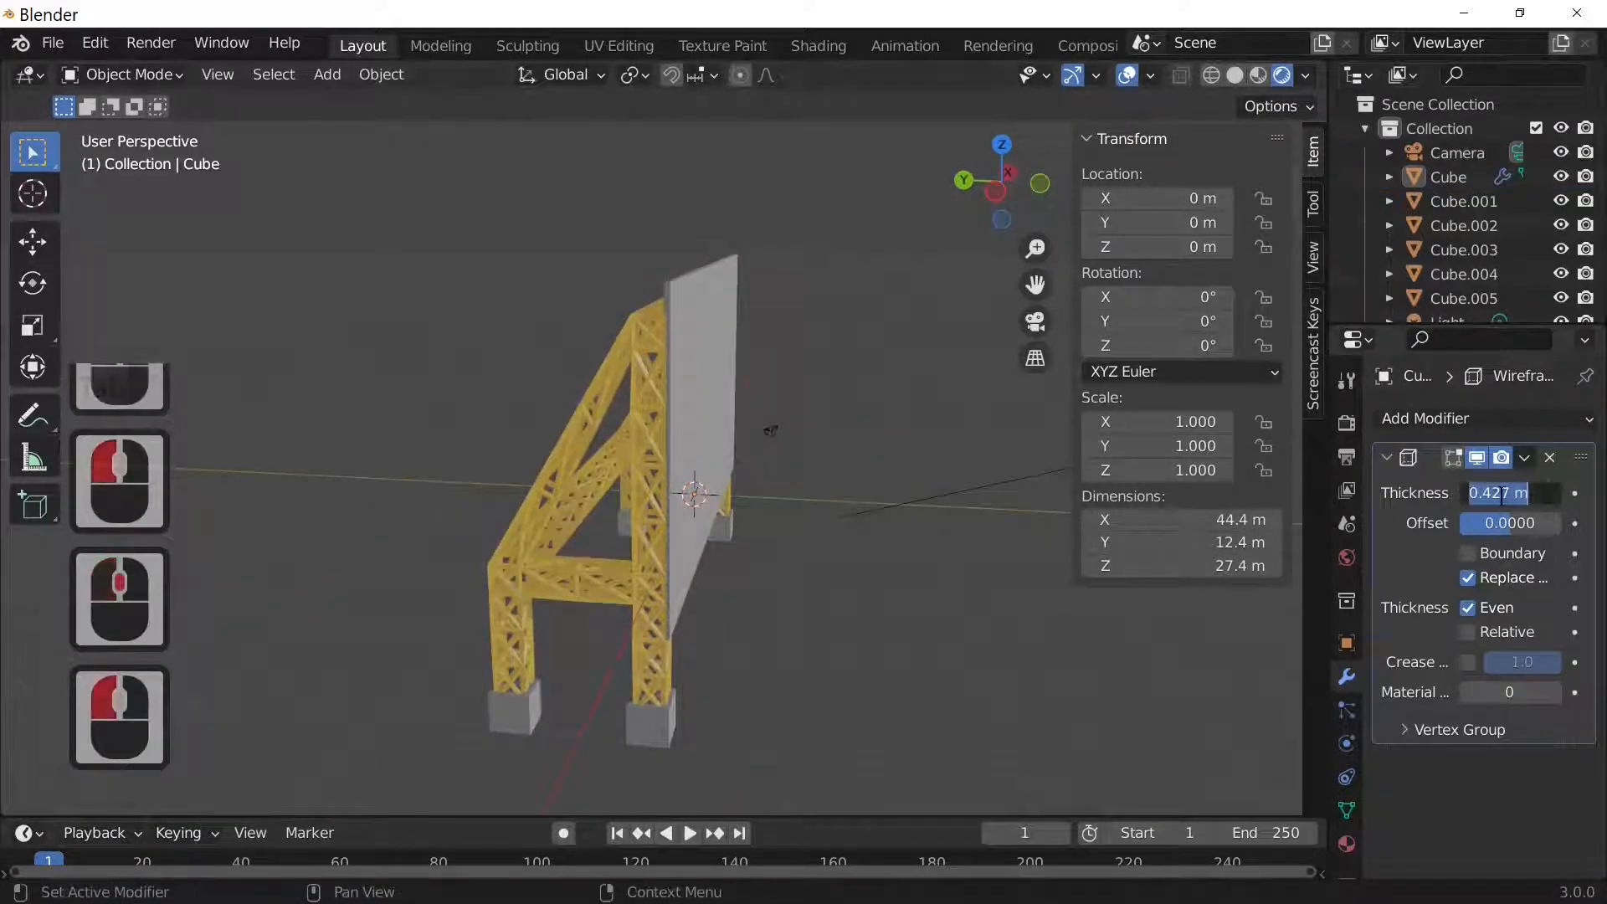
{"action": "type", "text": "0.2"}
{"action": "key", "text": "Return"}
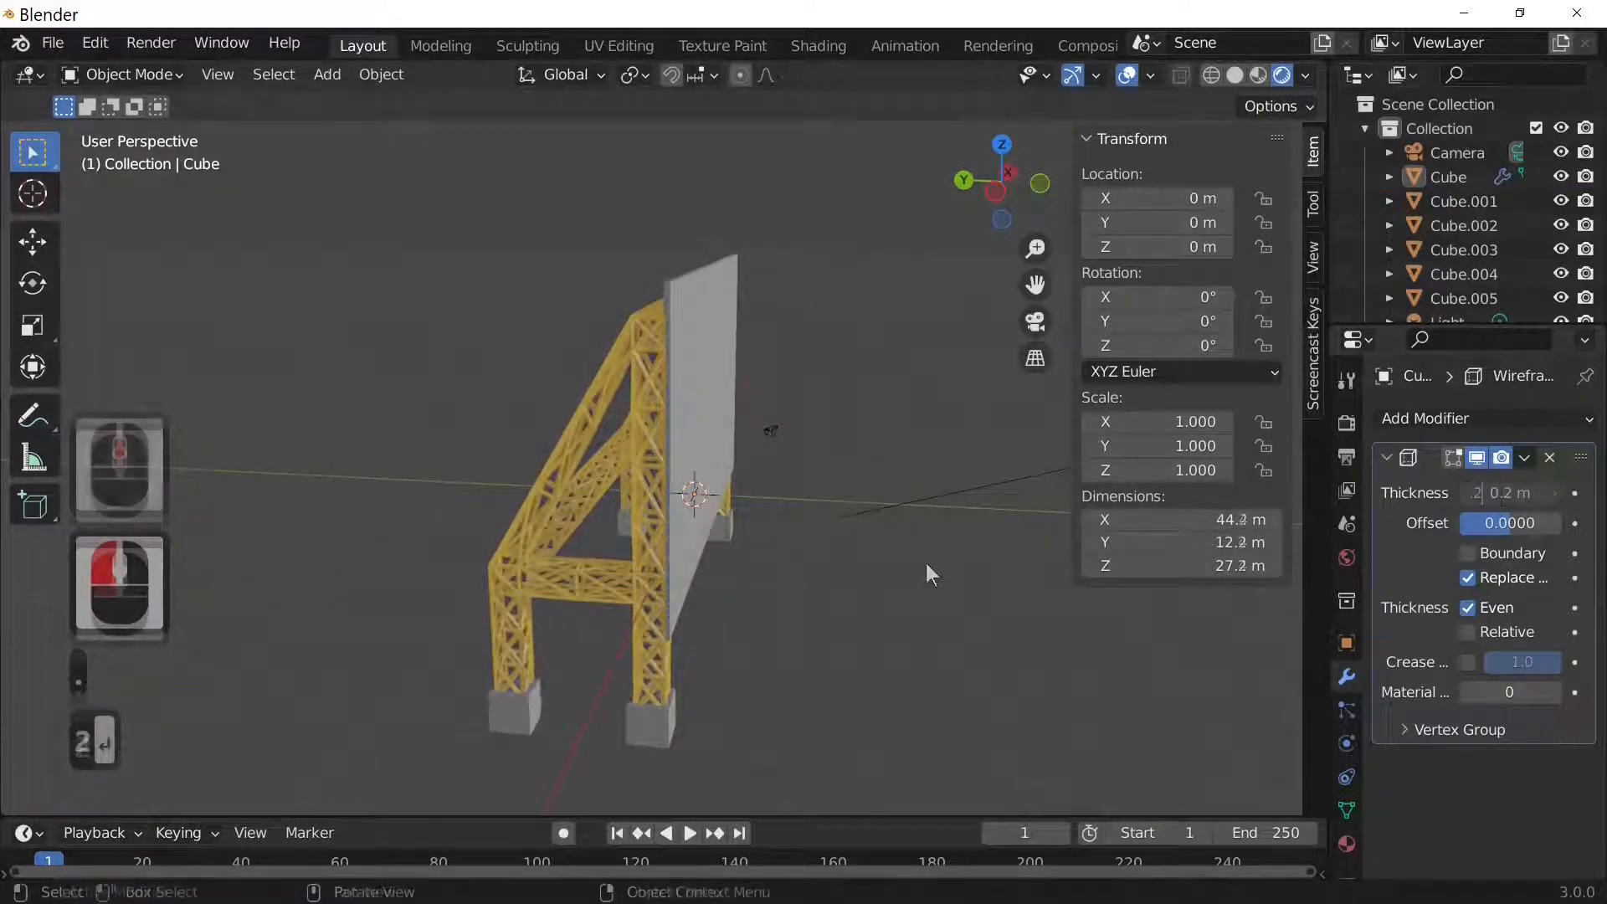
{"action": "middle_click_drag", "start_coordinate": [926, 563], "coordinate": [502, 565]}
{"action": "scroll", "coordinate": [620, 566], "scroll_direction": "up", "scroll_amount": 5}
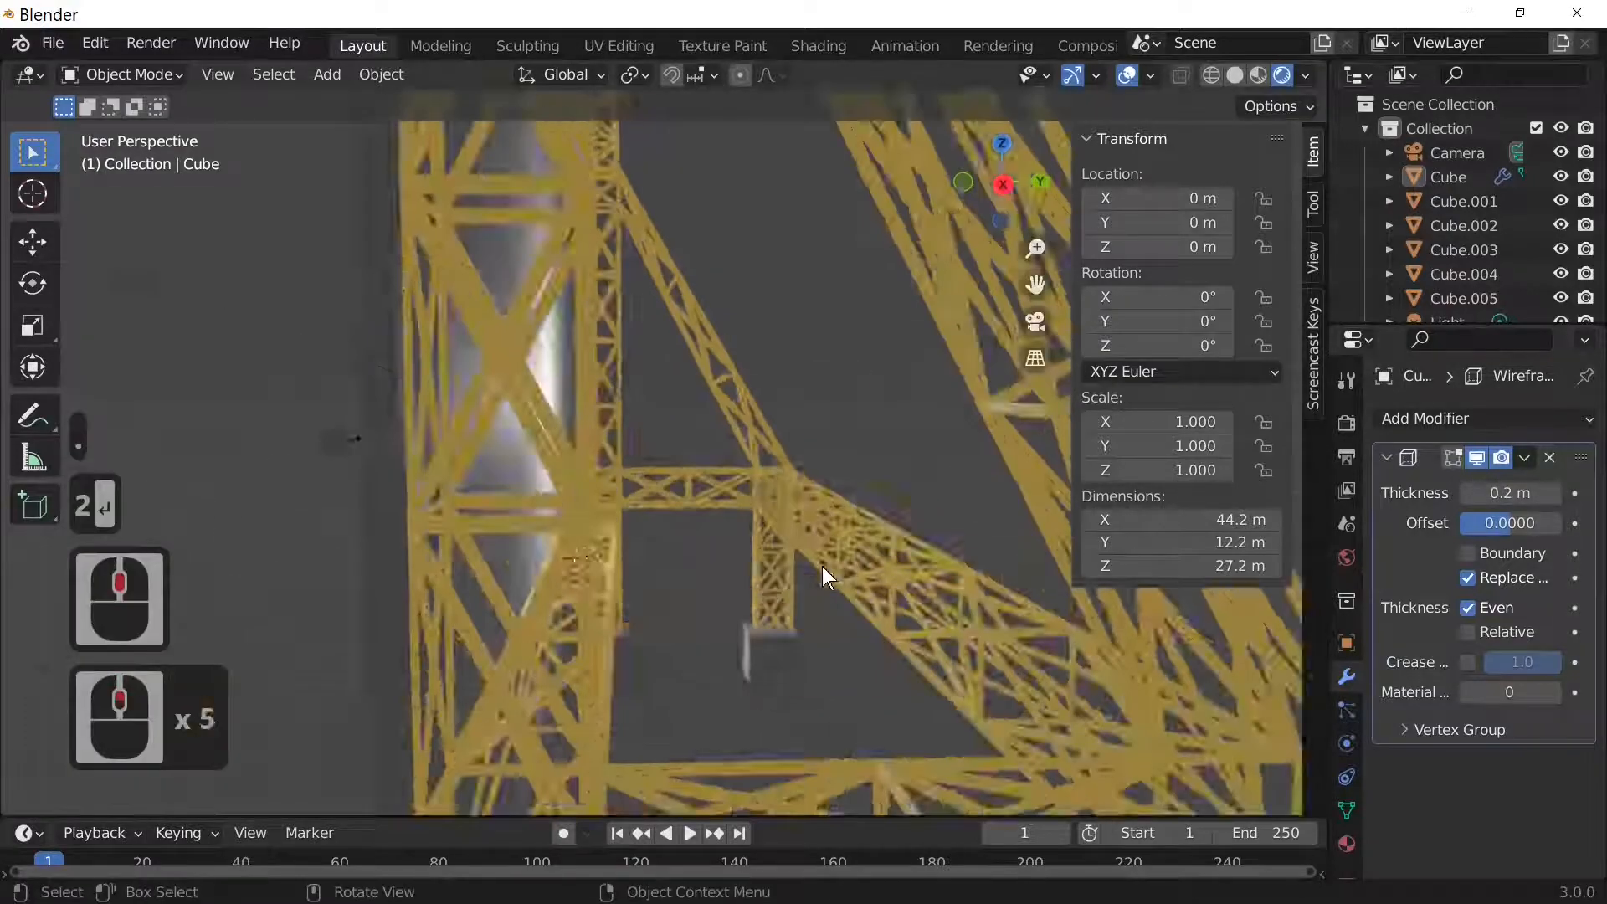
{"action": "middle_click_drag", "start_coordinate": [716, 566], "coordinate": [917, 605]}
{"action": "scroll", "coordinate": [725, 553], "scroll_direction": "down", "scroll_amount": 2}
{"action": "scroll", "coordinate": [971, 589], "scroll_direction": "down", "scroll_amount": 3}
{"action": "left_click", "coordinate": [647, 422]}
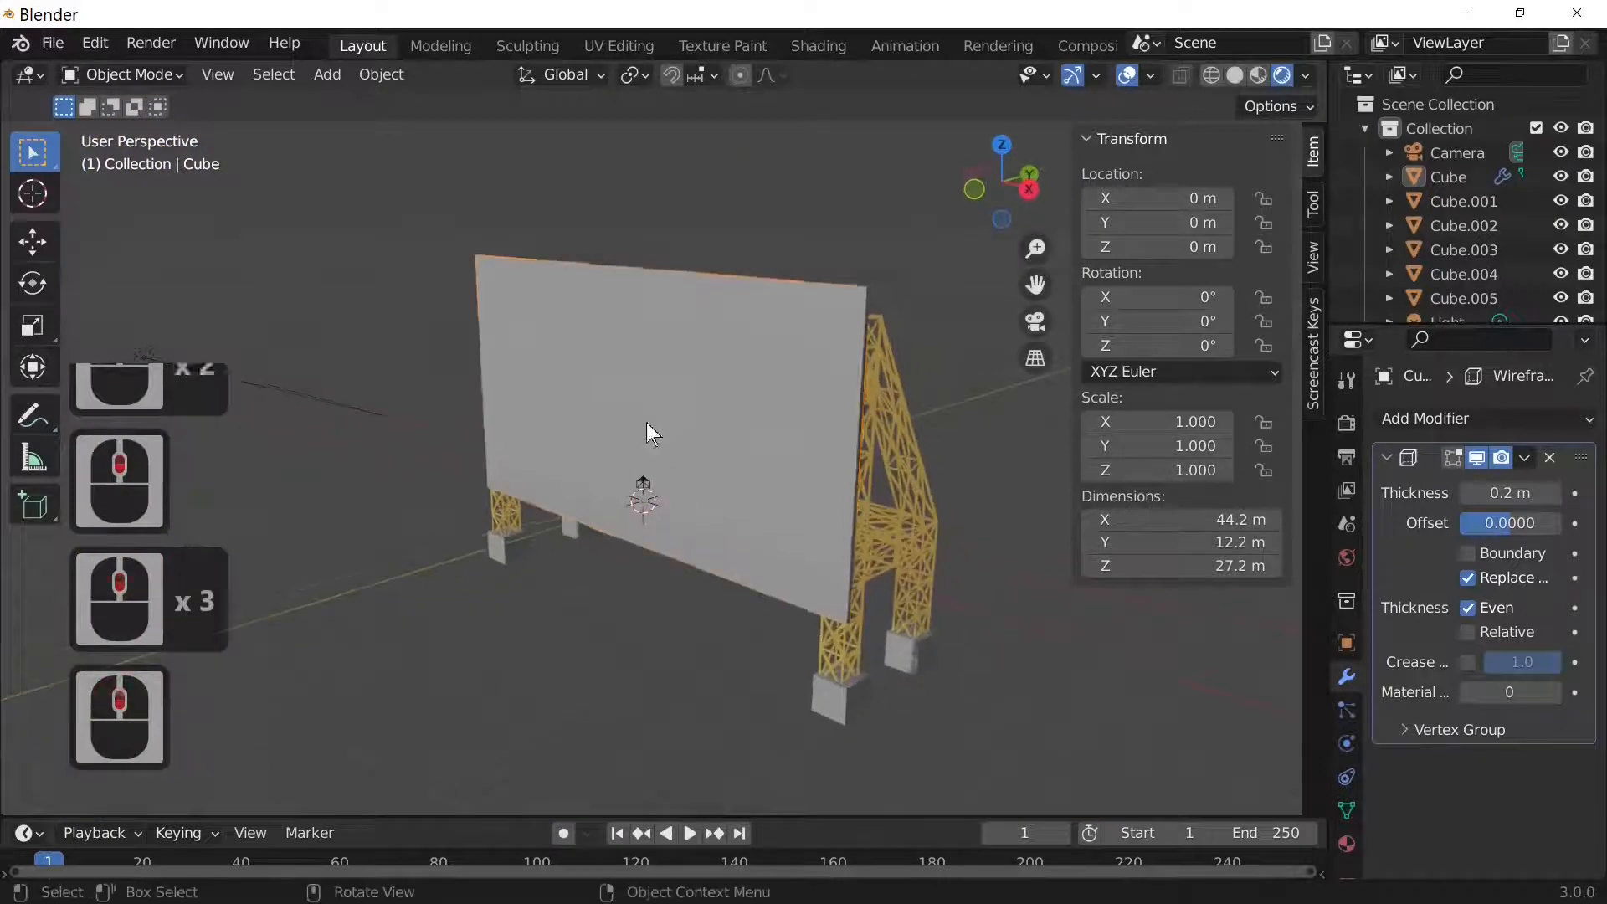
{"action": "middle_click_drag", "start_coordinate": [754, 507], "coordinate": [1030, 485]}
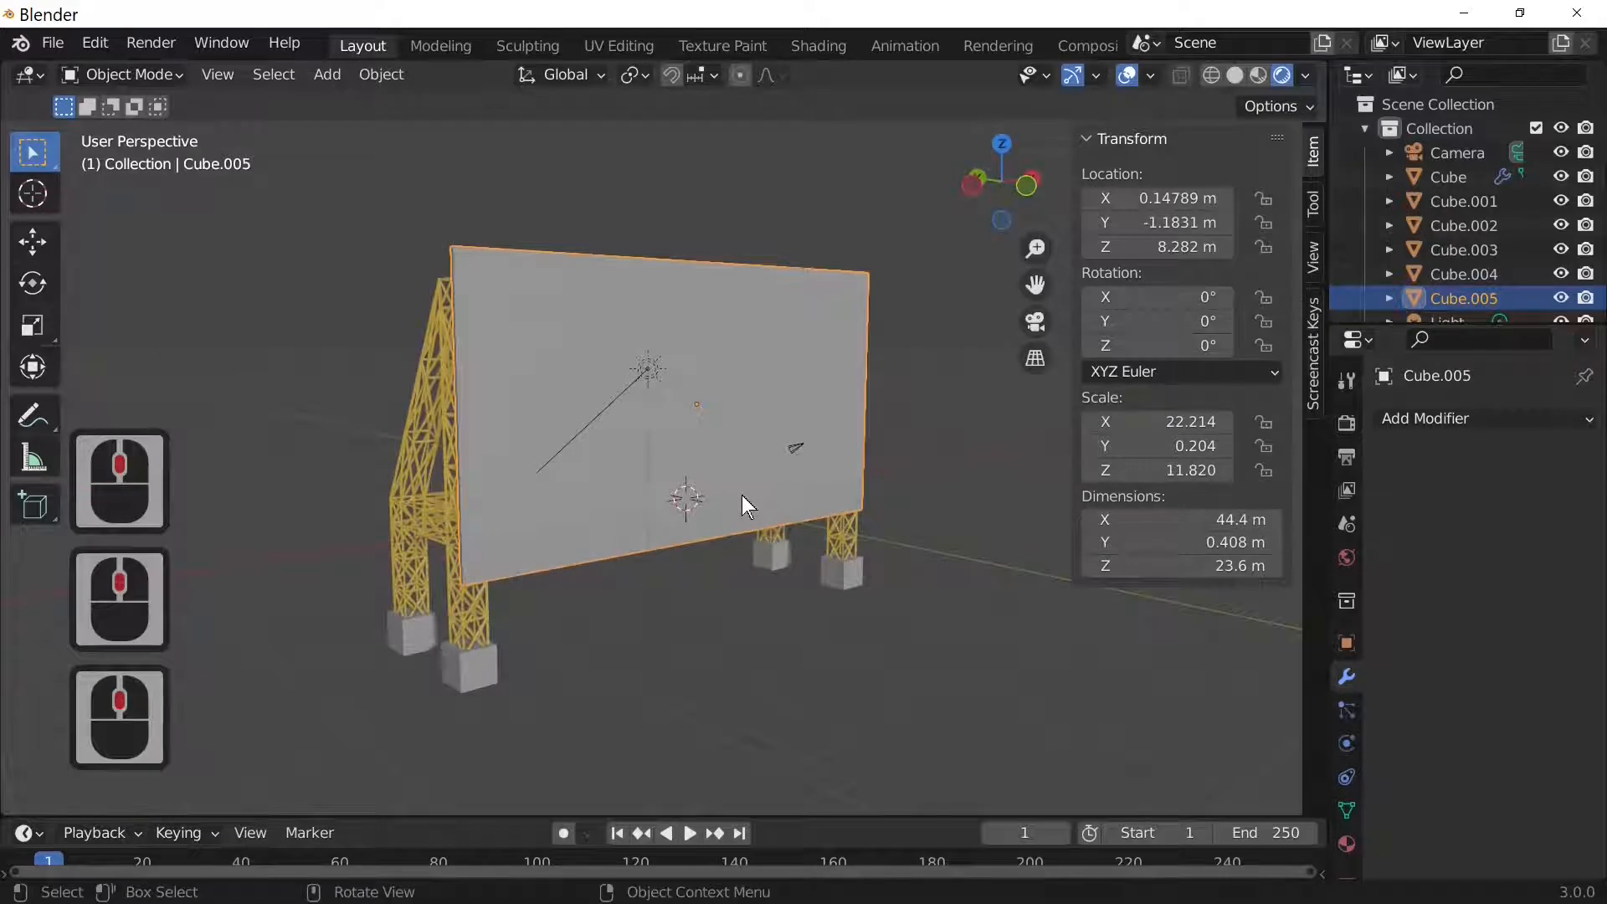
{"action": "key", "text": "1"}
{"action": "middle_click_drag", "start_coordinate": [748, 508], "coordinate": [889, 548]}
{"action": "key", "text": "a"}
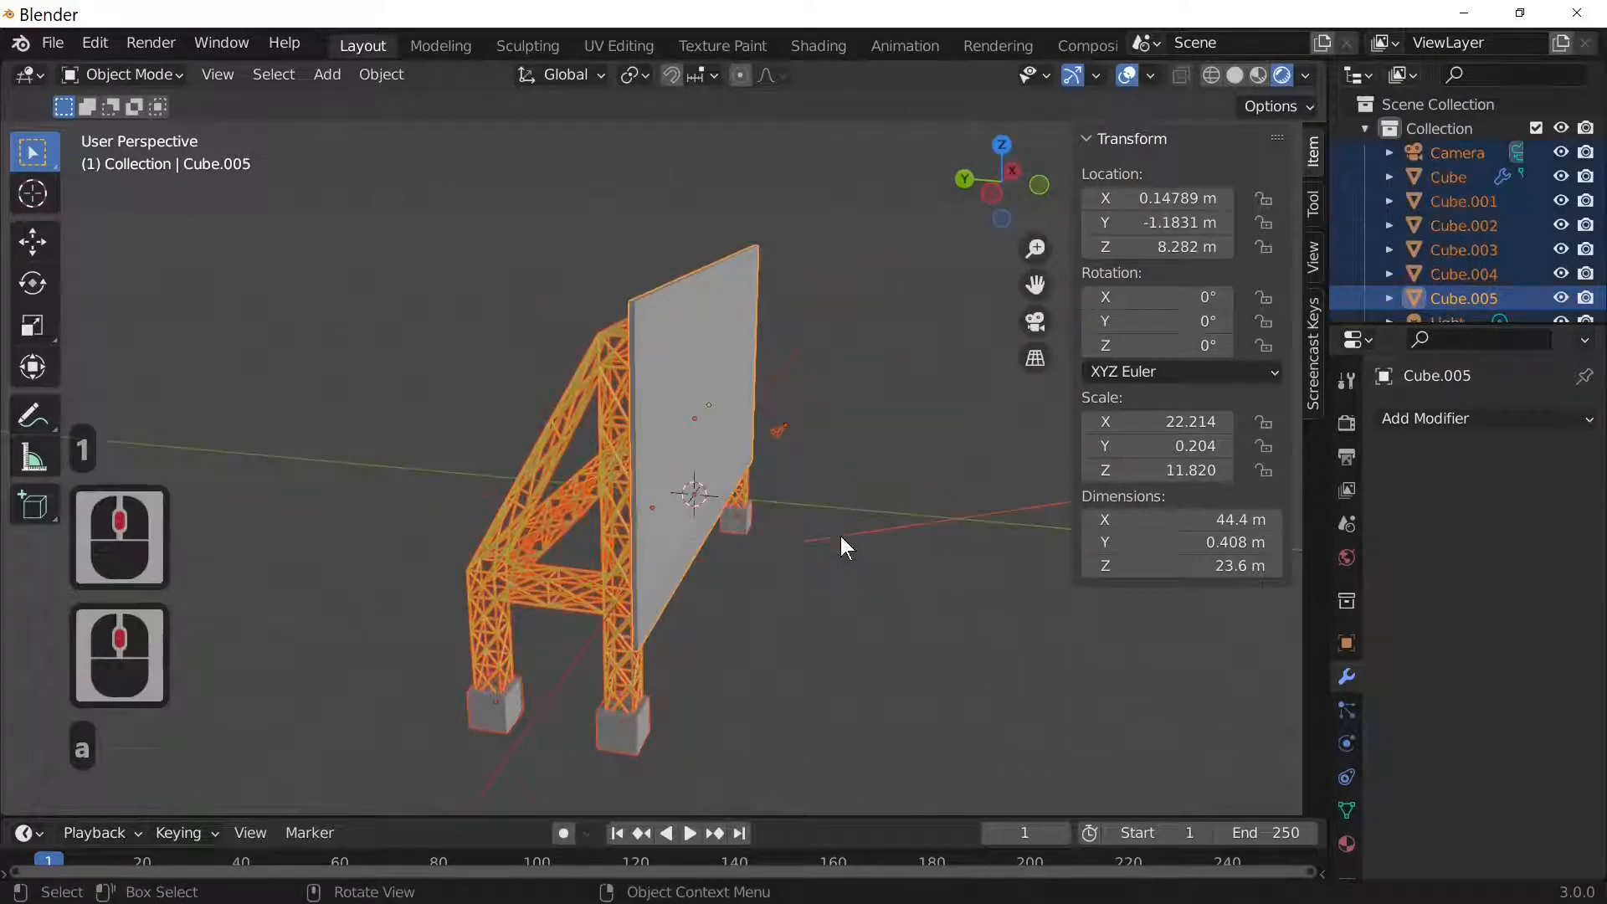
{"action": "left_click", "coordinate": [708, 471]}
{"action": "key", "text": "Tab"}
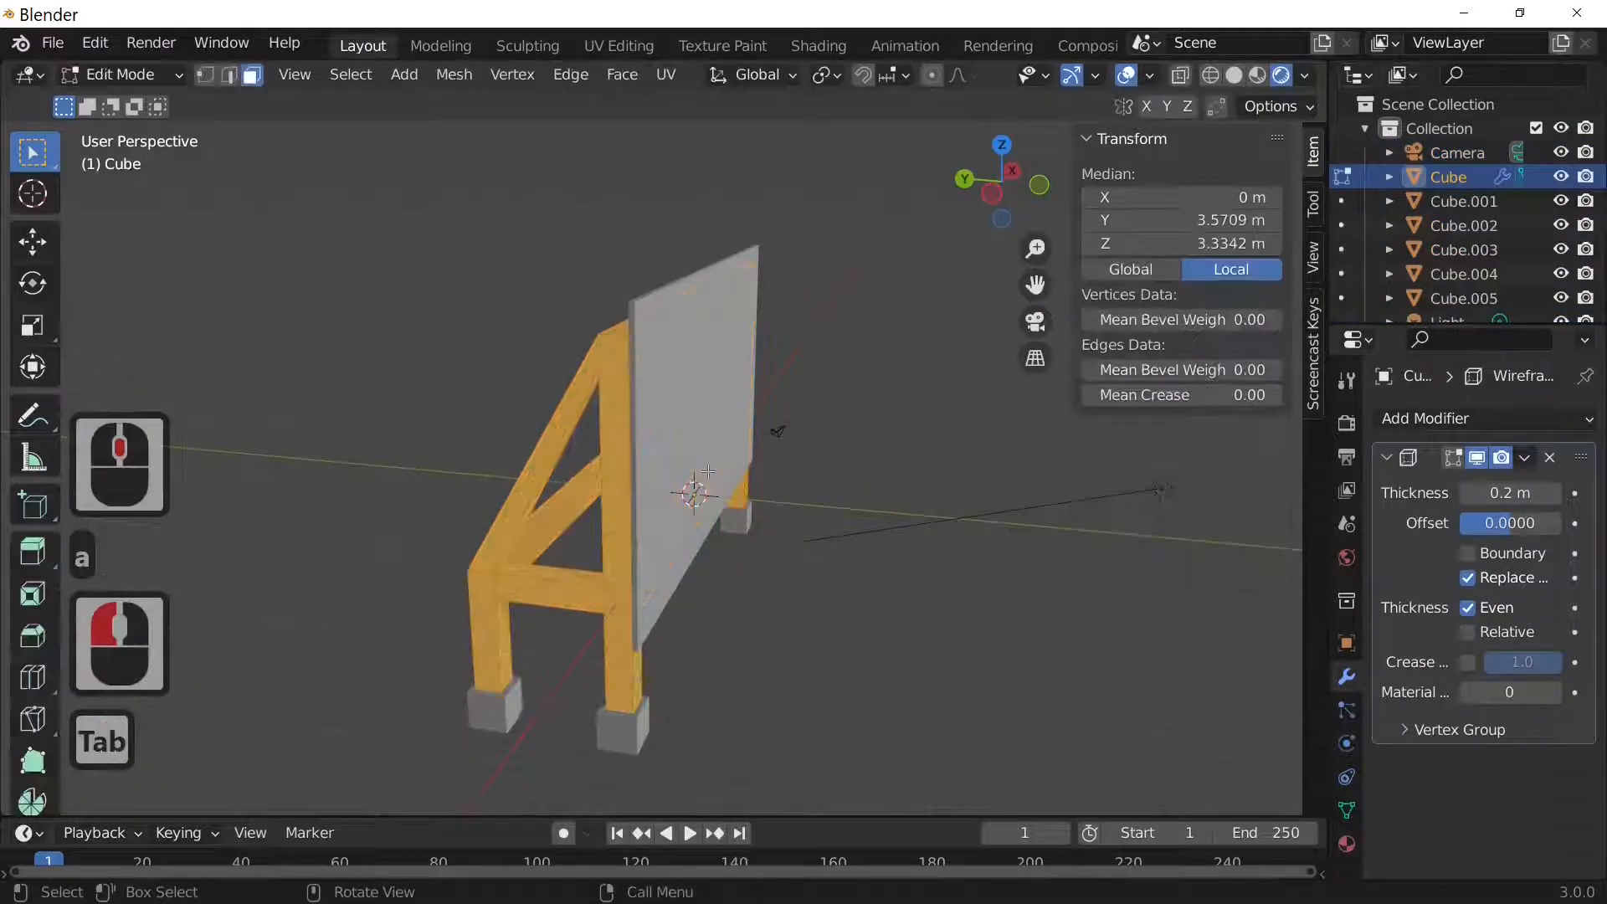
{"action": "key", "text": "Tab"}
Select the flat panel and rename it board.
{"action": "left_click", "coordinate": [708, 471]}
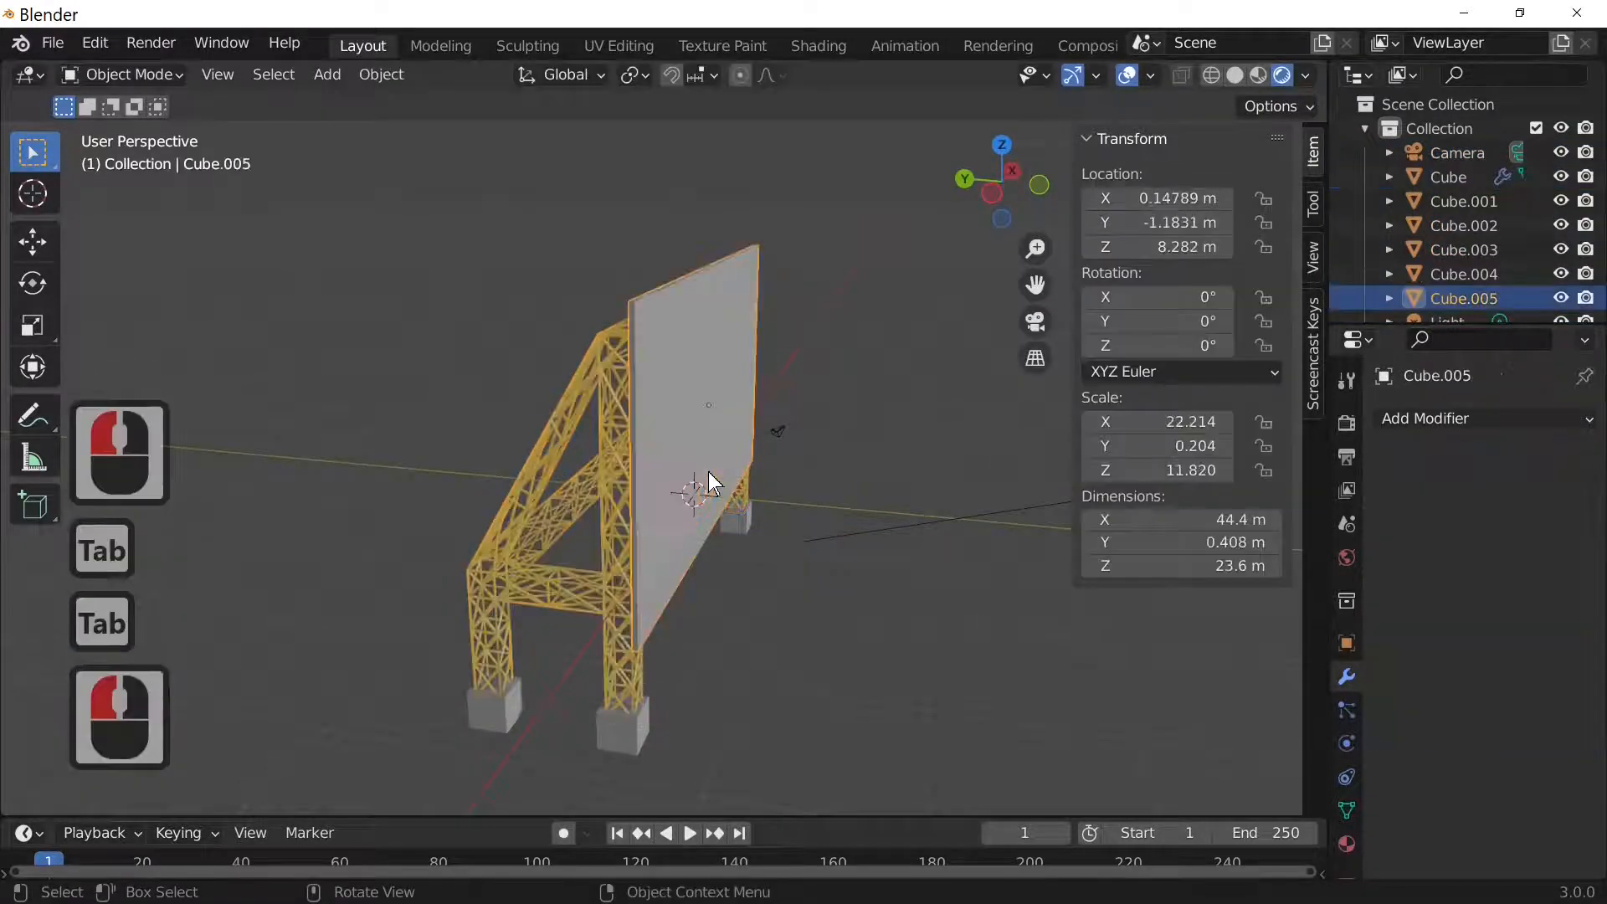
{"action": "middle_click_drag", "start_coordinate": [709, 471], "coordinate": [639, 488]}
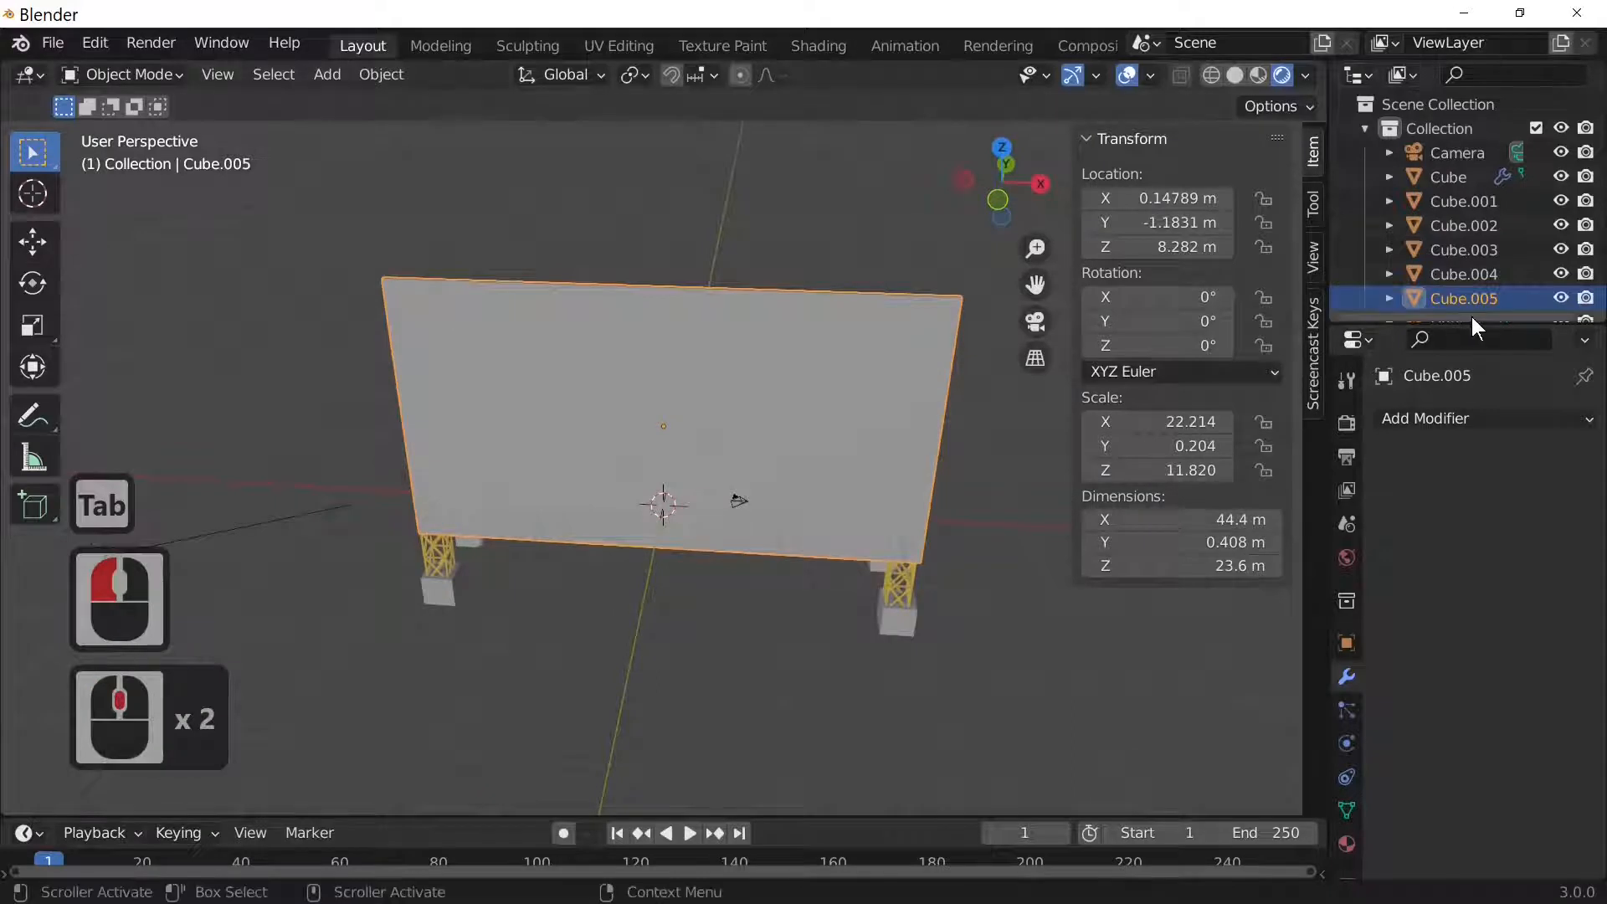
{"action": "scroll", "coordinate": [1469, 301], "scroll_direction": "down", "scroll_amount": 2}
{"action": "double_click", "coordinate": [1461, 266]}
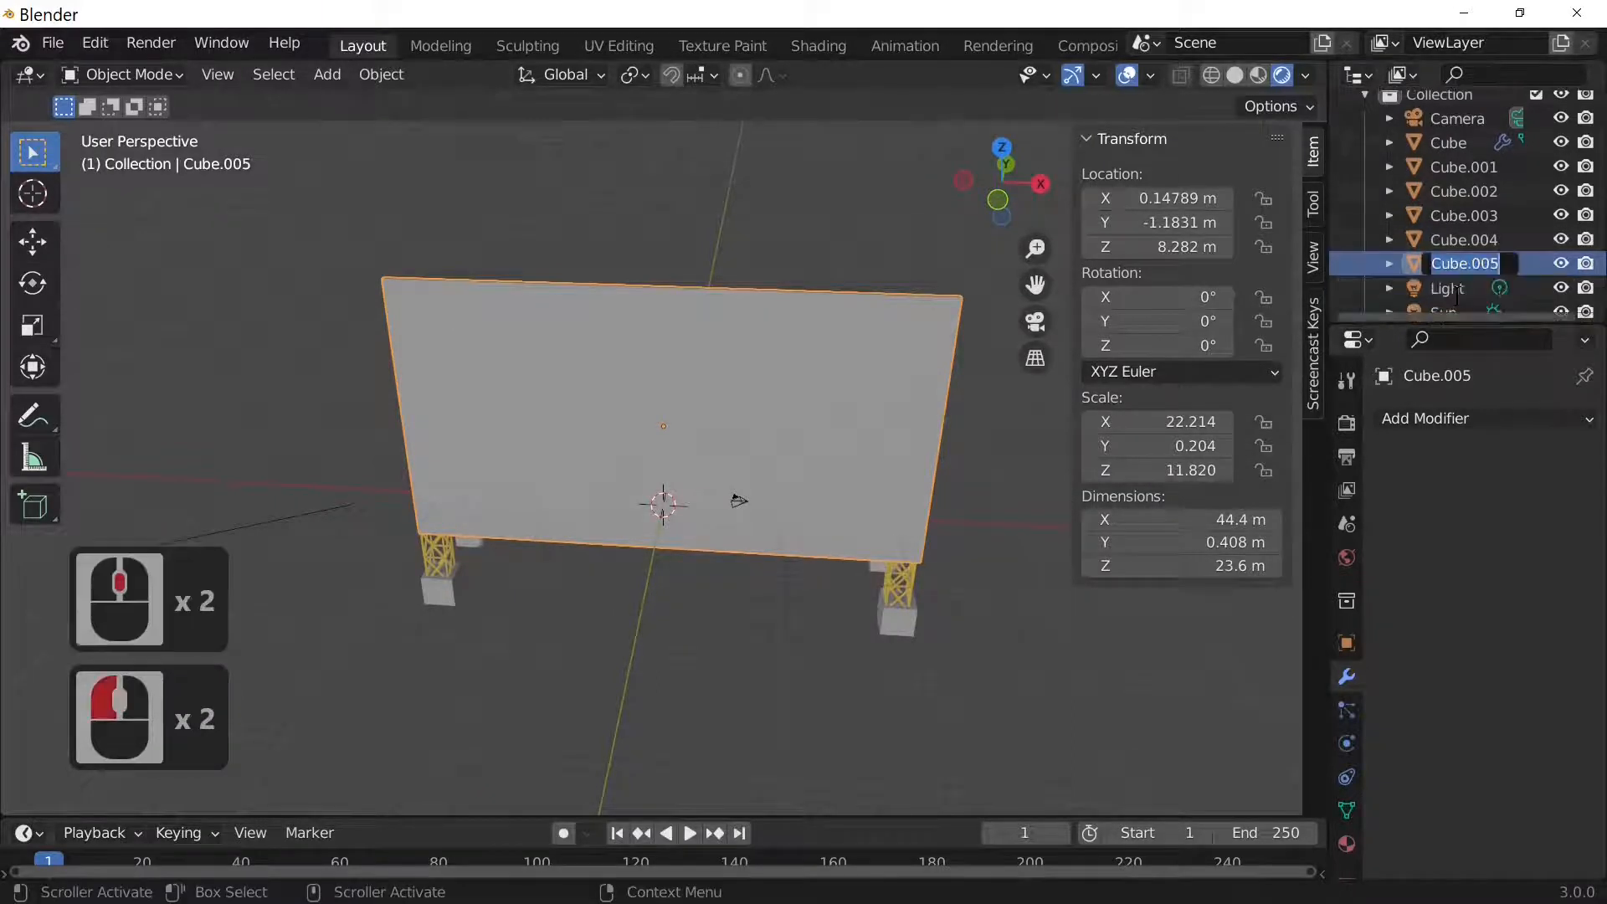
{"action": "type", "text": "board"}
{"action": "key", "text": "Return"}
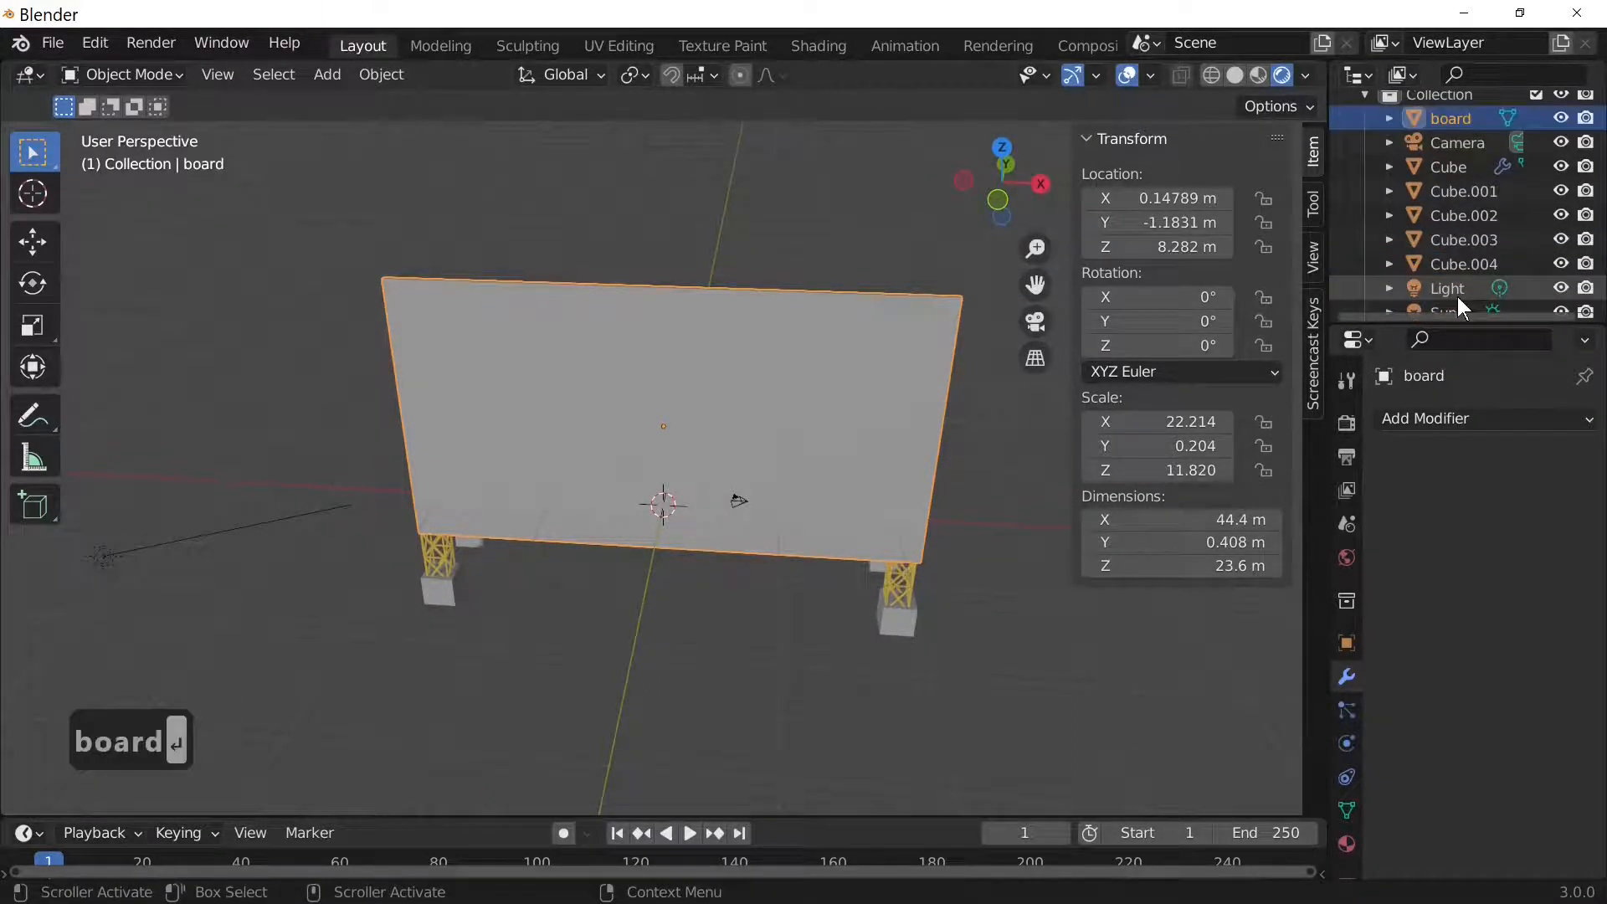
Create a new material for the board and darken its base colour to a dark grey.
{"action": "left_click", "coordinate": [1348, 844]}
{"action": "left_click", "coordinate": [1489, 532]}
{"action": "left_click", "coordinate": [1490, 524]}
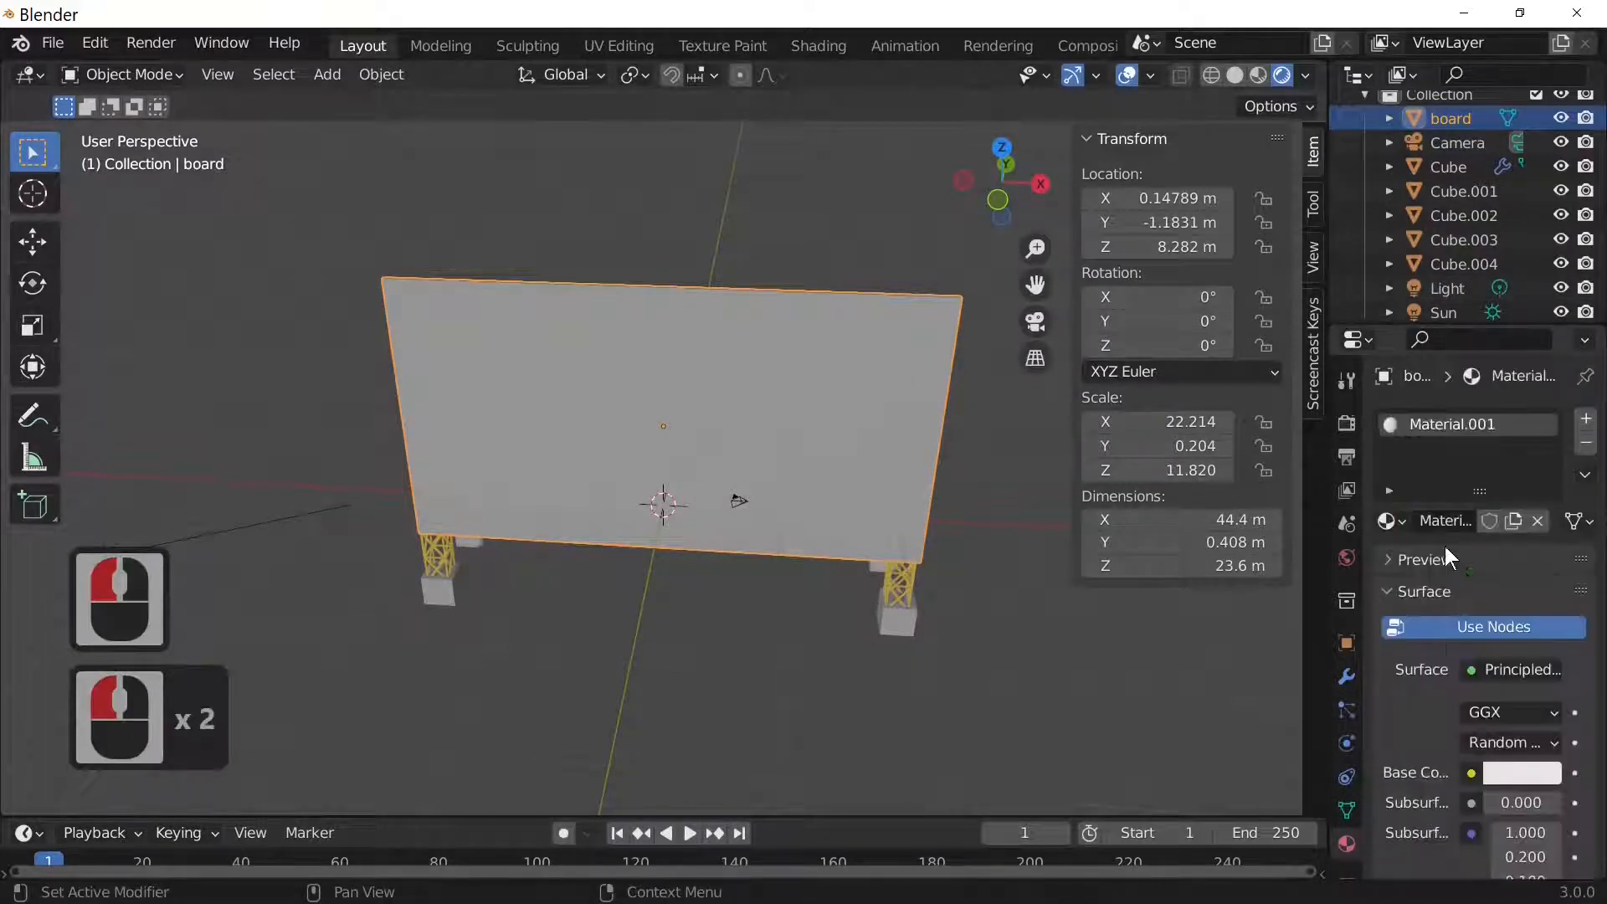
{"action": "left_click", "coordinate": [1512, 765]}
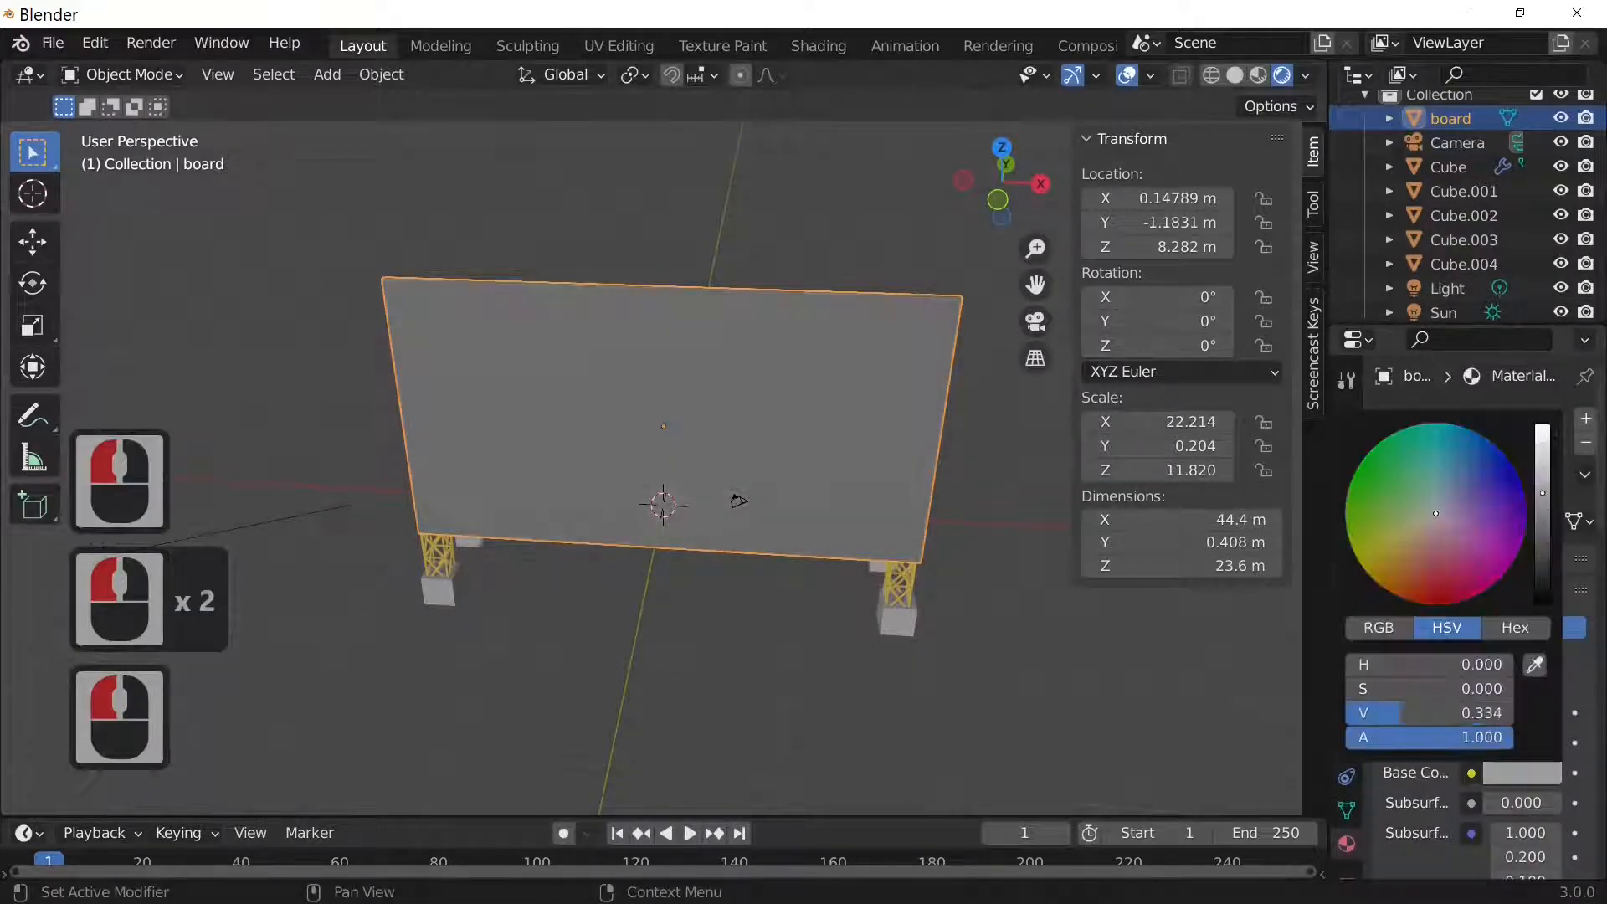
{"action": "left_click_drag", "start_coordinate": [1499, 713], "coordinate": [1431, 713]}
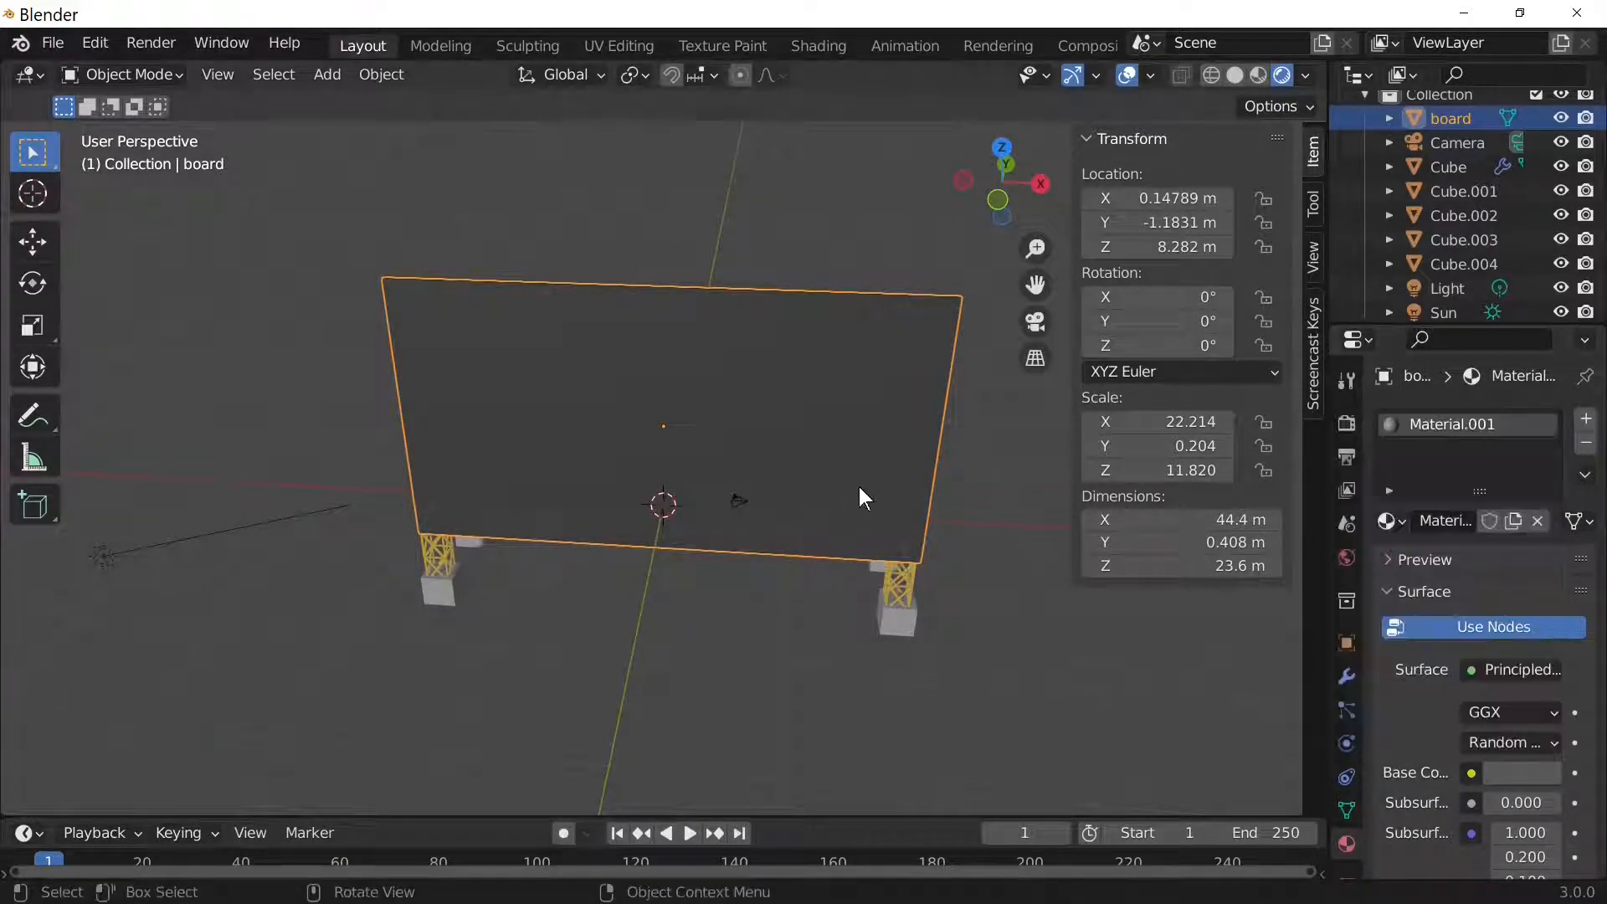
Assign the dark material to the whole board mesh, add a second slot with a new material, and name it image.
{"action": "key", "text": "Tab"}
{"action": "left_click", "coordinate": [1415, 551]}
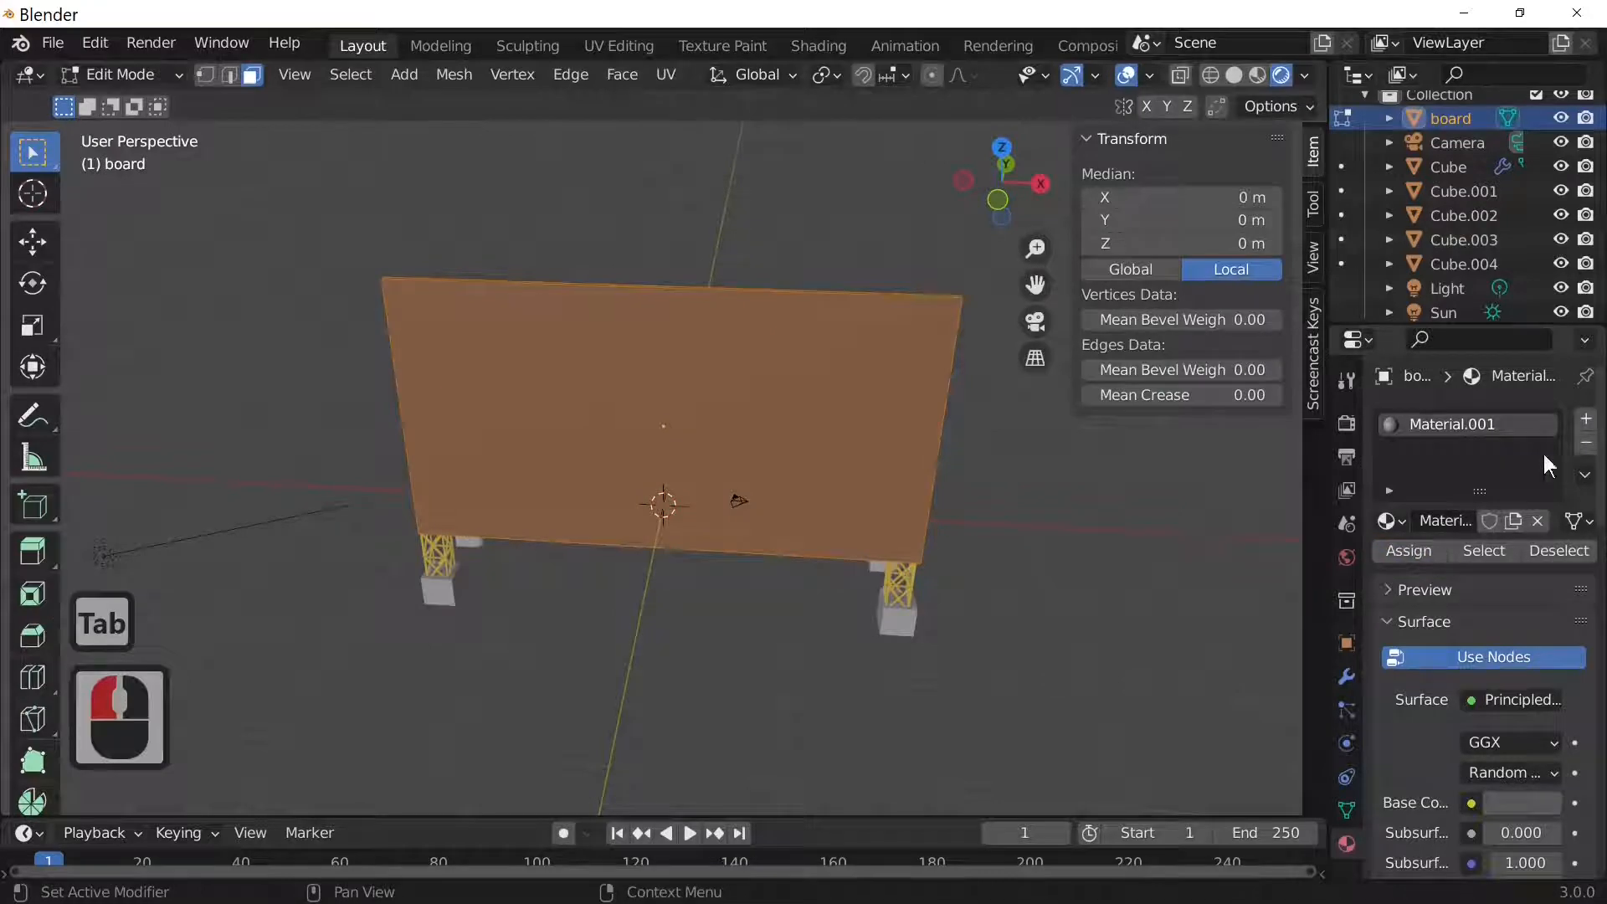
{"action": "left_click", "coordinate": [1586, 419]}
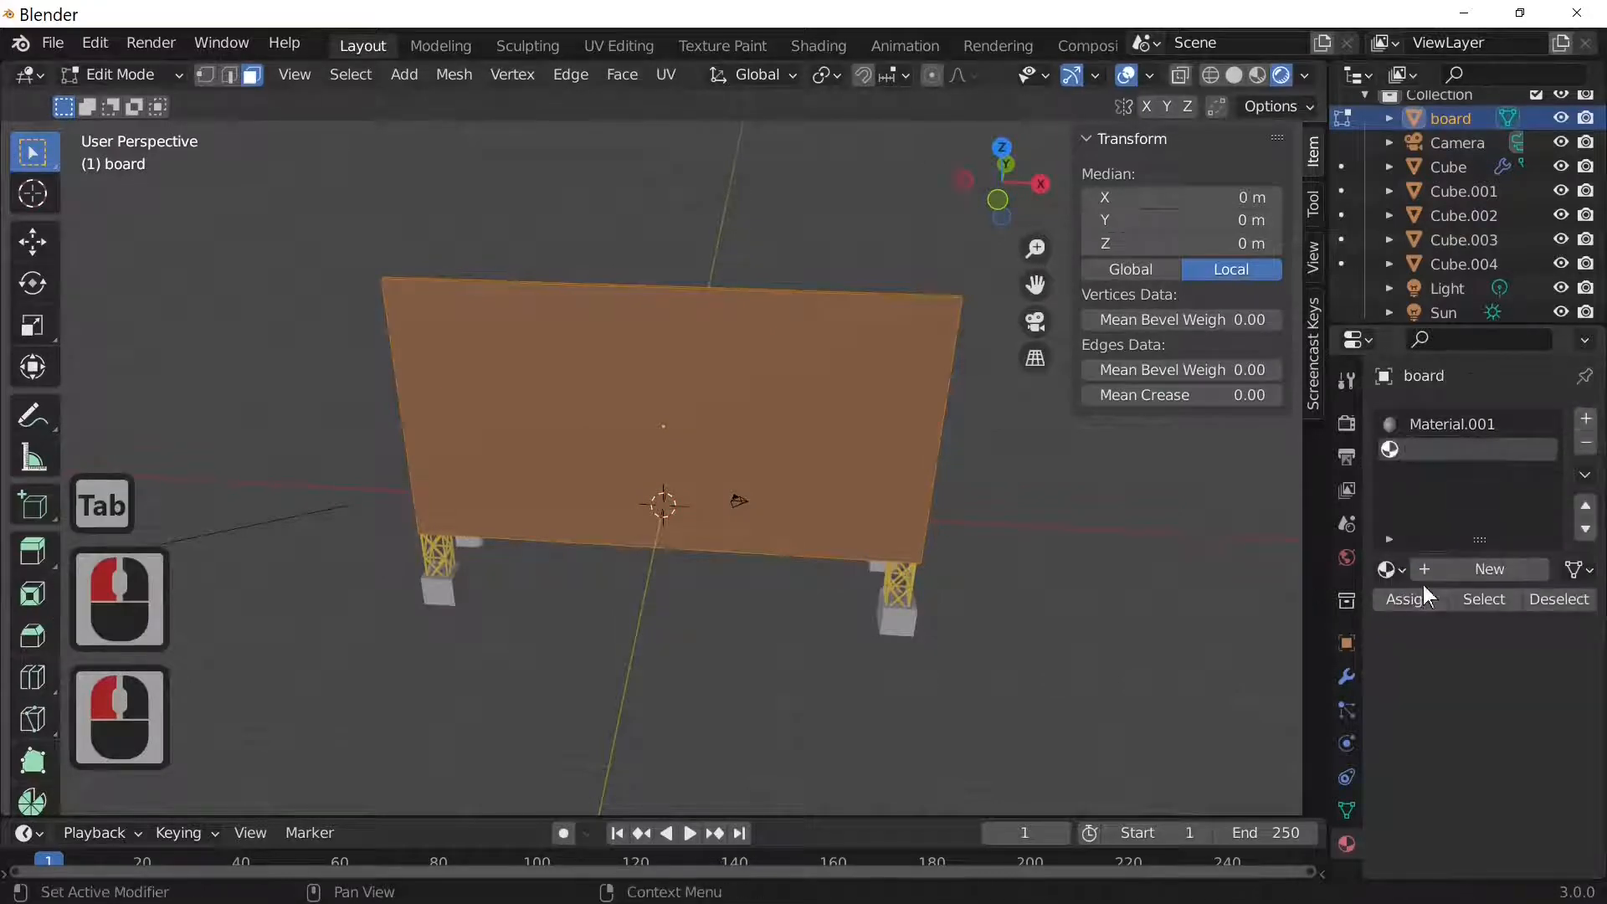
{"action": "left_click", "coordinate": [1444, 569]}
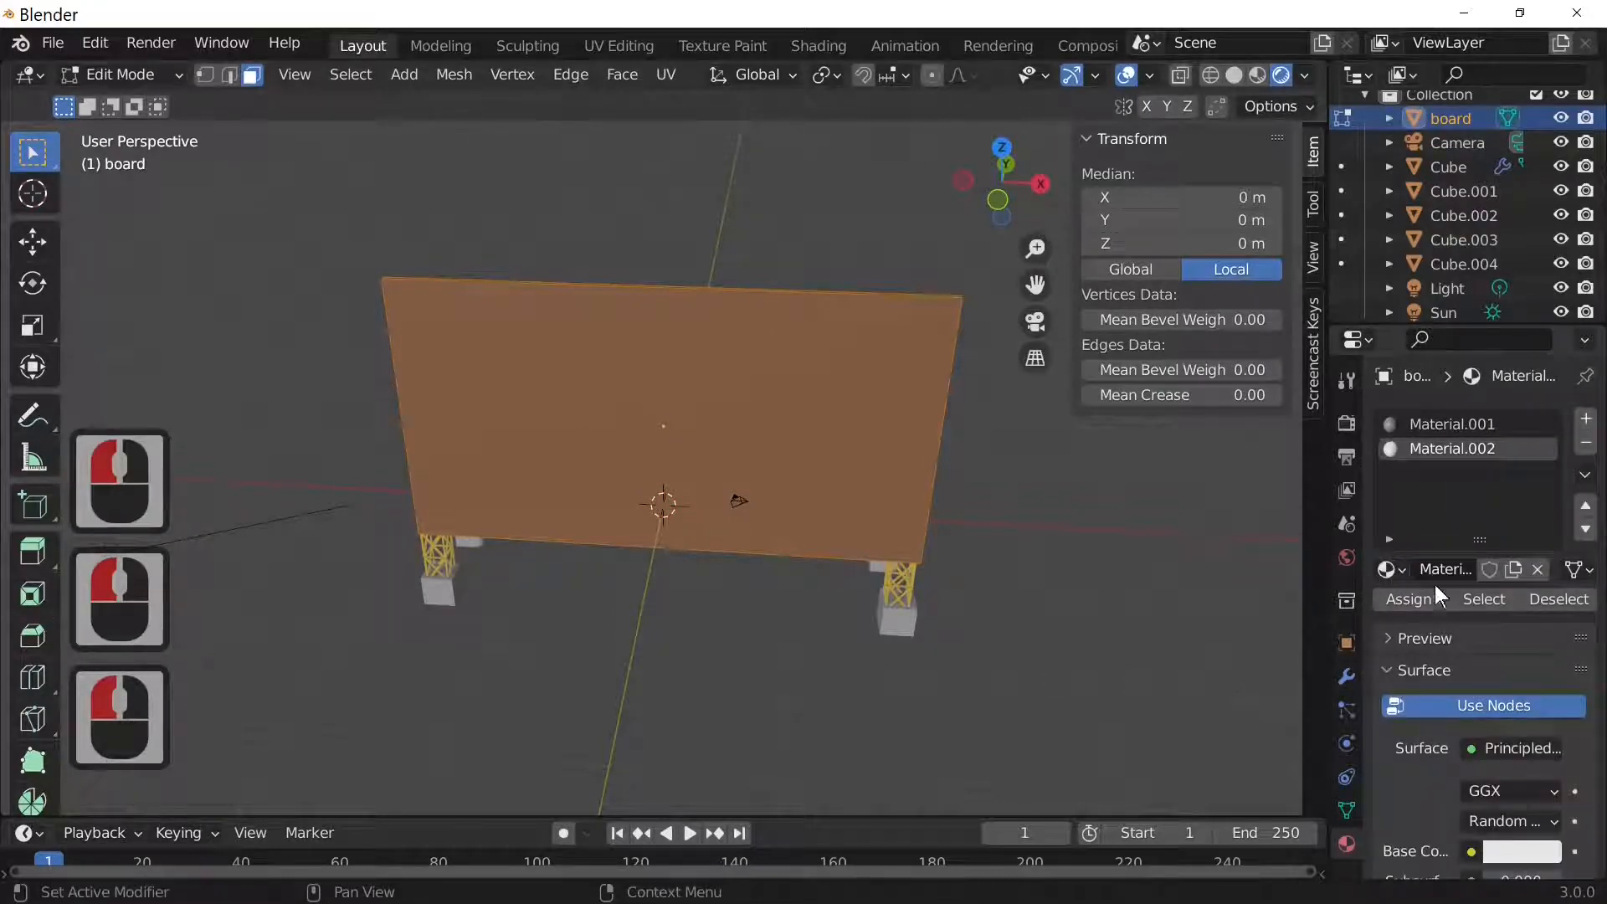
{"action": "double_click", "coordinate": [1470, 450]}
{"action": "type", "text": "i"}
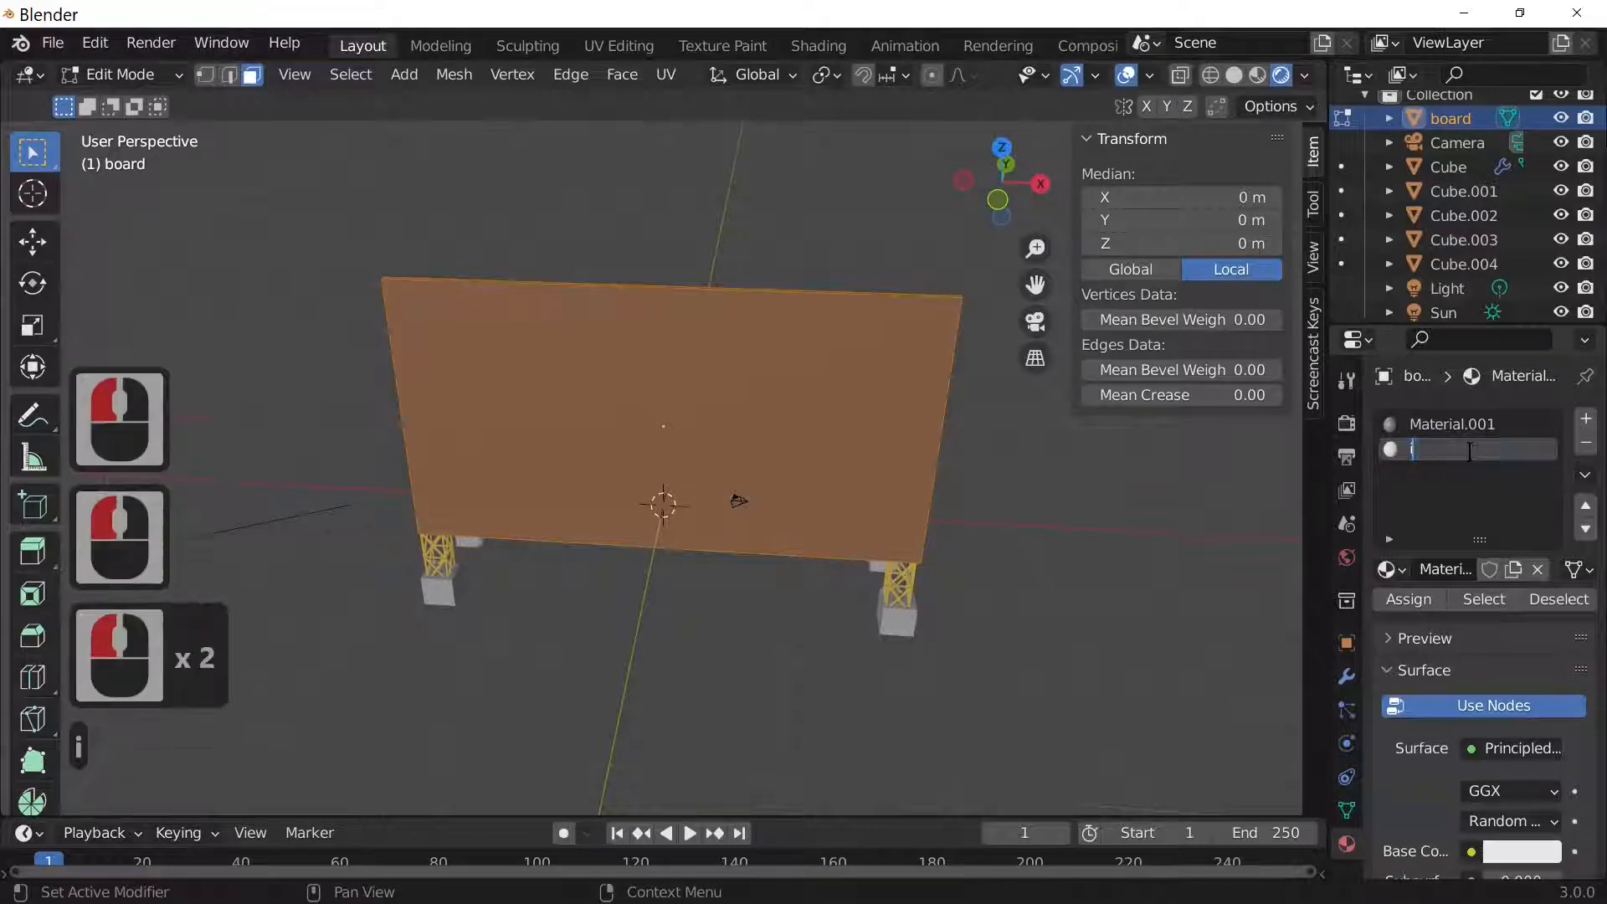
{"action": "type", "text": "mage"}
{"action": "key", "text": "Return"}
Use an Image Texture as the base colour of the image material.
{"action": "scroll", "coordinate": [1479, 812], "scroll_direction": "down", "scroll_amount": 2}
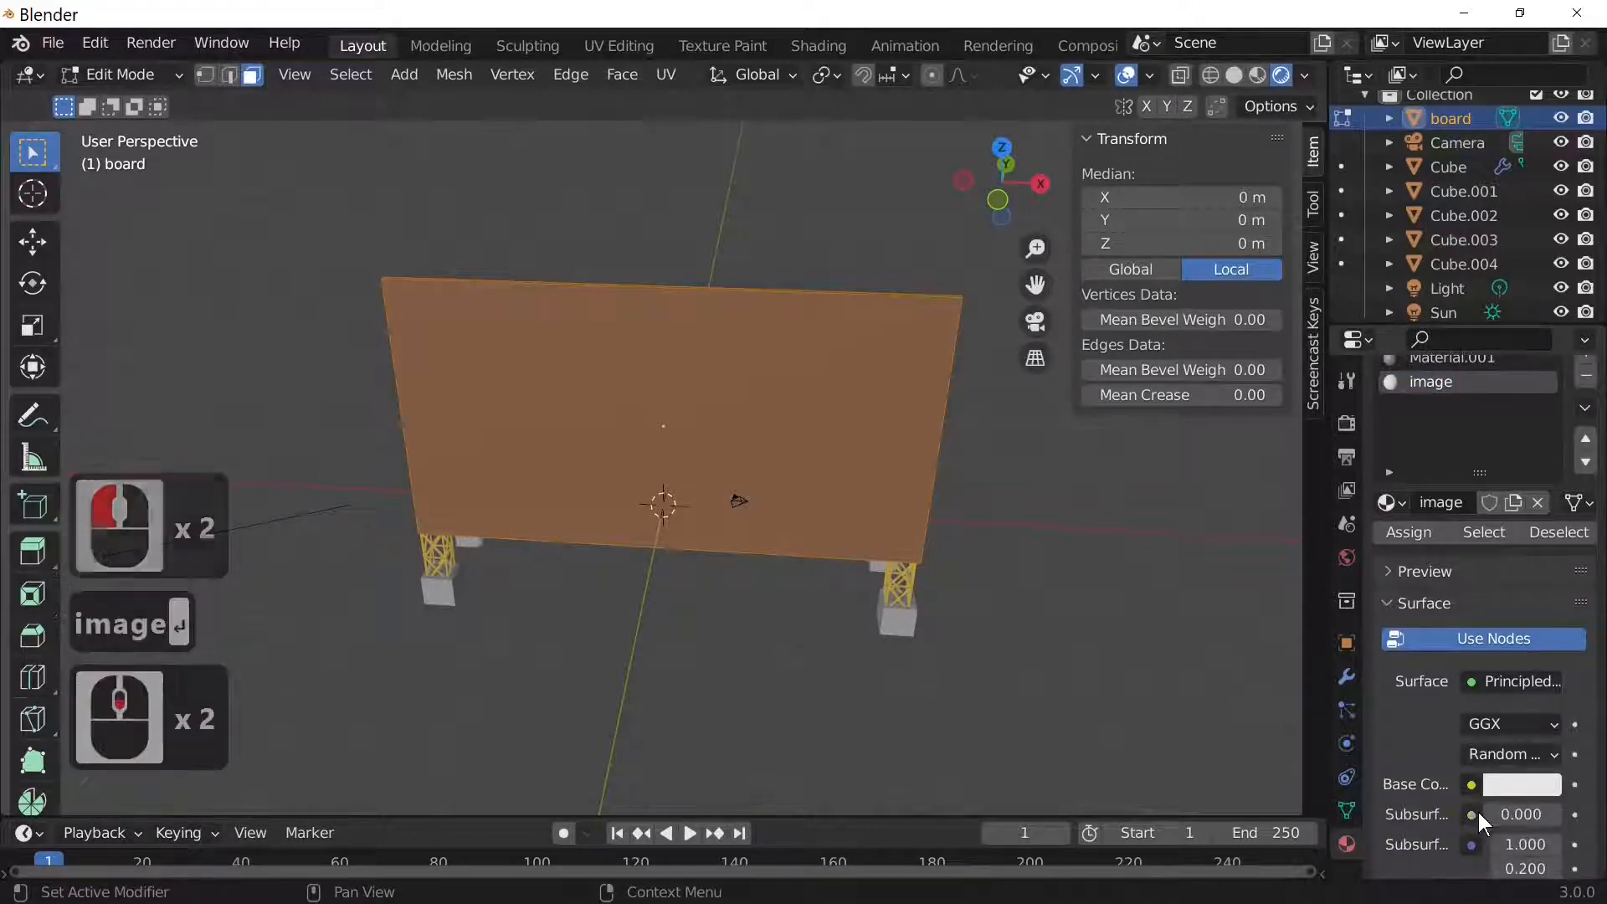
{"action": "left_click", "coordinate": [1471, 783]}
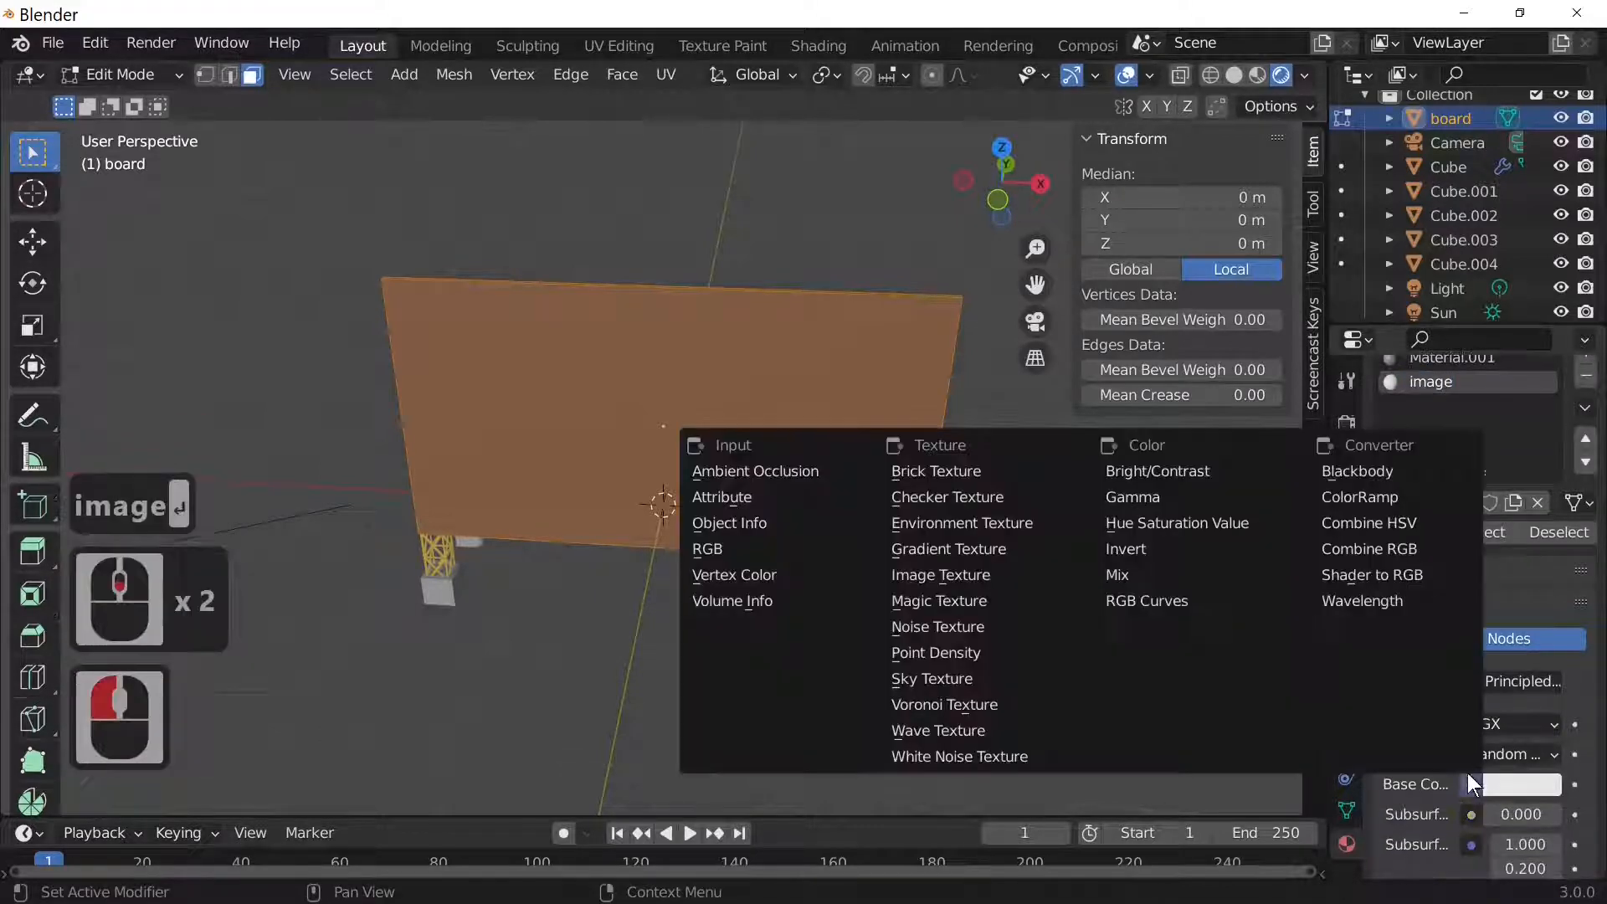
{"action": "left_click", "coordinate": [1001, 580]}
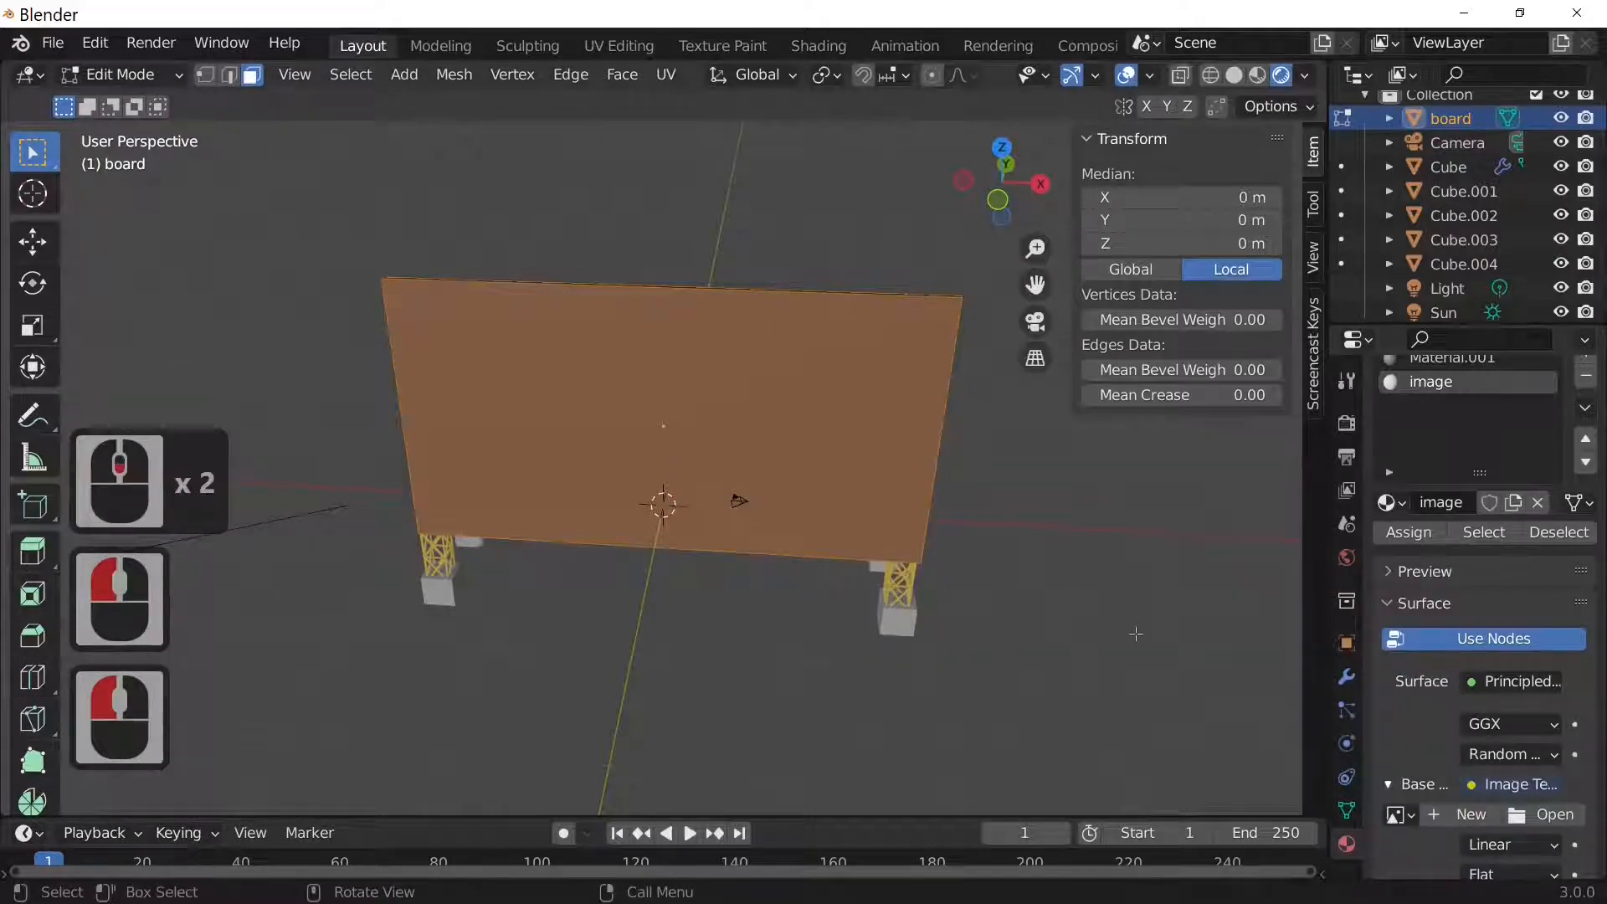
Select the board's front face in front view and UV-map it with Project from View.
{"action": "middle_click_drag", "start_coordinate": [1136, 632], "coordinate": [1126, 571]}
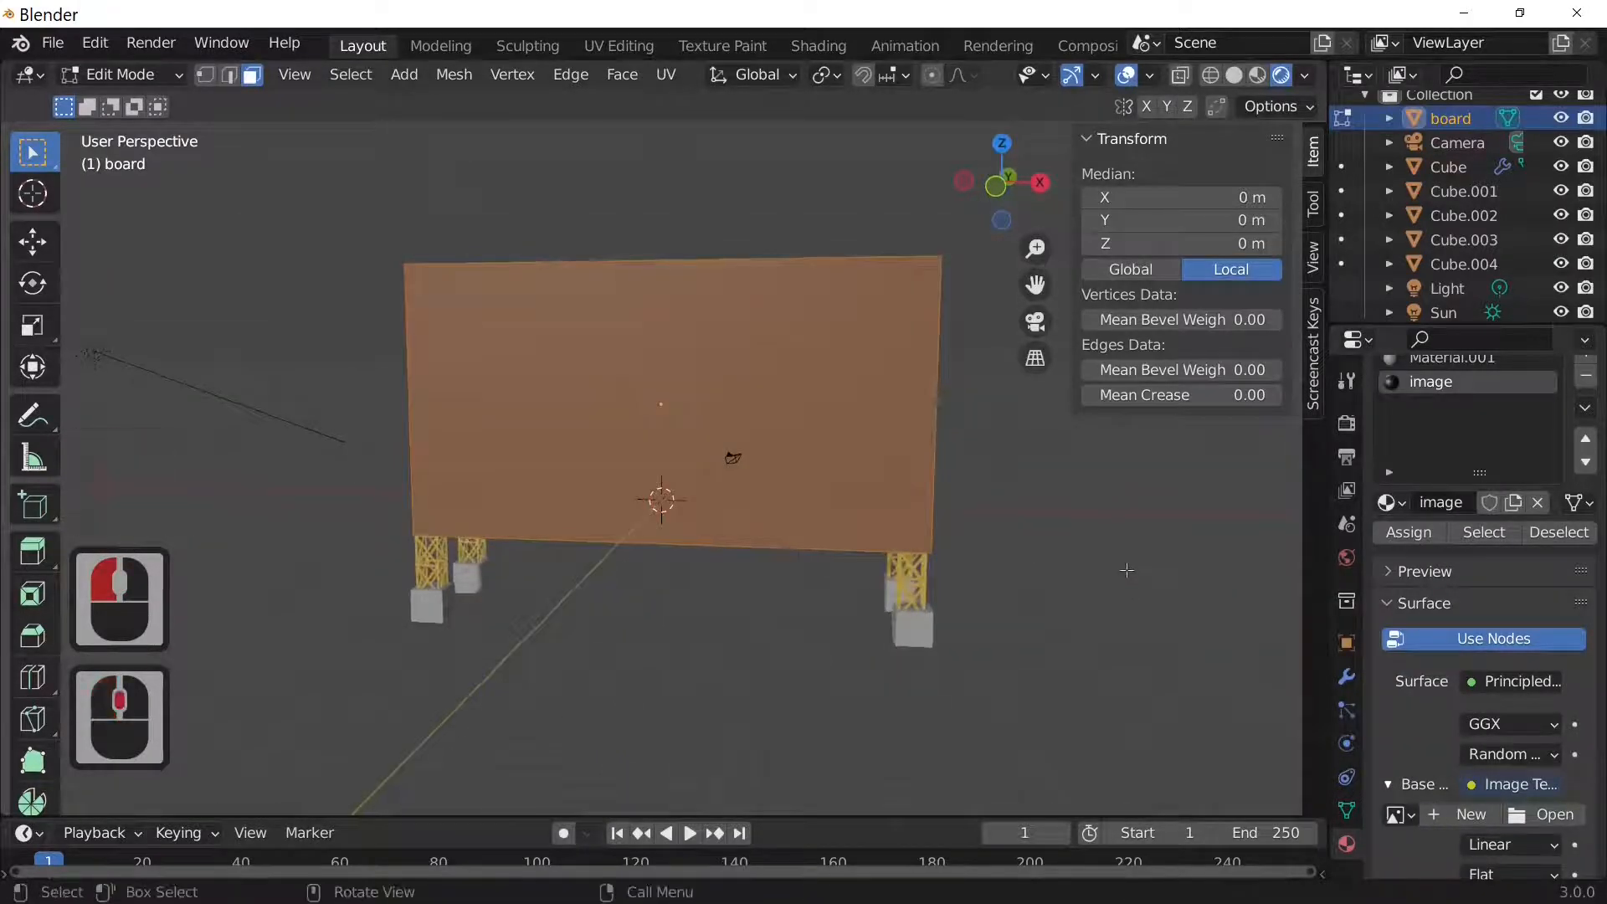
{"action": "key", "text": "KP_1"}
{"action": "left_click", "coordinate": [811, 447]}
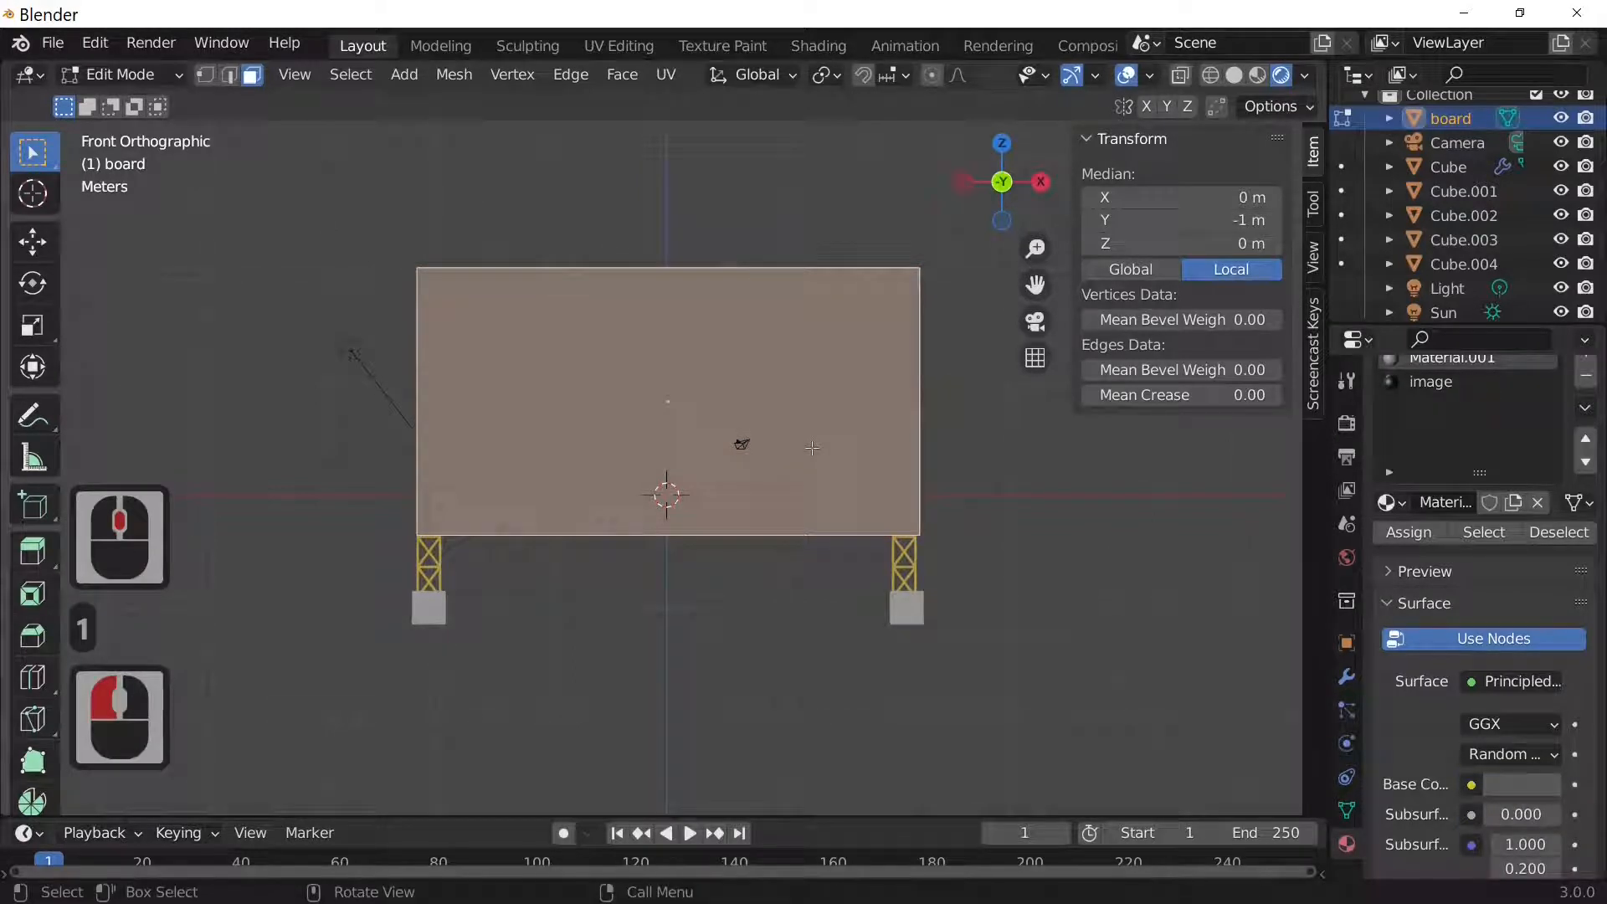
{"action": "key", "text": "u"}
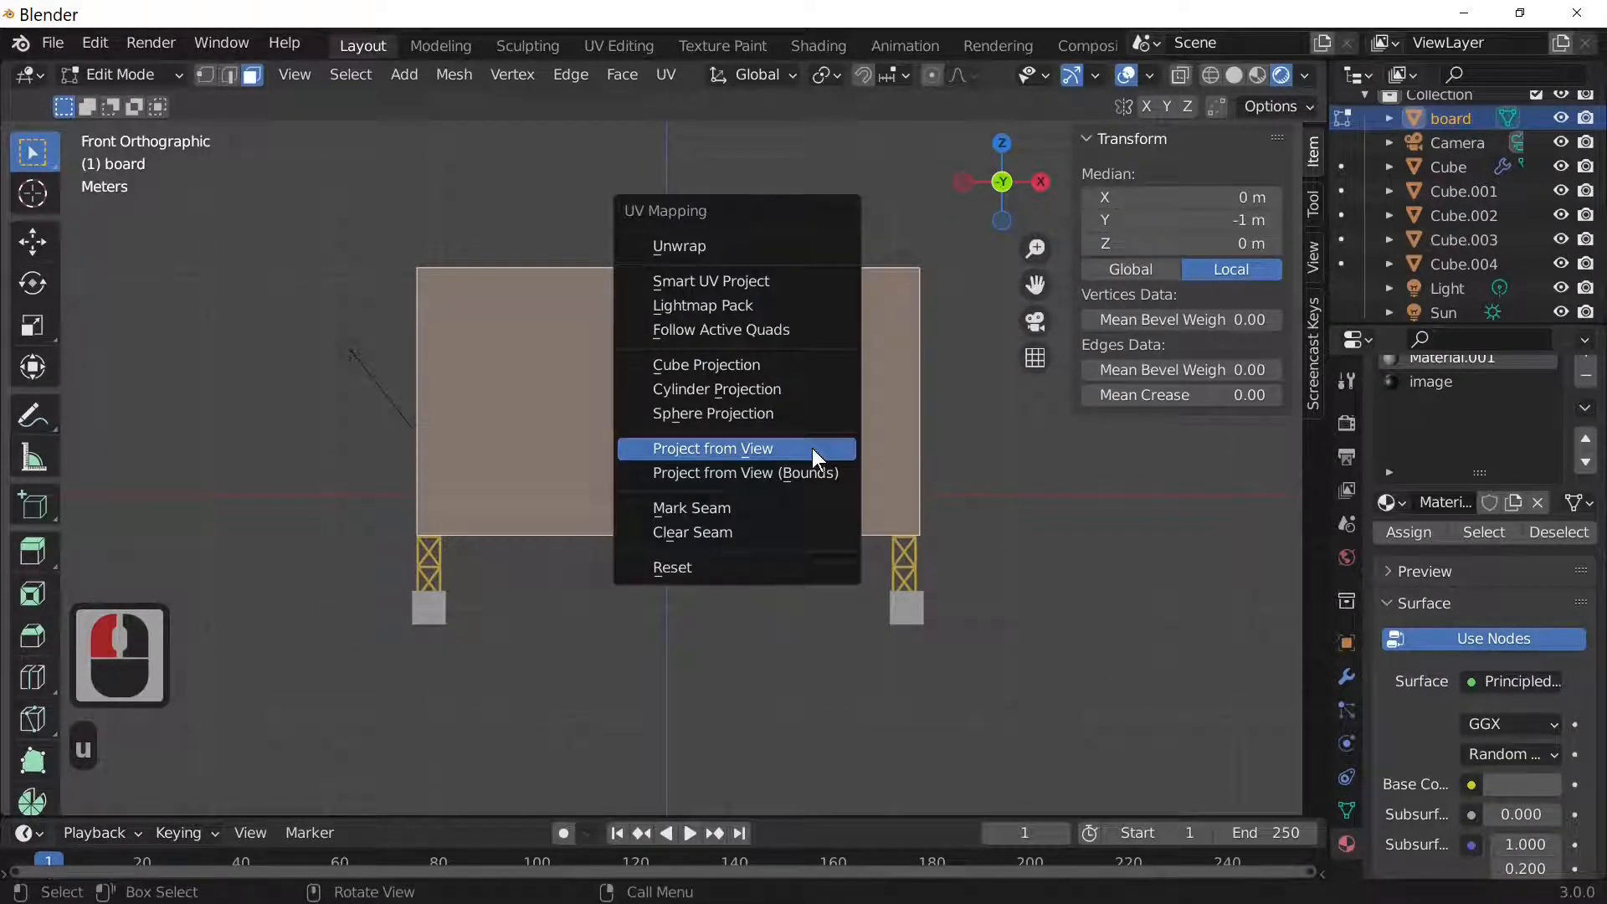
{"action": "left_click", "coordinate": [812, 448]}
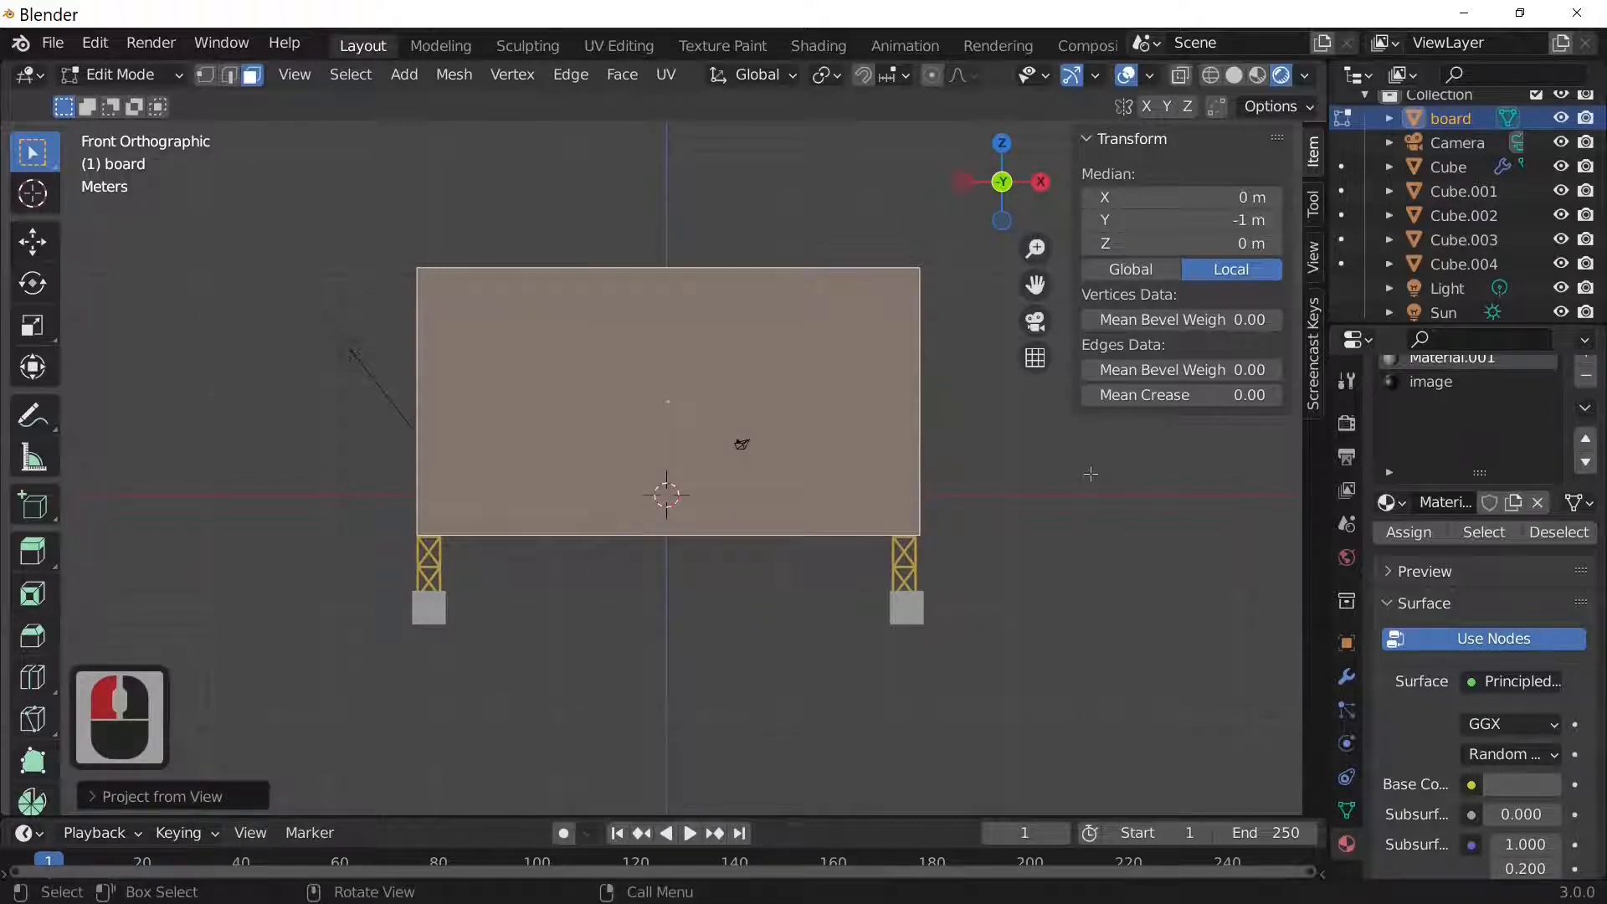
{"action": "key", "text": "Tab"}
{"action": "key", "text": "Tab"}
{"action": "key", "text": "Tab"}
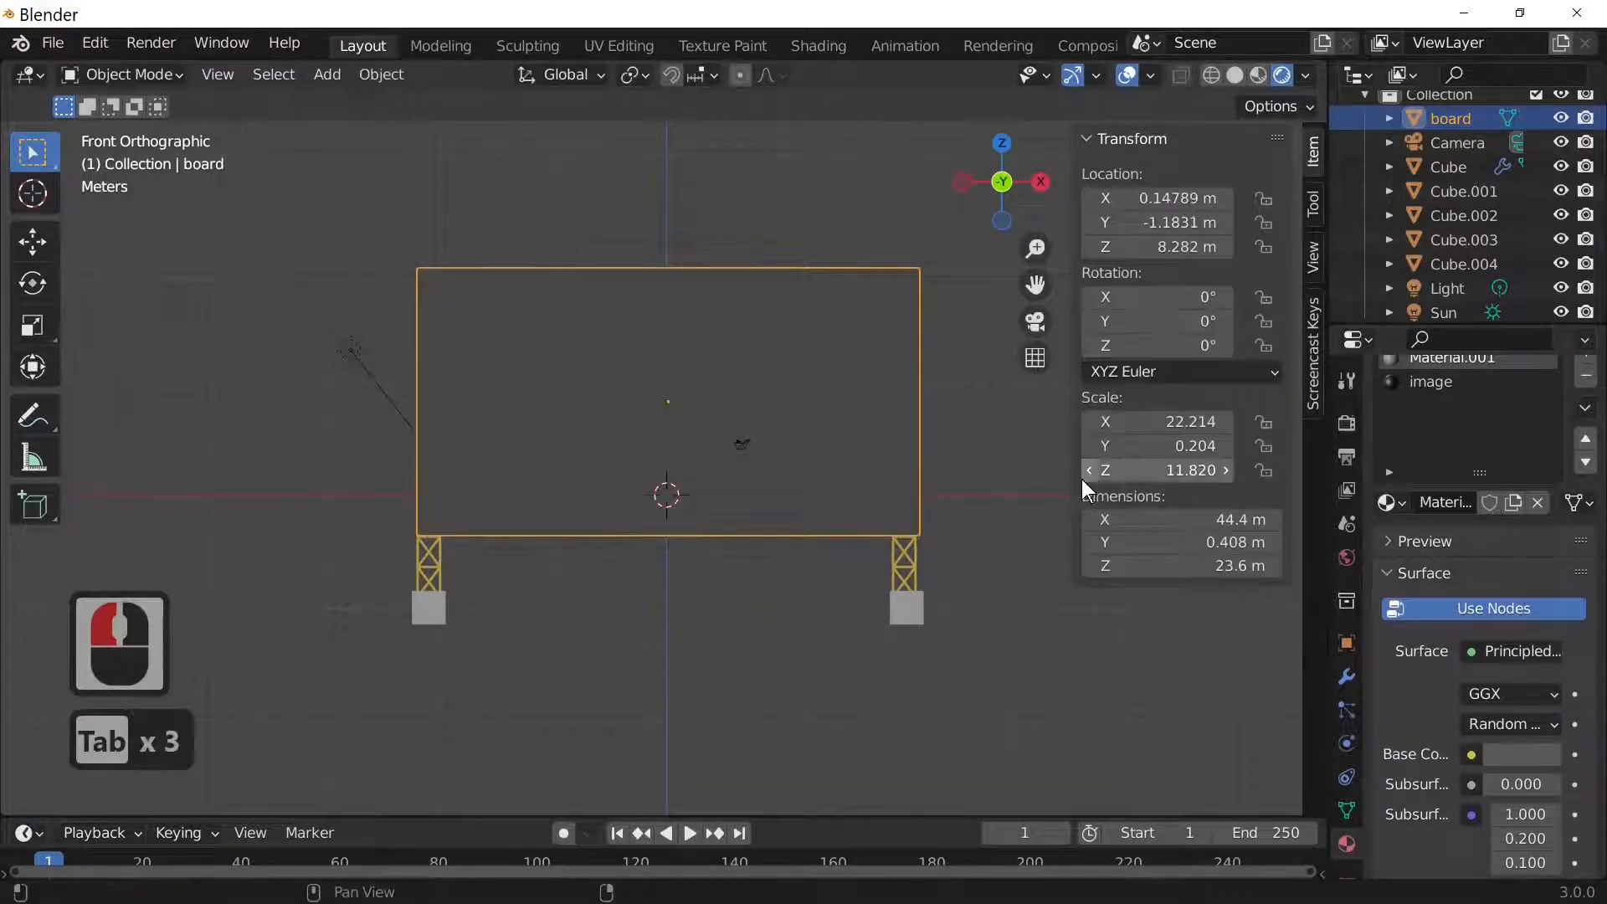
Load cat-g6f1102d32_1920.jpg from the 0 BILLBOARD folder into the image material's texture.
{"action": "scroll", "coordinate": [1468, 657], "scroll_direction": "down", "scroll_amount": 3}
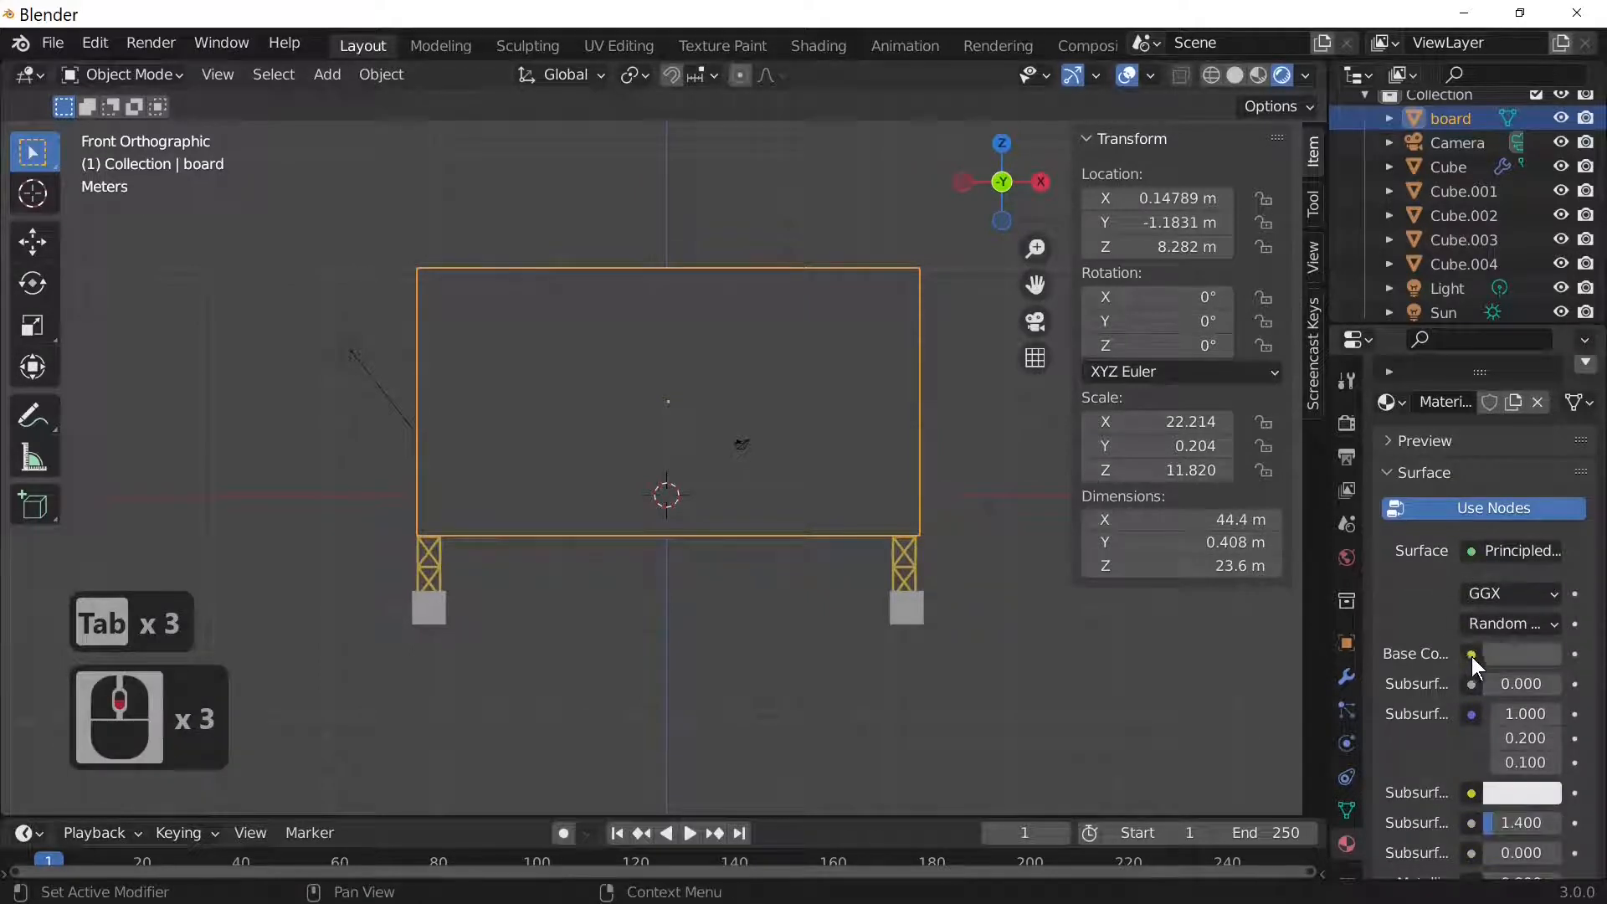
{"action": "left_click", "coordinate": [1471, 653]}
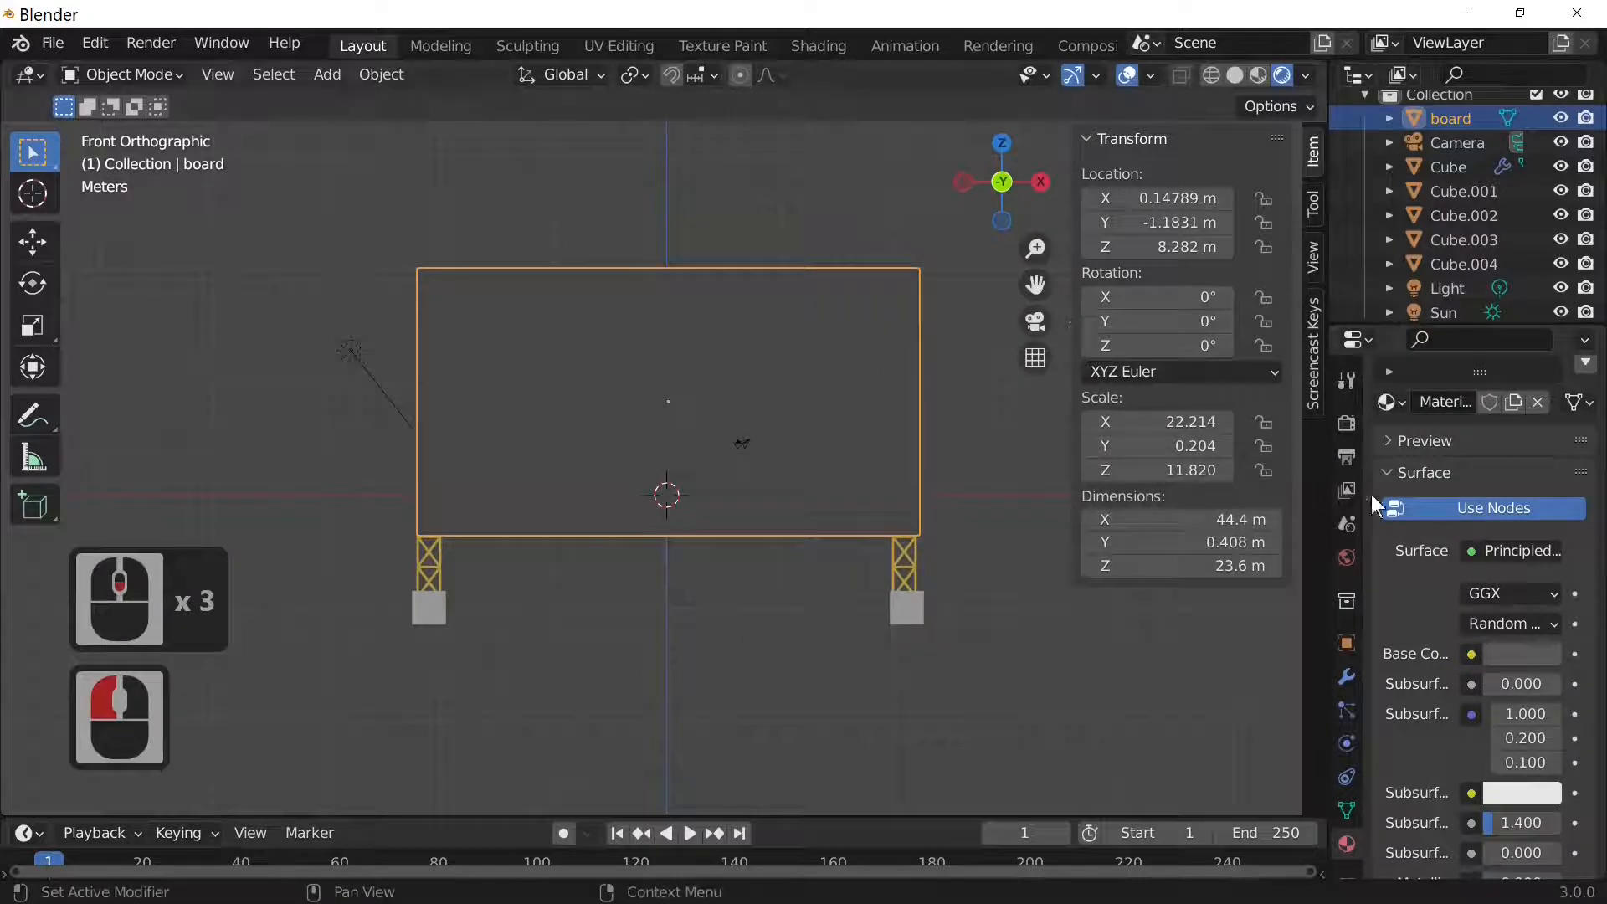
{"action": "scroll", "coordinate": [1462, 519], "scroll_direction": "up", "scroll_amount": 4}
{"action": "scroll", "coordinate": [1457, 522], "scroll_direction": "up", "scroll_amount": 4}
{"action": "left_click", "coordinate": [1415, 449]}
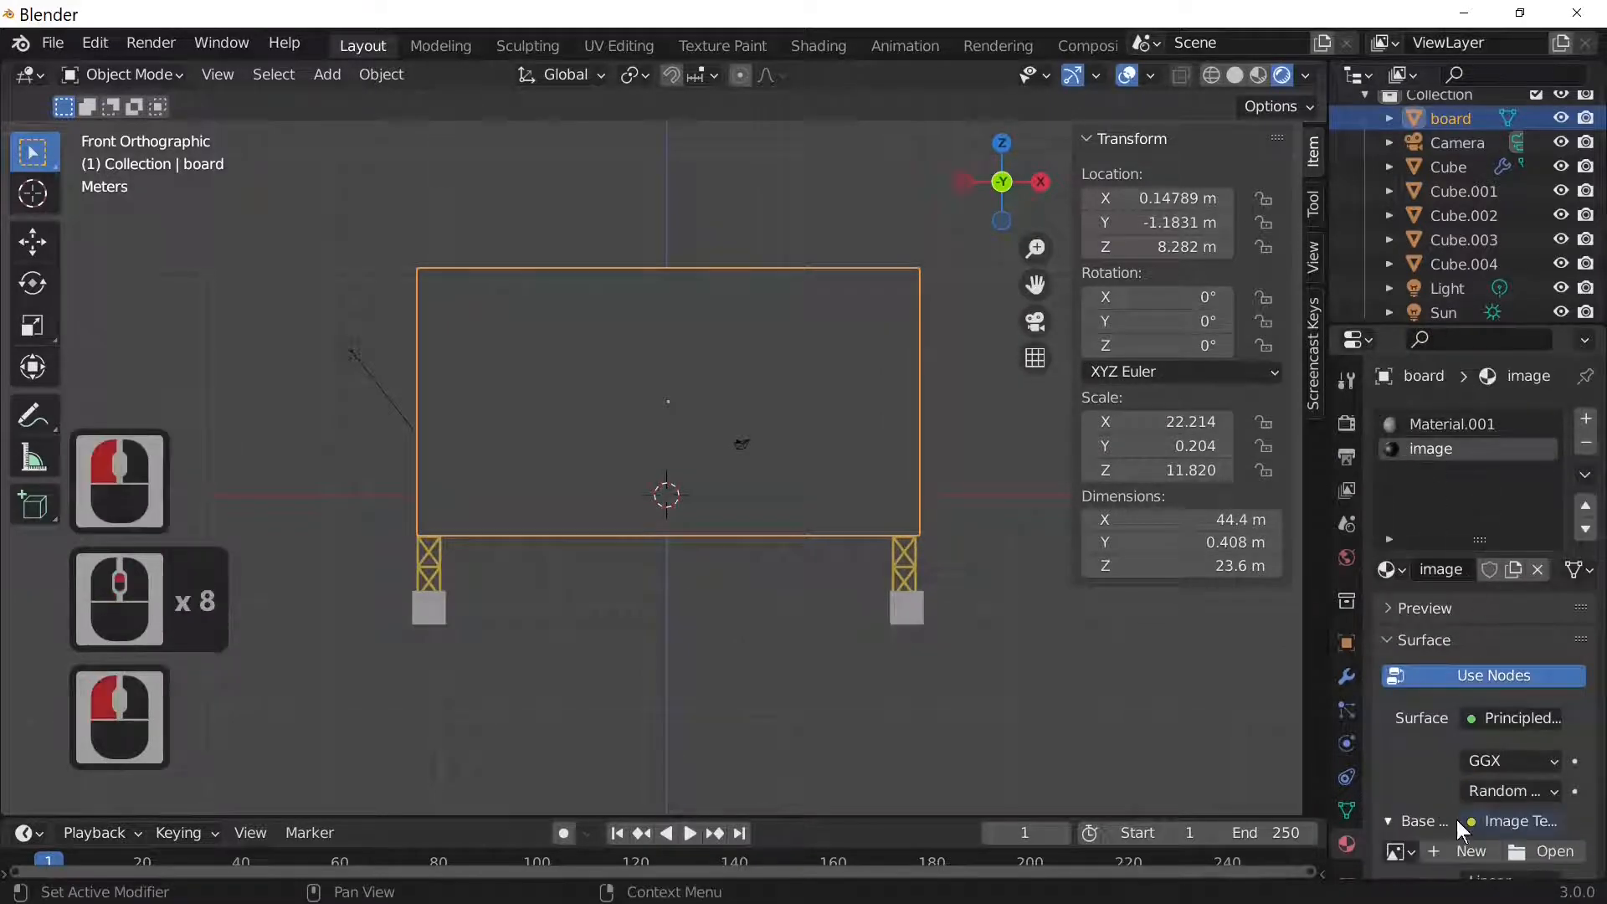
{"action": "scroll", "coordinate": [1465, 820], "scroll_direction": "down", "scroll_amount": 3}
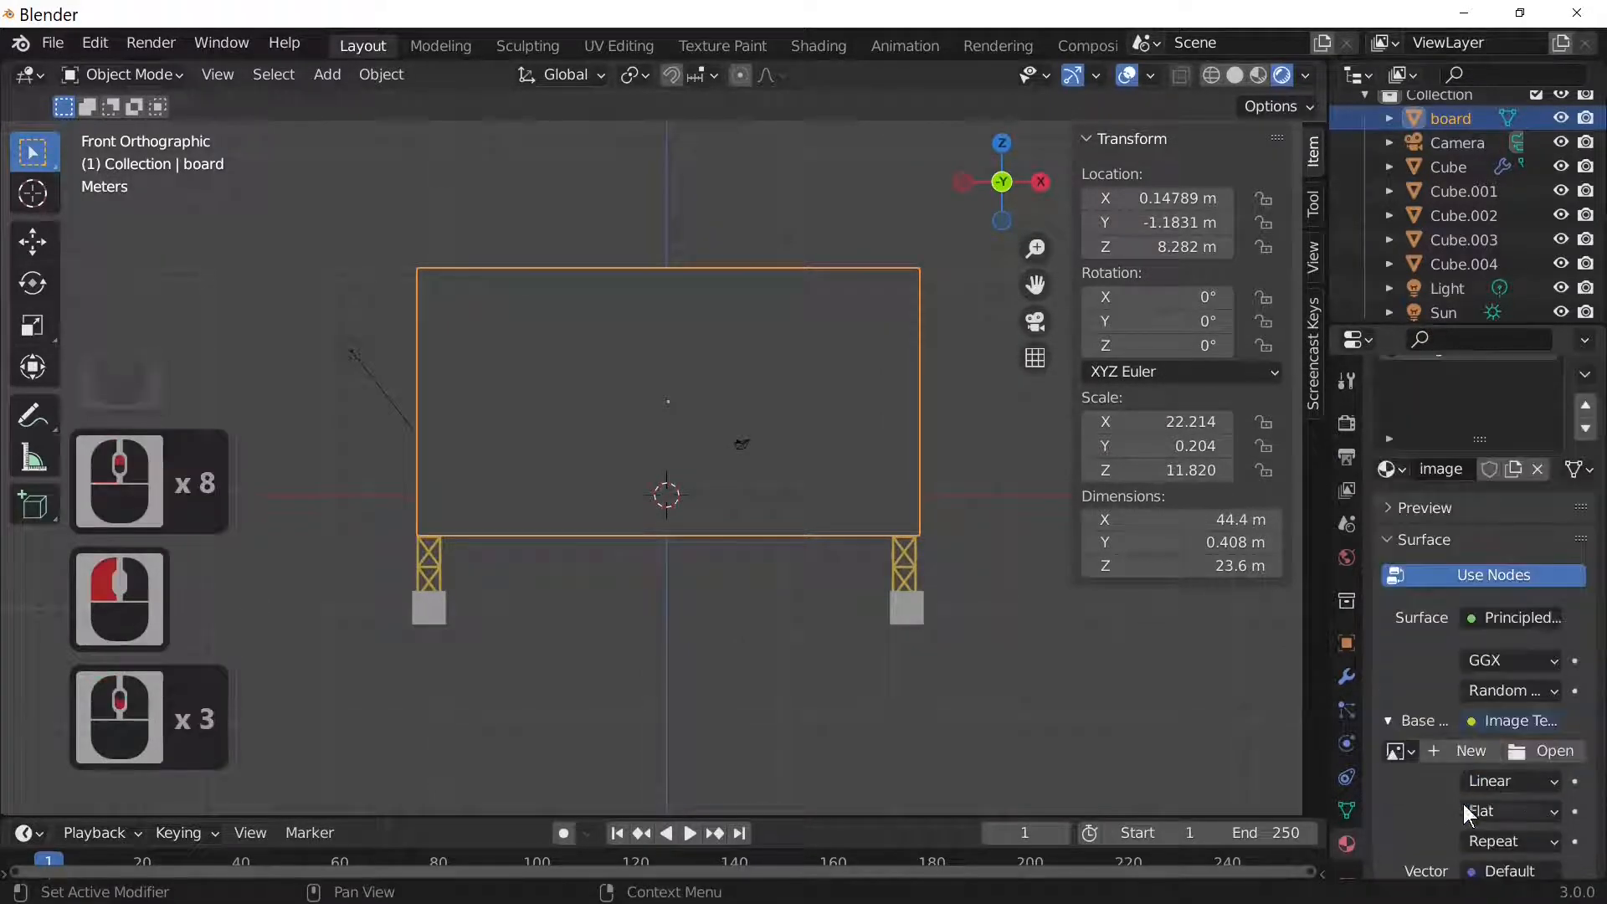
{"action": "left_click", "coordinate": [1539, 745]}
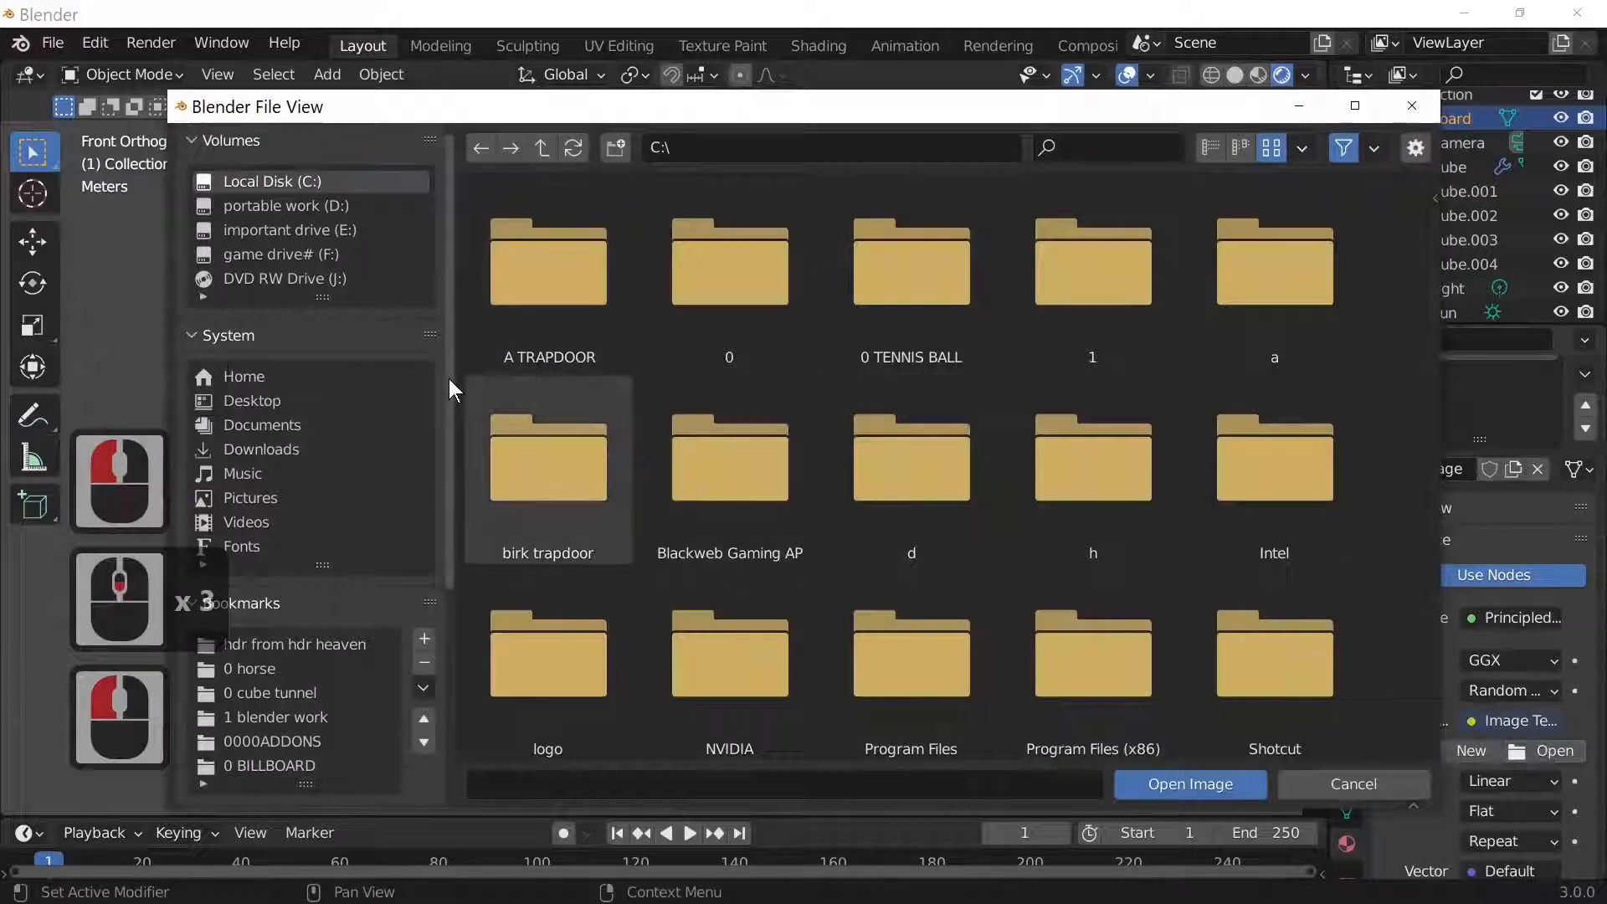
{"action": "left_click", "coordinate": [312, 764]}
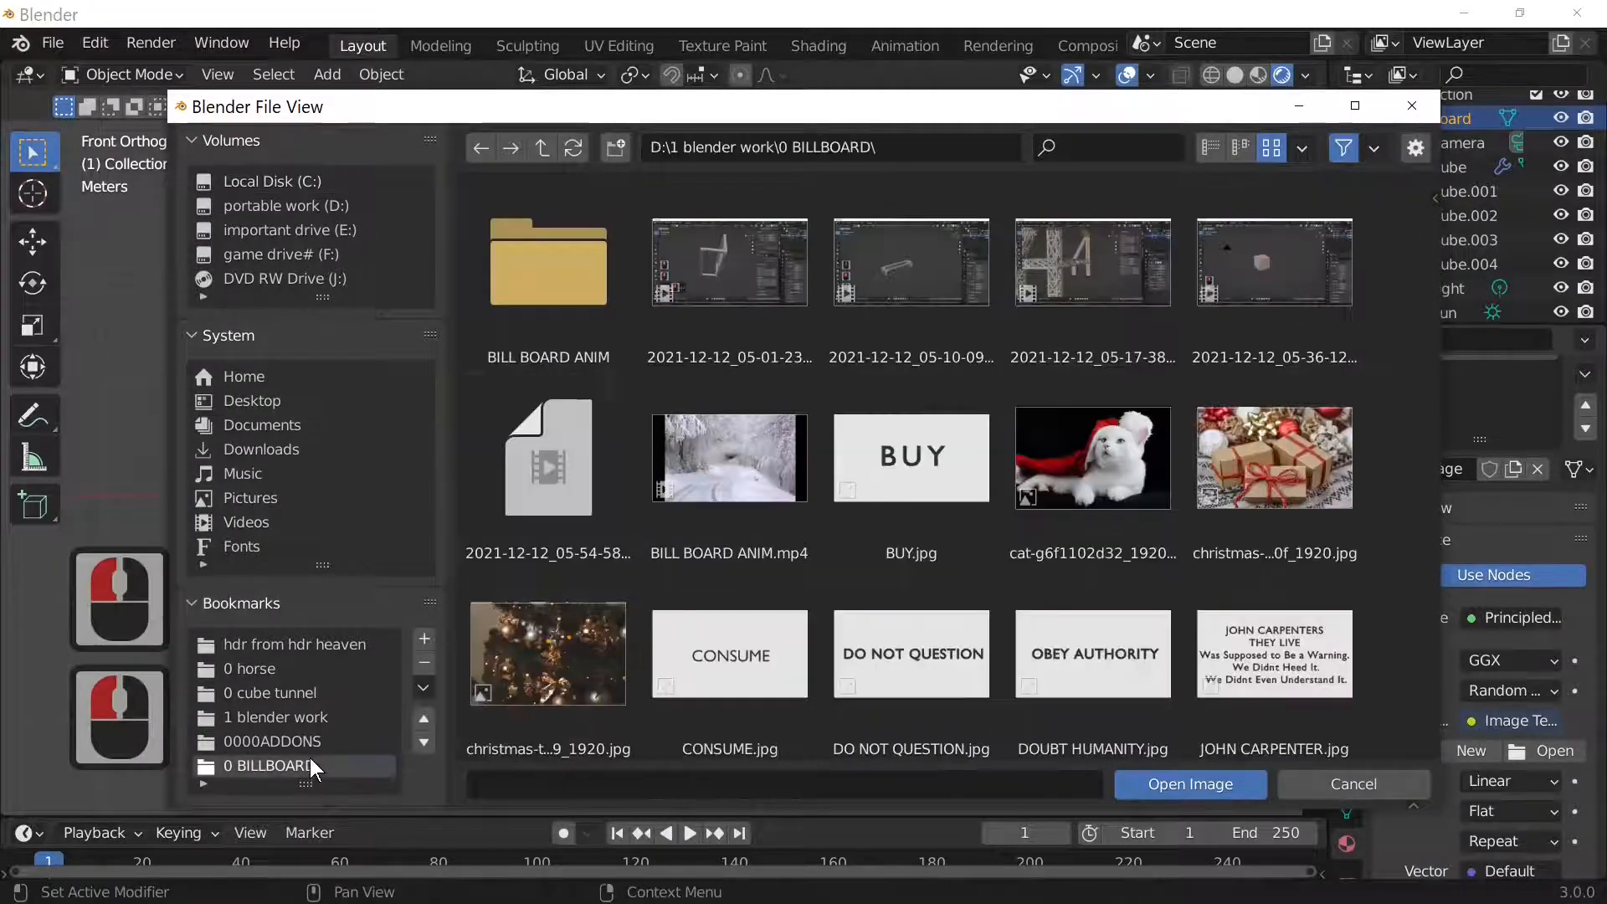
{"action": "scroll", "coordinate": [821, 621], "scroll_direction": "down", "scroll_amount": 7}
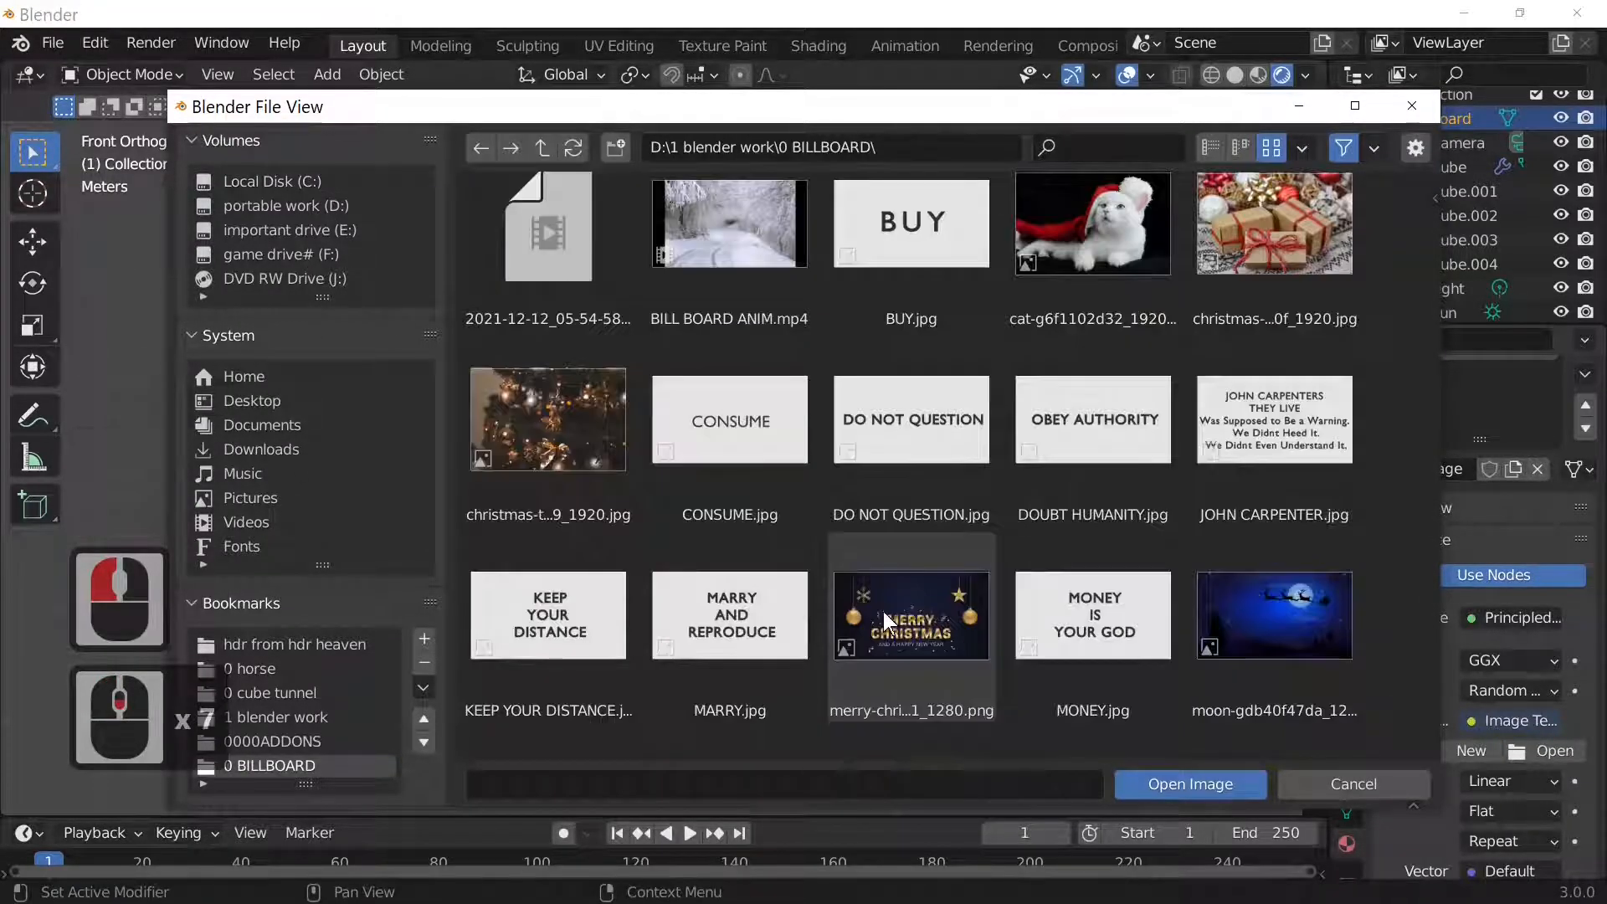
{"action": "scroll", "coordinate": [882, 611], "scroll_direction": "up", "scroll_amount": 2}
{"action": "double_click", "coordinate": [1118, 294]}
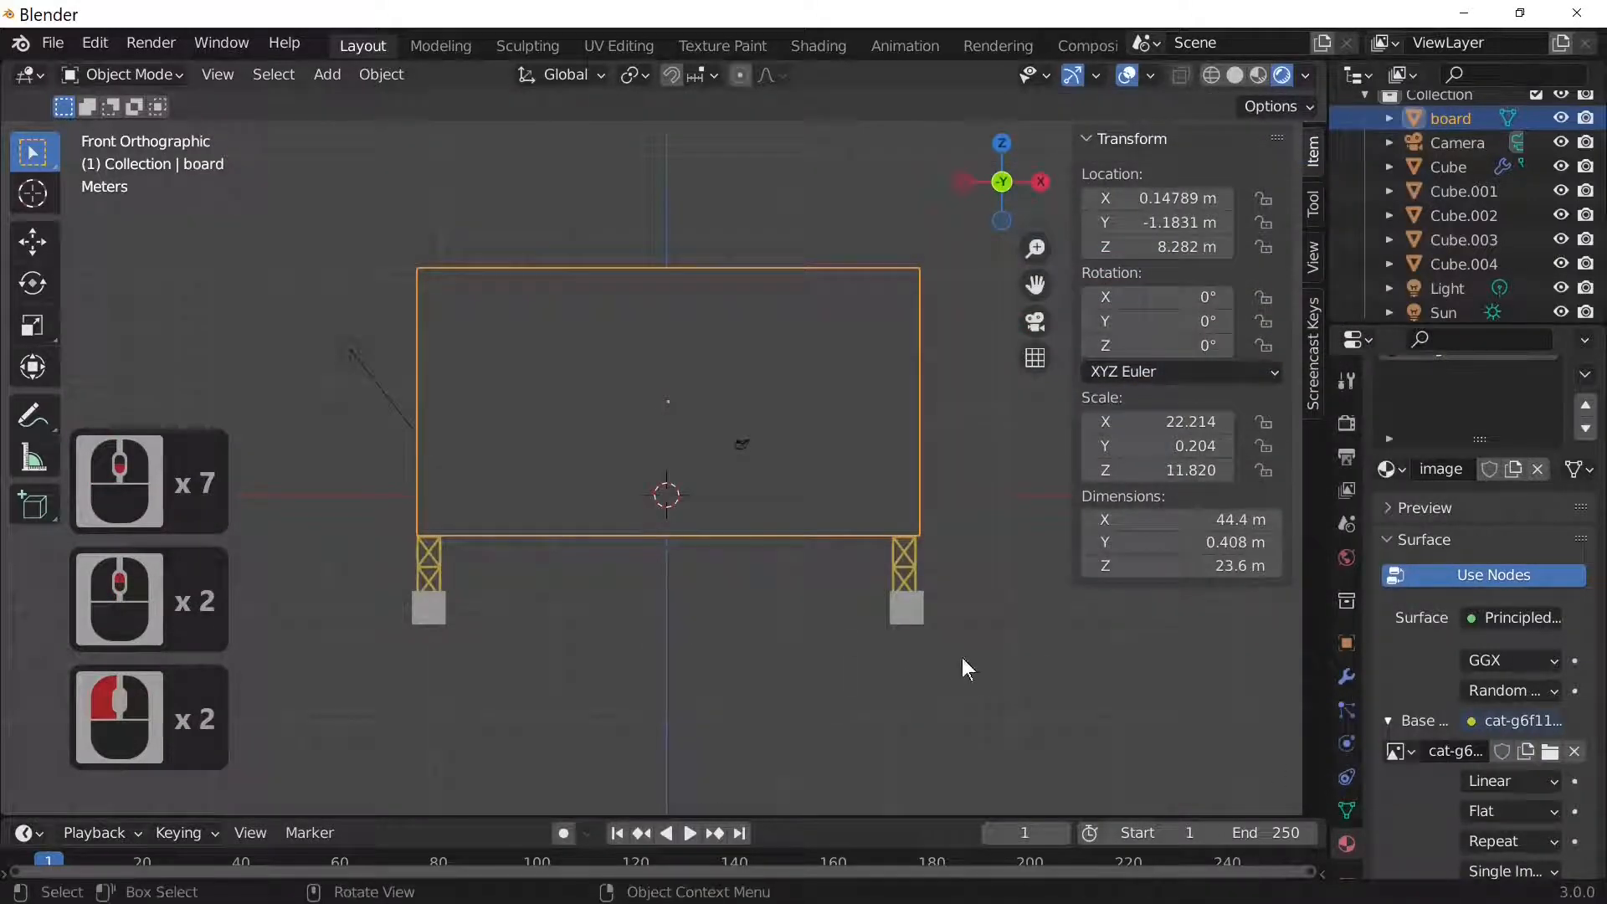
Assign the image material to the board's selected front face in Edit Mode.
{"action": "middle_click_drag", "start_coordinate": [962, 656], "coordinate": [838, 611]}
{"action": "key", "text": "Tab"}
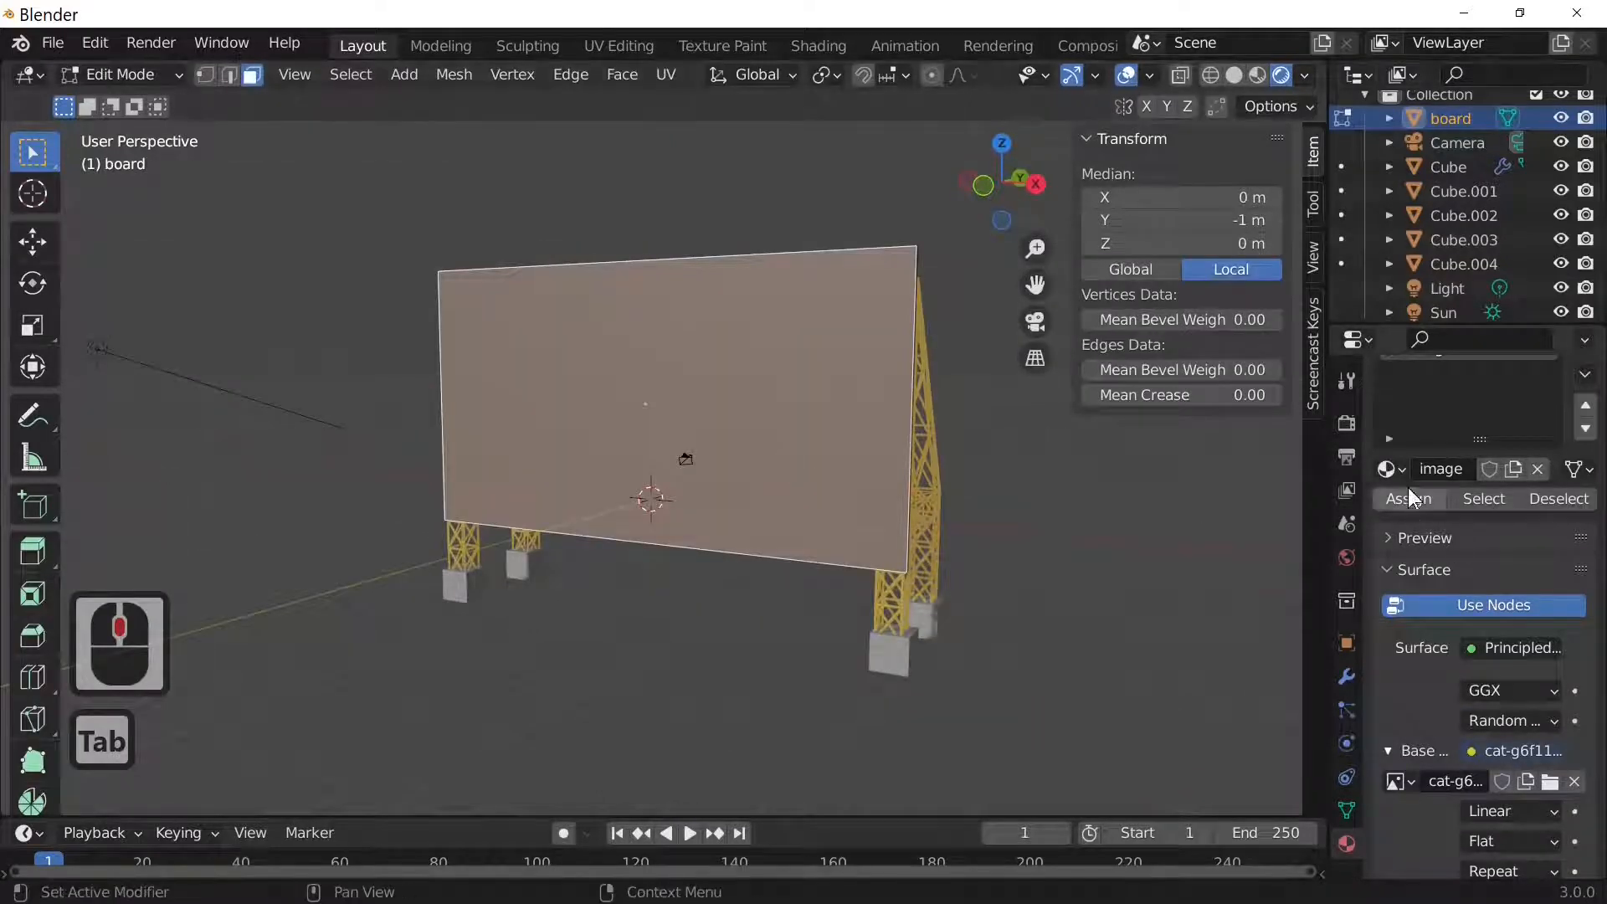
{"action": "scroll", "coordinate": [1470, 408], "scroll_direction": "up", "scroll_amount": 3}
{"action": "left_click", "coordinate": [1446, 452]}
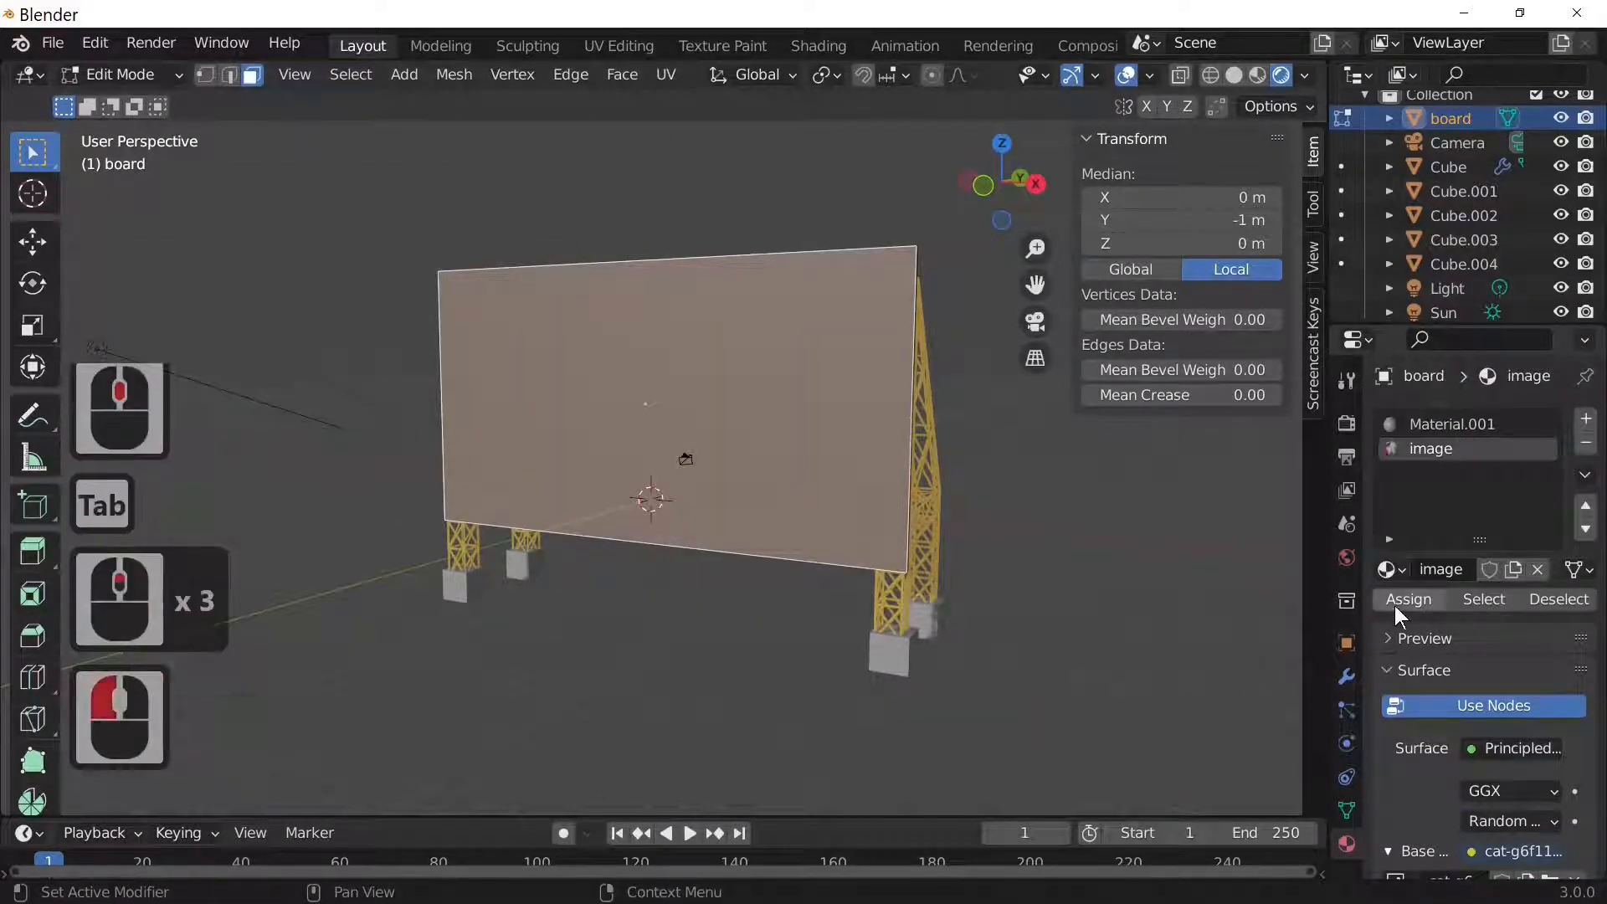
{"action": "left_click", "coordinate": [1403, 598]}
Switch to the UV Editing workspace and scale up the front face's UV rectangle until it spans nearly the picture's full width.
{"action": "middle_click_drag", "start_coordinate": [1005, 545], "coordinate": [1106, 553]}
{"action": "key", "text": "KP_1"}
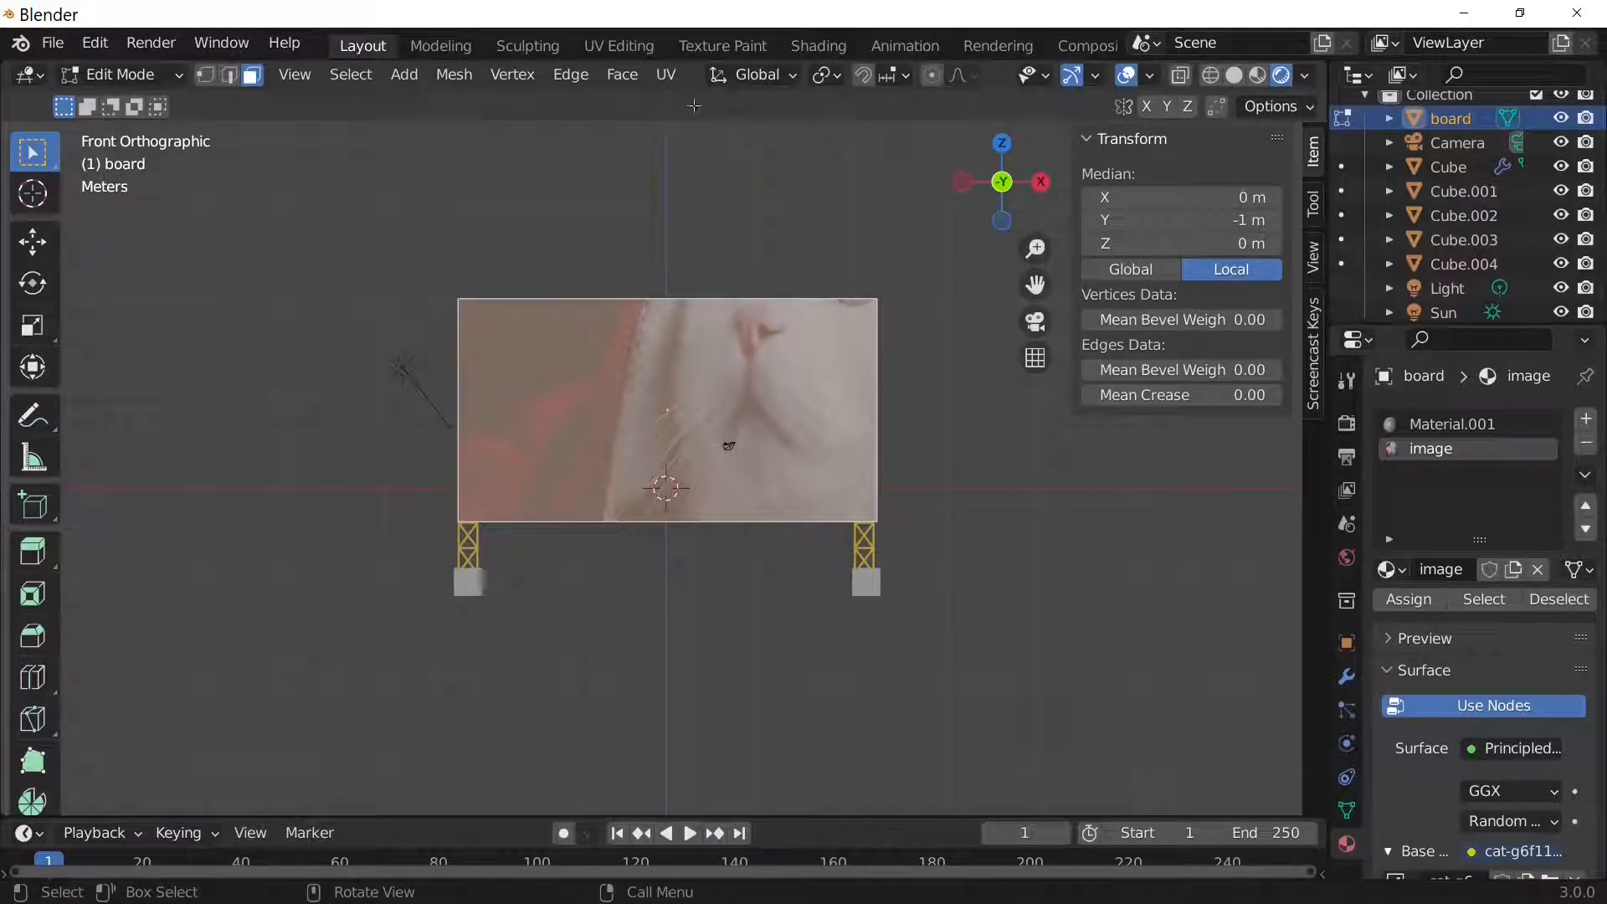
{"action": "left_click", "coordinate": [634, 48]}
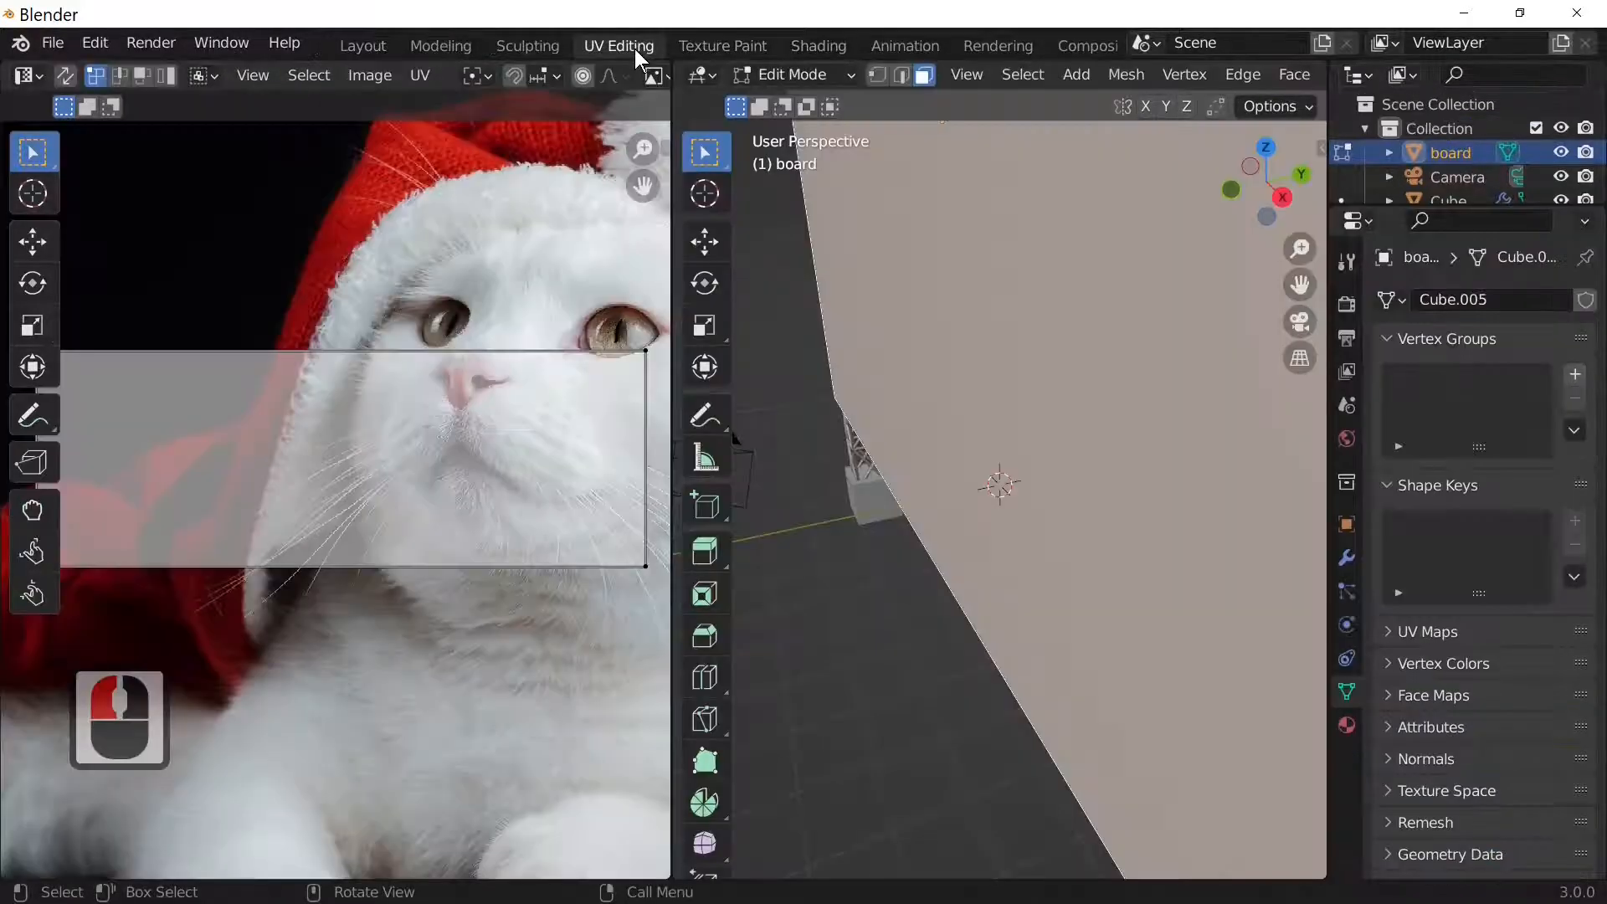
{"action": "scroll", "coordinate": [517, 374], "scroll_direction": "down", "scroll_amount": 4}
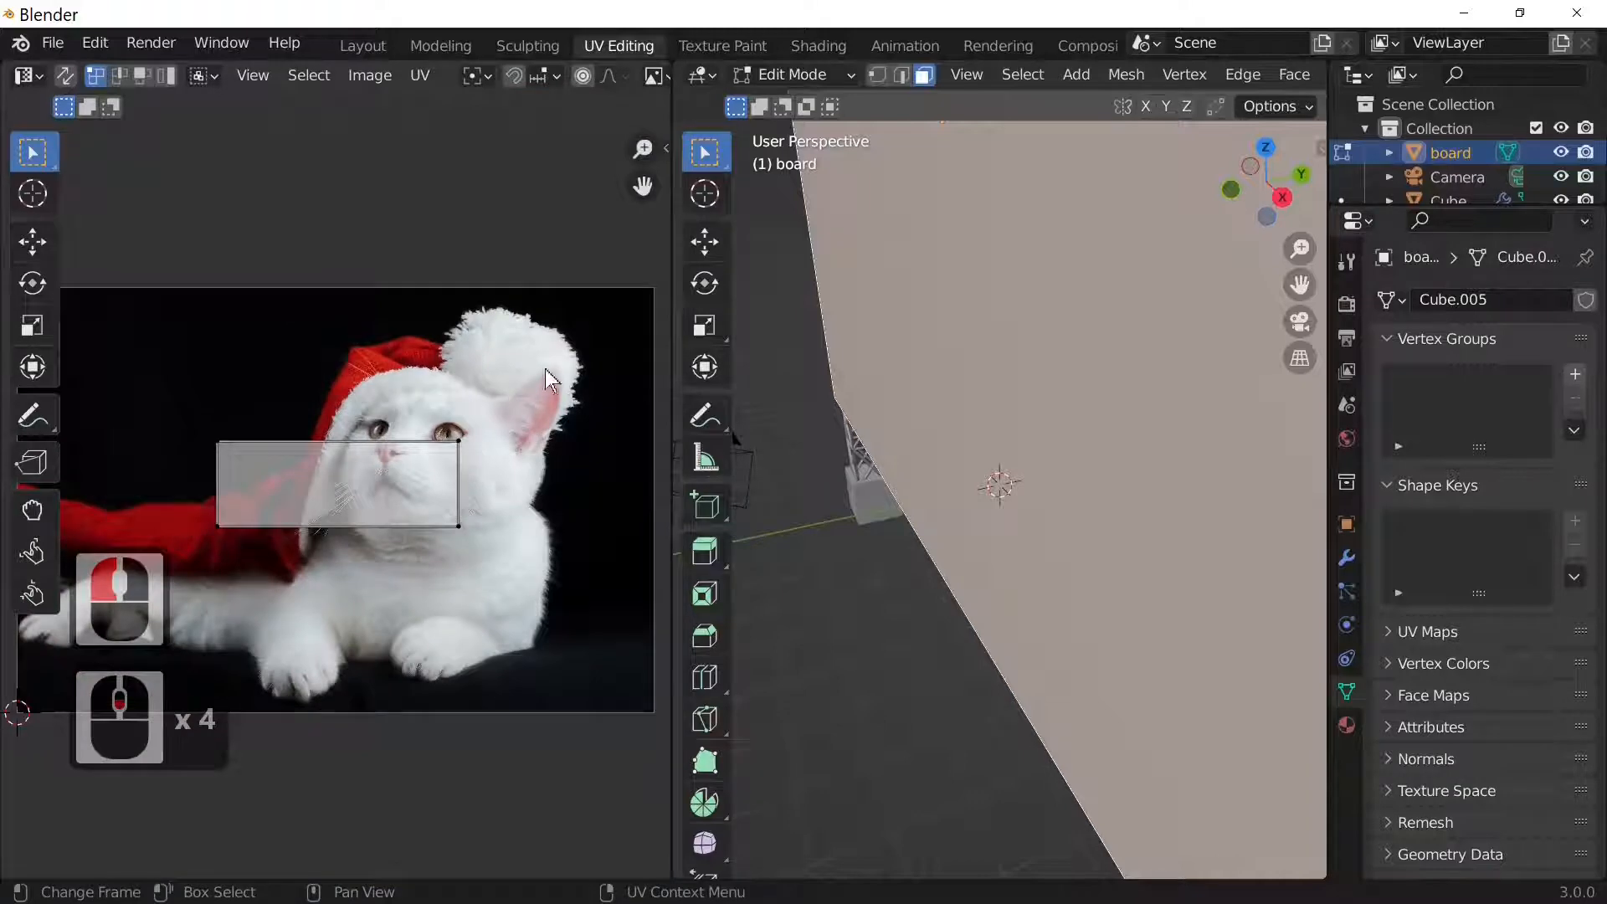
{"action": "scroll", "coordinate": [466, 465], "scroll_direction": "down", "scroll_amount": 2}
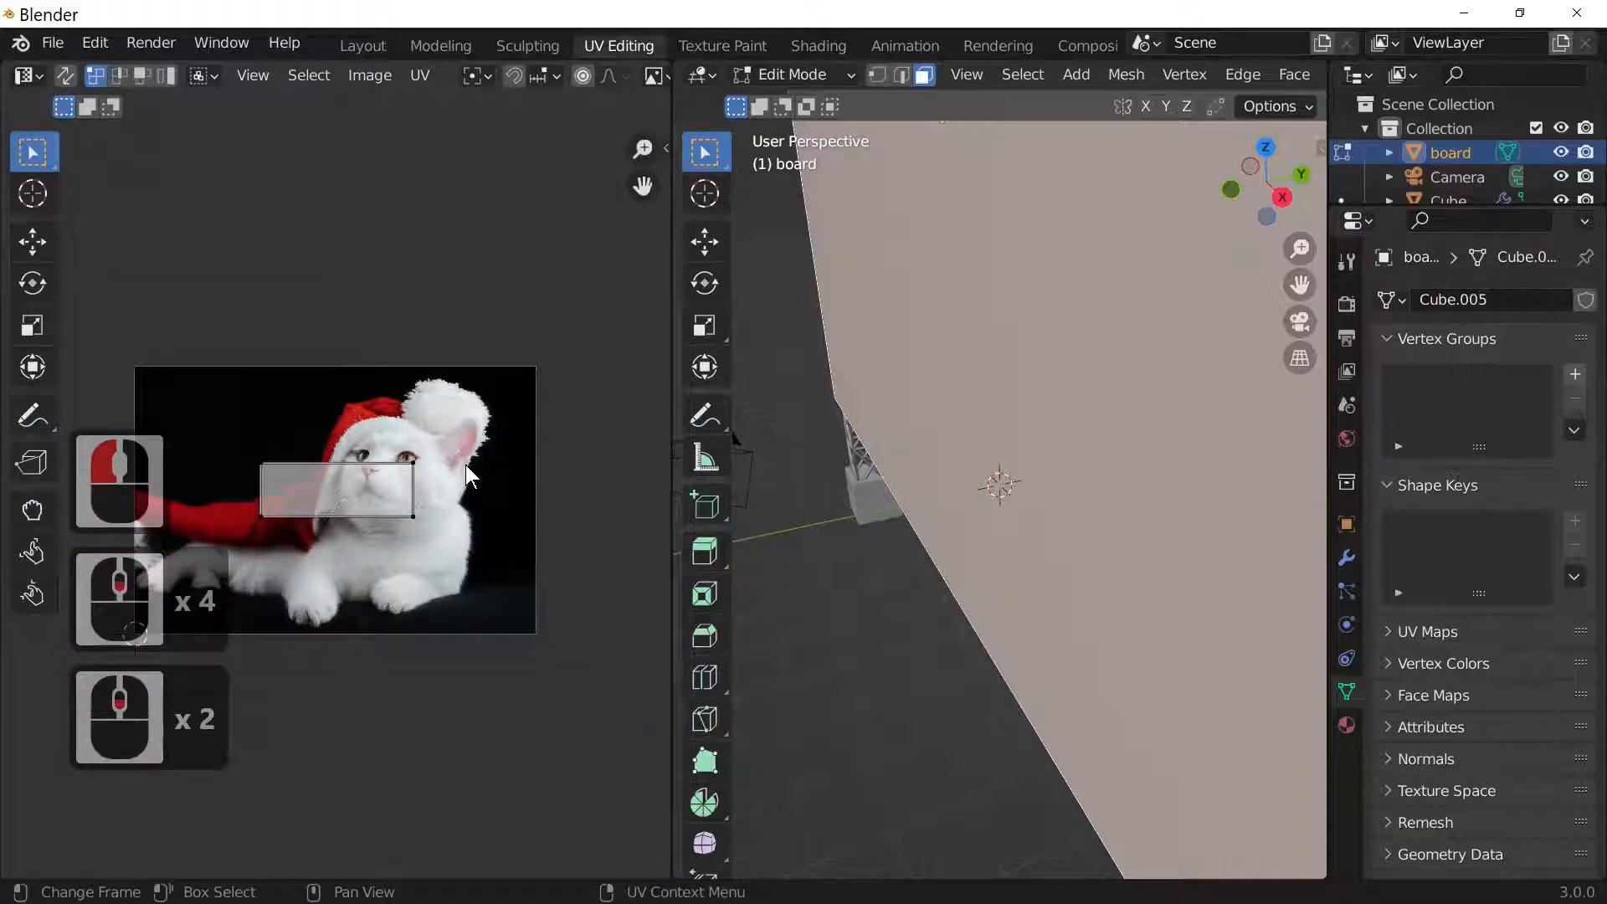
{"action": "key", "text": "a"}
{"action": "key", "text": "s"}
{"action": "left_click", "coordinate": [515, 464]}
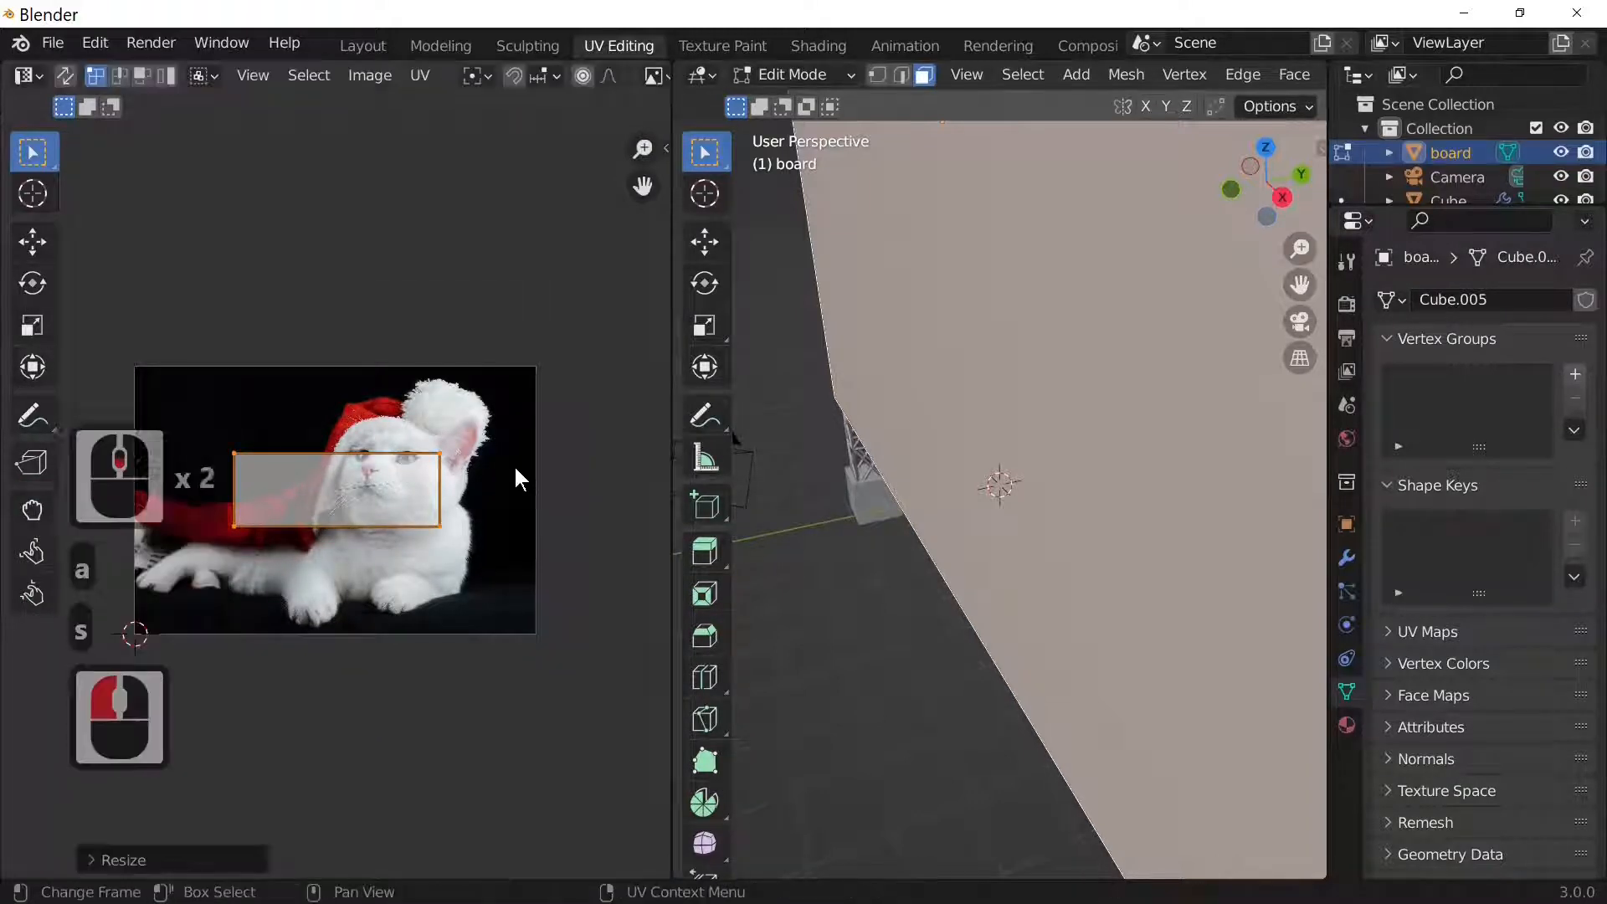
{"action": "key", "text": "a"}
{"action": "key", "text": "s"}
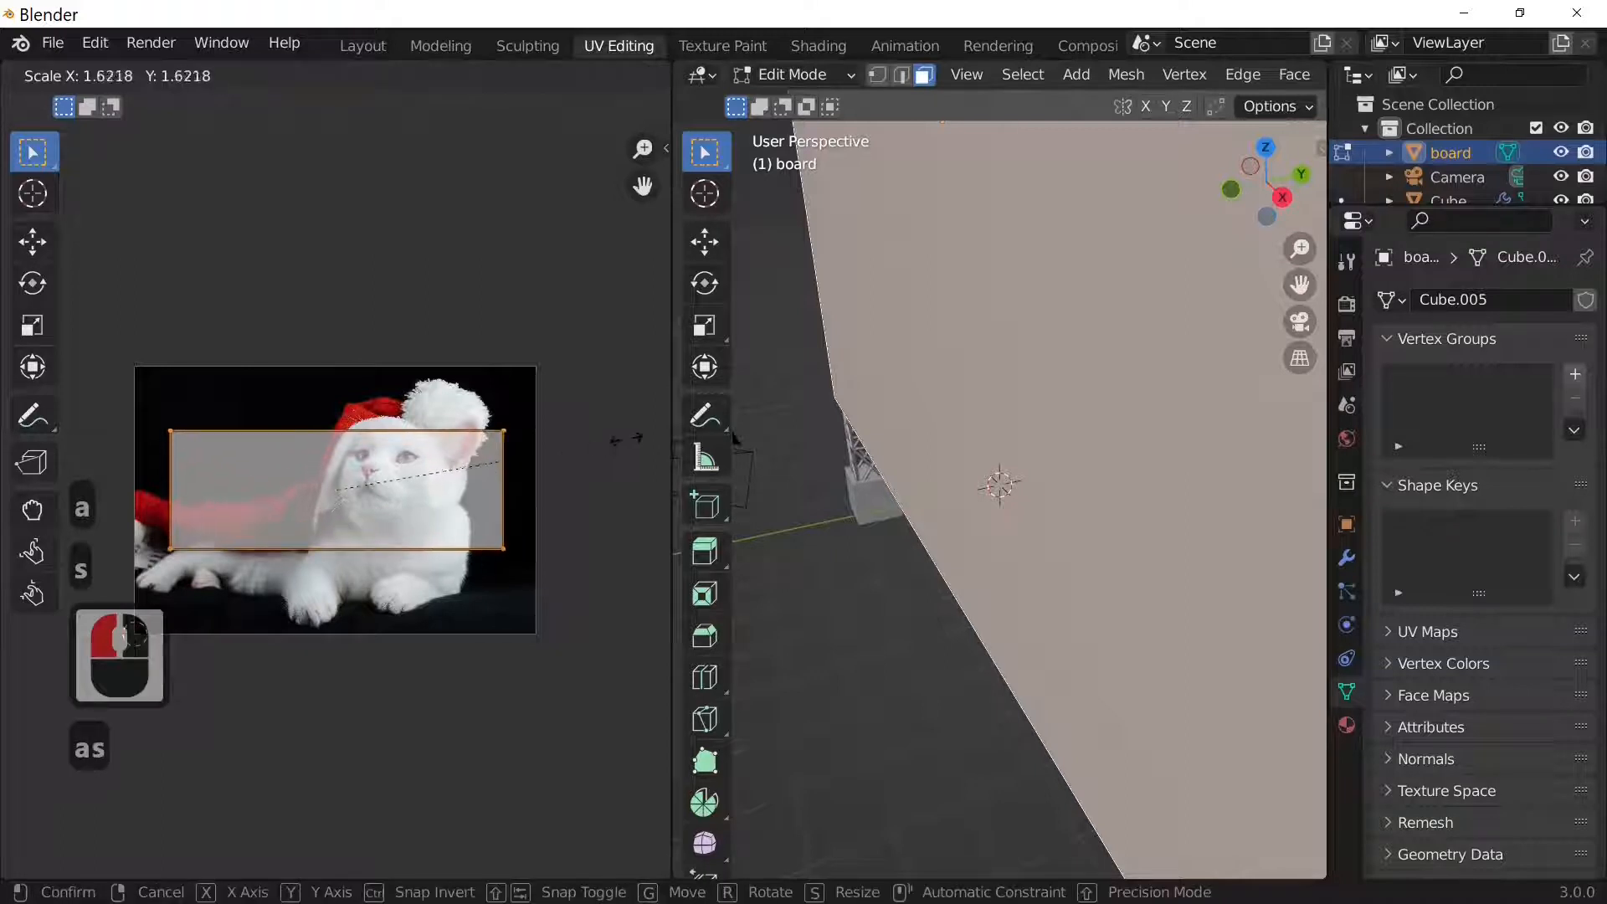
{"action": "left_click", "coordinate": [12, 431]}
{"action": "key", "text": "s"}
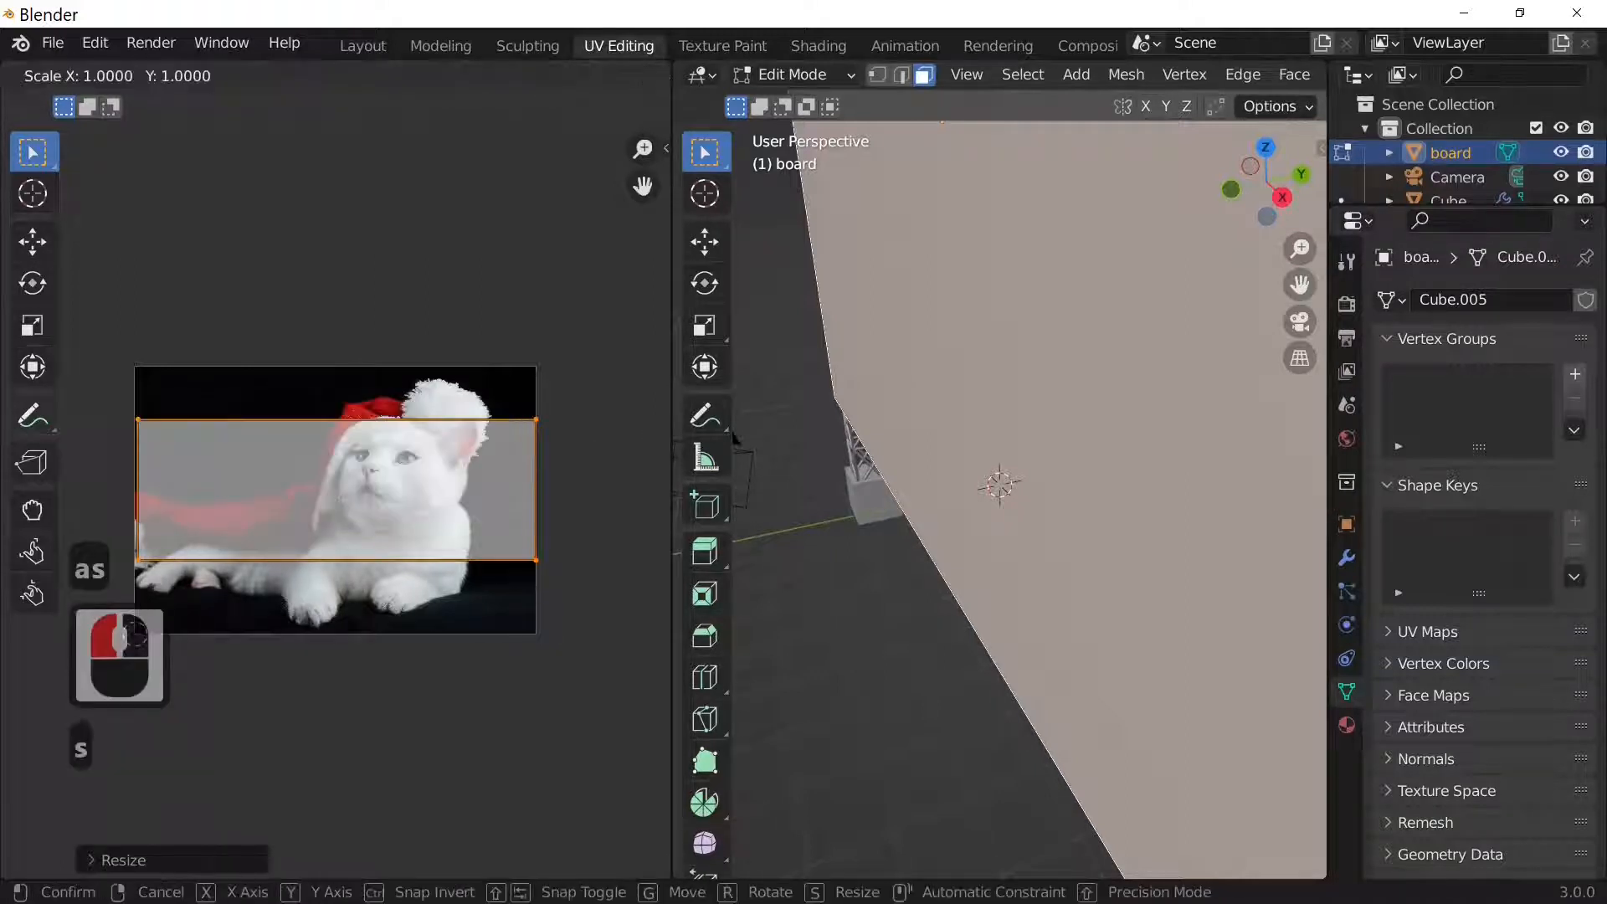
{"action": "key", "text": "z"}
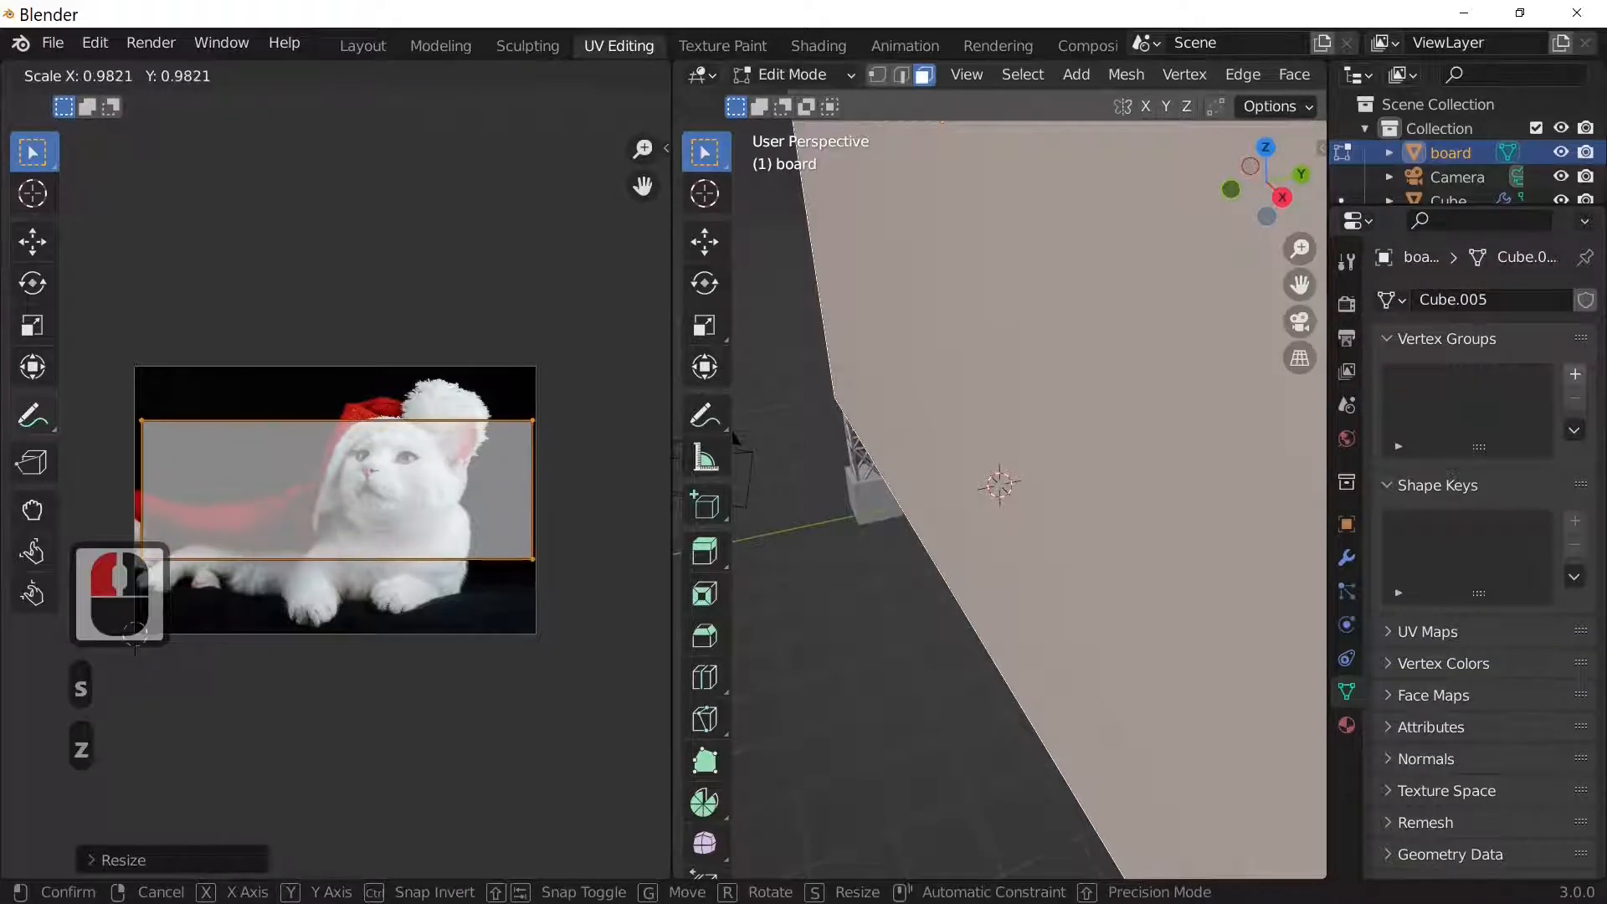
{"action": "left_click", "coordinate": [19, 432]}
Stretch the UV rectangle along Y to nearly the picture's height, move it within the picture's edges, and return to Object Mode.
{"action": "key", "text": "s"}
{"action": "key", "text": "y"}
{"action": "left_click", "coordinate": [419, 436]}
{"action": "key", "text": "g"}
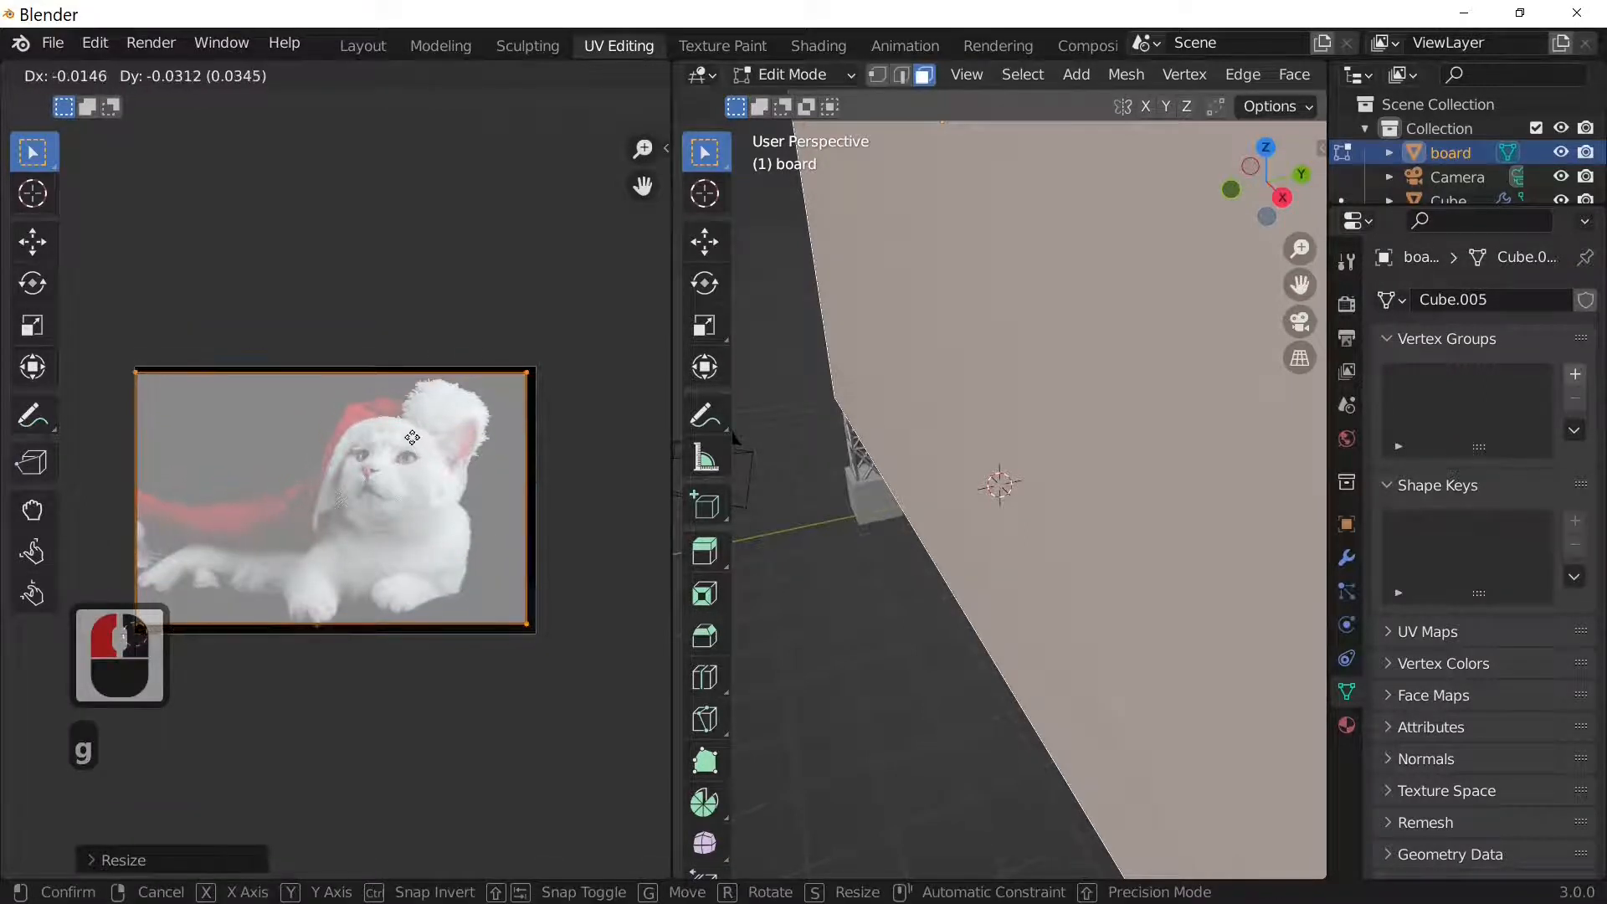
{"action": "left_click", "coordinate": [411, 436]}
{"action": "key", "text": "Tab"}
Show the billboard in Rendered shading and check how the cat picture fits the board.
{"action": "scroll", "coordinate": [1005, 376], "scroll_direction": "down", "scroll_amount": 8}
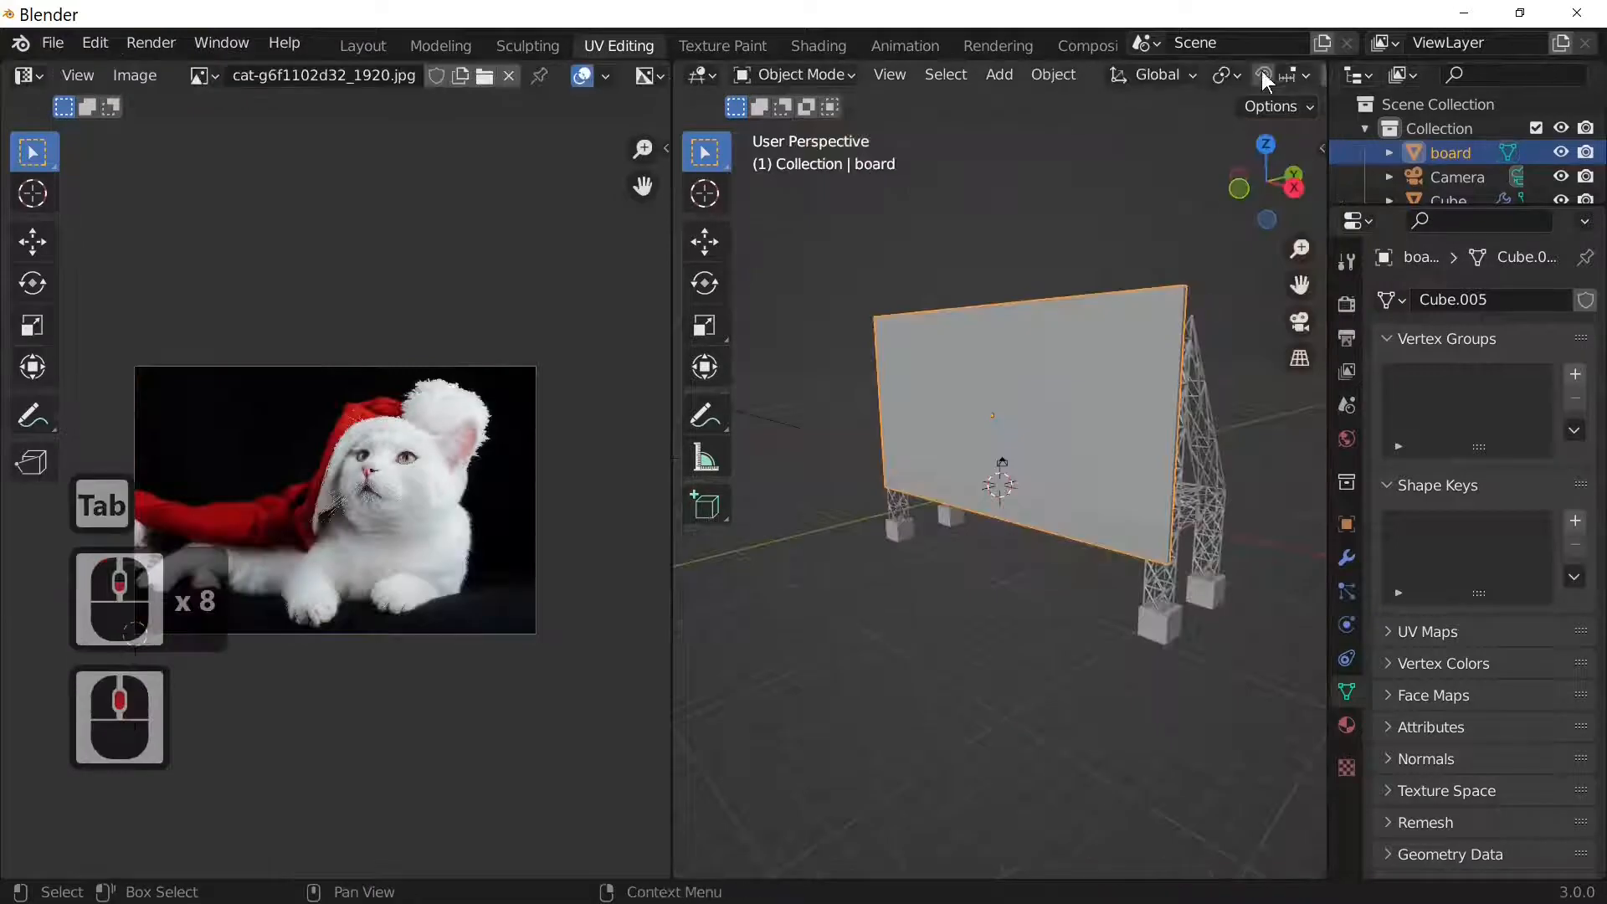
{"action": "scroll", "coordinate": [1213, 72], "scroll_direction": "down", "scroll_amount": 16}
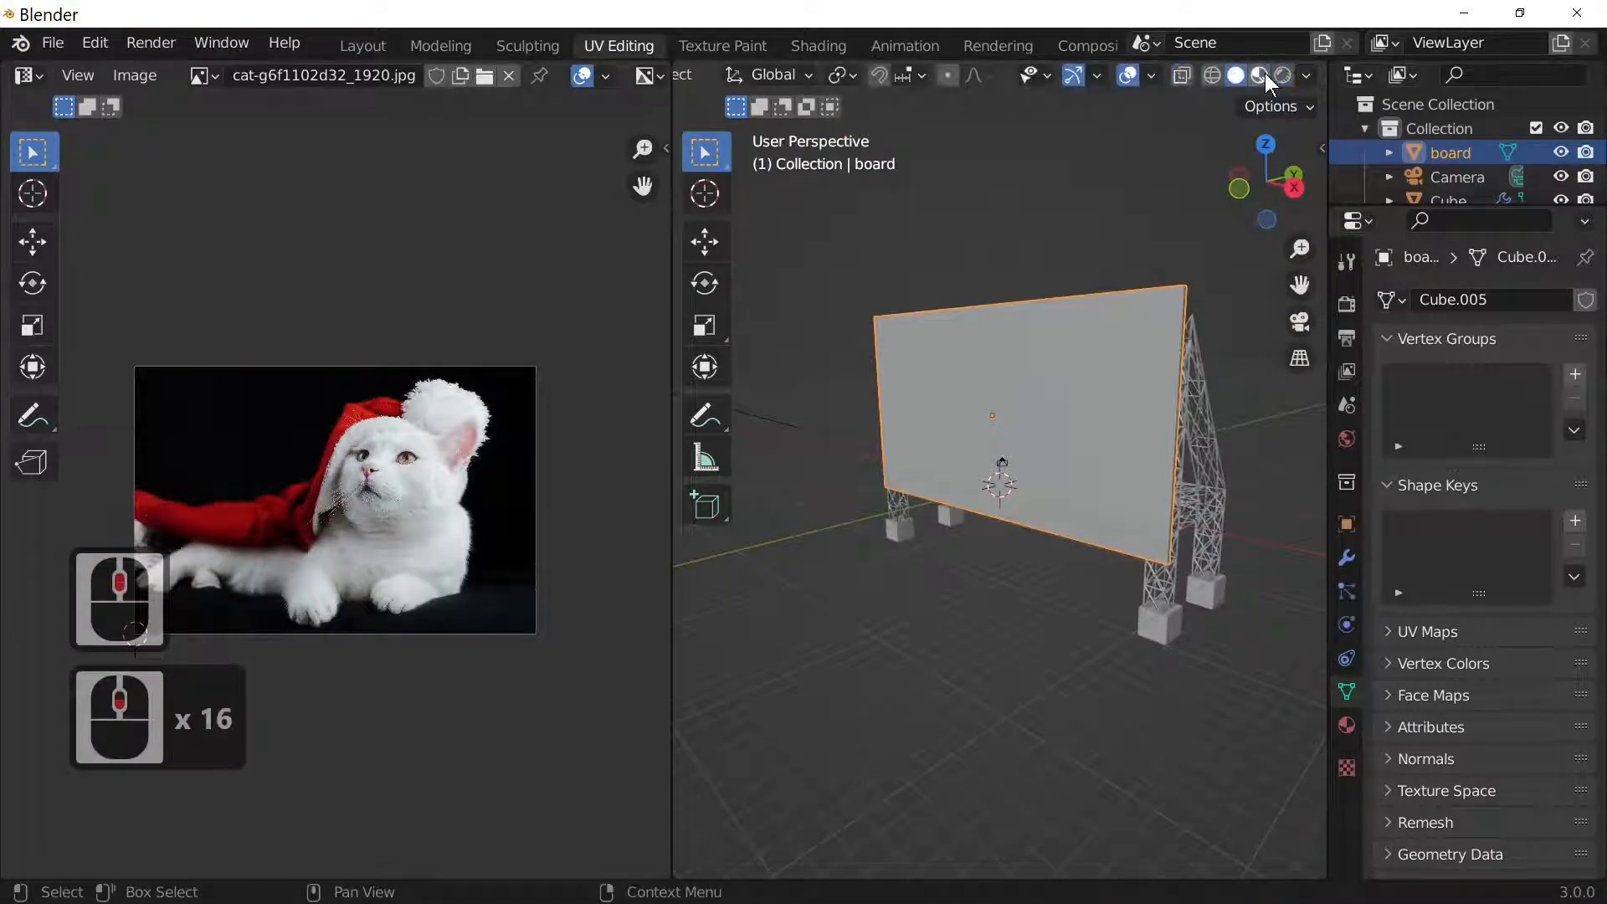
{"action": "left_click", "coordinate": [1283, 75]}
{"action": "mouse_move", "coordinate": [1283, 368]}
{"action": "middle_mouse_down"}
{"action": "mouse_move", "coordinate": [1097, 389]}
{"action": "mouse_move", "coordinate": [1002, 425]}
{"action": "mouse_move", "coordinate": [1266, 360]}
{"action": "mouse_move", "coordinate": [768, 388]}
{"action": "mouse_move", "coordinate": [720, 424]}
{"action": "mouse_move", "coordinate": [1003, 400]}
{"action": "mouse_move", "coordinate": [879, 383]}
{"action": "mouse_move", "coordinate": [796, 326]}
{"action": "mouse_move", "coordinate": [850, 316]}
{"action": "middle_mouse_up"}
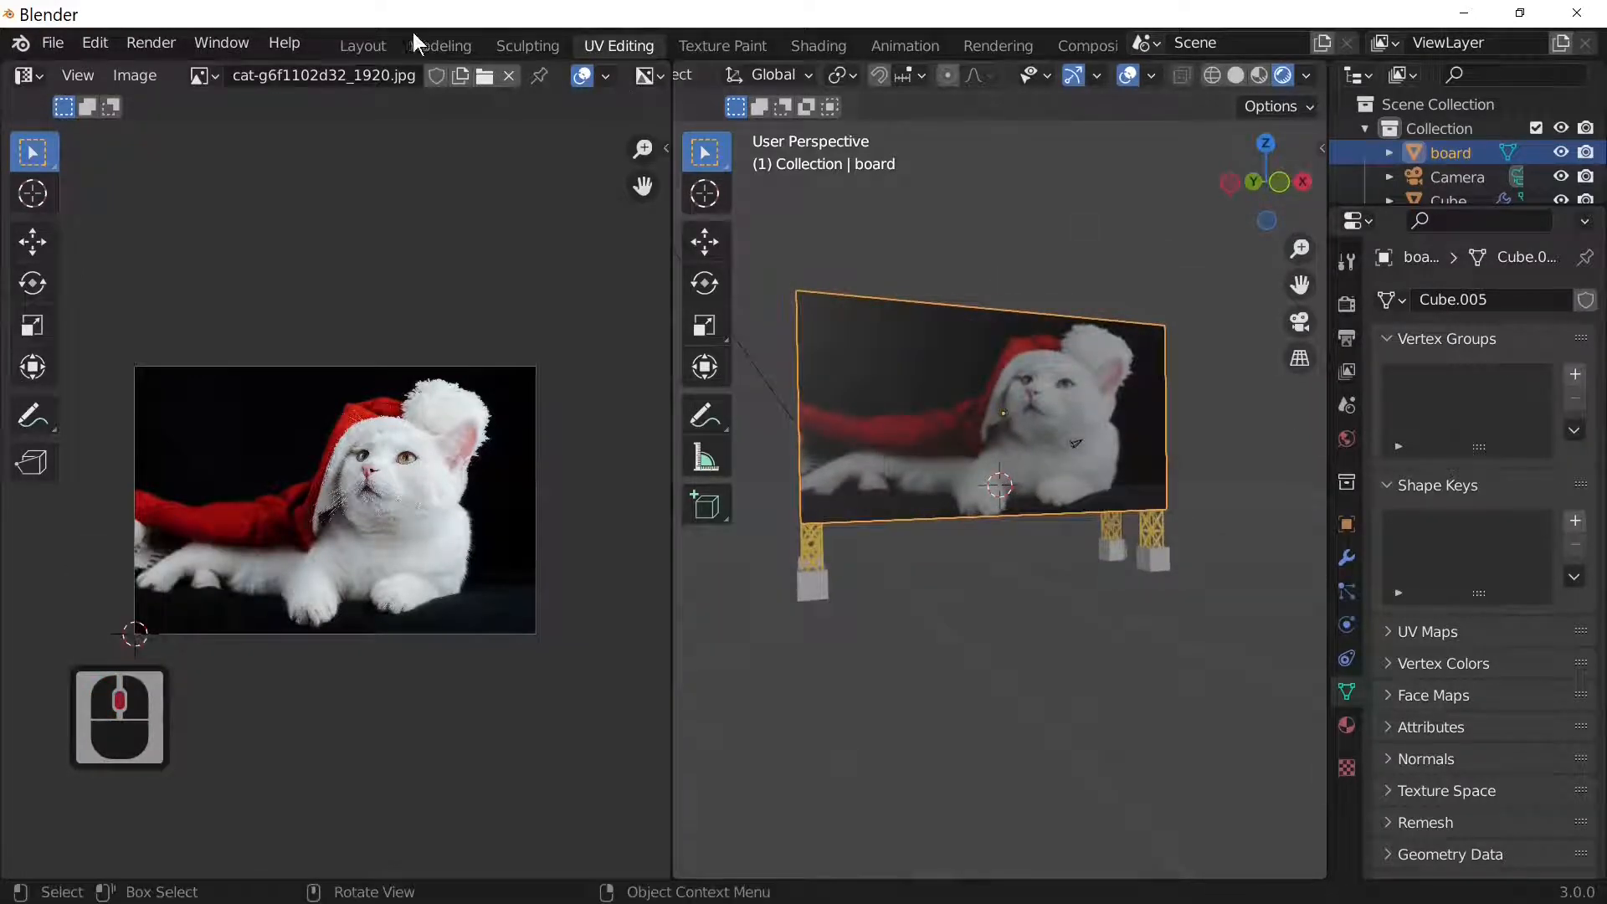
Return to the Layout workspace, select the camera, and look through it with the whole camera frame in view.
{"action": "left_click", "coordinate": [350, 47]}
{"action": "middle_click_drag", "start_coordinate": [729, 445], "coordinate": [682, 458]}
{"action": "left_click", "coordinate": [649, 486]}
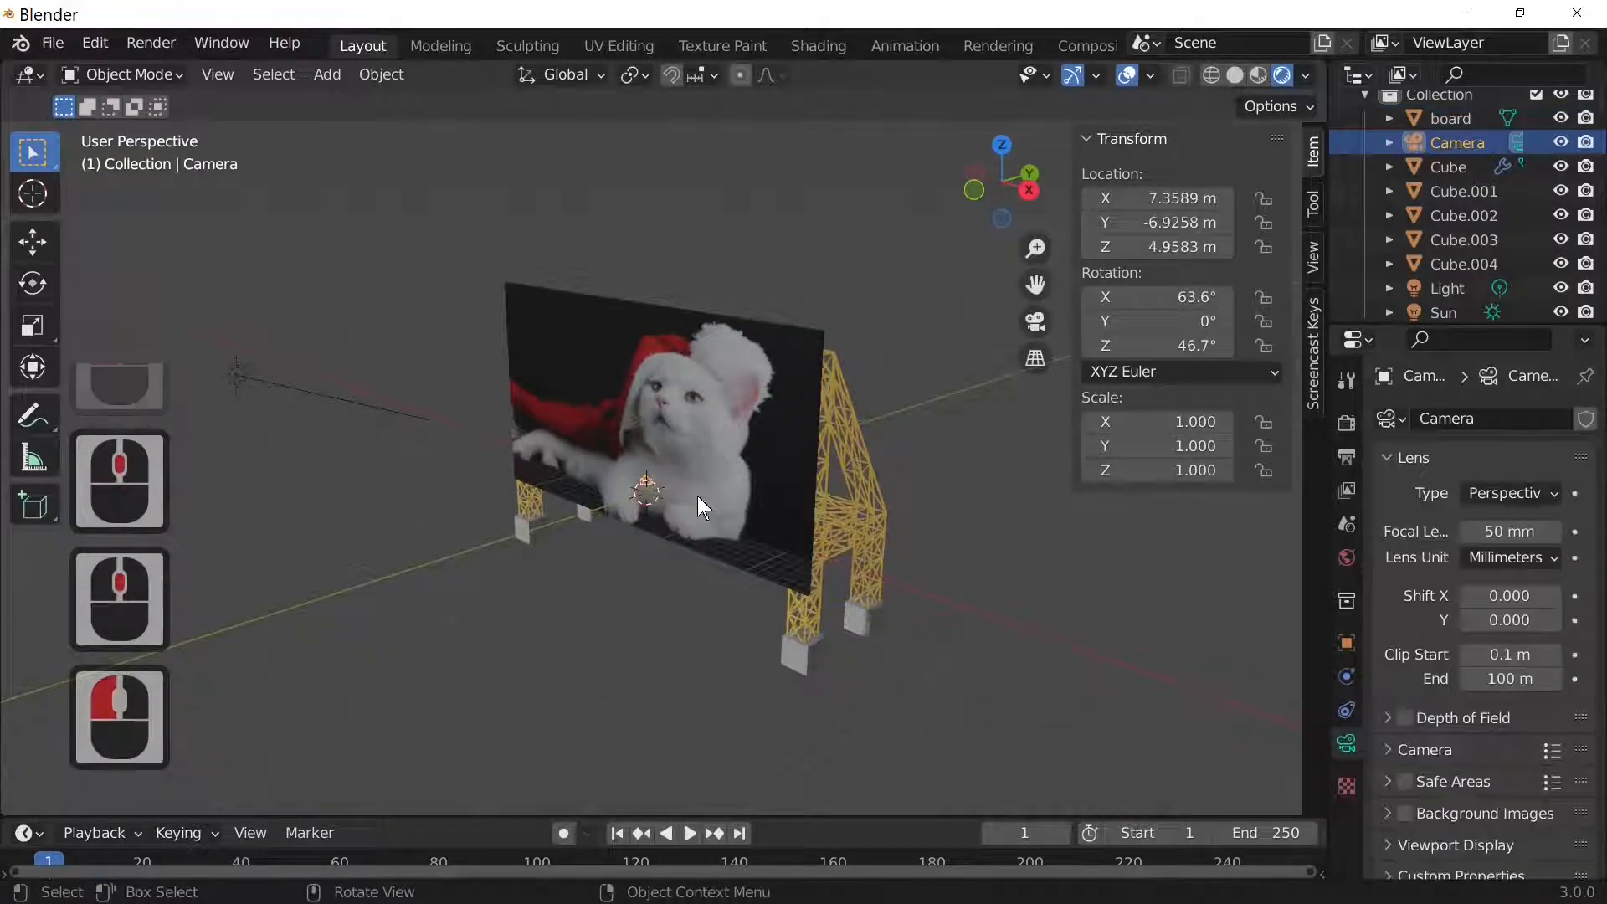
{"action": "key", "text": "KP_0"}
{"action": "scroll", "coordinate": [727, 478], "scroll_direction": "down", "scroll_amount": 2}
{"action": "scroll", "coordinate": [727, 476], "scroll_direction": "down", "scroll_amount": 5}
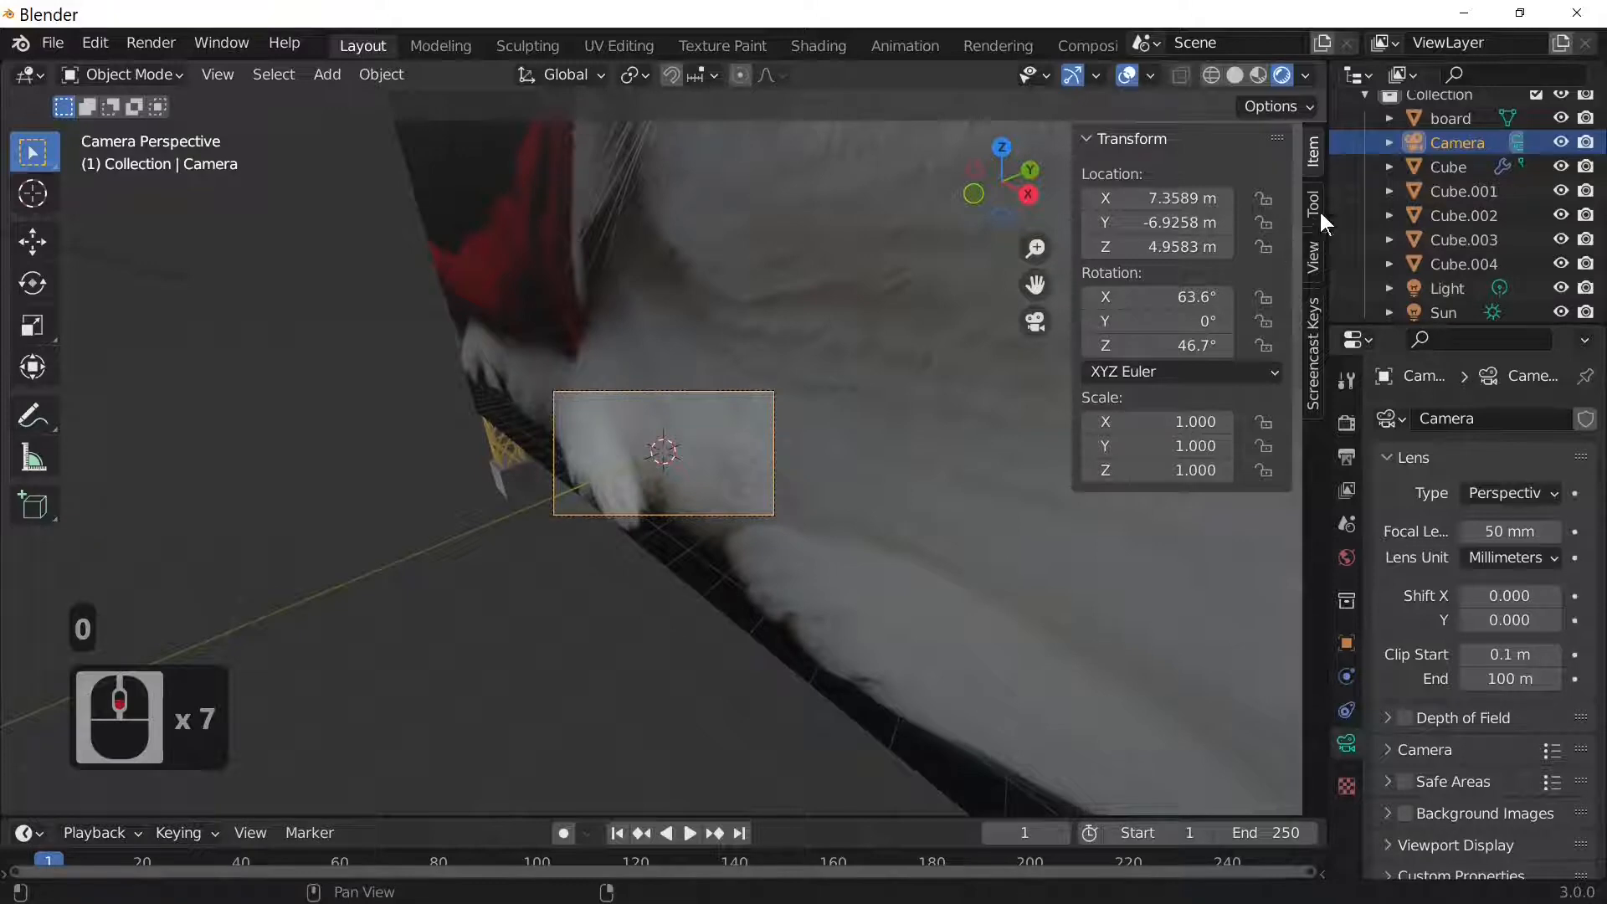
Lock the camera to the view, turn it slightly toward the board's front, and pull it back from the billboard.
{"action": "left_click", "coordinate": [1313, 255]}
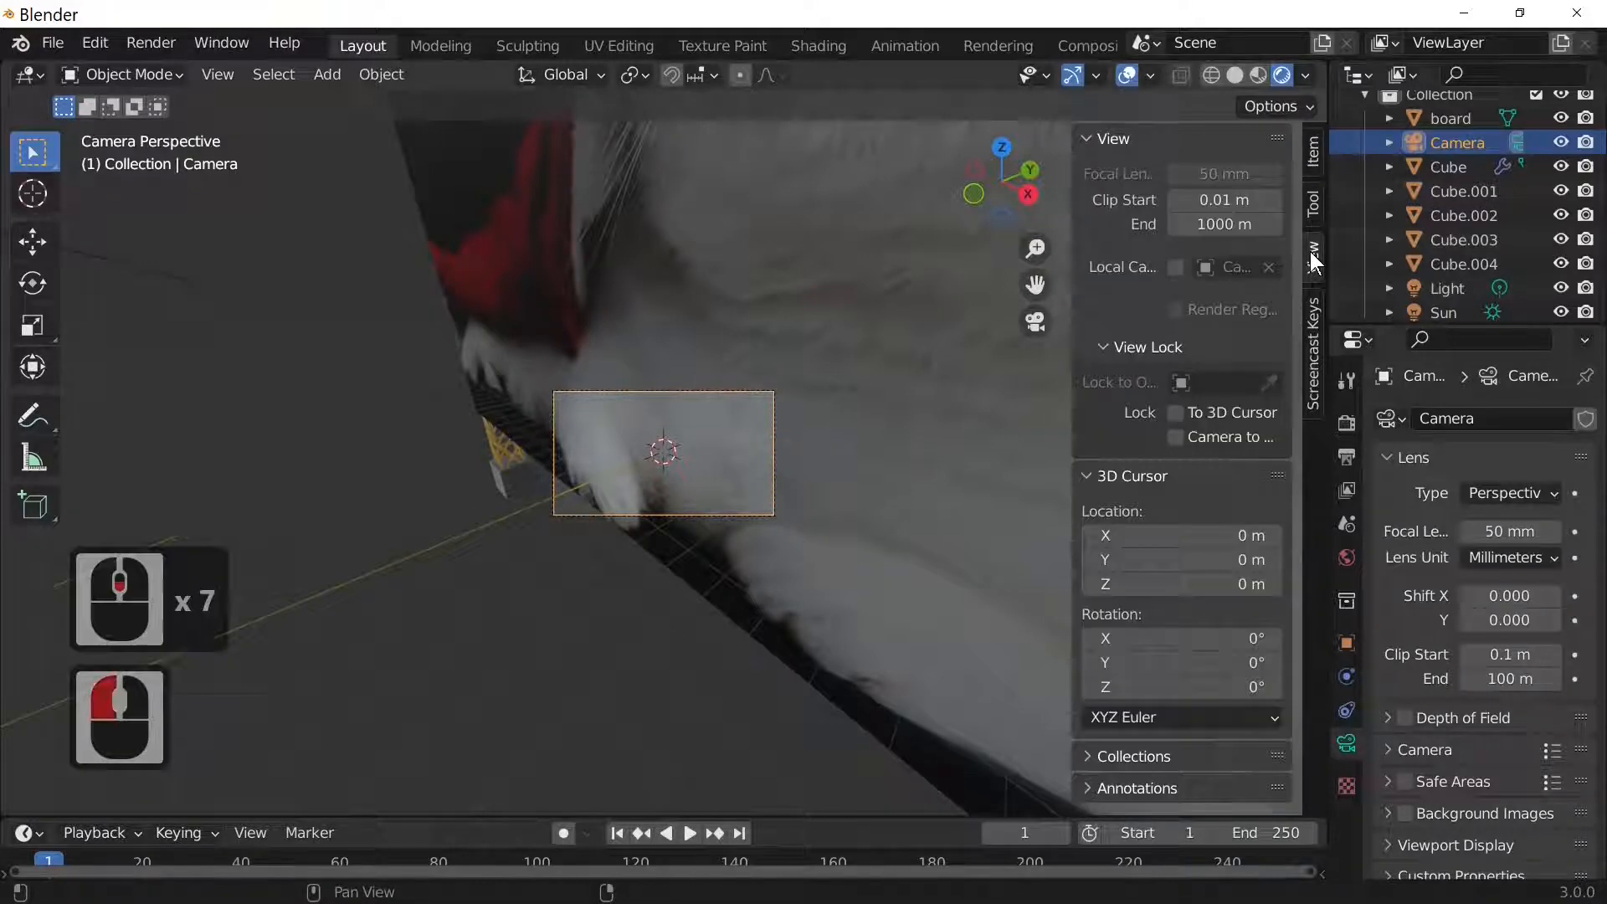
{"action": "left_click", "coordinate": [1175, 436]}
{"action": "scroll", "coordinate": [841, 419], "scroll_direction": "down", "scroll_amount": 10}
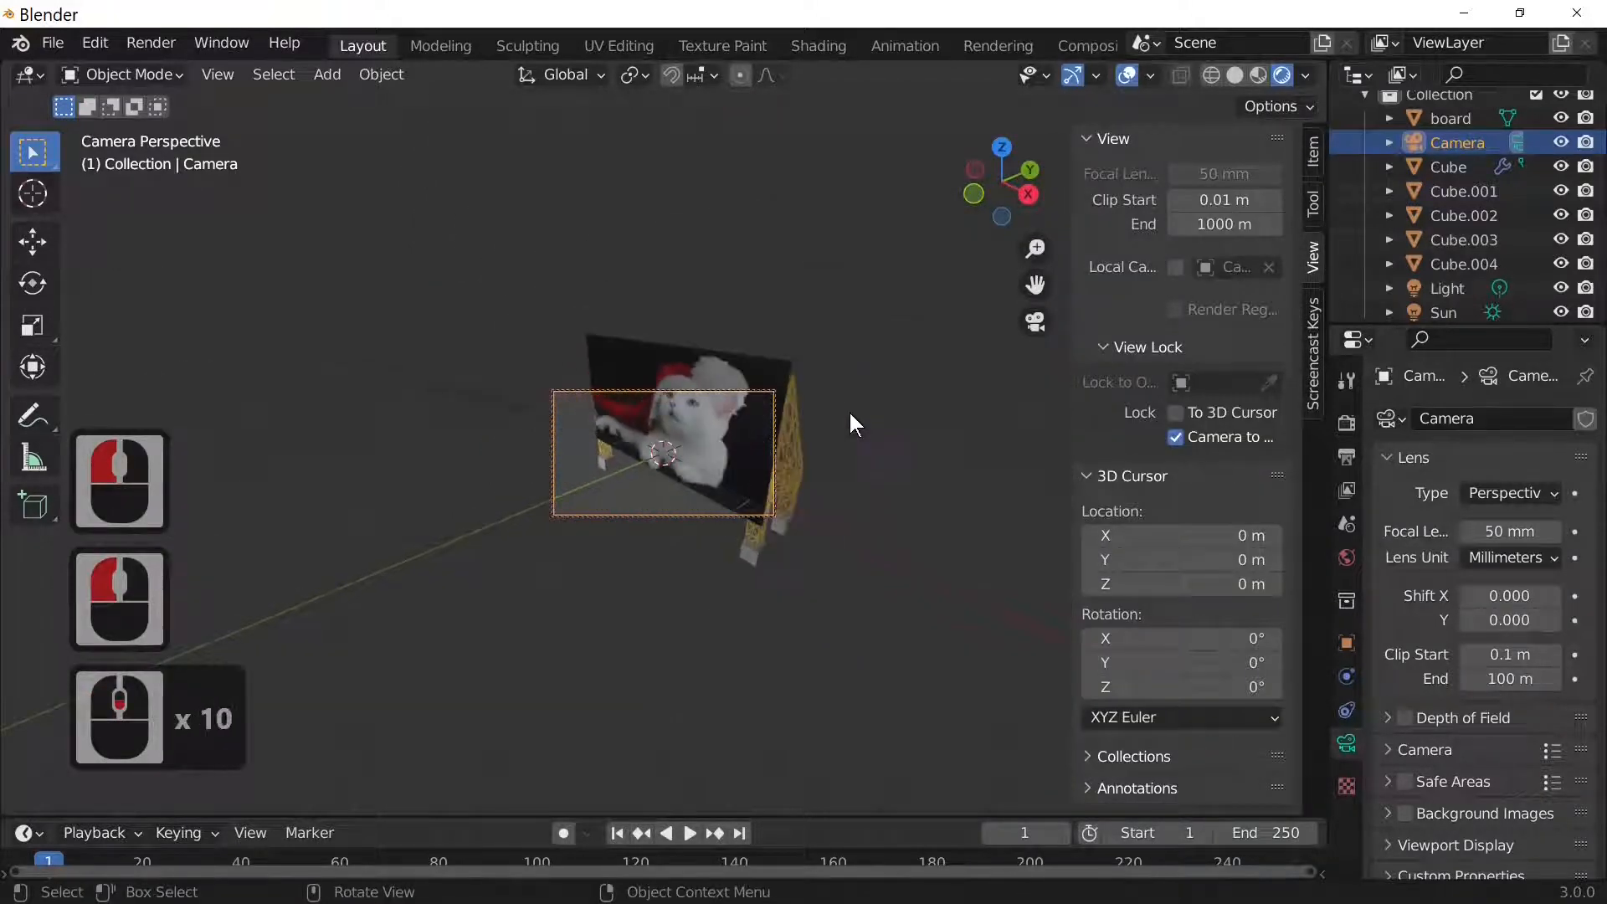
{"action": "middle_click_drag", "start_coordinate": [849, 410], "coordinate": [876, 389]}
{"action": "scroll", "coordinate": [921, 373], "scroll_direction": "down", "scroll_amount": 4}
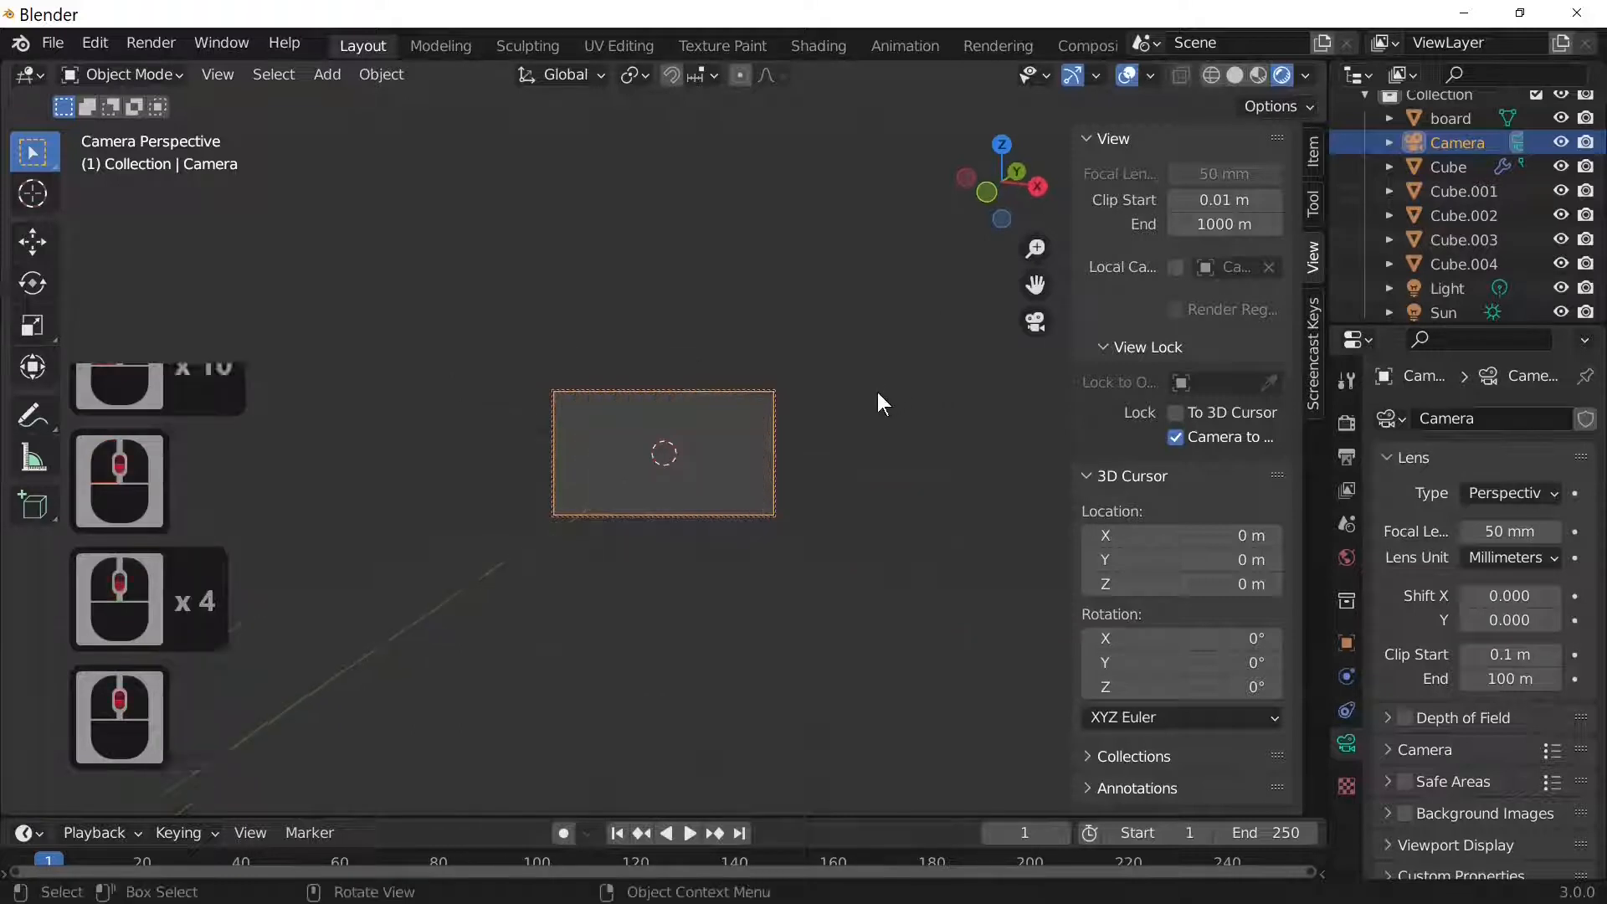
{"action": "scroll", "coordinate": [878, 392], "scroll_direction": "up", "scroll_amount": 2}
{"action": "scroll", "coordinate": [878, 392], "scroll_direction": "down", "scroll_amount": 1}
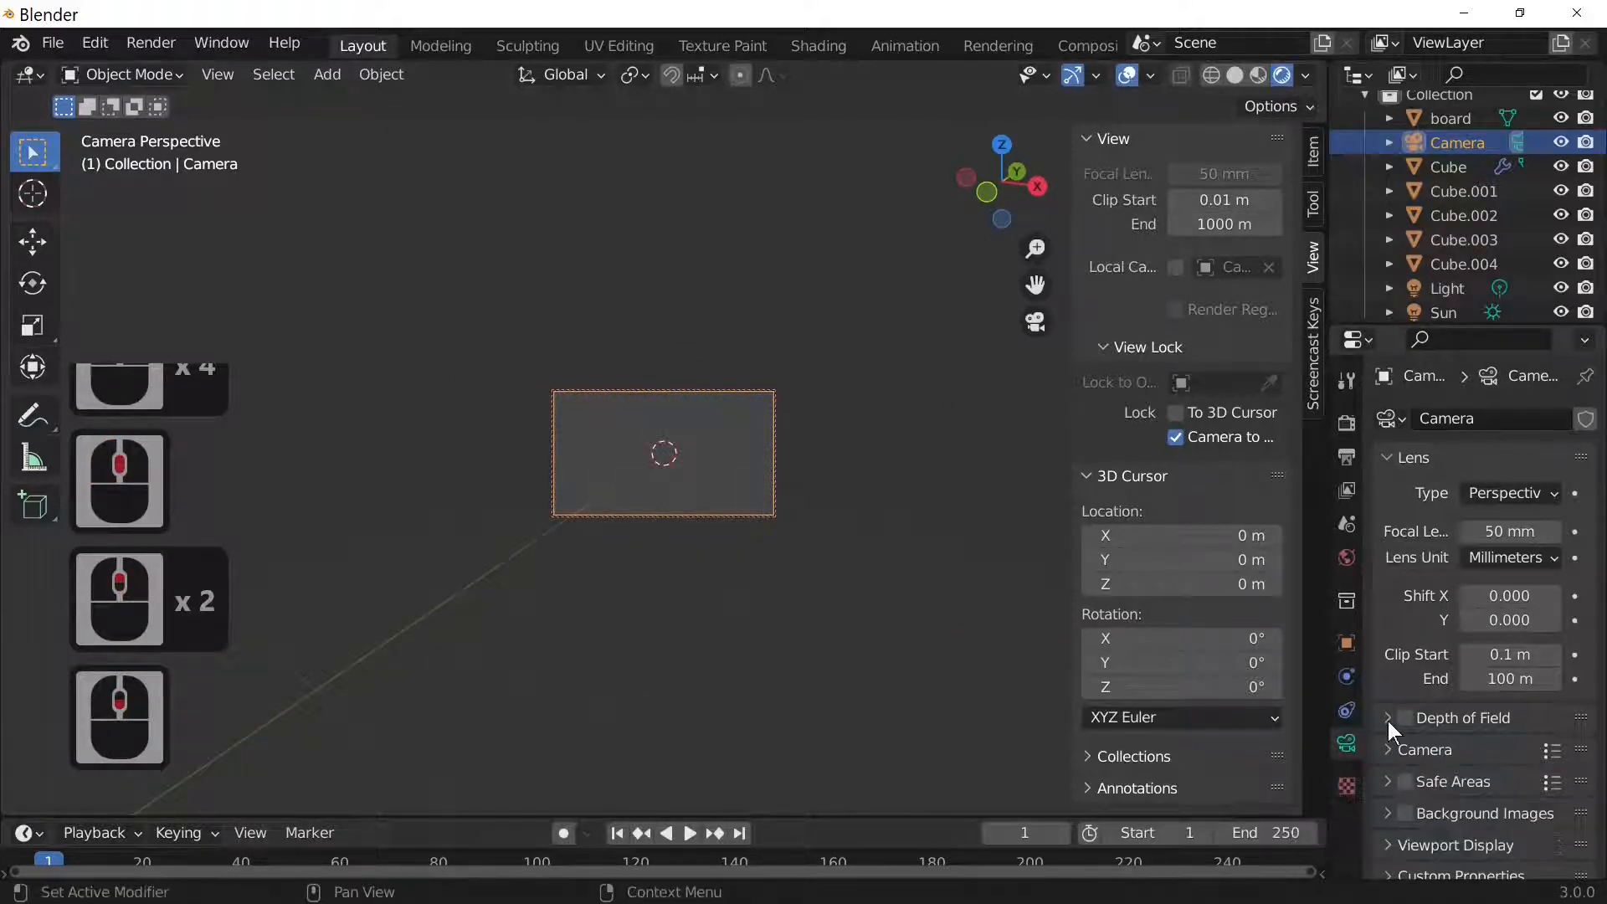
Set the camera's clip end distance to 1000 m.
{"action": "left_click", "coordinate": [1346, 745]}
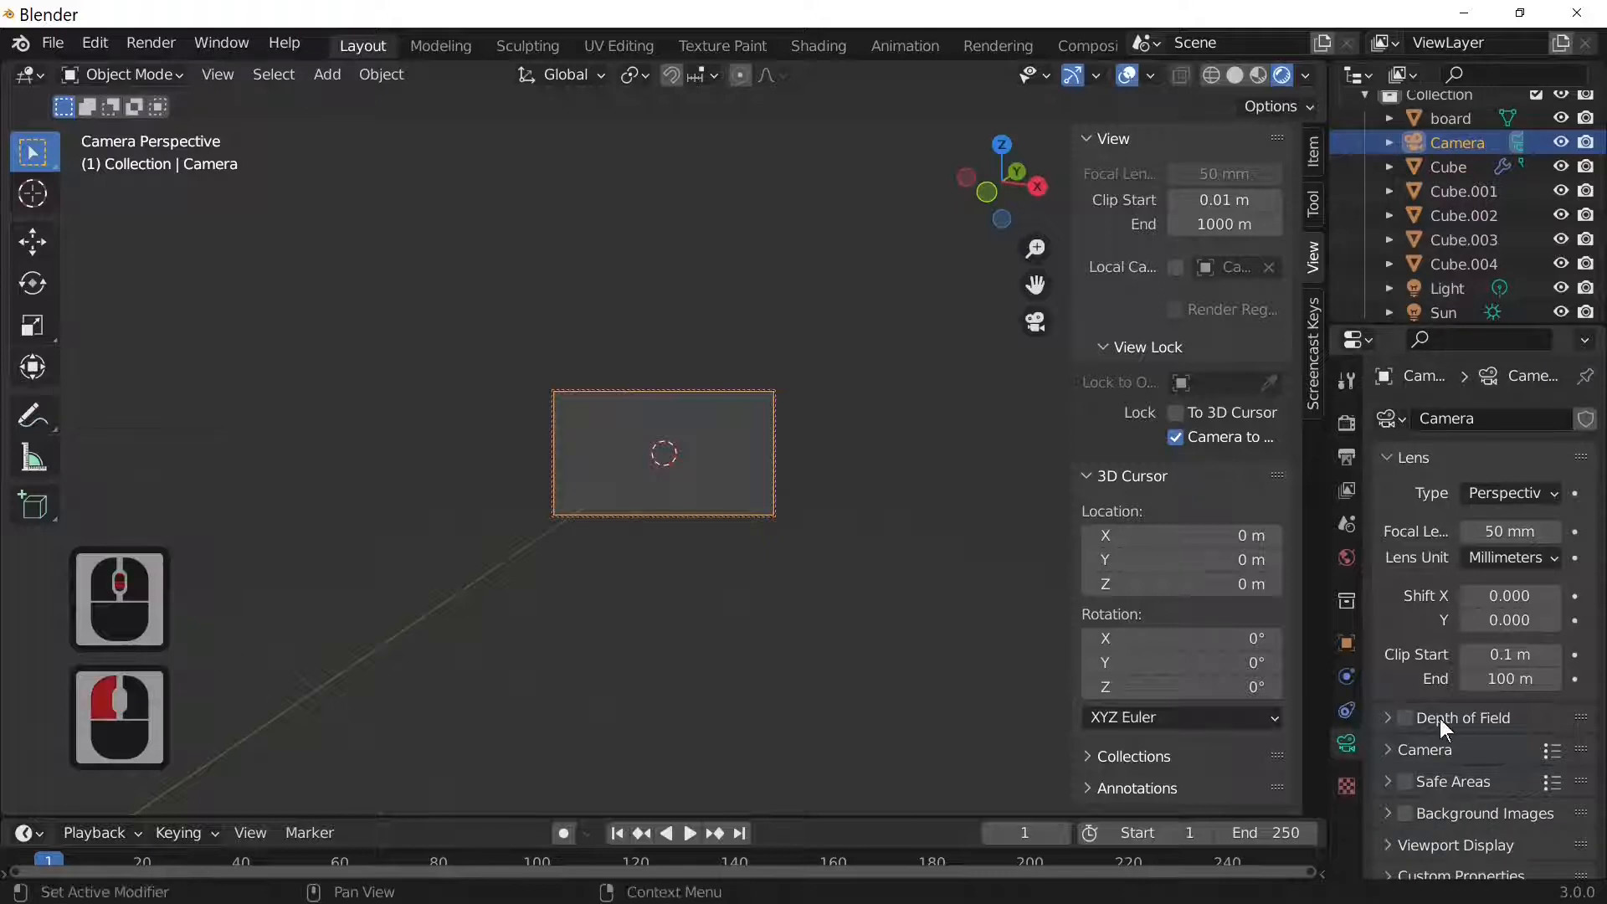
{"action": "left_click", "coordinate": [1511, 678]}
{"action": "type", "text": "1"}
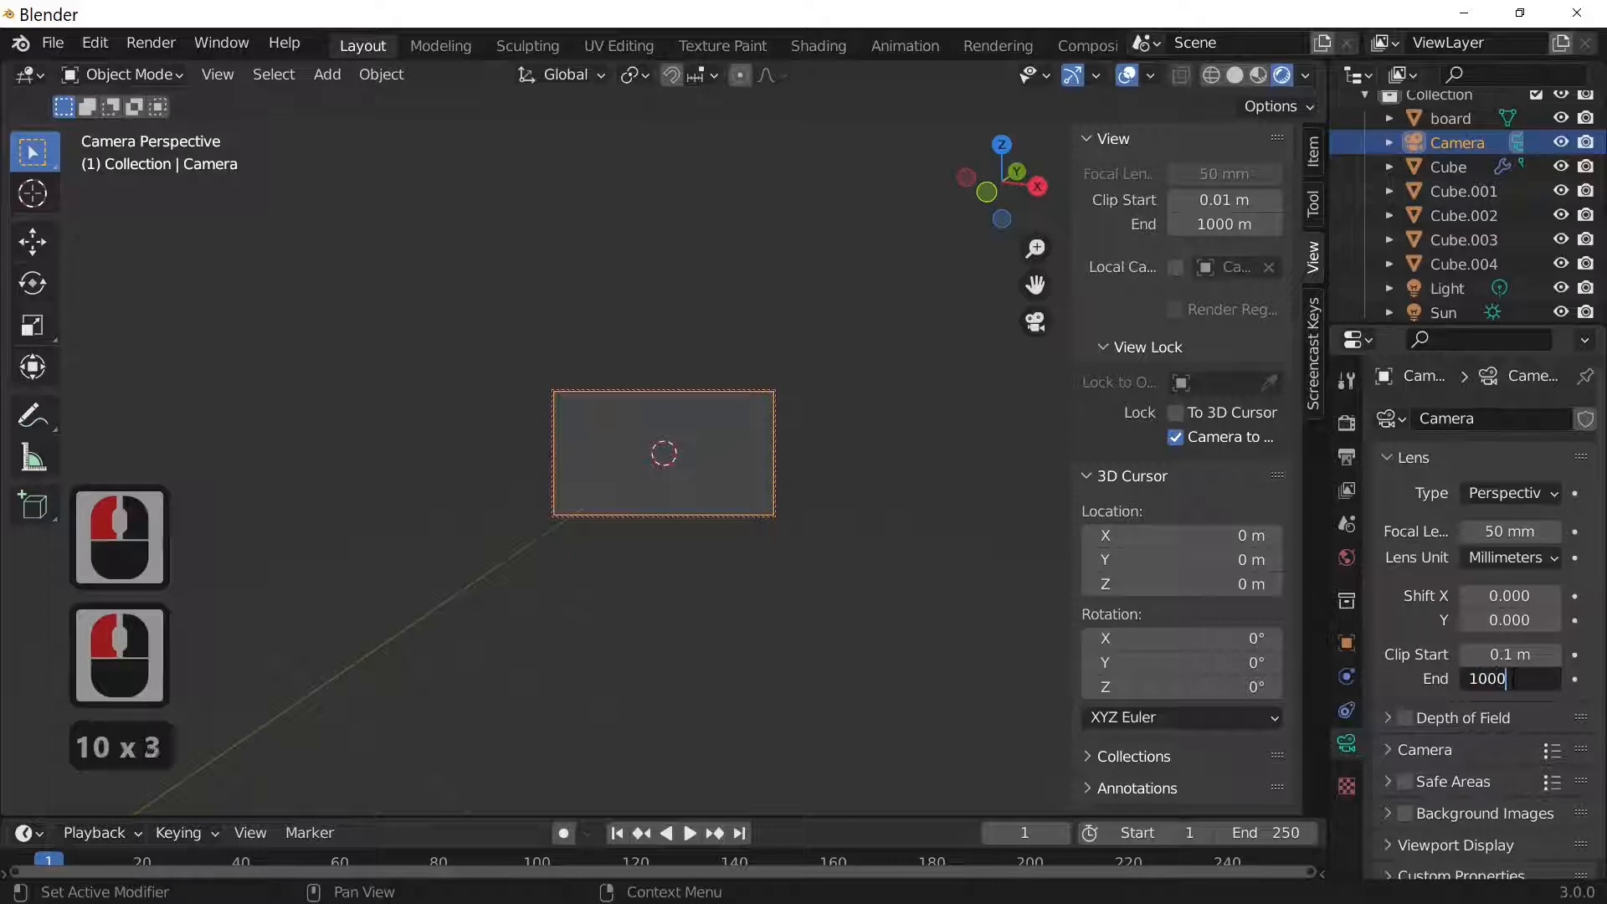
{"action": "type", "text": "000"}
{"action": "key", "text": "Return"}
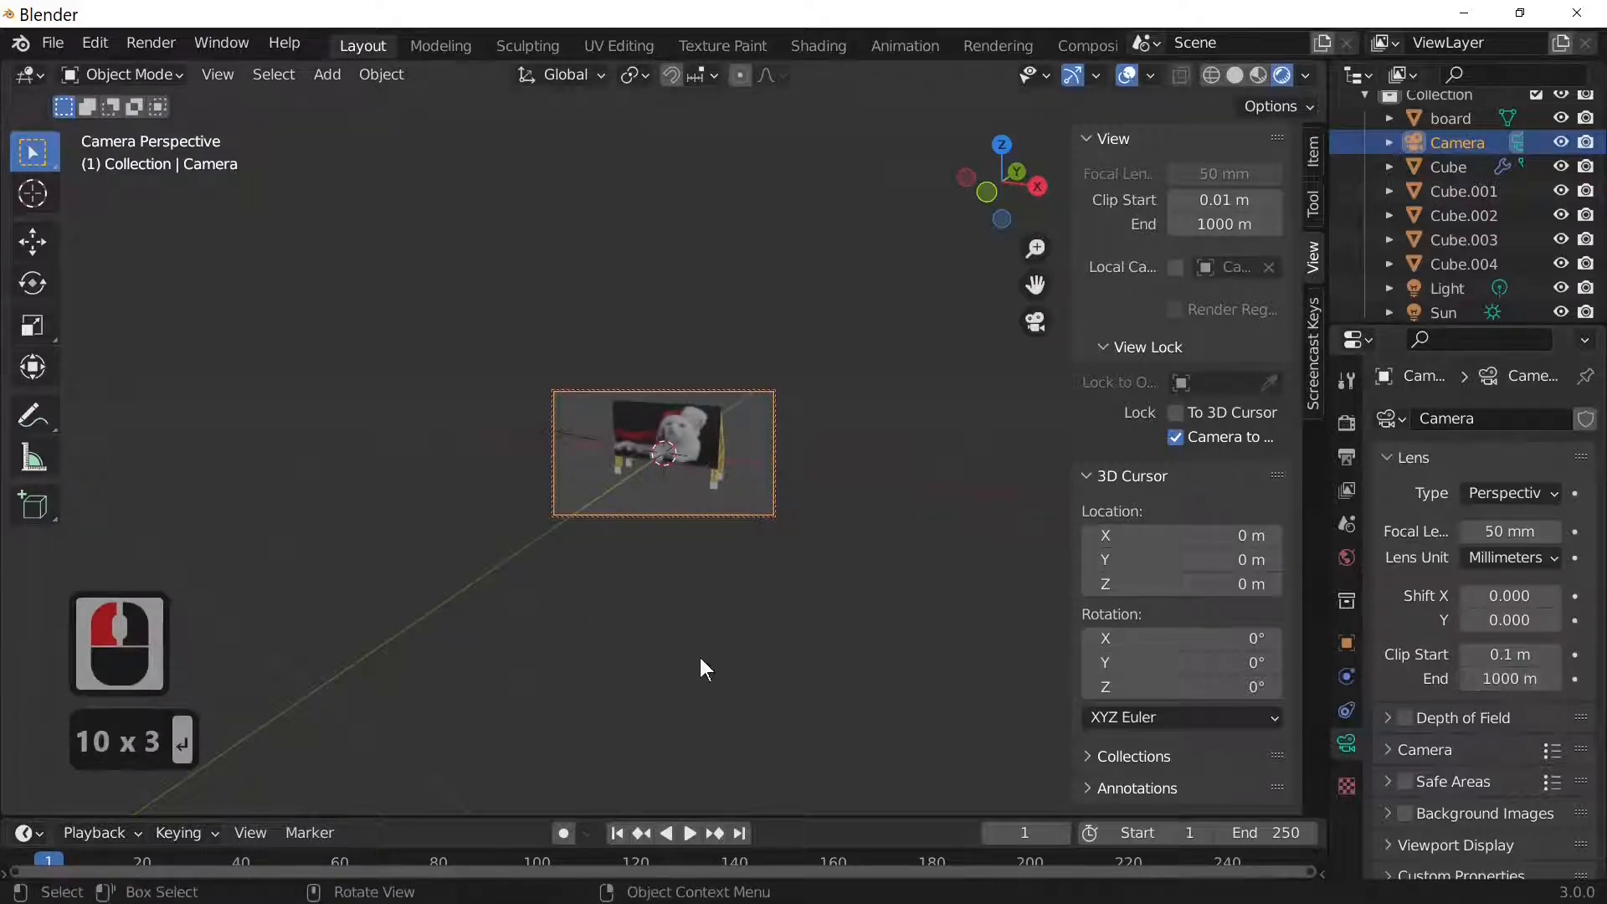
Unlock the camera from the view and check how the billboard is framed through the camera.
{"action": "left_click", "coordinate": [1176, 437]}
{"action": "scroll", "coordinate": [837, 577], "scroll_direction": "up", "scroll_amount": 7}
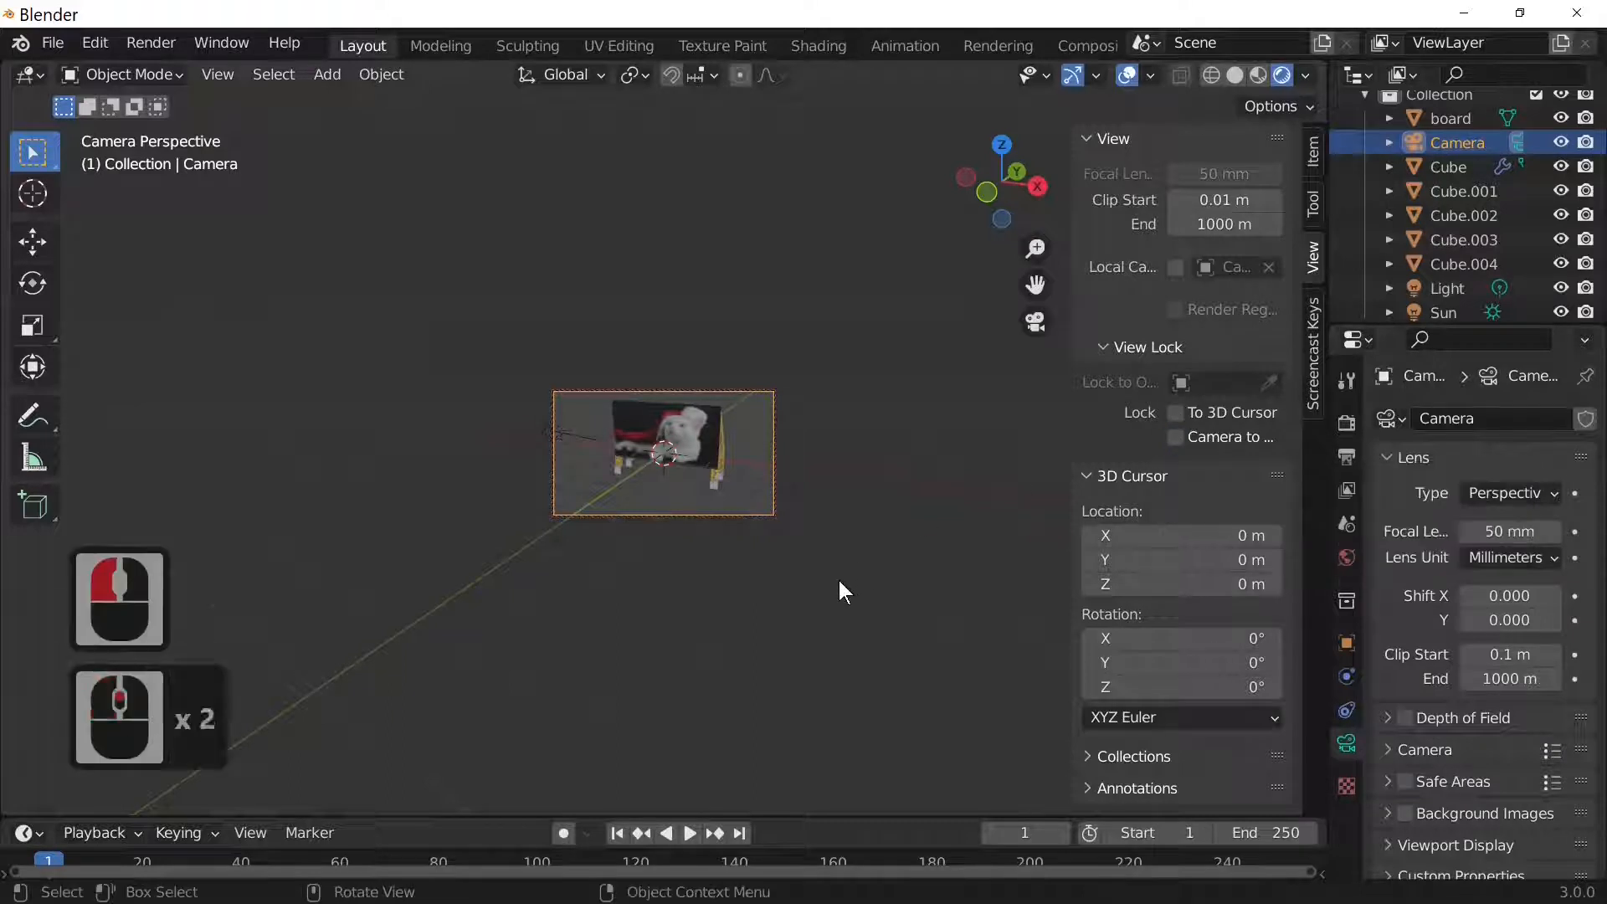
{"action": "middle_click_drag", "start_coordinate": [842, 575], "coordinate": [802, 541]}
{"action": "key", "text": "KP_0"}
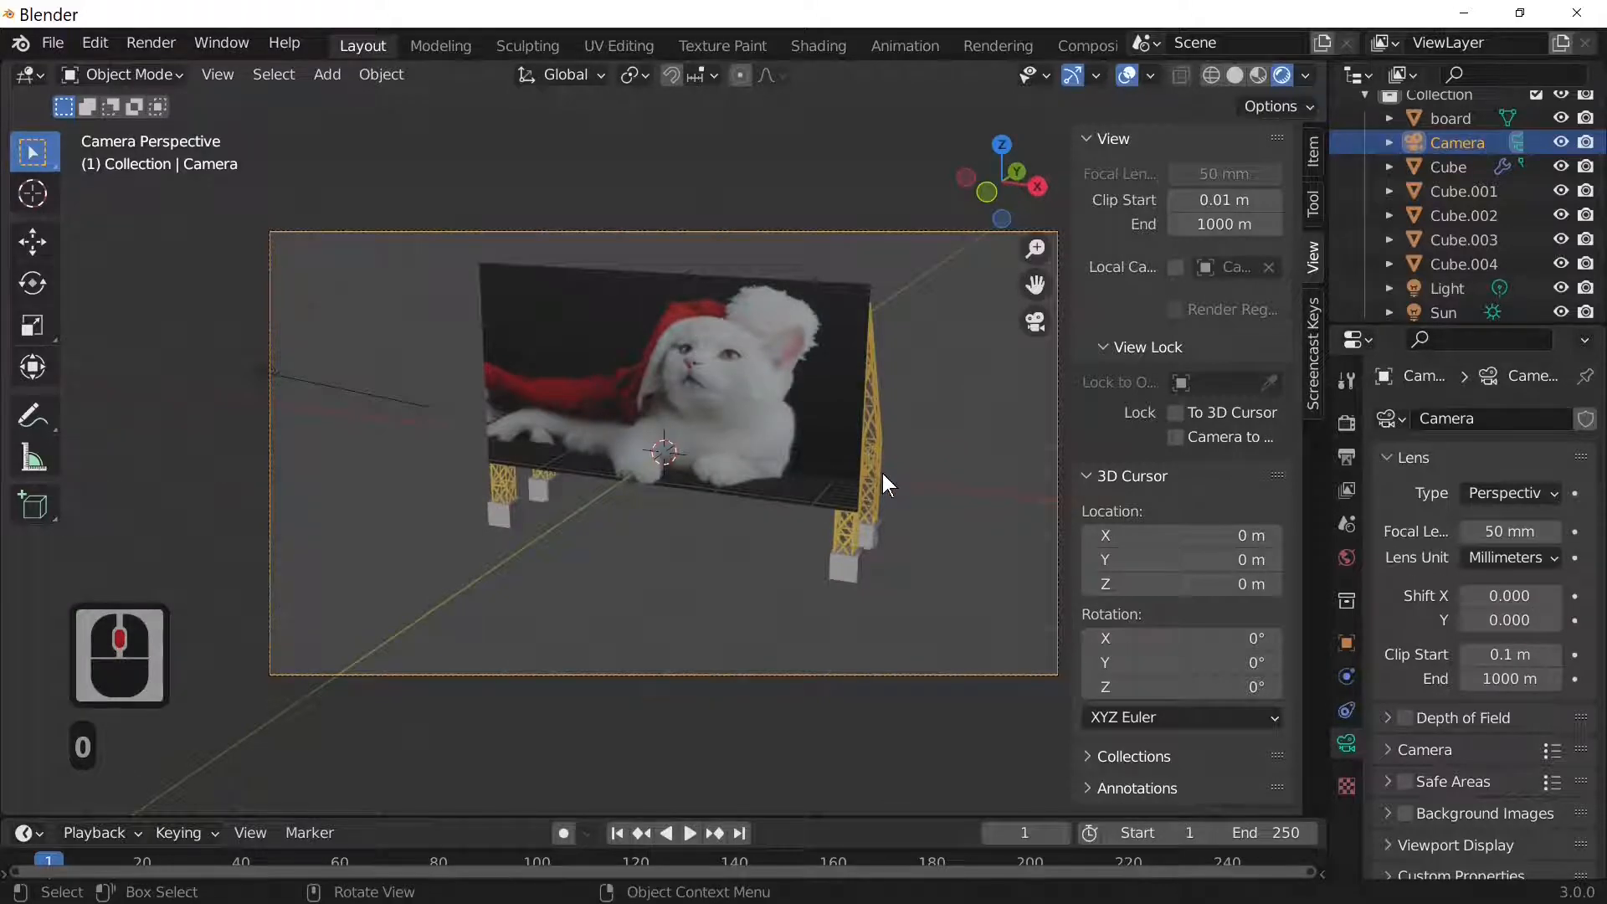
Examine the rendered billboard's picture, truss and foot blocks from several angles and distances.
{"action": "middle_click_drag", "start_coordinate": [882, 474], "coordinate": [789, 442]}
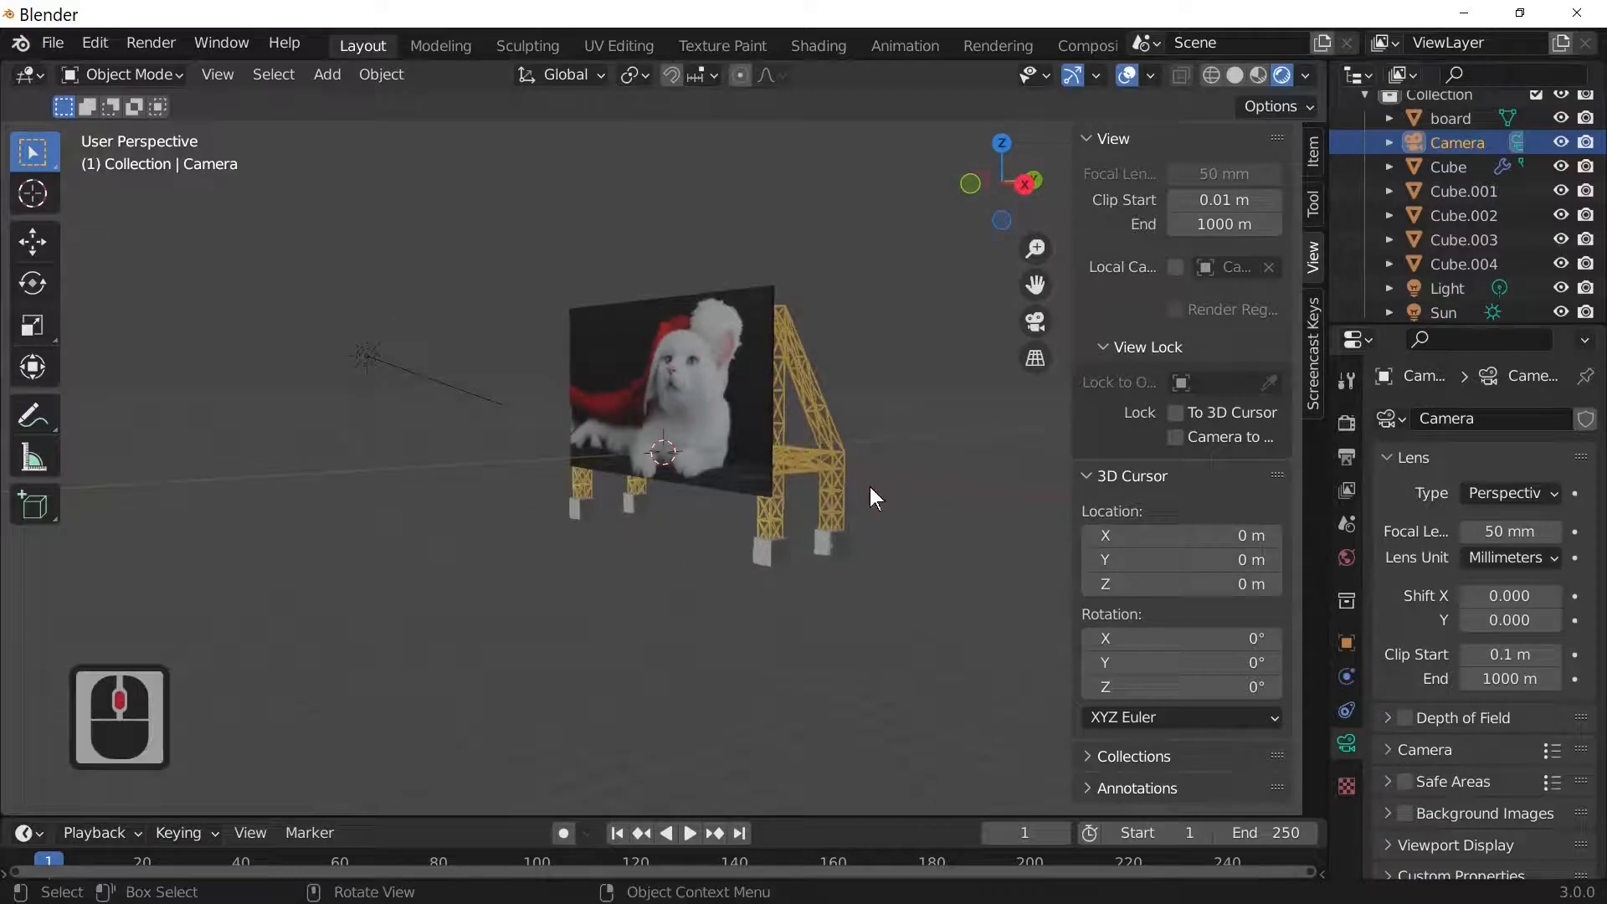
{"action": "scroll", "coordinate": [866, 499], "scroll_direction": "up", "scroll_amount": 3}
{"action": "middle_click_drag", "start_coordinate": [866, 499], "coordinate": [1323, 532]}
{"action": "scroll", "coordinate": [801, 494], "scroll_direction": "up", "scroll_amount": 4}
{"action": "scroll", "coordinate": [835, 552], "scroll_direction": "down", "scroll_amount": 4}
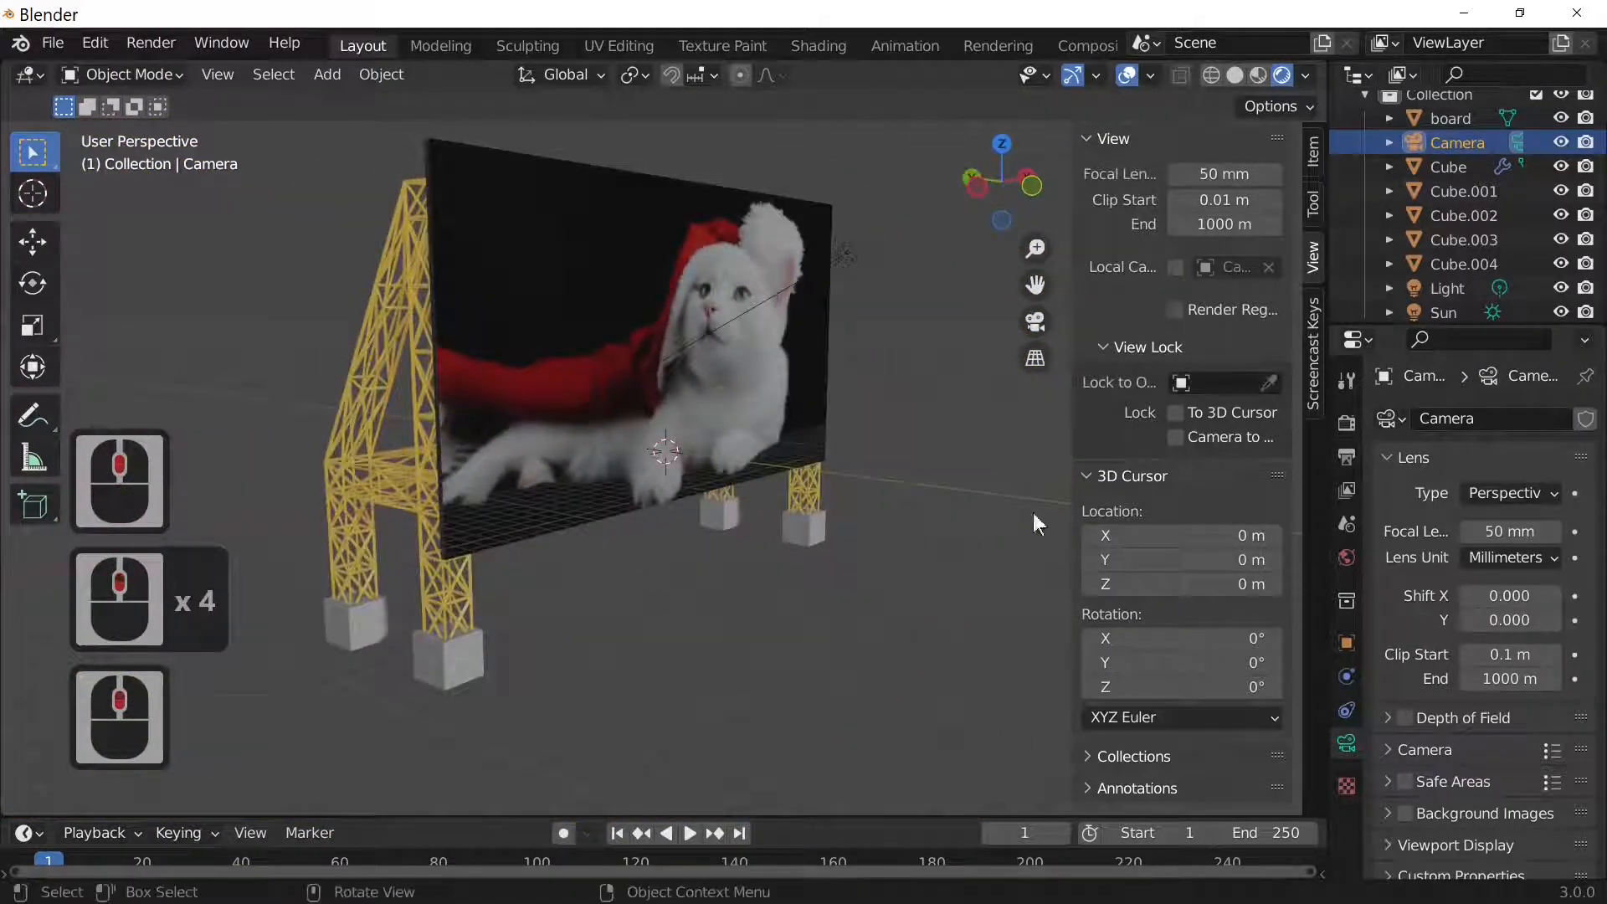
{"action": "scroll", "coordinate": [800, 482], "scroll_direction": "down", "scroll_amount": 2}
{"action": "middle_click_drag", "start_coordinate": [801, 482], "coordinate": [602, 470]}
{"action": "scroll", "coordinate": [837, 529], "scroll_direction": "up", "scroll_amount": 3}
{"action": "scroll", "coordinate": [812, 524], "scroll_direction": "down", "scroll_amount": 2}
{"action": "key", "text": "Tab"}
{"action": "key", "text": "Tab"}
{"action": "key", "text": "Tab"}
{"action": "key", "text": "Tab"}
{"action": "key", "text": "Tab"}
{"action": "key", "text": "Tab"}
{"action": "key", "text": "Tab"}
{"action": "key", "text": "Tab"}
{"action": "key", "text": "Tab"}
{"action": "key", "text": "Tab"}
{"action": "key", "text": "Tab"}
{"action": "key", "text": "Tab"}
{"action": "key", "text": "Tab"}
{"action": "key", "text": "Tab"}
{"action": "key", "text": "Tab"}
{"action": "scroll", "coordinate": [717, 524], "scroll_direction": "down", "scroll_amount": 3}
{"action": "scroll", "coordinate": [802, 491], "scroll_direction": "up", "scroll_amount": 3}
Select the point light at the truss and raise it along Z to near the top of the board.
{"action": "middle_click_drag", "start_coordinate": [802, 491], "coordinate": [754, 519]}
{"action": "middle_click_drag", "start_coordinate": [656, 427], "coordinate": [812, 444]}
{"action": "left_click", "coordinate": [636, 415]}
{"action": "left_click", "coordinate": [625, 381]}
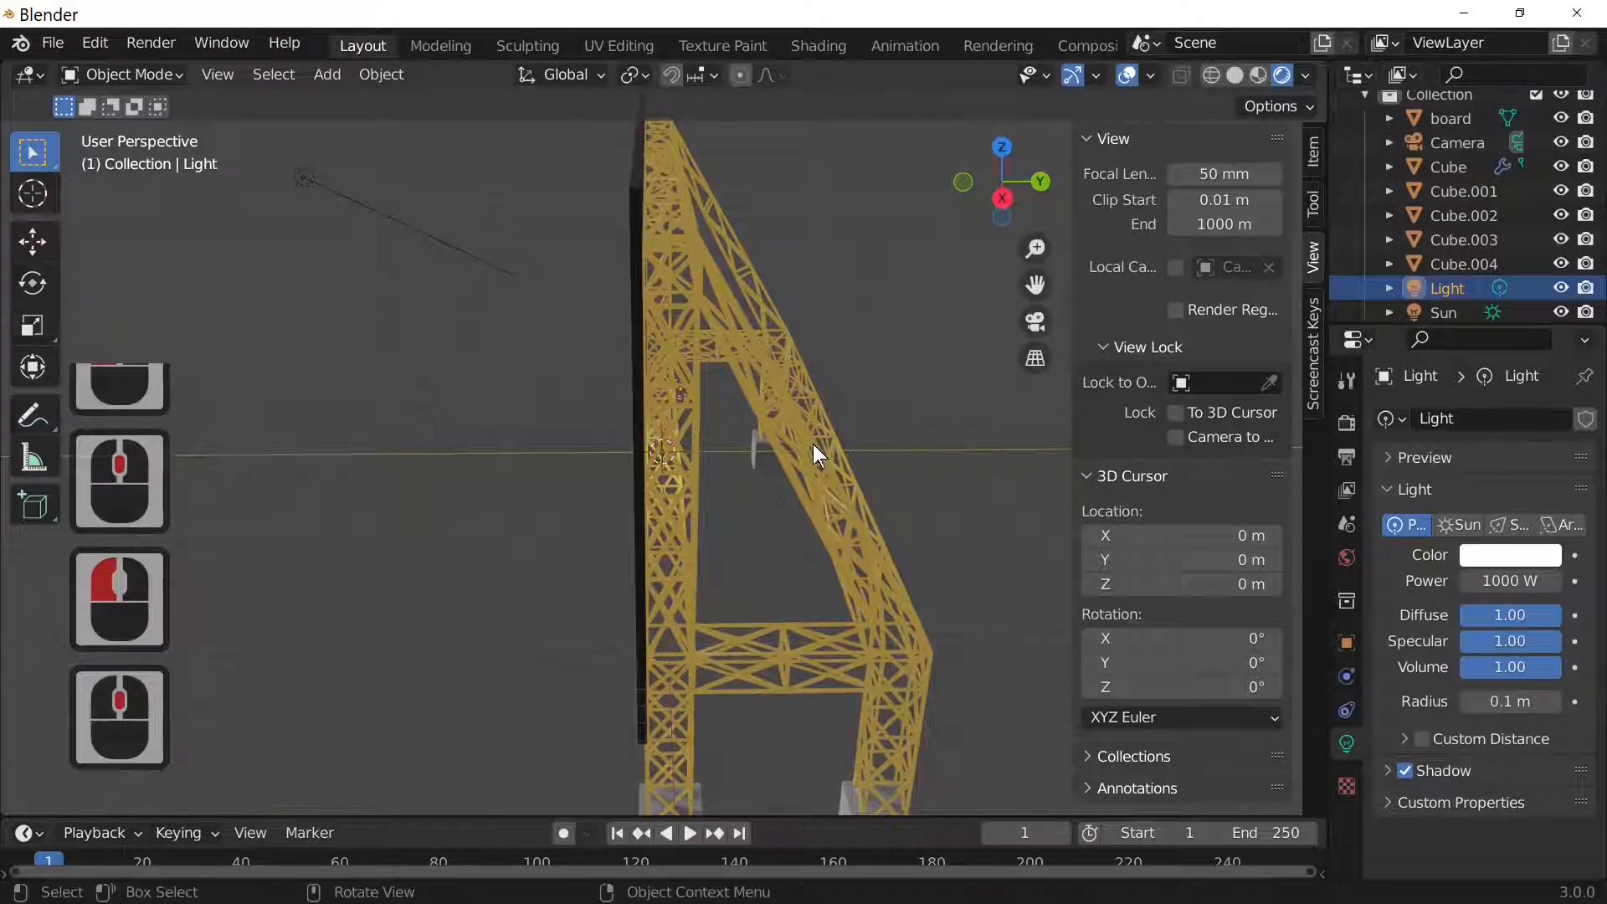
{"action": "key", "text": "g"}
{"action": "key", "text": "z"}
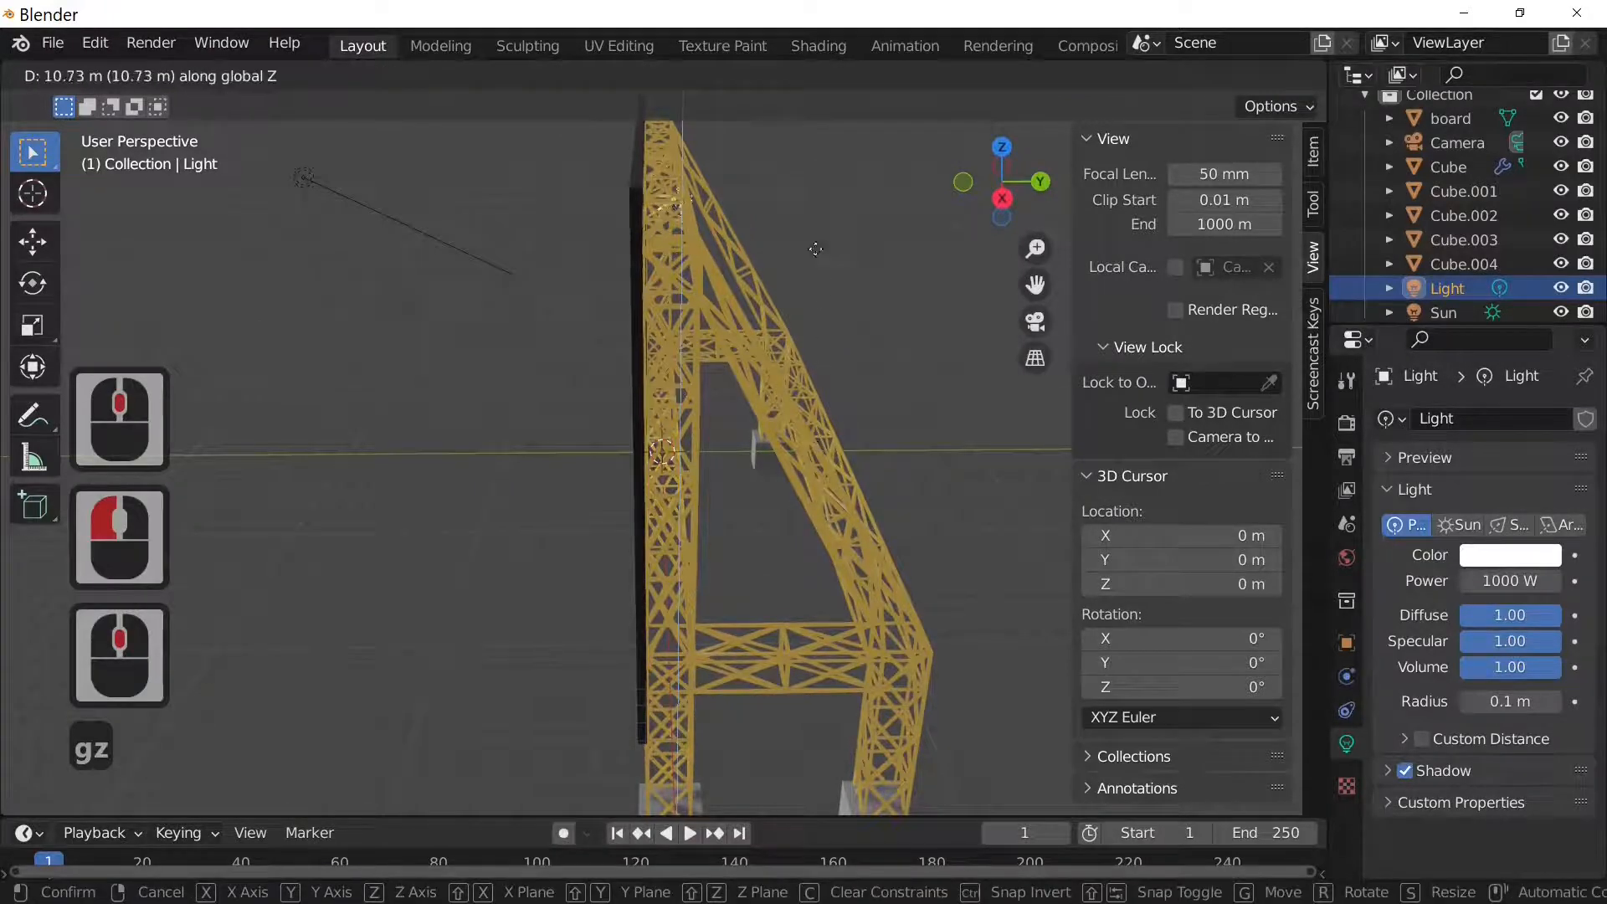
{"action": "left_click", "coordinate": [836, 260]}
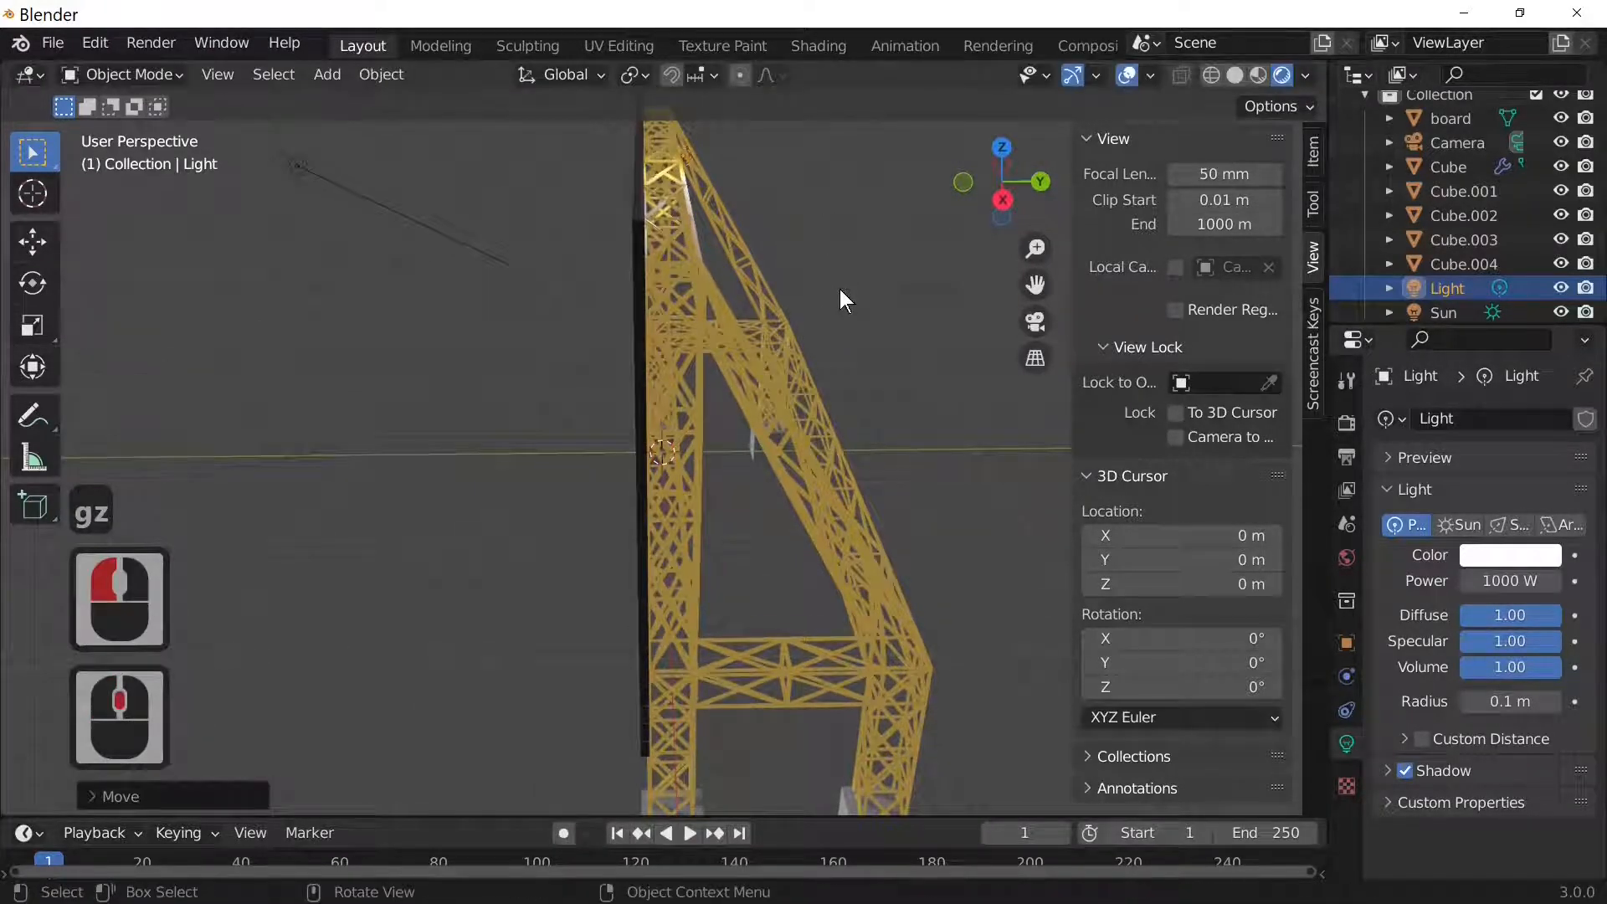
Shift the point light slightly along X and move it along Y to just in front of the board's upper edge.
{"action": "key", "text": "g"}
{"action": "key", "text": "x"}
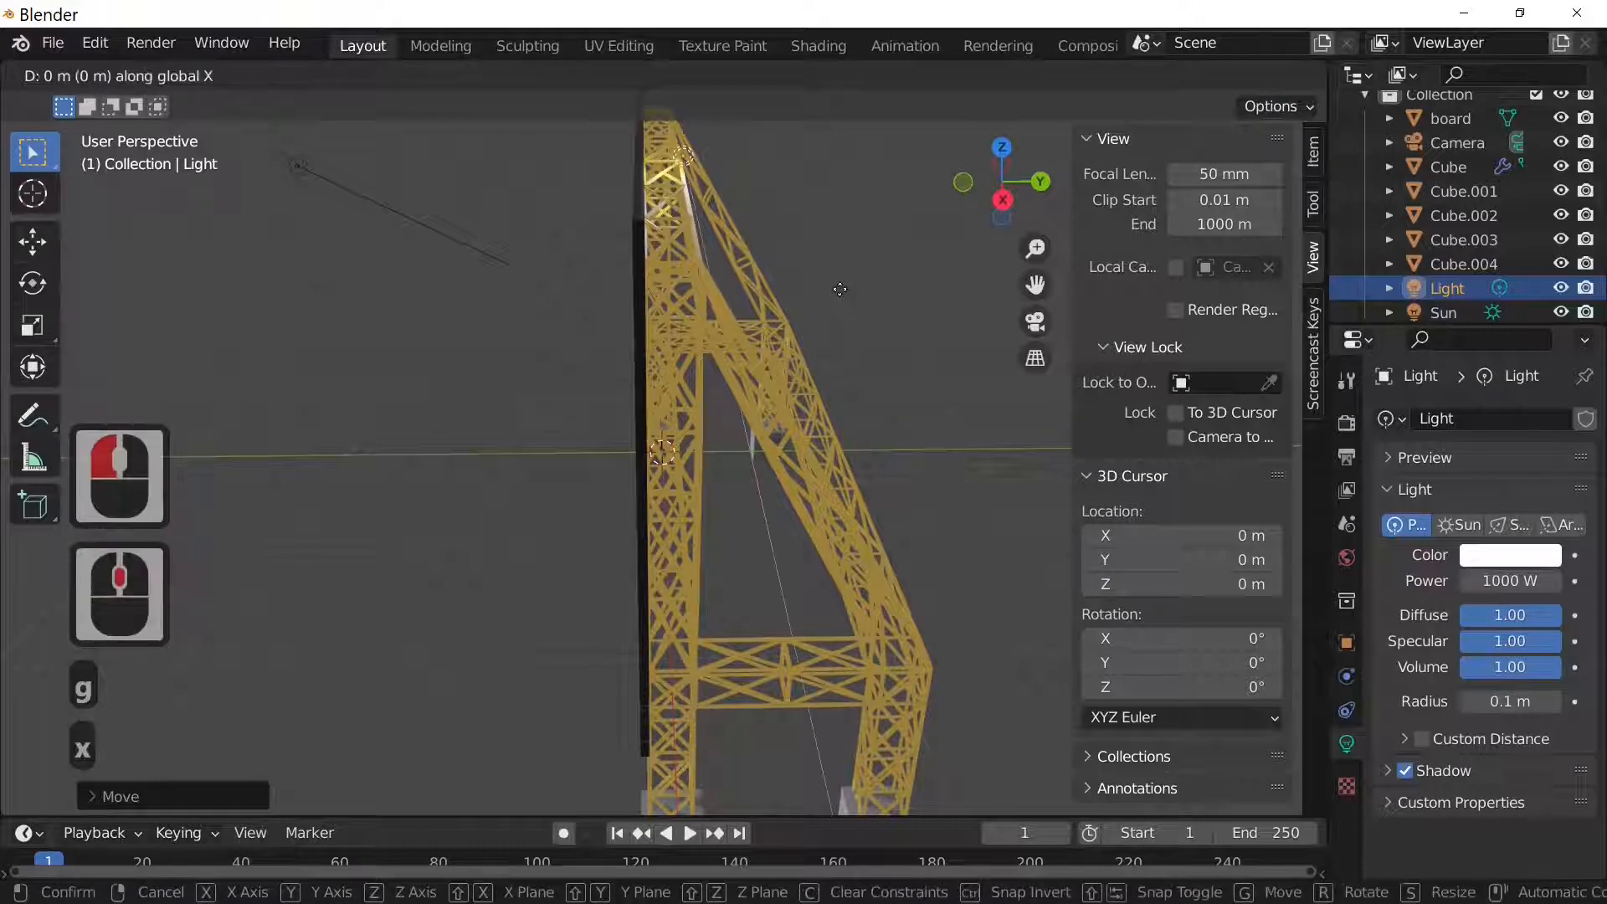
{"action": "left_click", "coordinate": [790, 297]}
{"action": "key", "text": "g"}
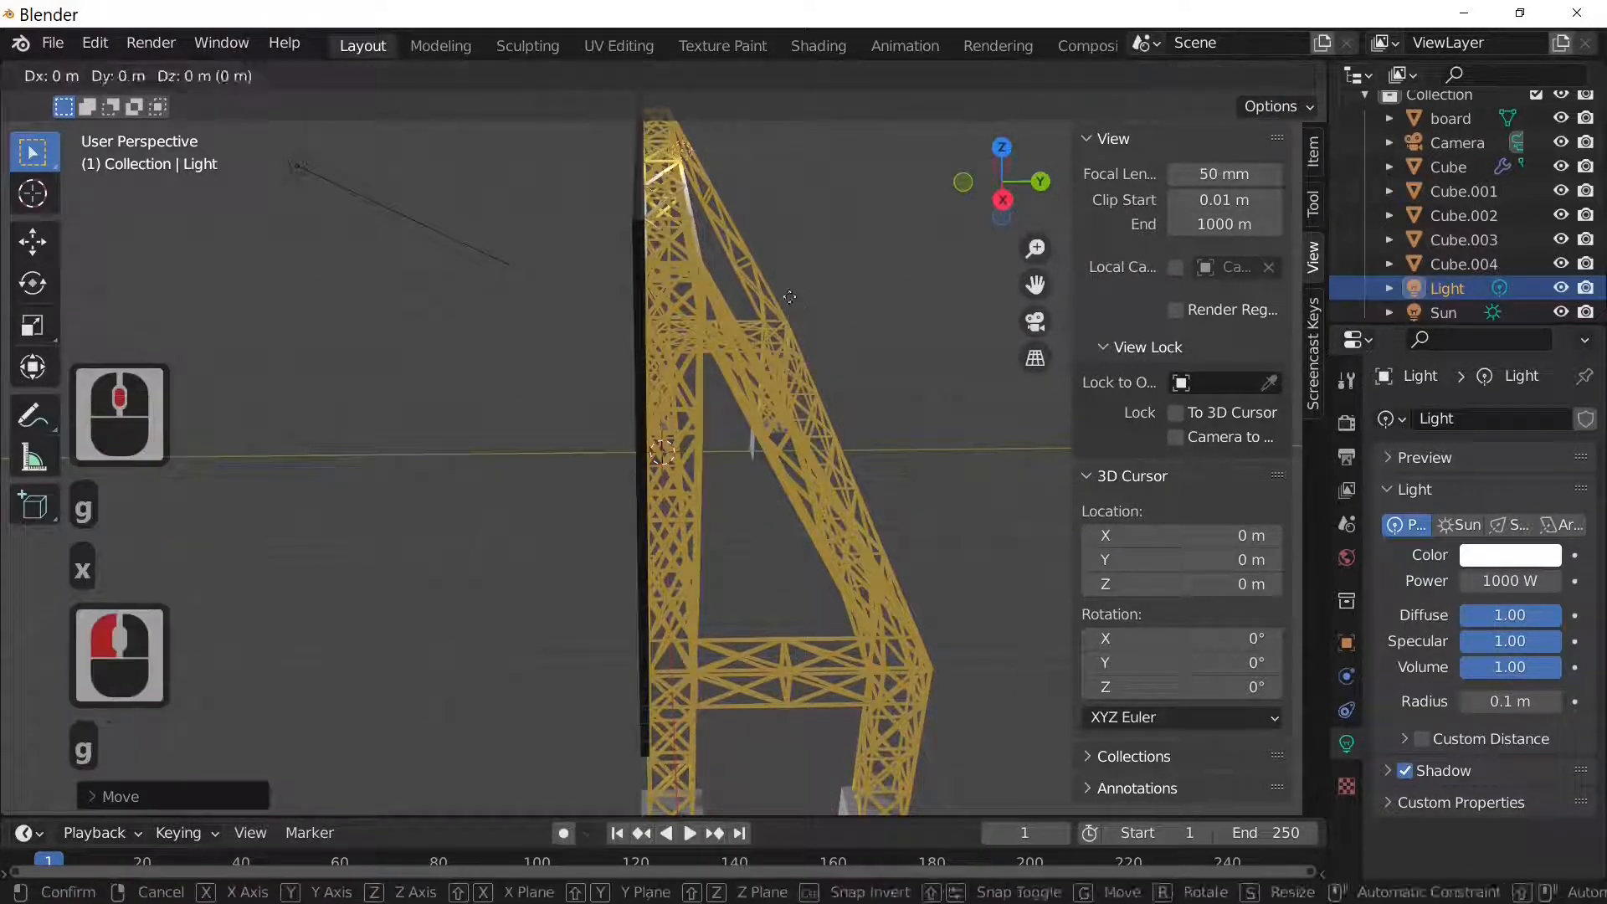
{"action": "key", "text": "y"}
{"action": "left_click", "coordinate": [705, 307]}
{"action": "middle_click_drag", "start_coordinate": [705, 307], "coordinate": [831, 286]}
Add a plane mesh and scale it up into a ground surface extending well beyond the billboard.
{"action": "left_click", "coordinate": [327, 75]}
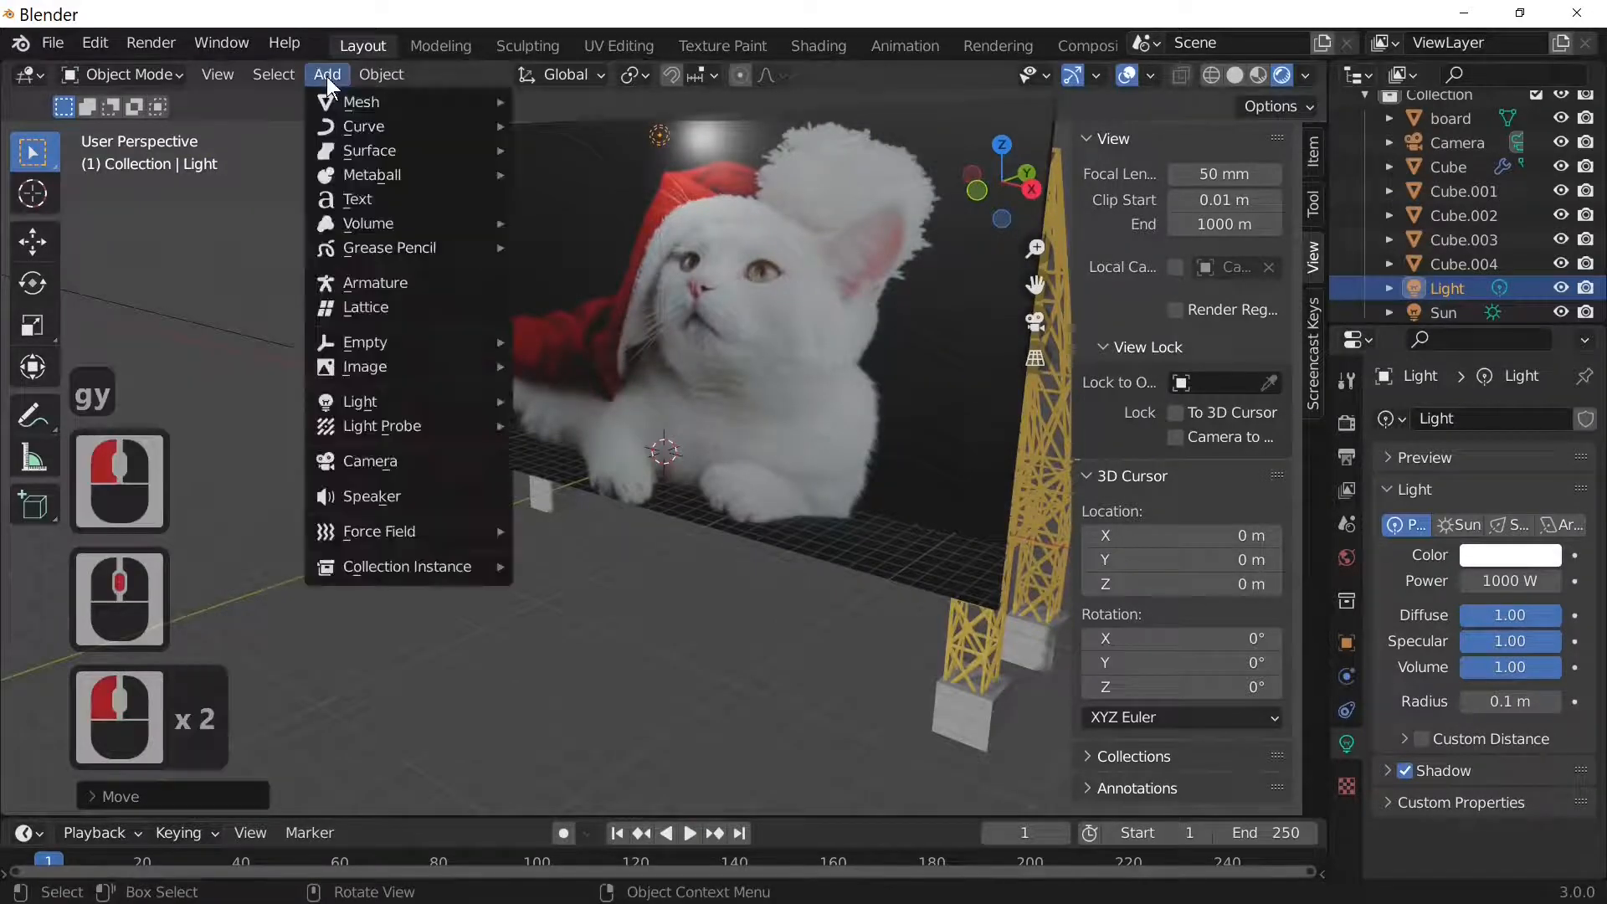
{"action": "left_click", "coordinate": [328, 75]}
{"action": "left_click", "coordinate": [327, 75]}
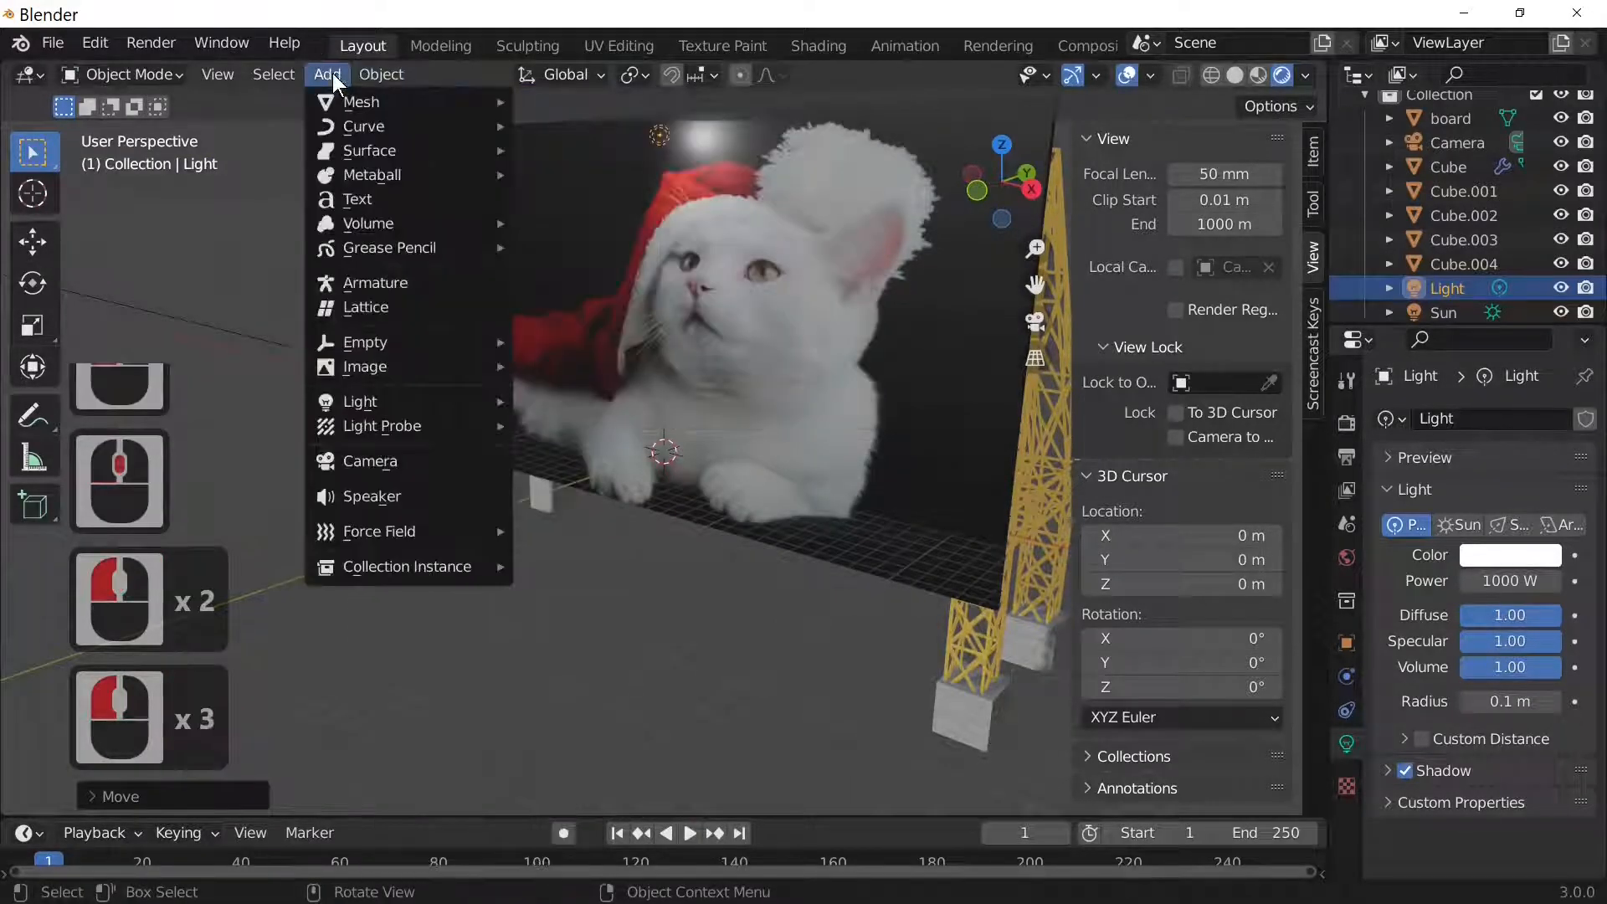
{"action": "mouse_move", "coordinate": [364, 99]}
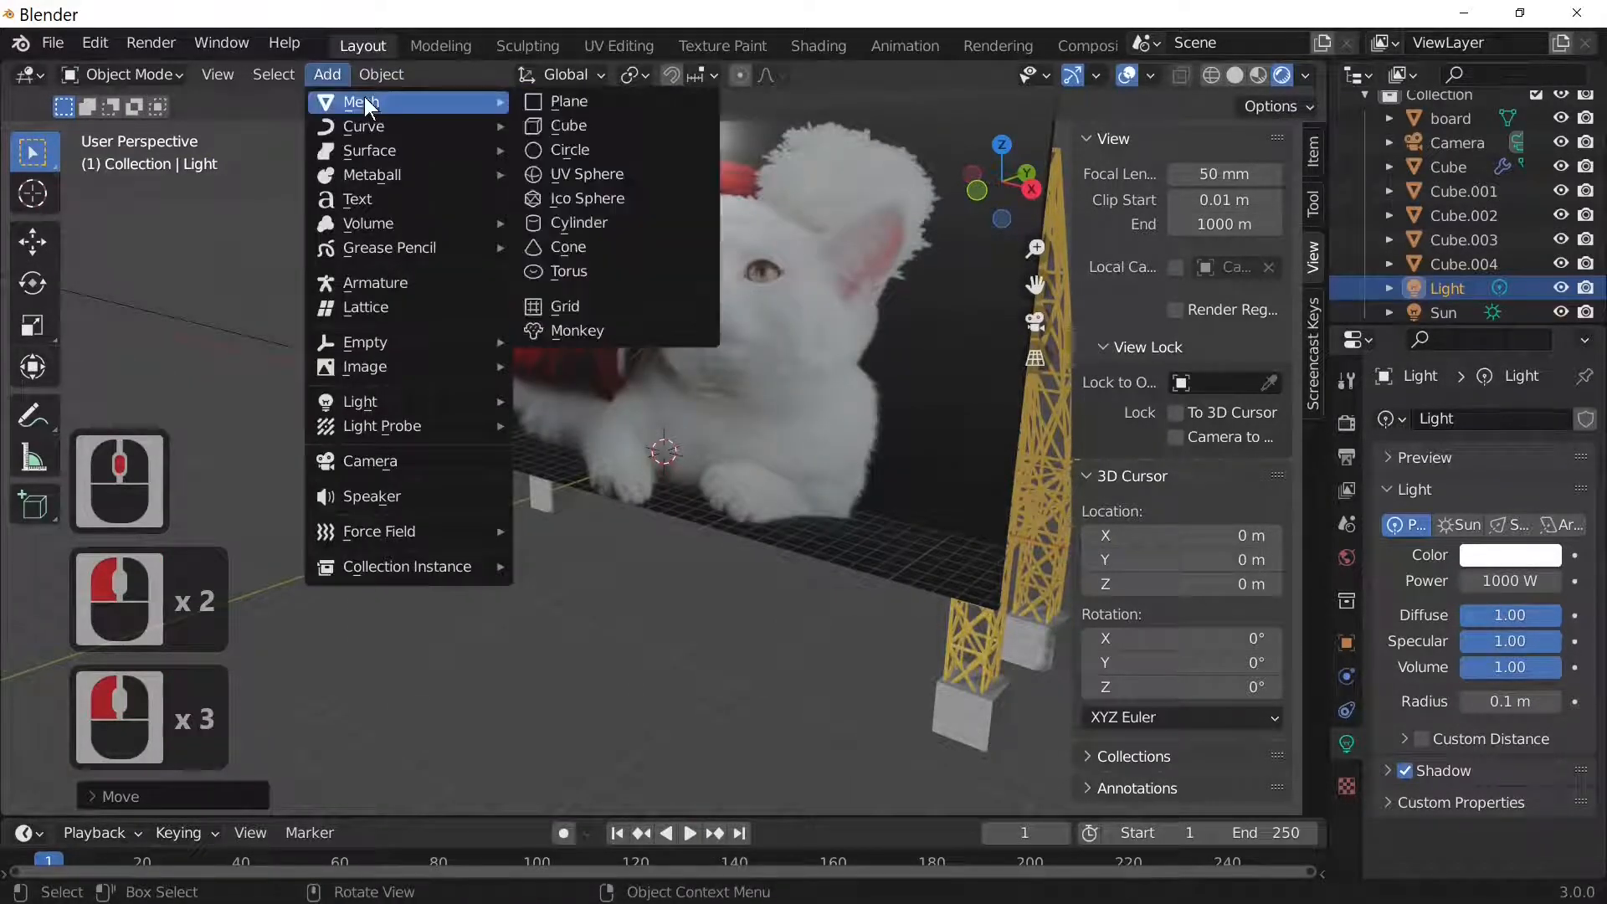
{"action": "left_click", "coordinate": [588, 108]}
{"action": "scroll", "coordinate": [711, 370], "scroll_direction": "down", "scroll_amount": 3}
{"action": "key", "text": "s"}
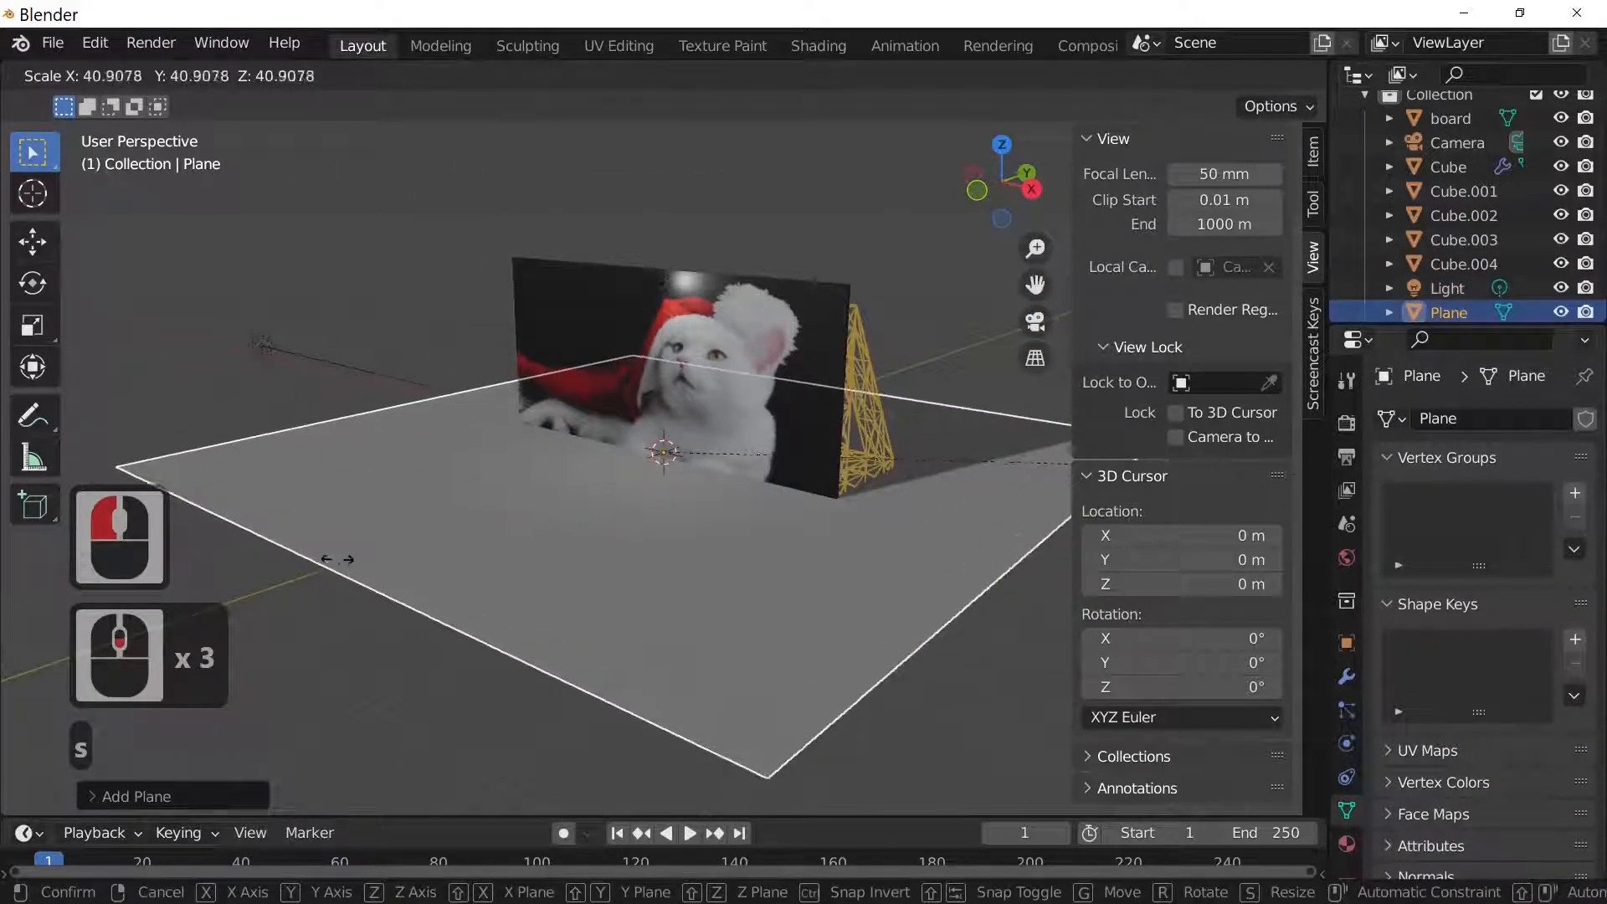
{"action": "left_click", "coordinate": [708, 755]}
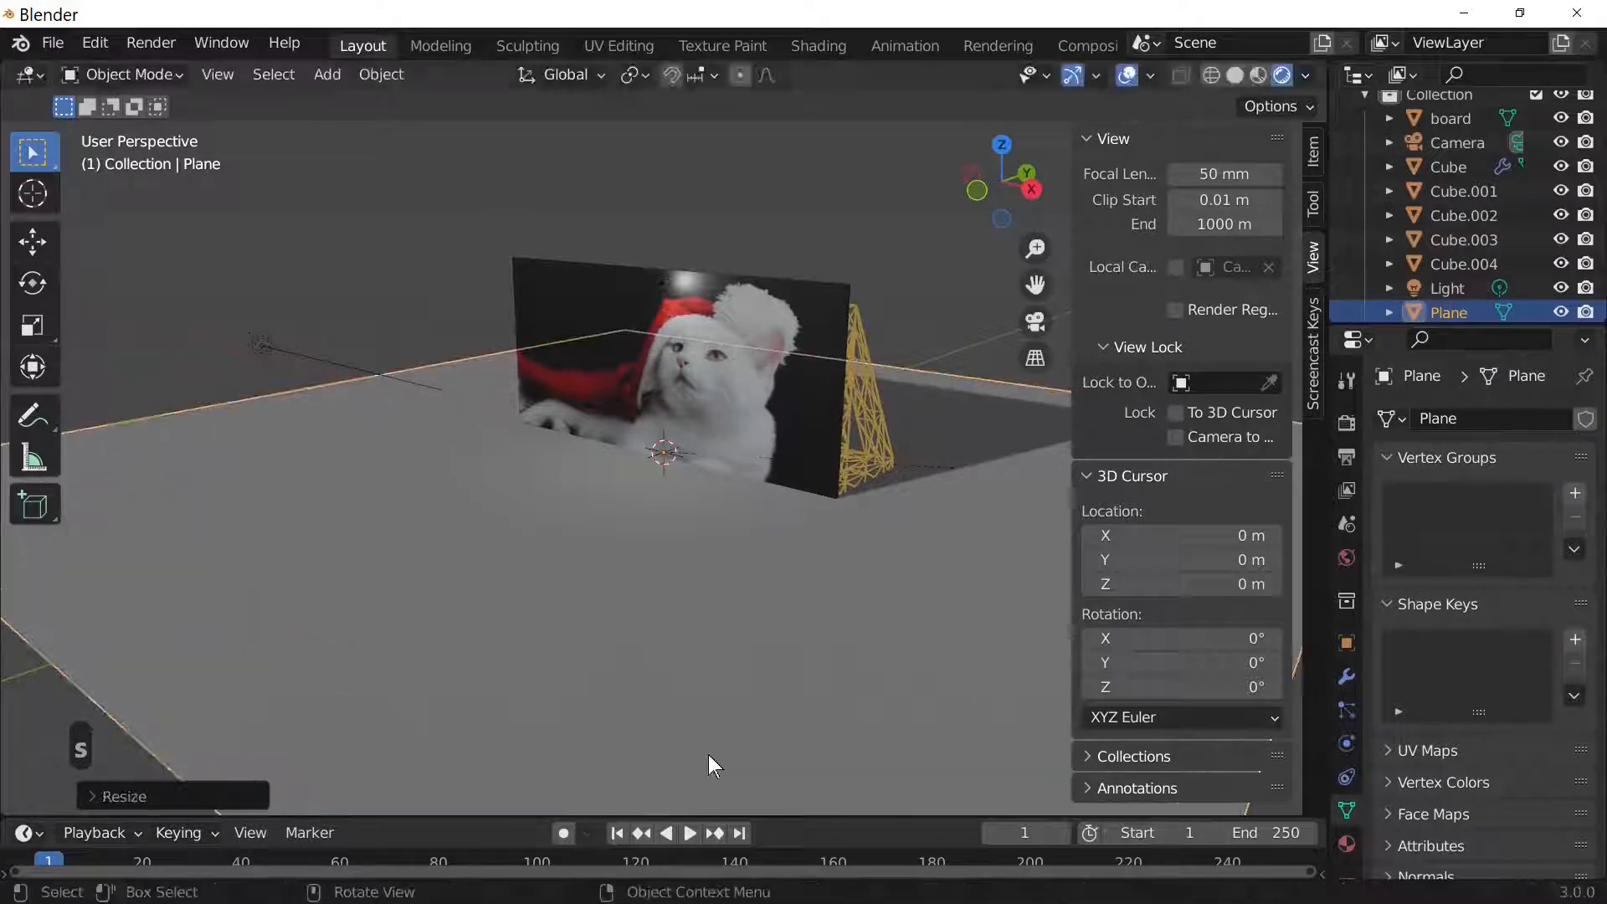
Lower the ground plane along Z to the level of the billboard's foot blocks.
{"action": "key", "text": "g"}
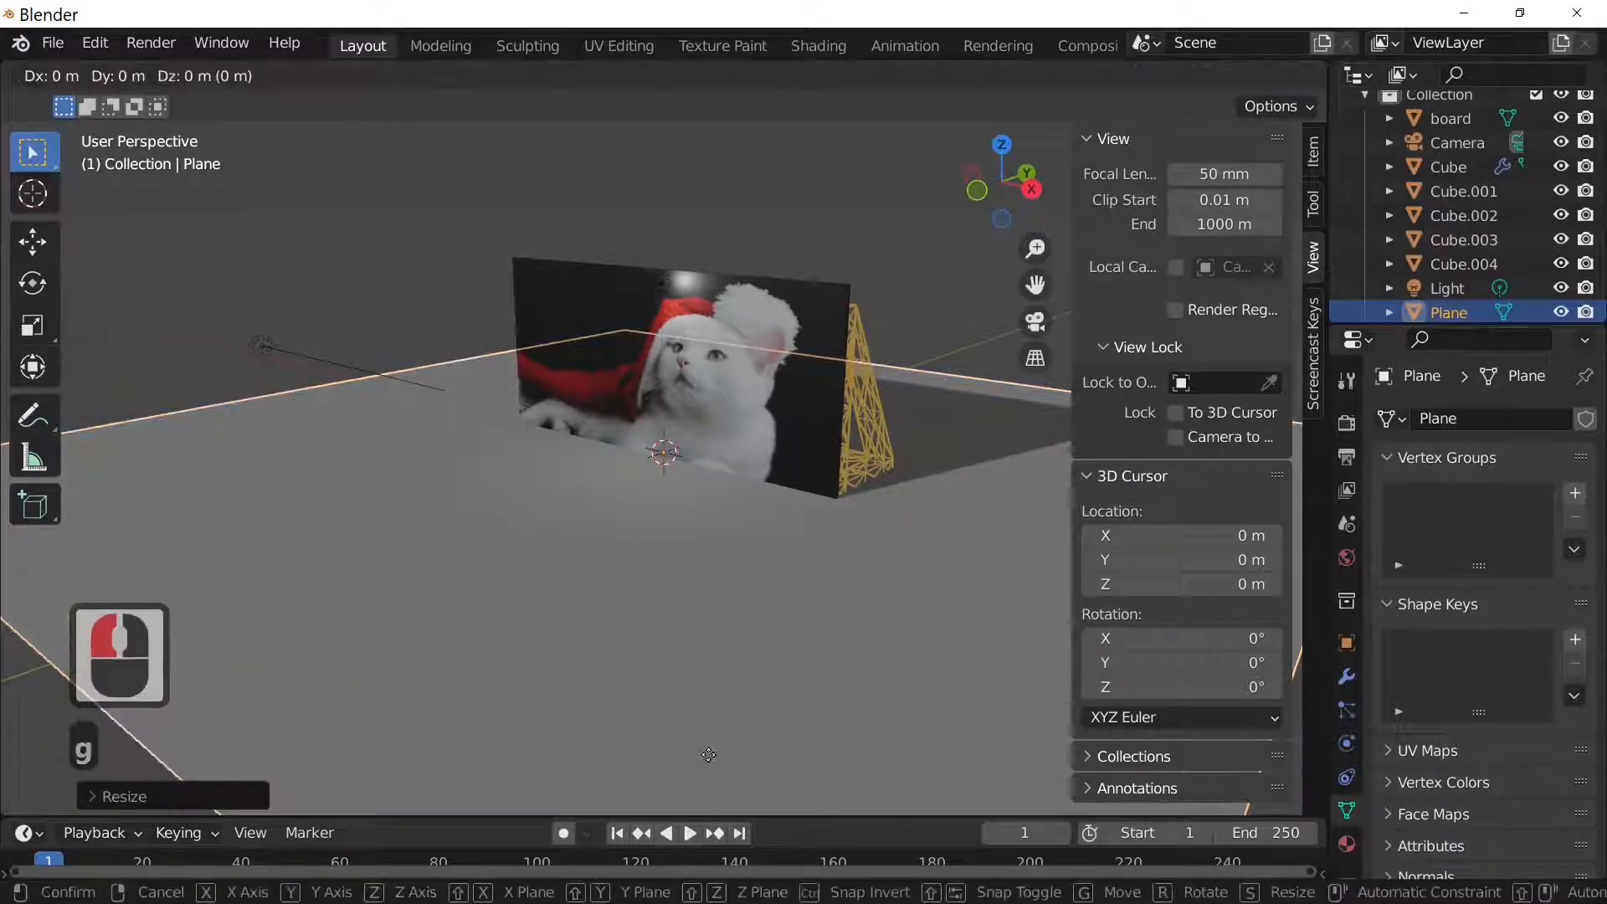
{"action": "key", "text": "z"}
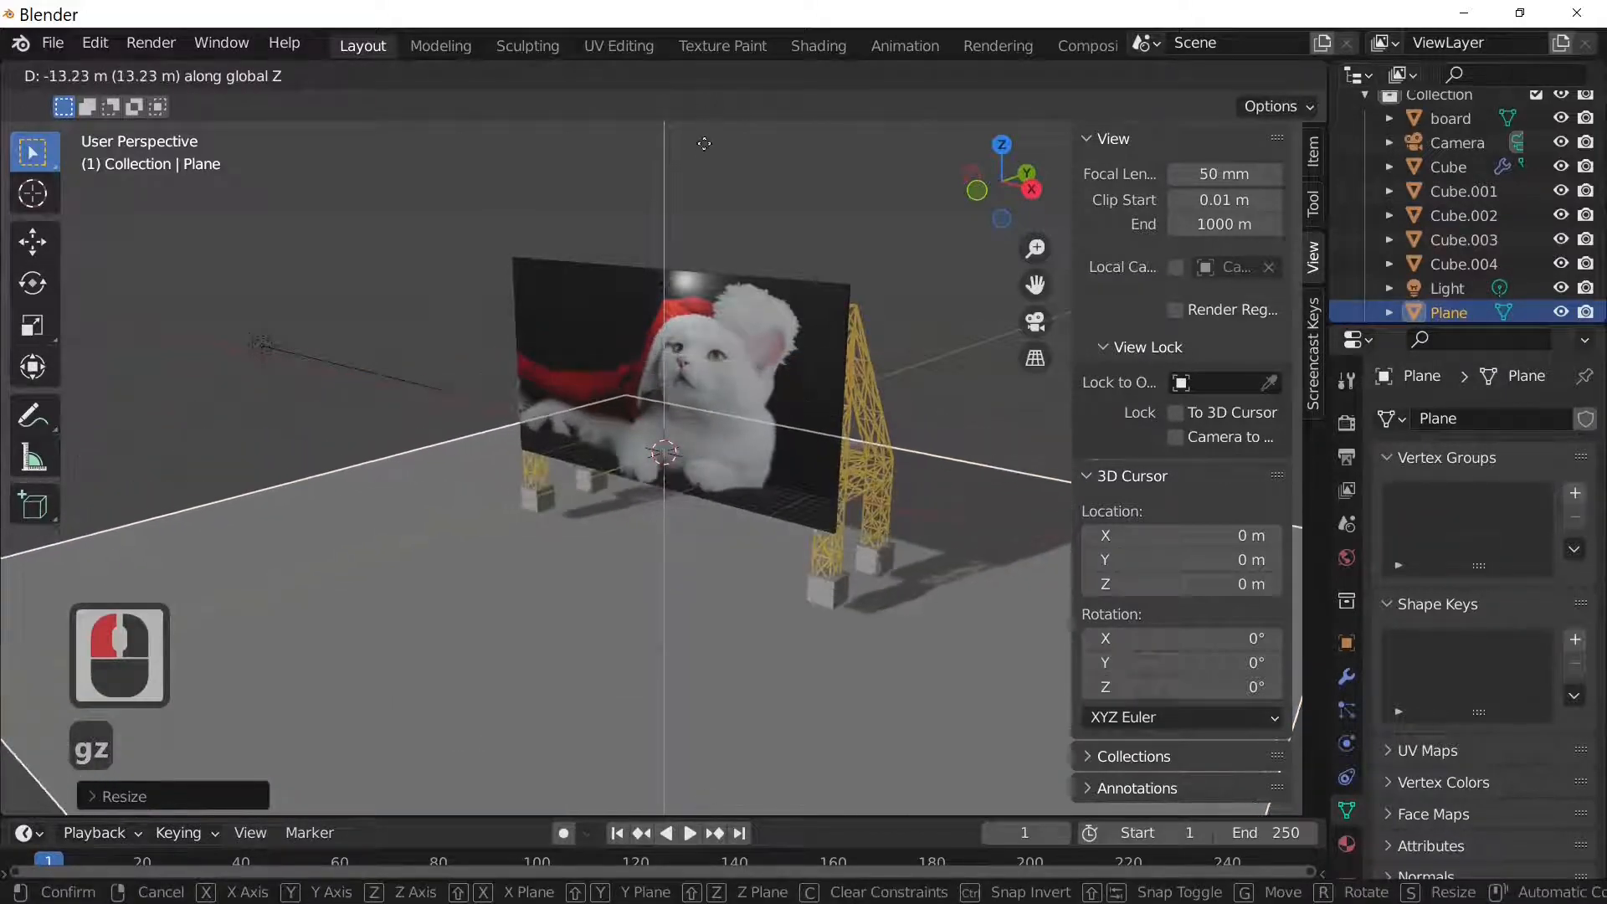
{"action": "left_click", "coordinate": [718, 126]}
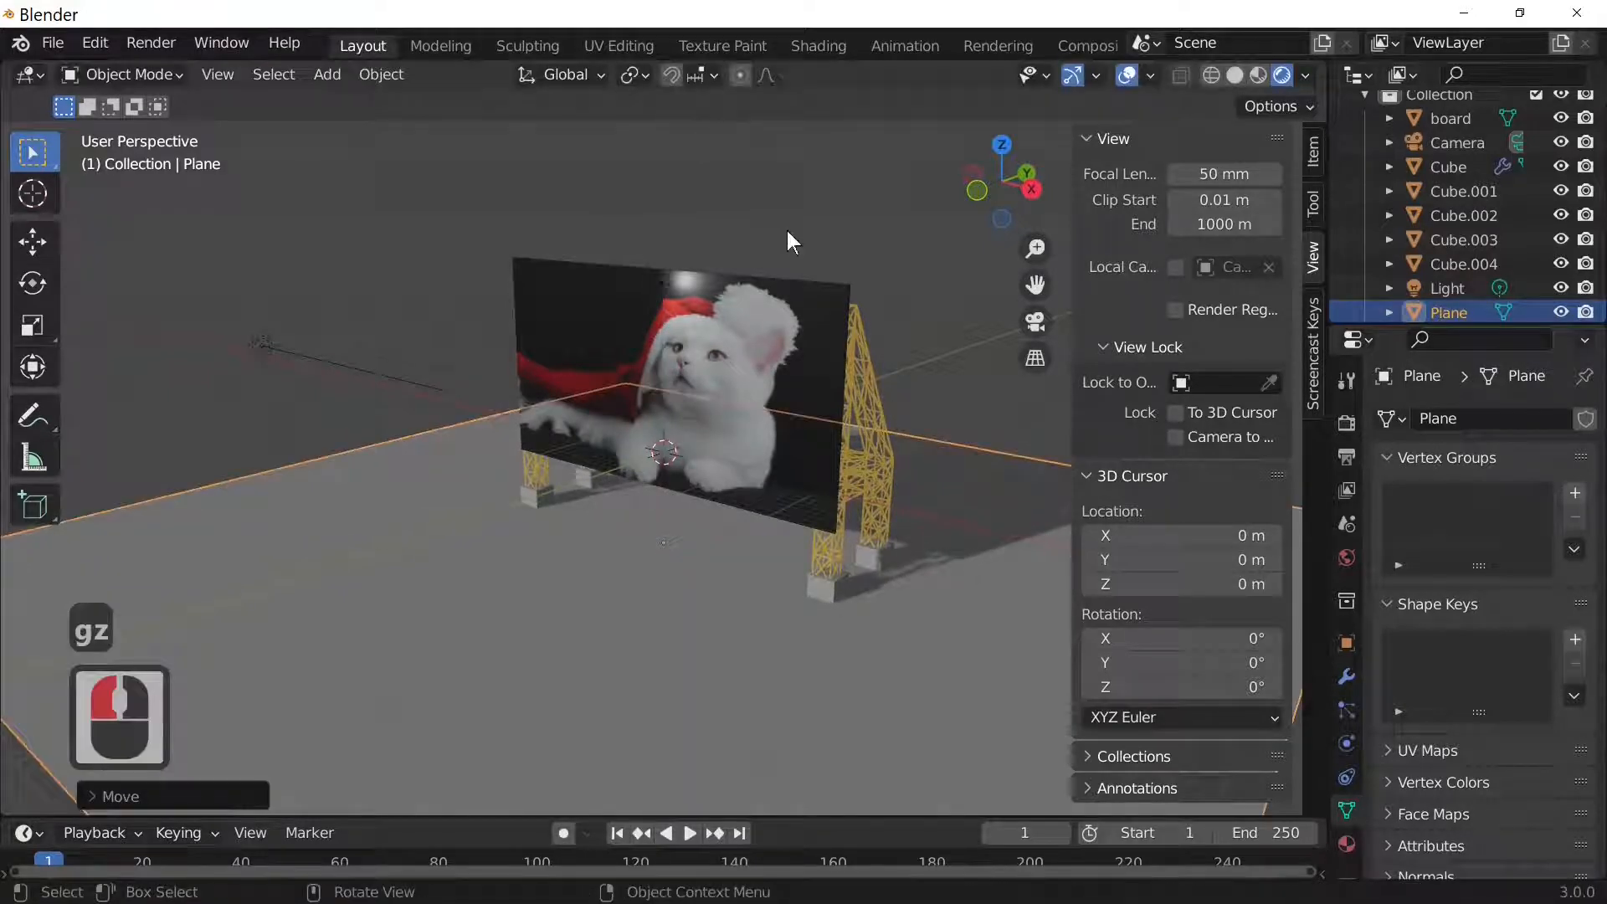
Select the sun light and rotate it freely, then about Z, so the billboard's shadow falls diagonally in front of the board.
{"action": "middle_click_drag", "start_coordinate": [790, 240], "coordinate": [657, 251]}
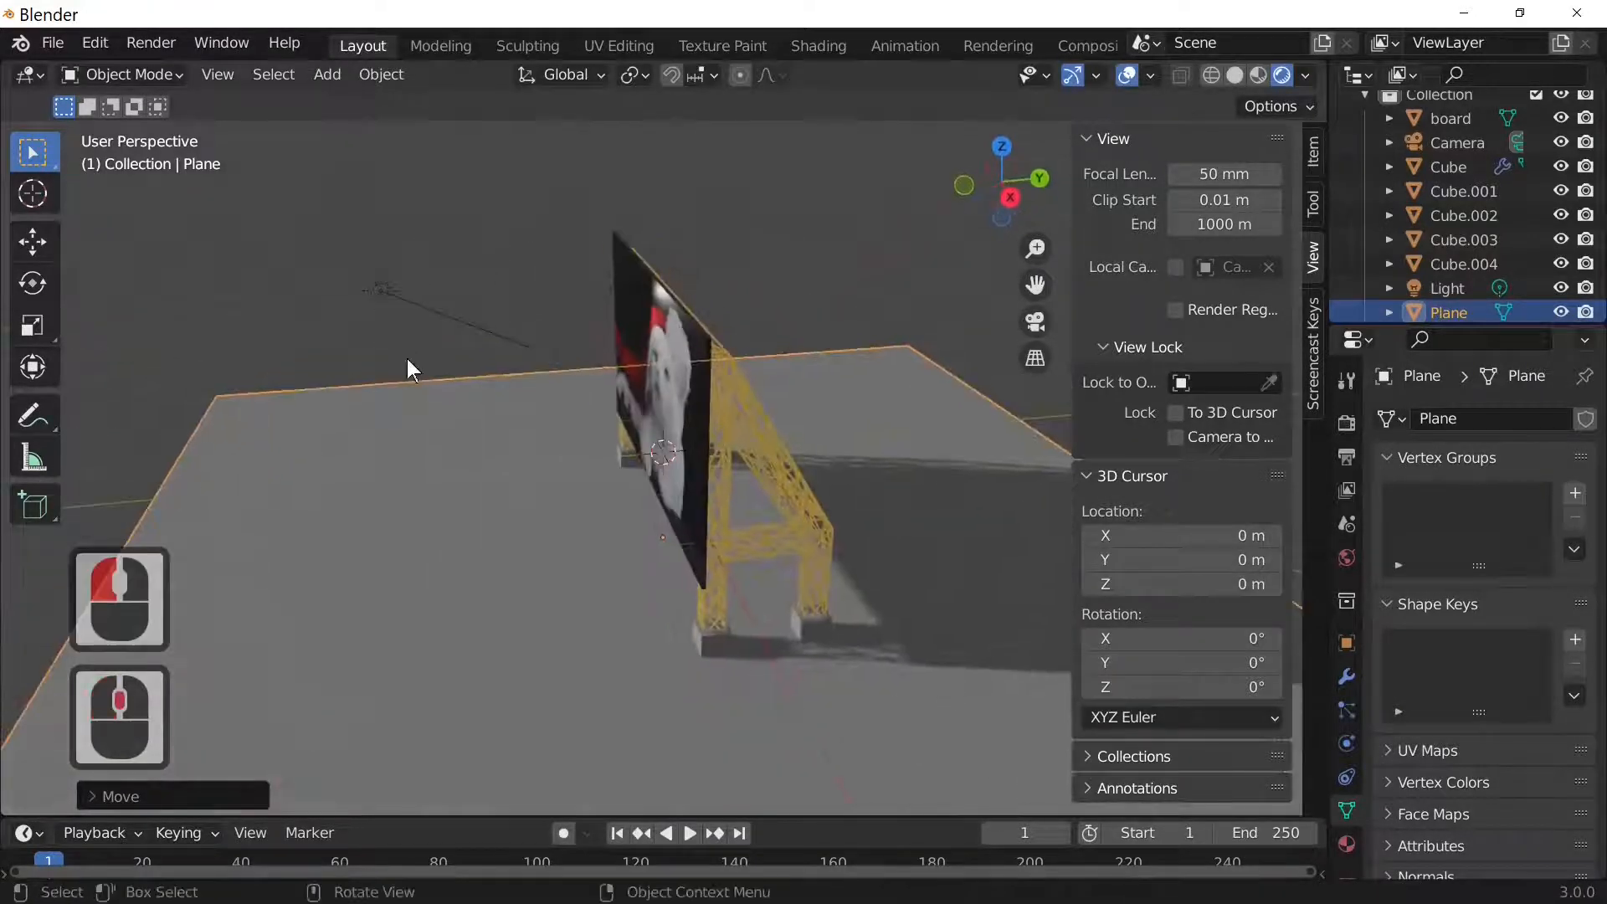
{"action": "left_click", "coordinate": [441, 298]}
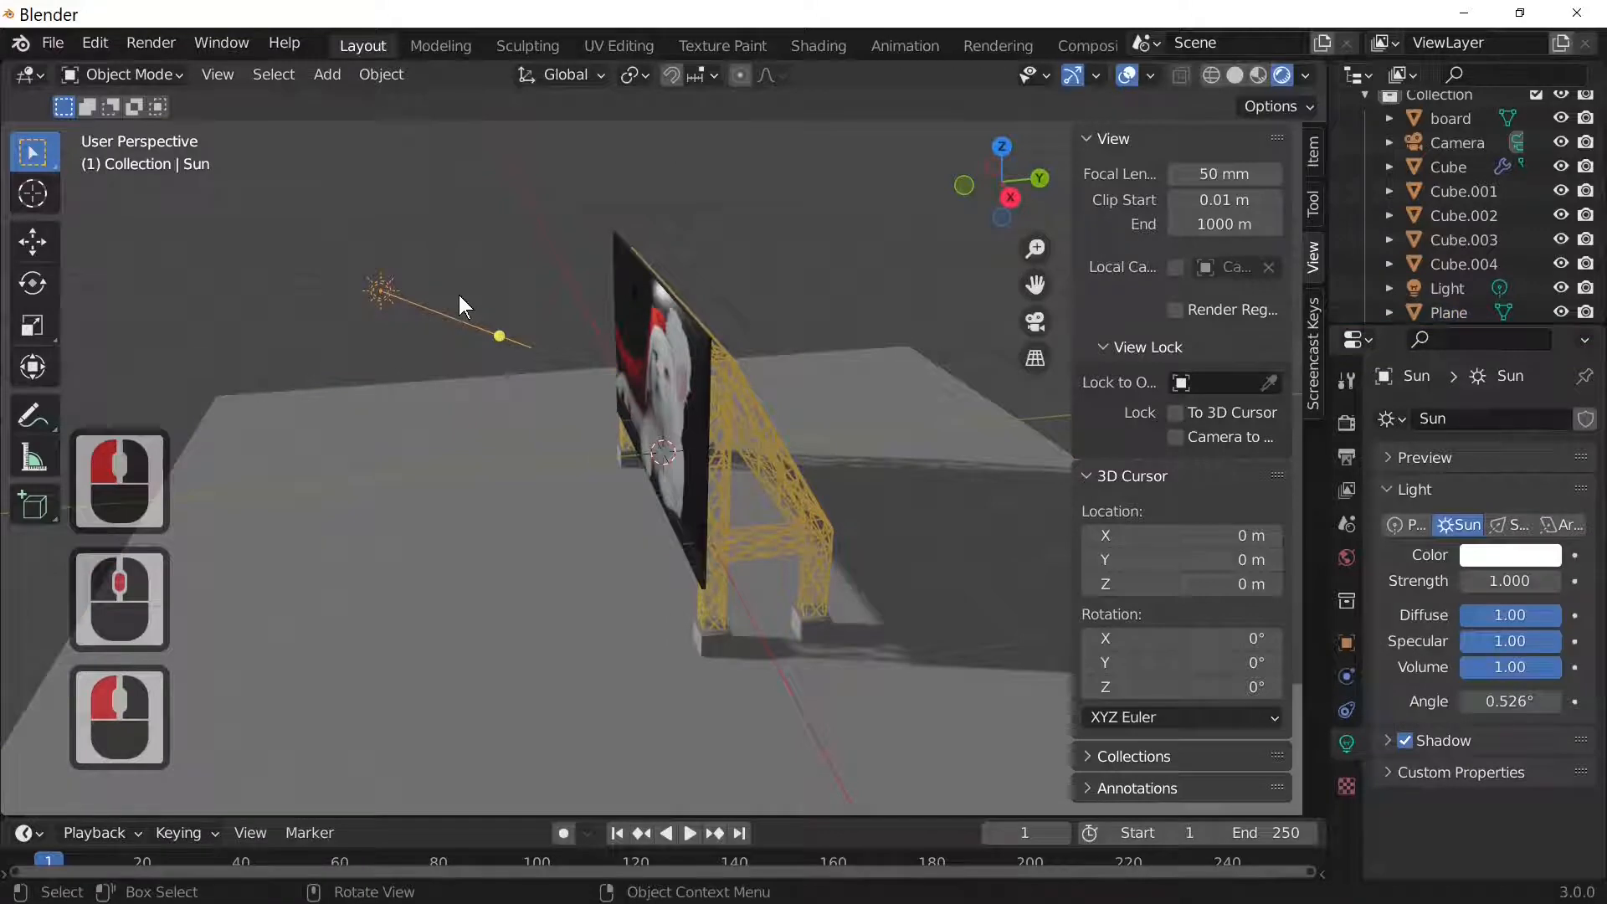
{"action": "key", "text": "r"}
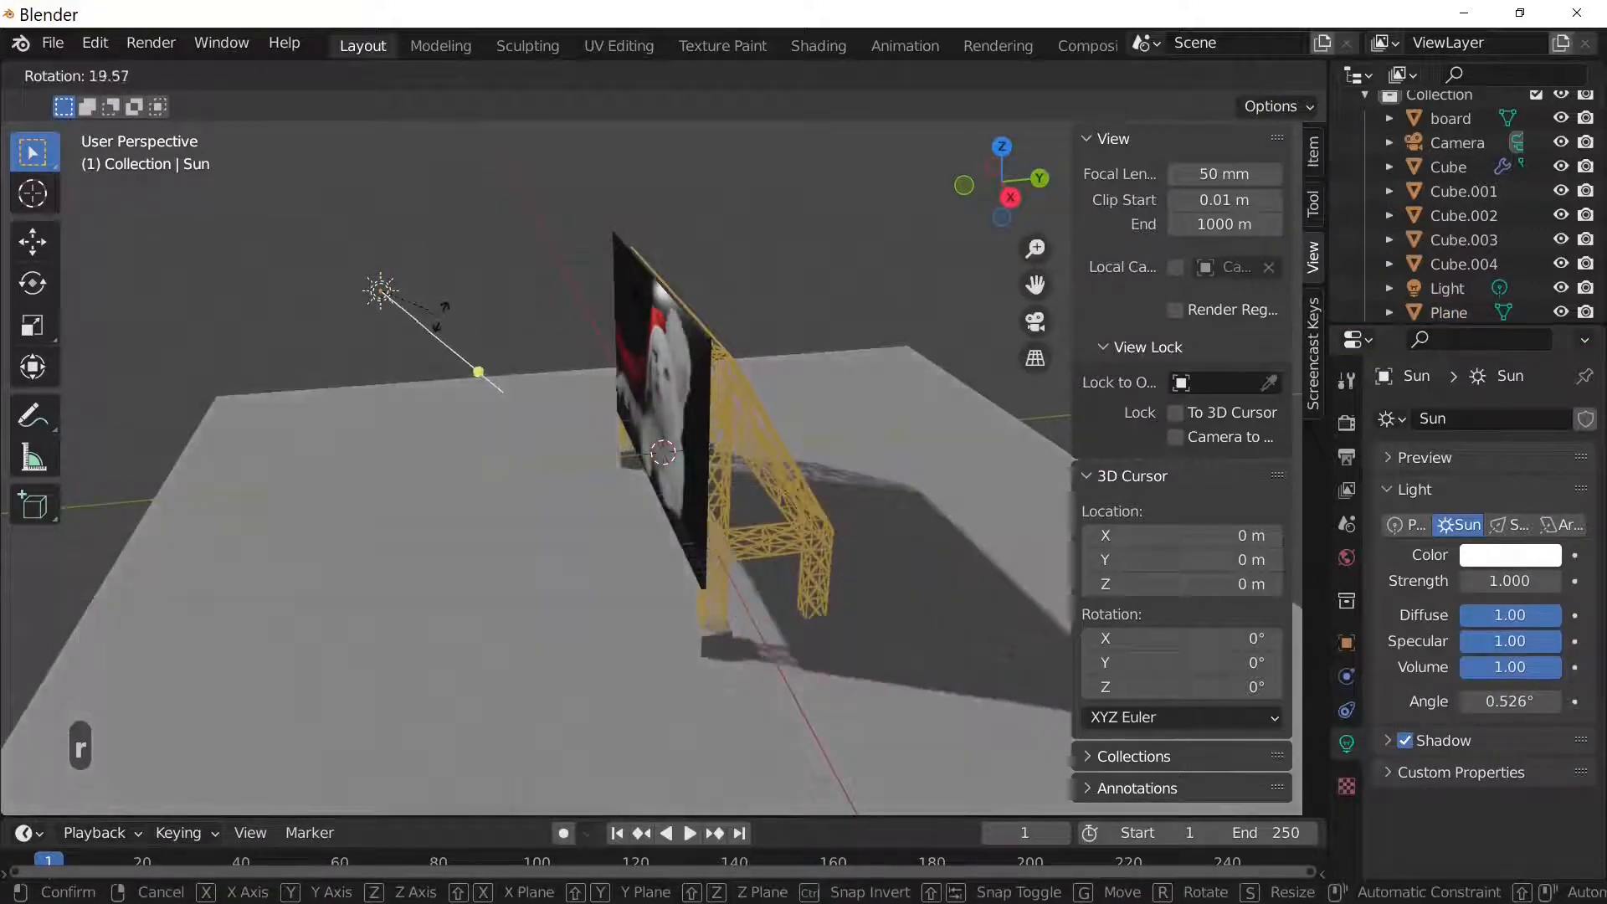
{"action": "left_click", "coordinate": [374, 307]}
{"action": "key", "text": "r"}
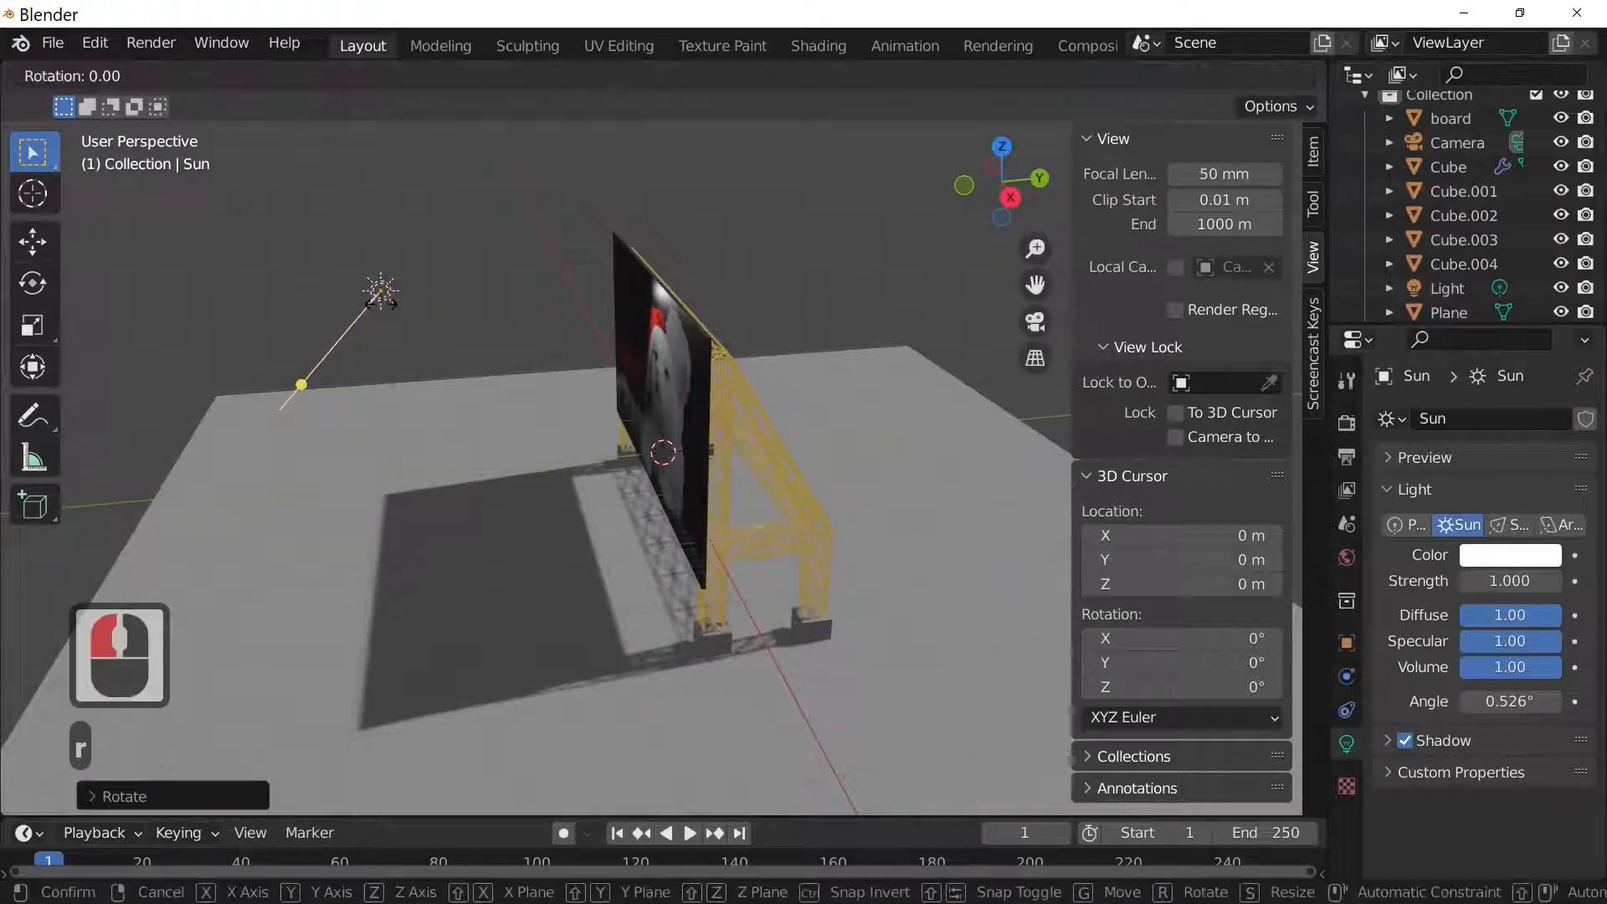
{"action": "left_click", "coordinate": [414, 315]}
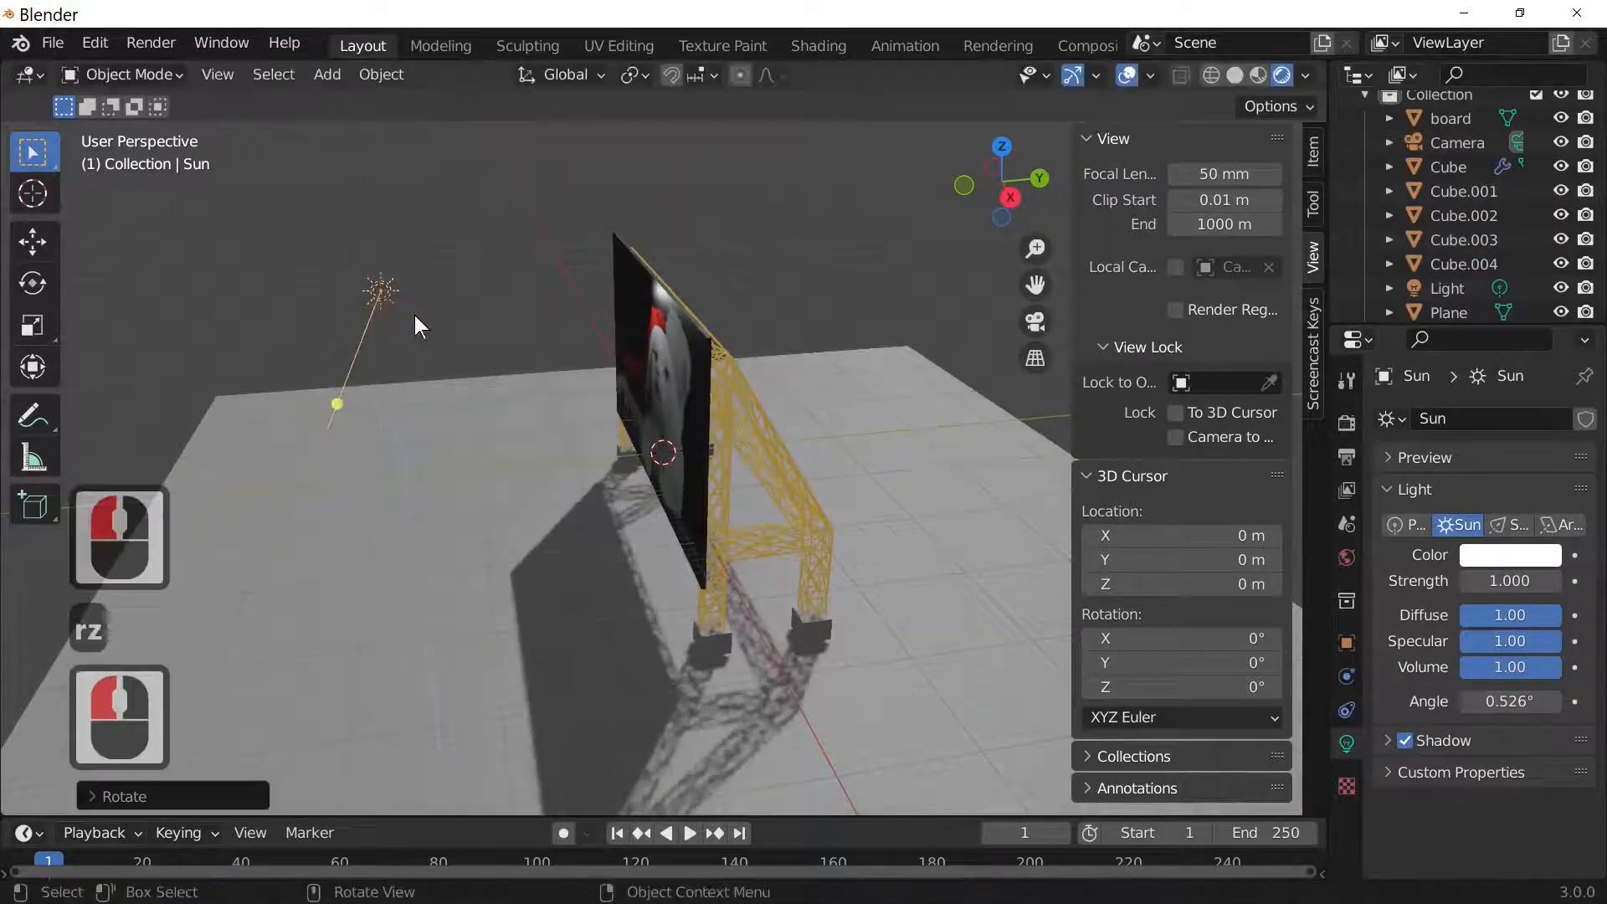
Darken the world background color to black.
{"action": "middle_click_drag", "start_coordinate": [414, 315], "coordinate": [1118, 350]}
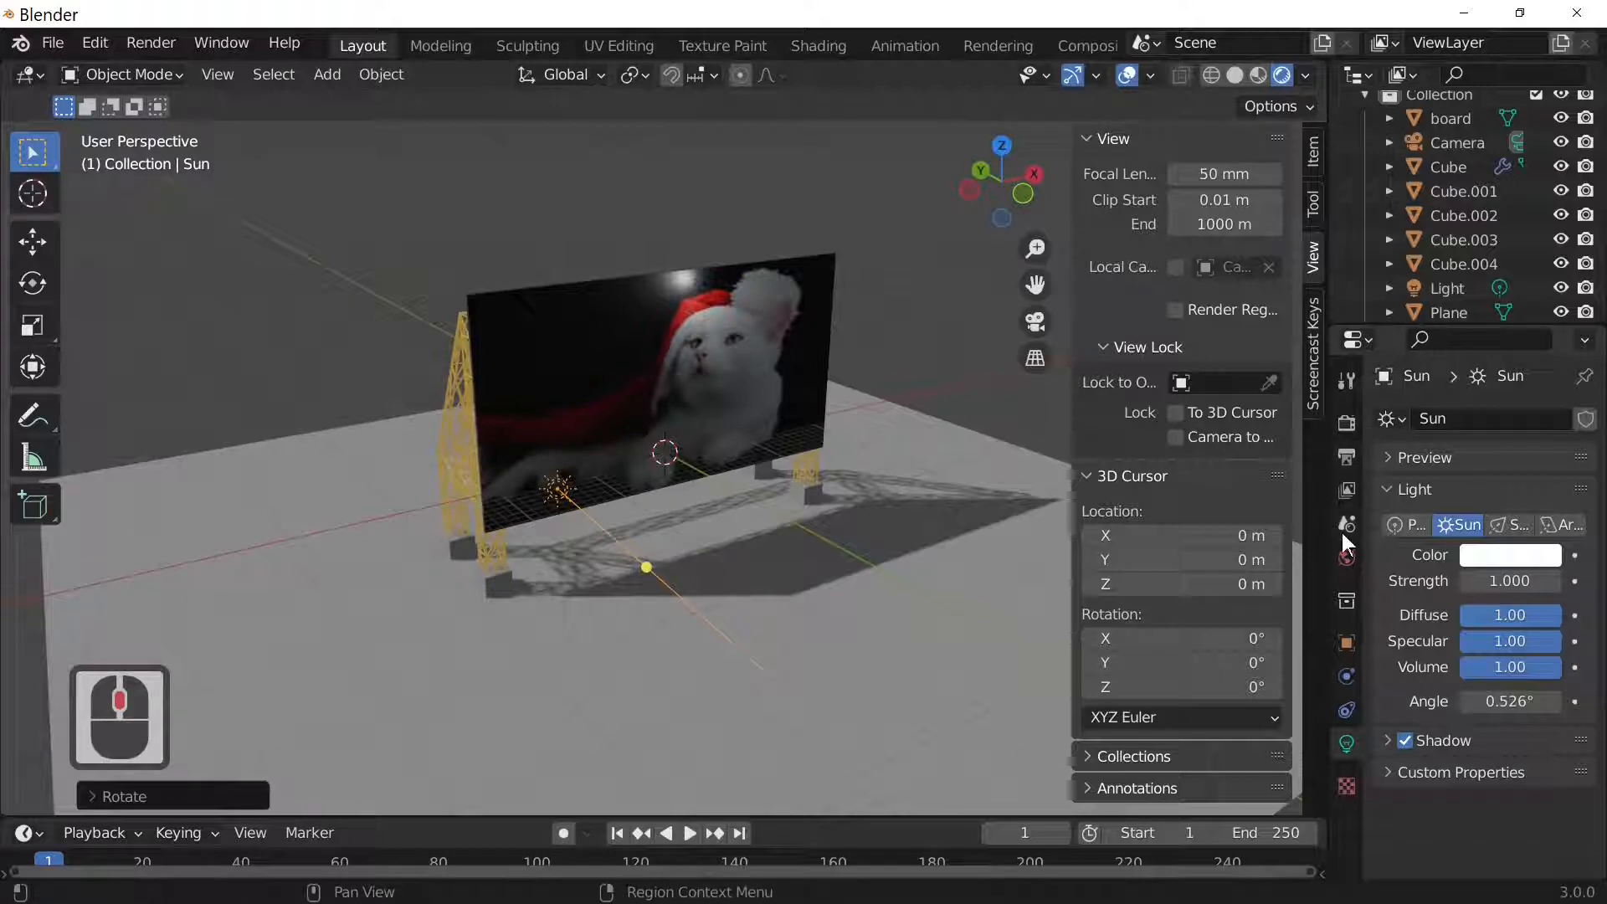
{"action": "left_click", "coordinate": [1349, 558]}
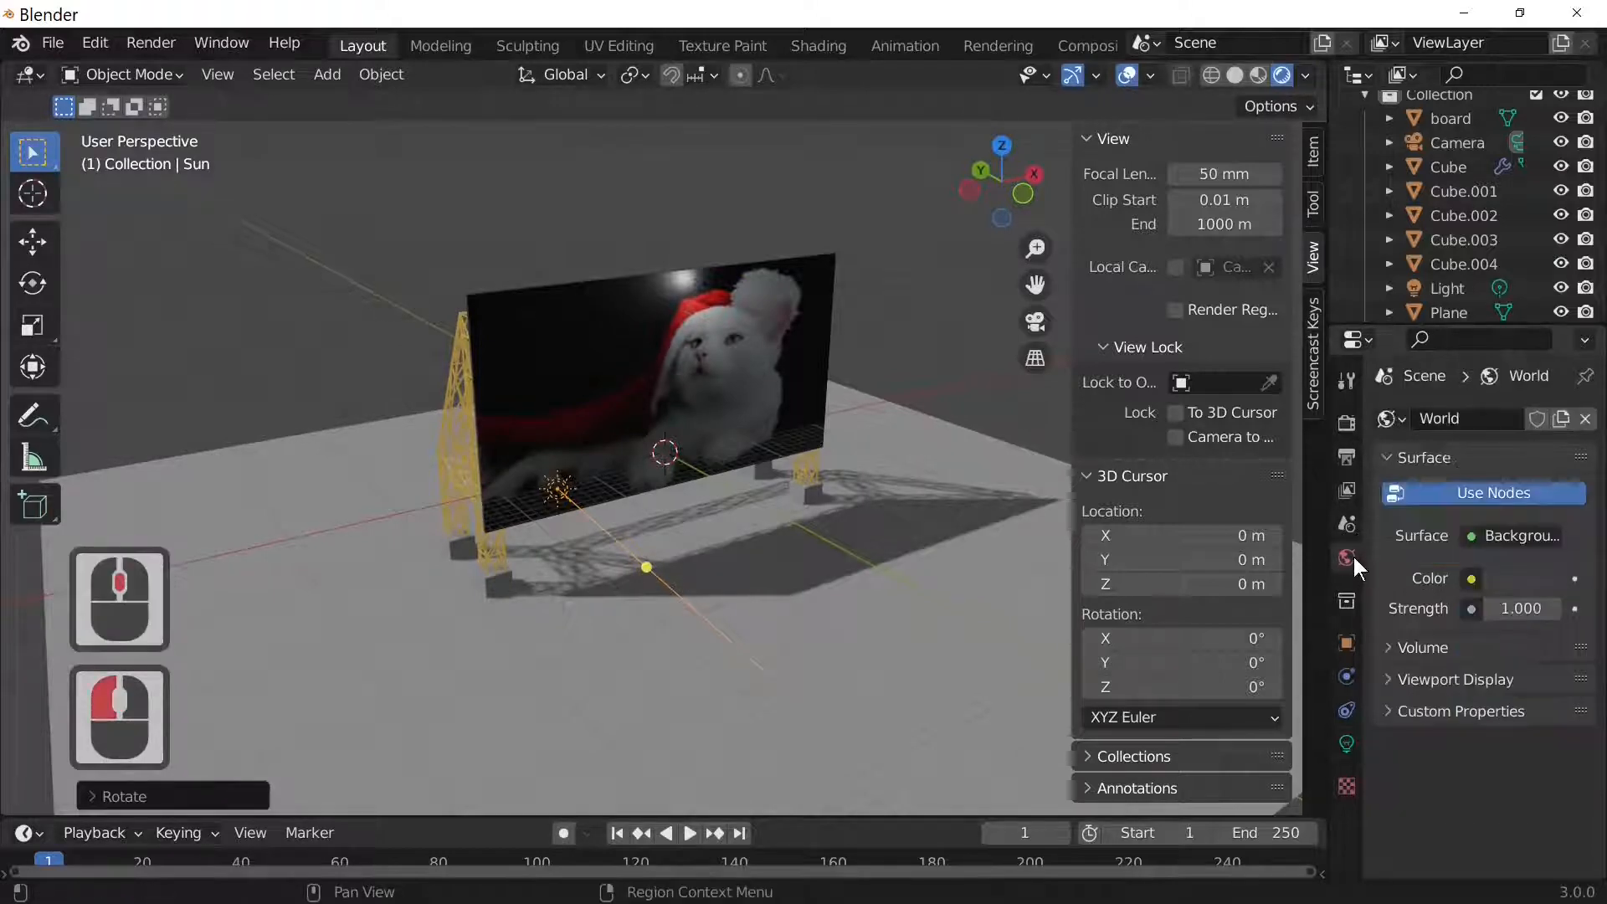
{"action": "left_click", "coordinate": [1524, 571]}
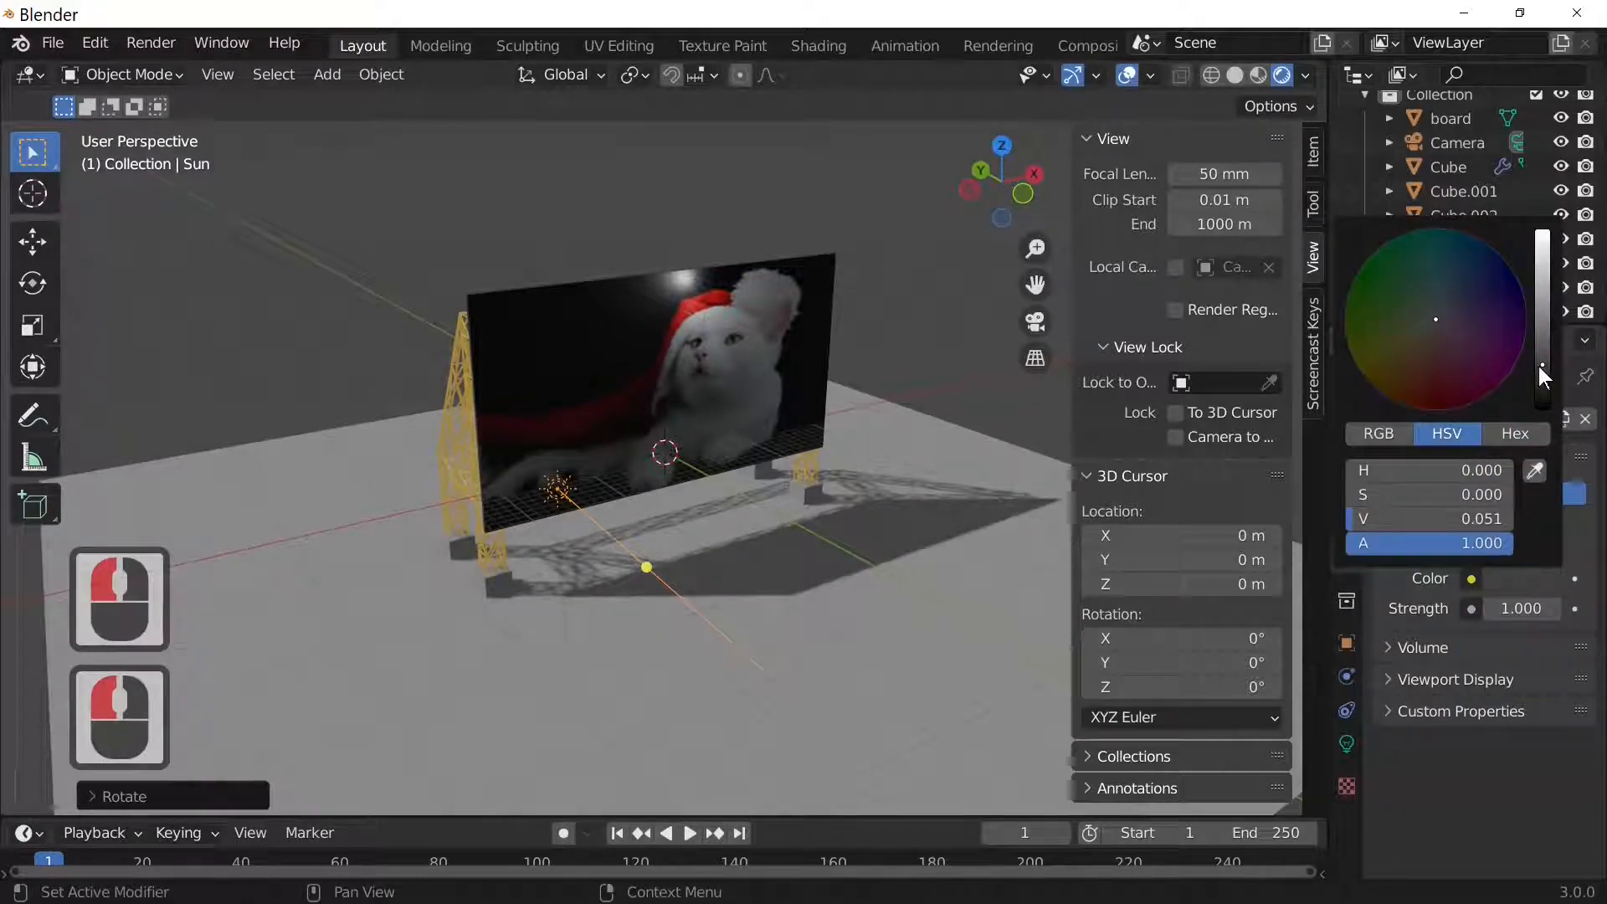
{"action": "left_click_drag", "start_coordinate": [1539, 365], "coordinate": [1538, 410]}
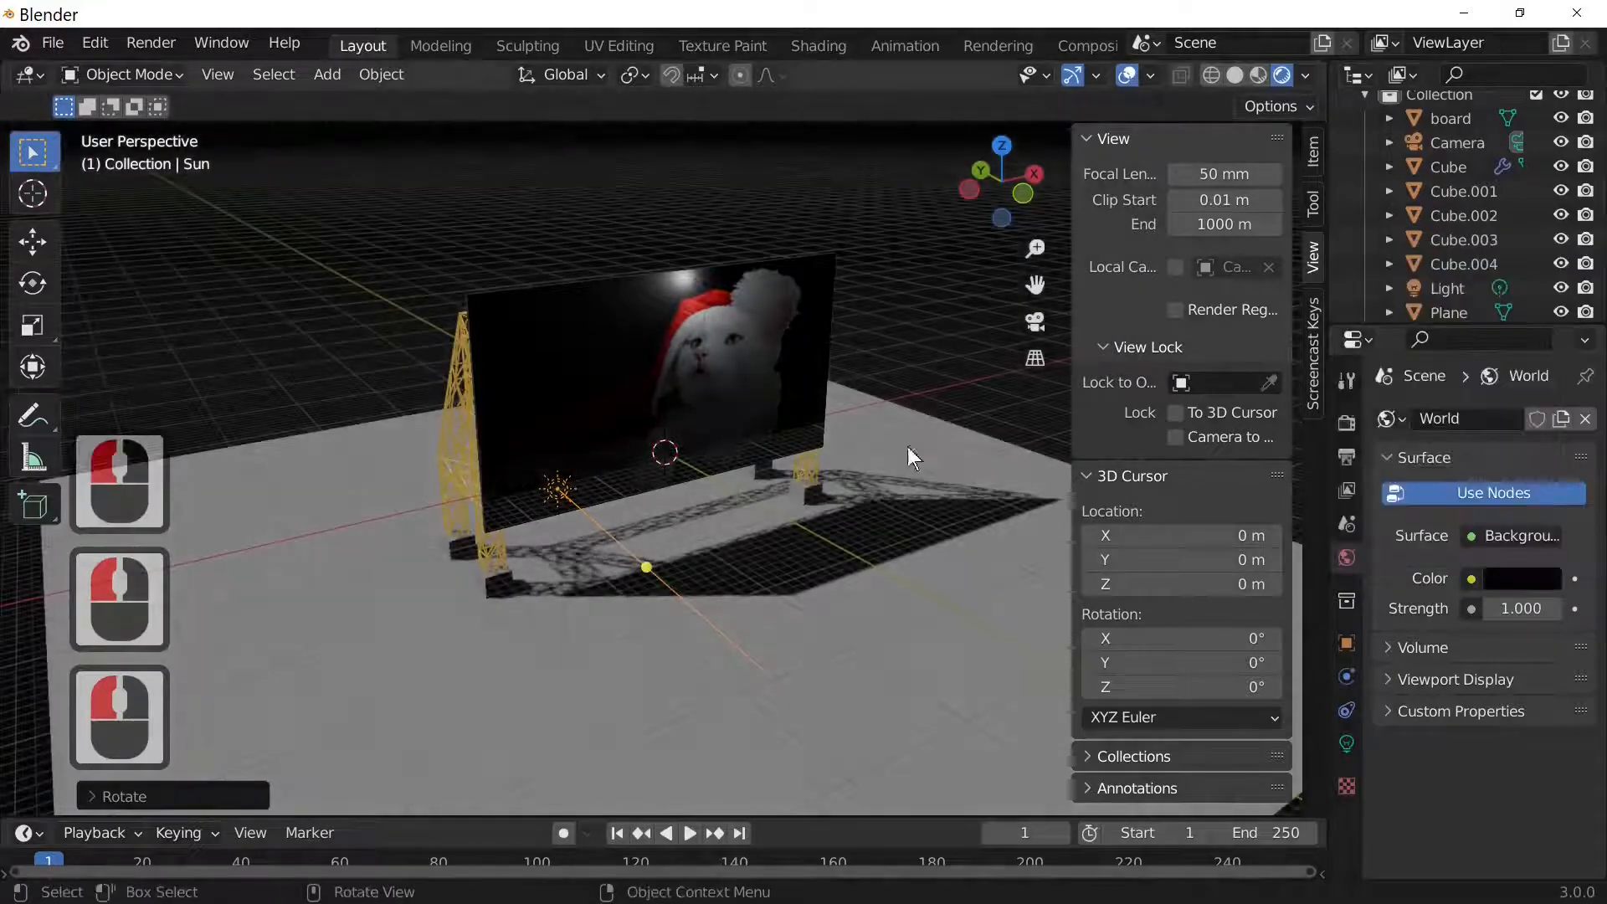
Select the truss frame and darken its material's emission color to almost black so the trusses stop glowing.
{"action": "middle_click_drag", "start_coordinate": [907, 447], "coordinate": [684, 431]}
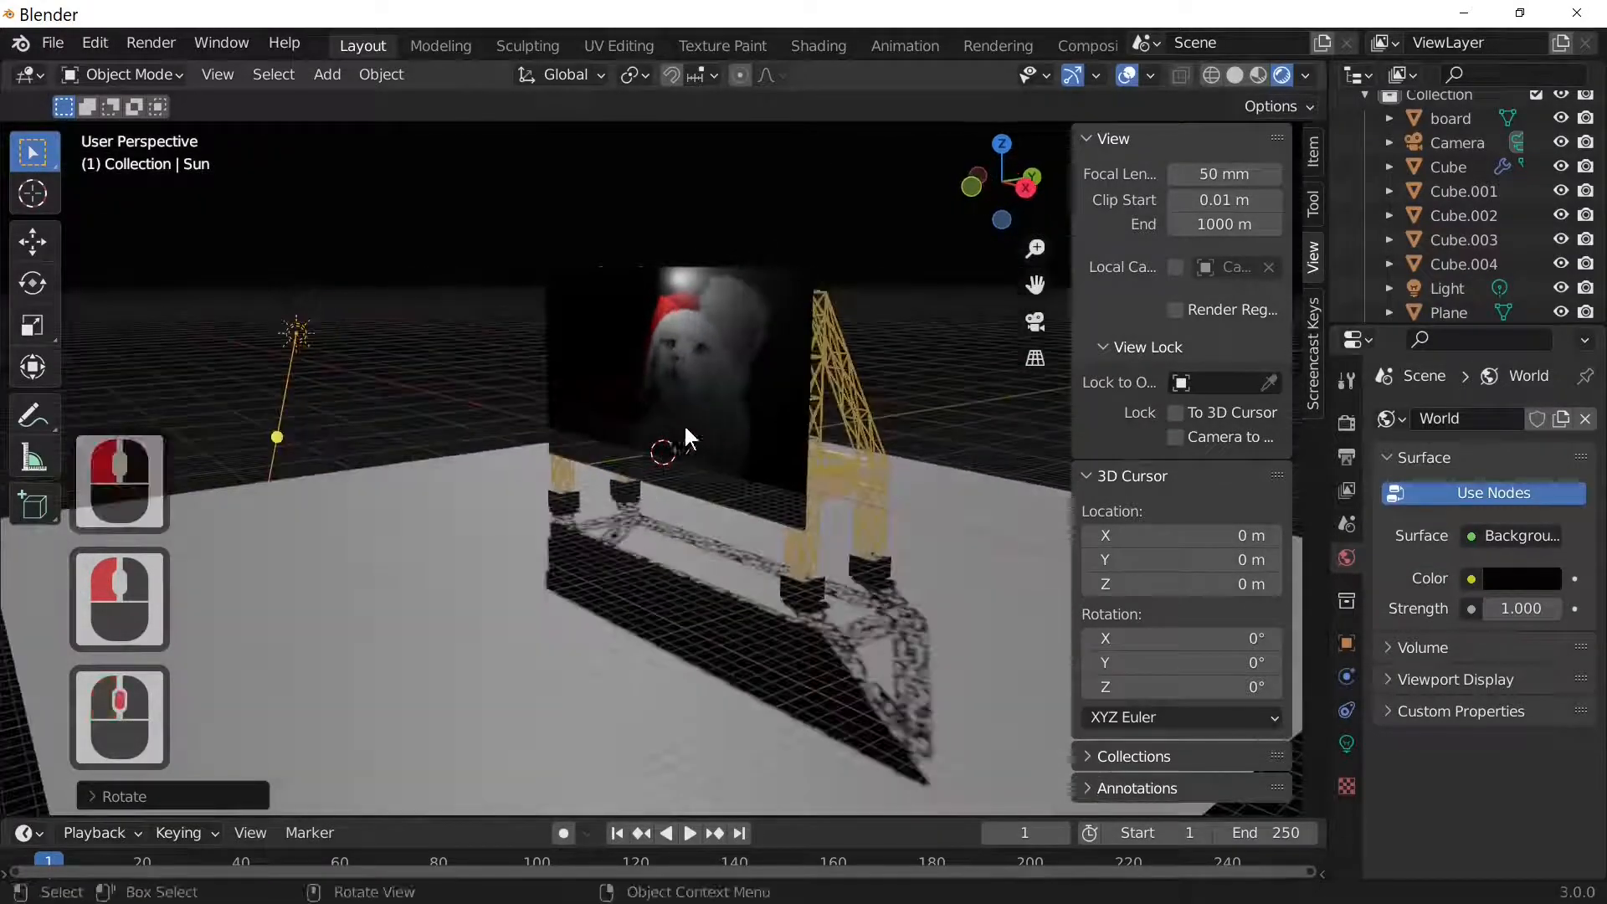
{"action": "left_click", "coordinate": [920, 512]}
{"action": "middle_click_drag", "start_coordinate": [948, 483], "coordinate": [925, 459]}
{"action": "left_click", "coordinate": [877, 459]}
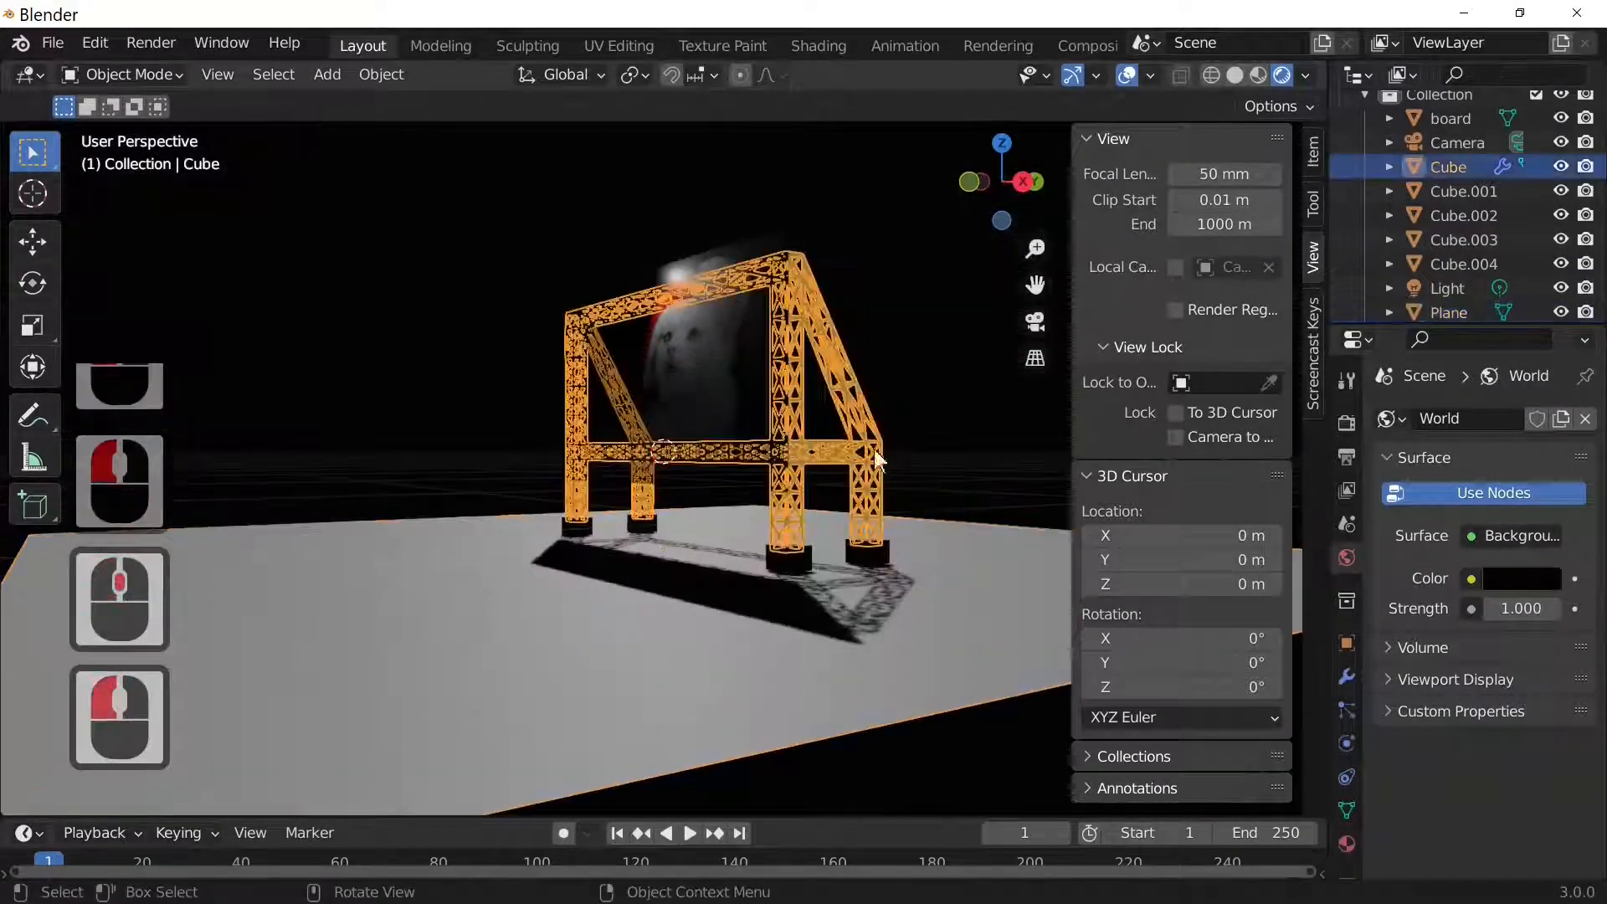
{"action": "left_click", "coordinate": [1347, 845]}
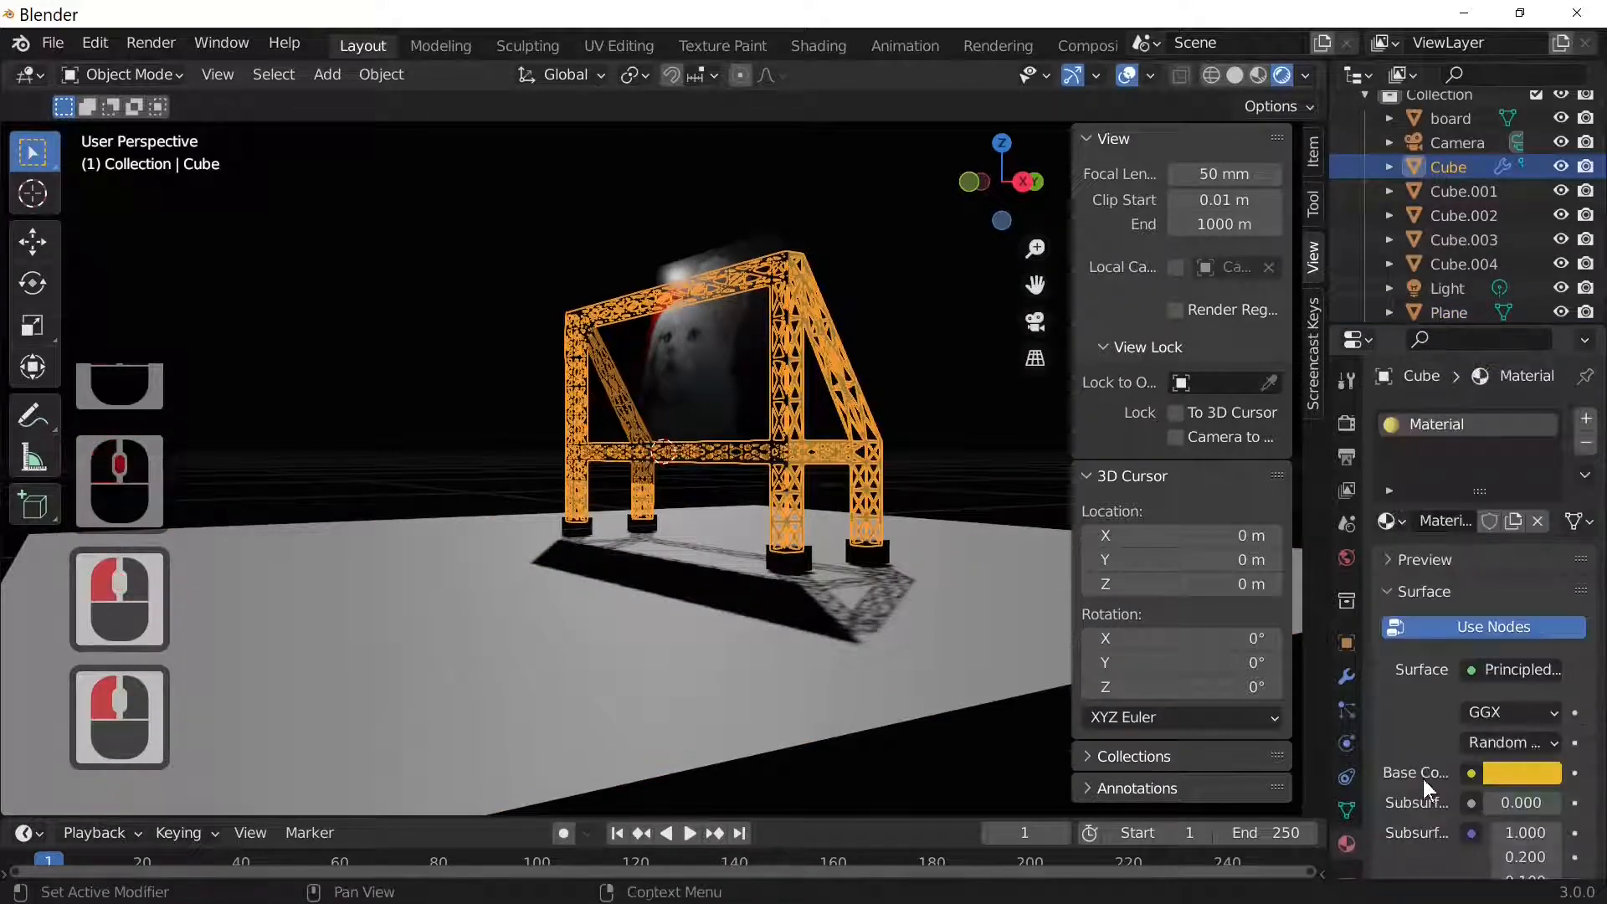
{"action": "scroll", "coordinate": [1495, 720], "scroll_direction": "down", "scroll_amount": 11}
{"action": "scroll", "coordinate": [1494, 722], "scroll_direction": "down", "scroll_amount": 11}
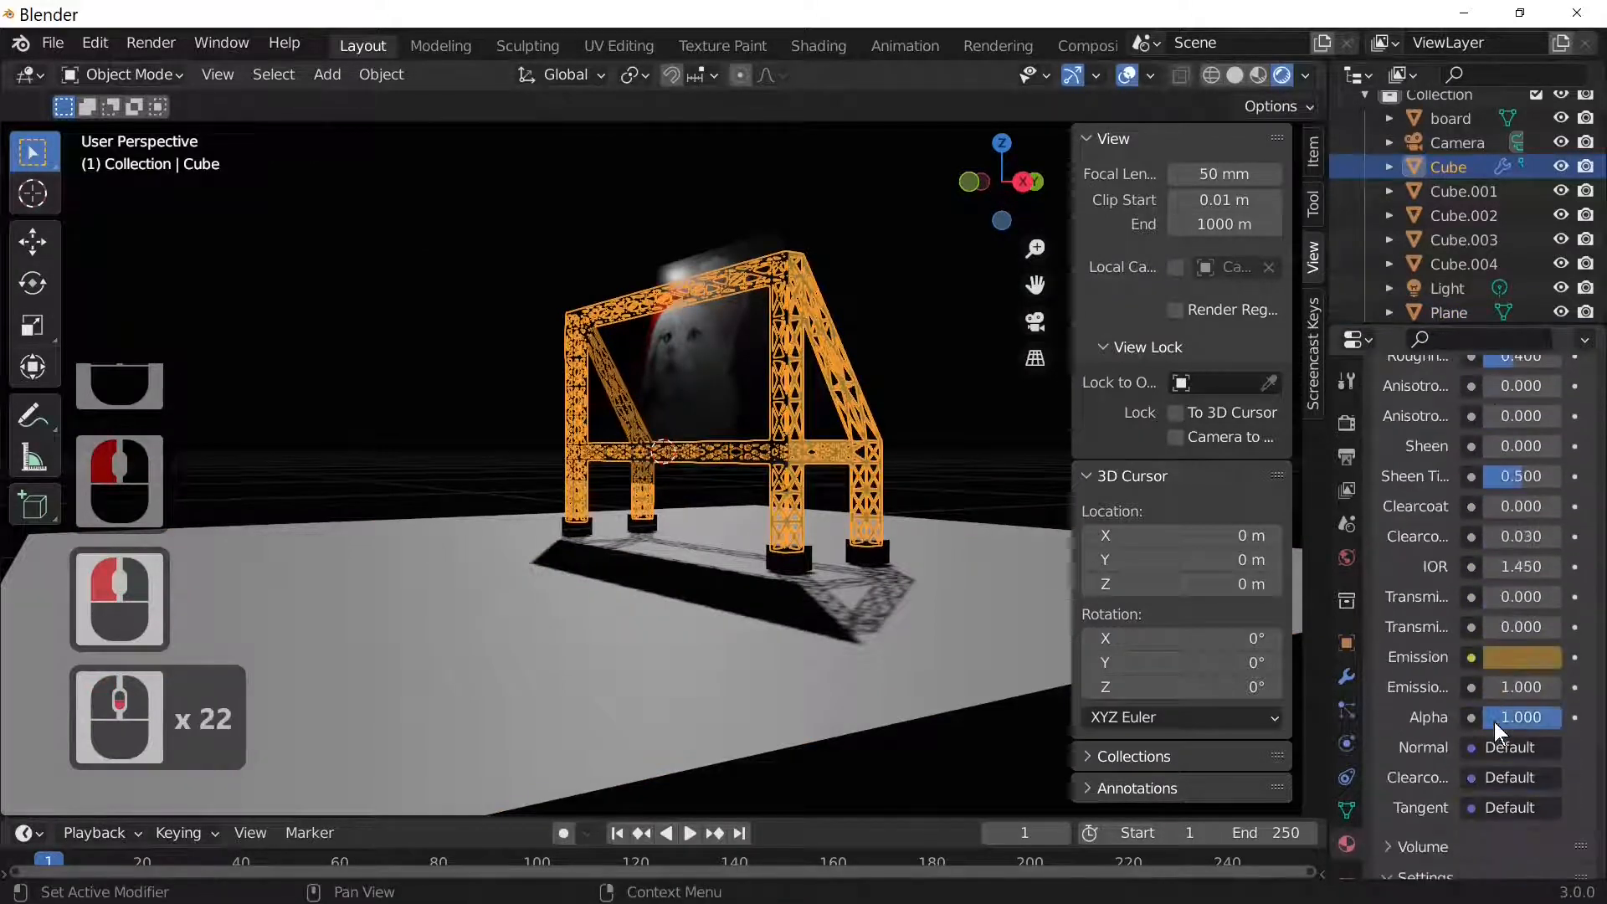
{"action": "left_click", "coordinate": [1516, 656]}
{"action": "left_click", "coordinate": [1515, 656]}
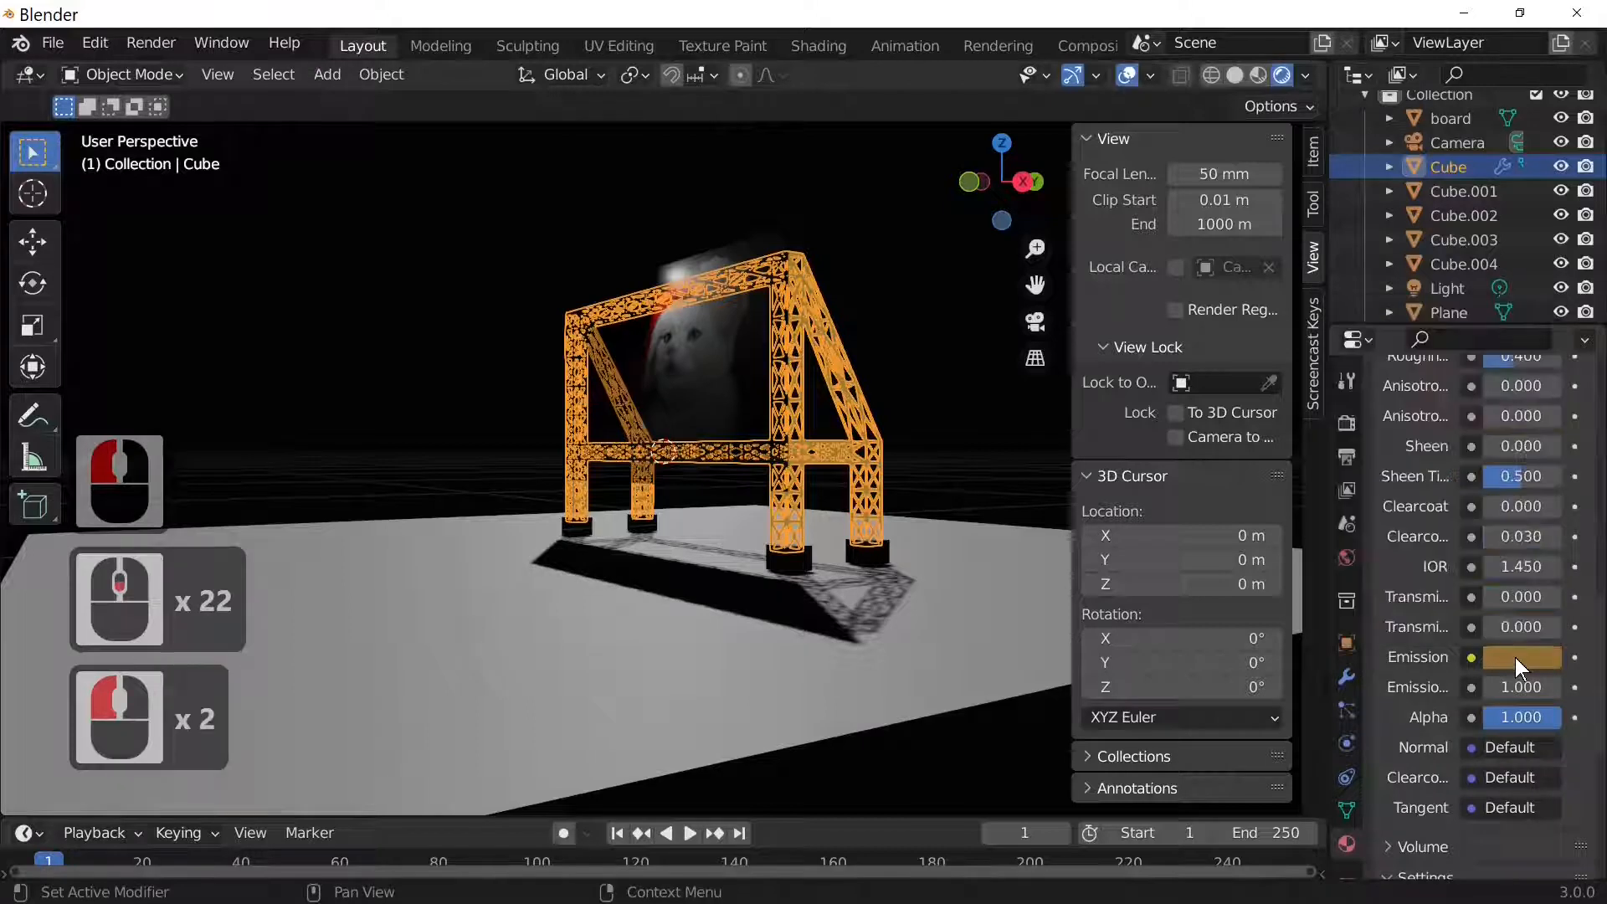
{"action": "left_click", "coordinate": [1516, 656]}
{"action": "left_click_drag", "start_coordinate": [1547, 415], "coordinate": [1547, 470]}
{"action": "left_click", "coordinate": [806, 531]}
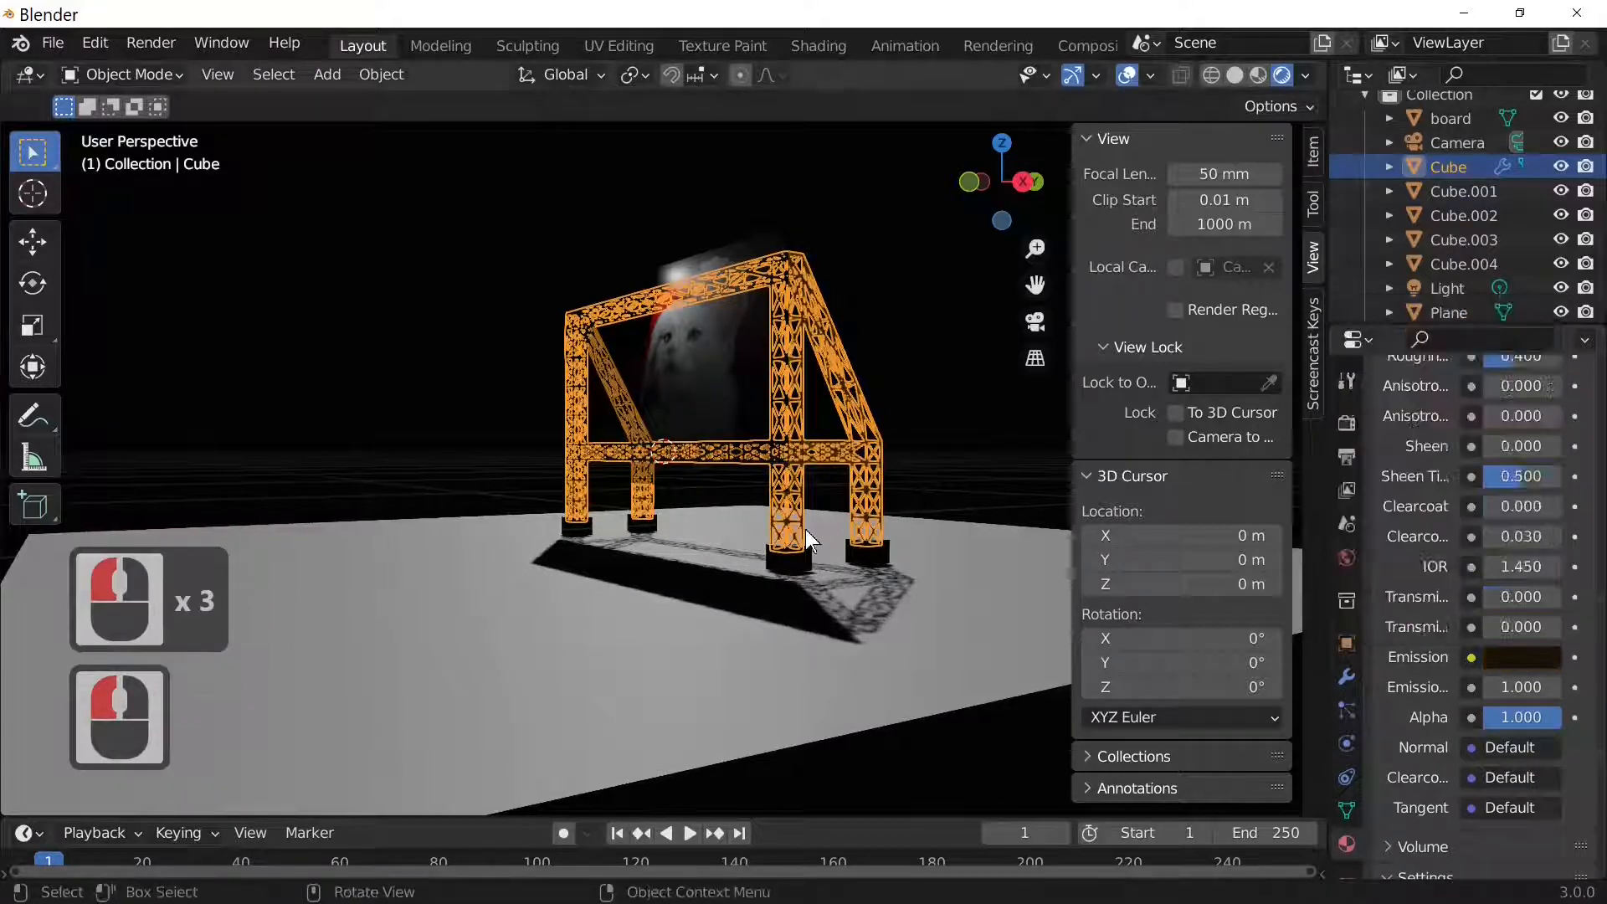
{"action": "left_click", "coordinate": [815, 605]}
{"action": "middle_click_drag", "start_coordinate": [816, 604], "coordinate": [866, 670]}
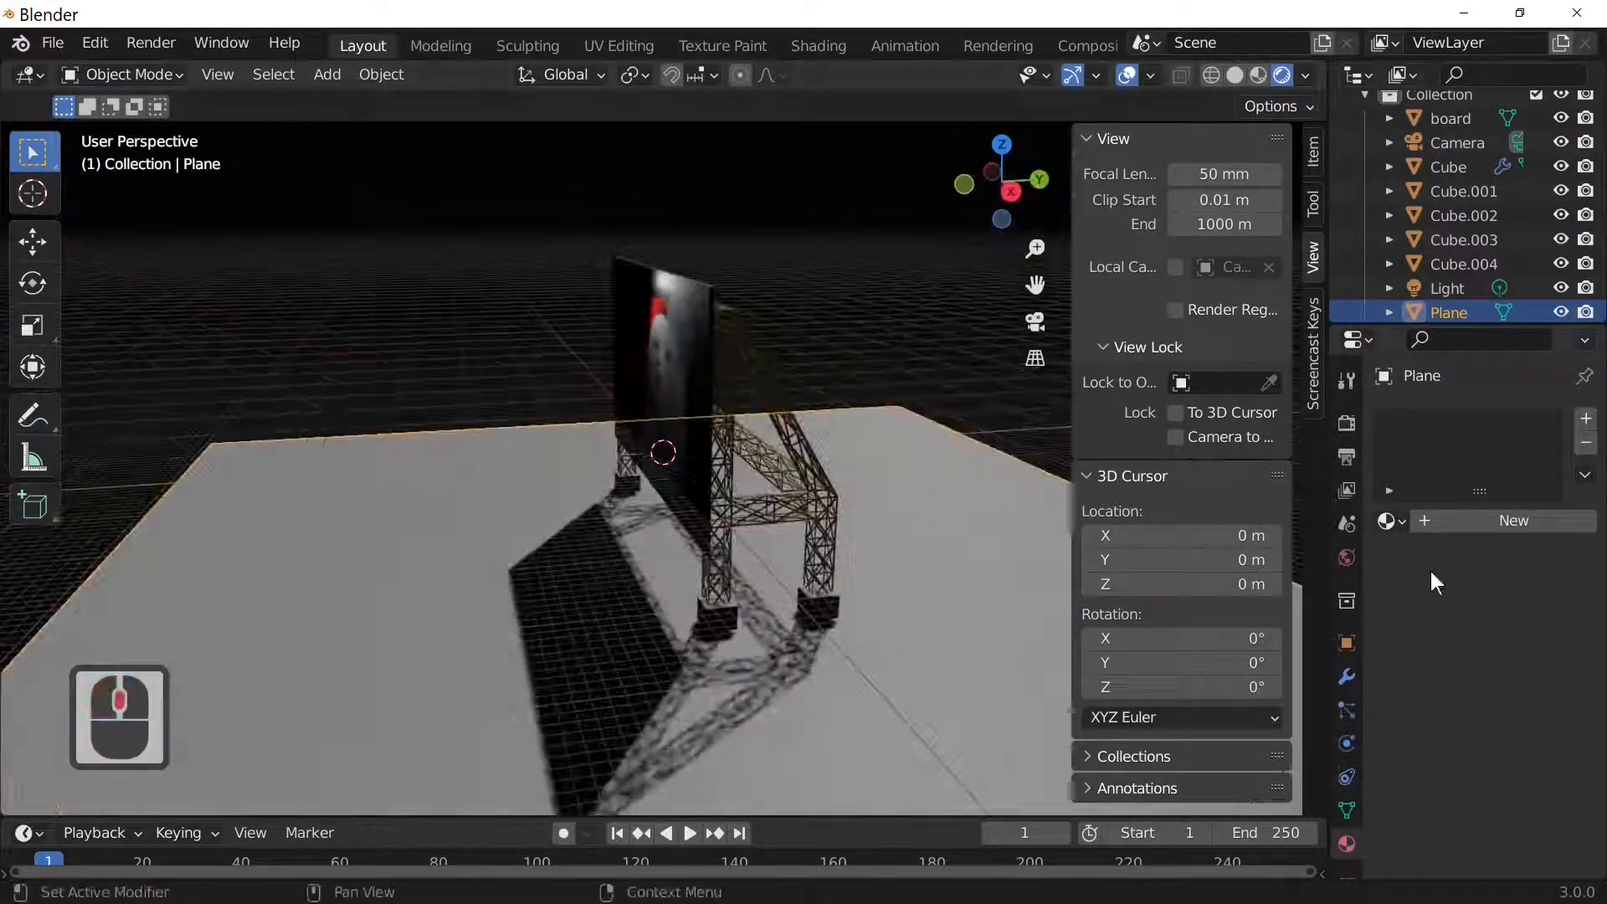
Select the truss frame again and pick a new base color for its material in place of yellow.
{"action": "left_click", "coordinate": [863, 521]}
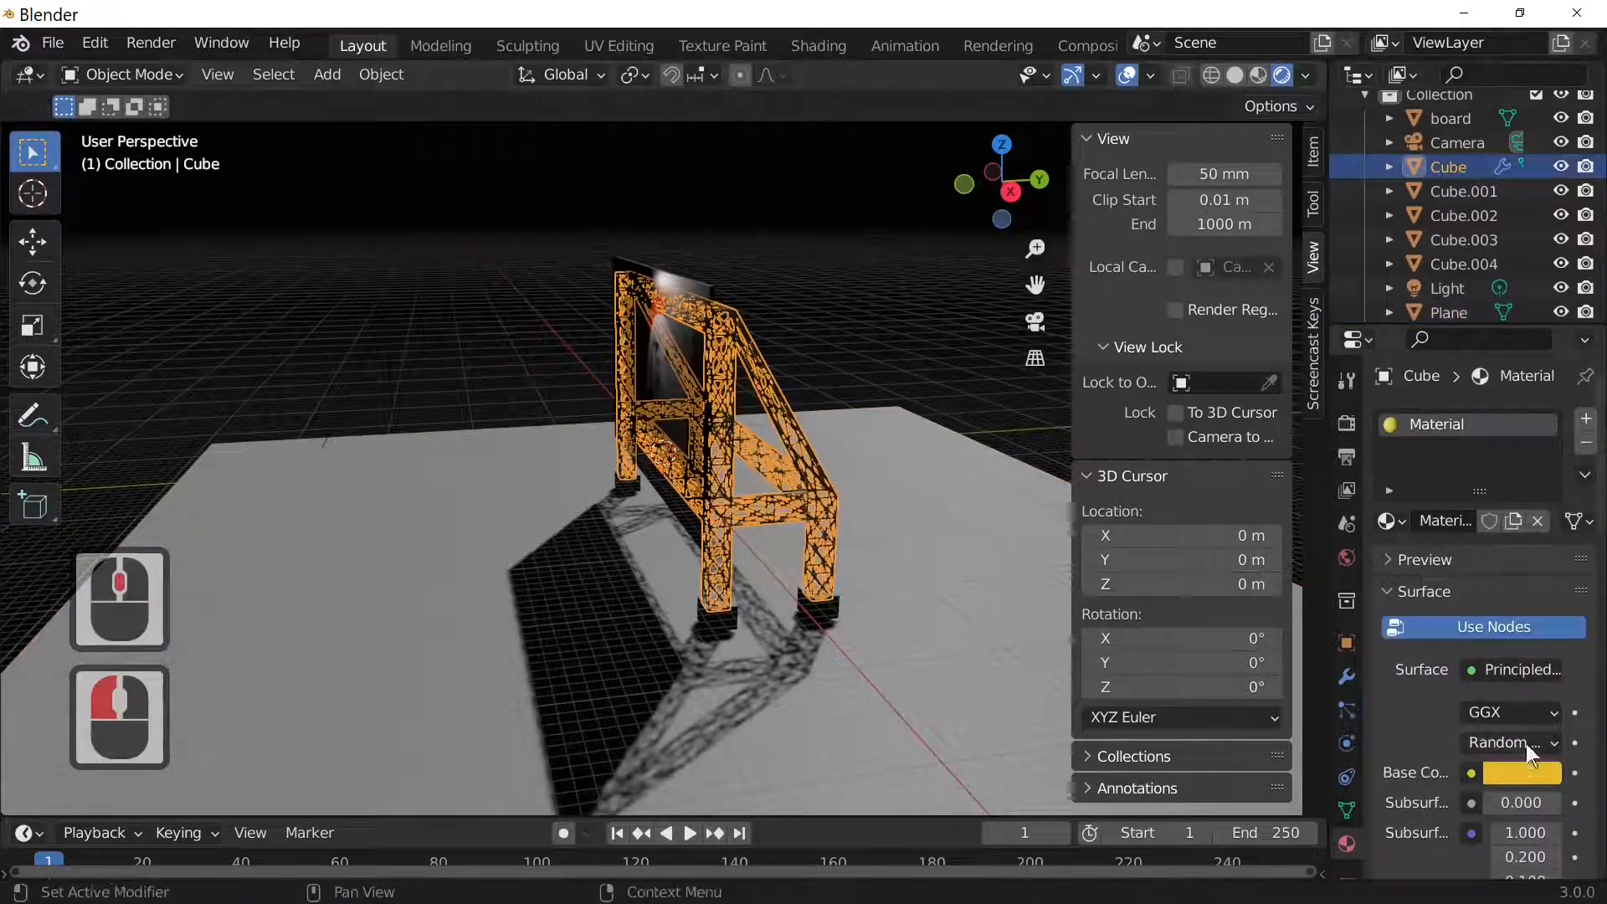
{"action": "left_click", "coordinate": [1513, 766]}
{"action": "left_click_drag", "start_coordinate": [1460, 529], "coordinate": [1511, 461]}
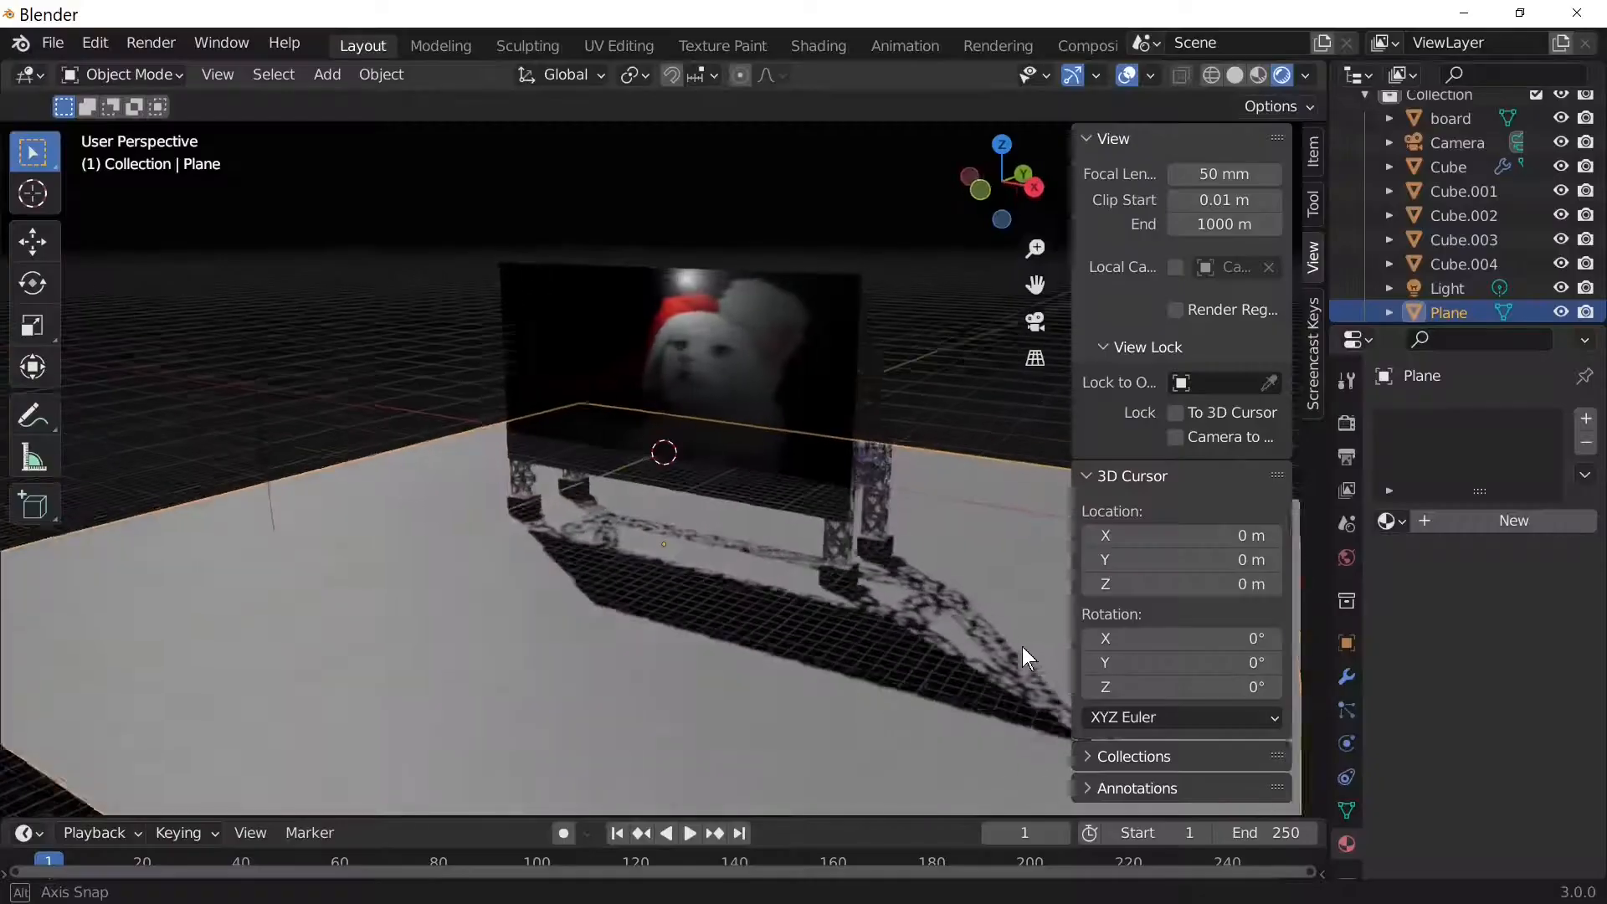
{"action": "mouse_move", "coordinate": [1033, 650]}
{"action": "middle_mouse_down"}
{"action": "mouse_move", "coordinate": [966, 692]}
{"action": "mouse_move", "coordinate": [846, 636]}
{"action": "mouse_move", "coordinate": [678, 626]}
{"action": "mouse_move", "coordinate": [1085, 630]}
{"action": "mouse_move", "coordinate": [1037, 629]}
{"action": "middle_mouse_up"}
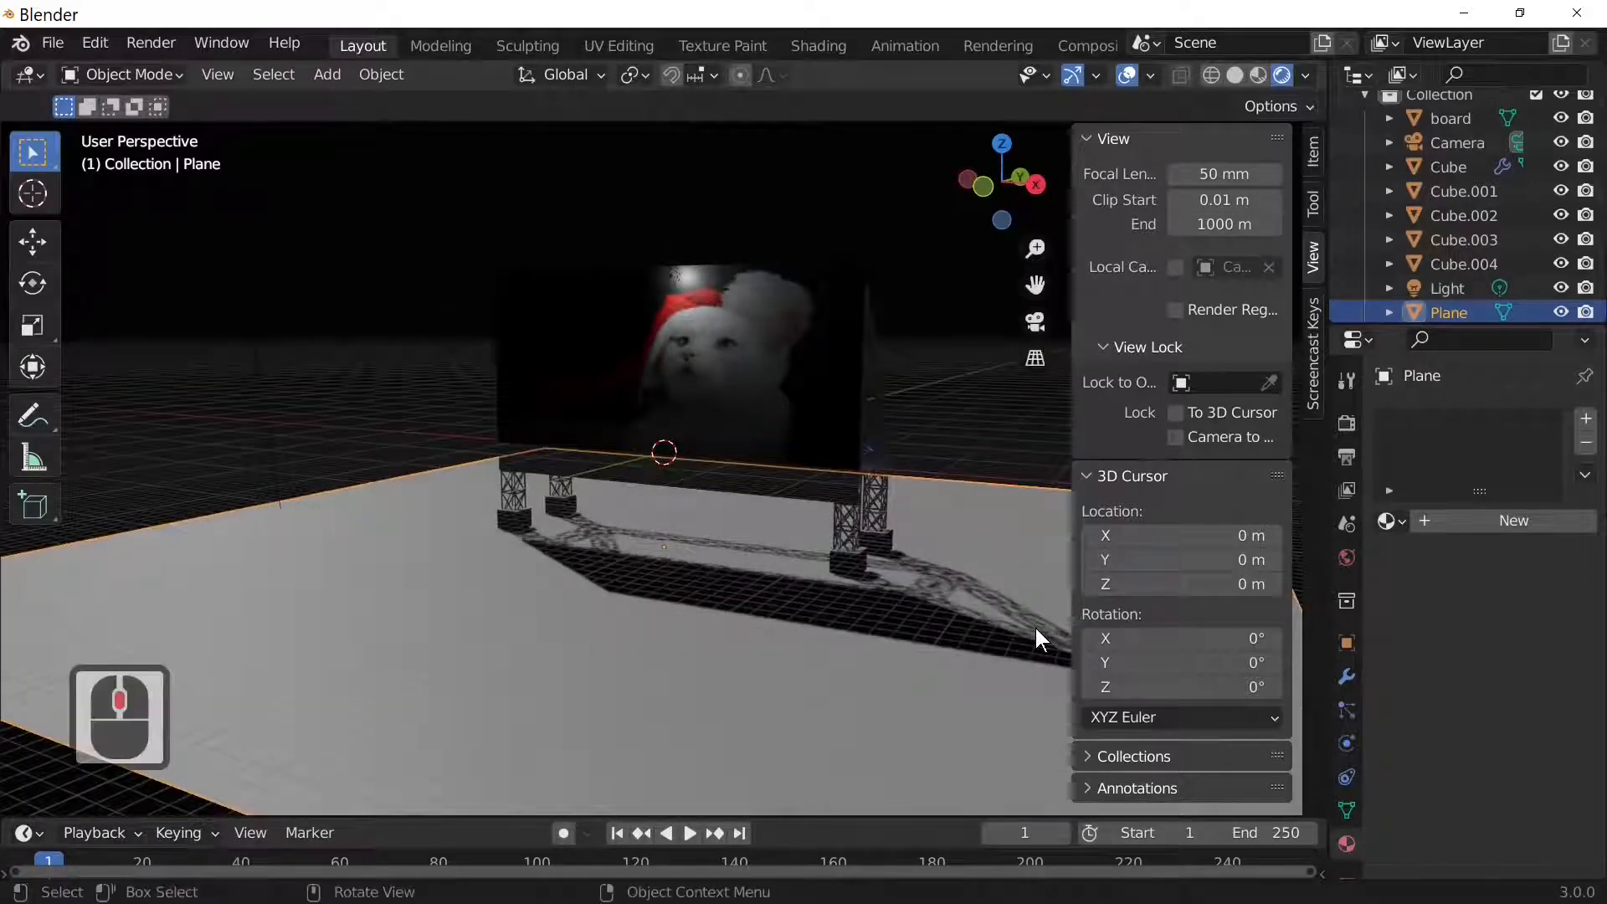